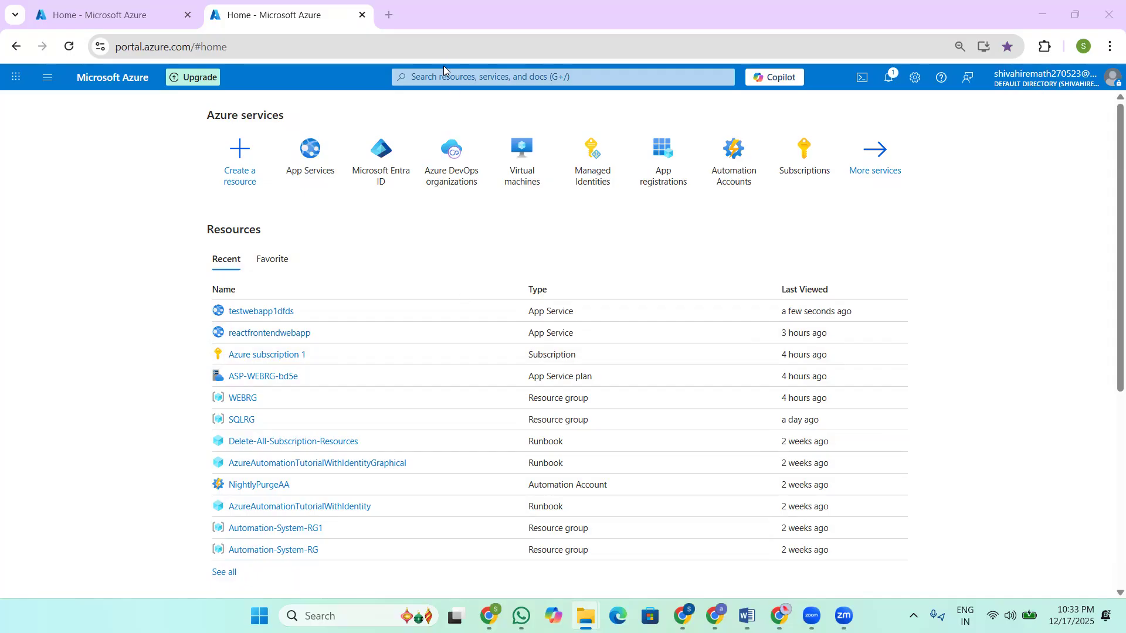
Step: Open the Azure DevOps organizations service and view the account's organizations
{"action": "mouse_move", "coordinate": [445, 157]}
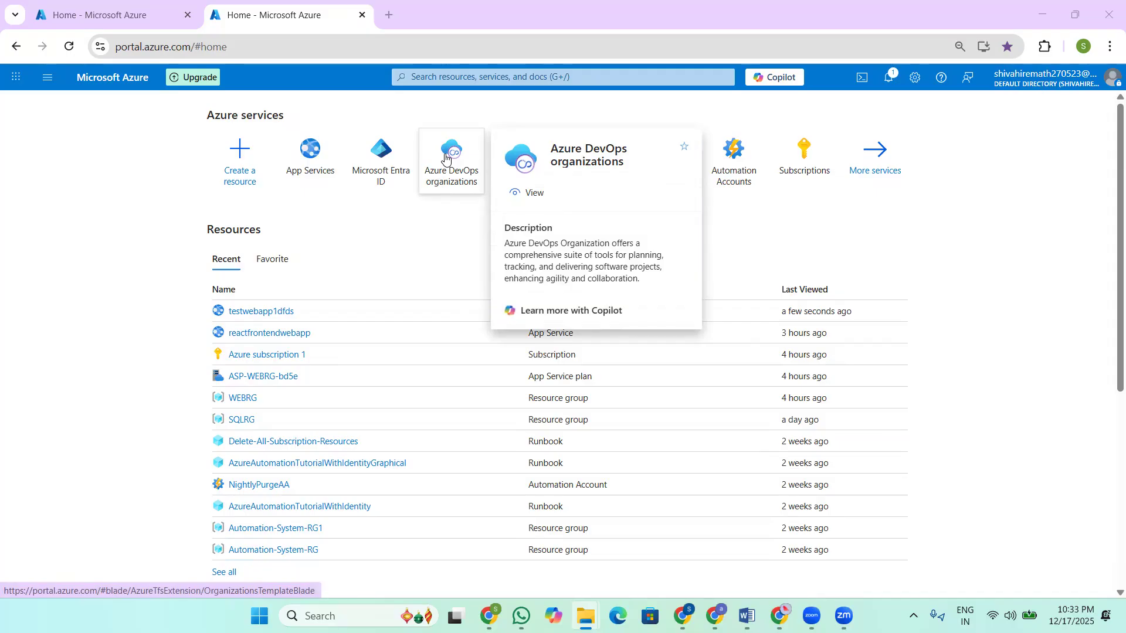
{"action": "left_click", "coordinate": [446, 157]}
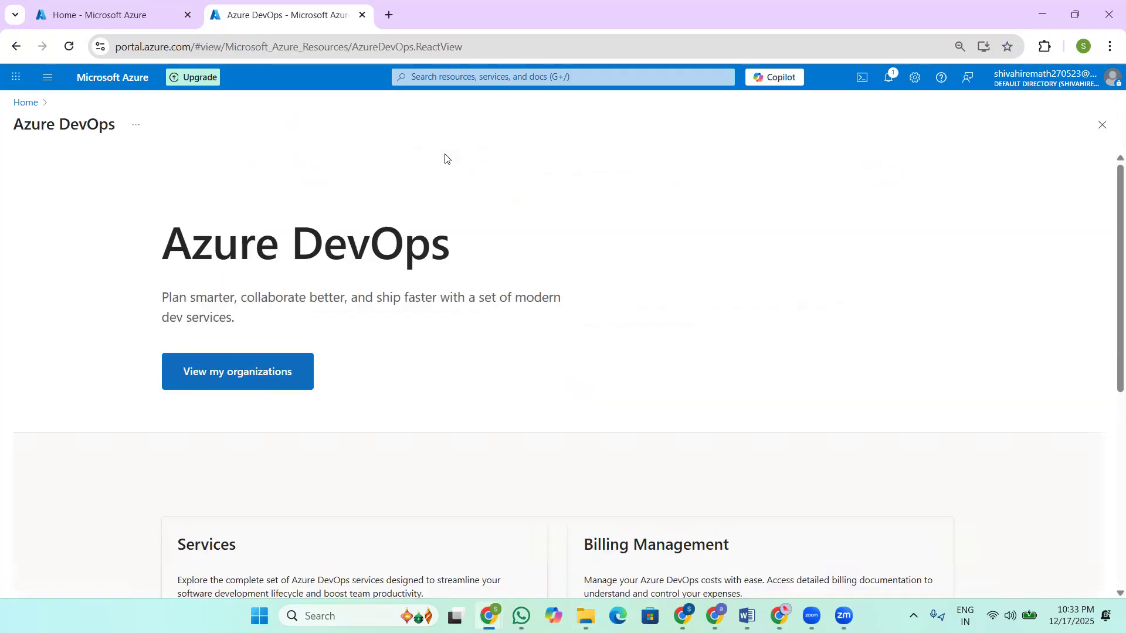
{"action": "left_click", "coordinate": [244, 369]}
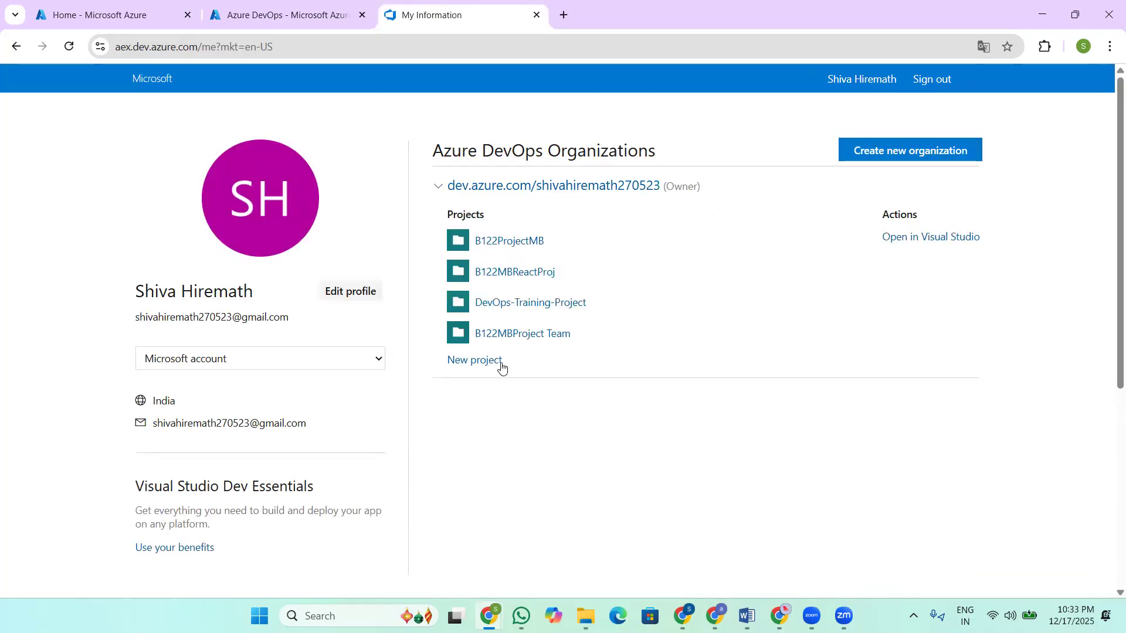
Step: Start a new project in the existing organization, closing the new-organization signup page and choosing the signed-in account
{"action": "left_click", "coordinate": [893, 152]}
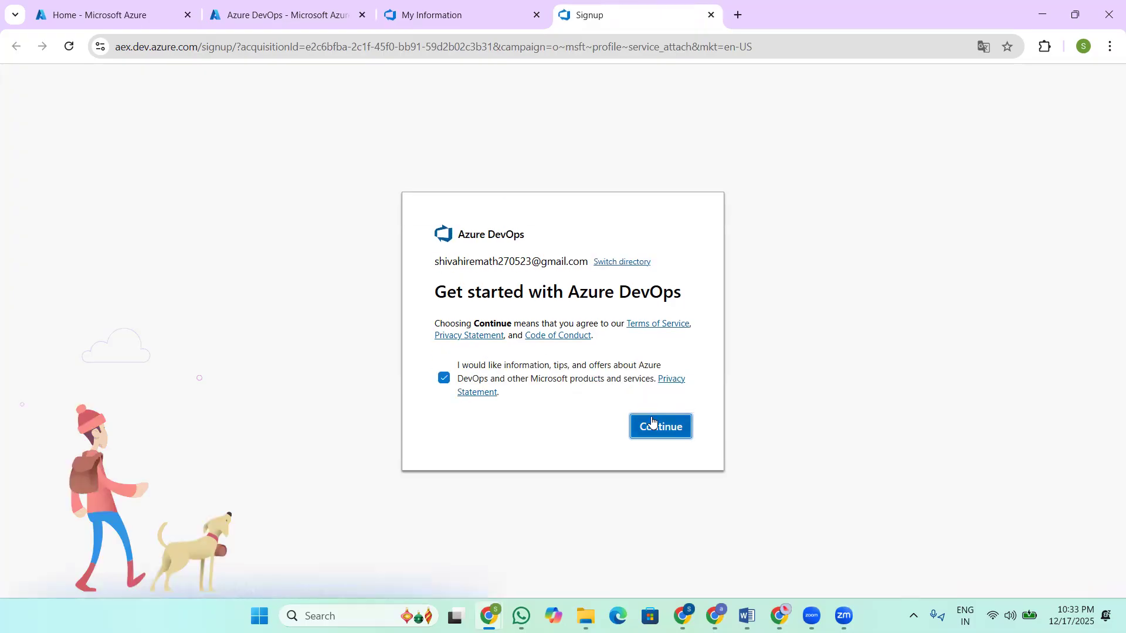
{"action": "left_click", "coordinate": [454, 15]}
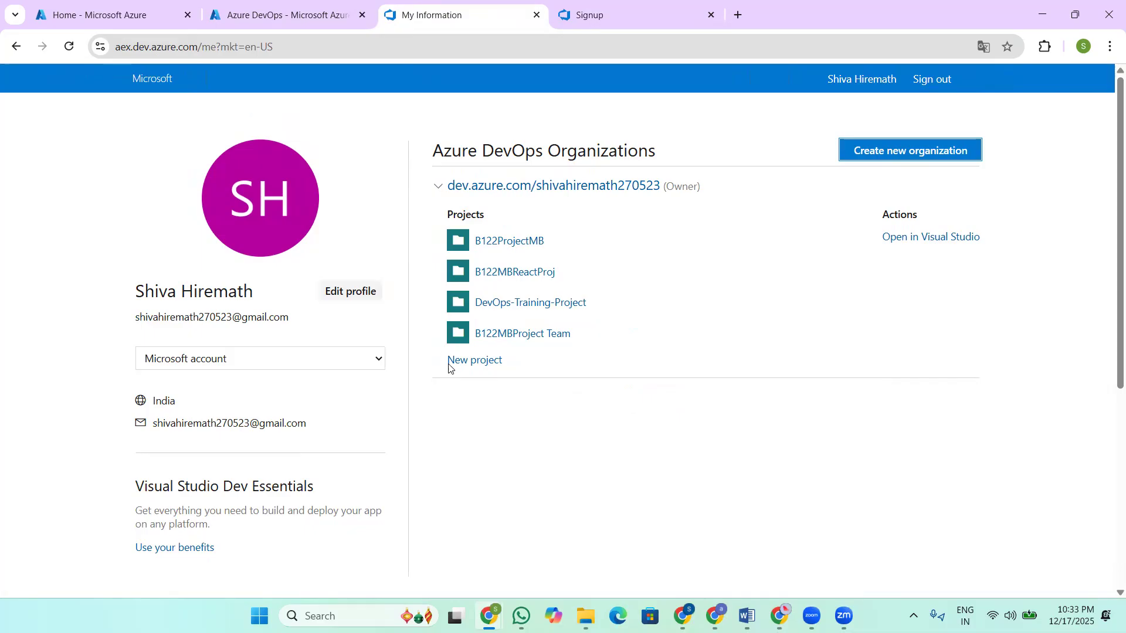
{"action": "left_click", "coordinate": [467, 361]}
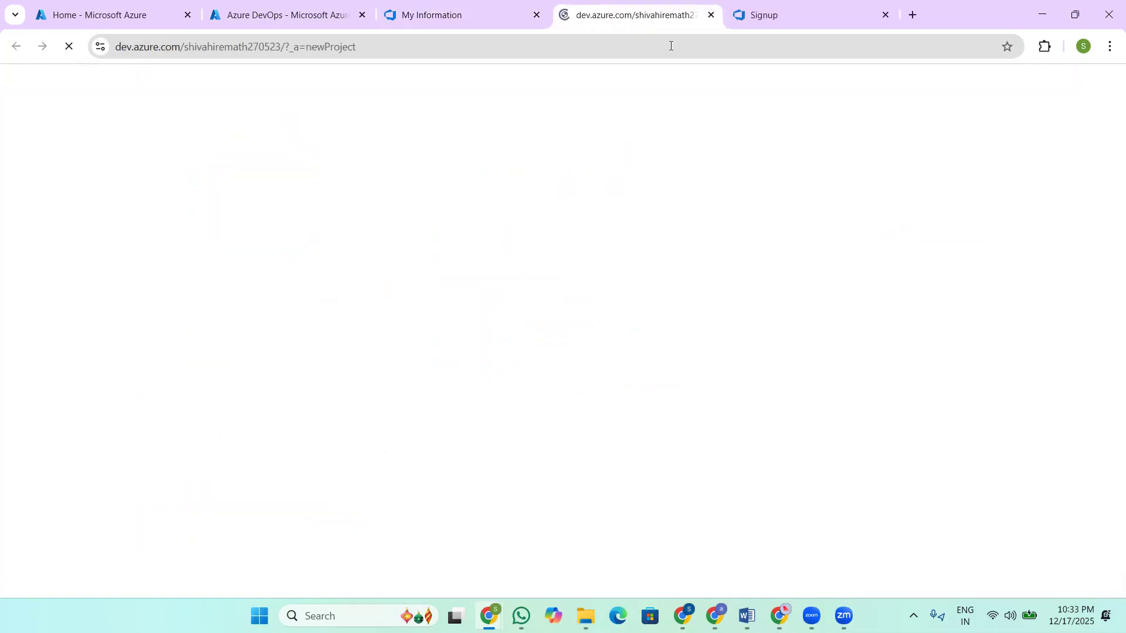
{"action": "left_click", "coordinate": [885, 14]}
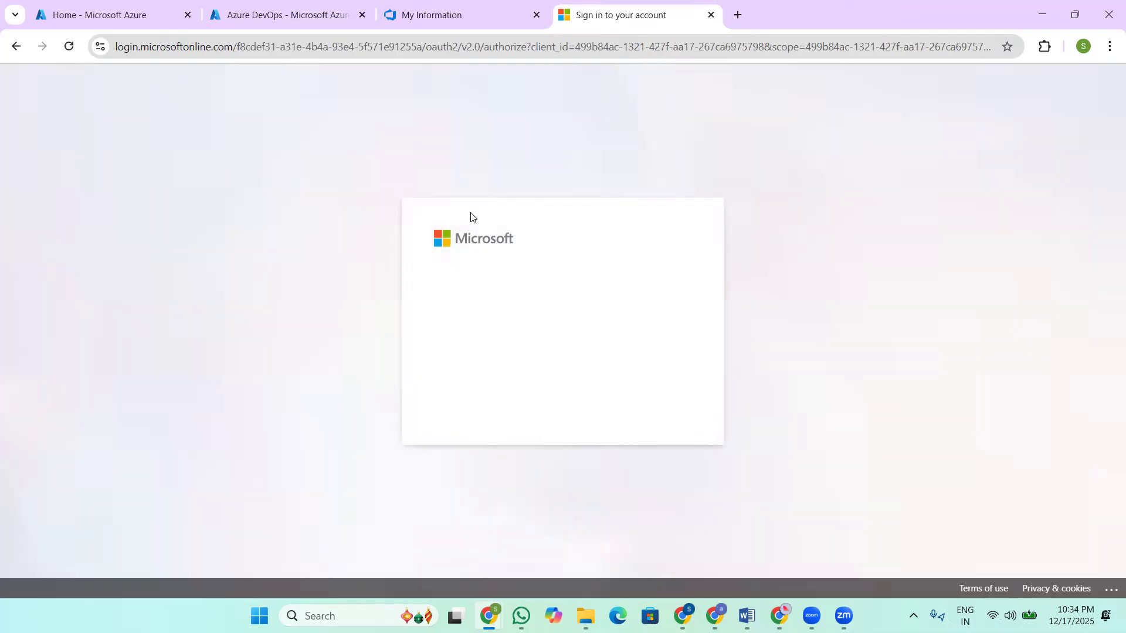
{"action": "left_click", "coordinate": [551, 315]}
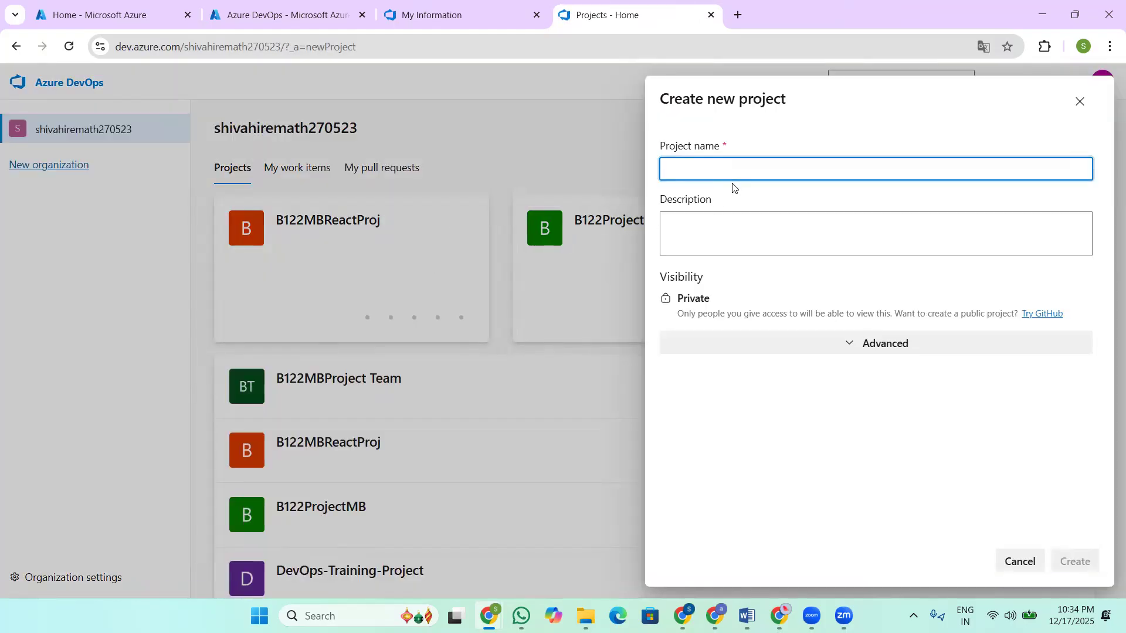
Step: Create a project named ReactDemo with the Agile work item process
{"action": "type", "text": "ReactDemo"}
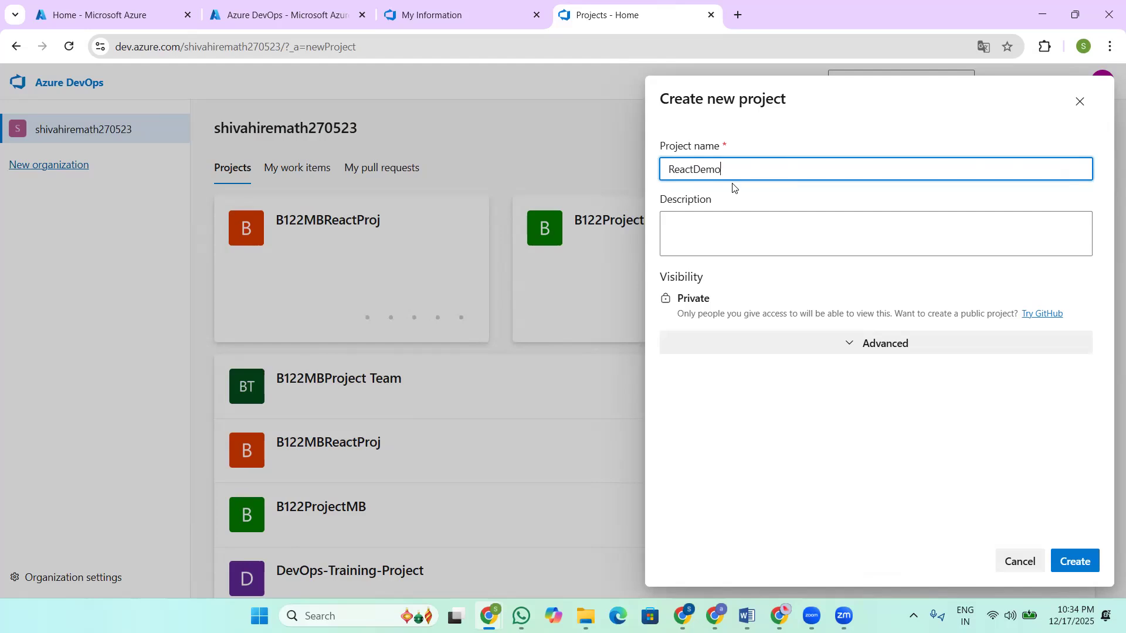
{"action": "left_click", "coordinate": [997, 343]}
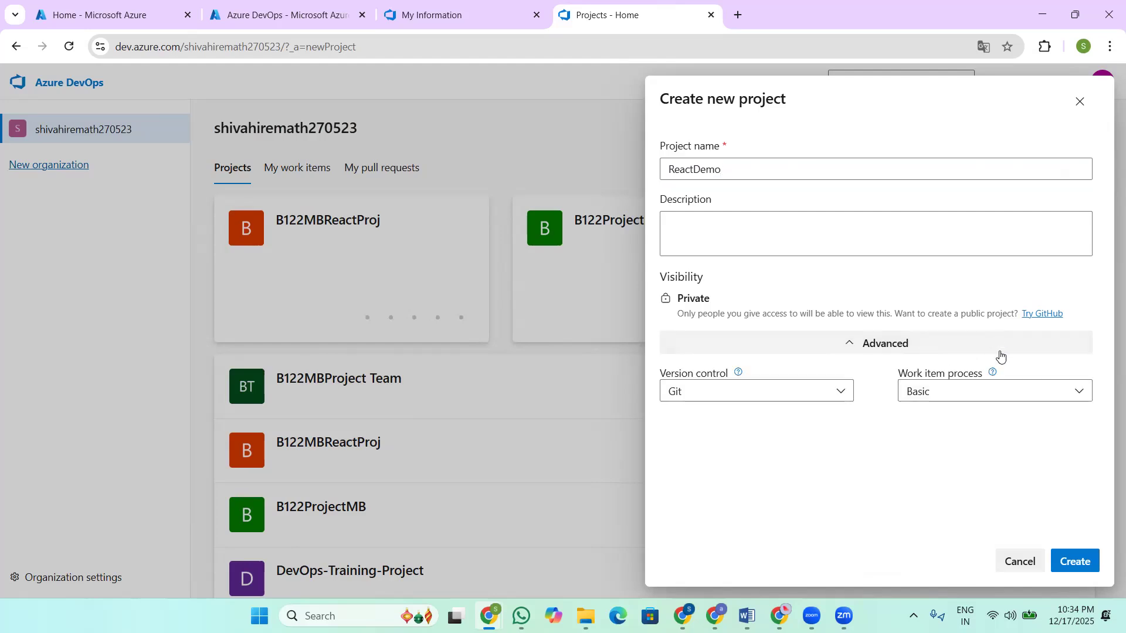
{"action": "left_click", "coordinate": [968, 398]}
{"action": "left_click", "coordinate": [951, 424]}
{"action": "left_click", "coordinate": [965, 400]}
{"action": "left_click", "coordinate": [844, 502]}
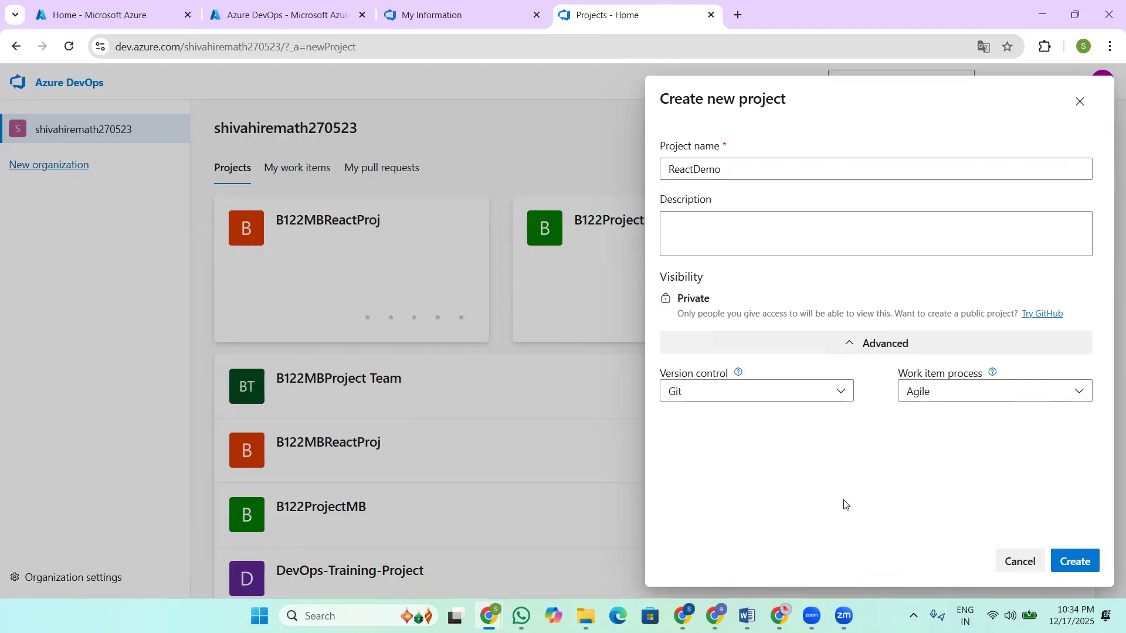
{"action": "left_click", "coordinate": [1070, 562]}
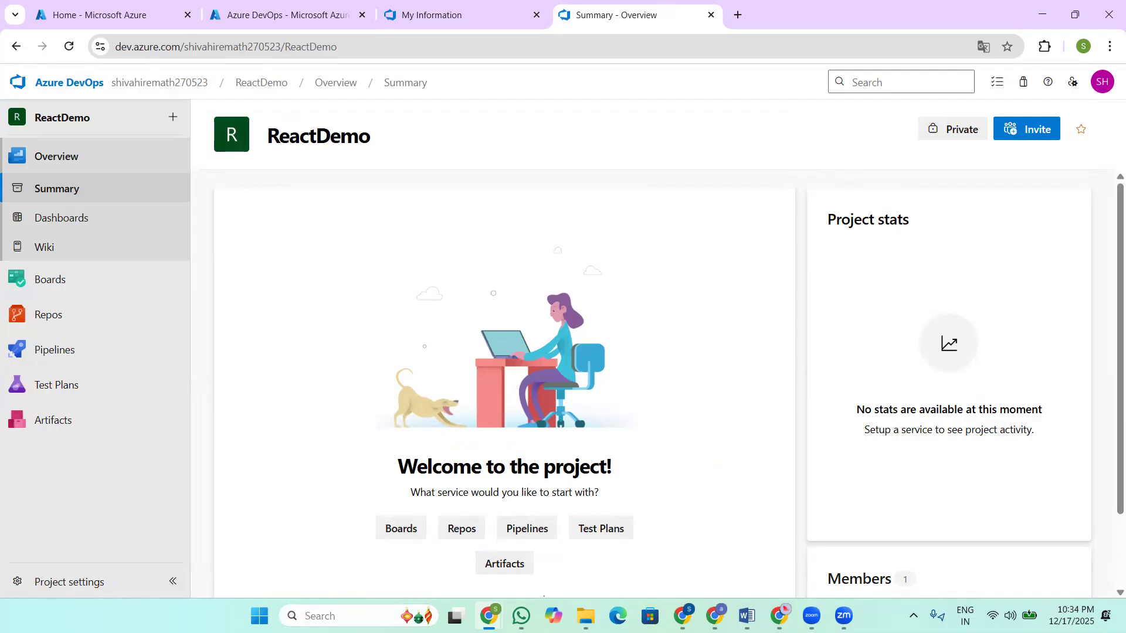
Step: Find and launch Git GUI, and move its window clear of the project's navigation
{"action": "left_click", "coordinate": [346, 614]}
{"action": "type", "text": "git"}
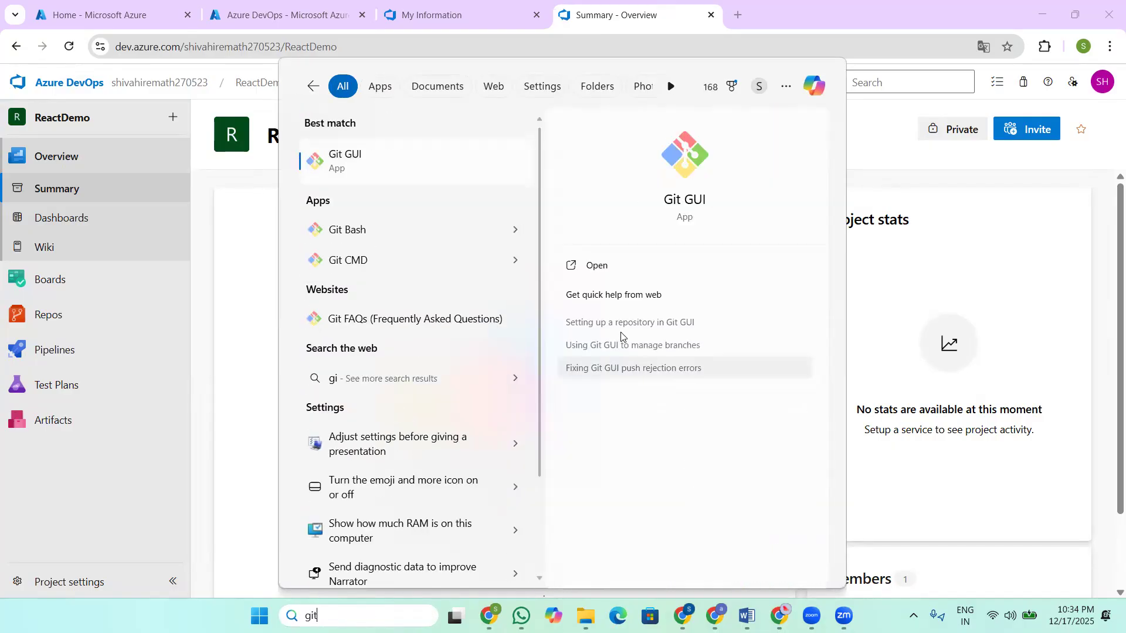
{"action": "left_click", "coordinate": [387, 177]}
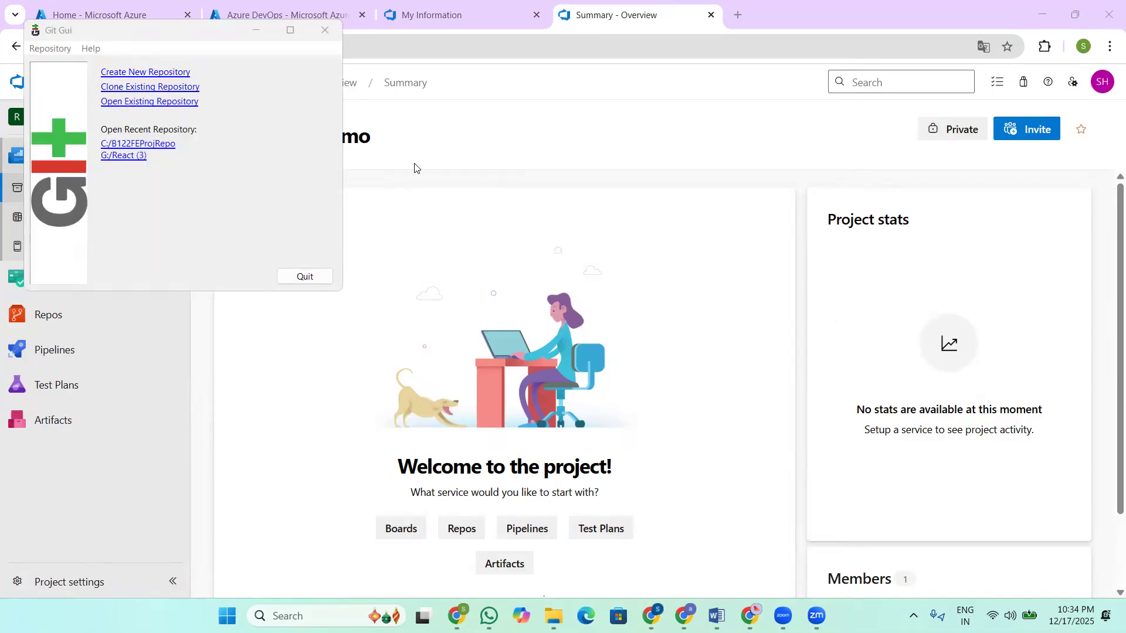
{"action": "left_click", "coordinate": [197, 37]}
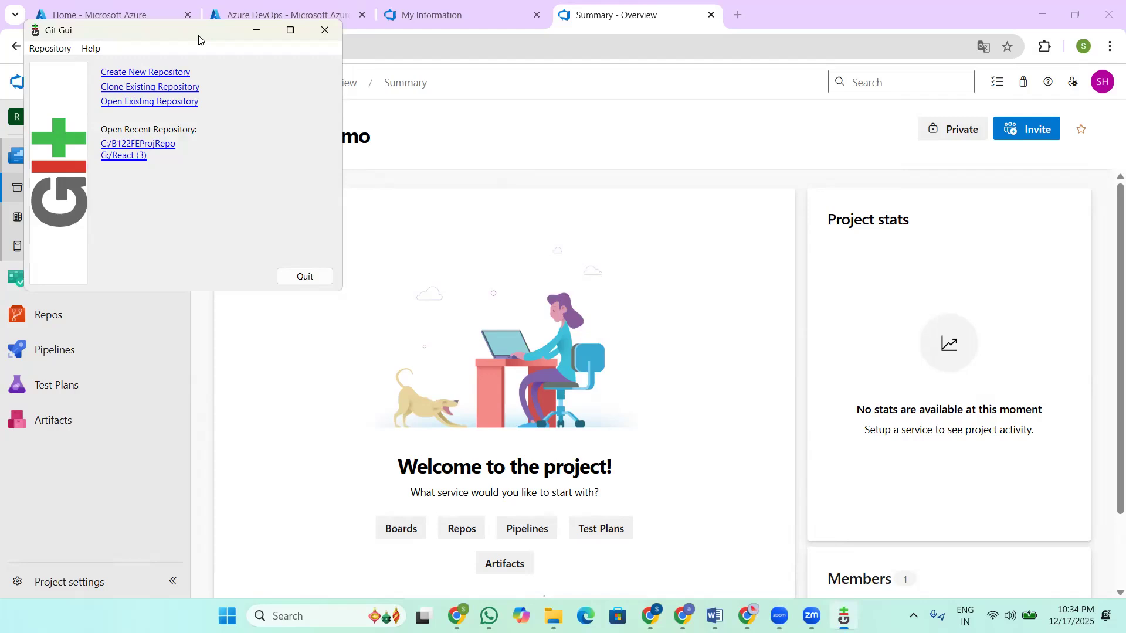
{"action": "left_click_drag", "start_coordinate": [199, 39], "coordinate": [797, 119]}
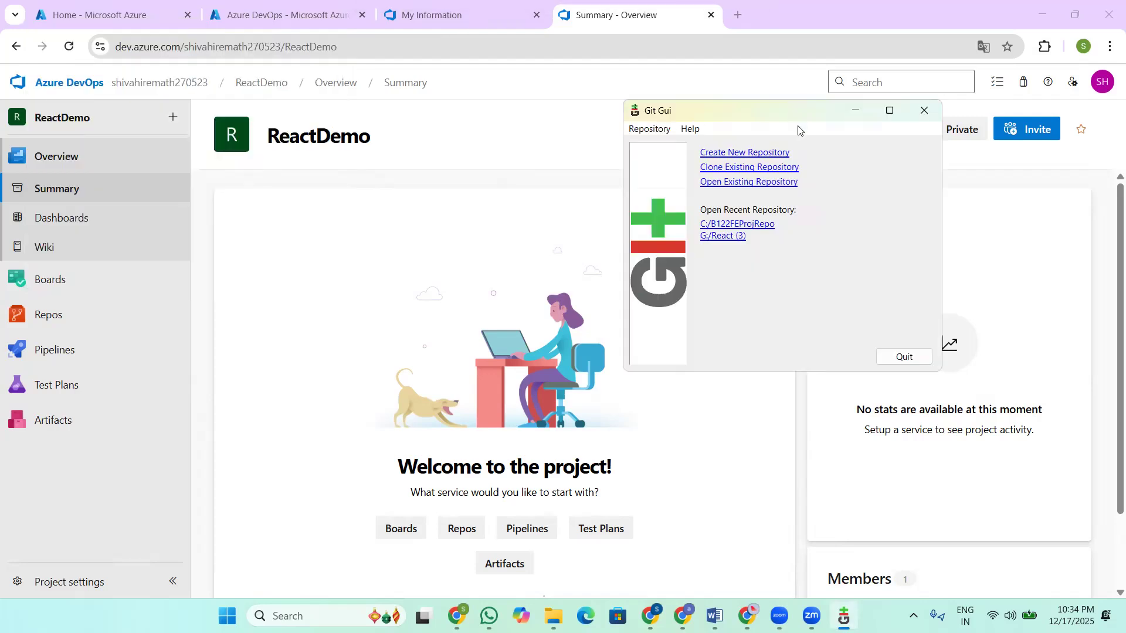
Step: Try to create a new Git repository in the existing React (3) folder on drive G, and quit Git GUI
{"action": "left_click", "coordinate": [743, 154]}
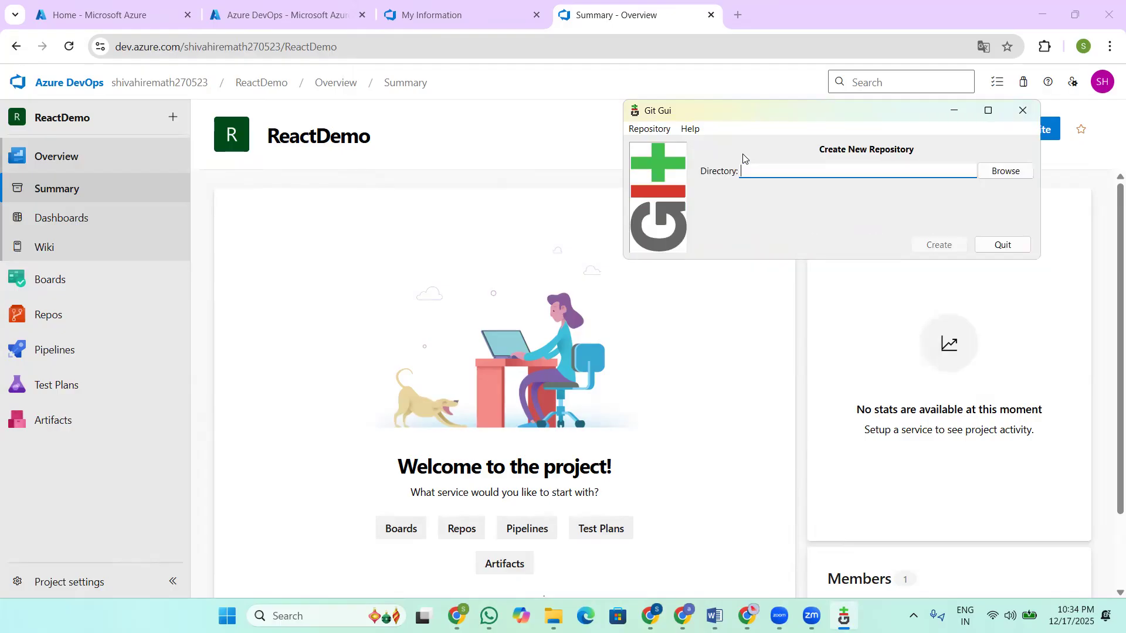
{"action": "left_click", "coordinate": [982, 175]}
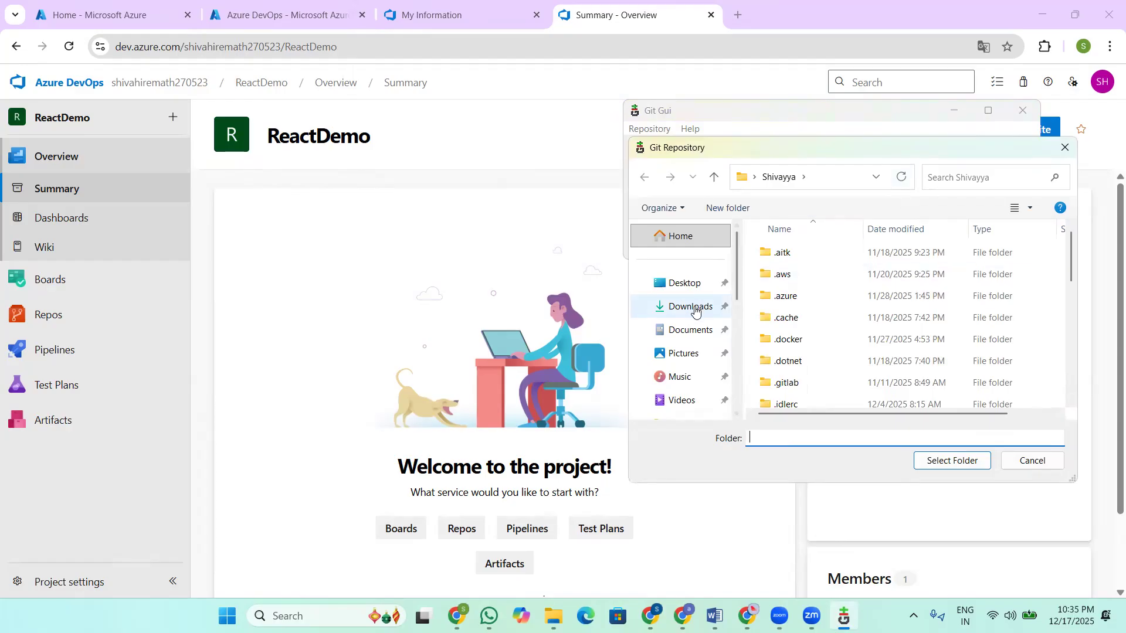
{"action": "scroll", "coordinate": [695, 311], "scroll_direction": "down", "scroll_amount": 5}
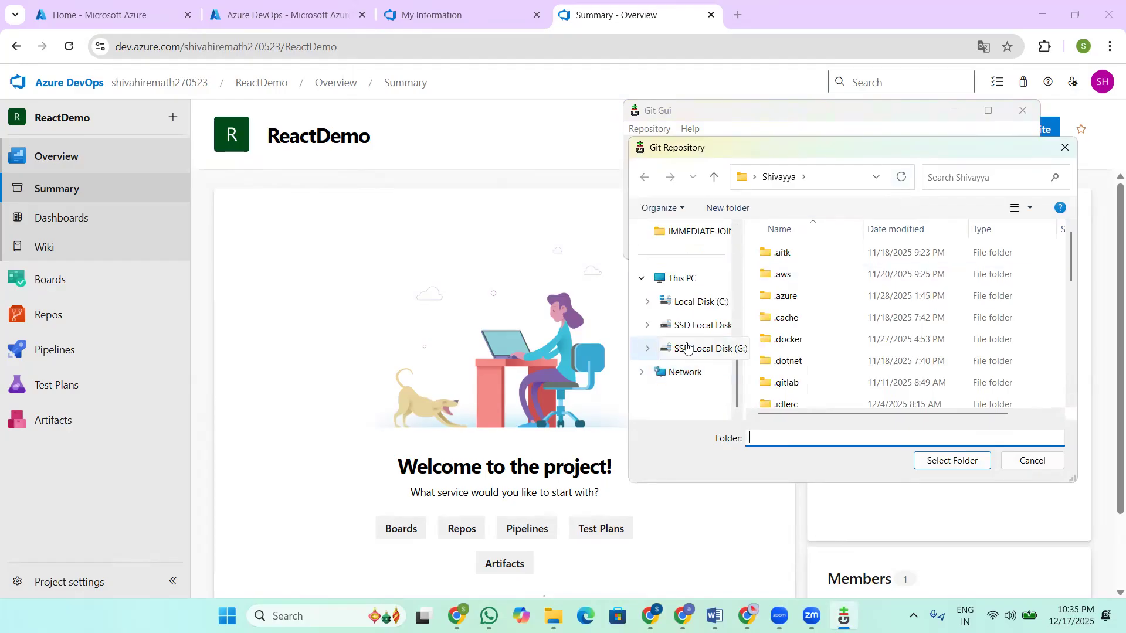
{"action": "left_click", "coordinate": [687, 349]}
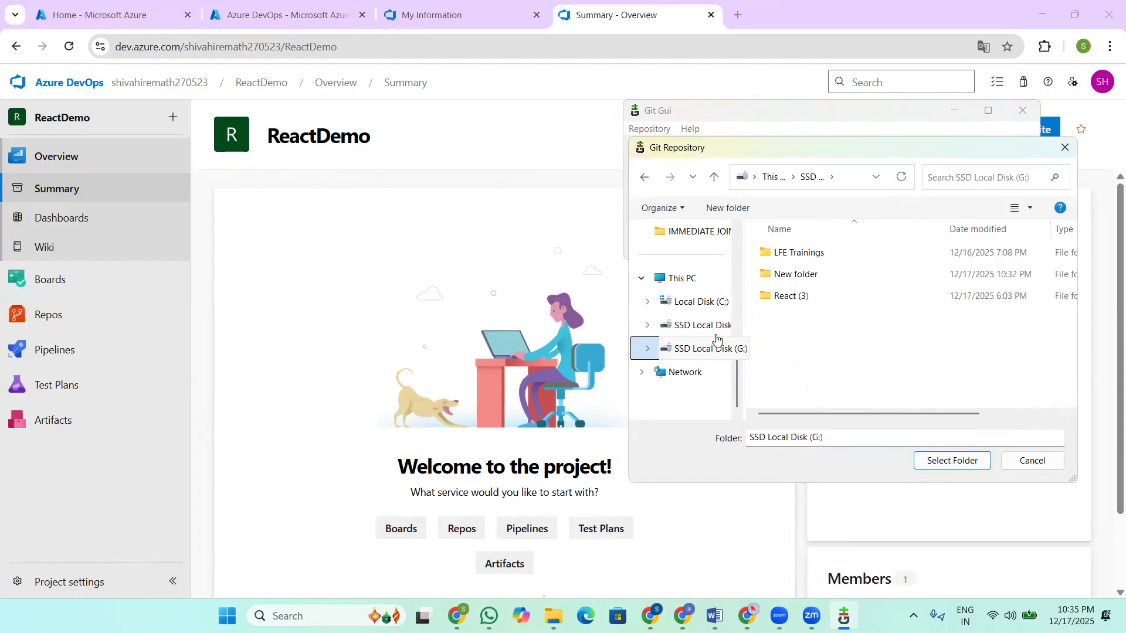
{"action": "left_click", "coordinate": [795, 296]}
{"action": "left_click", "coordinate": [947, 460]}
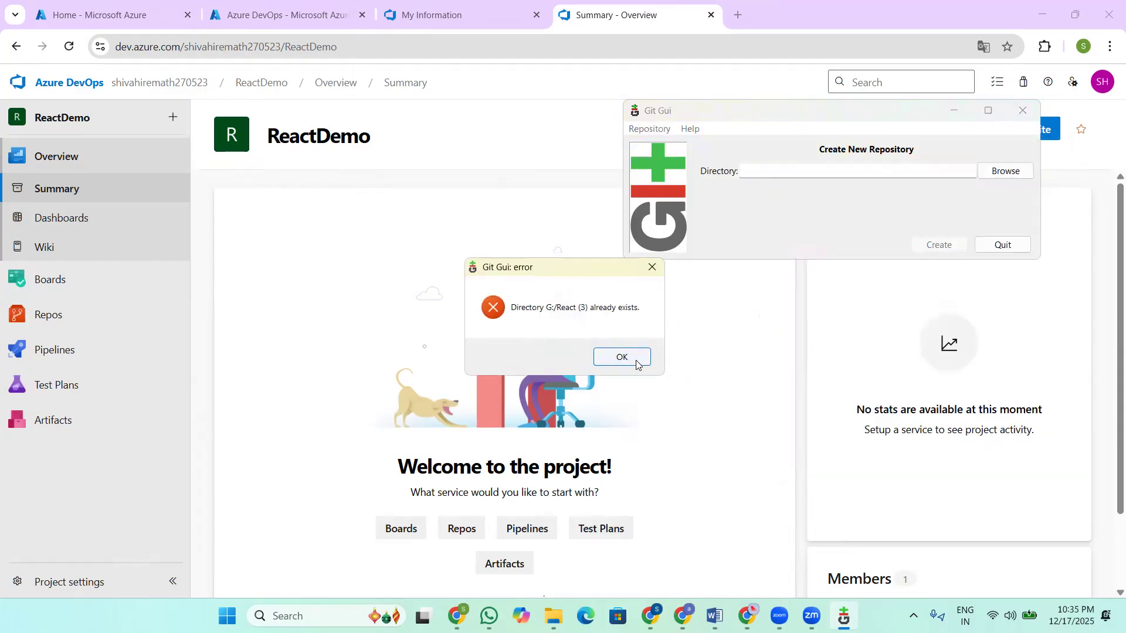
{"action": "left_click", "coordinate": [630, 356]}
{"action": "left_click", "coordinate": [1001, 246]}
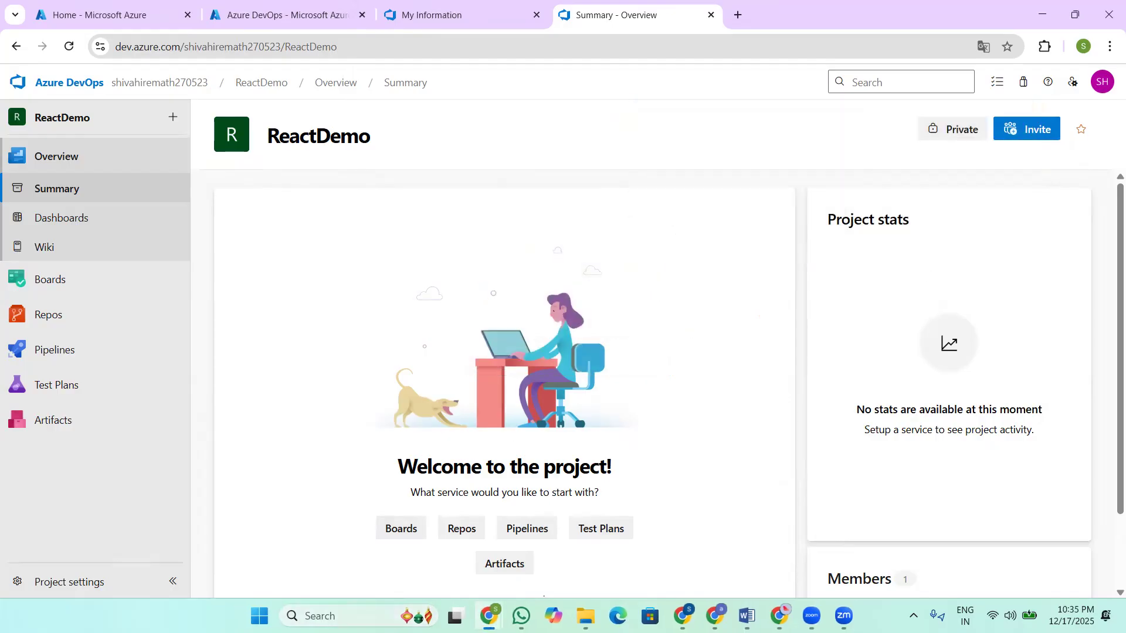
Step: Reopen Git GUI and try to clone an existing repository with G:/React (3) as the target directory, and close it
{"action": "key", "text": "super+s"}
{"action": "type", "text": "git"}
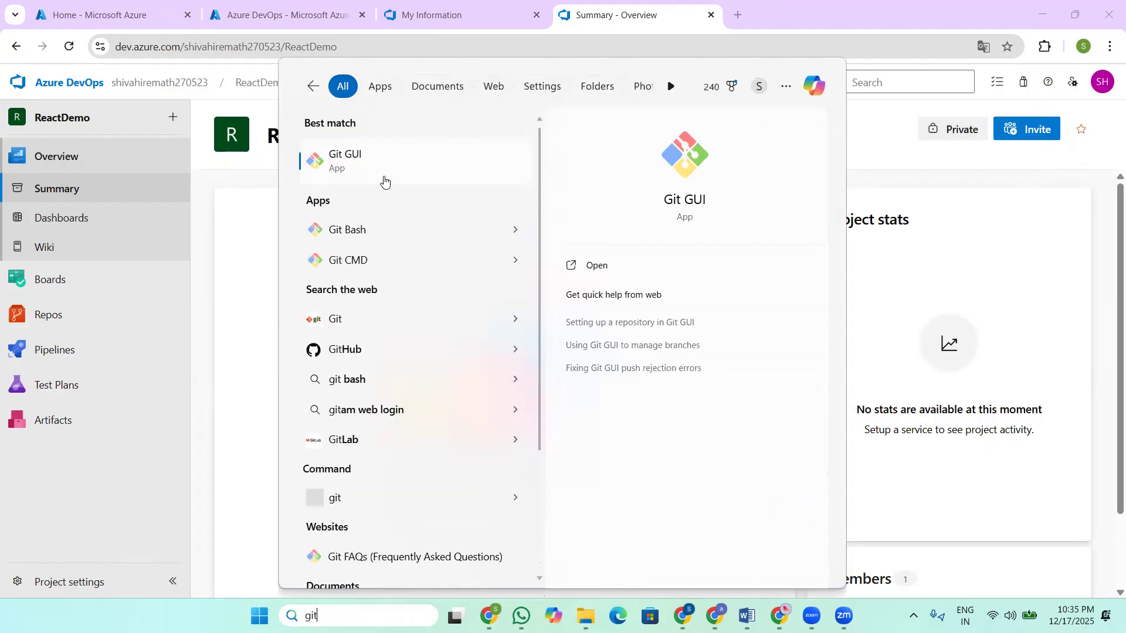
{"action": "left_click", "coordinate": [386, 177]}
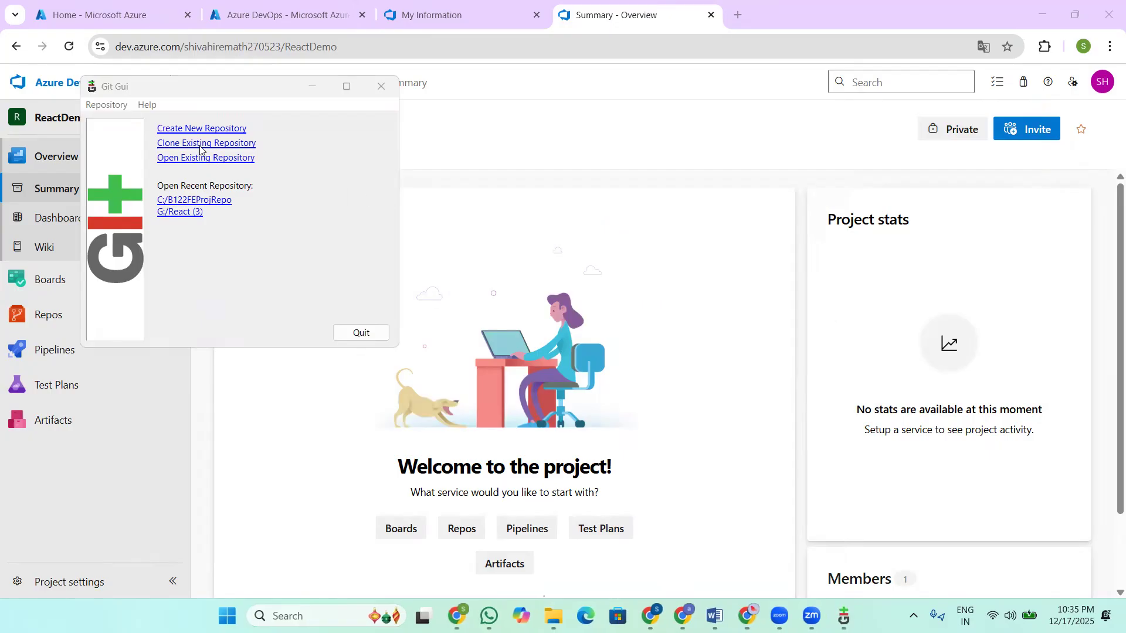
{"action": "left_click", "coordinate": [200, 145]}
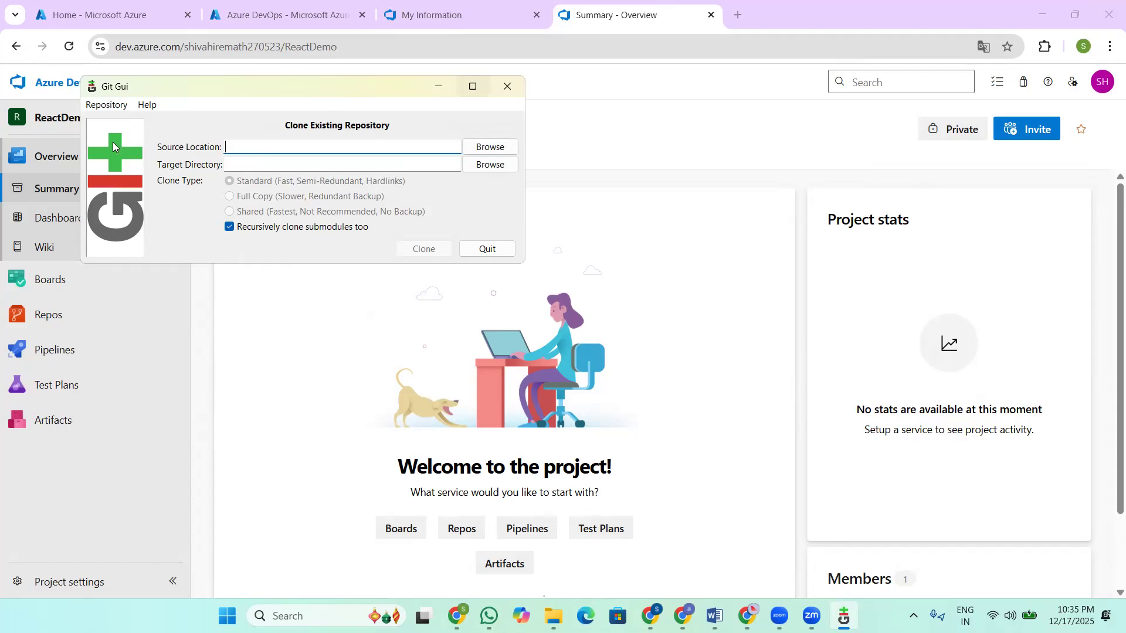
{"action": "left_click", "coordinate": [493, 165]}
{"action": "scroll", "coordinate": [154, 305], "scroll_direction": "down", "scroll_amount": 5}
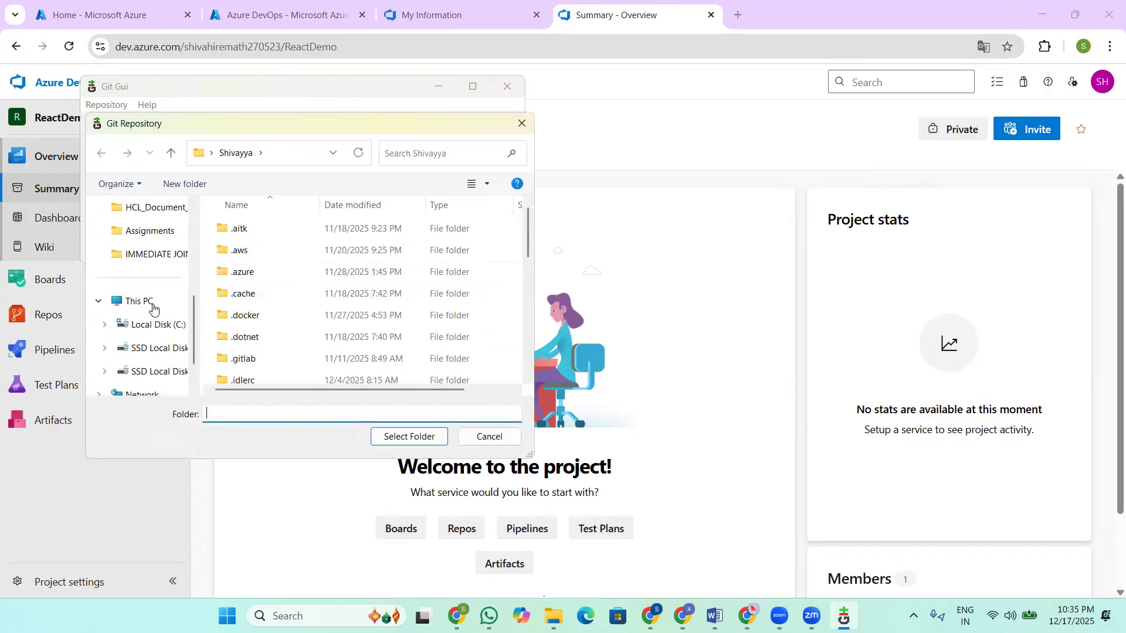
{"action": "left_click", "coordinate": [152, 321]}
{"action": "left_click", "coordinate": [241, 274]}
{"action": "left_click", "coordinate": [409, 436]}
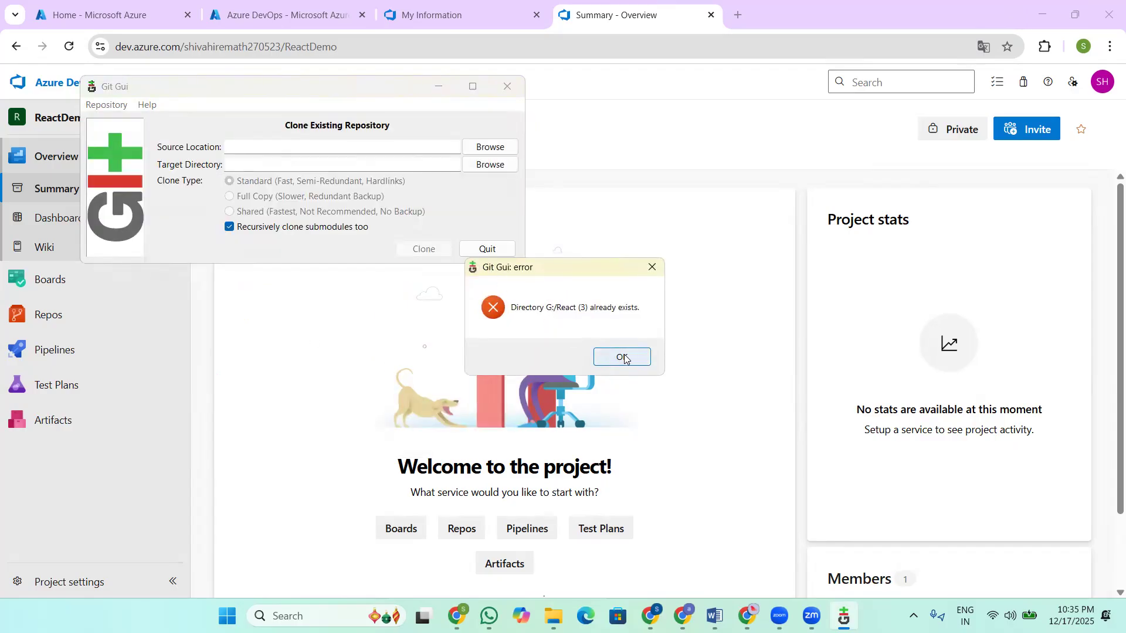
{"action": "left_click", "coordinate": [623, 357]}
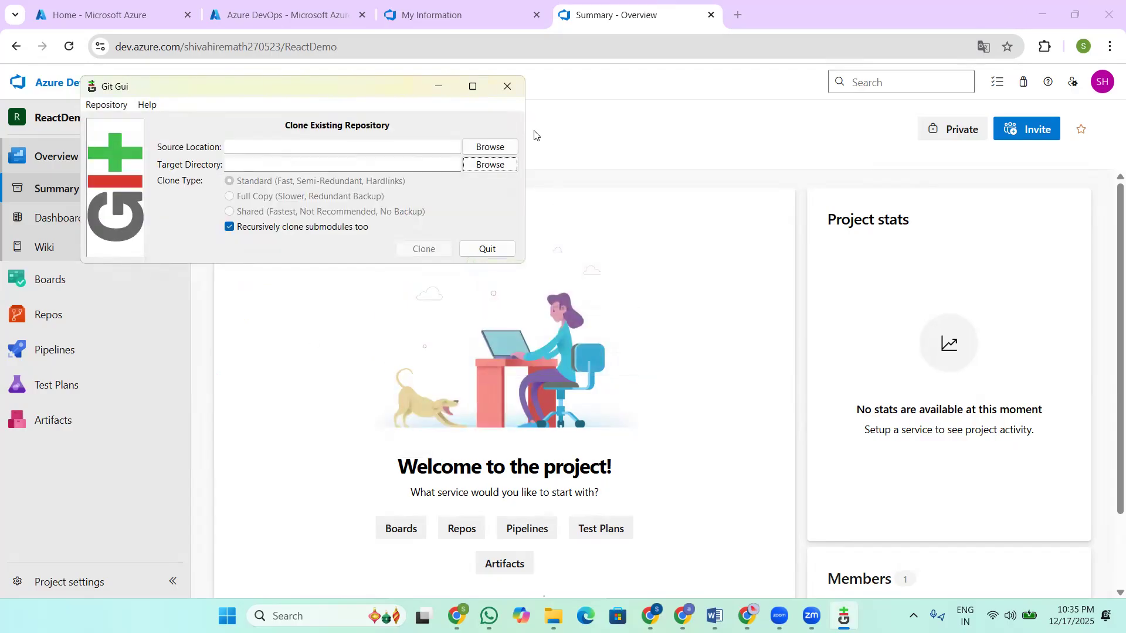
{"action": "left_click", "coordinate": [507, 88]}
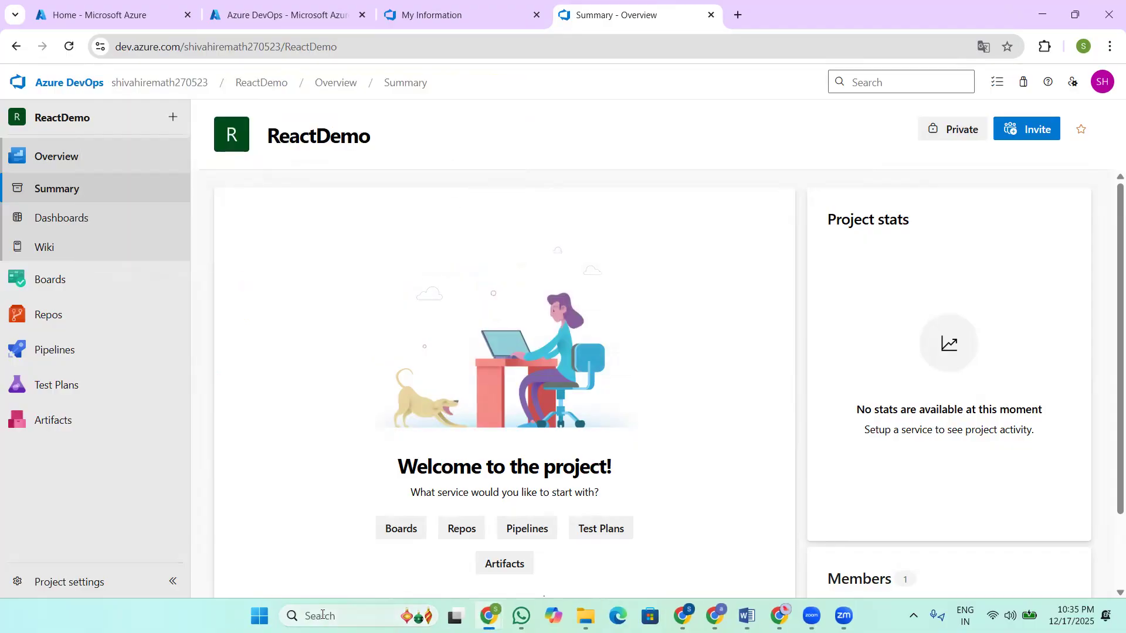
{"action": "key", "text": "super+s"}
{"action": "type", "text": "git"}
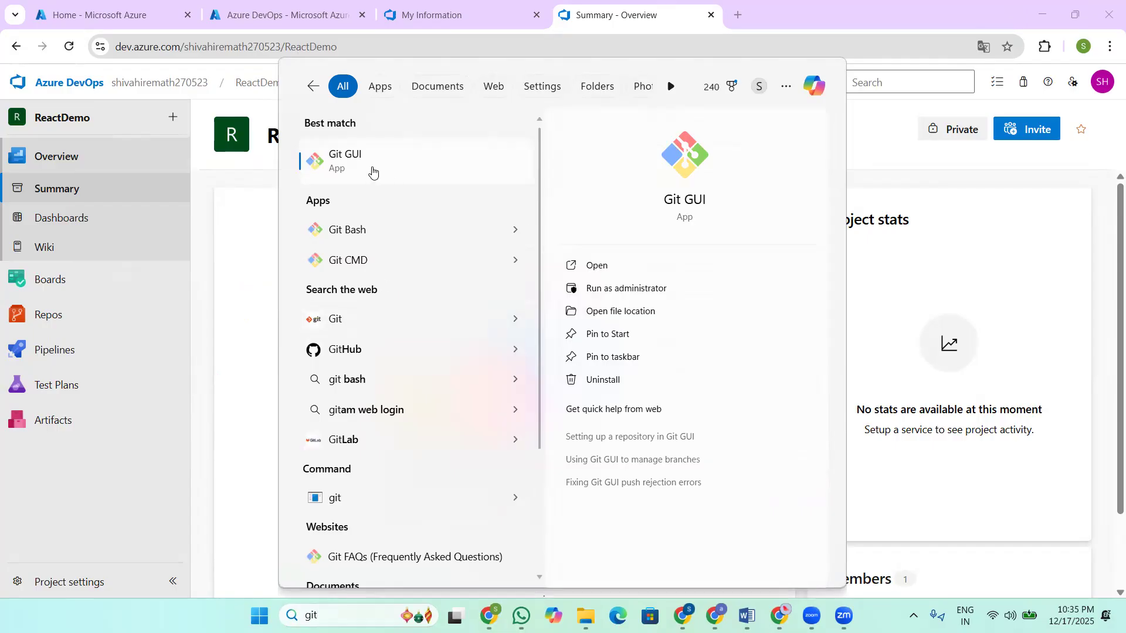
{"action": "key", "text": "Escape"}
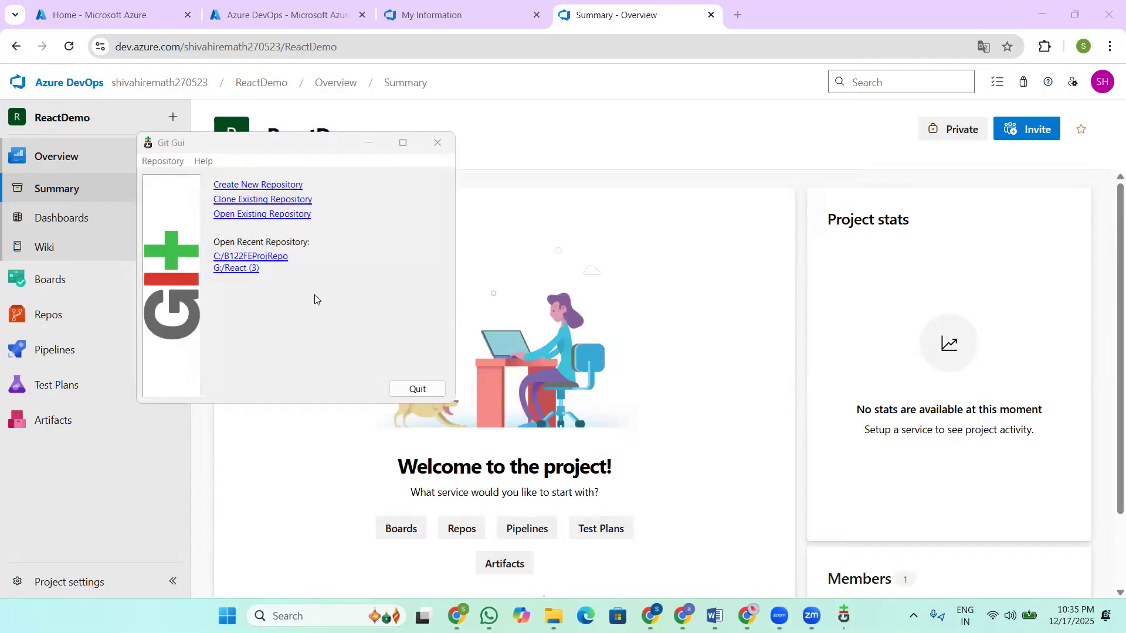
{"action": "left_click", "coordinate": [268, 186]}
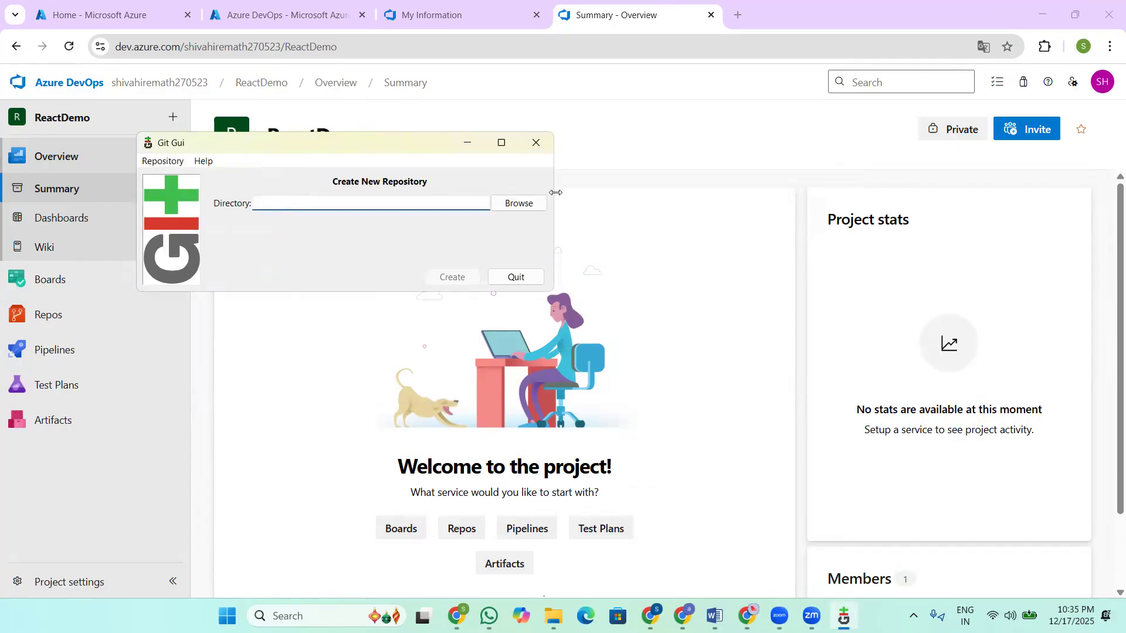
{"action": "left_click", "coordinate": [514, 203]}
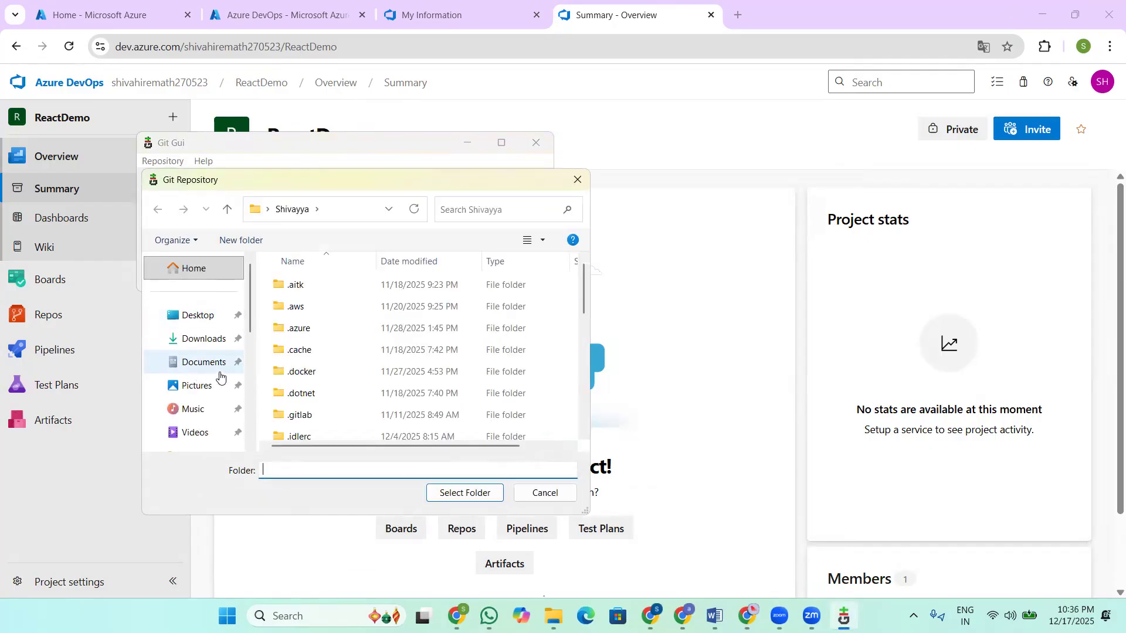
{"action": "left_click", "coordinate": [578, 179]}
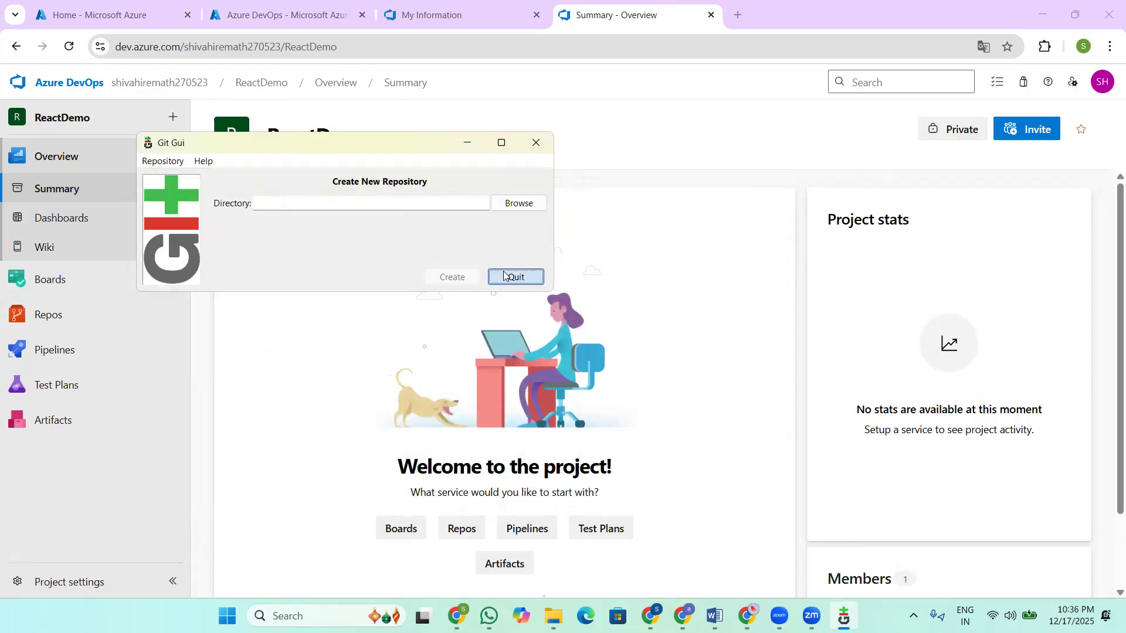
{"action": "left_click", "coordinate": [510, 277]}
Step: Relaunch Git GUI and start cloning an existing repository with G:/React (3) as the source location
{"action": "left_click", "coordinate": [304, 615]}
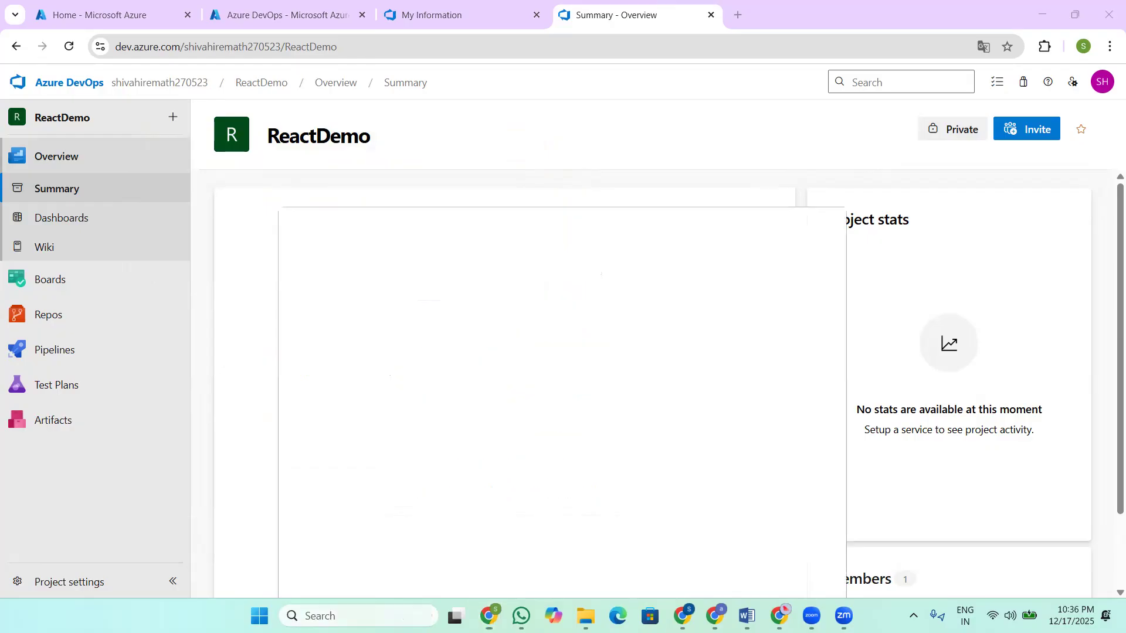
{"action": "type", "text": "git"}
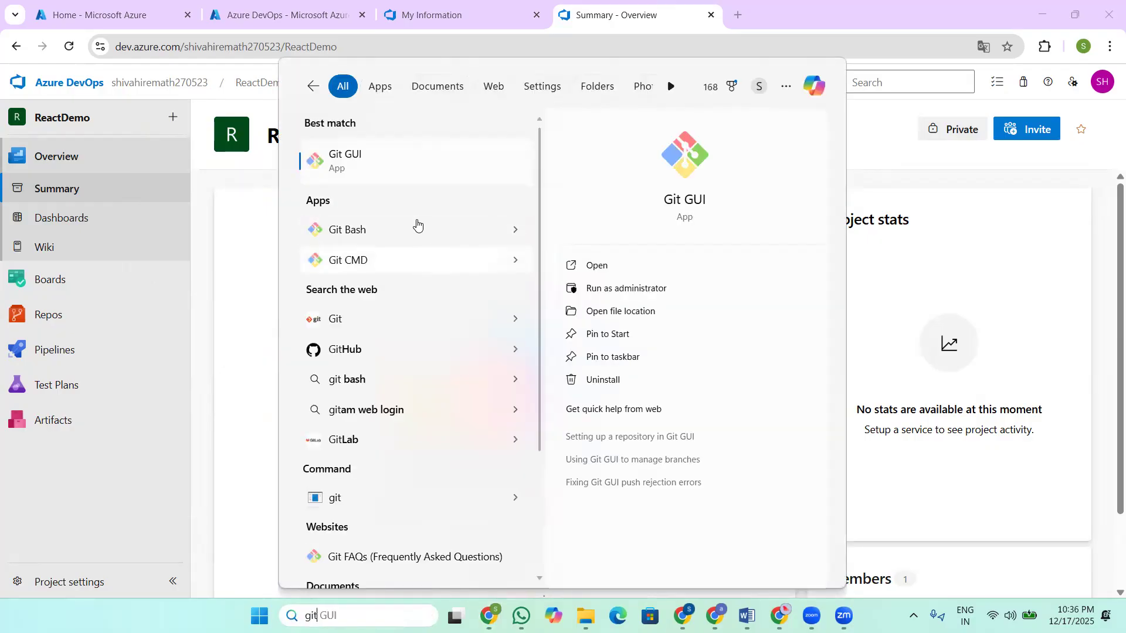
{"action": "left_click", "coordinate": [364, 180]}
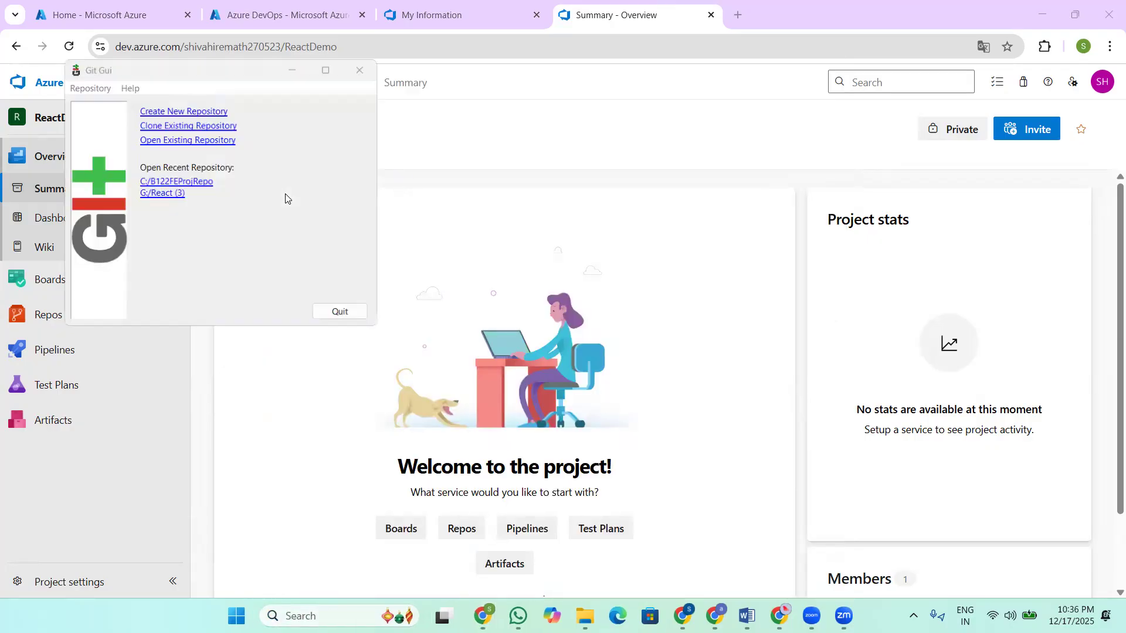
{"action": "left_click", "coordinate": [199, 125]}
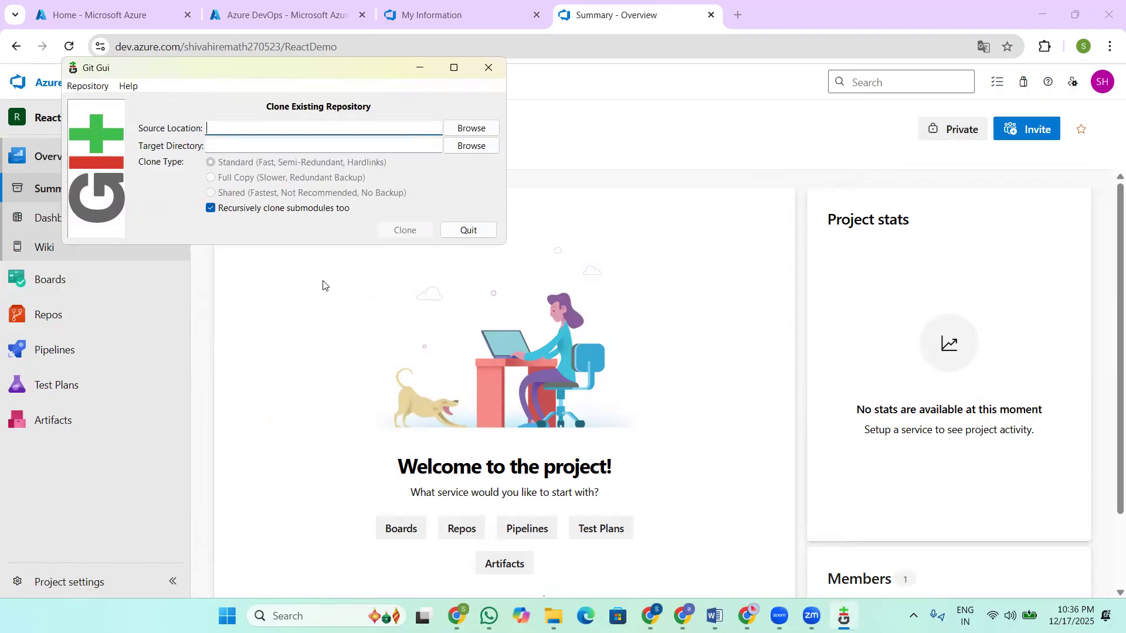
{"action": "left_click", "coordinate": [466, 134]}
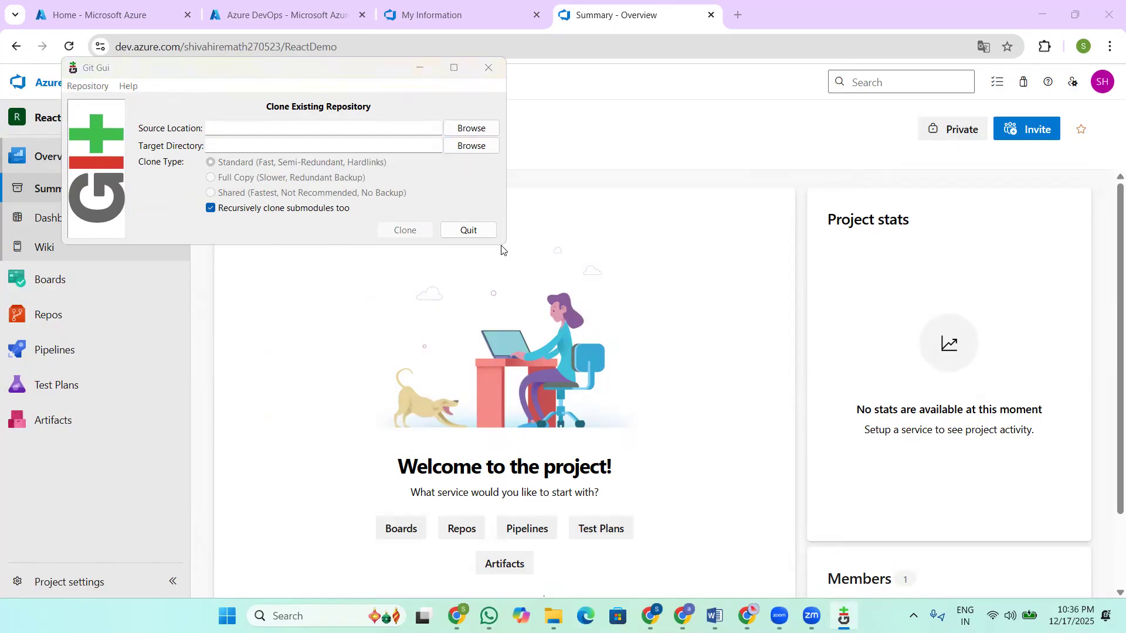
{"action": "scroll", "coordinate": [105, 293], "scroll_direction": "down", "scroll_amount": 5}
{"action": "left_click", "coordinate": [119, 304]}
{"action": "left_click", "coordinate": [250, 255]}
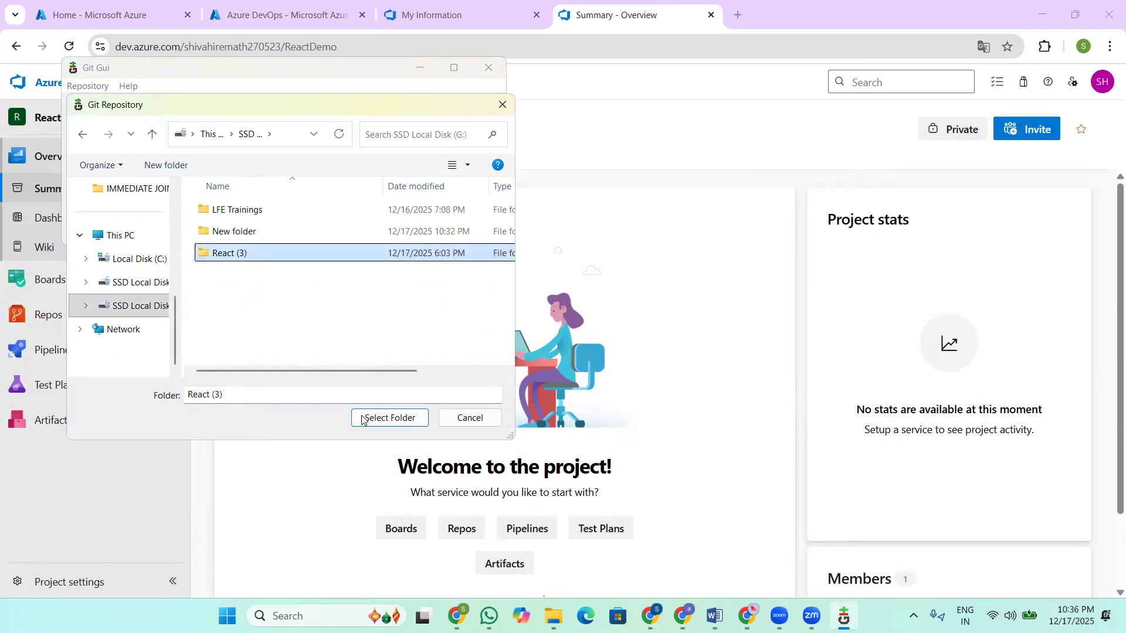
{"action": "left_click", "coordinate": [366, 418]}
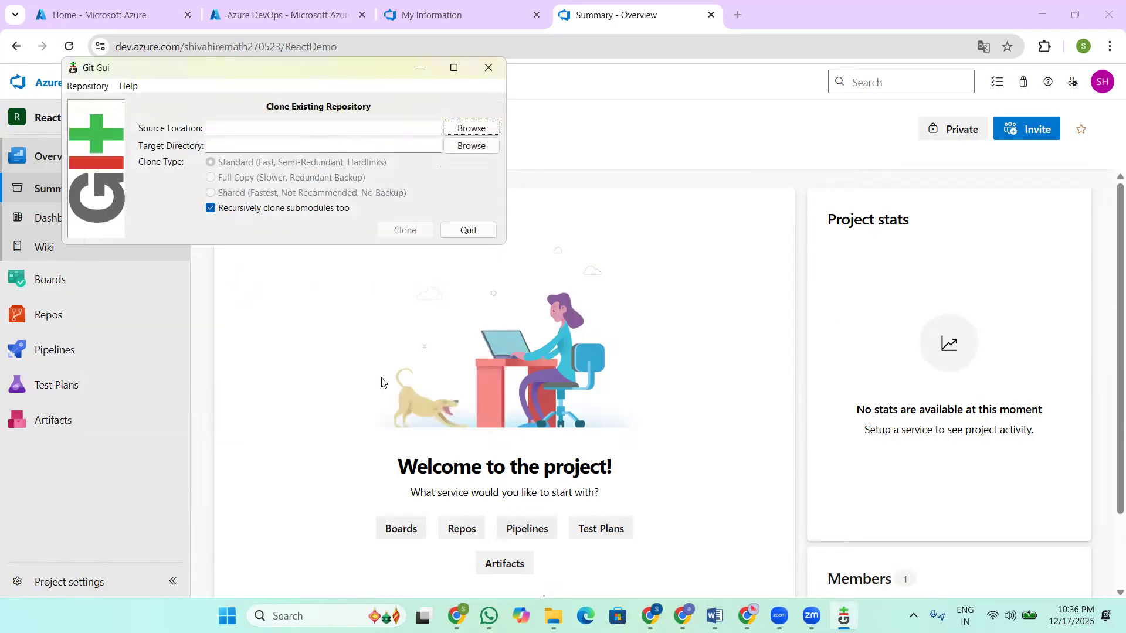
Step: Try to use the React (3) folder on drive G as the clone's target directory
{"action": "left_click", "coordinate": [468, 151]}
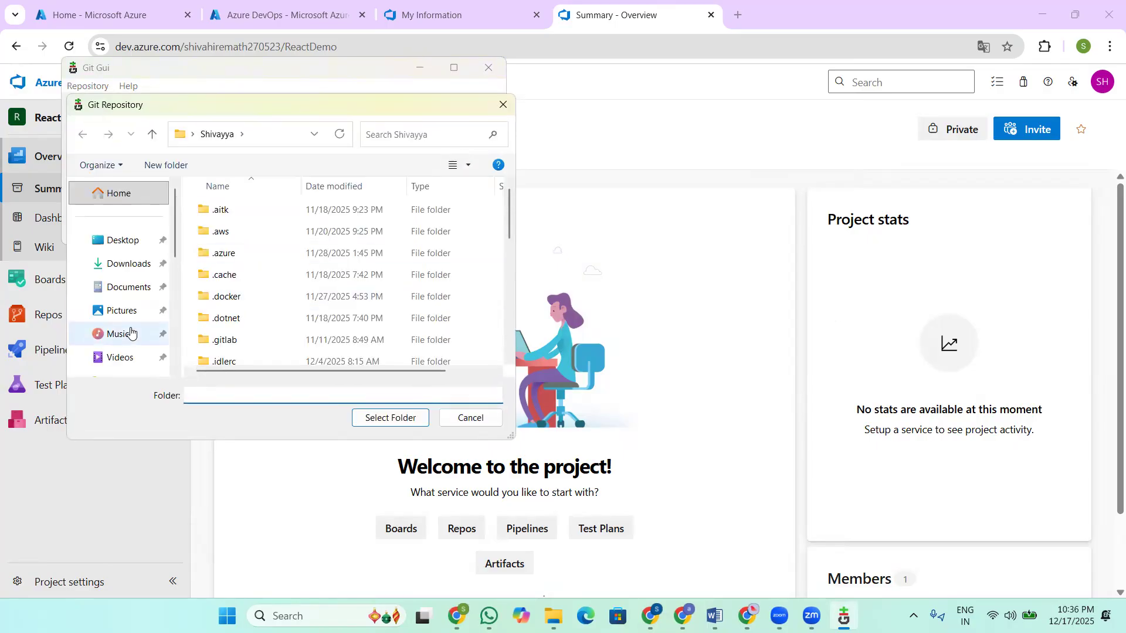
{"action": "scroll", "coordinate": [131, 333], "scroll_direction": "down", "scroll_amount": 3}
{"action": "left_click", "coordinate": [138, 305]}
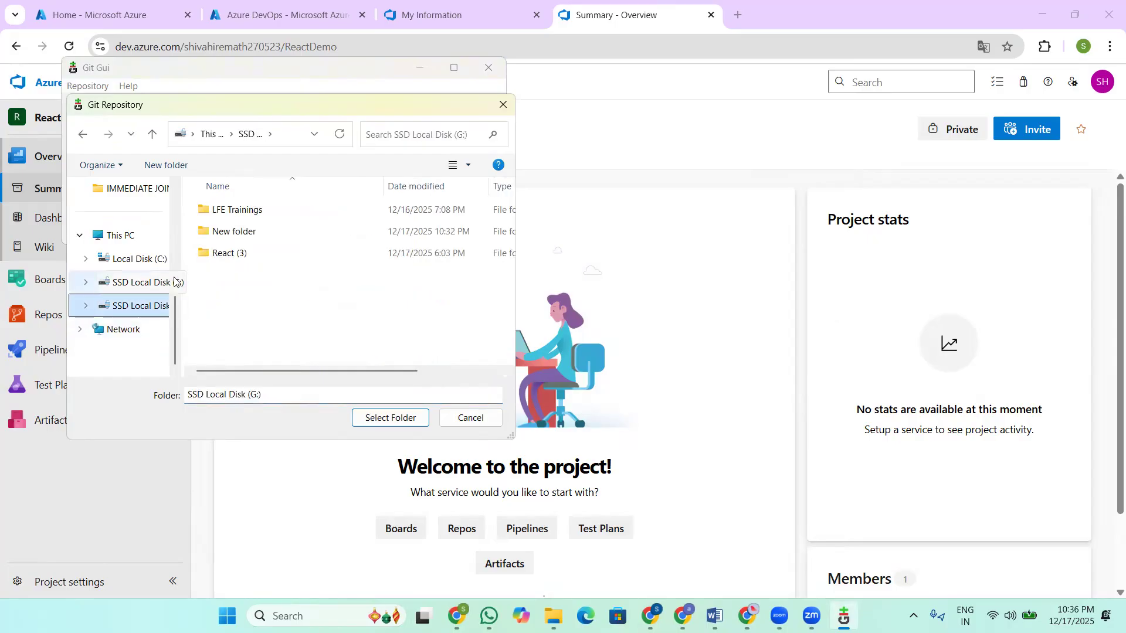
{"action": "left_click", "coordinate": [226, 253]}
{"action": "left_click", "coordinate": [372, 417]}
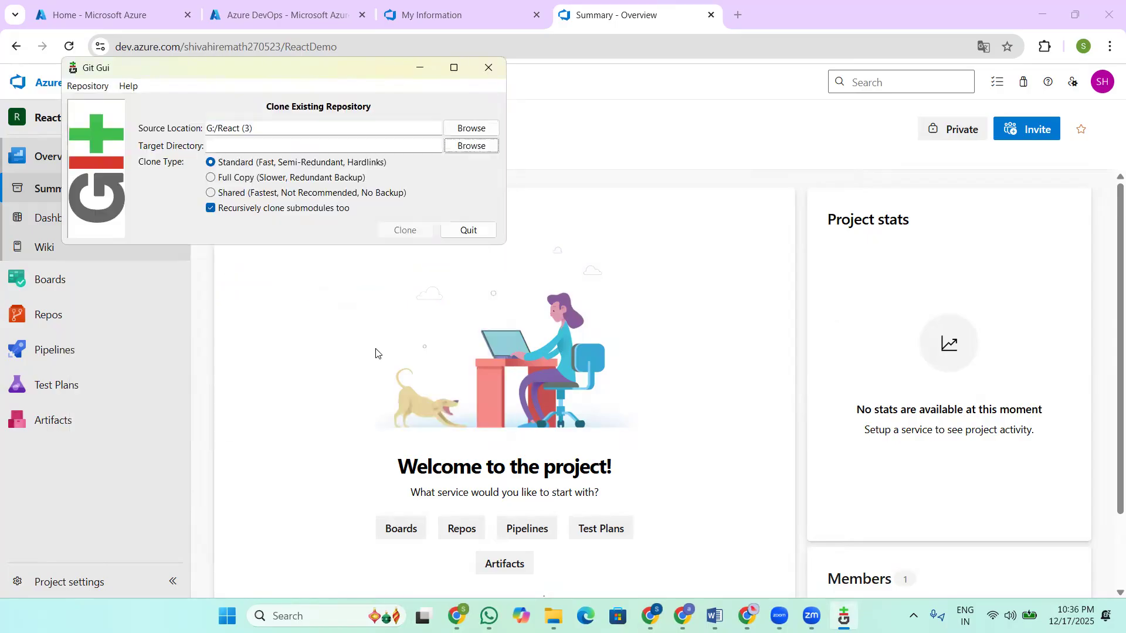
{"action": "left_click", "coordinate": [405, 232]}
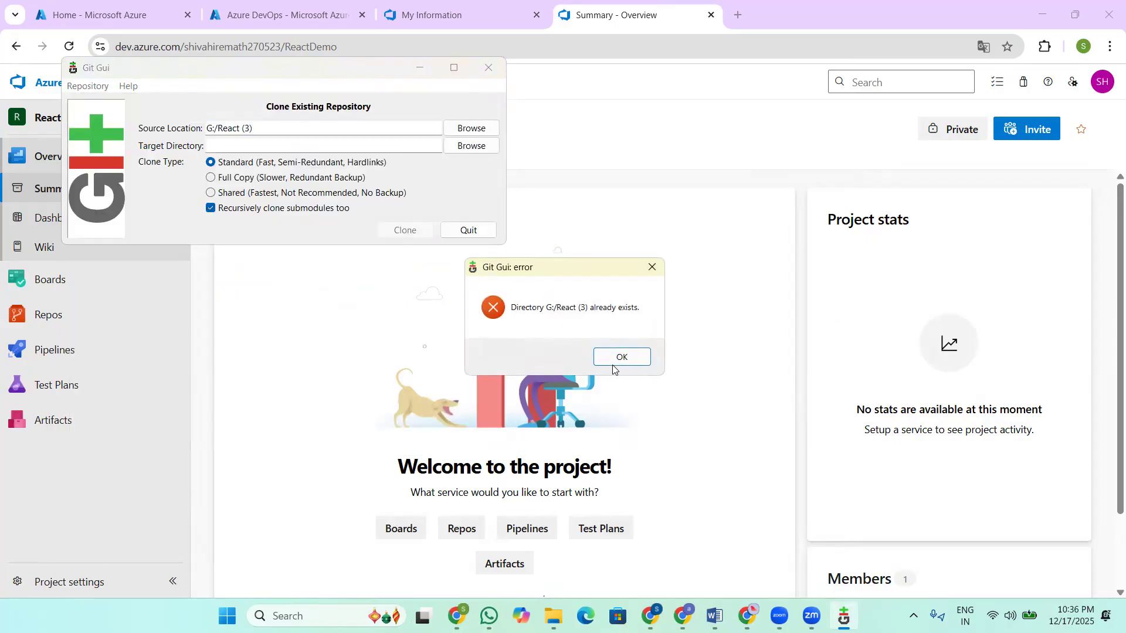
{"action": "left_click", "coordinate": [618, 359]}
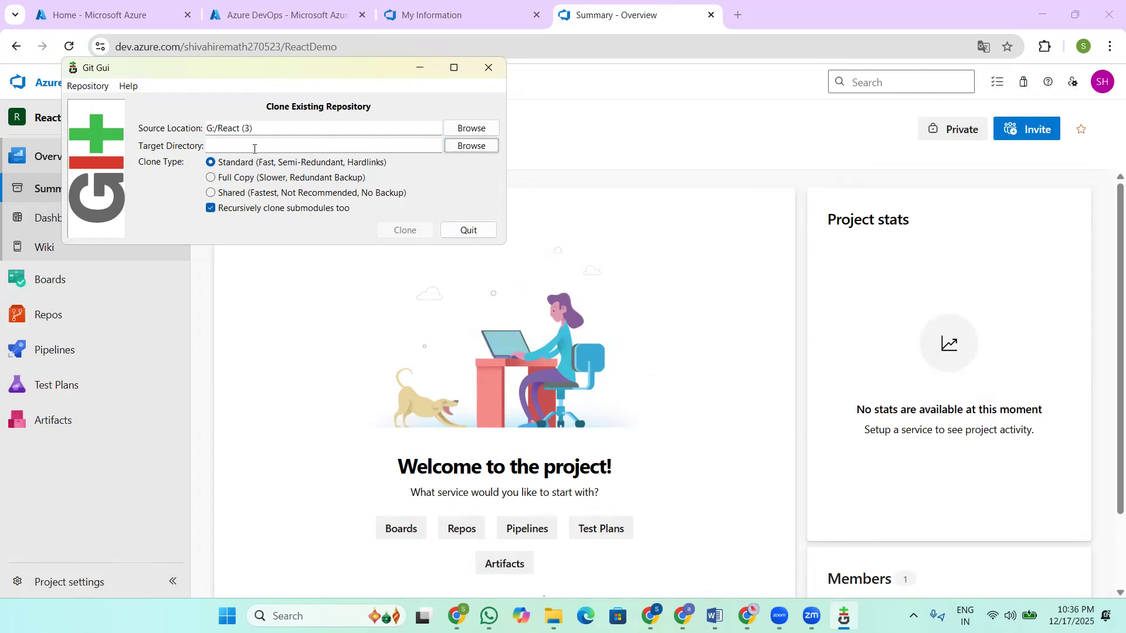
Step: Copy the source path into the target directory, change it to G:/React (4), and clone the repository
{"action": "left_click_drag", "start_coordinate": [280, 133], "coordinate": [95, 117]}
{"action": "key", "text": "ctrl+c"}
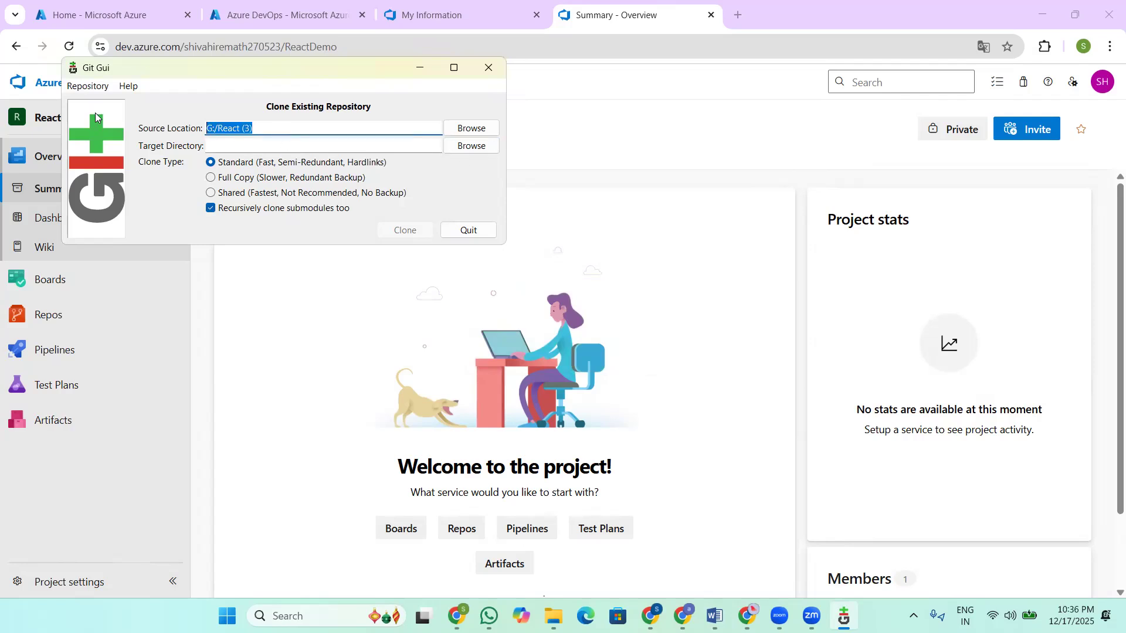
{"action": "left_click", "coordinate": [257, 142]}
{"action": "key", "text": "ctrl+v"}
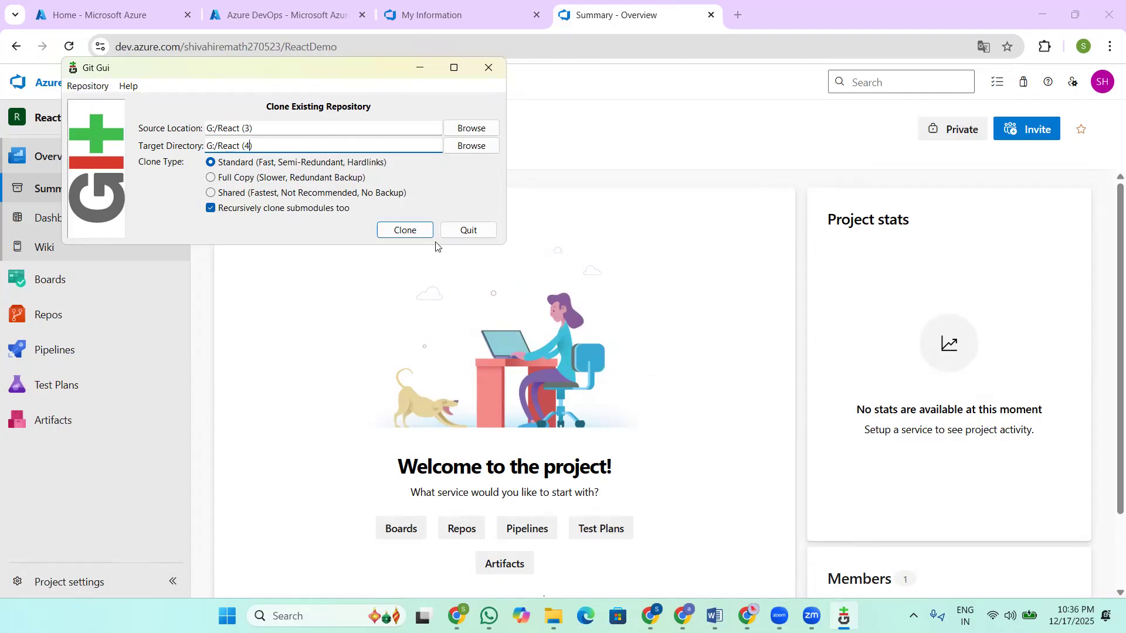
{"action": "left_click", "coordinate": [415, 232]}
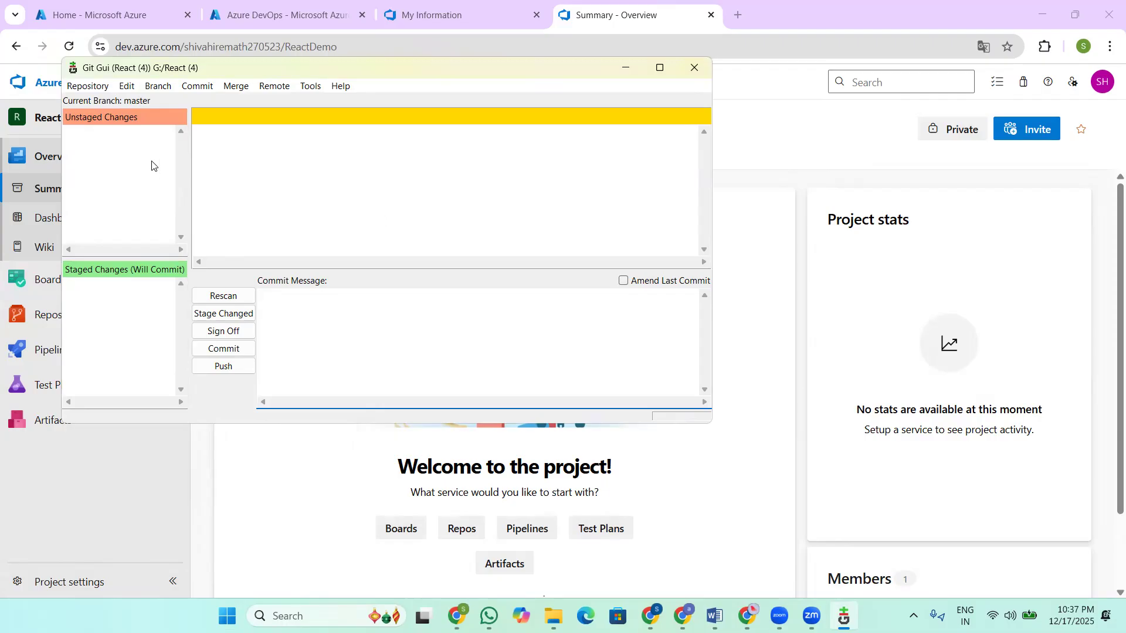
Step: Rescan the cloned React (4) repository and stage its changed files
{"action": "left_click", "coordinate": [228, 302]}
{"action": "left_click", "coordinate": [223, 300]}
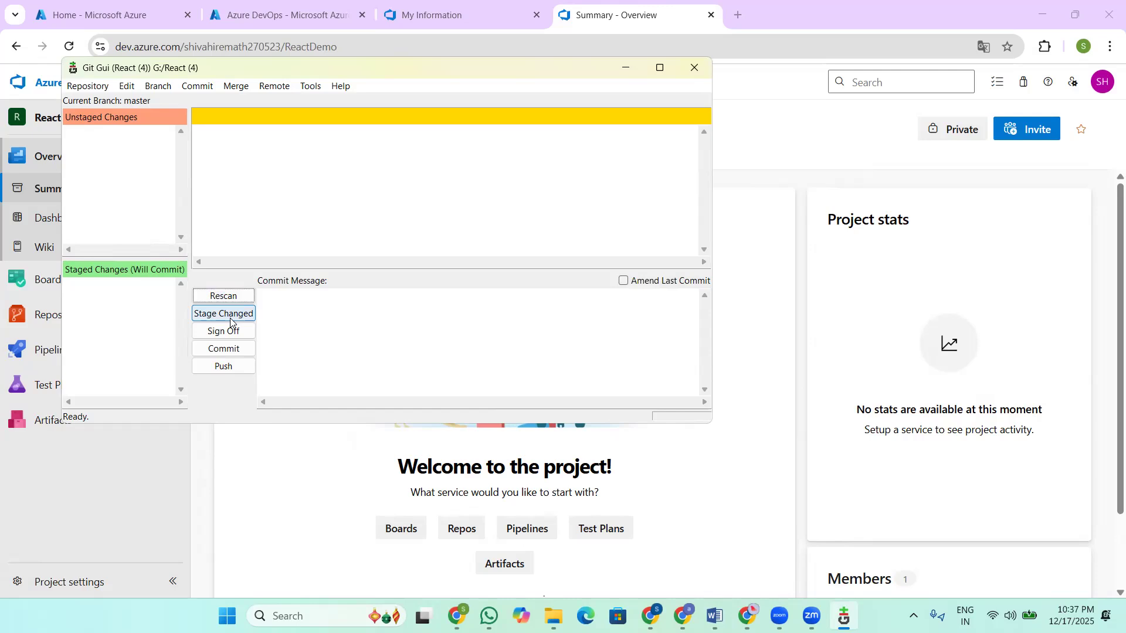
{"action": "left_click", "coordinate": [230, 313]}
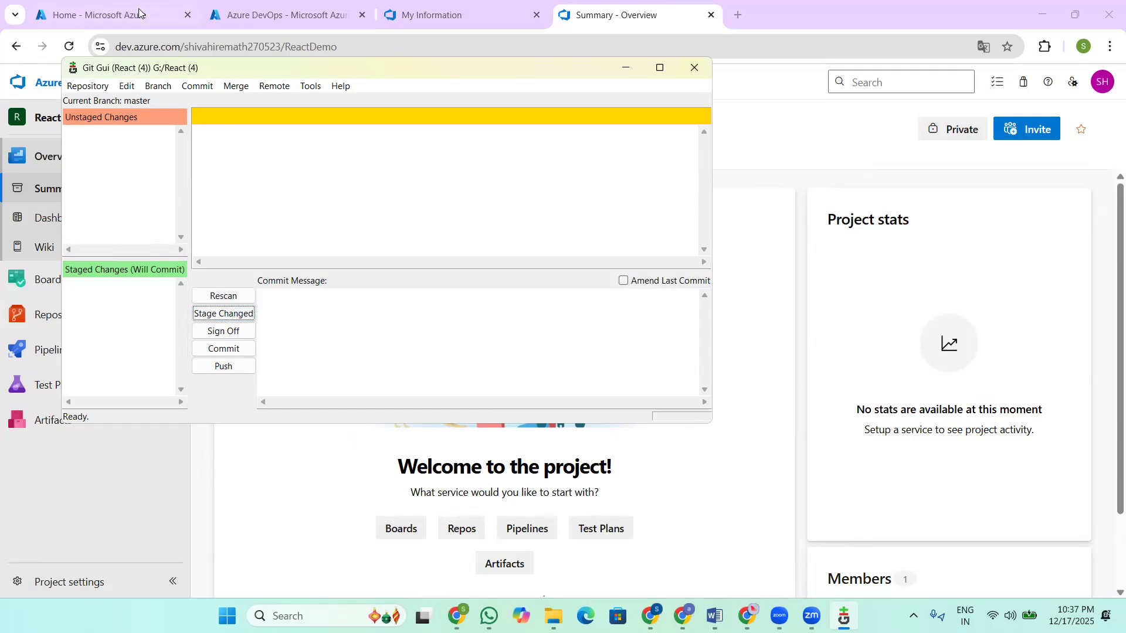
{"action": "left_click", "coordinate": [98, 88]}
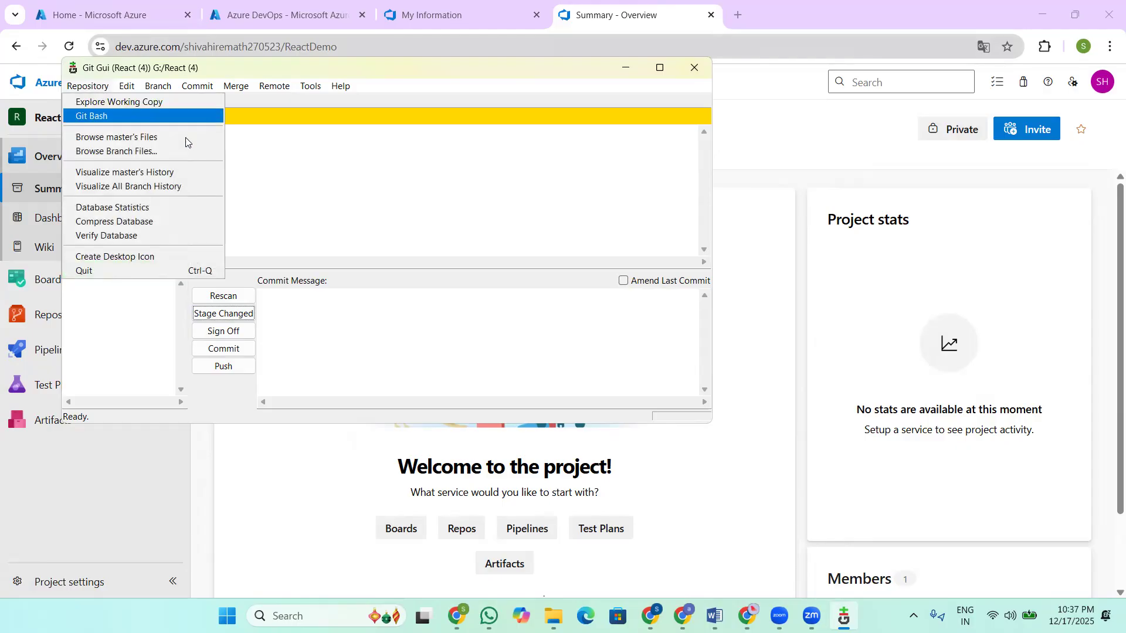
{"action": "left_click", "coordinate": [282, 185]}
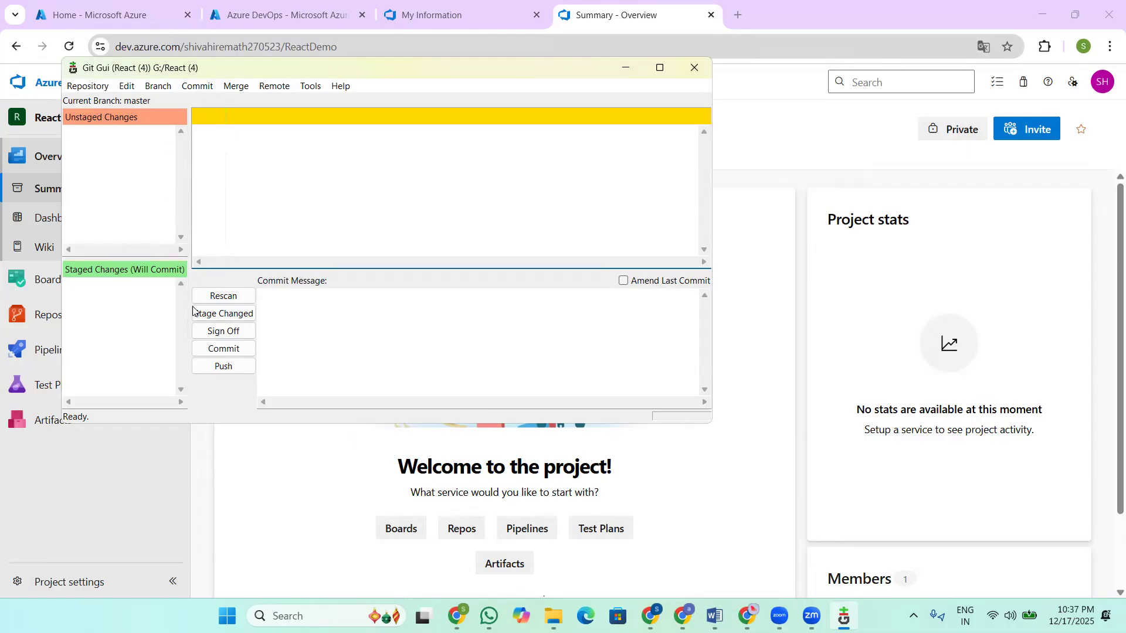
Step: Try to commit in the React (4) repository, and open the push options for master and close them
{"action": "left_click", "coordinate": [234, 349]}
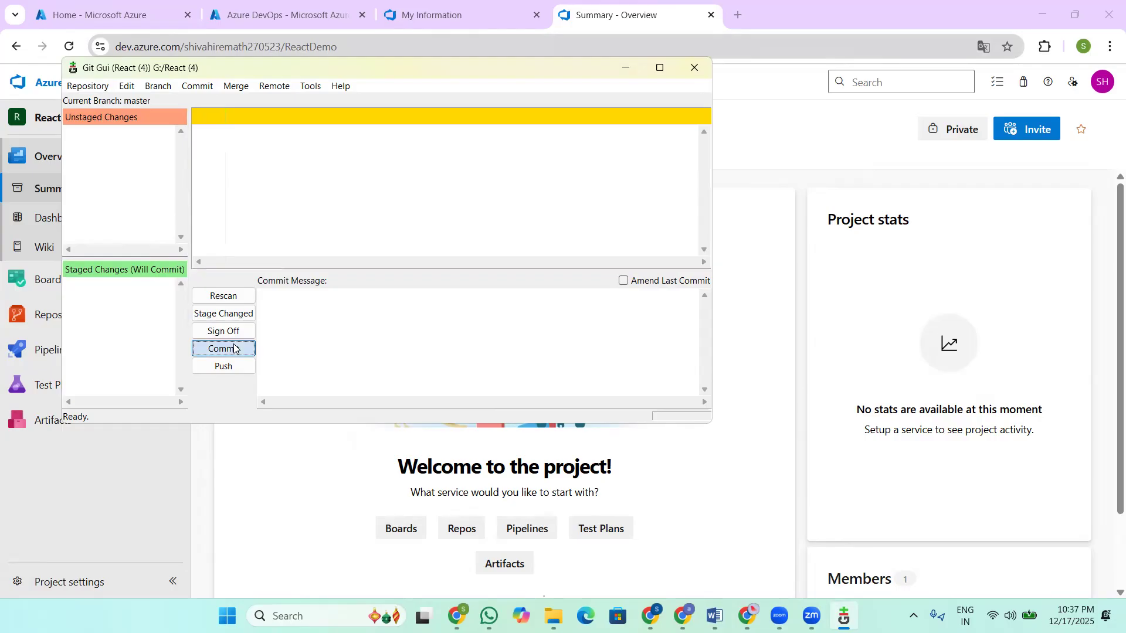
{"action": "left_click", "coordinate": [648, 362]}
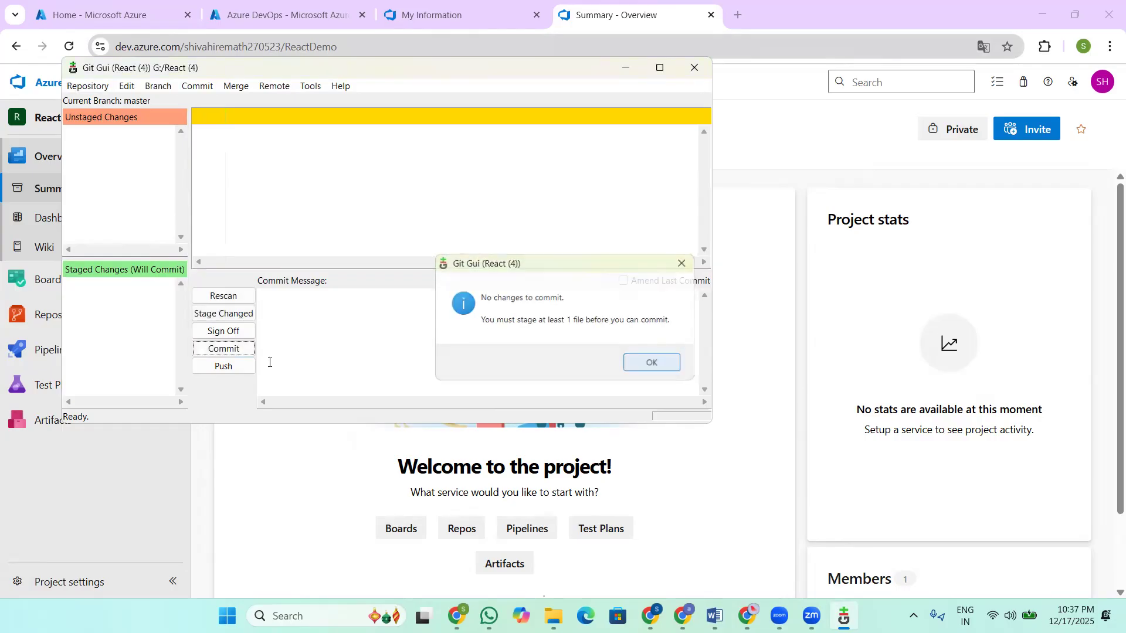
{"action": "left_click", "coordinate": [223, 366]}
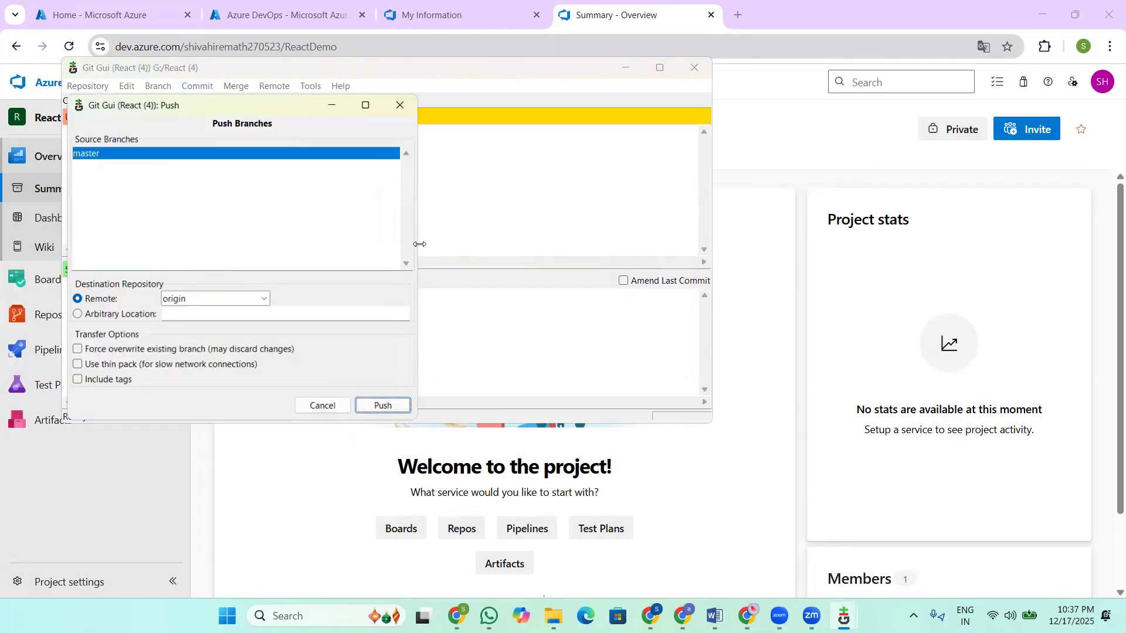
{"action": "left_click", "coordinate": [400, 104]}
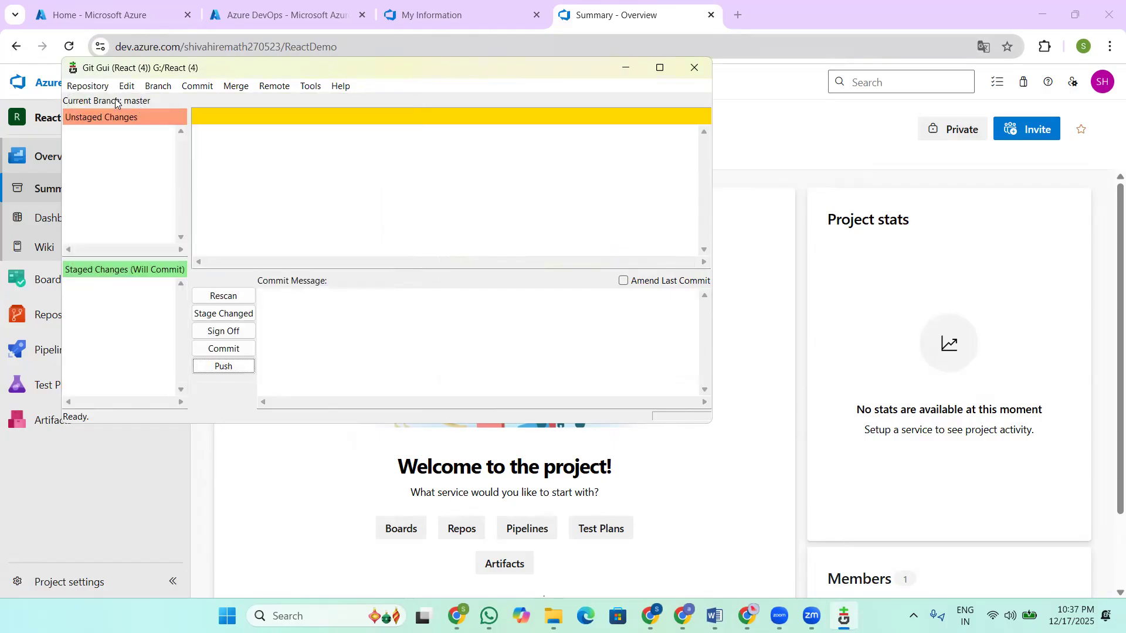
Step: Explore the React (4) working copy in File Explorer, check the folder on drive G, and minimize the window
{"action": "left_click", "coordinate": [85, 87]}
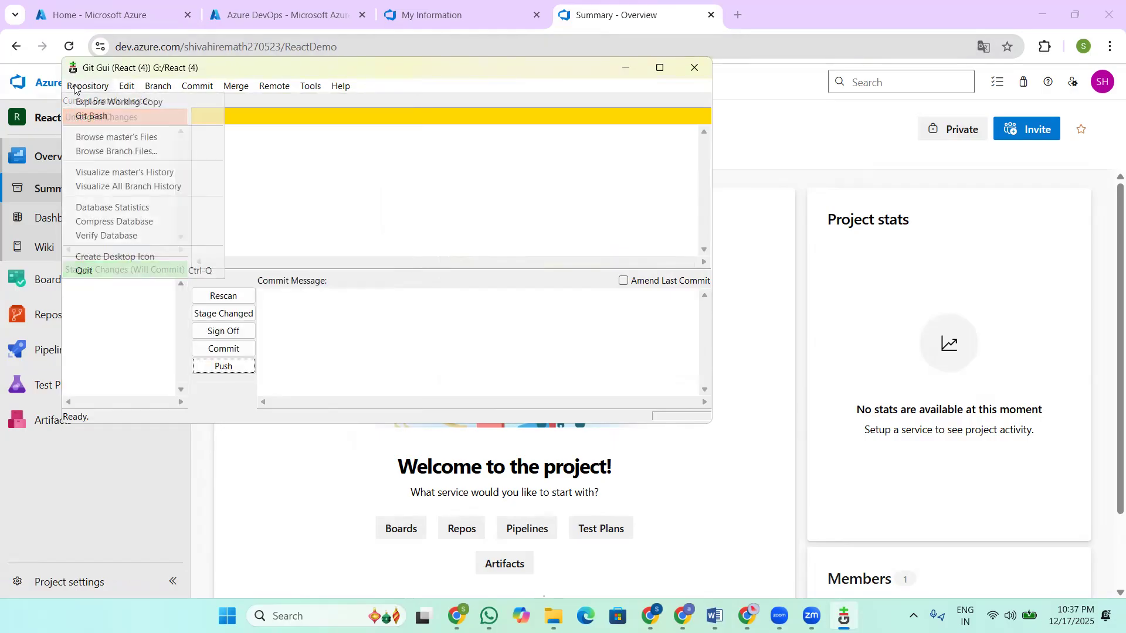
{"action": "left_click", "coordinate": [106, 102]}
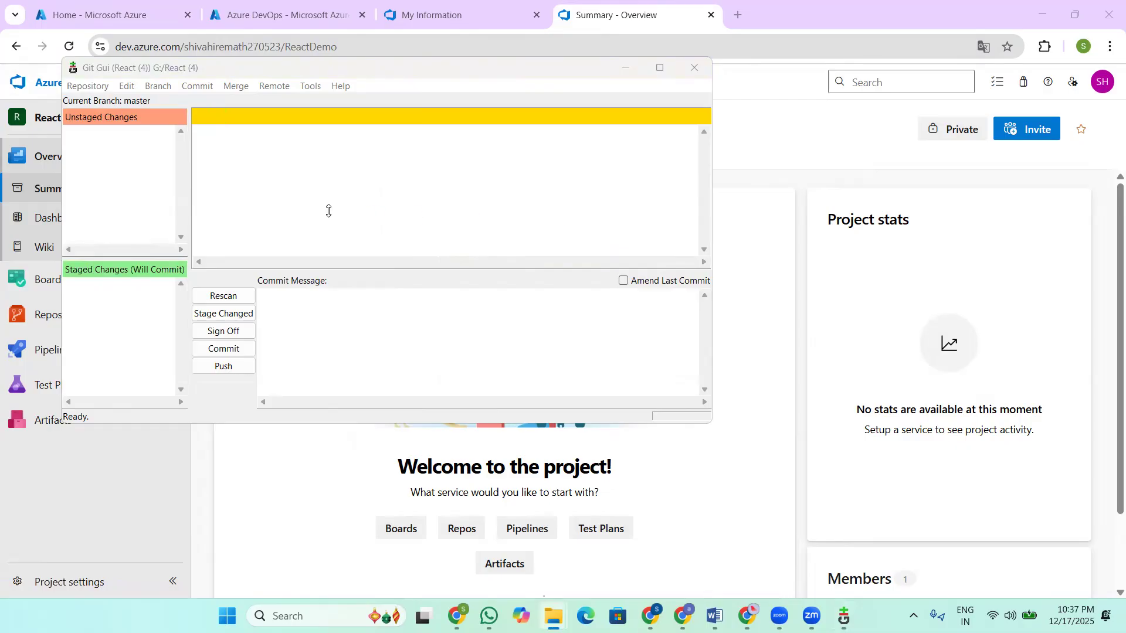
{"action": "left_click_drag", "start_coordinate": [1125, 185], "coordinate": [175, 144]}
{"action": "left_click", "coordinate": [704, 148]}
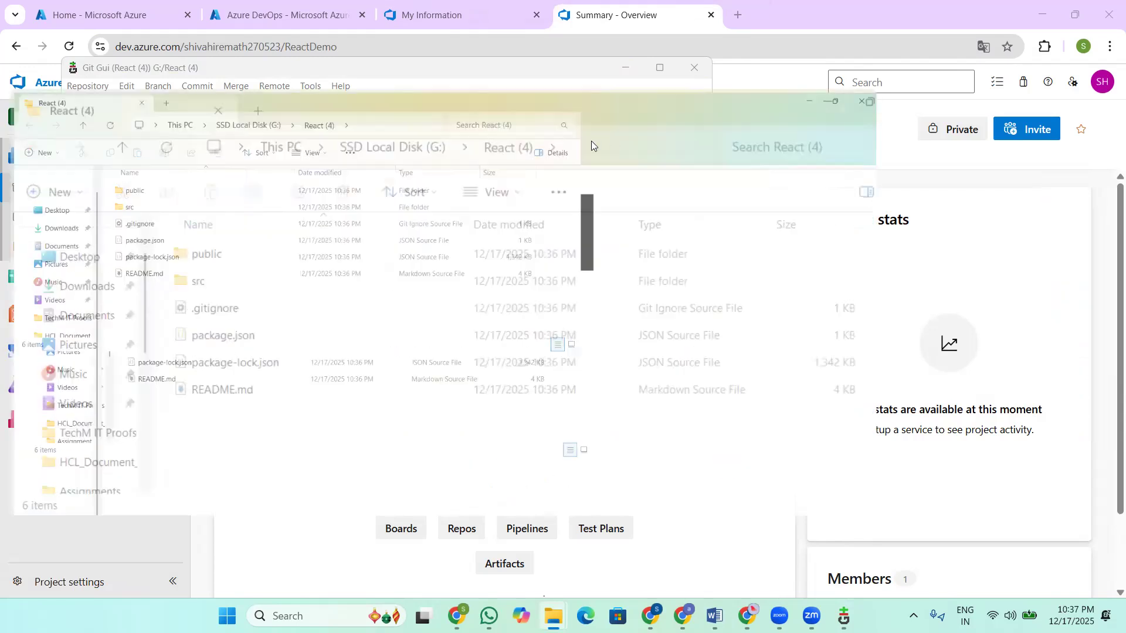
{"action": "left_click", "coordinate": [311, 45]}
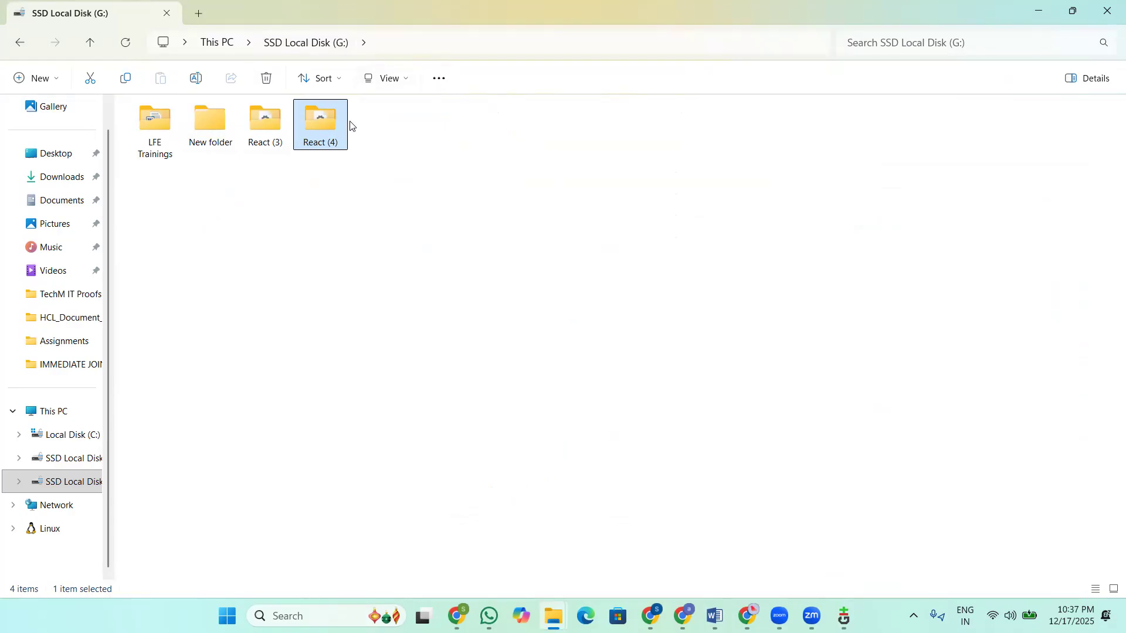
{"action": "left_click", "coordinate": [1038, 11]}
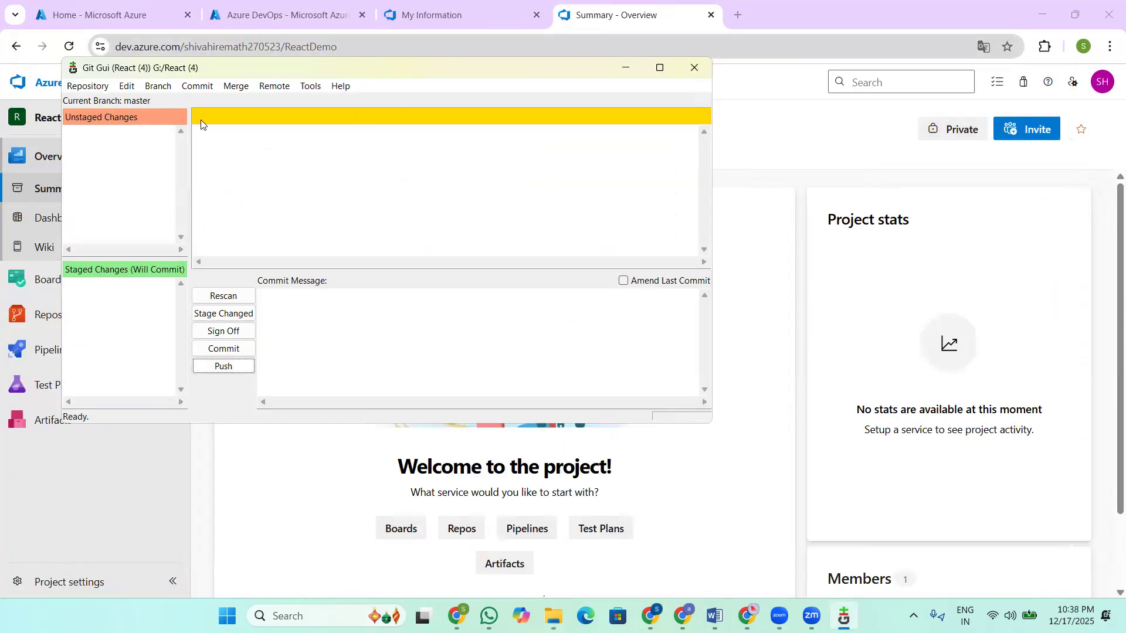
Step: Rescan React (4), add a sign-off line to the commit message, and try to commit
{"action": "left_click", "coordinate": [224, 300]}
{"action": "left_click", "coordinate": [221, 332]}
{"action": "left_click", "coordinate": [224, 350]}
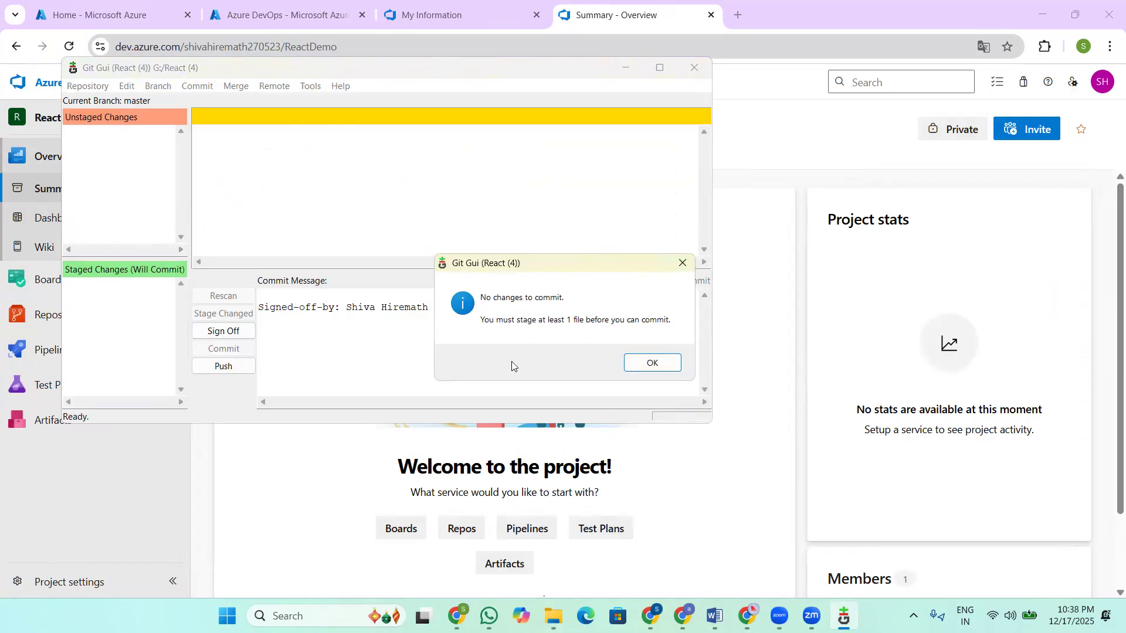
{"action": "left_click", "coordinate": [652, 364]}
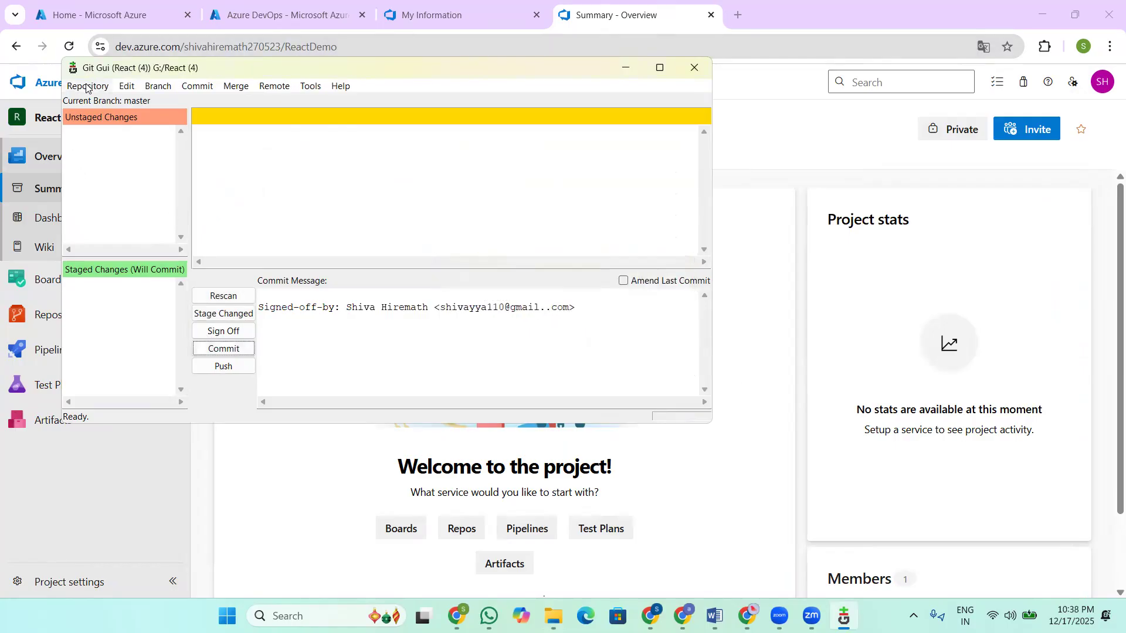
Step: Browse the files of the React (4) repository's master branch and close the file browser
{"action": "left_click", "coordinate": [105, 87]}
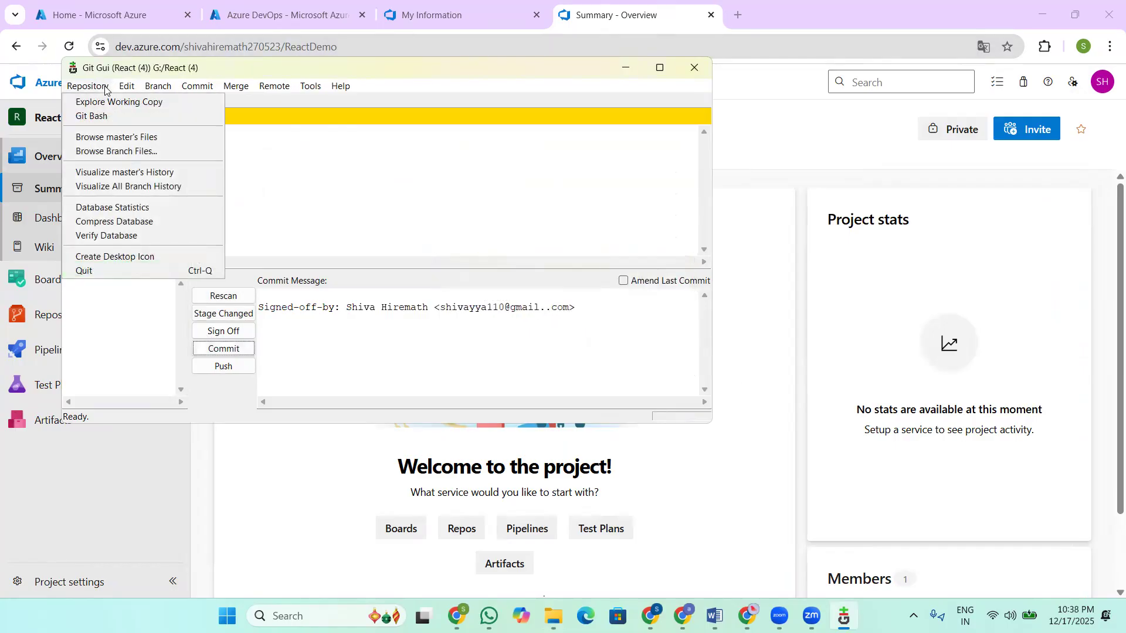
{"action": "left_click", "coordinate": [122, 141]}
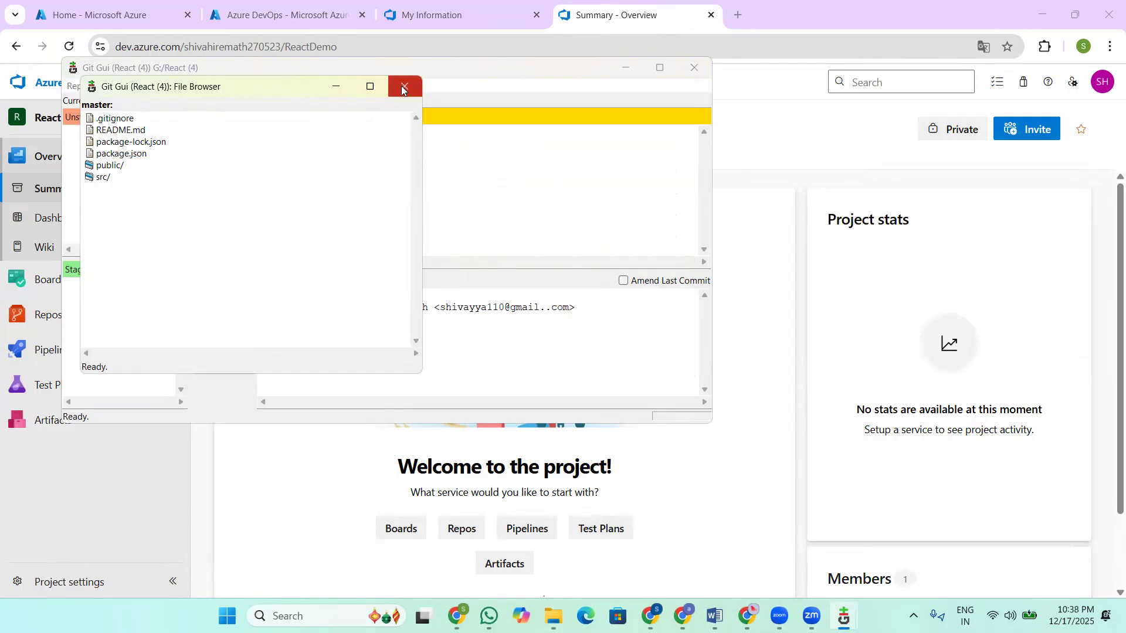
{"action": "left_click", "coordinate": [404, 88]}
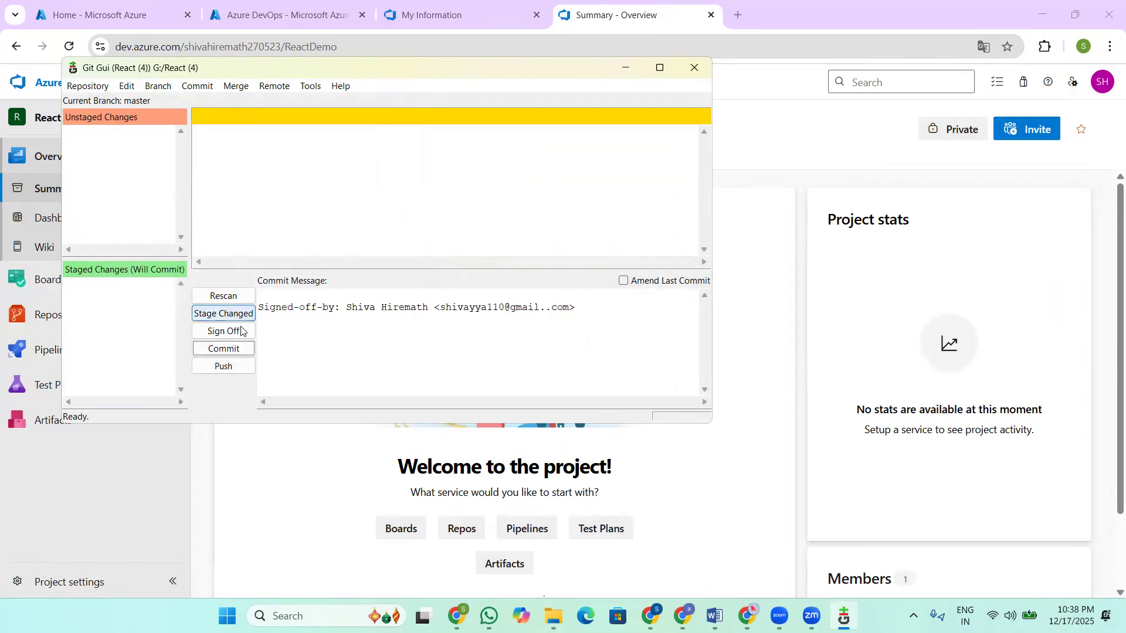
Step: Open the push options for the master branch and switch back to the ReactDemo project in the browser
{"action": "left_click", "coordinate": [222, 366]}
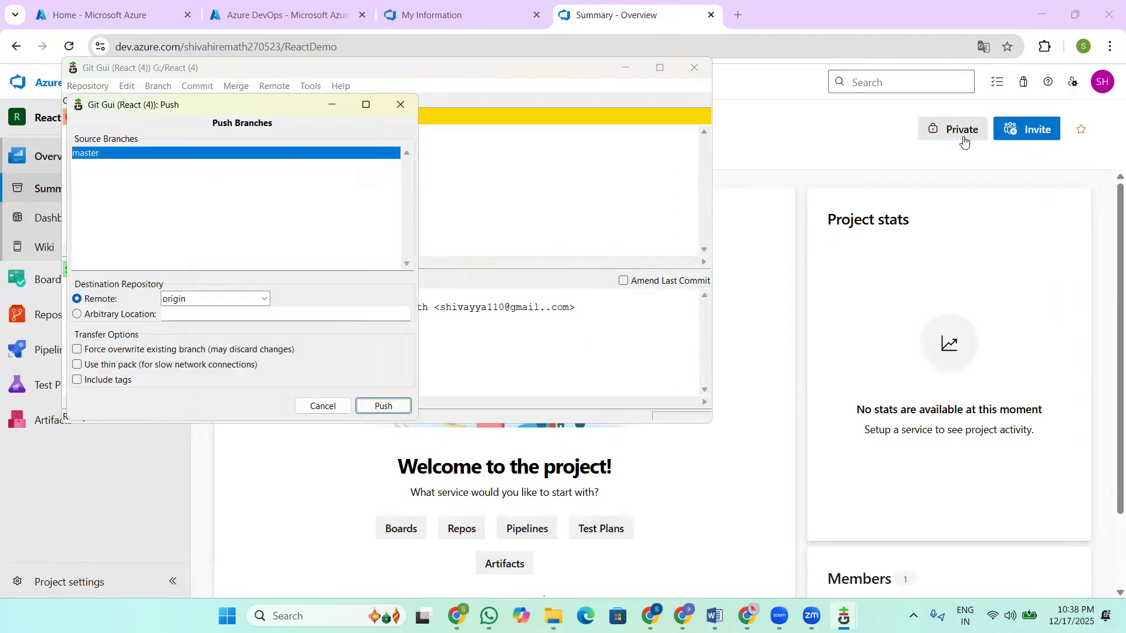
{"action": "left_click", "coordinate": [742, 440]}
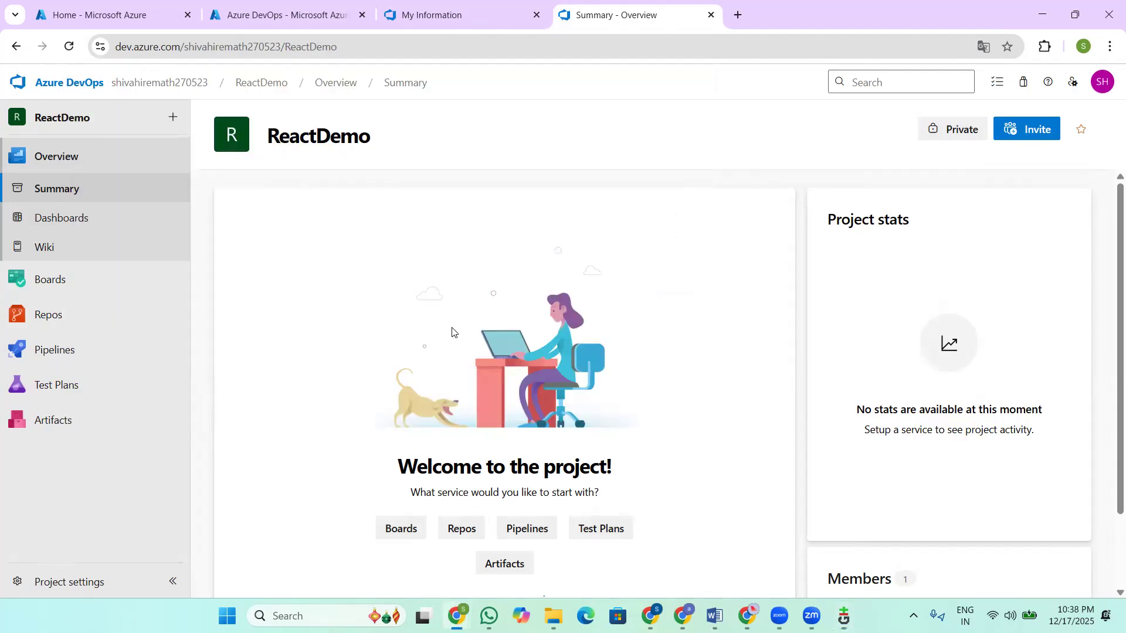
Step: Open the project's empty ReactDemo repository and initialize its main branch with a README
{"action": "scroll", "coordinate": [403, 323], "scroll_direction": "down", "scroll_amount": 2}
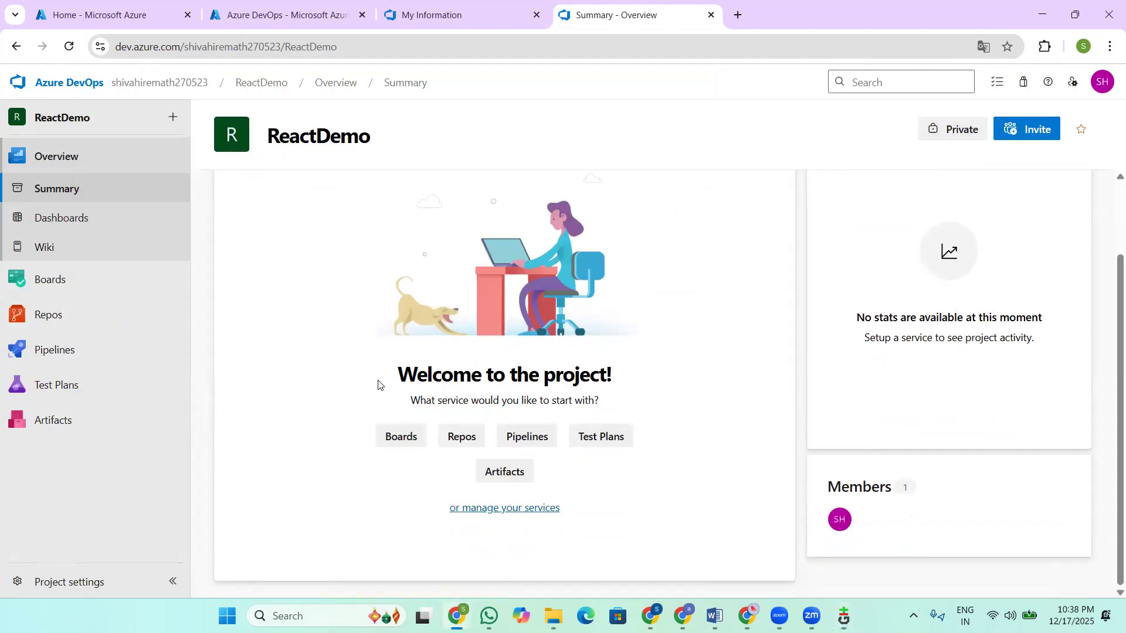
{"action": "left_click", "coordinate": [87, 322]}
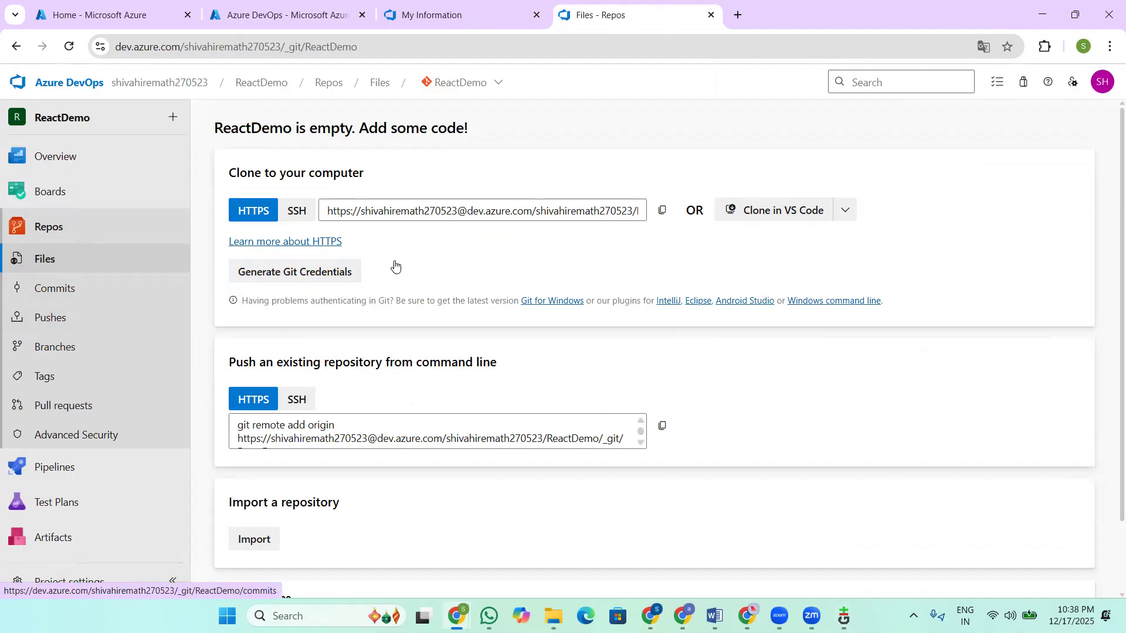
{"action": "scroll", "coordinate": [407, 439], "scroll_direction": "down", "scroll_amount": 4}
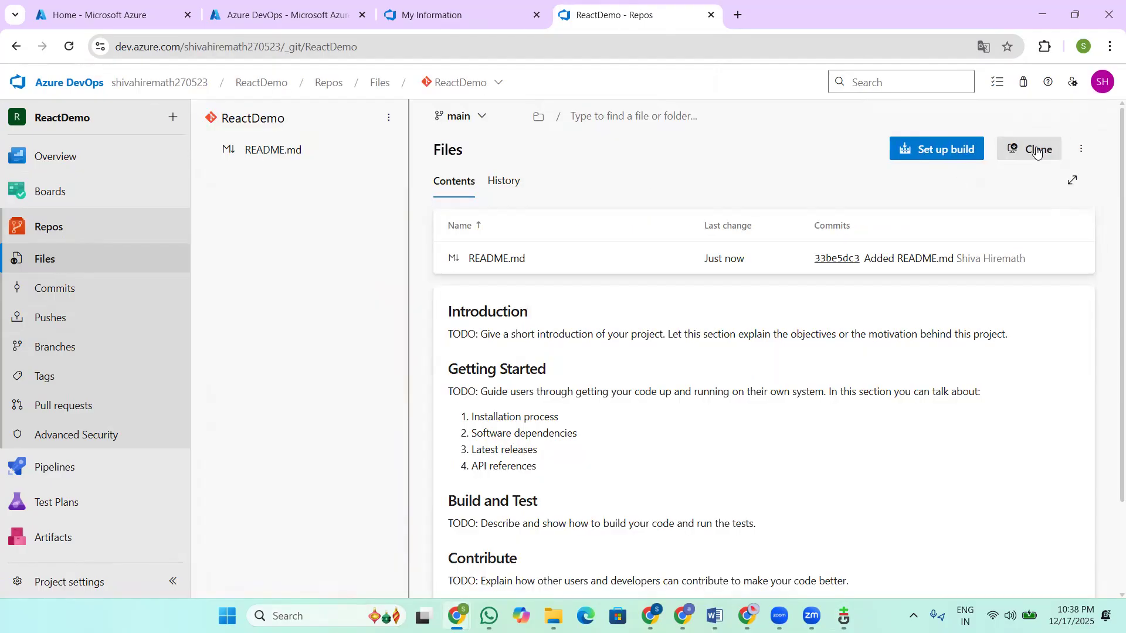
Step: Copy the ReactDemo repository's HTTPS clone URL and switch to the Git GUI push window
{"action": "left_click", "coordinate": [1036, 150]}
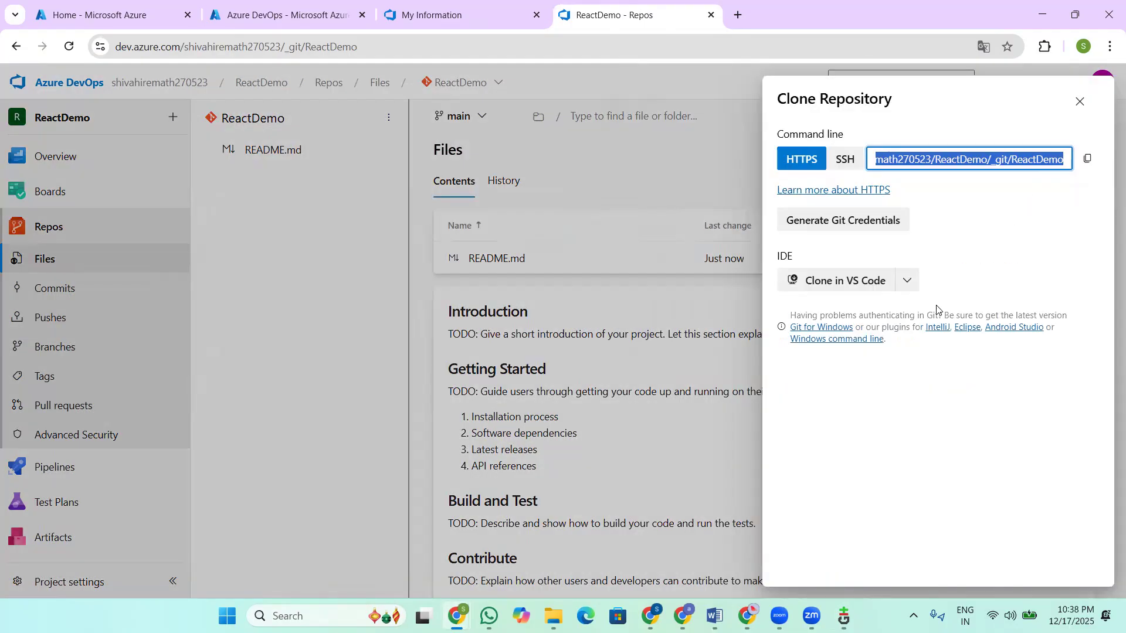
{"action": "left_click", "coordinate": [1087, 159]}
{"action": "key", "text": "alt+Tab"}
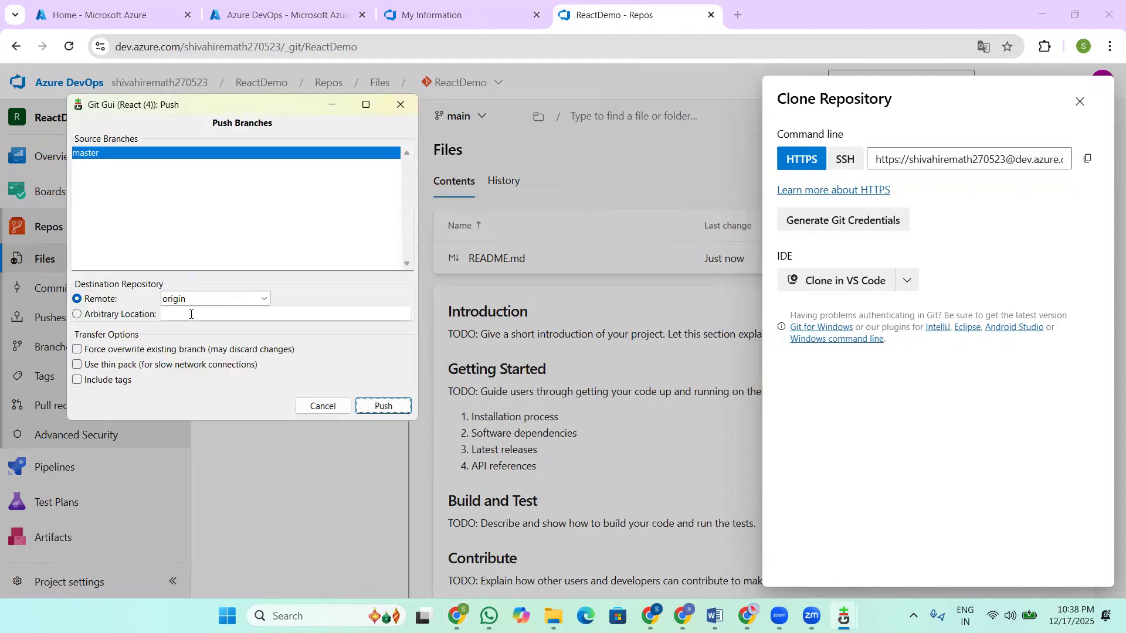
Step: Push the master branch to the copied ReactDemo URL as an arbitrary location and close the push report
{"action": "left_click", "coordinate": [191, 313]}
{"action": "key", "text": "ctrl+v"}
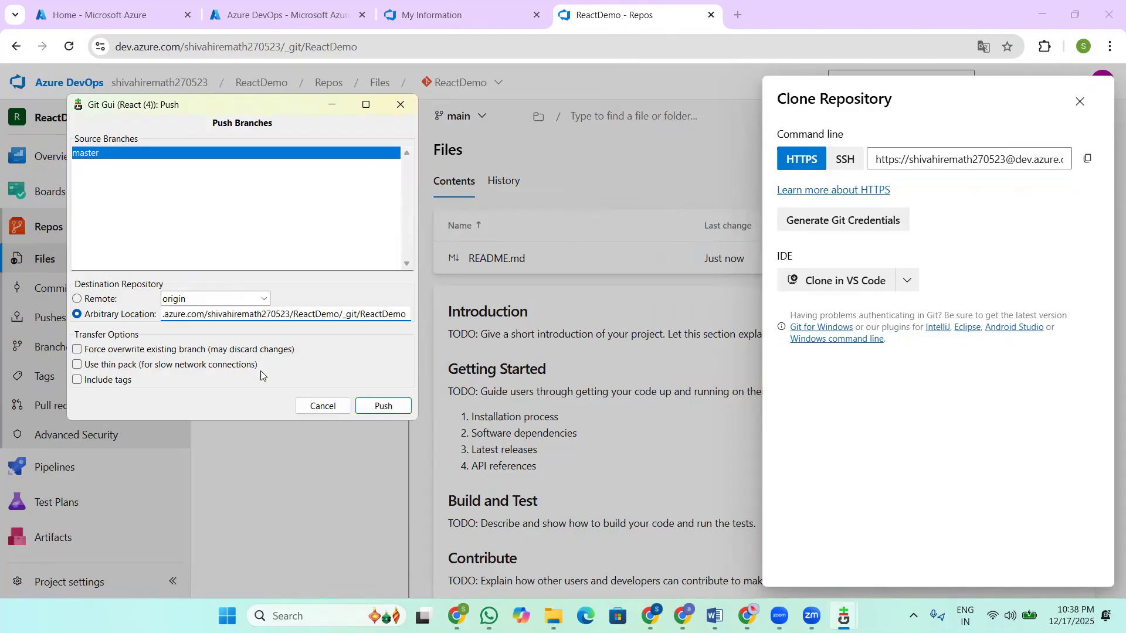
{"action": "left_click", "coordinate": [392, 409]}
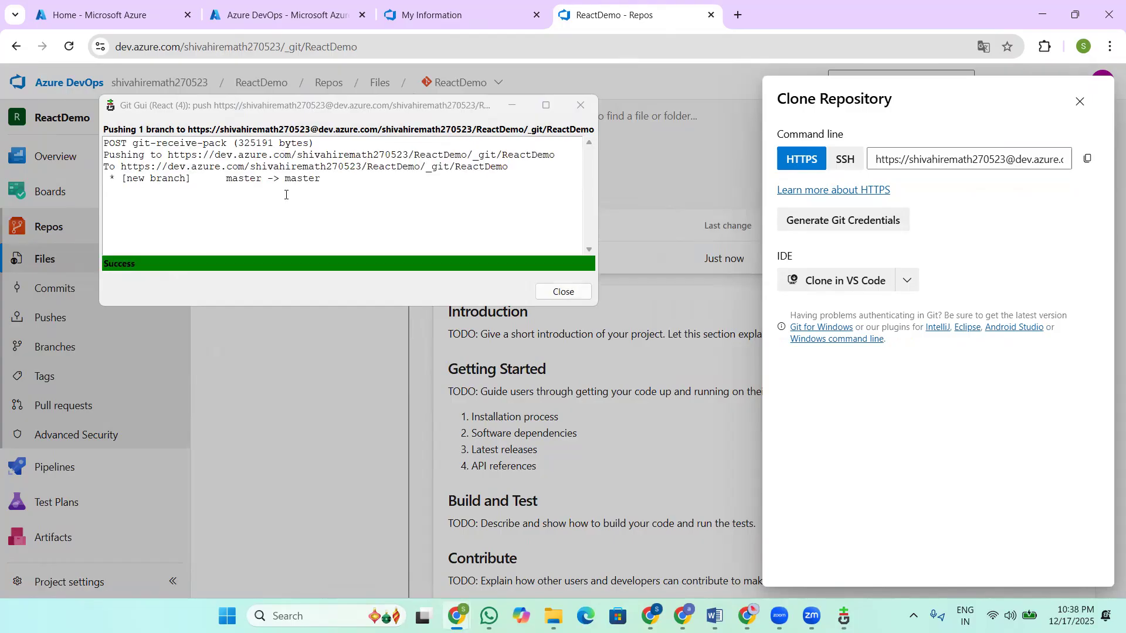
{"action": "left_click", "coordinate": [563, 291]}
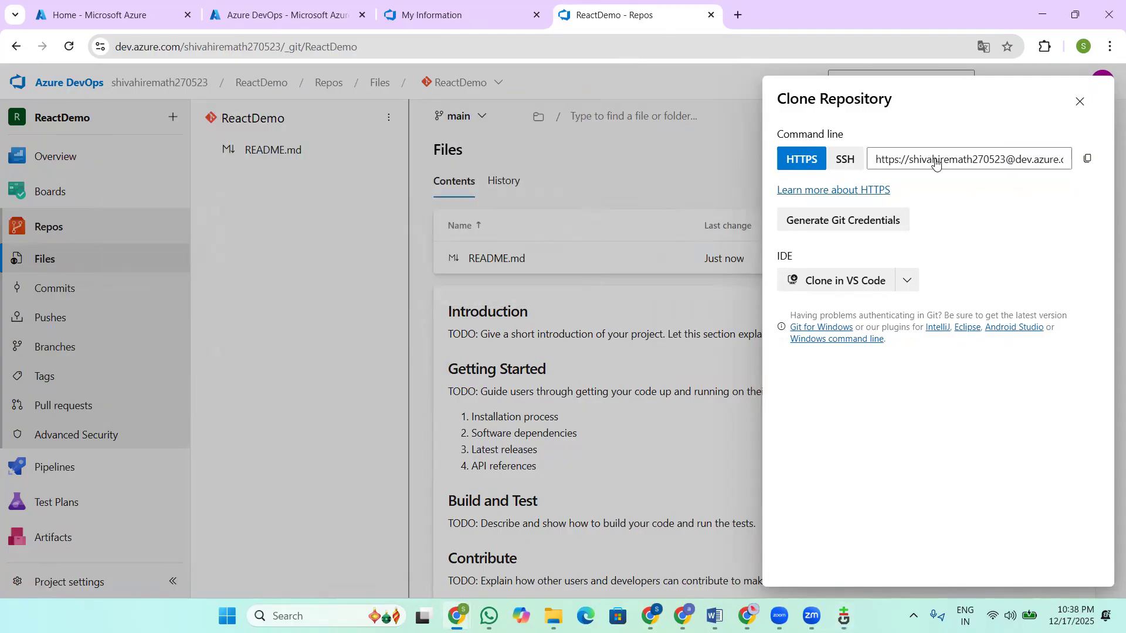
Step: Close the clone details in the browser and switch the repository's file view to the master branch
{"action": "left_click", "coordinate": [1080, 102]}
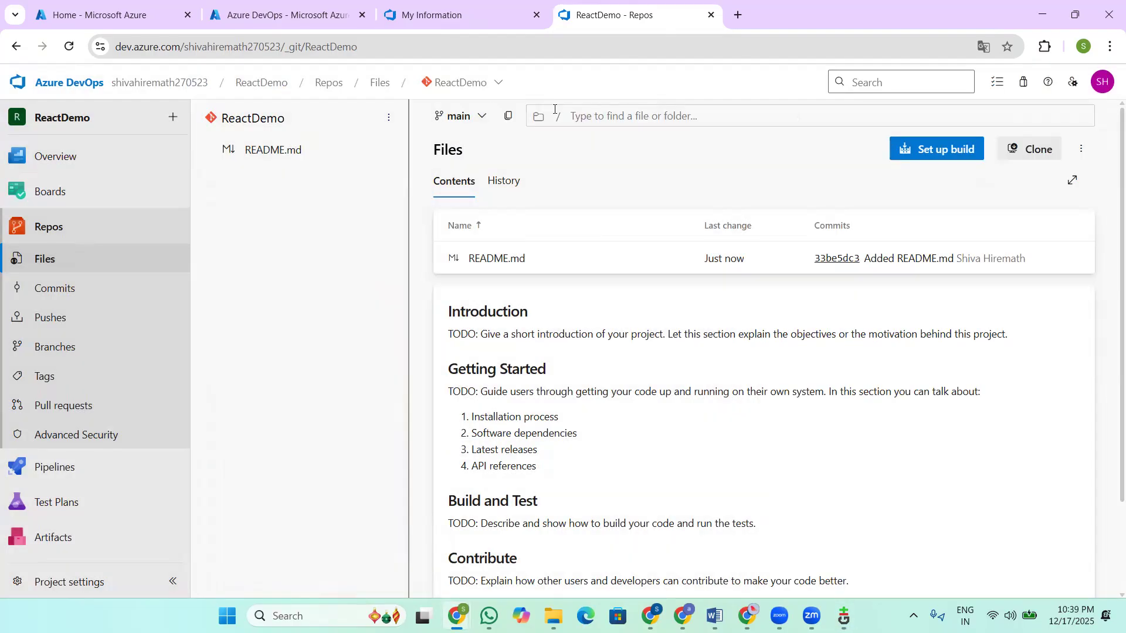
{"action": "left_click", "coordinate": [463, 116]}
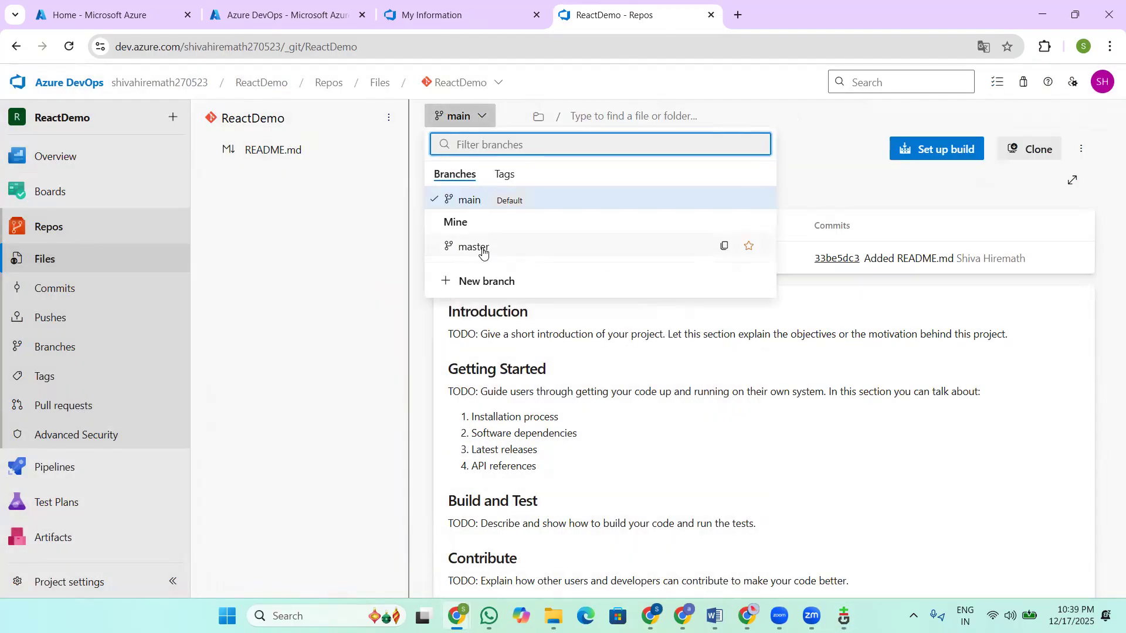
{"action": "left_click", "coordinate": [482, 251]}
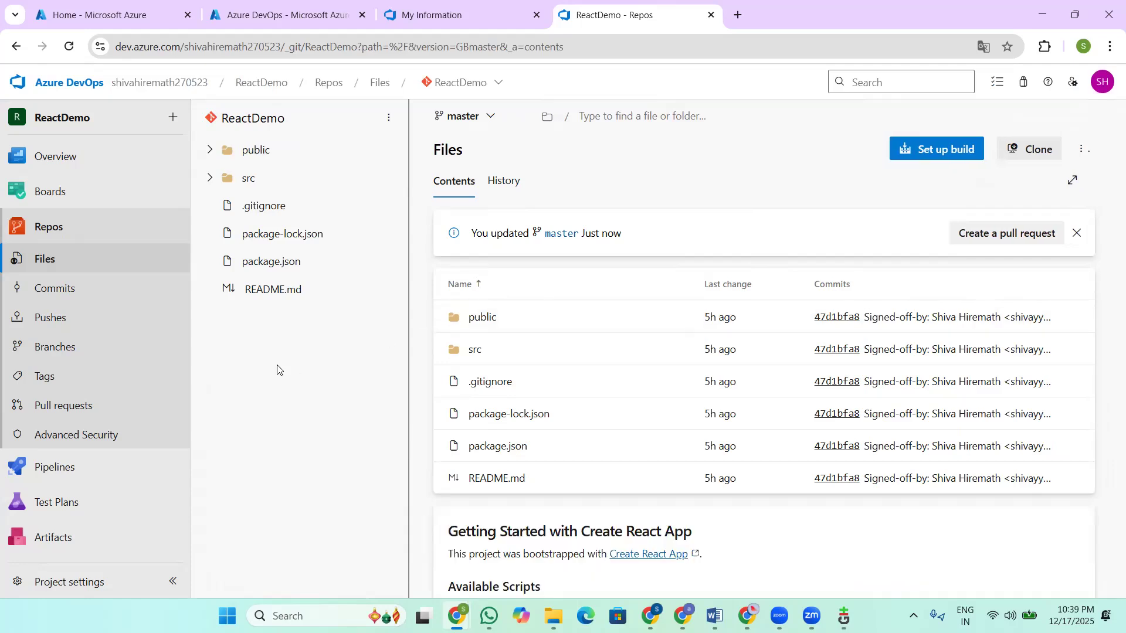
Step: Set master as the default branch of the ReactDemo repository
{"action": "left_click", "coordinate": [72, 350]}
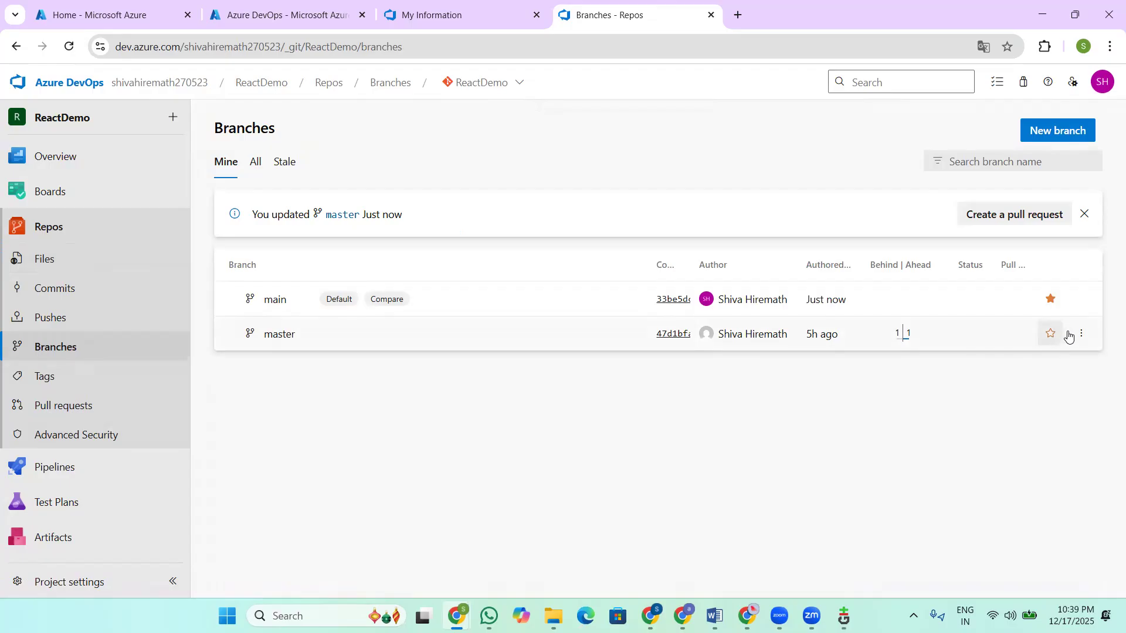
{"action": "left_click", "coordinate": [1082, 334]}
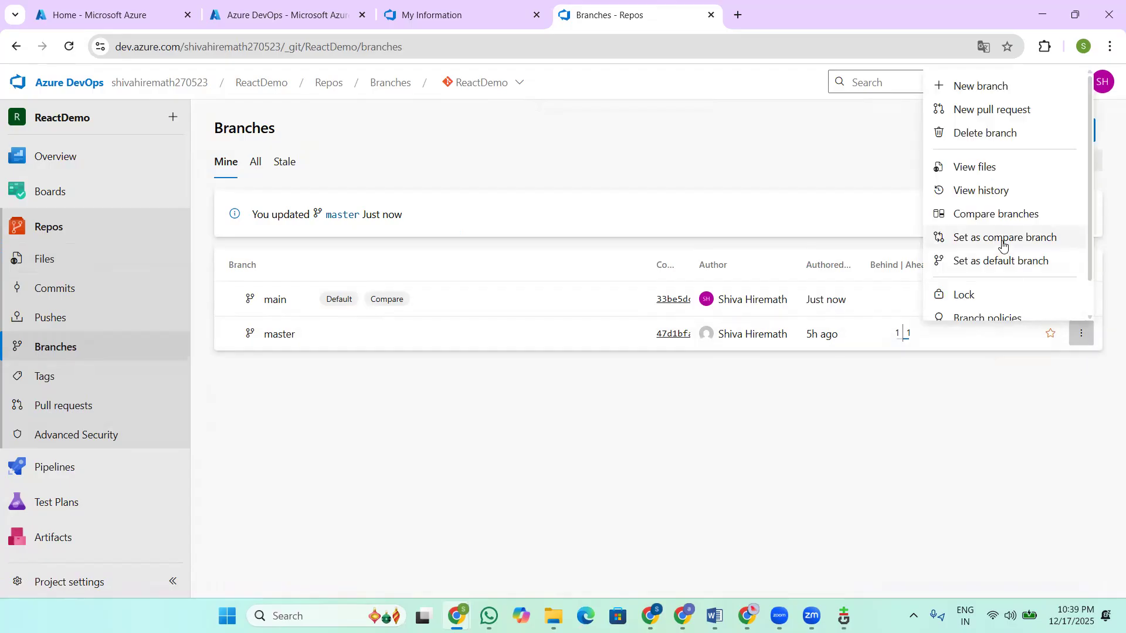
{"action": "left_click", "coordinate": [1000, 264]}
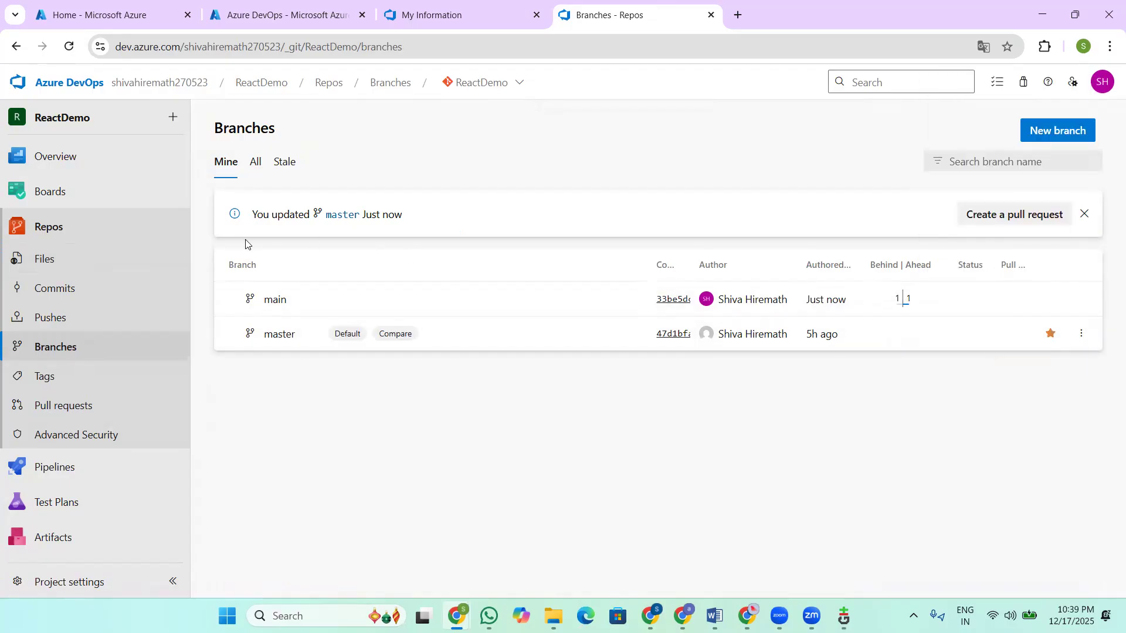
Step: Examine the default branch's files, including the contents of the src and public folders, and collapse both folders
{"action": "left_click", "coordinate": [63, 258]}
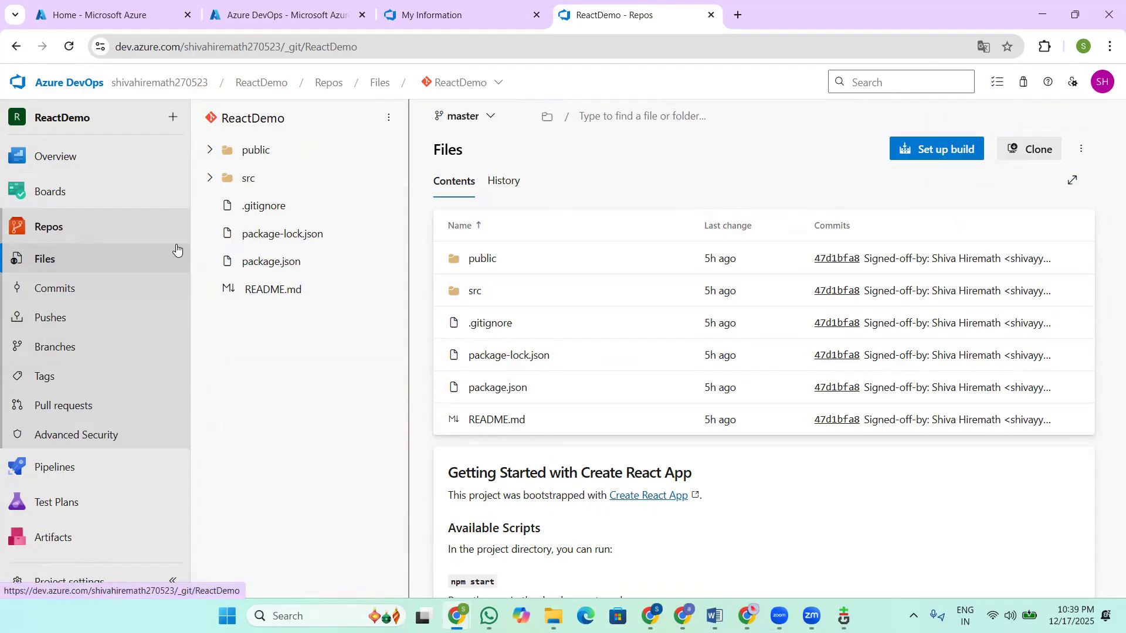
{"action": "left_click", "coordinate": [211, 178]}
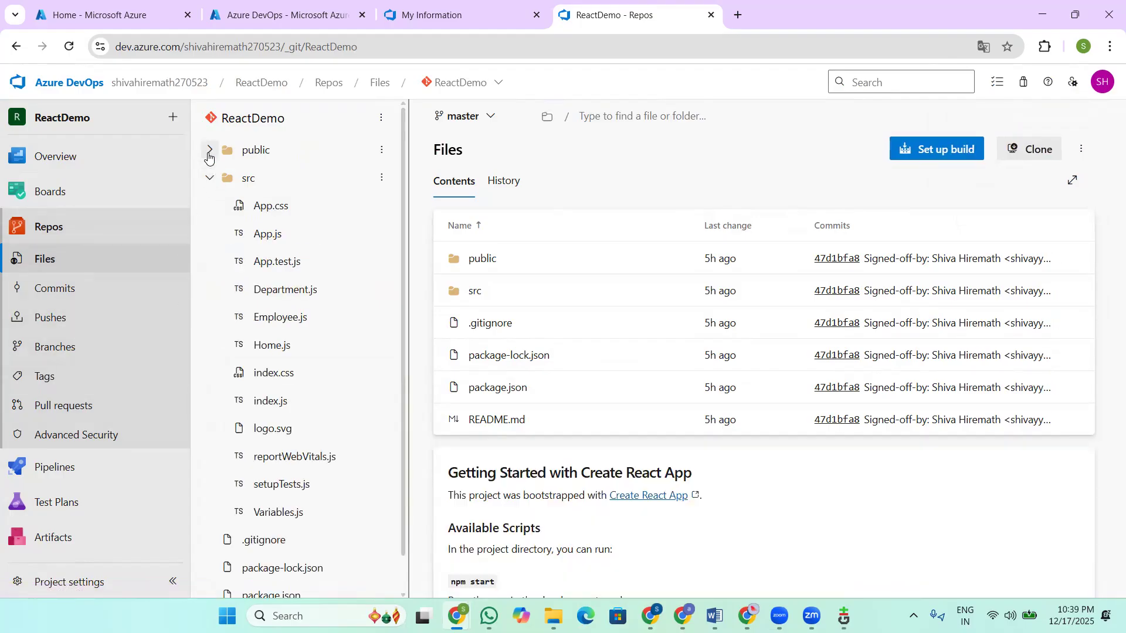
{"action": "left_click", "coordinate": [209, 150]}
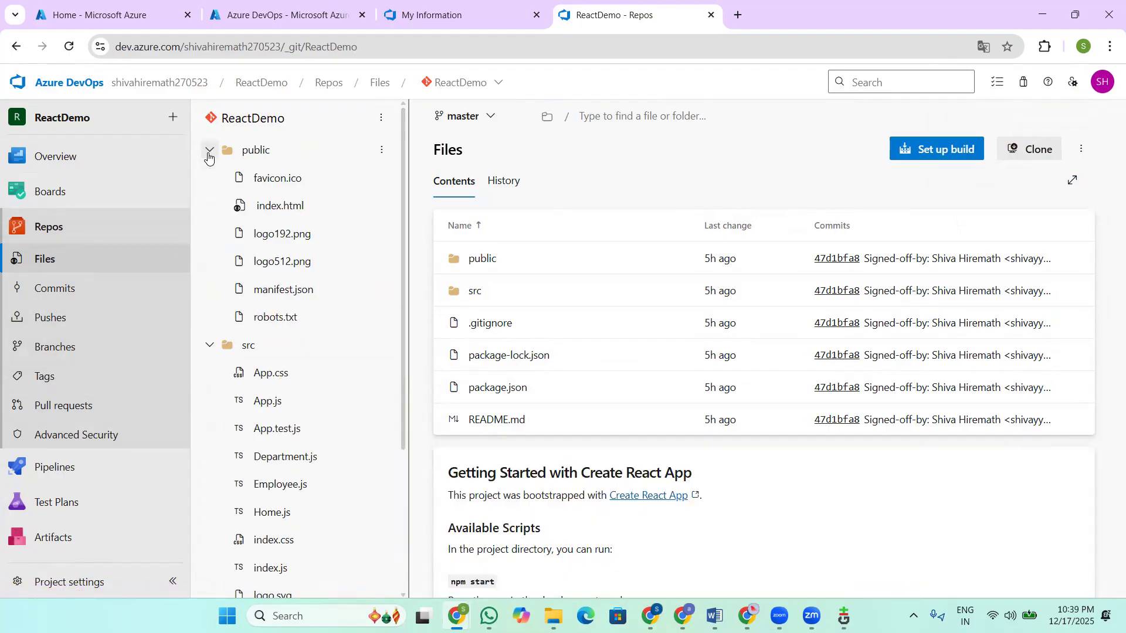
{"action": "left_click", "coordinate": [208, 349]}
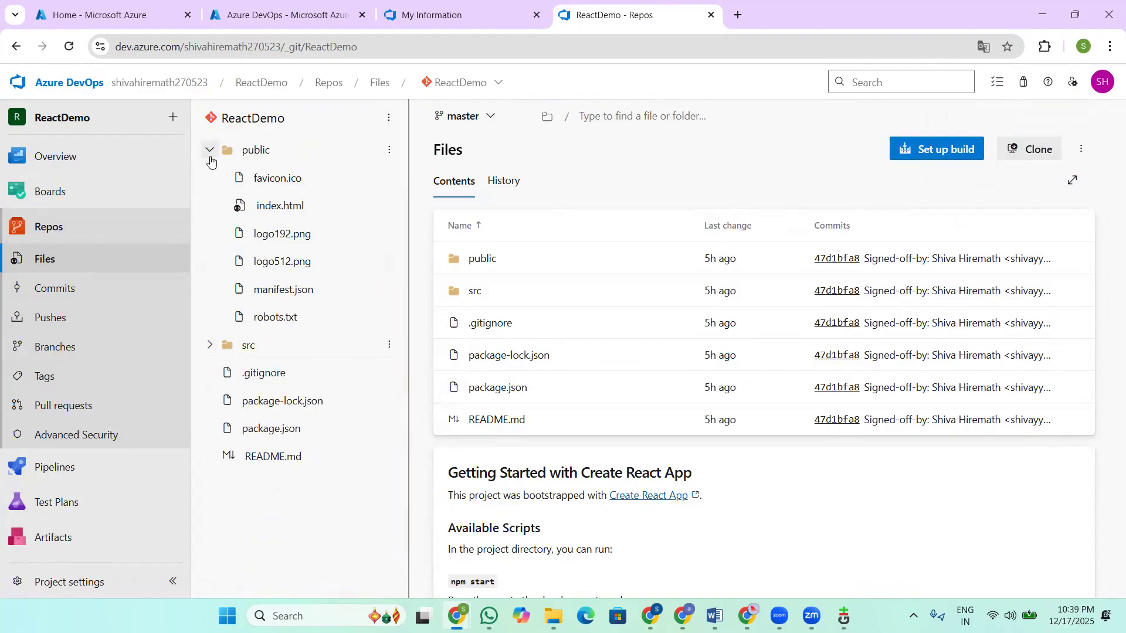
{"action": "left_click", "coordinate": [211, 153]}
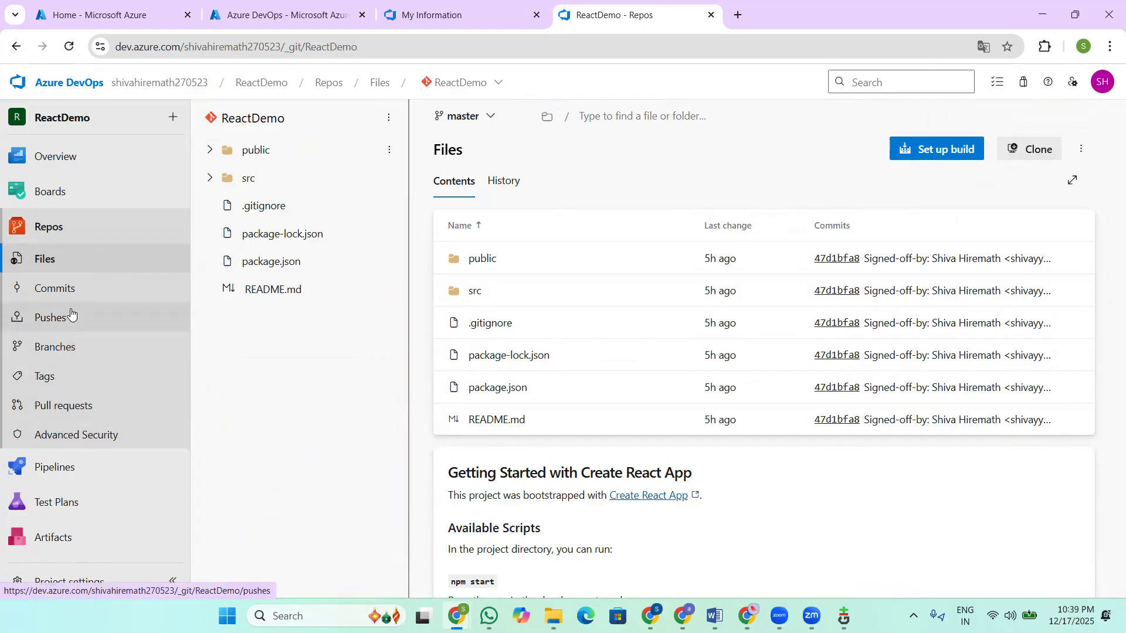
Step: Create a classic-editor pipeline from the Azure Repos Git repository ReactDemo, branch master, starting with an empty job
{"action": "left_click", "coordinate": [55, 467]}
{"action": "left_click", "coordinate": [625, 455]}
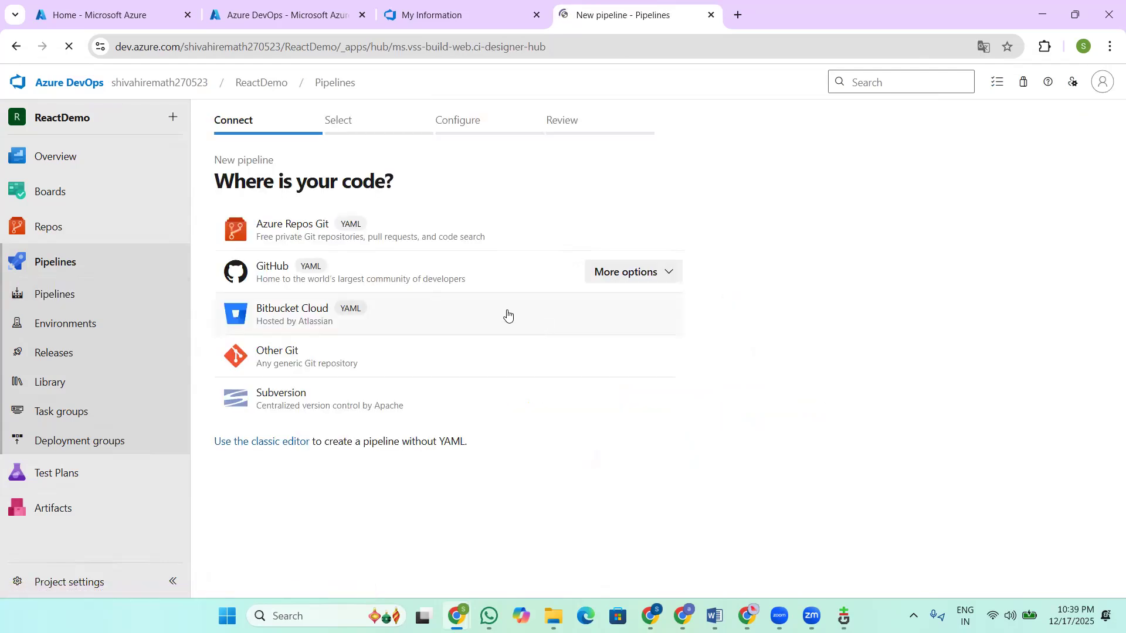
{"action": "left_click", "coordinate": [262, 443]}
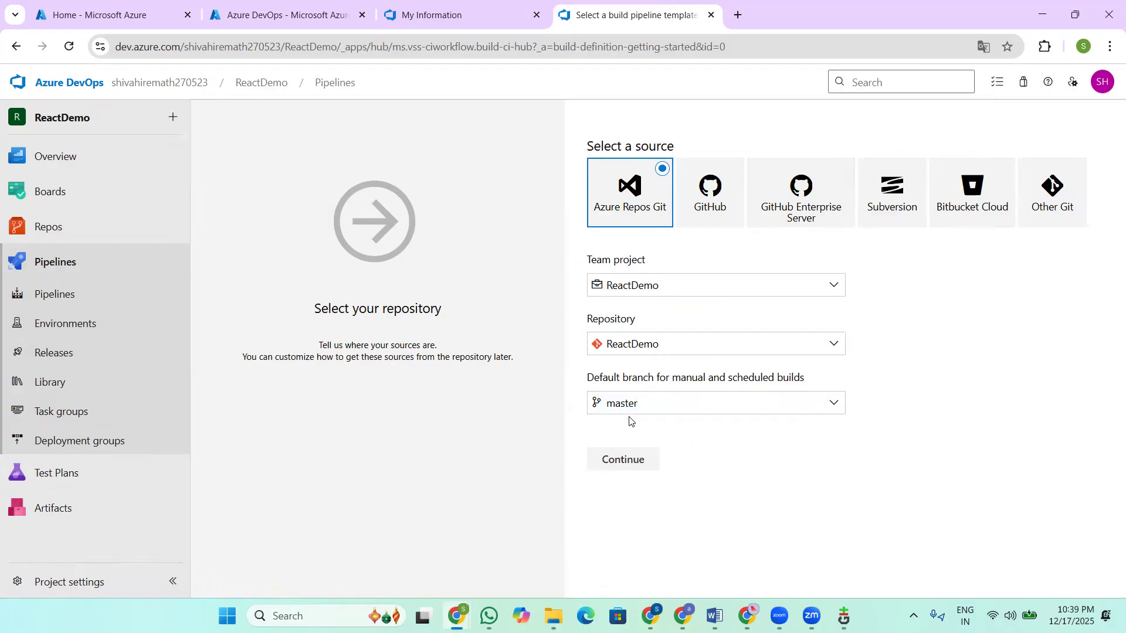
{"action": "left_click", "coordinate": [631, 459]}
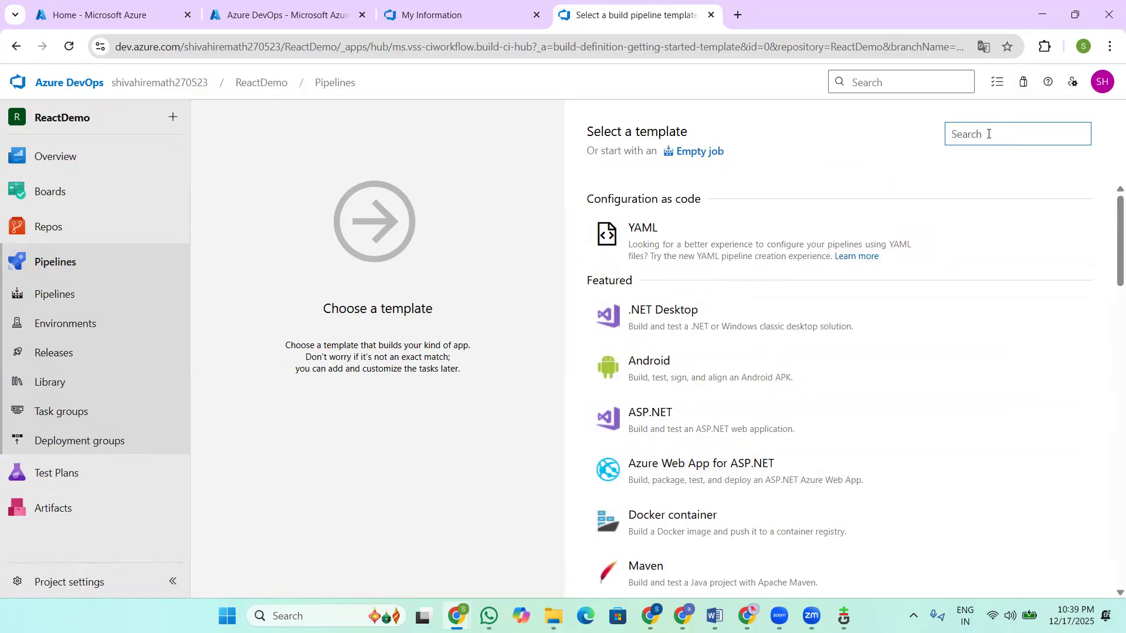
{"action": "left_click", "coordinate": [699, 151]}
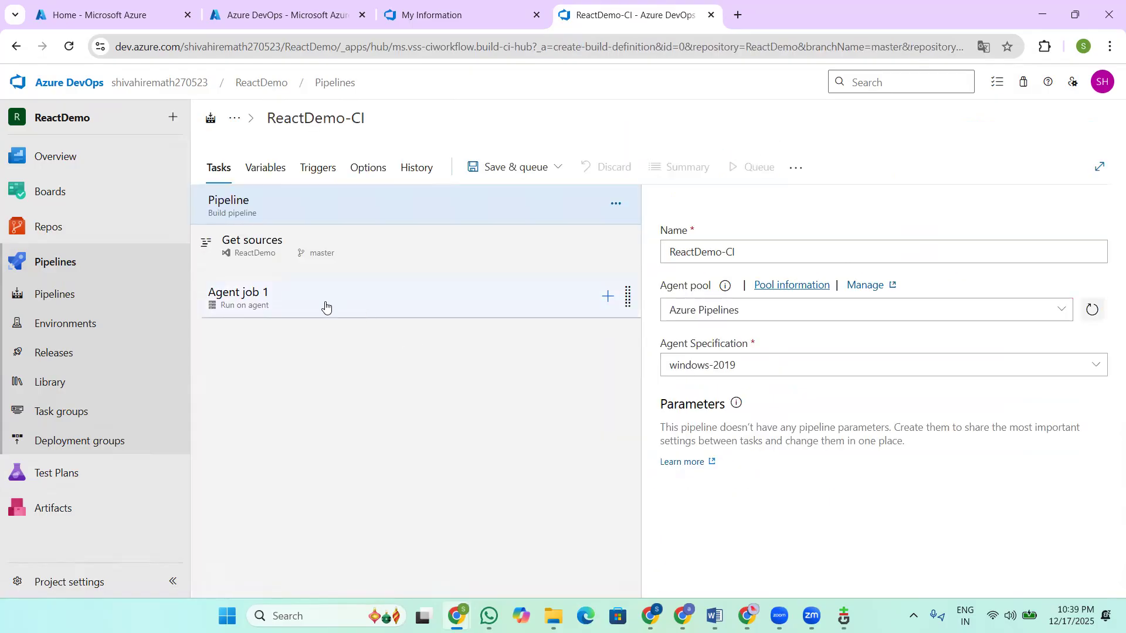
Step: Set Agent job 1 to use the Azure Pipelines agent pool with the windows-latest agent specification
{"action": "left_click", "coordinate": [326, 307]}
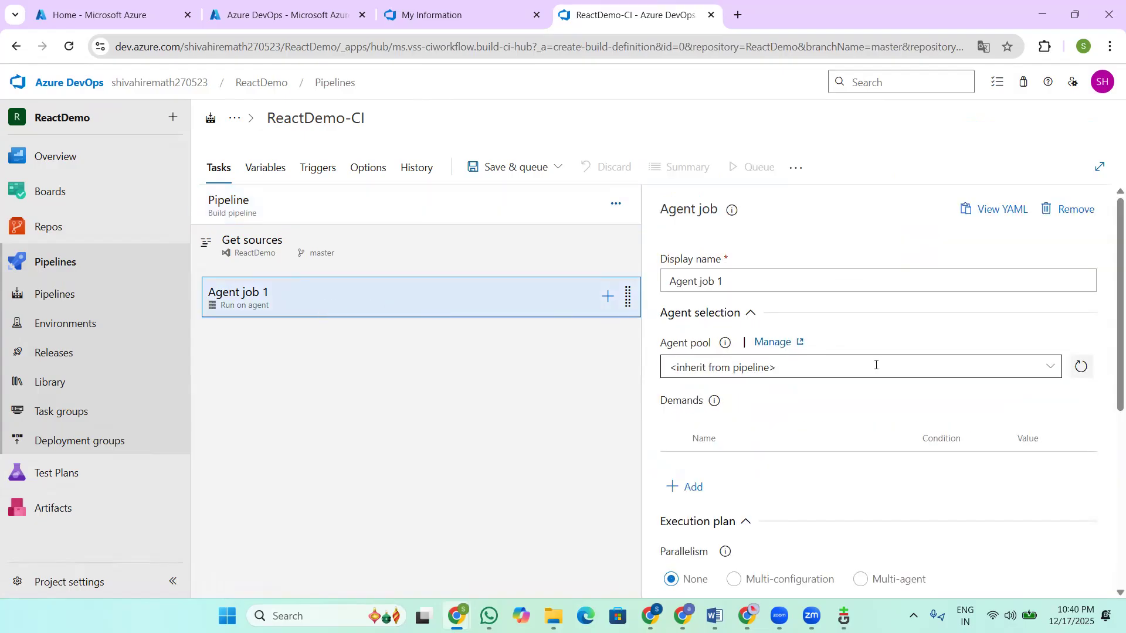
{"action": "left_click", "coordinate": [1050, 367]}
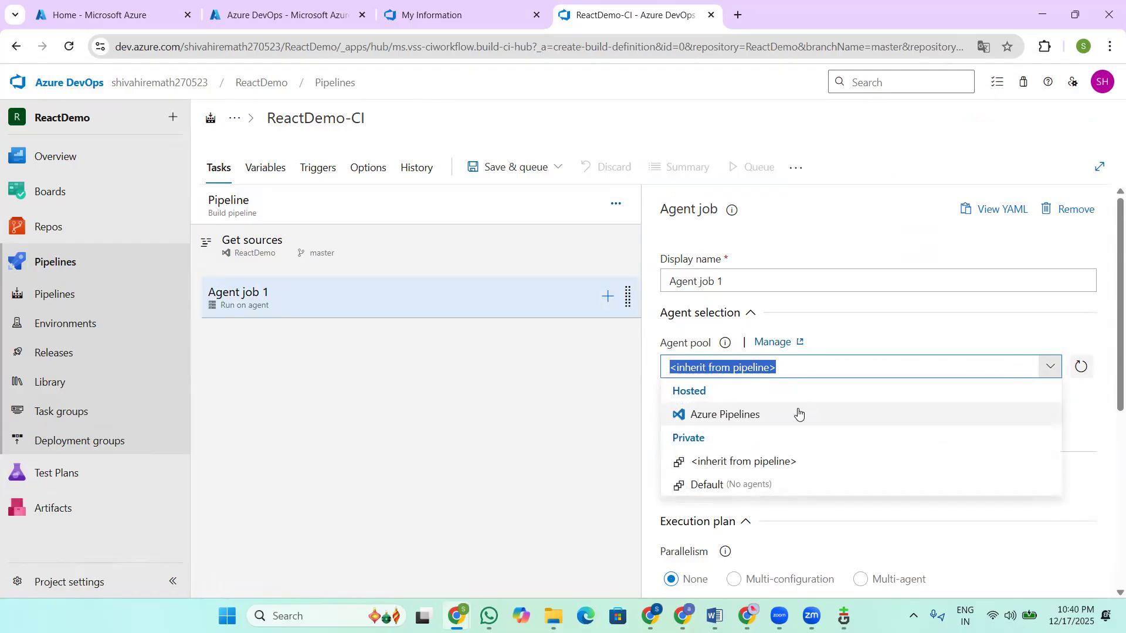
{"action": "left_click", "coordinate": [773, 415]}
{"action": "scroll", "coordinate": [778, 409], "scroll_direction": "down", "scroll_amount": 1}
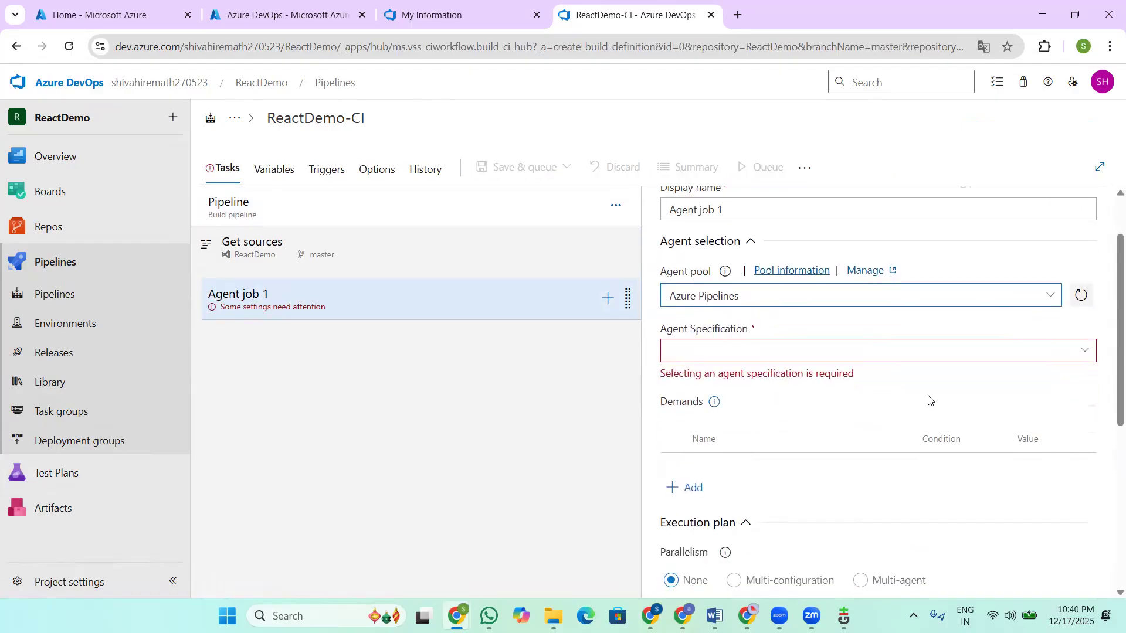
{"action": "left_click", "coordinate": [1085, 353]}
{"action": "scroll", "coordinate": [757, 461], "scroll_direction": "down", "scroll_amount": 2}
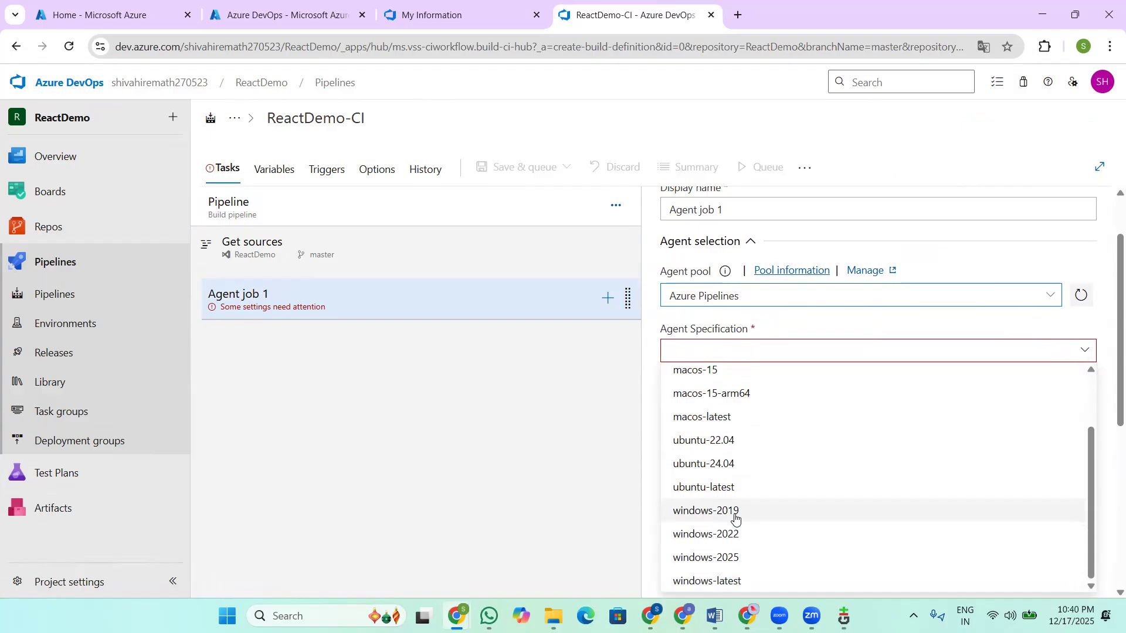
{"action": "left_click", "coordinate": [742, 580]}
{"action": "scroll", "coordinate": [756, 424], "scroll_direction": "down", "scroll_amount": 4}
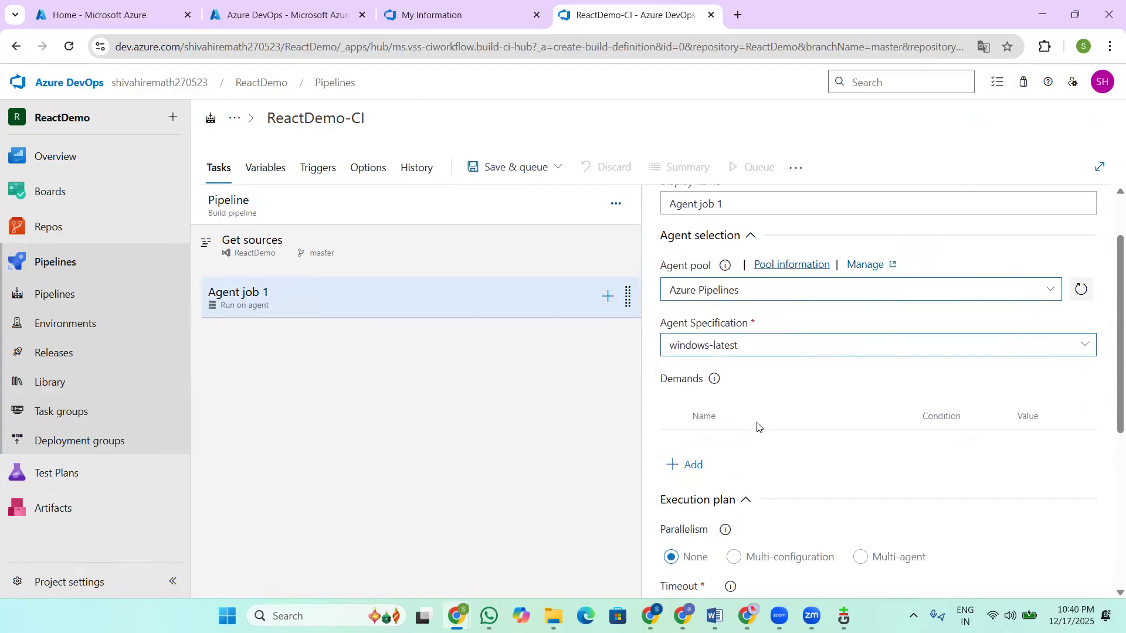
{"action": "scroll", "coordinate": [756, 422], "scroll_direction": "up", "scroll_amount": 5}
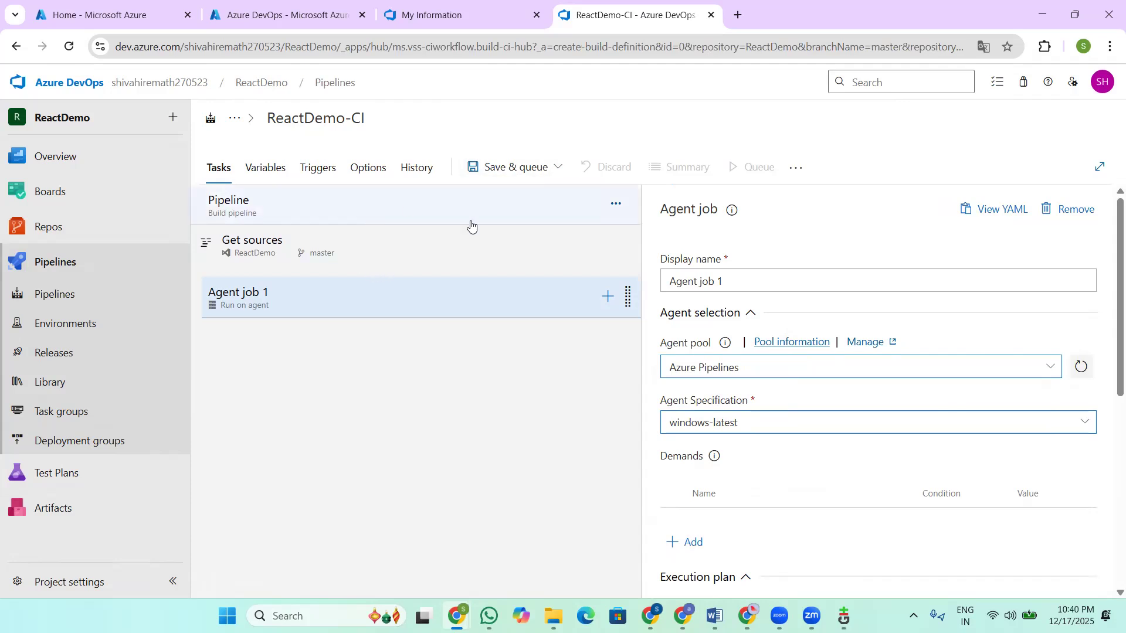
Step: Add two npm tasks to Agent job 1 and open the first one's settings
{"action": "left_click", "coordinate": [605, 297]}
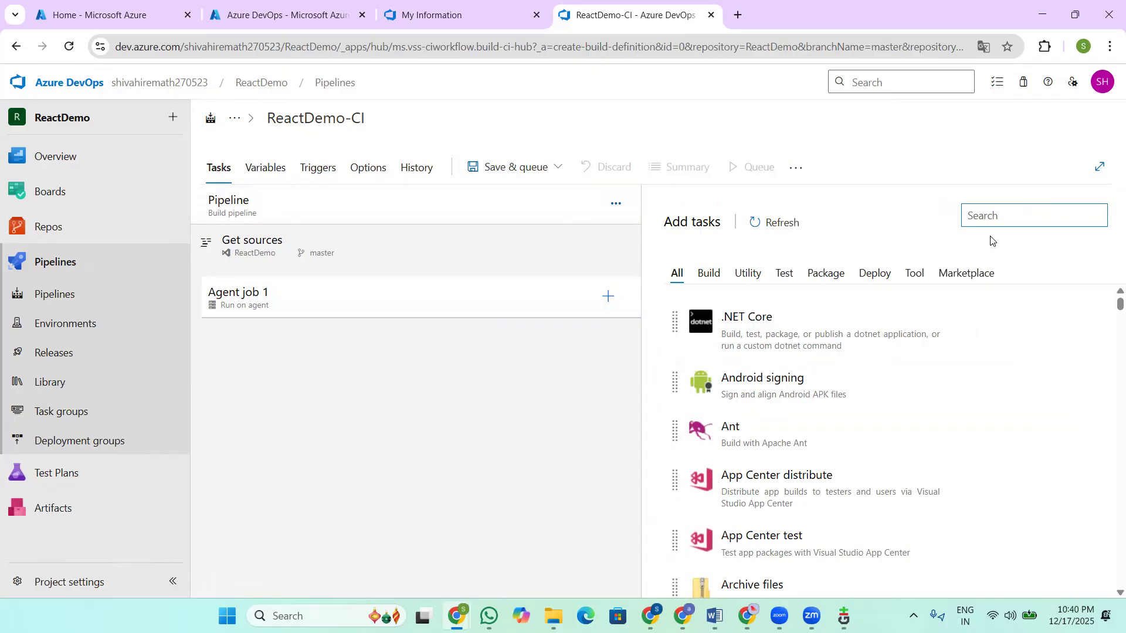
{"action": "type", "text": "npm"}
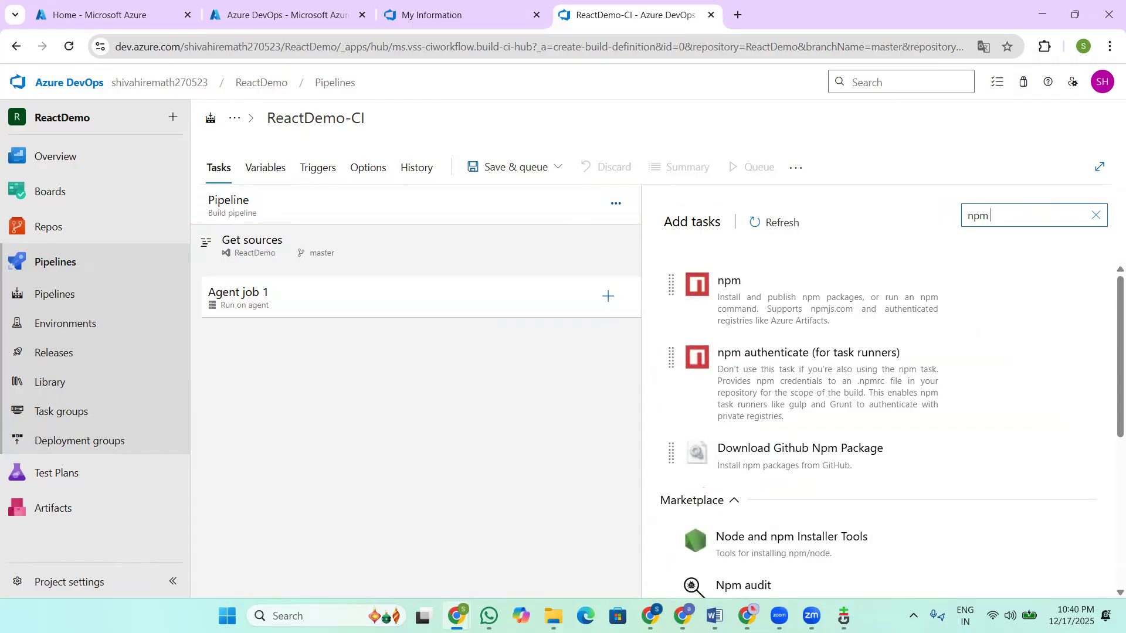
{"action": "mouse_move", "coordinate": [826, 303]}
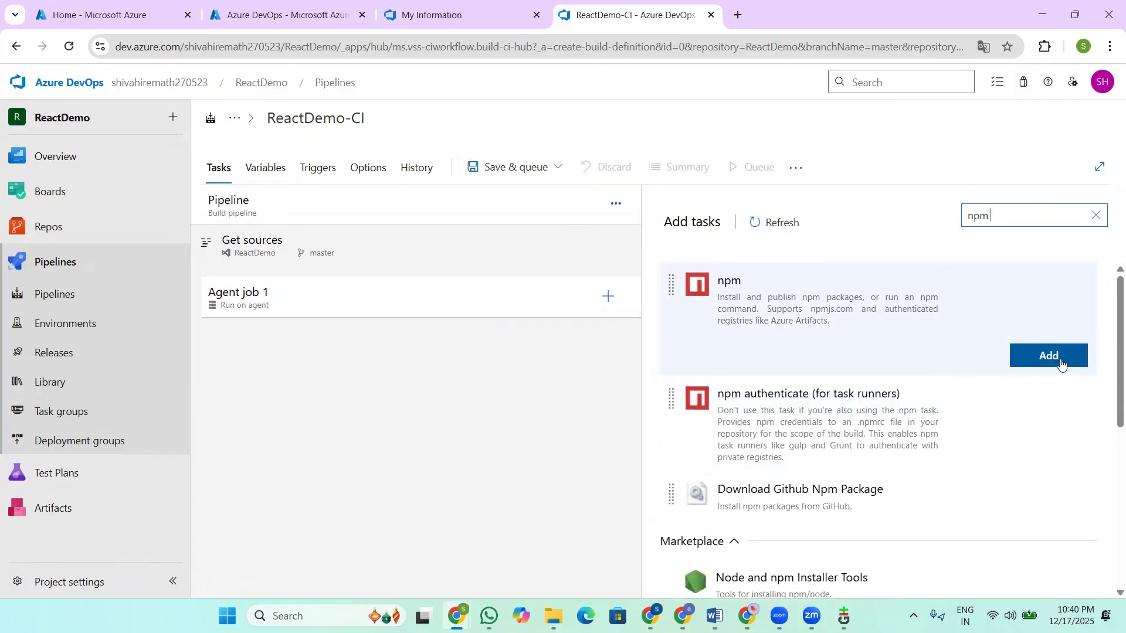
{"action": "left_click", "coordinate": [1058, 356]}
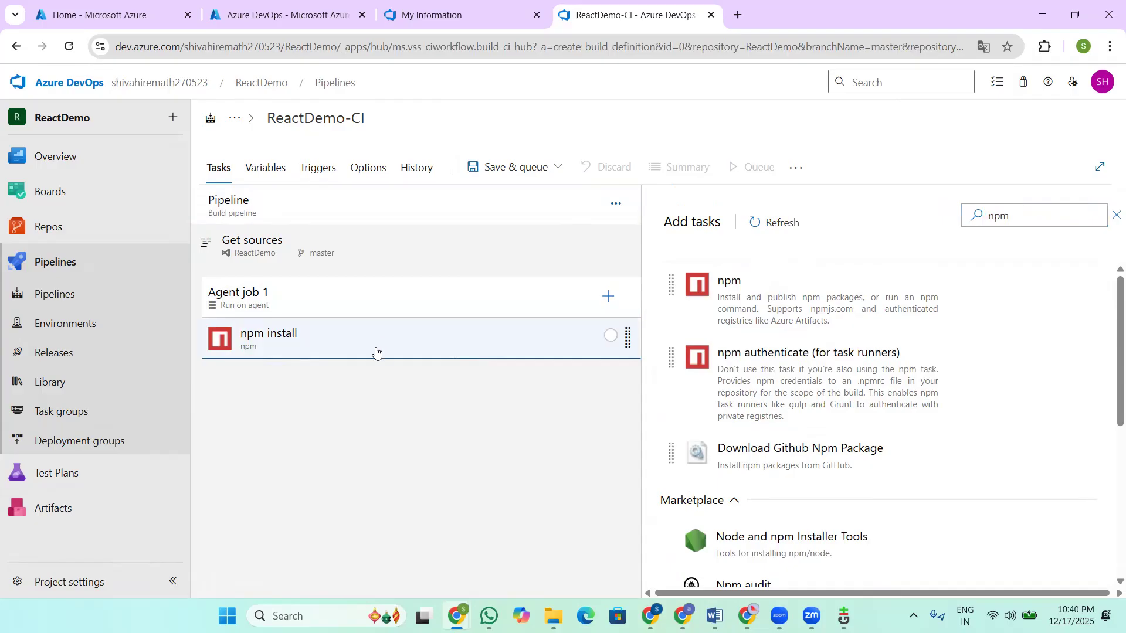
{"action": "mouse_move", "coordinate": [938, 265]}
{"action": "left_click", "coordinate": [1048, 368]}
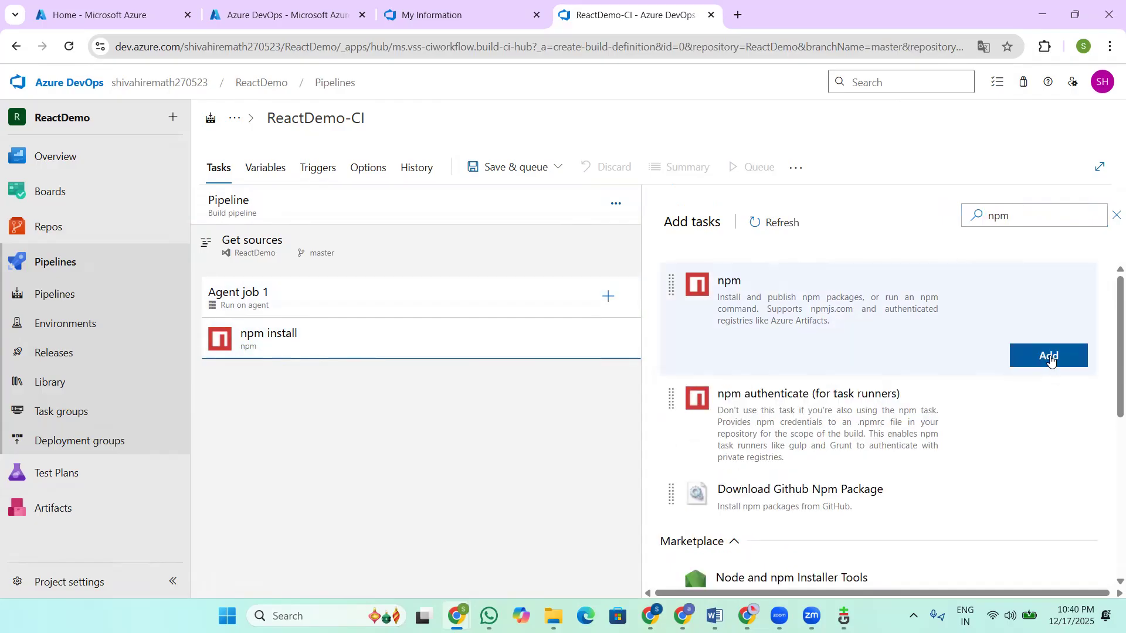
{"action": "left_click", "coordinate": [334, 348]}
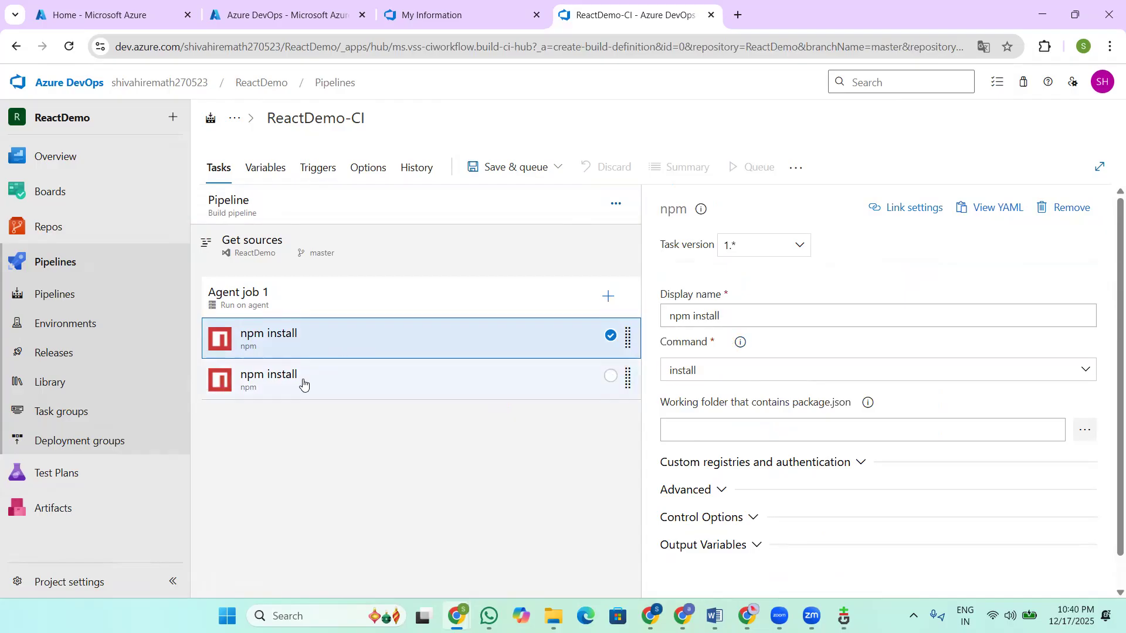
Step: Rename the second npm task to npm build and set its command to custom
{"action": "left_click", "coordinate": [426, 394]}
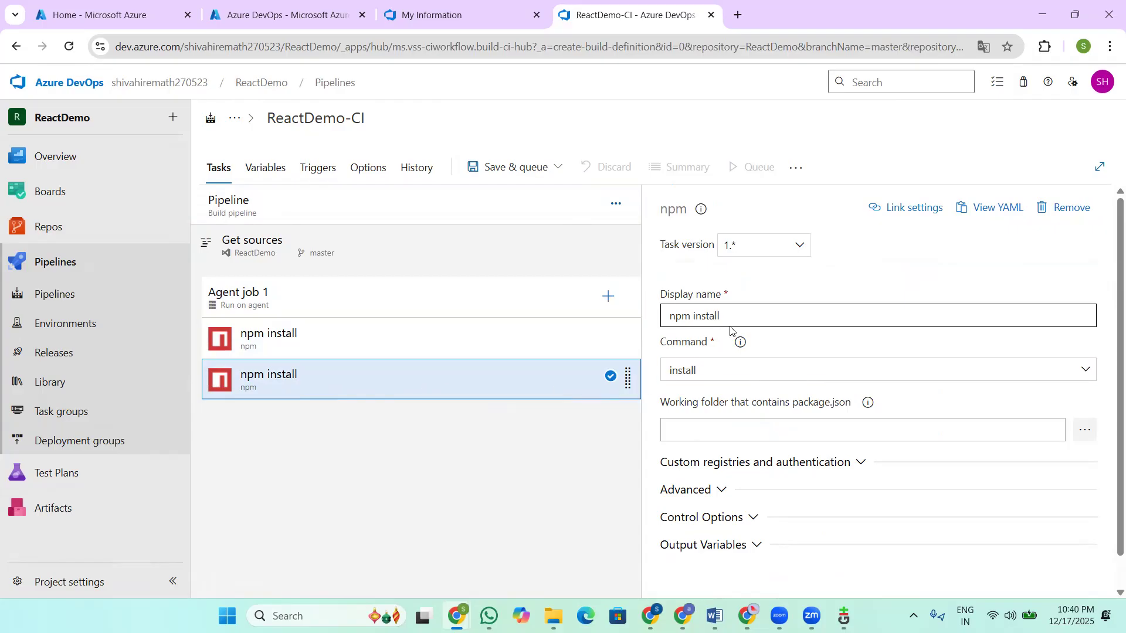
{"action": "left_click_drag", "start_coordinate": [740, 316], "coordinate": [692, 316]}
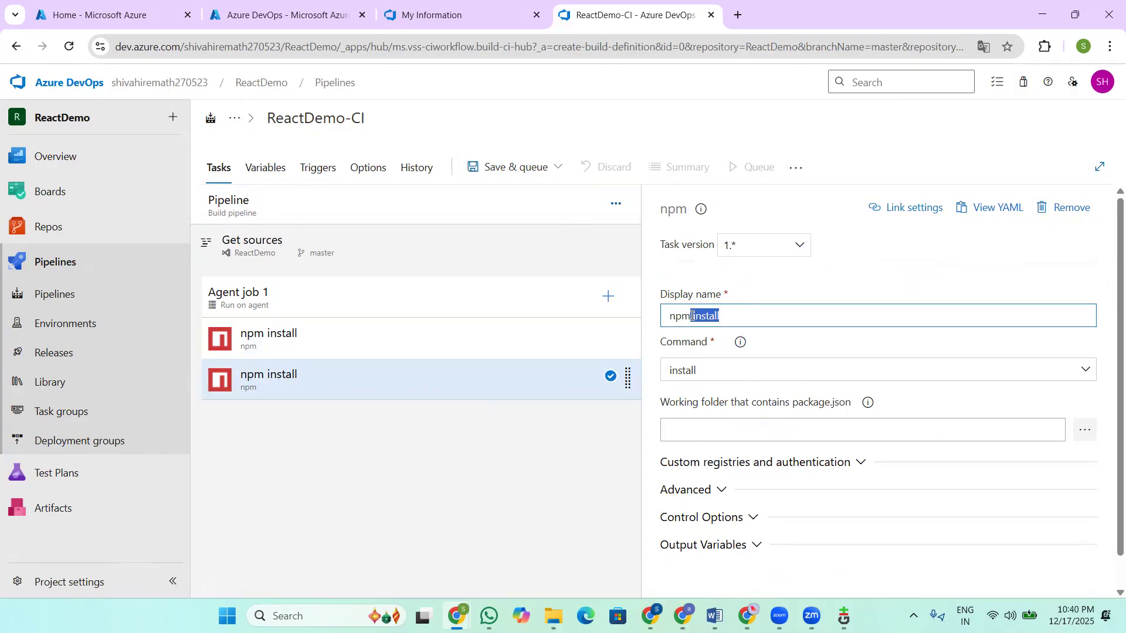
{"action": "key", "text": "BackSpace"}
{"action": "left_click", "coordinate": [717, 370]}
{"action": "left_click", "coordinate": [713, 459]}
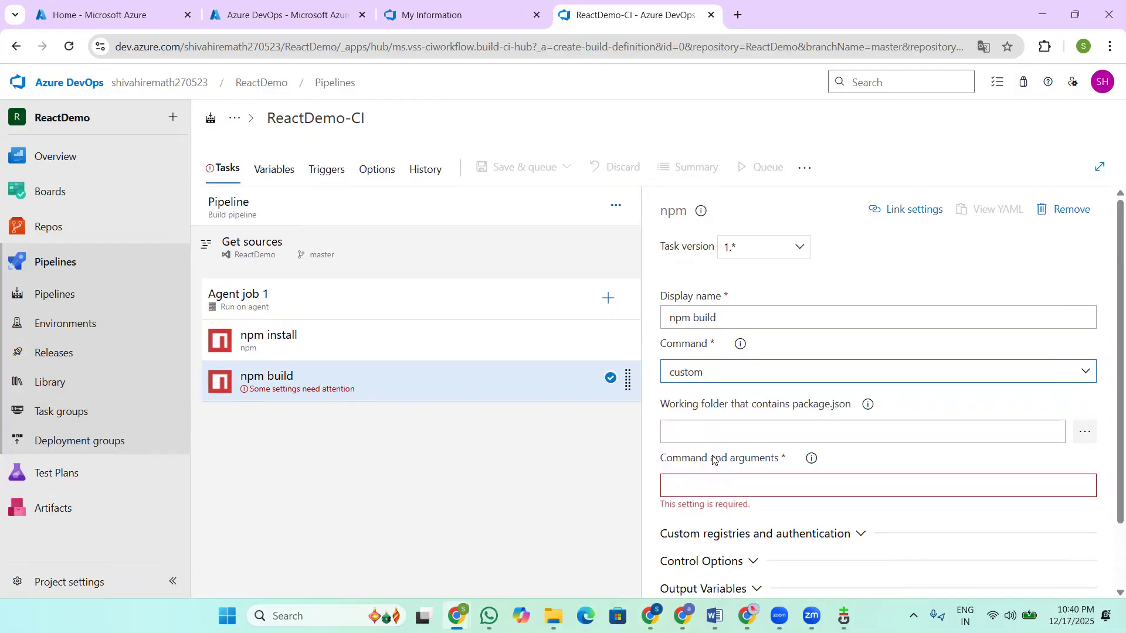
Step: Set the npm build task's working folder to build and its command and arguments to run build
{"action": "left_click", "coordinate": [923, 433]}
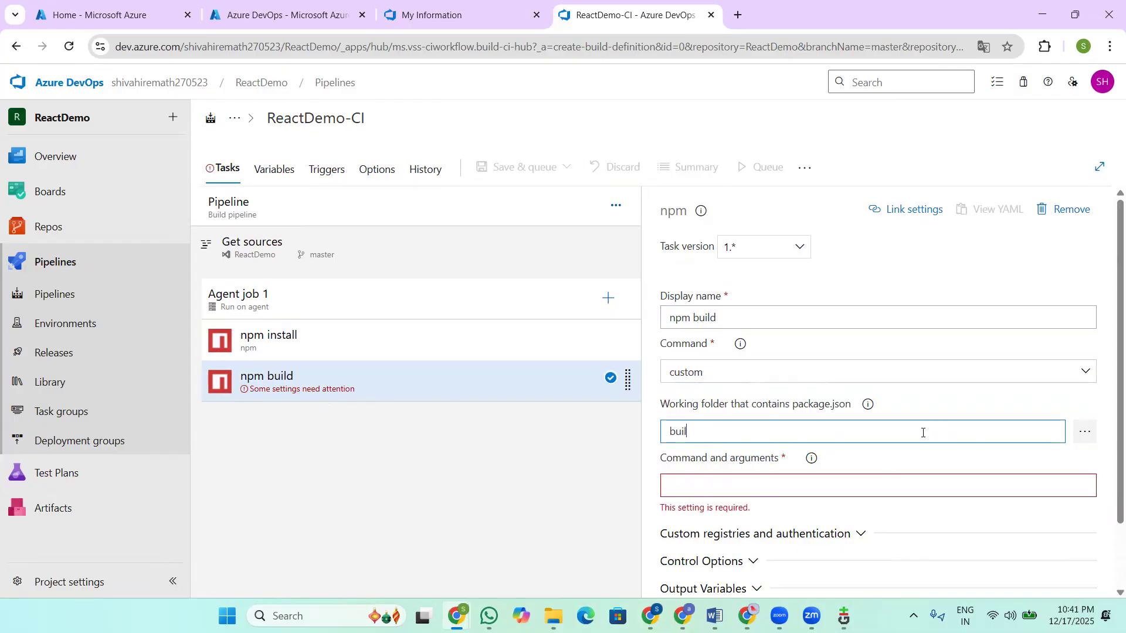
{"action": "scroll", "coordinate": [884, 433], "scroll_direction": "down", "scroll_amount": 2}
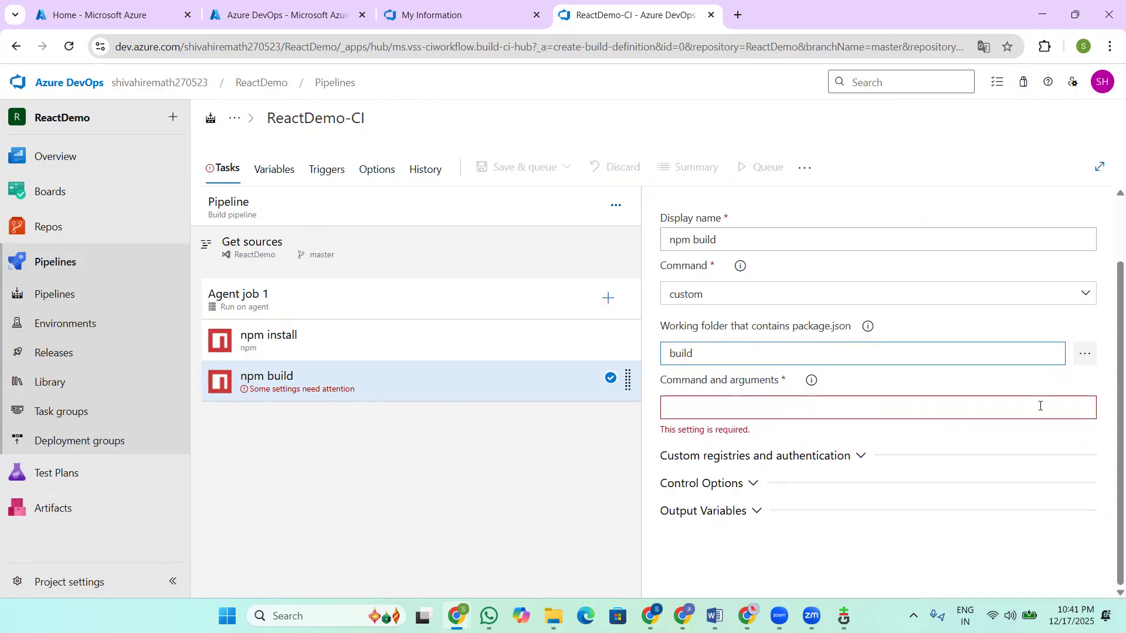
{"action": "left_click", "coordinate": [852, 402]}
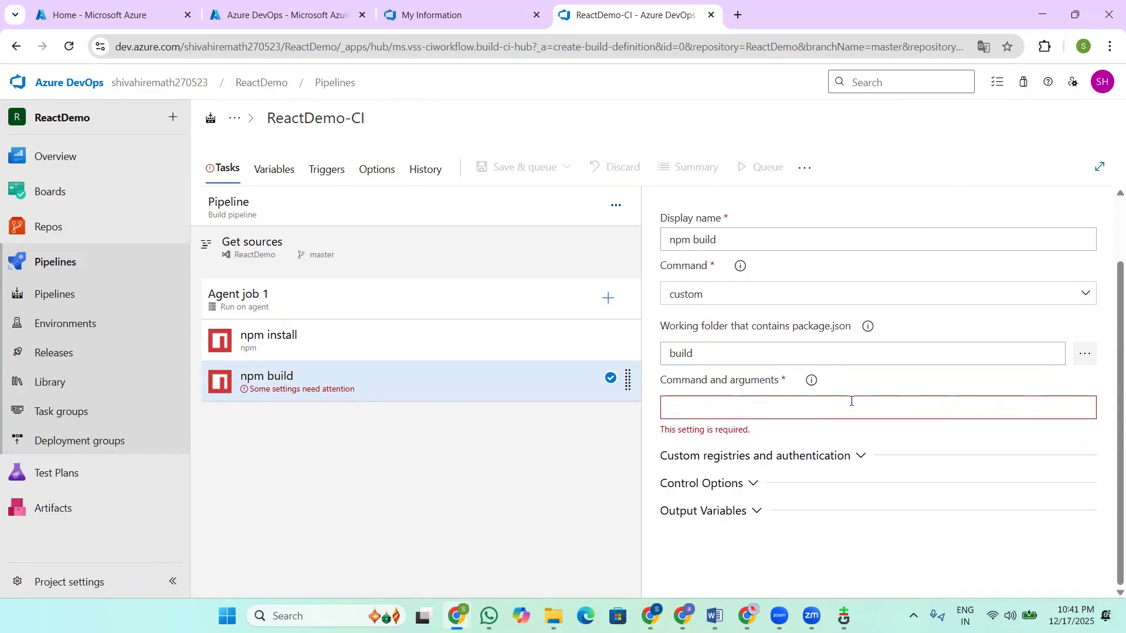
{"action": "type", "text": "run"}
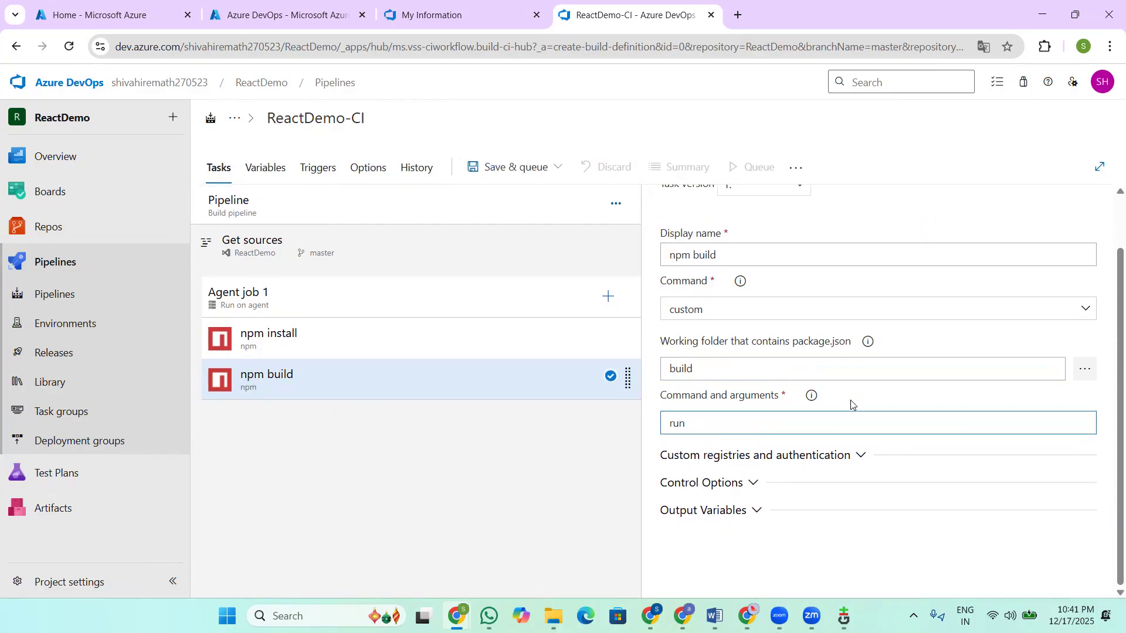
{"action": "type", "text": " build"}
Step: Search the tasks for "publish build" and add the Publish build artifacts task to Agent job 1
{"action": "left_click", "coordinate": [609, 300]}
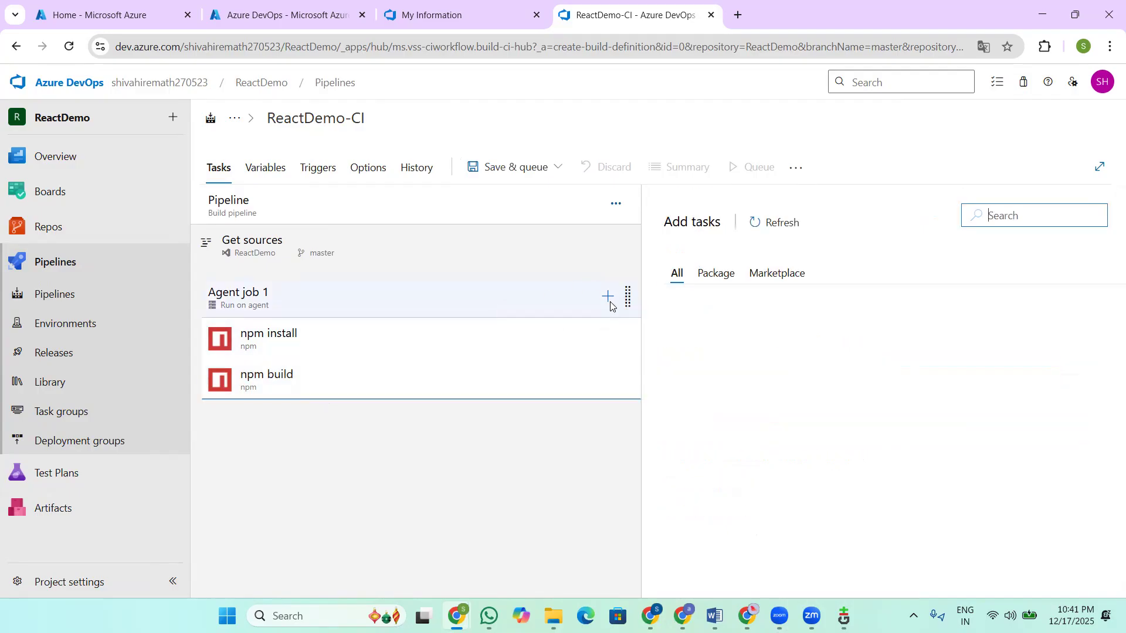
{"action": "type", "text": "publisg"}
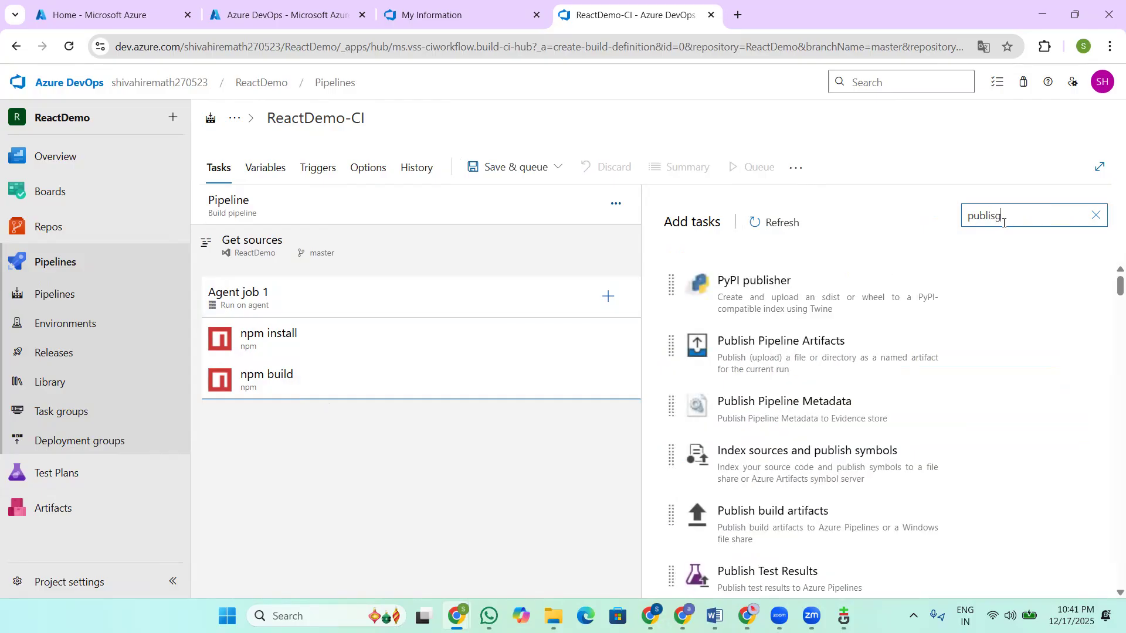
{"action": "key", "text": "BackSpace"}
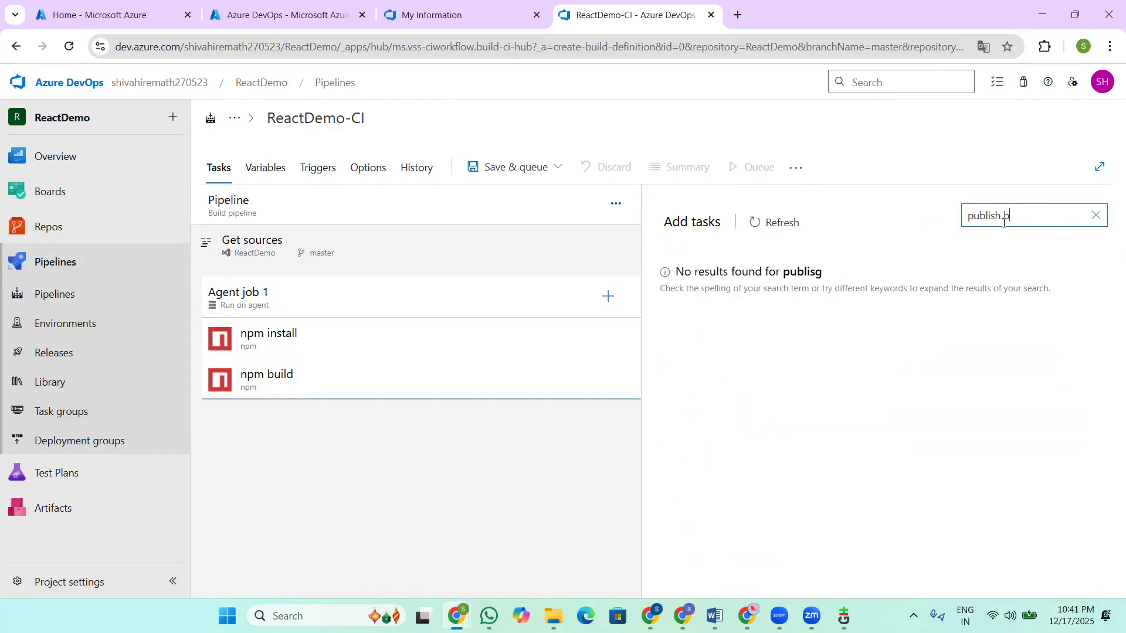
{"action": "mouse_move", "coordinate": [822, 299]}
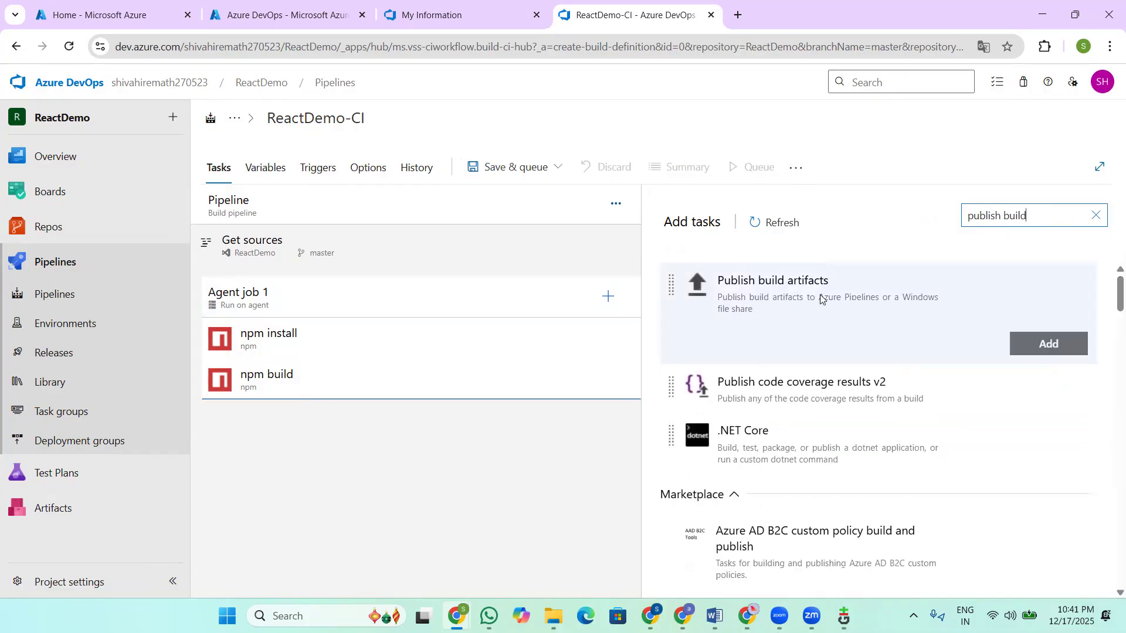
{"action": "left_click", "coordinate": [1039, 342]}
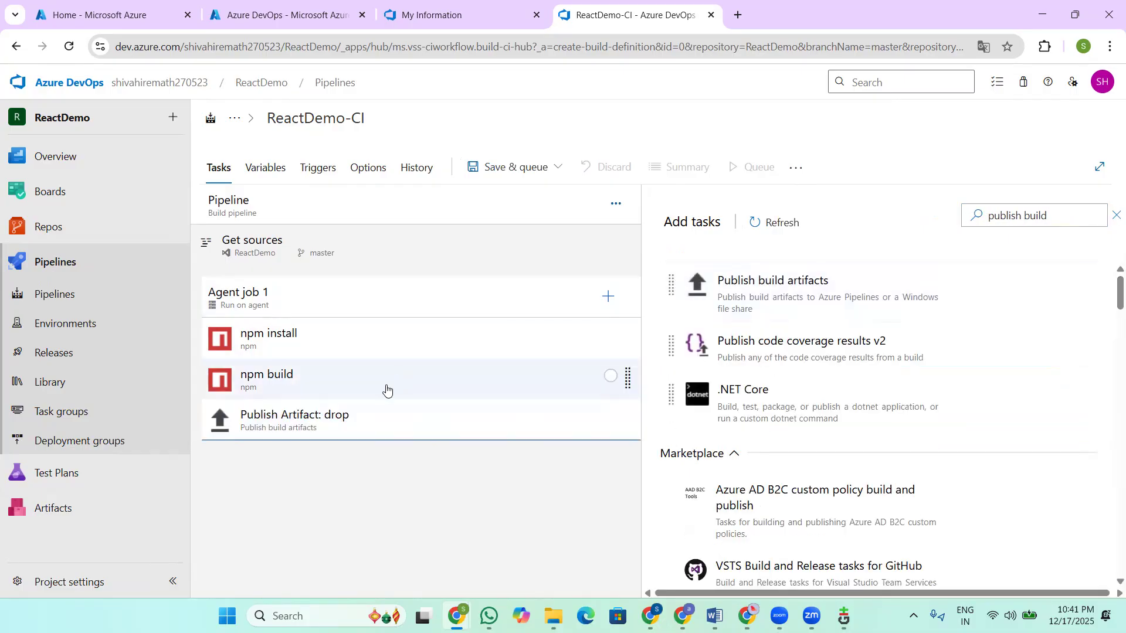
Step: Set the path to publish of the Publish Artifact: drop task to build
{"action": "left_click", "coordinate": [367, 425]}
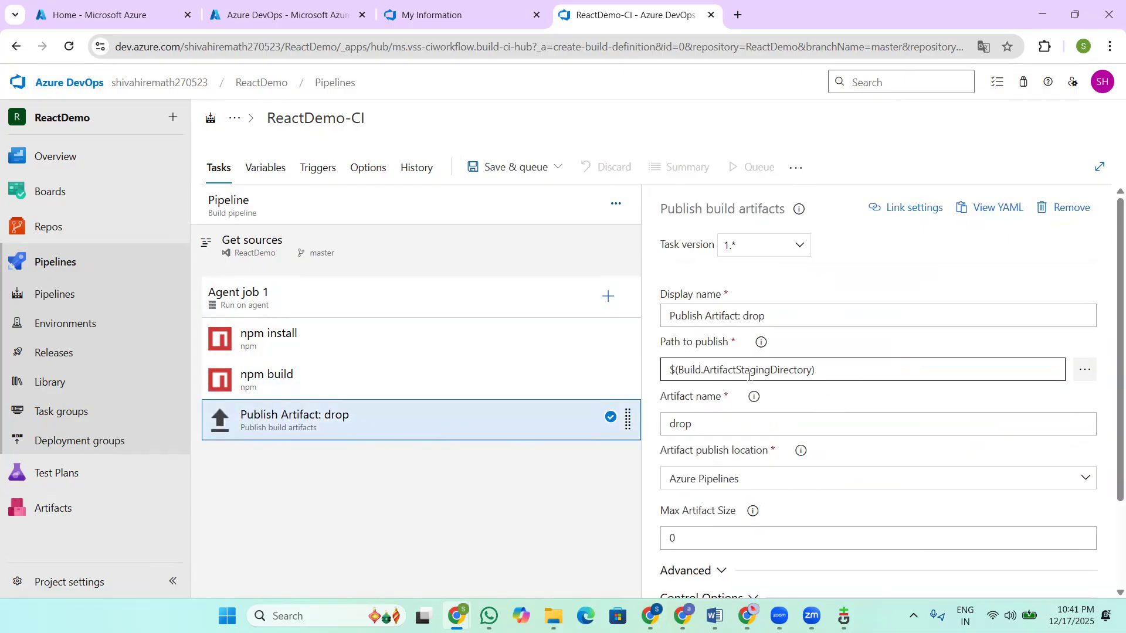
{"action": "scroll", "coordinate": [779, 387], "scroll_direction": "down", "scroll_amount": 2}
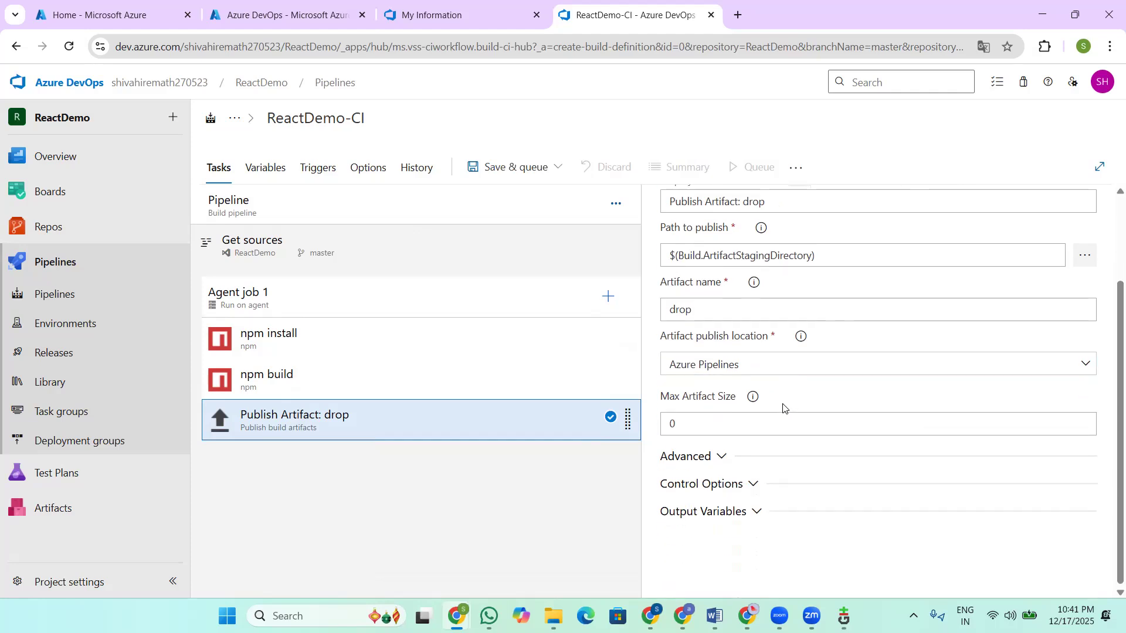
{"action": "scroll", "coordinate": [784, 404], "scroll_direction": "up", "scroll_amount": 2}
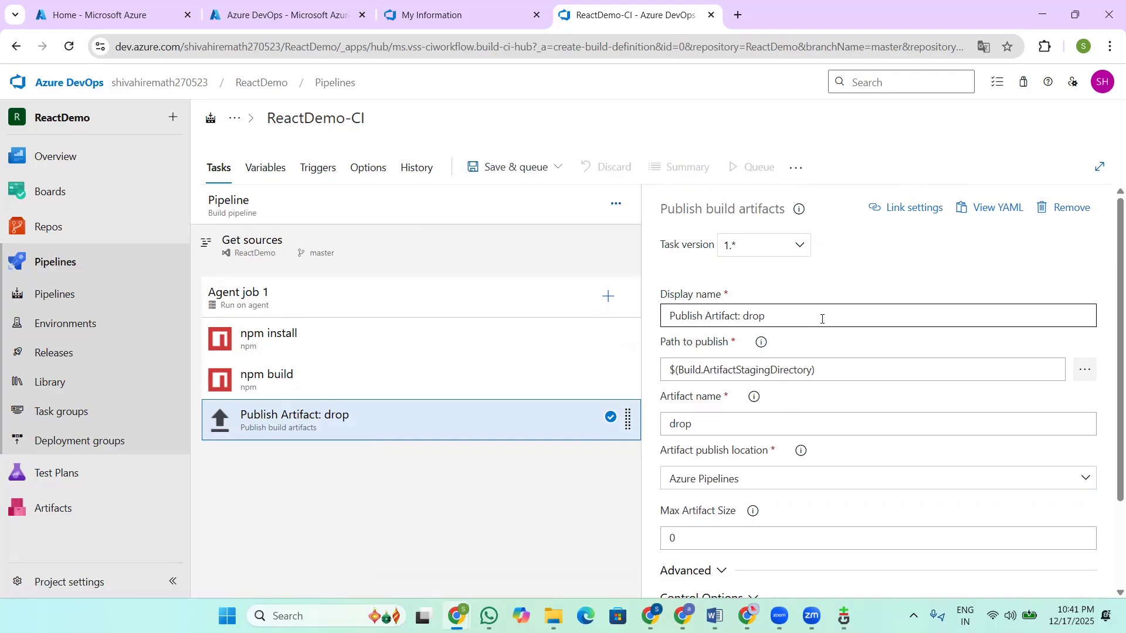
{"action": "scroll", "coordinate": [830, 374], "scroll_direction": "down", "scroll_amount": 1}
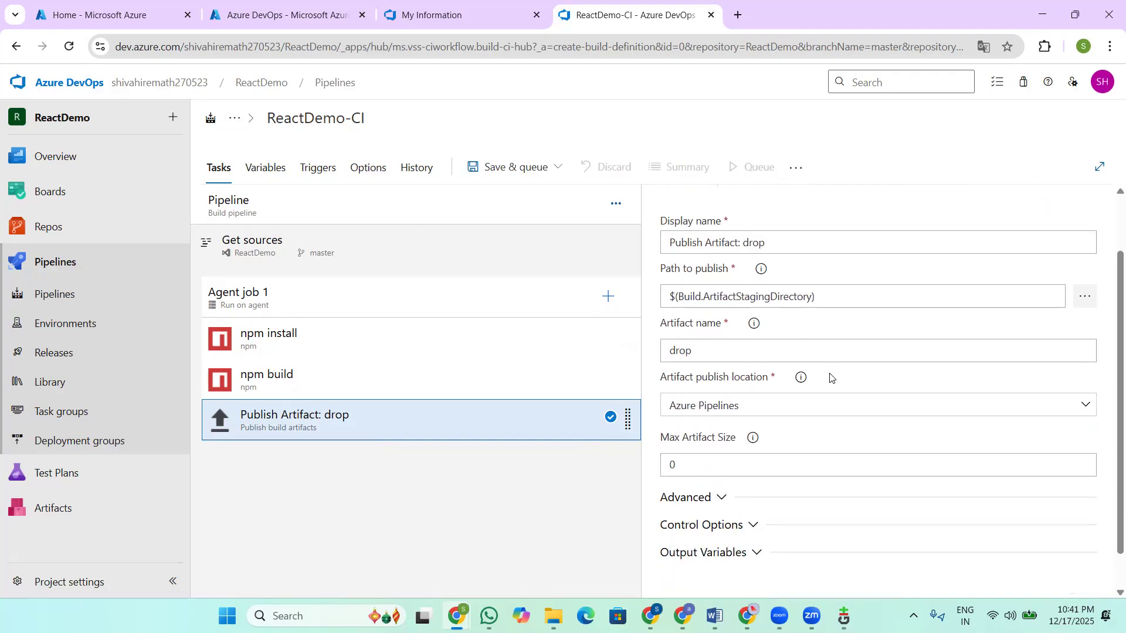
{"action": "triple_click", "coordinate": [667, 298]}
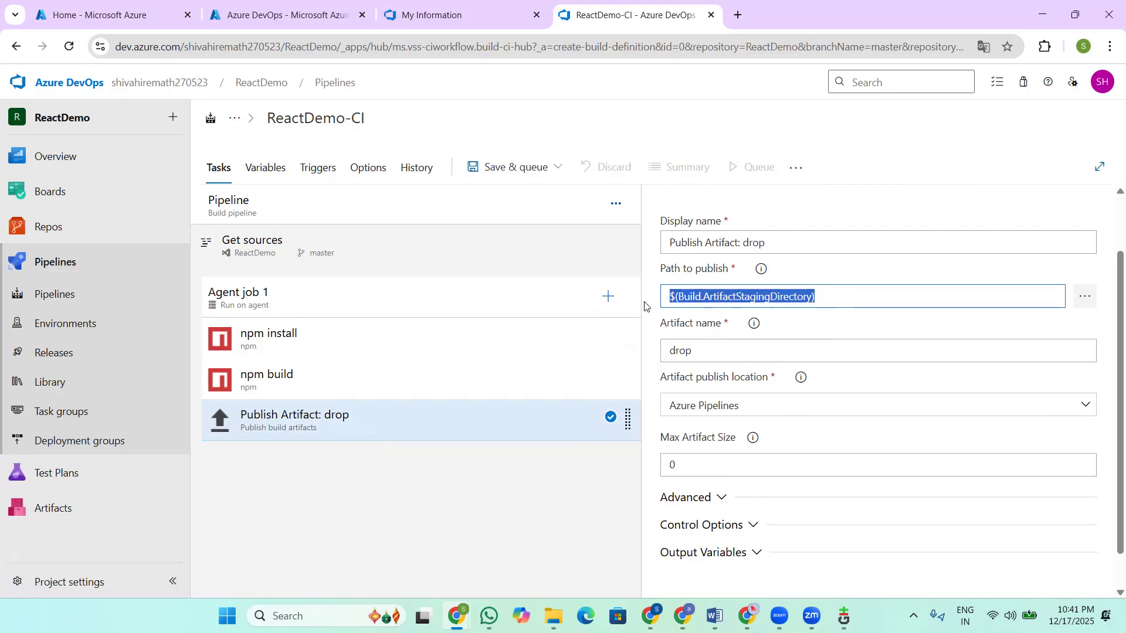
{"action": "type", "text": "build"}
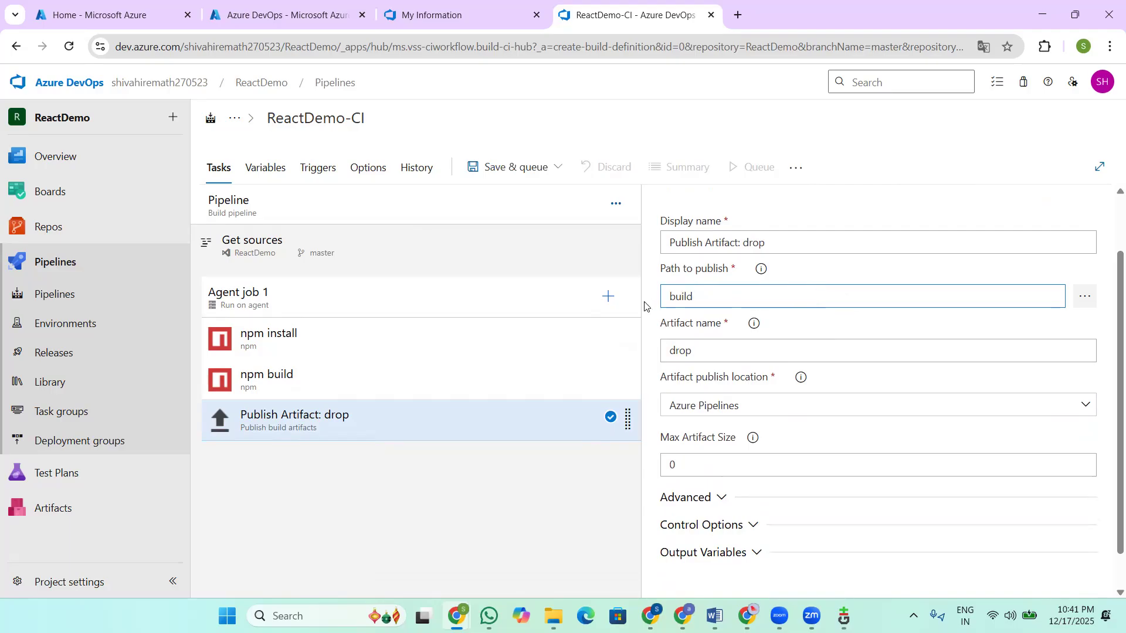
{"action": "scroll", "coordinate": [729, 410], "scroll_direction": "down", "scroll_amount": 1}
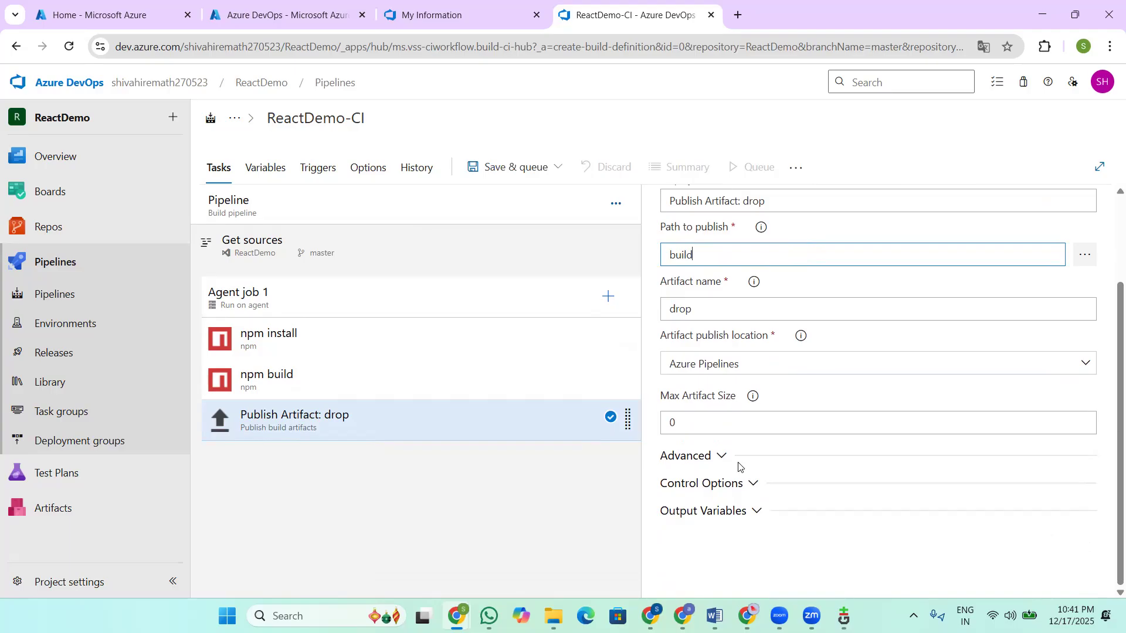
{"action": "scroll", "coordinate": [759, 420], "scroll_direction": "up", "scroll_amount": 2}
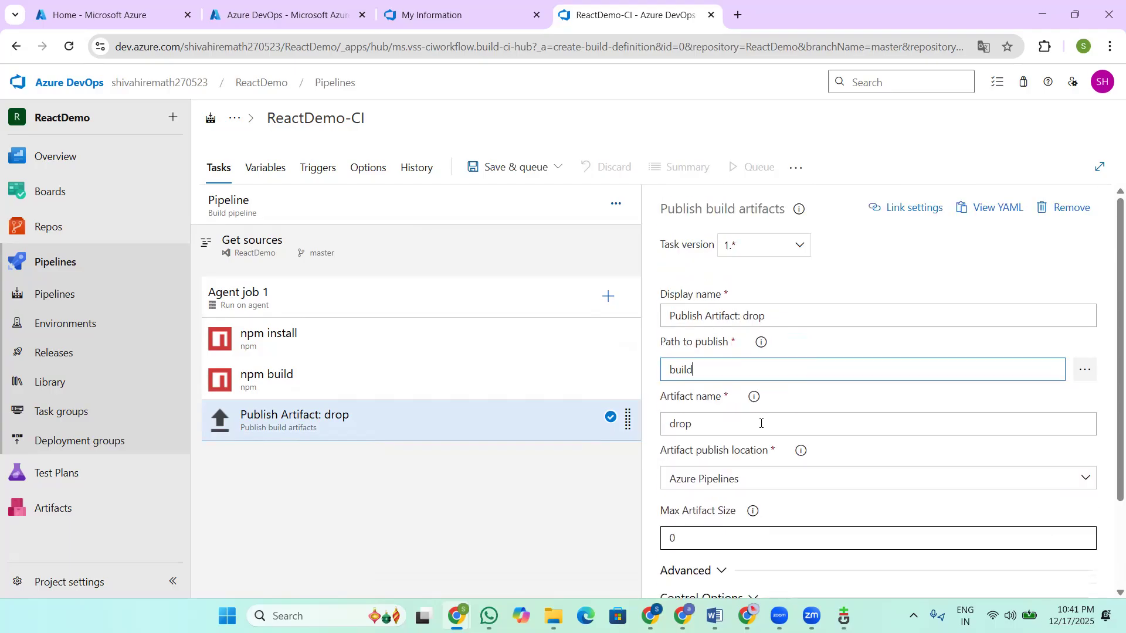
Step: Save and run the pipeline on the master branch with the save comment "ci pipeline"
{"action": "left_click", "coordinate": [501, 176]}
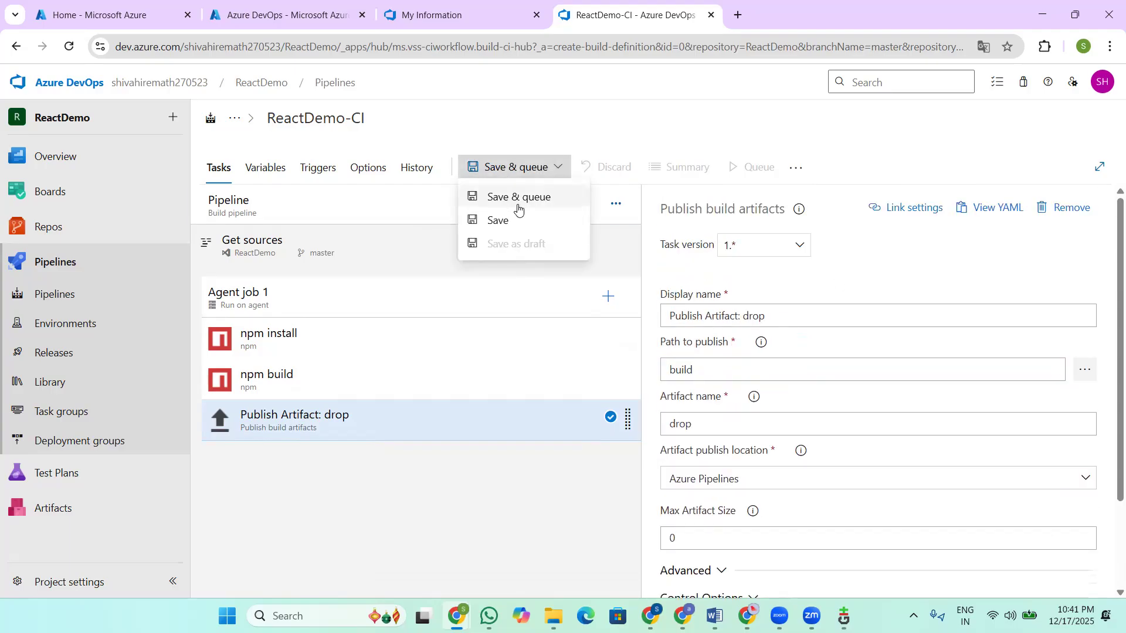
{"action": "left_click", "coordinate": [518, 199]}
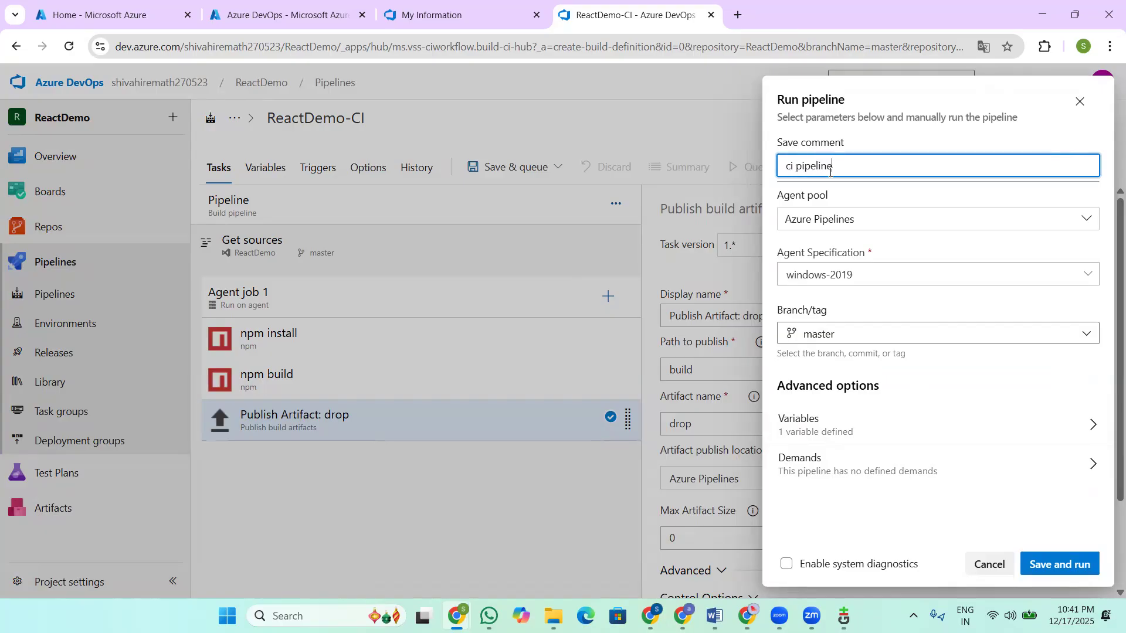
{"action": "left_click", "coordinate": [1042, 563]}
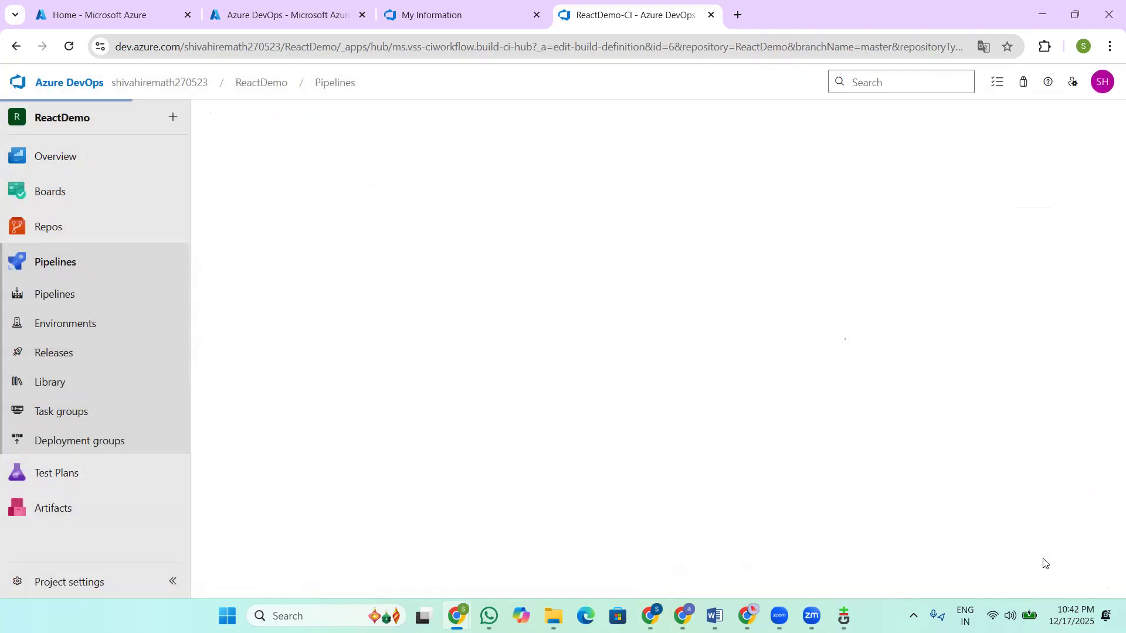
{"action": "mouse_move", "coordinate": [843, 616]}
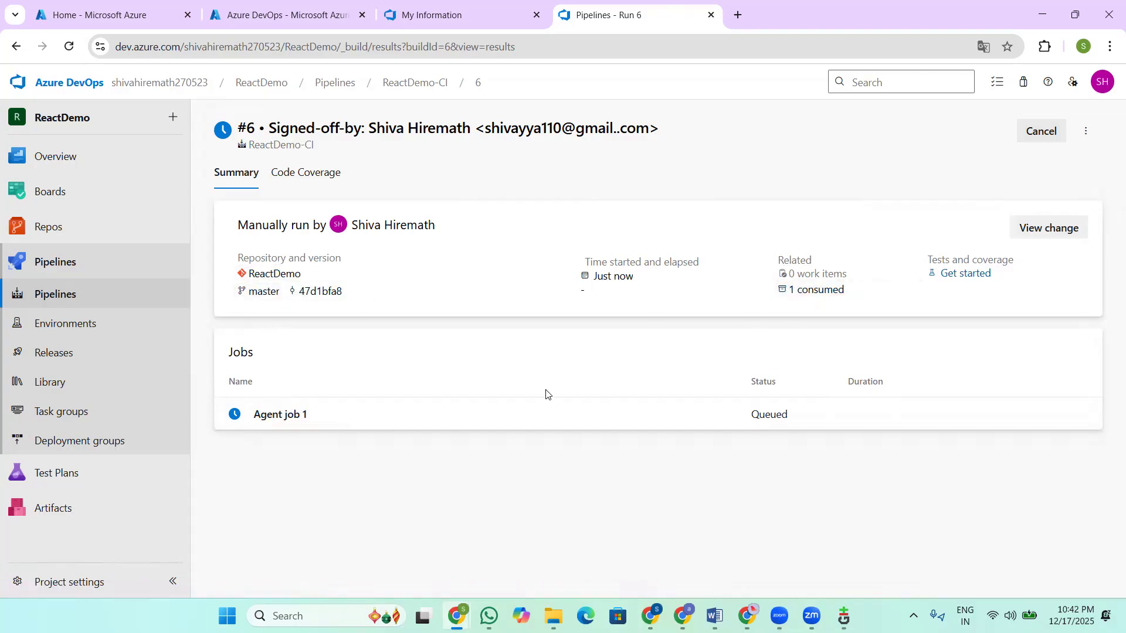
Step: Open Agent job 1 of the run and examine the Initialize job log, including agent name, machine name, agent version and image version
{"action": "left_click", "coordinate": [275, 415]}
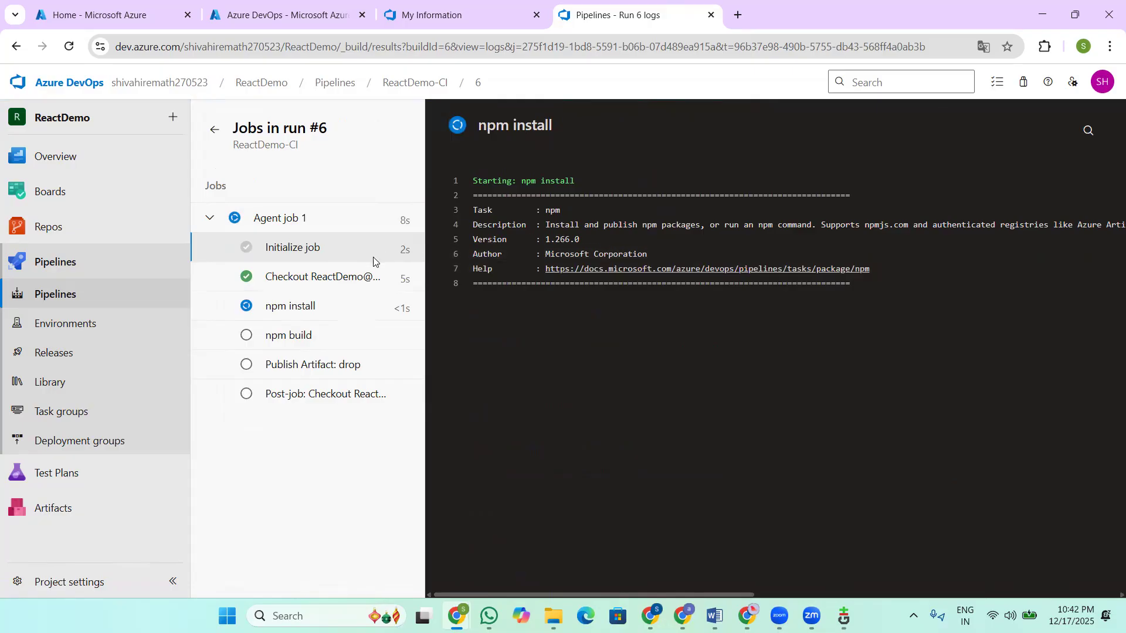
{"action": "left_click", "coordinate": [300, 278]}
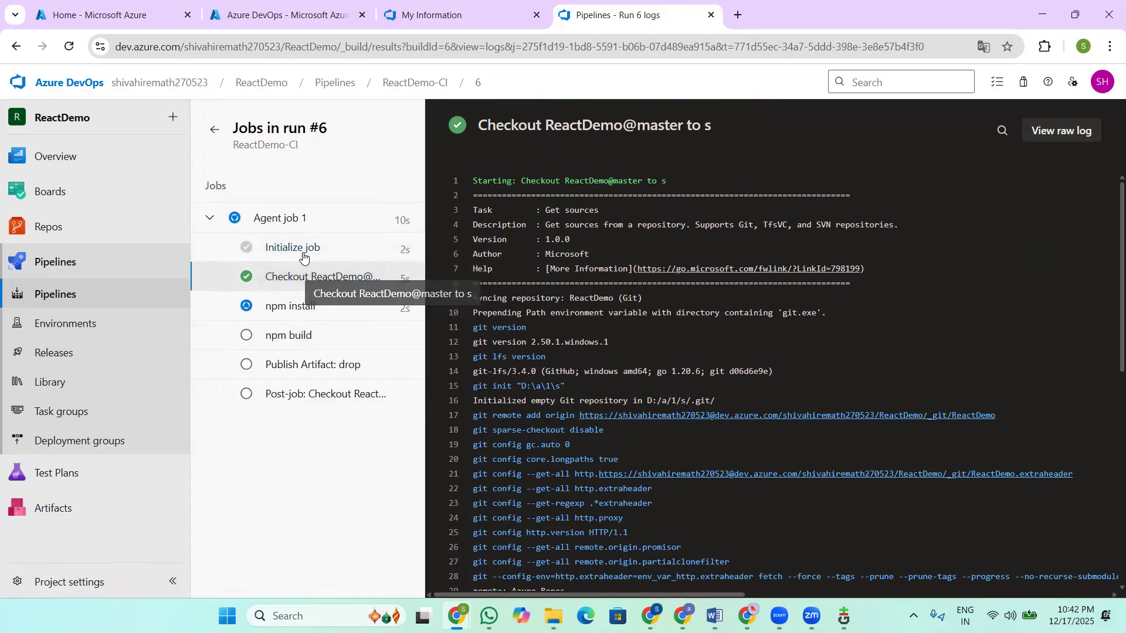
{"action": "left_click", "coordinate": [309, 249]}
{"action": "left_click_drag", "start_coordinate": [526, 195], "coordinate": [606, 194]}
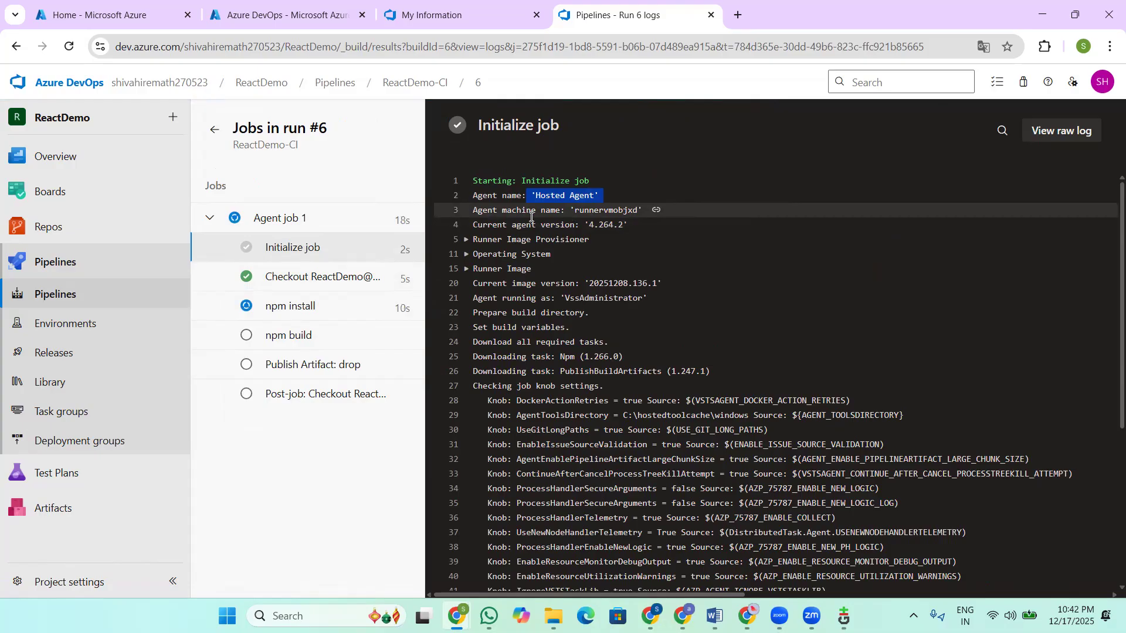
{"action": "left_click_drag", "start_coordinate": [574, 211], "coordinate": [625, 211]}
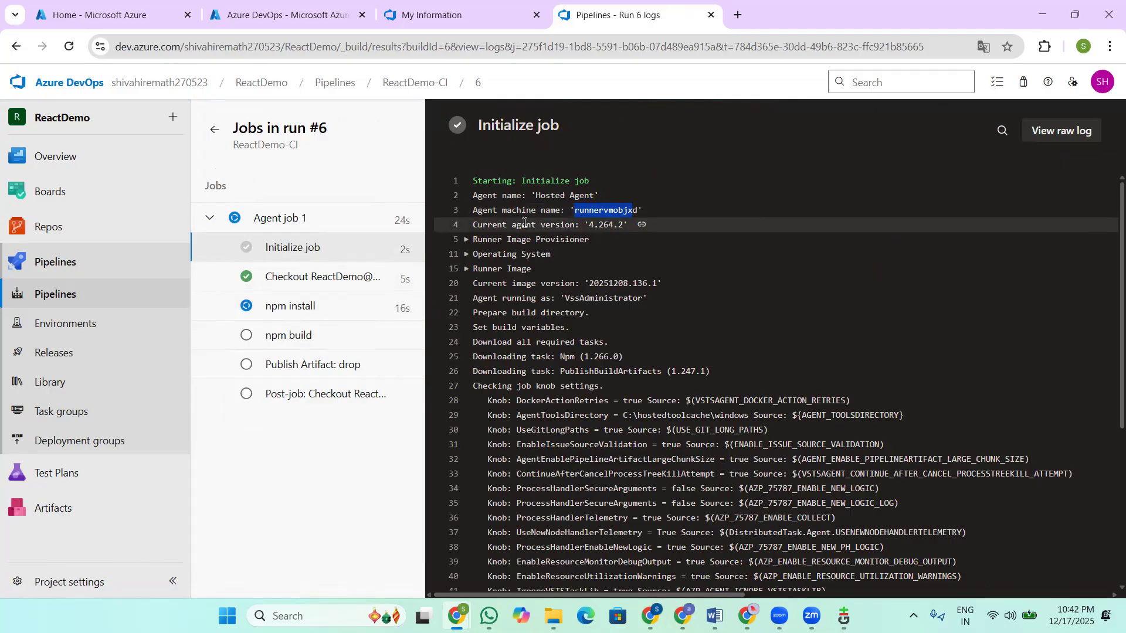
{"action": "left_click_drag", "start_coordinate": [588, 224], "coordinate": [611, 225]}
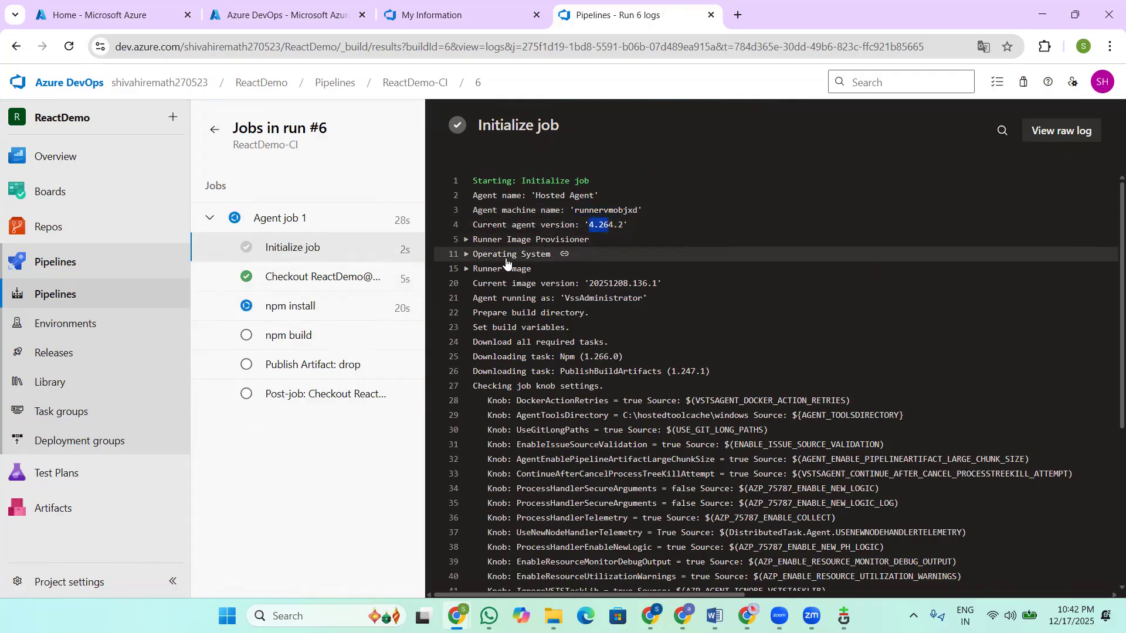
{"action": "left_click_drag", "start_coordinate": [585, 283], "coordinate": [647, 284]}
{"action": "scroll", "coordinate": [563, 352], "scroll_direction": "down", "scroll_amount": 6}
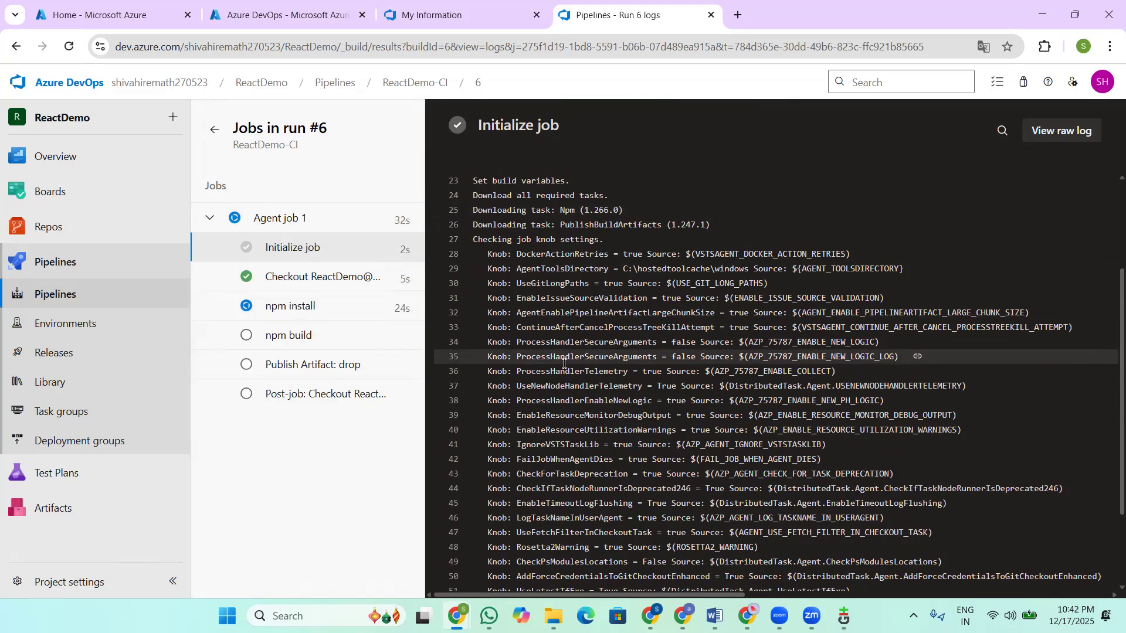
{"action": "scroll", "coordinate": [564, 367], "scroll_direction": "down", "scroll_amount": 2}
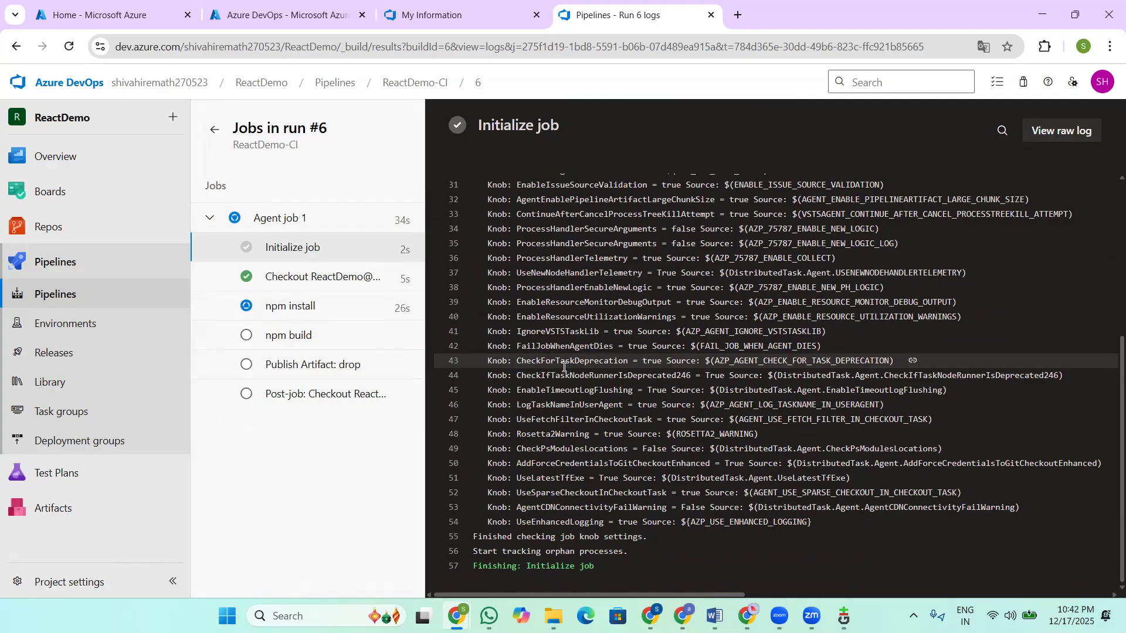
{"action": "scroll", "coordinate": [563, 367], "scroll_direction": "up", "scroll_amount": 8}
{"action": "scroll", "coordinate": [564, 370], "scroll_direction": "down", "scroll_amount": 8}
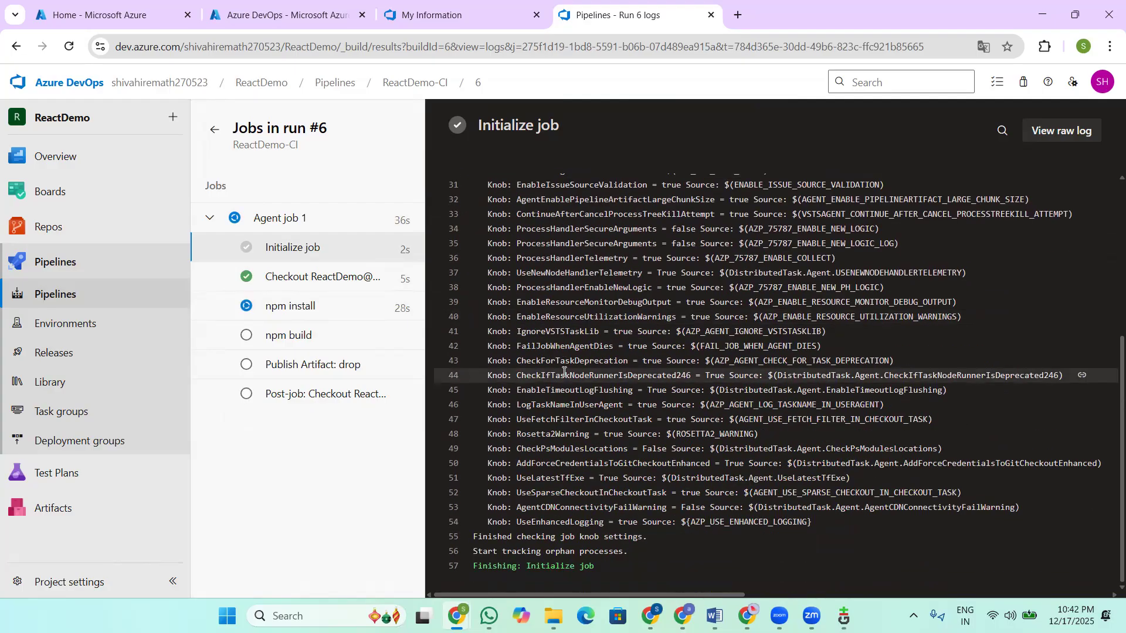
Step: Examine the repository checkout log of the run, noting the repository, branch and target folder in its title
{"action": "left_click", "coordinate": [295, 278]}
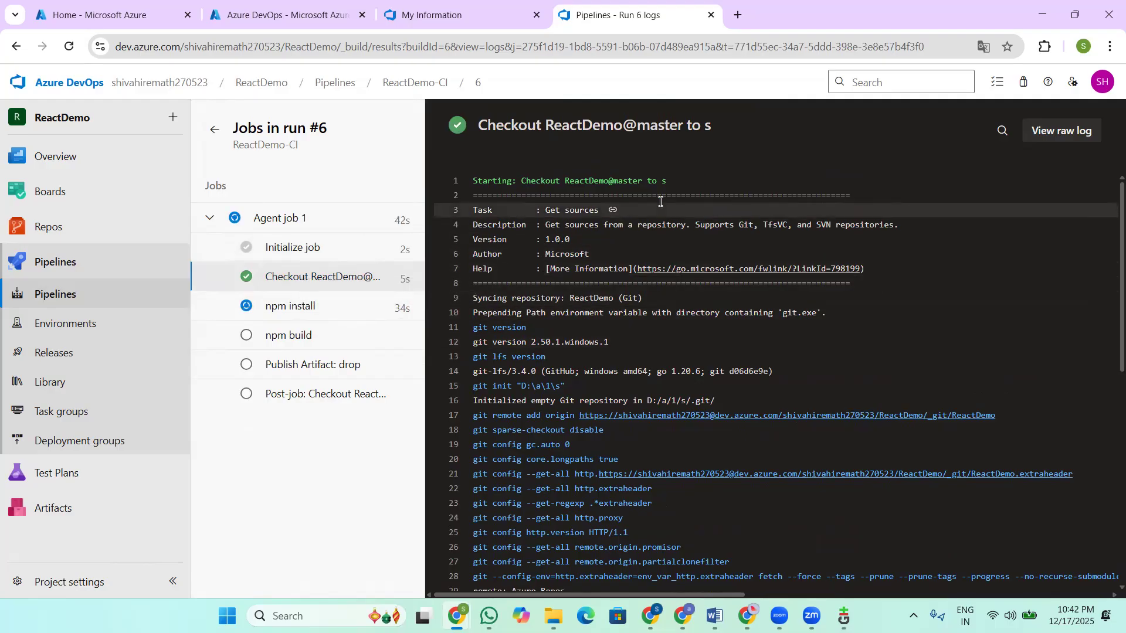
{"action": "left_click_drag", "start_coordinate": [546, 124], "coordinate": [681, 128]}
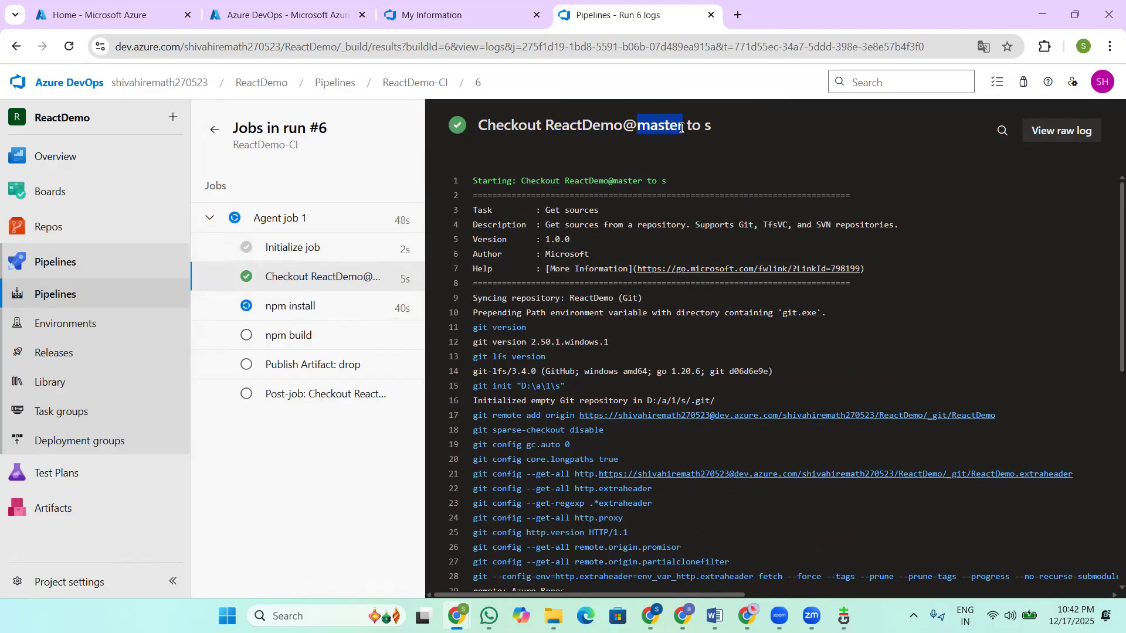
{"action": "left_click_drag", "start_coordinate": [546, 124], "coordinate": [711, 127]}
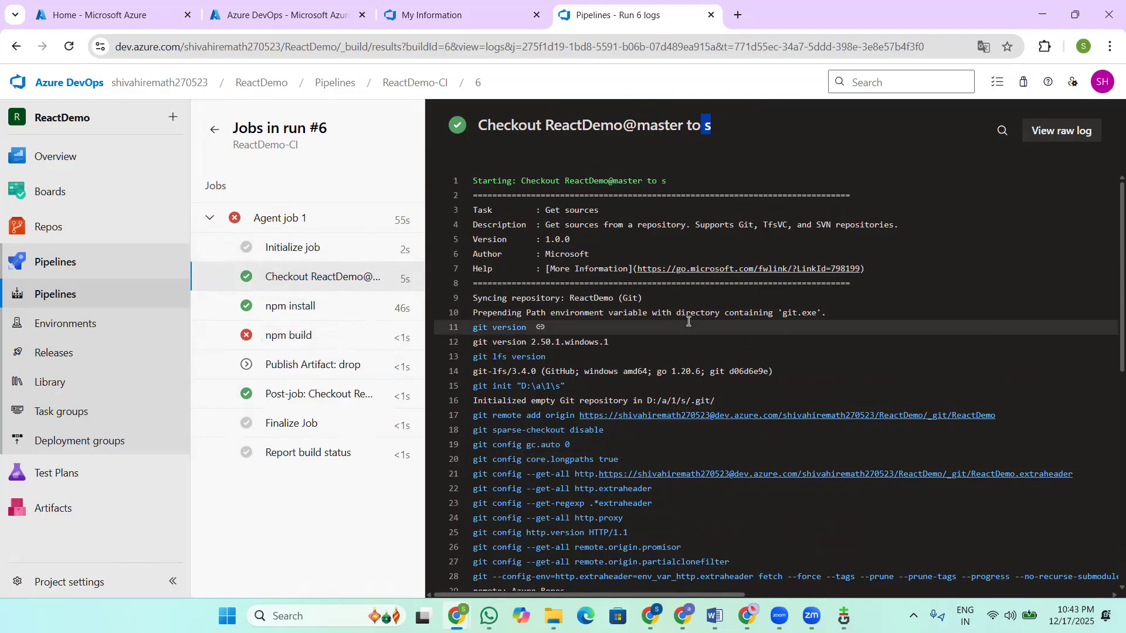
Step: Check the npm build log of the failed run and open the ReactDemo-CI pipeline for editing
{"action": "left_click", "coordinate": [287, 343]}
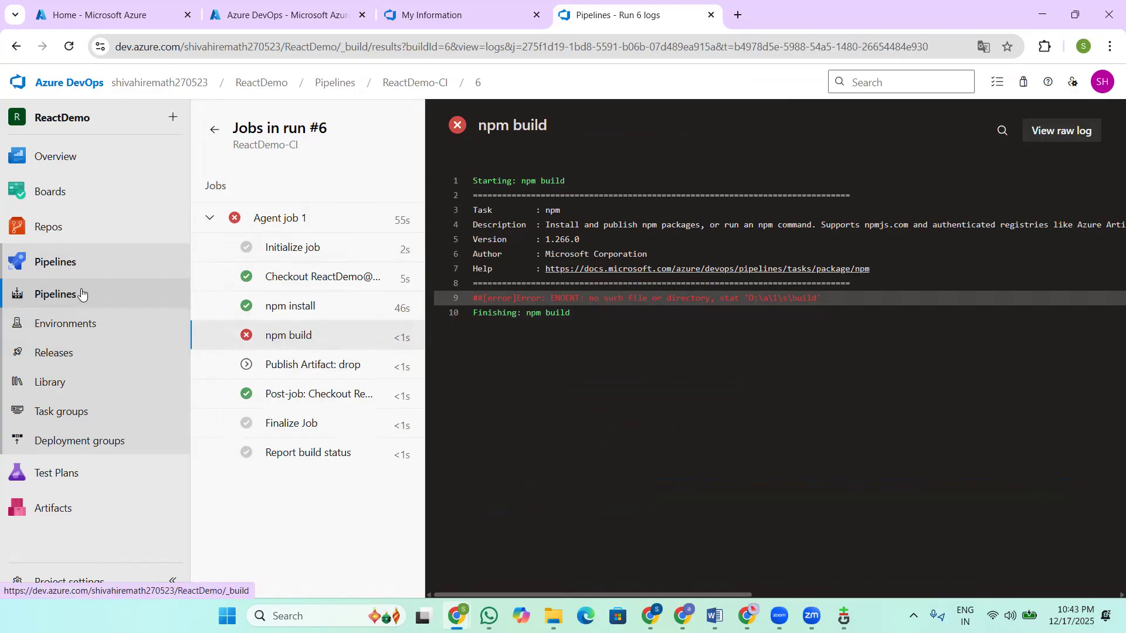
{"action": "left_click", "coordinate": [85, 293]}
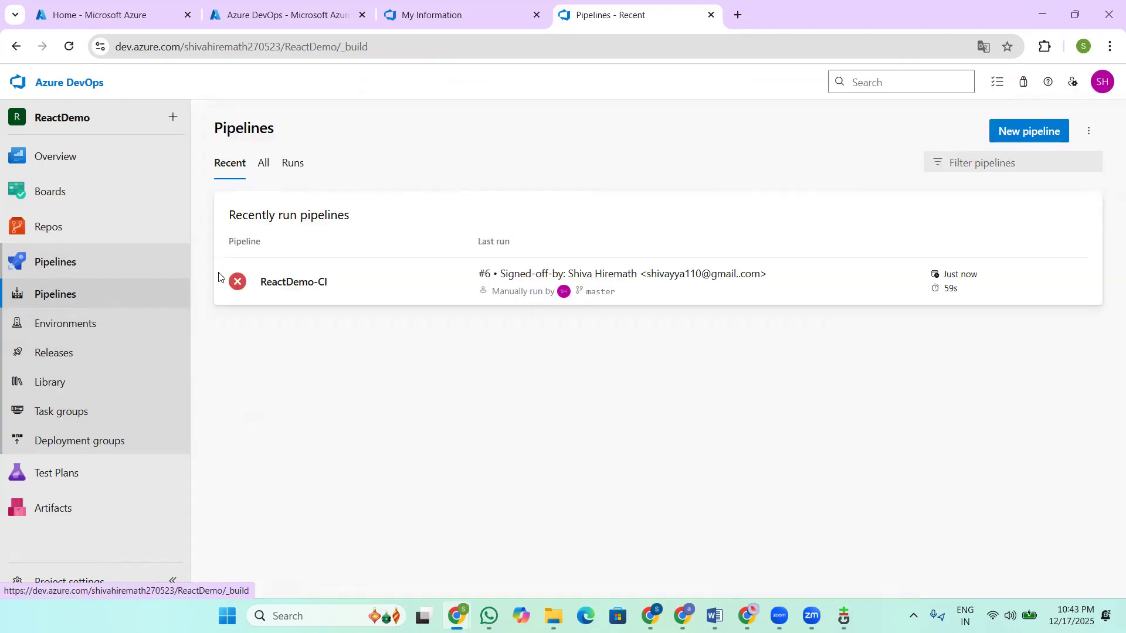
{"action": "left_click", "coordinate": [291, 282]}
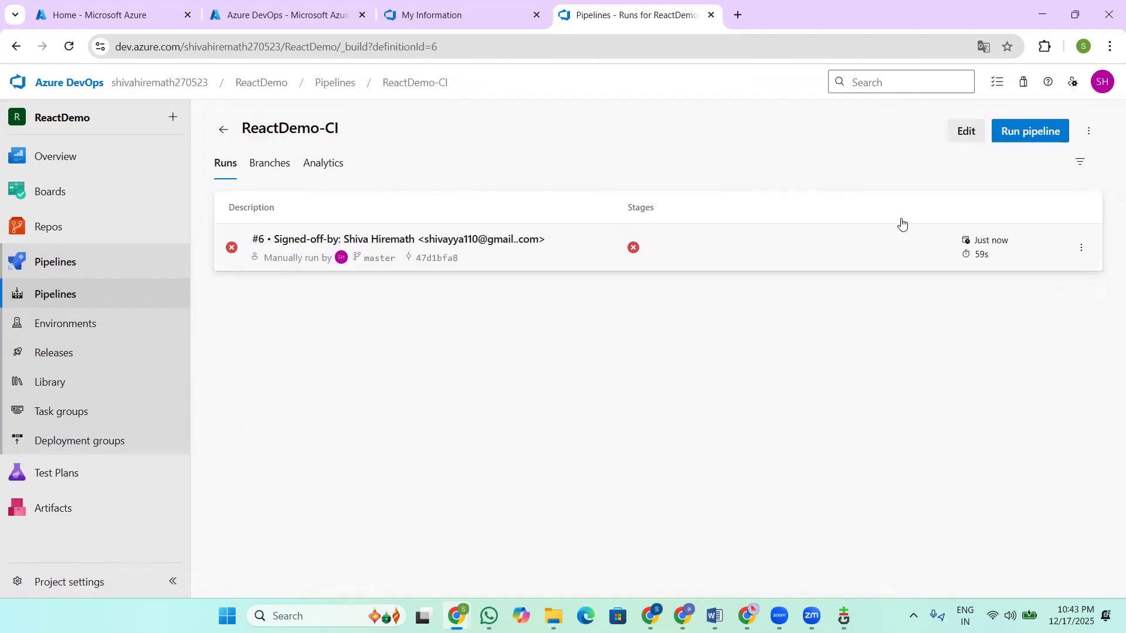
{"action": "left_click", "coordinate": [959, 135]}
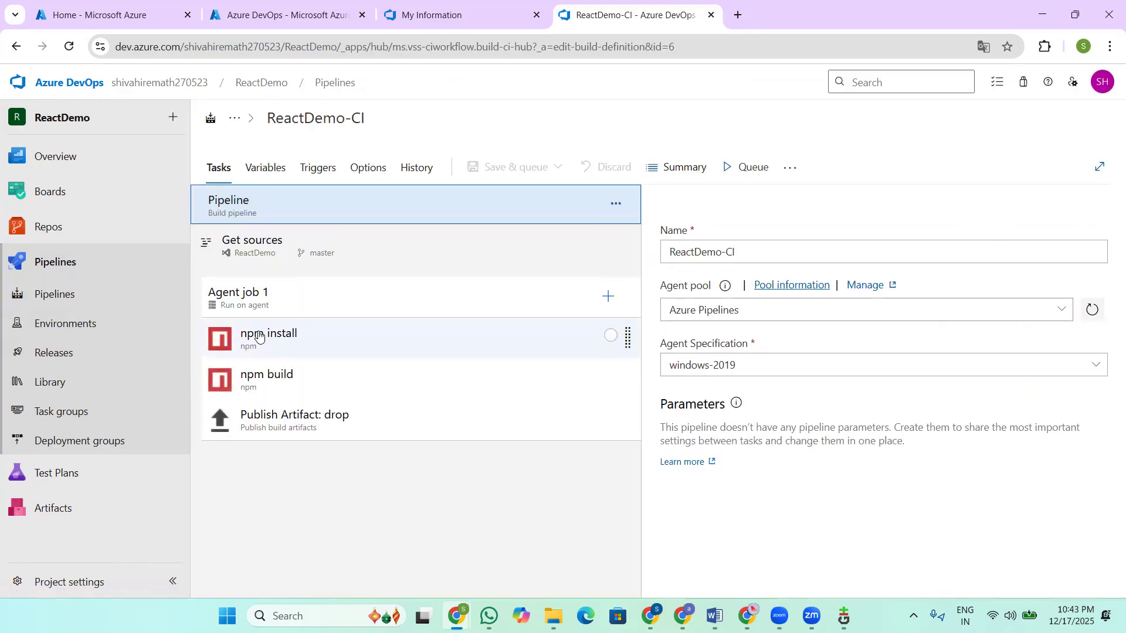
Step: Review the settings of the npm install, npm build and Publish Artifact: drop tasks
{"action": "left_click", "coordinate": [284, 337]}
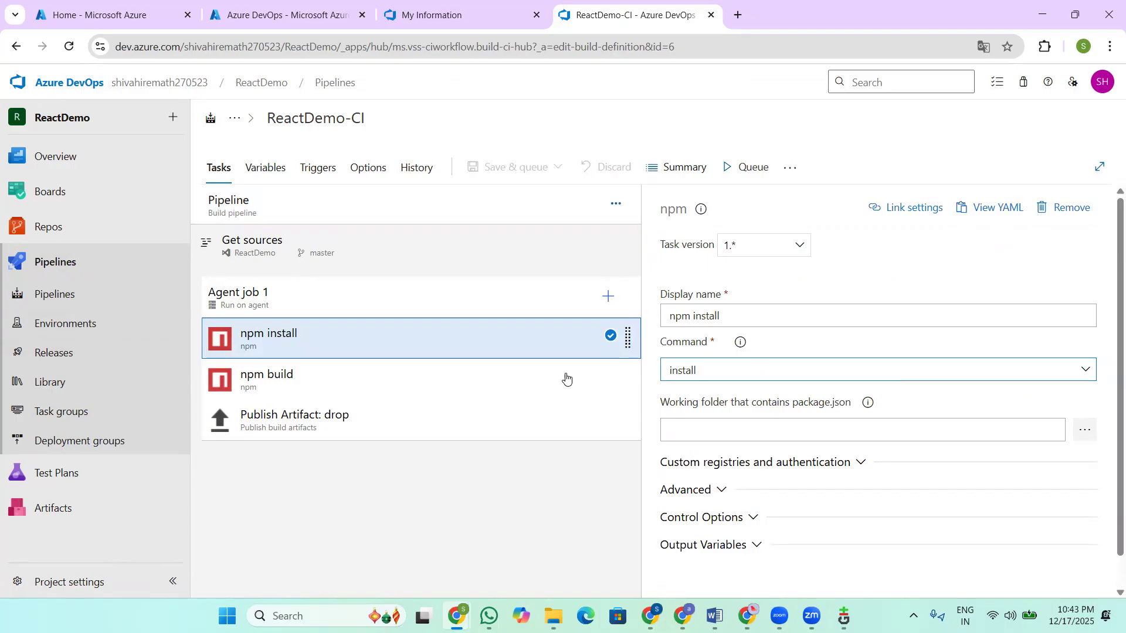
{"action": "left_click", "coordinate": [381, 378]}
{"action": "scroll", "coordinate": [786, 382], "scroll_direction": "down", "scroll_amount": 1}
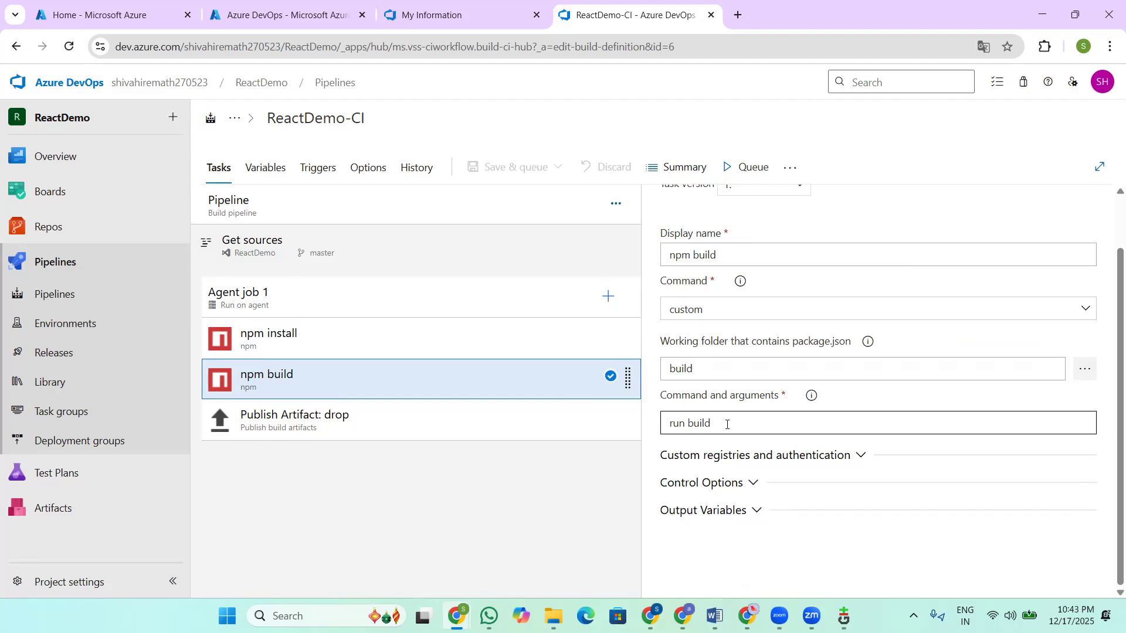
{"action": "left_click", "coordinate": [375, 426]}
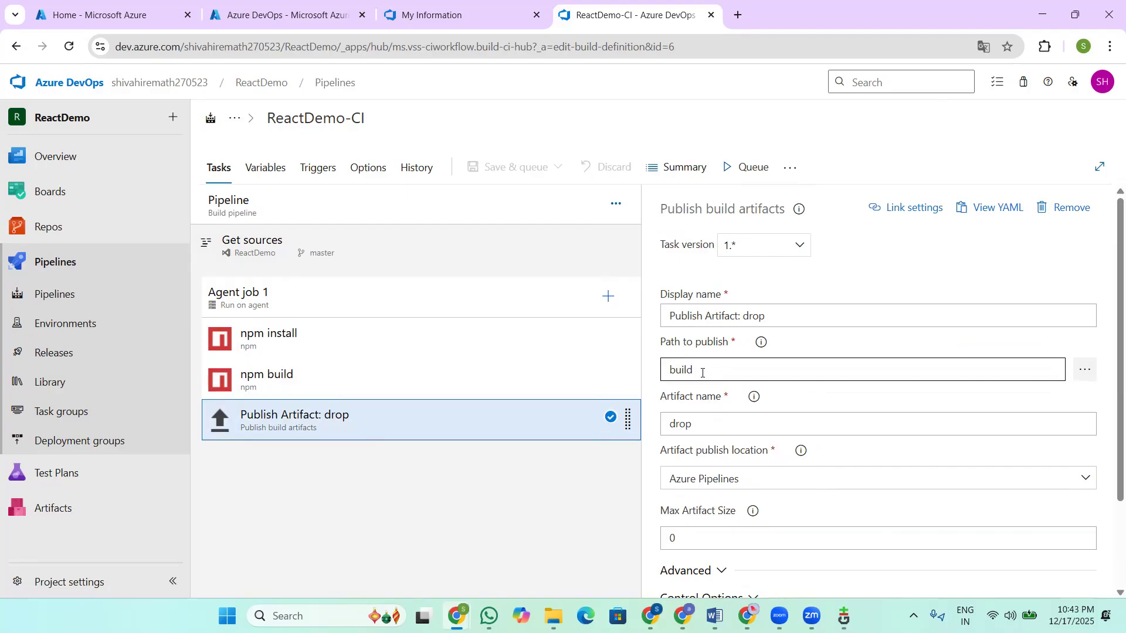
{"action": "scroll", "coordinate": [703, 373], "scroll_direction": "down", "scroll_amount": 2}
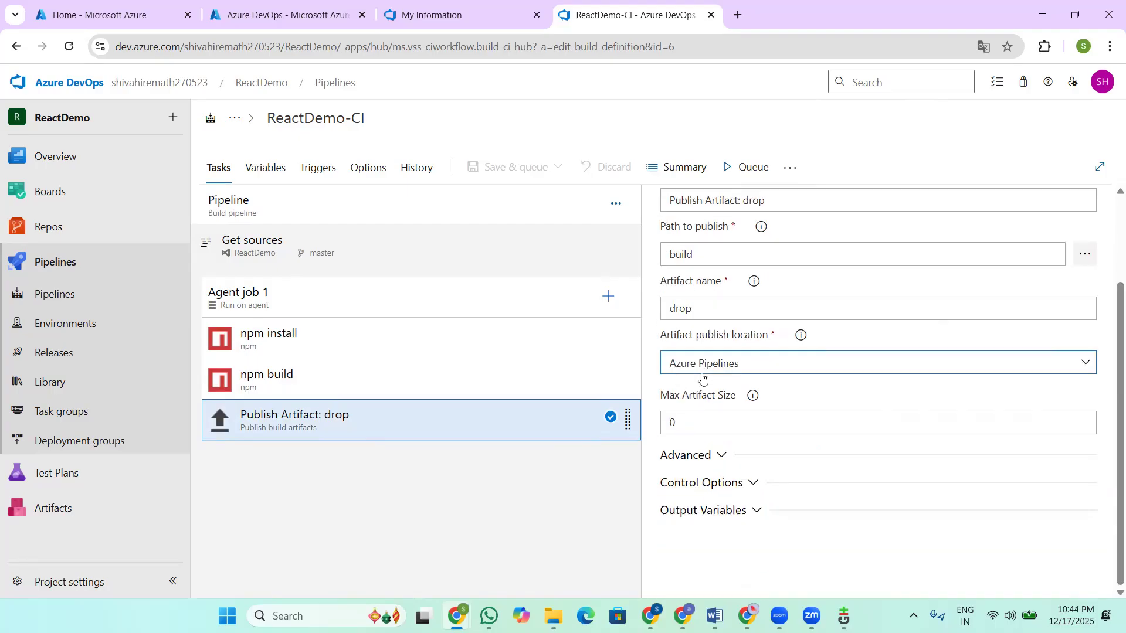
Step: Clear the working folder that contains package.json in the npm build task
{"action": "left_click", "coordinate": [299, 382]}
{"action": "scroll", "coordinate": [824, 454], "scroll_direction": "down", "scroll_amount": 1}
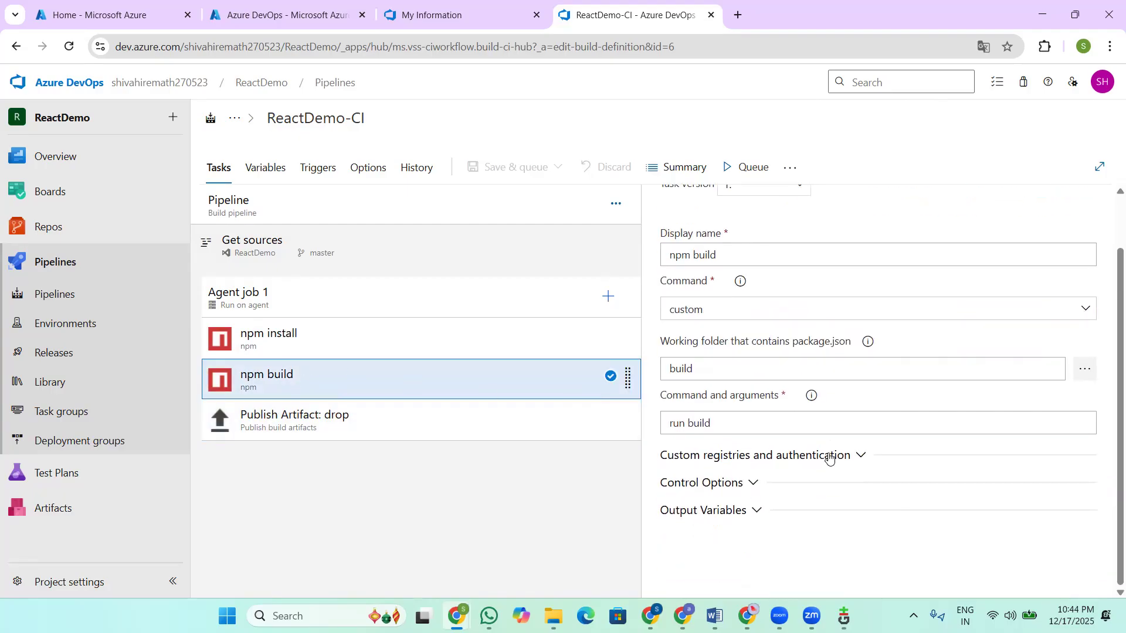
{"action": "scroll", "coordinate": [828, 458], "scroll_direction": "up", "scroll_amount": 1}
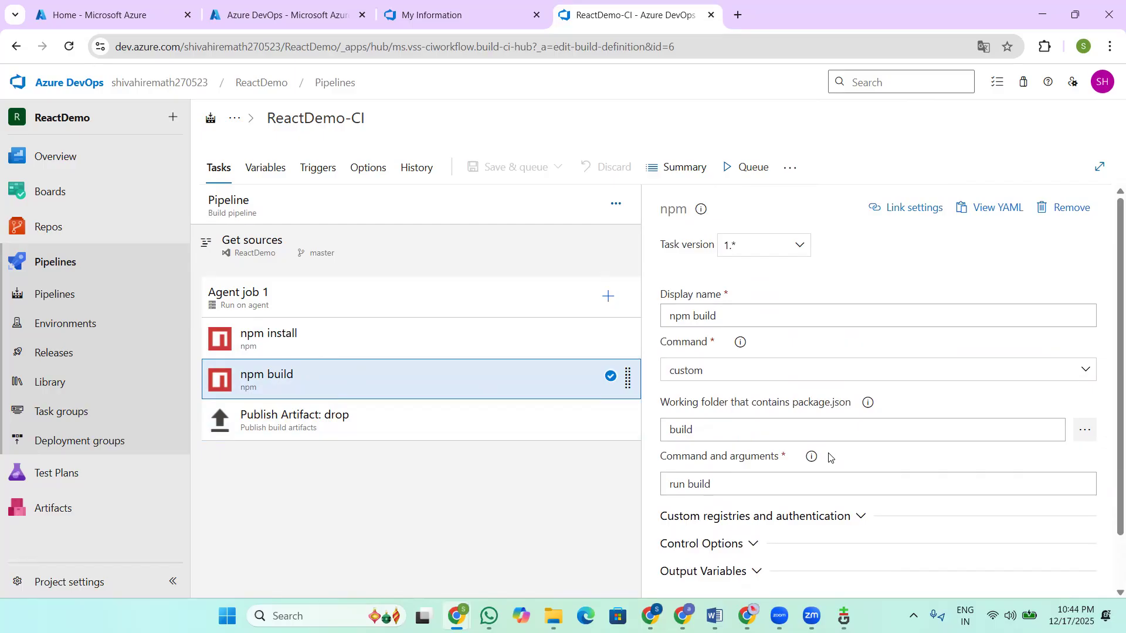
{"action": "left_click_drag", "start_coordinate": [715, 432], "coordinate": [633, 439]}
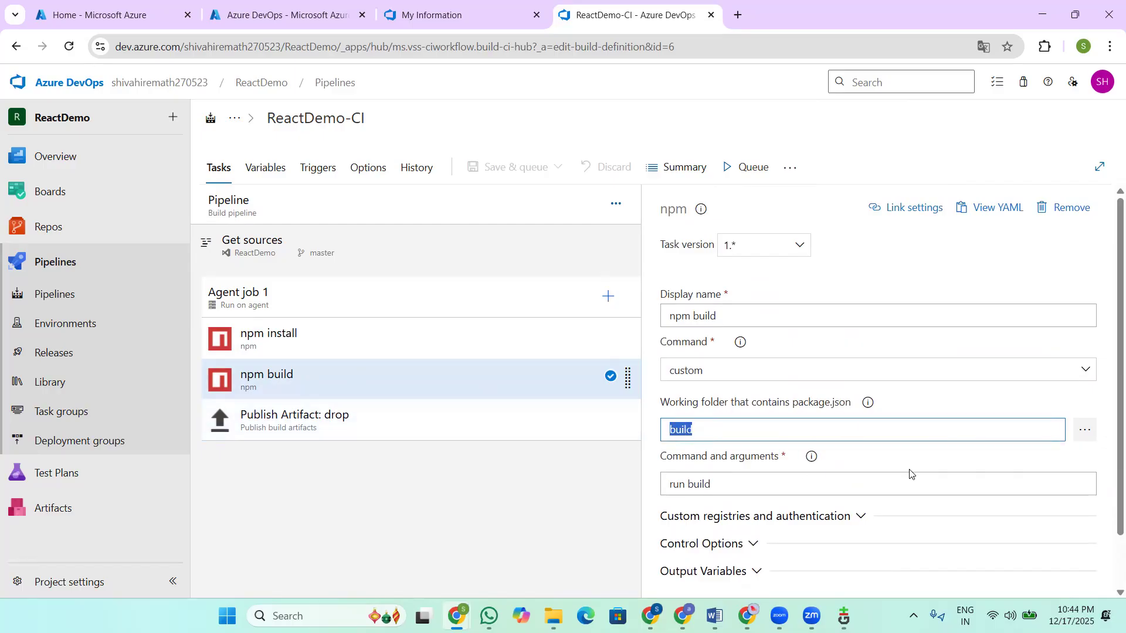
{"action": "key", "text": "BackSpace"}
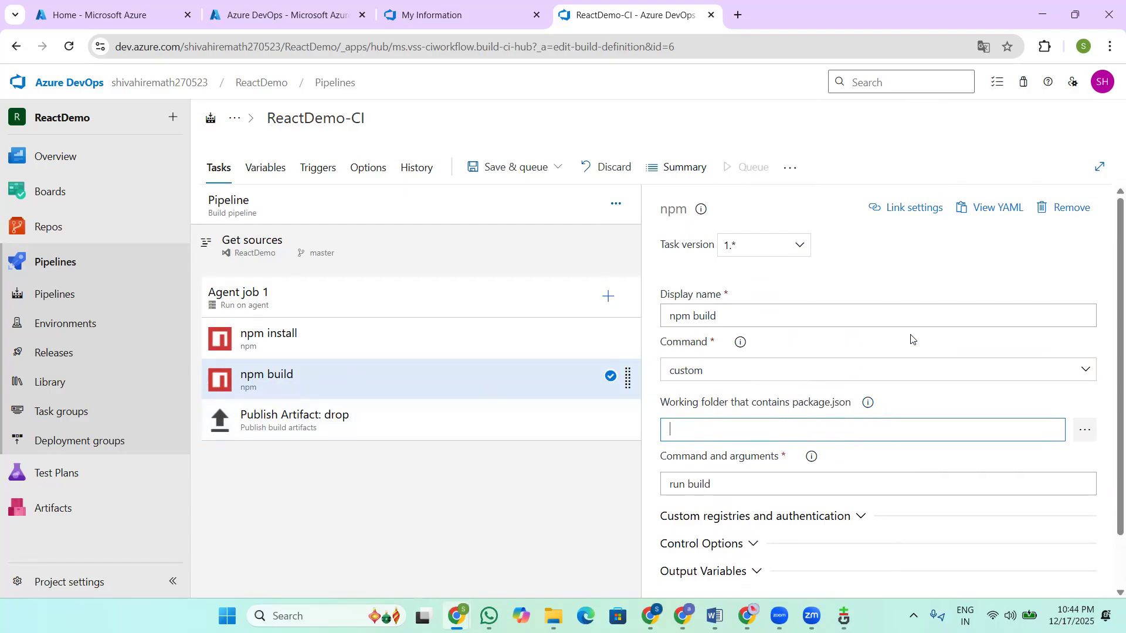
Step: Save and run the edited pipeline on the master branch with the Azure Pipelines pool and the windows-2019 agent specification
{"action": "left_click", "coordinate": [506, 174]}
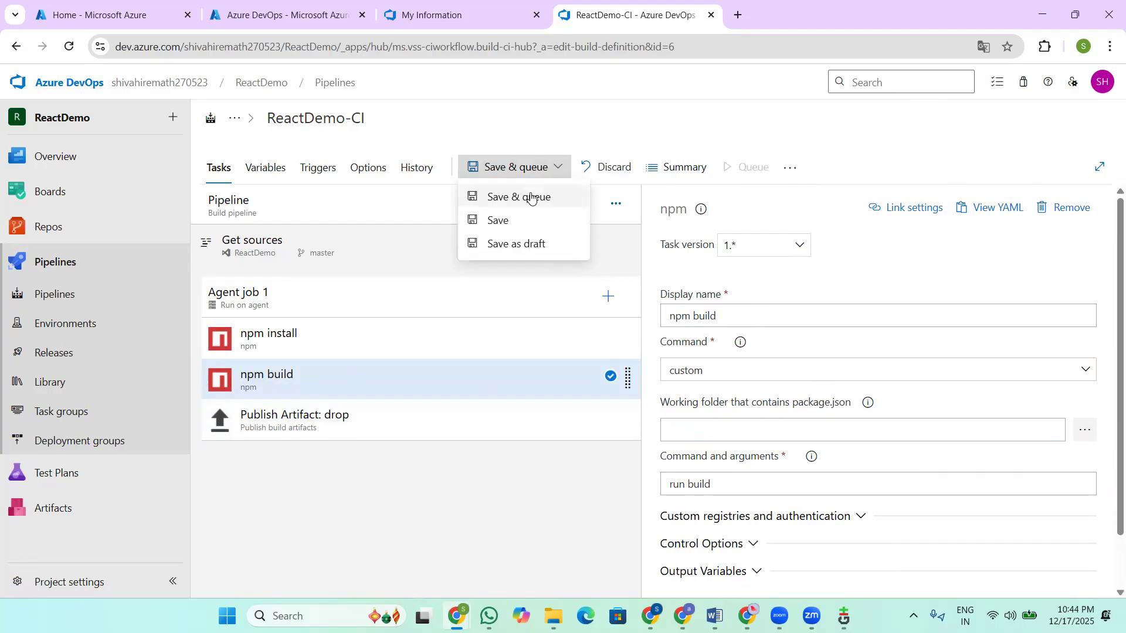
{"action": "left_click", "coordinate": [531, 197]}
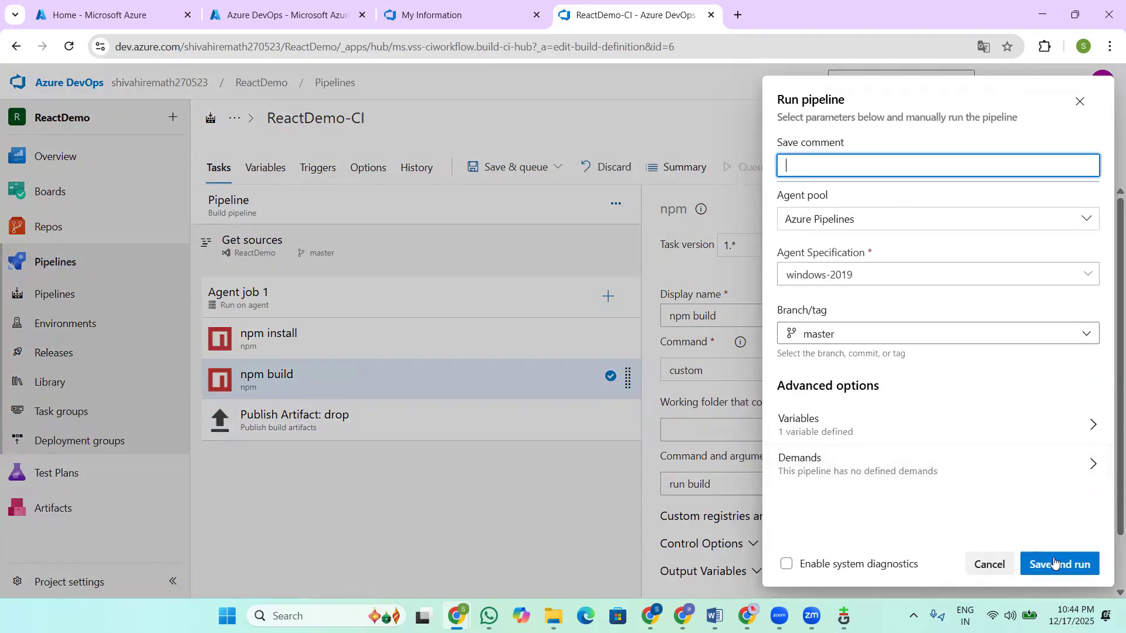
{"action": "left_click", "coordinate": [1060, 564]}
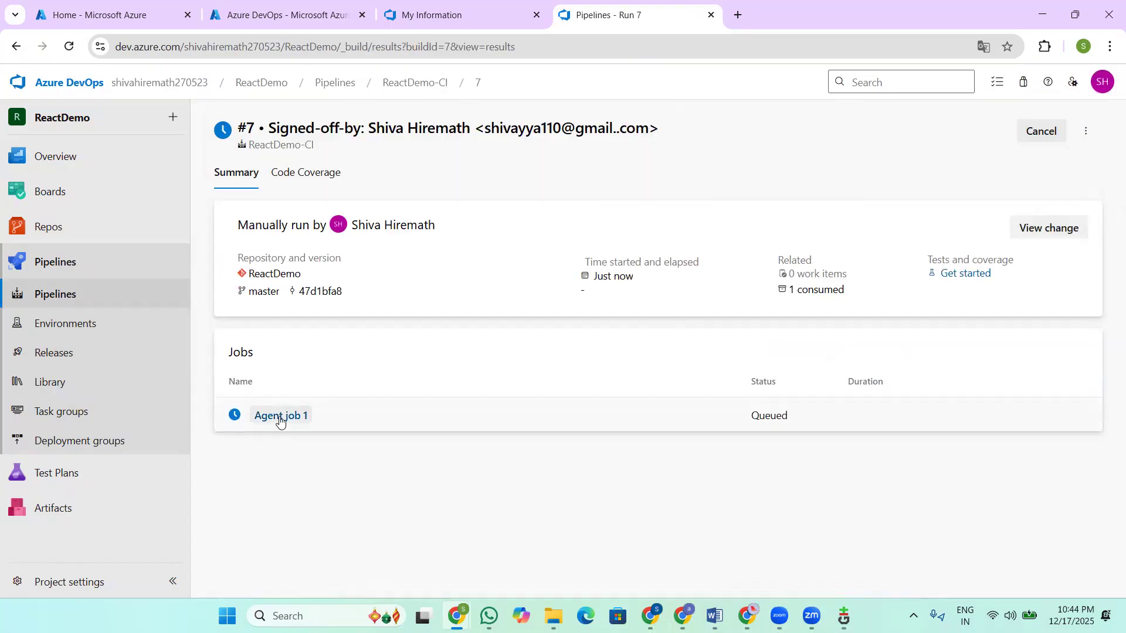
Step: Open Agent job 1 of the new run and examine the Initialize job and checkout logs, including the path of the initialized Git repository
{"action": "left_click", "coordinate": [280, 416]}
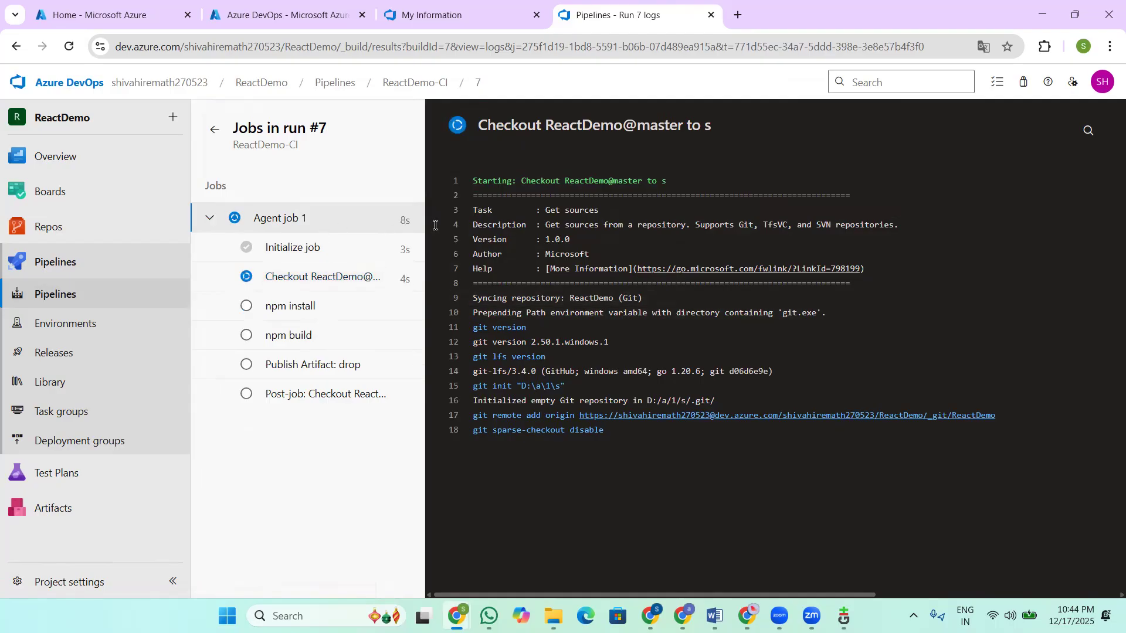
{"action": "left_click", "coordinate": [300, 248]}
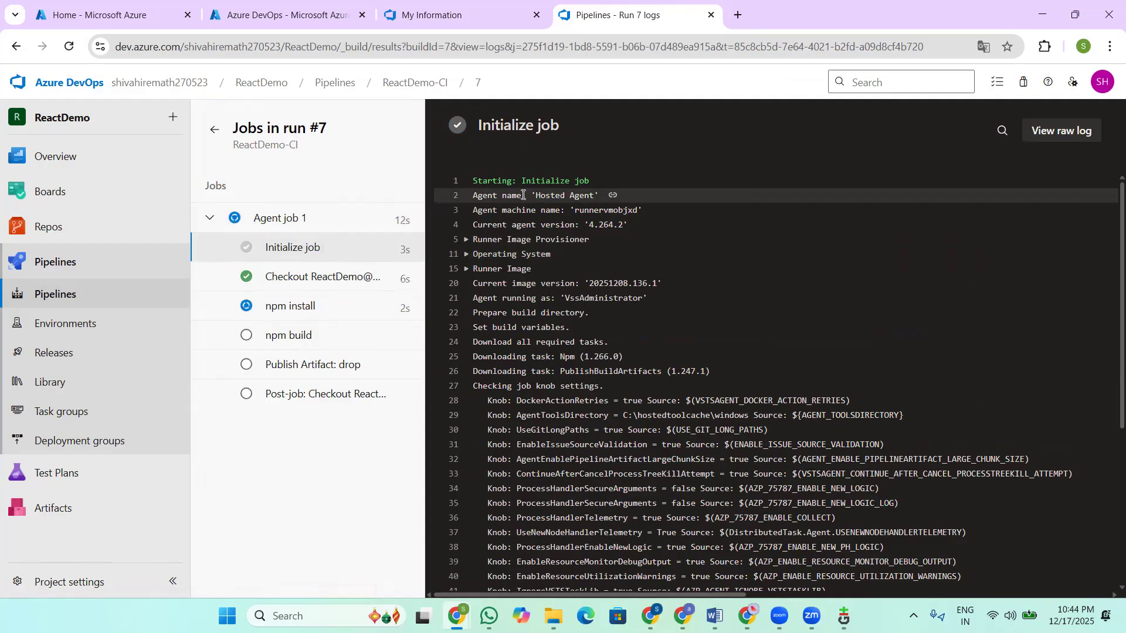
{"action": "left_click", "coordinate": [296, 281]}
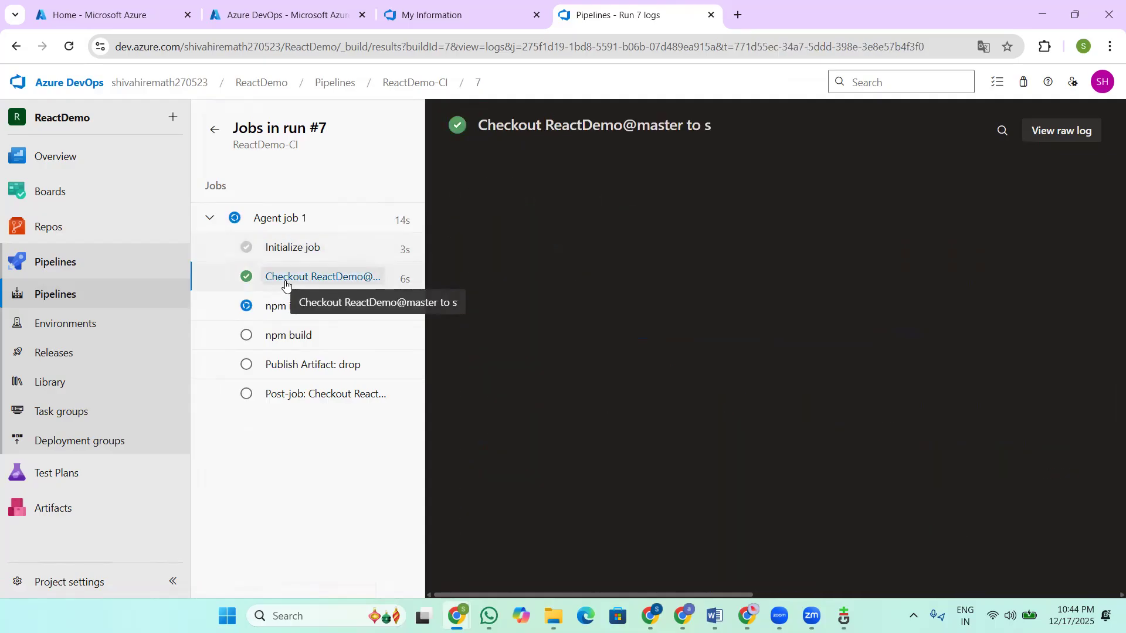
{"action": "left_click_drag", "start_coordinate": [552, 181], "coordinate": [651, 184]}
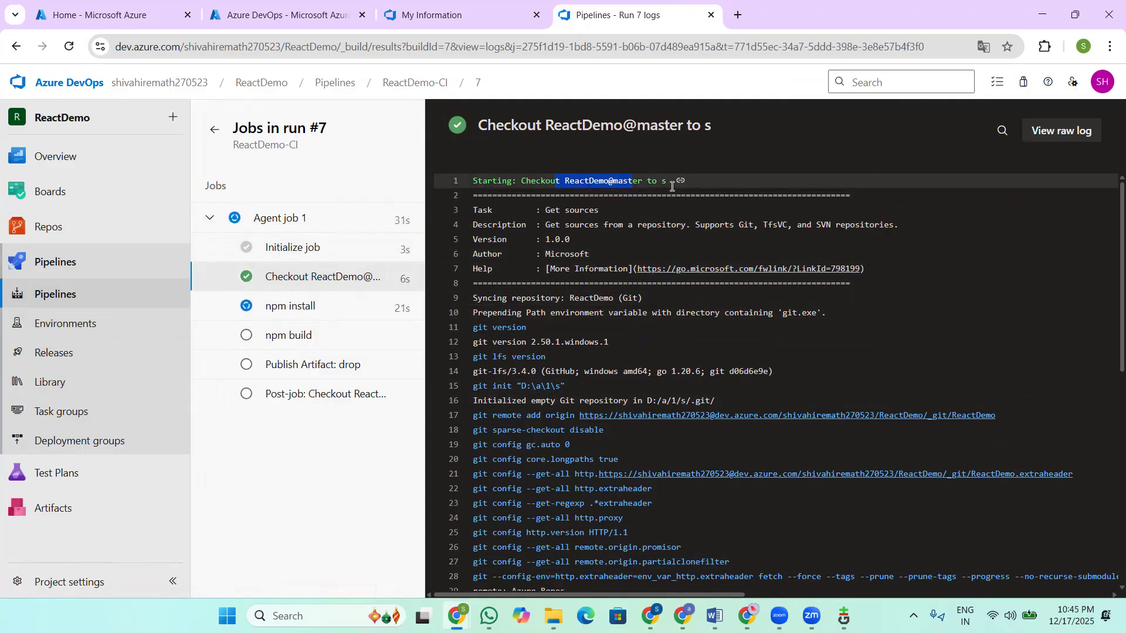
{"action": "scroll", "coordinate": [650, 301], "scroll_direction": "down", "scroll_amount": 1}
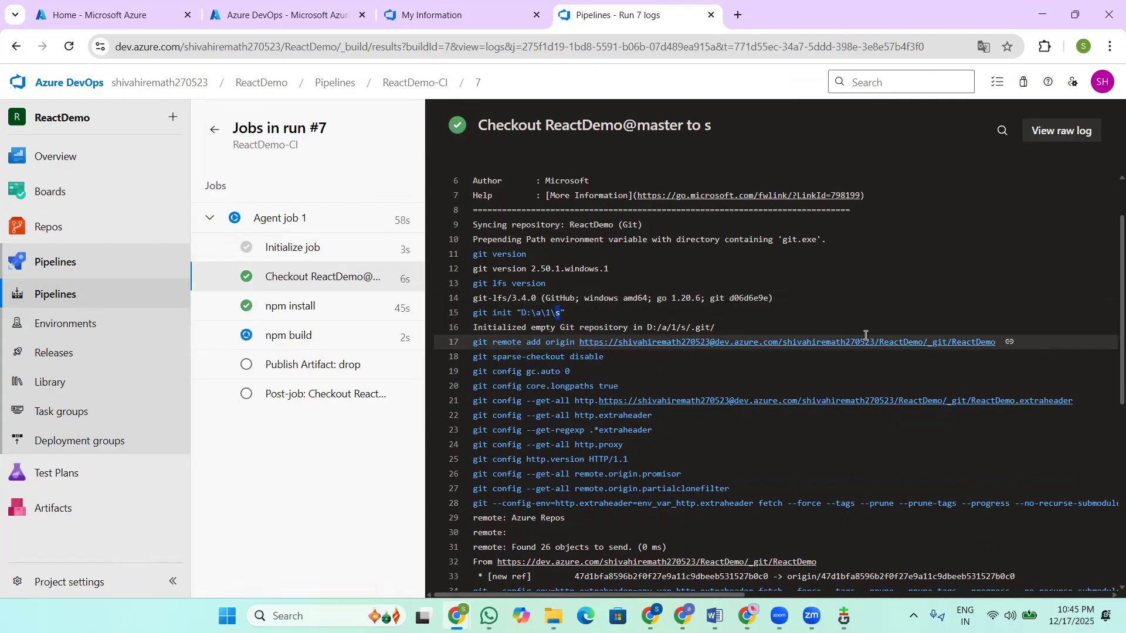
{"action": "scroll", "coordinate": [867, 346], "scroll_direction": "down", "scroll_amount": 3}
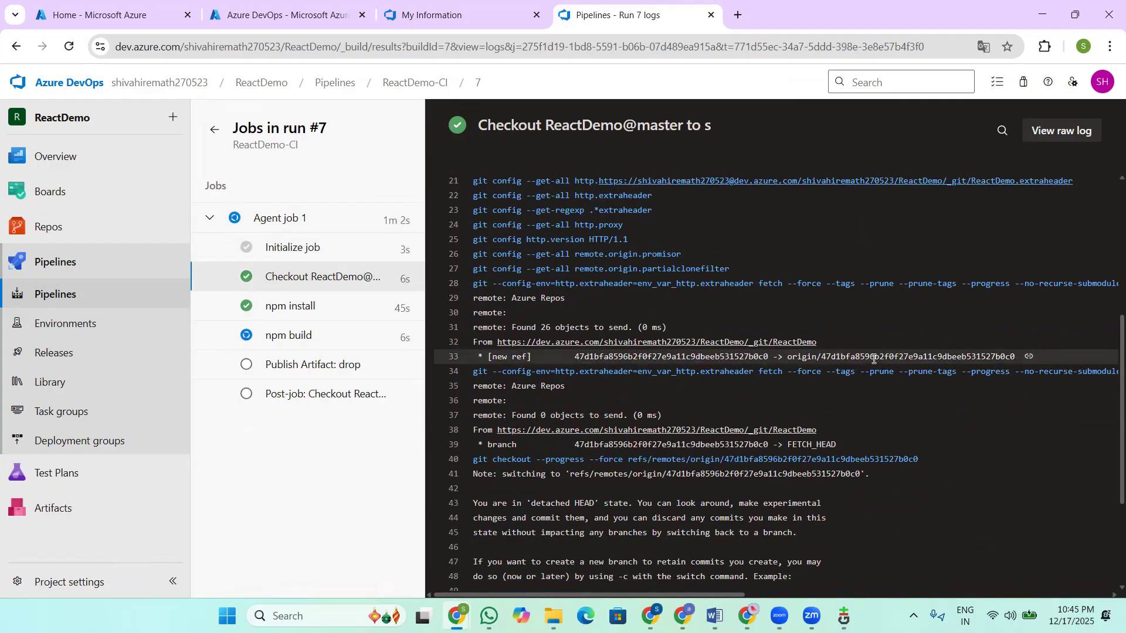
{"action": "scroll", "coordinate": [876, 368], "scroll_direction": "down", "scroll_amount": 3}
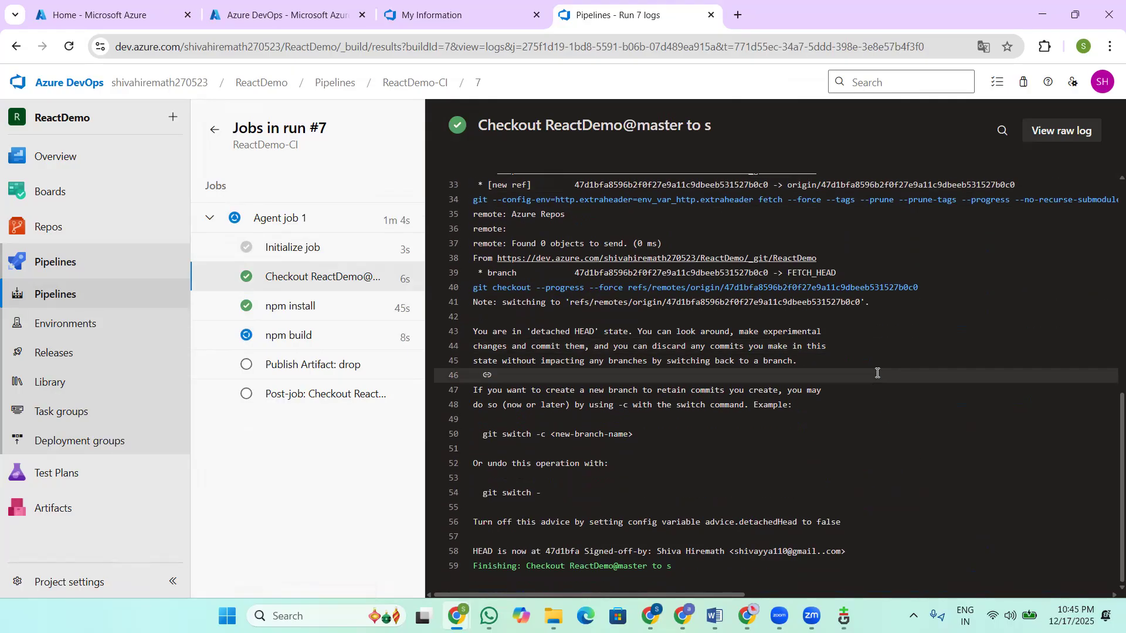
{"action": "scroll", "coordinate": [877, 373], "scroll_direction": "up", "scroll_amount": 7}
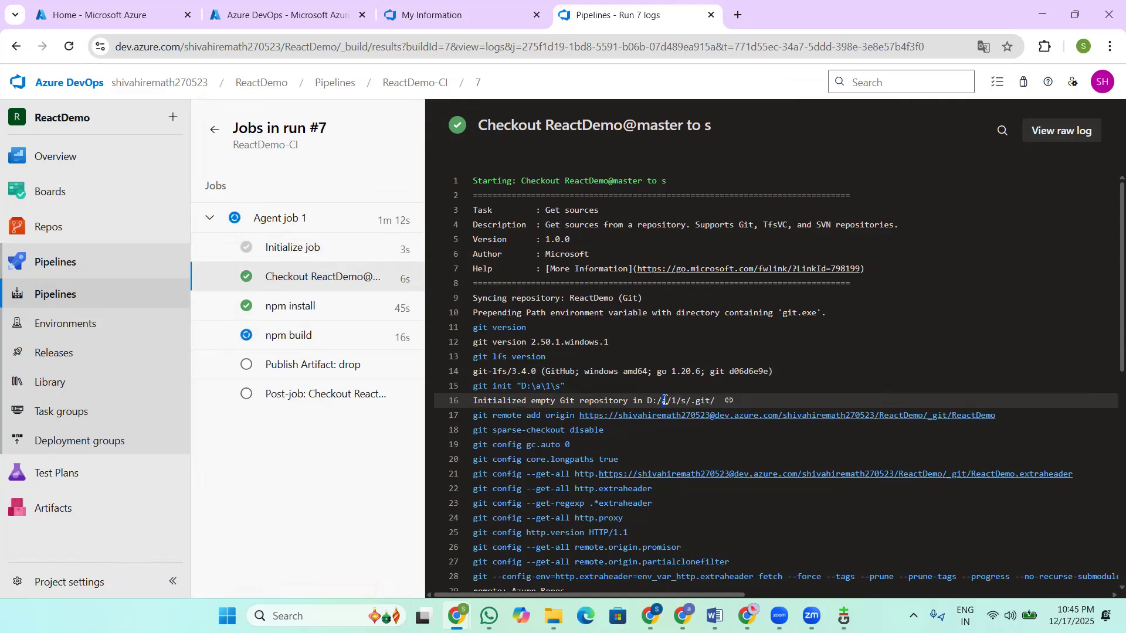
{"action": "double_click", "coordinate": [665, 400]}
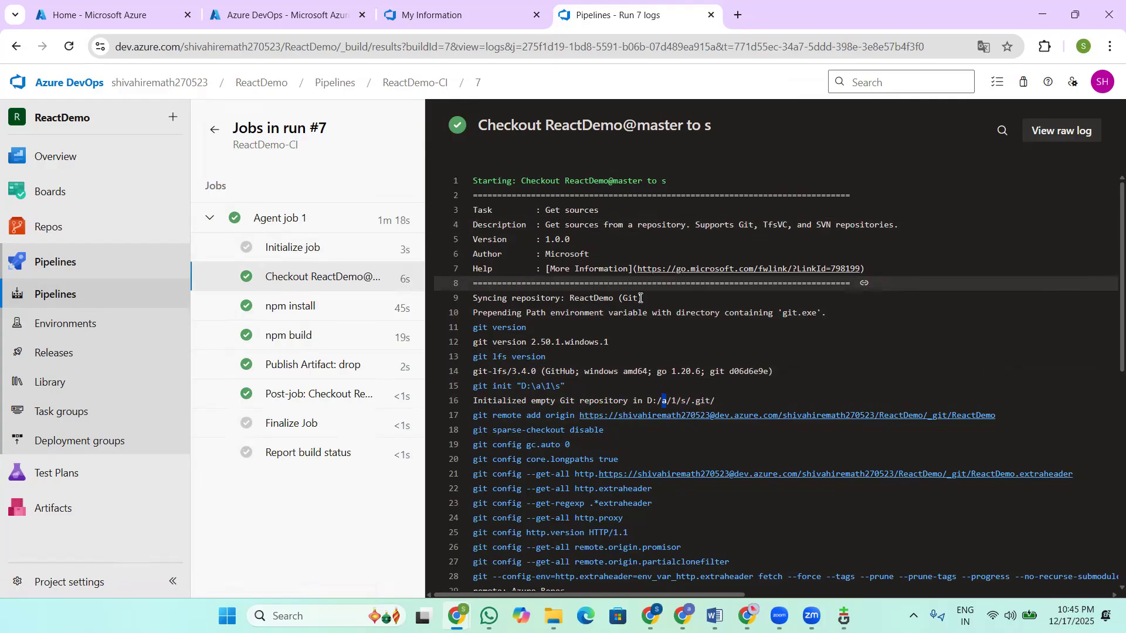
Step: Read the checkout log to its end and compare the repository, branch and folder in its title with the Git repository path
{"action": "scroll", "coordinate": [666, 366], "scroll_direction": "down", "scroll_amount": 3}
{"action": "scroll", "coordinate": [666, 366], "scroll_direction": "down", "scroll_amount": 1}
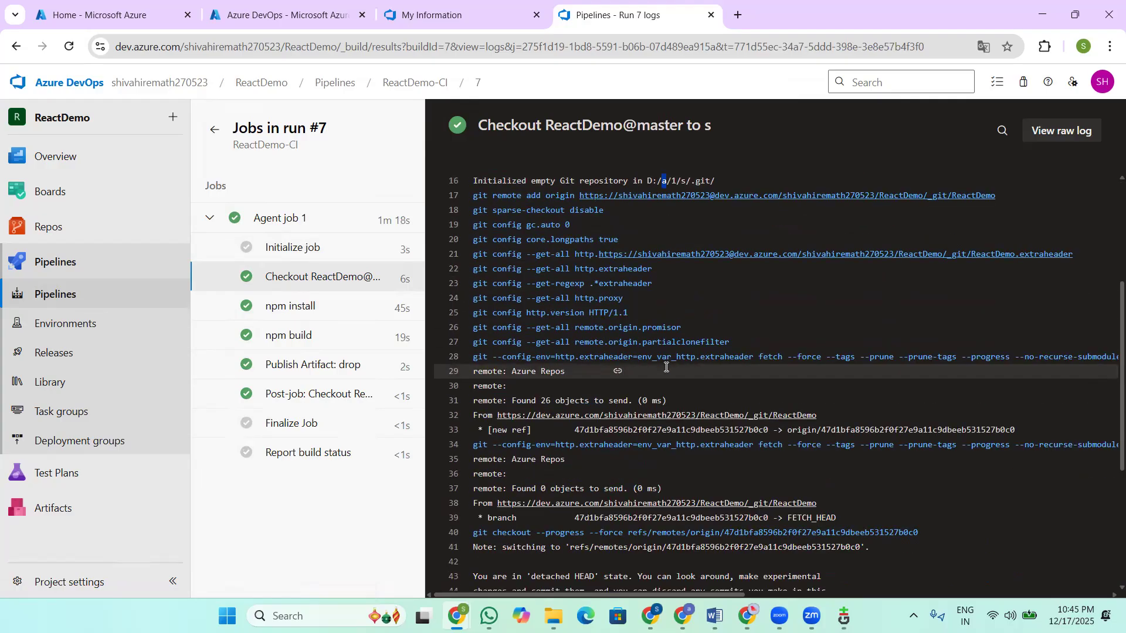
{"action": "scroll", "coordinate": [665, 367], "scroll_direction": "down", "scroll_amount": 5}
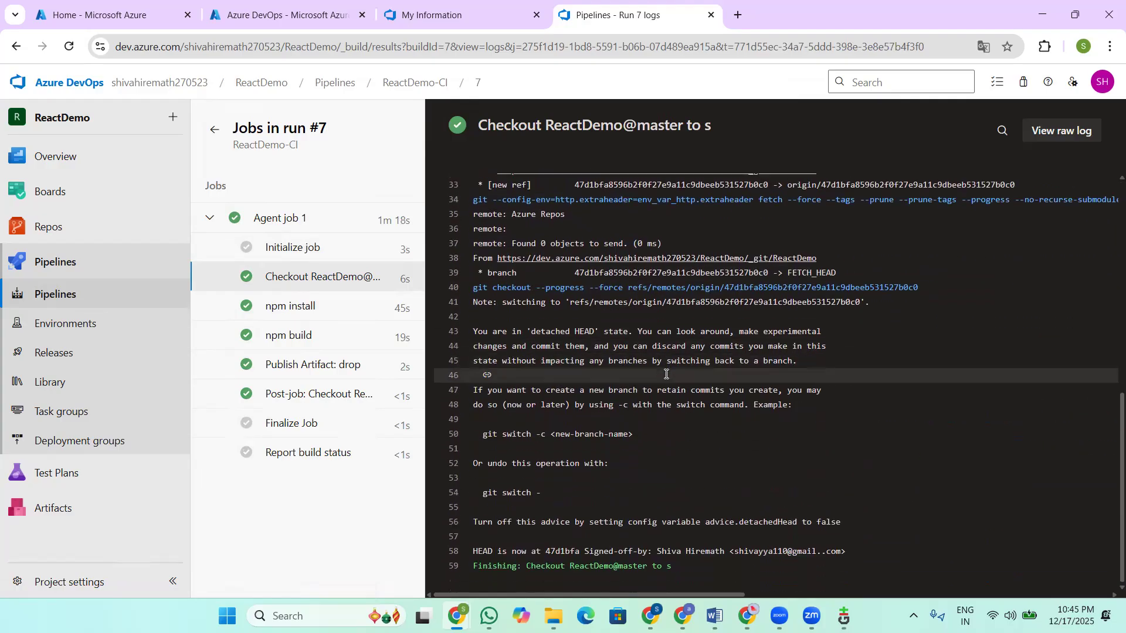
{"action": "scroll", "coordinate": [725, 444], "scroll_direction": "up", "scroll_amount": 2}
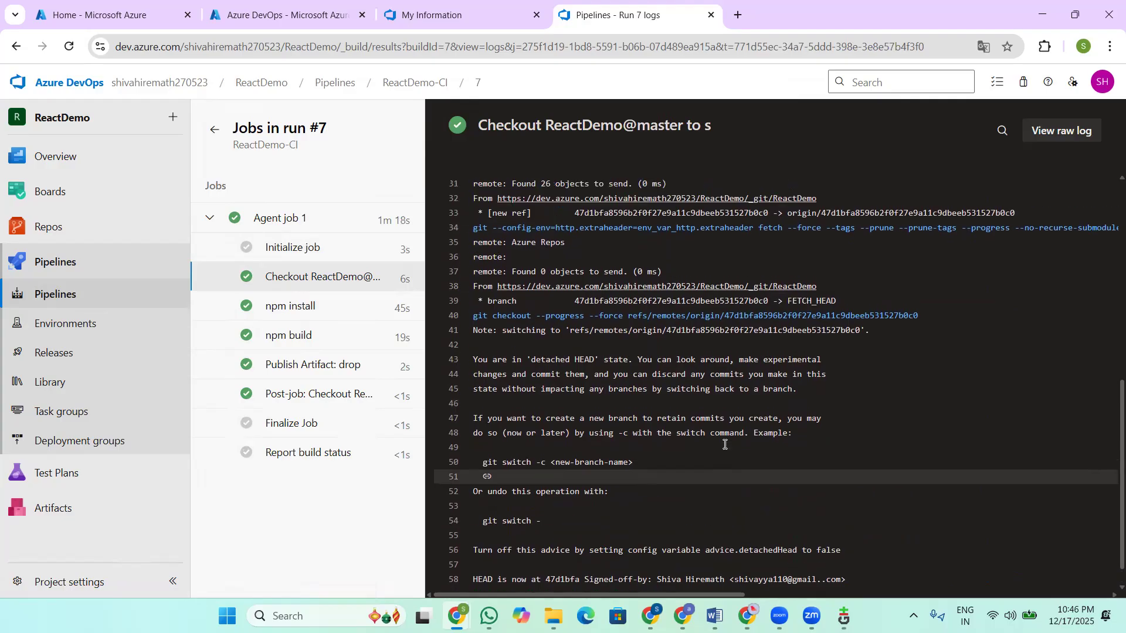
{"action": "scroll", "coordinate": [725, 444], "scroll_direction": "up", "scroll_amount": 9}
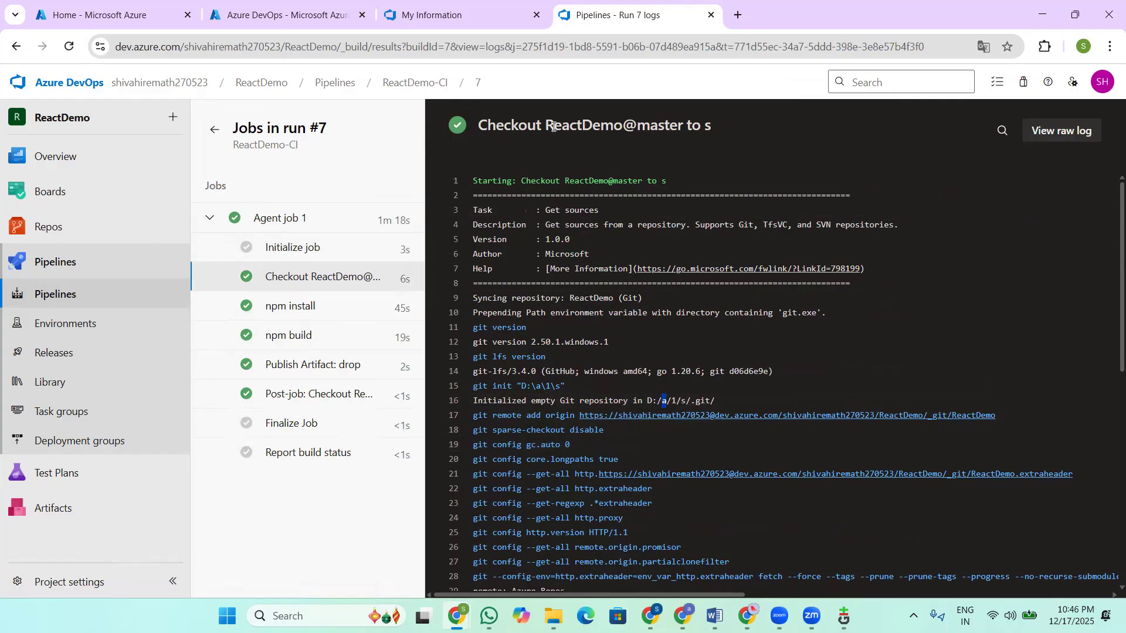
{"action": "left_click_drag", "start_coordinate": [549, 126], "coordinate": [583, 130]}
{"action": "left_click_drag", "start_coordinate": [670, 128], "coordinate": [657, 128]}
{"action": "left_click_drag", "start_coordinate": [702, 127], "coordinate": [715, 132]}
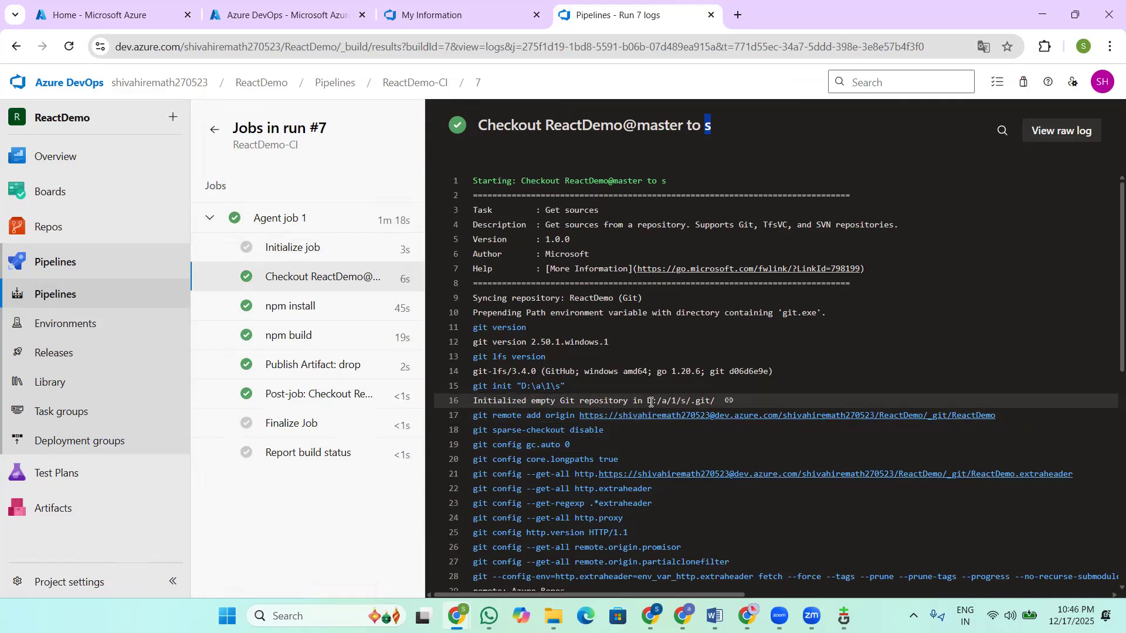
{"action": "left_click_drag", "start_coordinate": [655, 401], "coordinate": [663, 399]}
Step: Reread the checkout log from the git configuration and fetch commands to the finishing line
{"action": "left_click", "coordinate": [290, 306]}
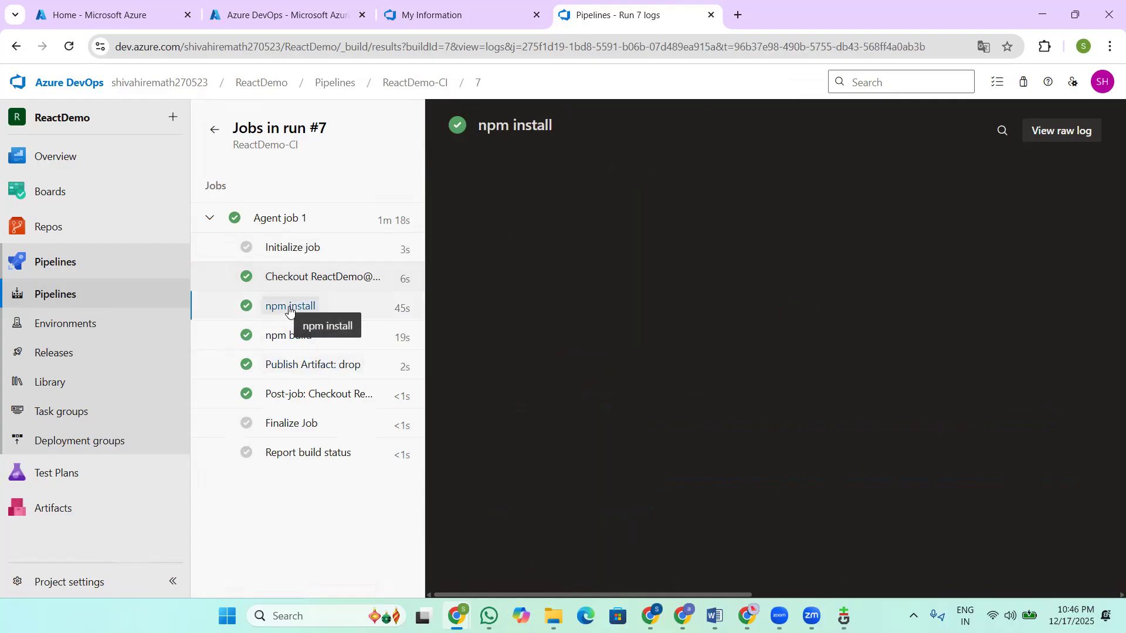
{"action": "left_click", "coordinate": [303, 276]}
{"action": "scroll", "coordinate": [602, 371], "scroll_direction": "down", "scroll_amount": 5}
{"action": "scroll", "coordinate": [601, 372], "scroll_direction": "up", "scroll_amount": 5}
{"action": "scroll", "coordinate": [601, 371], "scroll_direction": "down", "scroll_amount": 8}
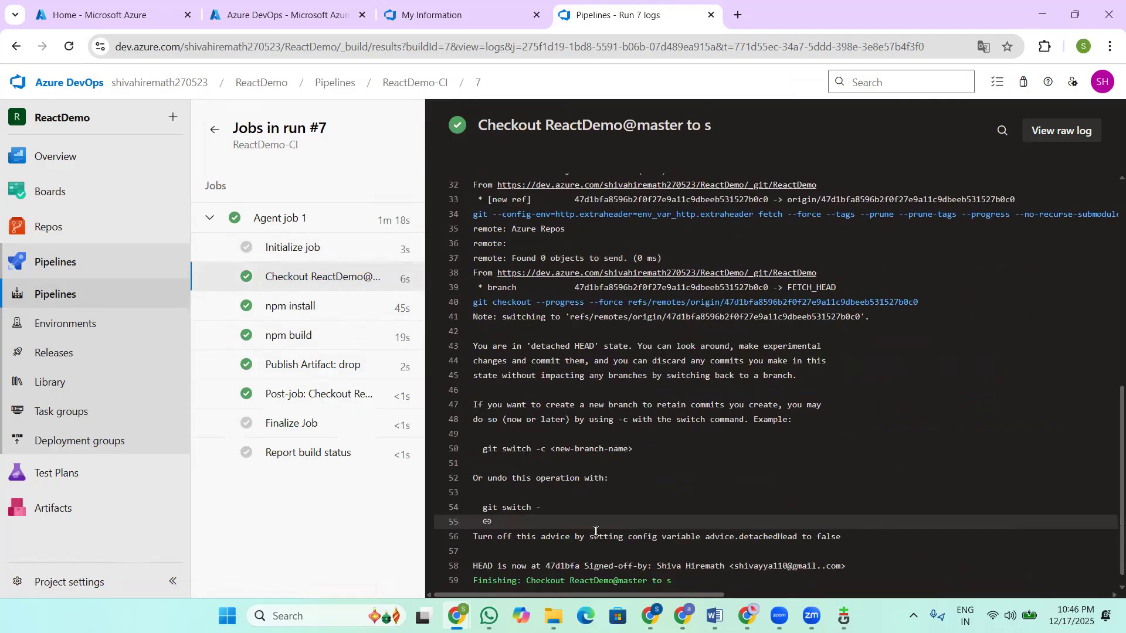
{"action": "scroll", "coordinate": [596, 531], "scroll_direction": "up", "scroll_amount": 8}
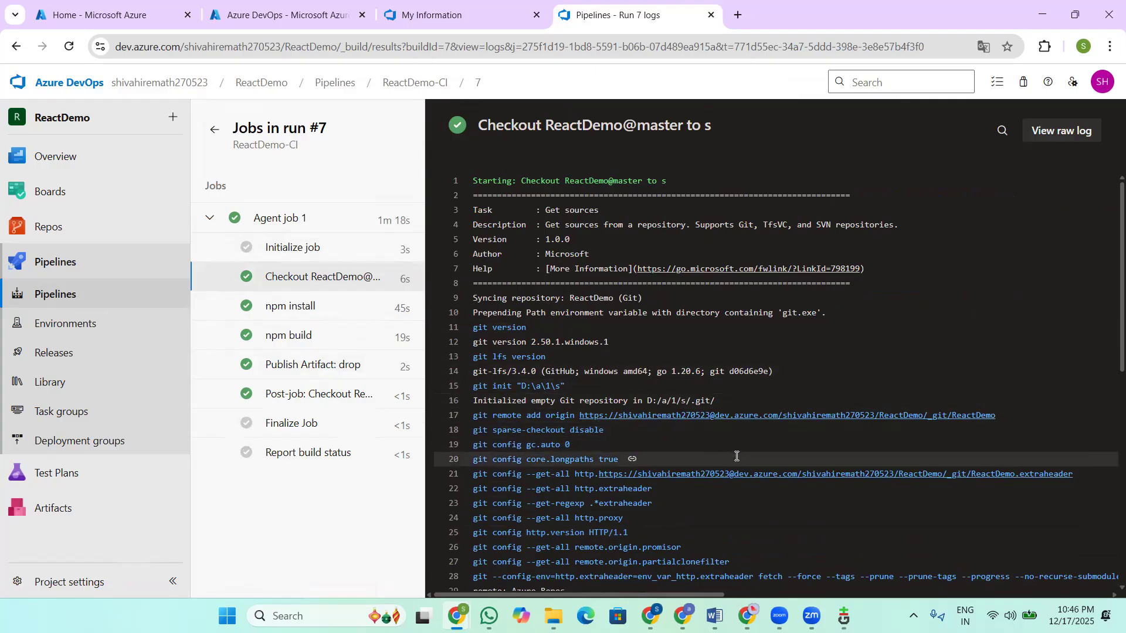
{"action": "scroll", "coordinate": [736, 456], "scroll_direction": "down", "scroll_amount": 4}
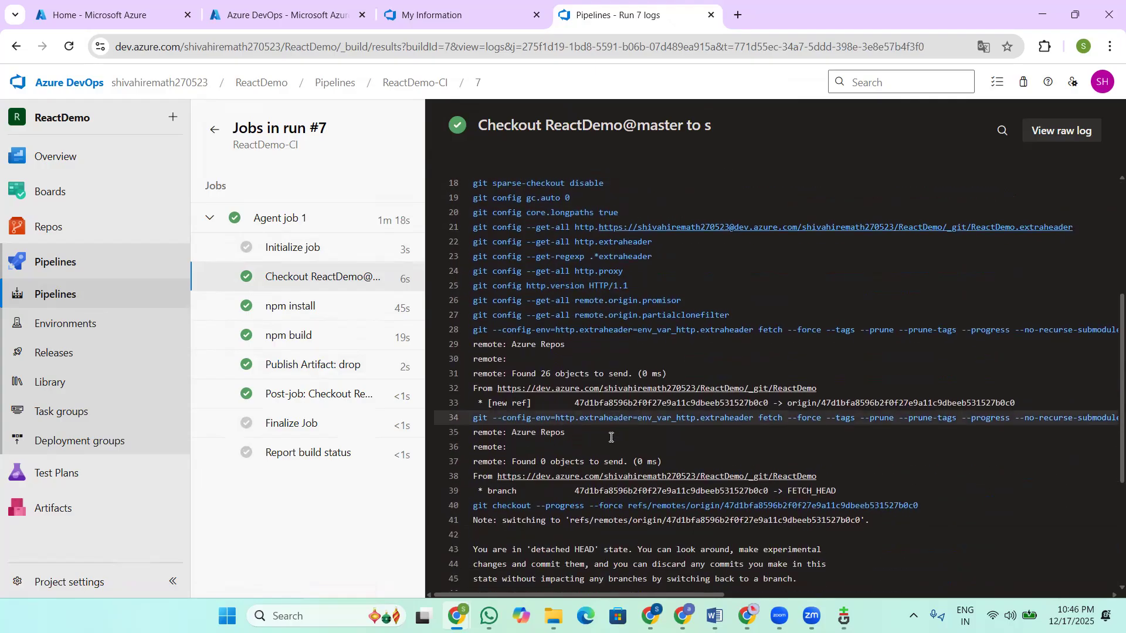
{"action": "scroll", "coordinate": [610, 438], "scroll_direction": "down", "scroll_amount": 1}
{"action": "scroll", "coordinate": [738, 423], "scroll_direction": "down", "scroll_amount": 1}
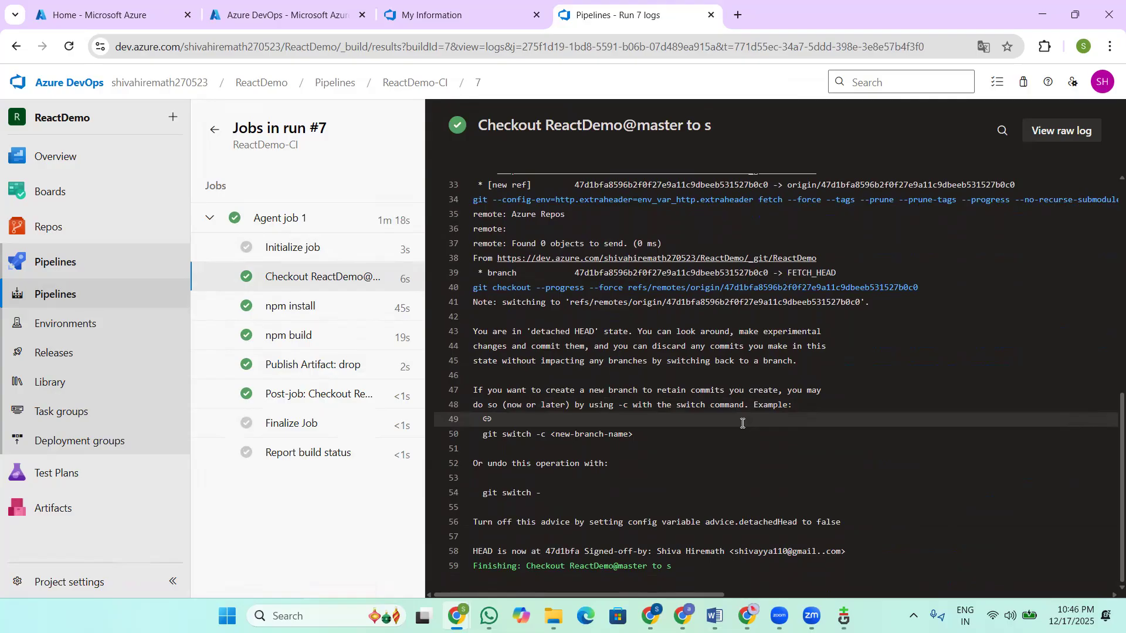
Step: Read the npm install log, including its userconfig path and package warnings, and open the npm build log
{"action": "left_click", "coordinate": [276, 311]}
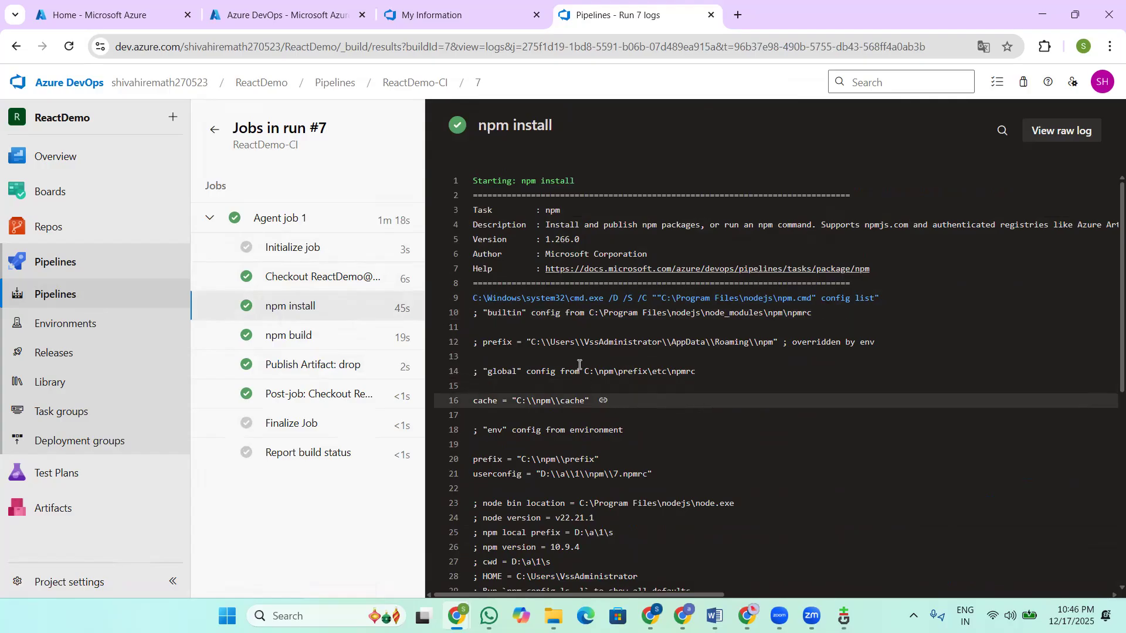
{"action": "left_click_drag", "start_coordinate": [513, 183], "coordinate": [575, 182]}
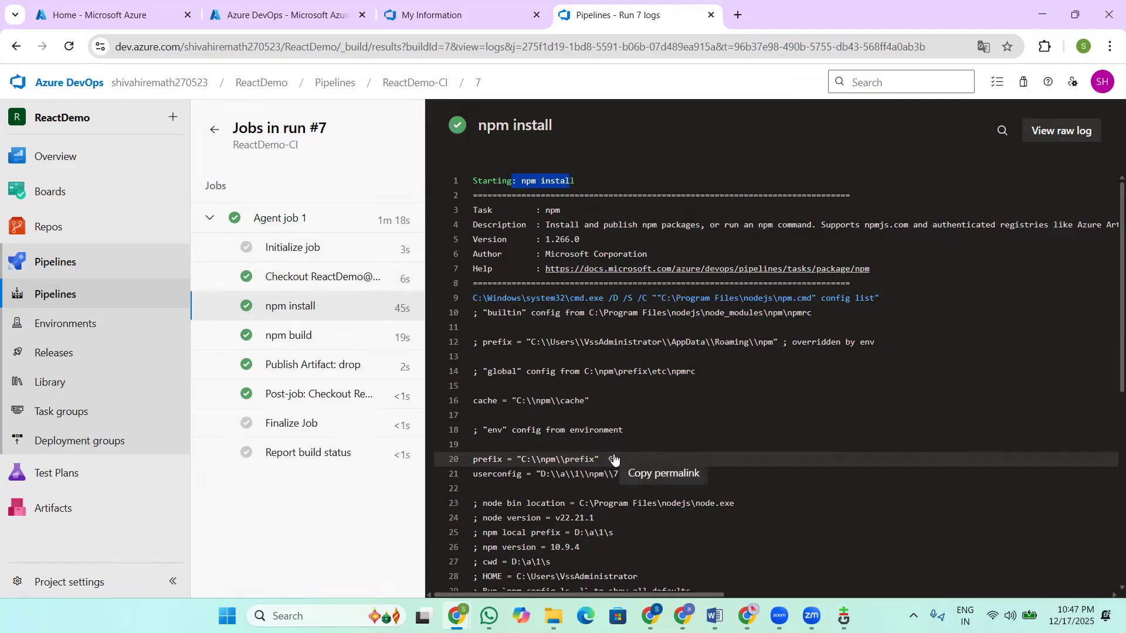
{"action": "scroll", "coordinate": [741, 462], "scroll_direction": "down", "scroll_amount": 1}
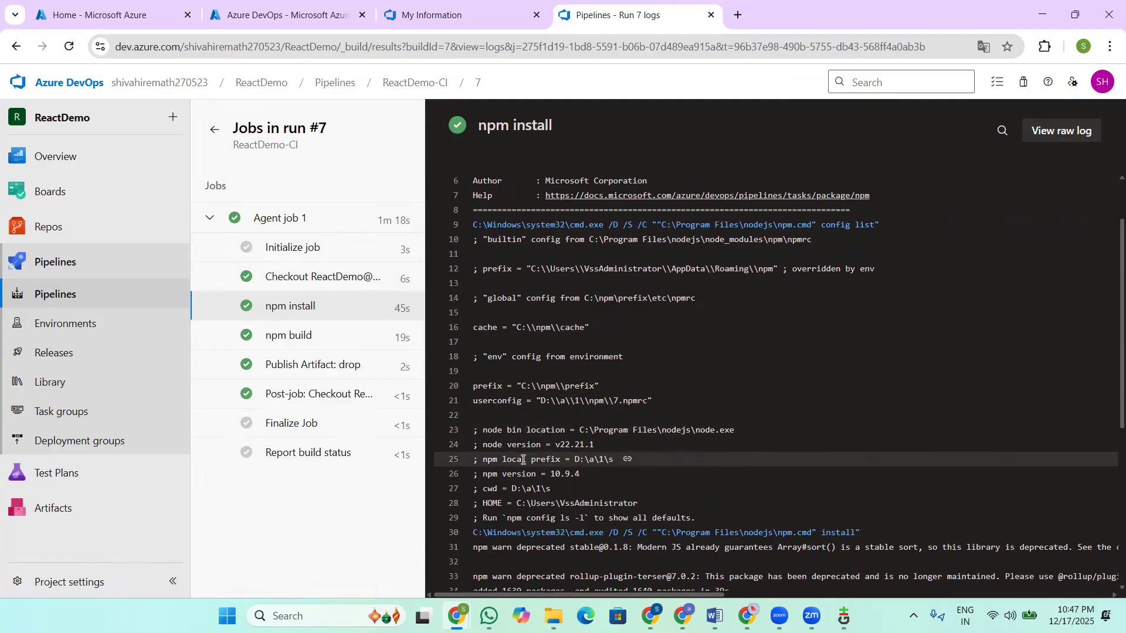
{"action": "left_click_drag", "start_coordinate": [539, 402], "coordinate": [577, 402]}
{"action": "scroll", "coordinate": [661, 454], "scroll_direction": "down", "scroll_amount": 2}
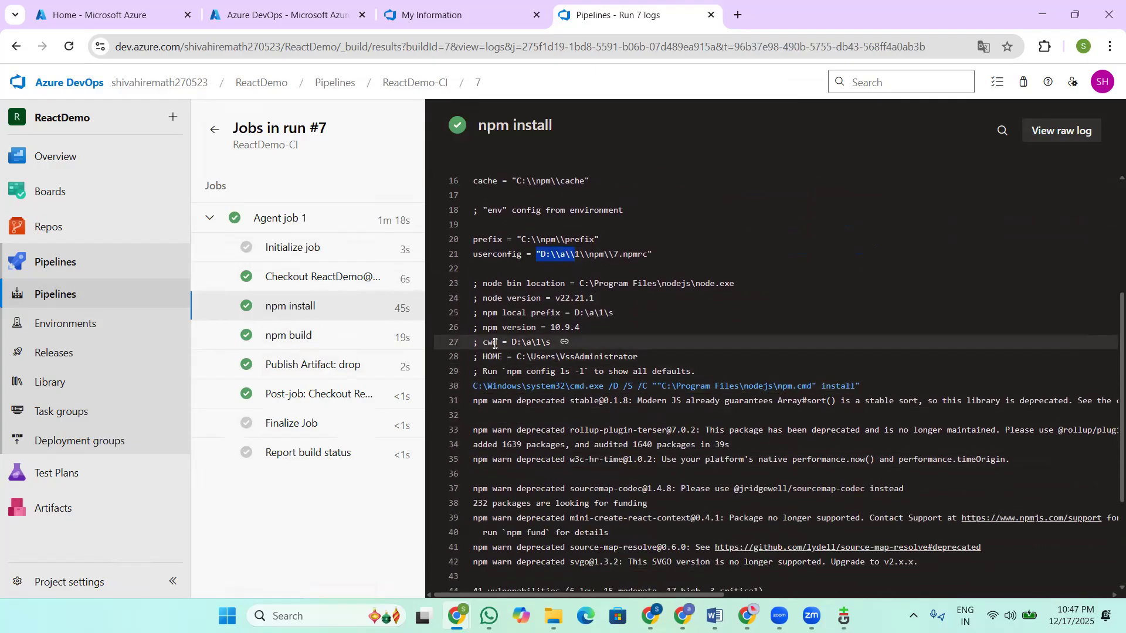
{"action": "left_click", "coordinate": [297, 335]}
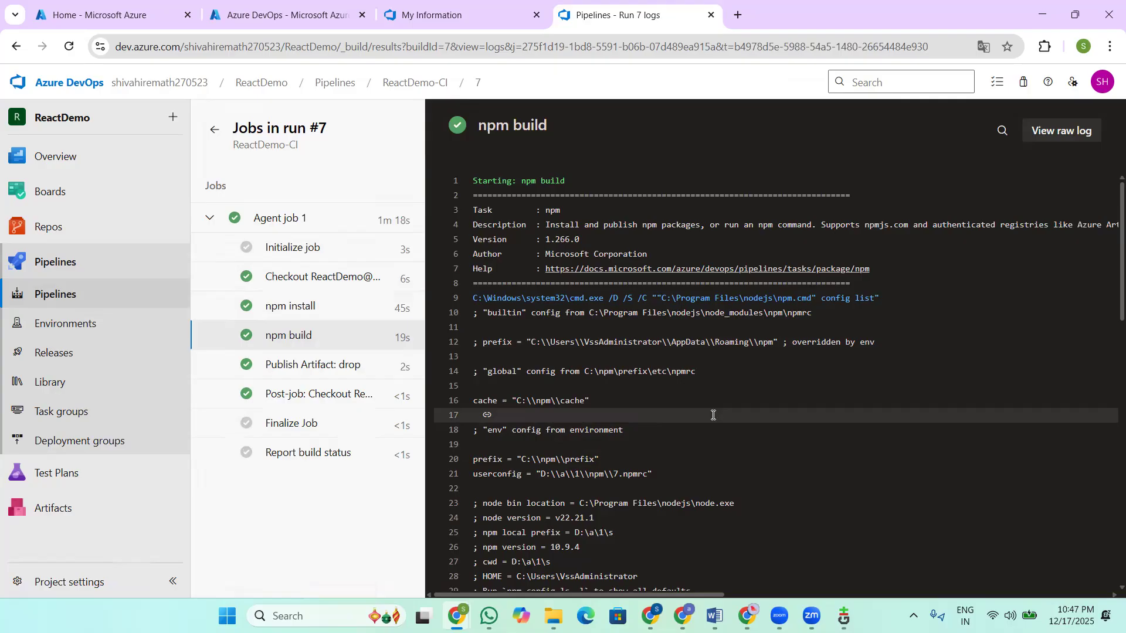
Step: Open the ReactDemo project from the refreshed Azure DevOps organizations page with the signed-in account and show its repository files
{"action": "left_click", "coordinate": [474, 19]}
{"action": "scroll", "coordinate": [502, 339], "scroll_direction": "down", "scroll_amount": 6}
{"action": "scroll", "coordinate": [500, 329], "scroll_direction": "up", "scroll_amount": 6}
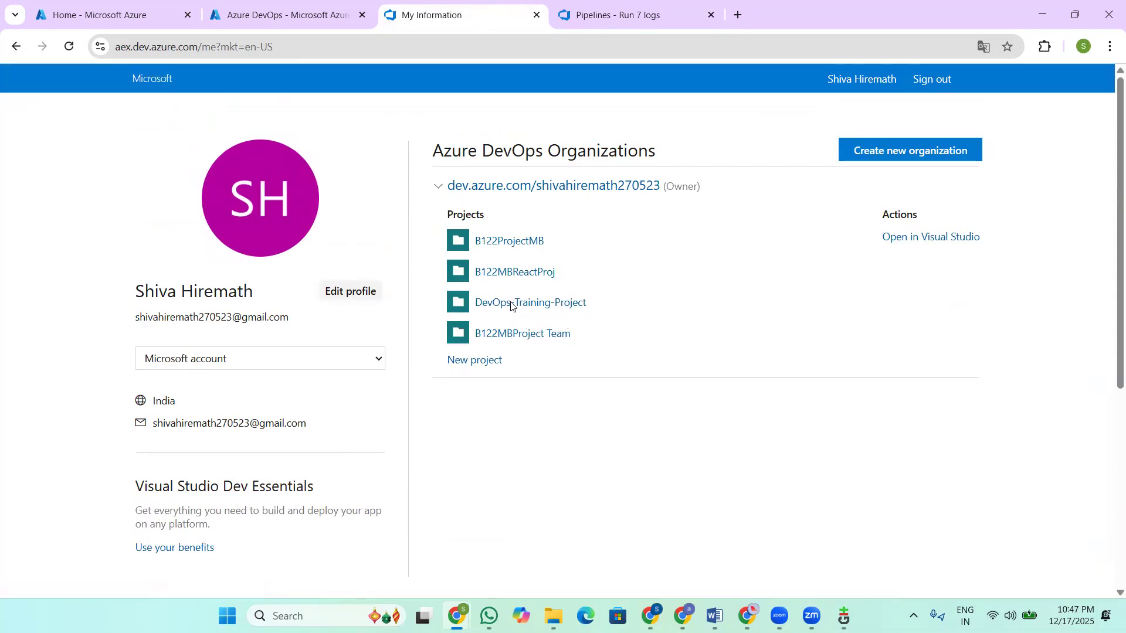
{"action": "left_click", "coordinate": [69, 48]}
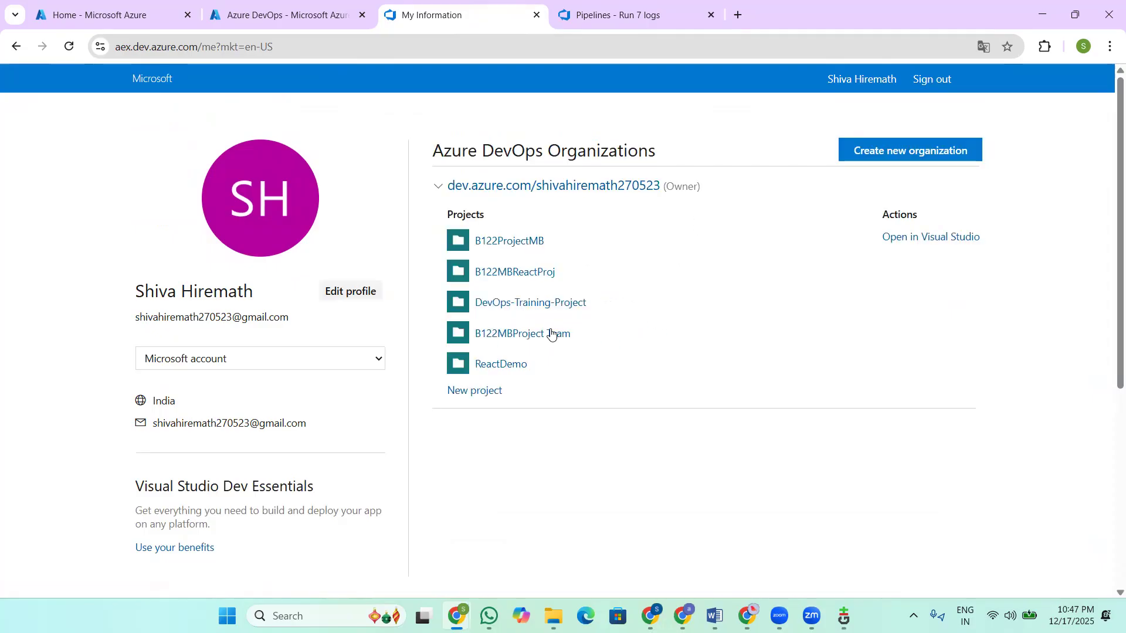
{"action": "left_click", "coordinate": [490, 365]}
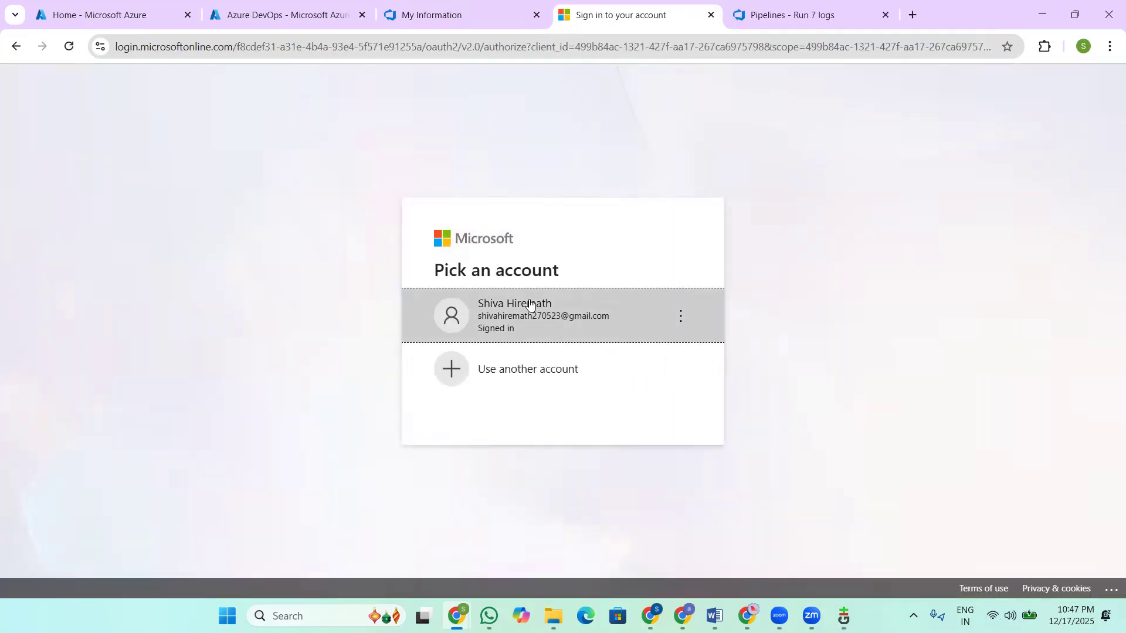
{"action": "left_click", "coordinate": [536, 303]}
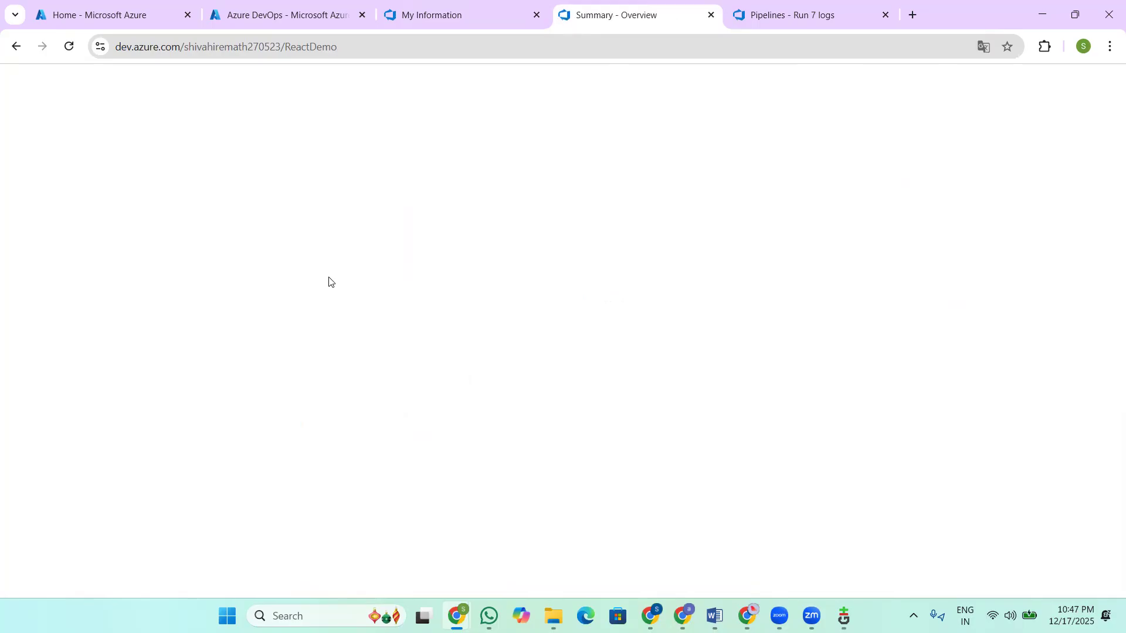
{"action": "left_click", "coordinate": [49, 315]}
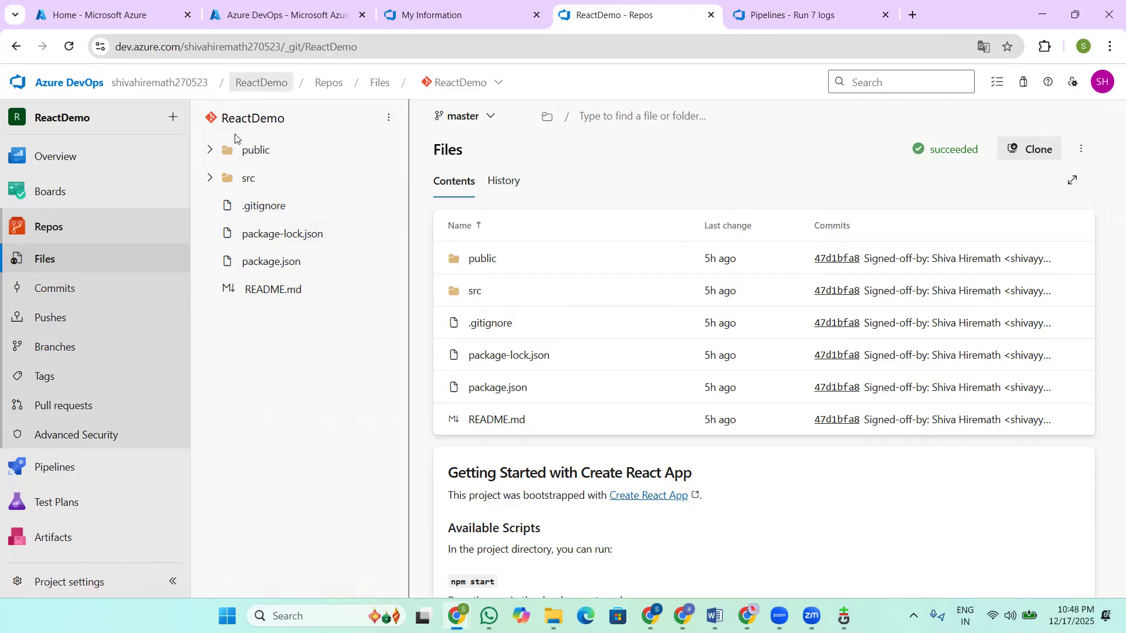
{"action": "mouse_move", "coordinate": [553, 616]}
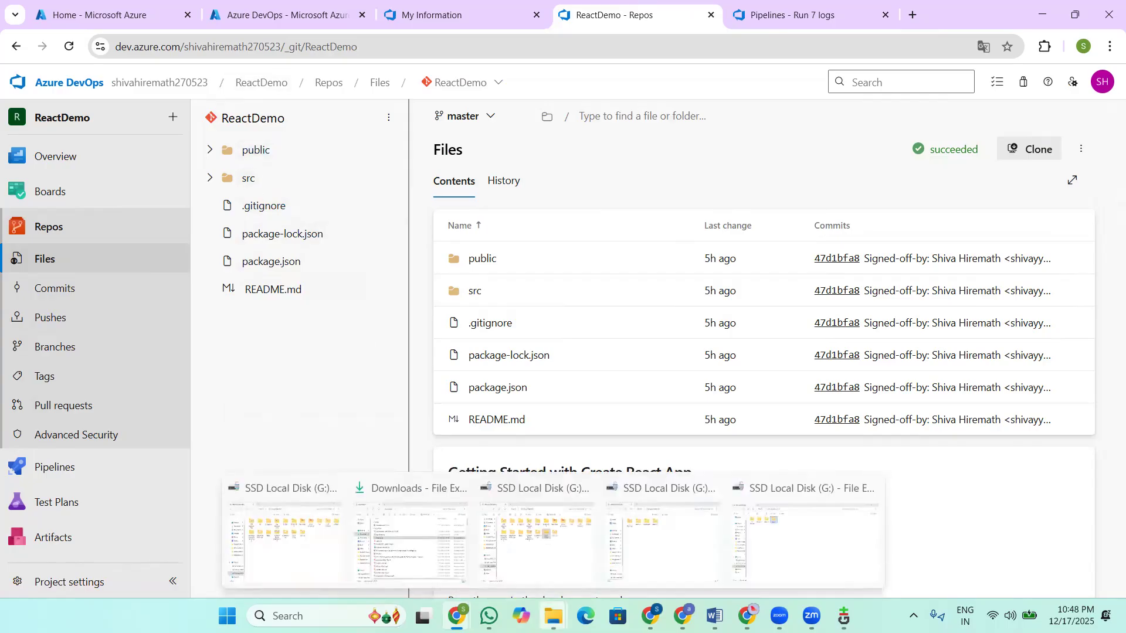
{"action": "left_click", "coordinate": [774, 548]}
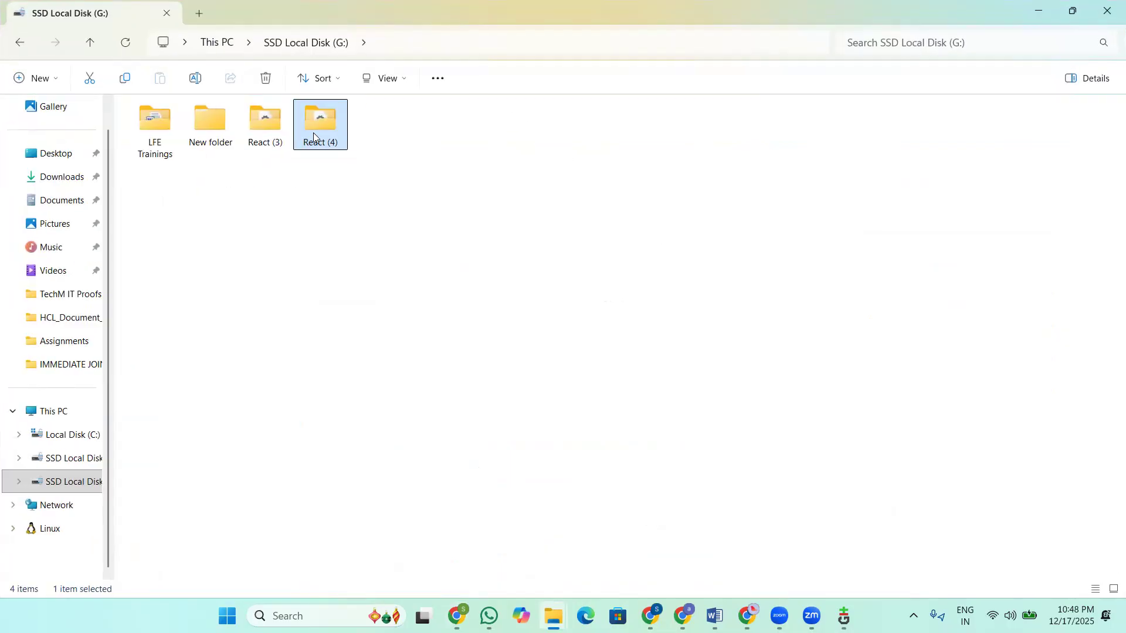
{"action": "right_click", "coordinate": [313, 133]}
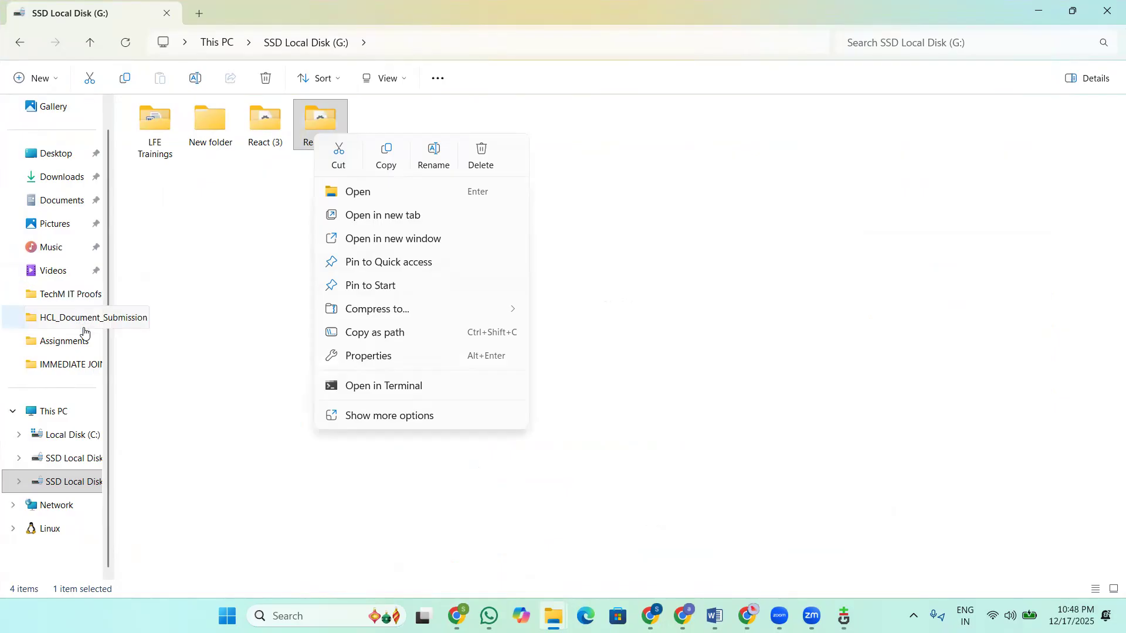
{"action": "left_click_drag", "start_coordinate": [109, 156], "coordinate": [81, 453]}
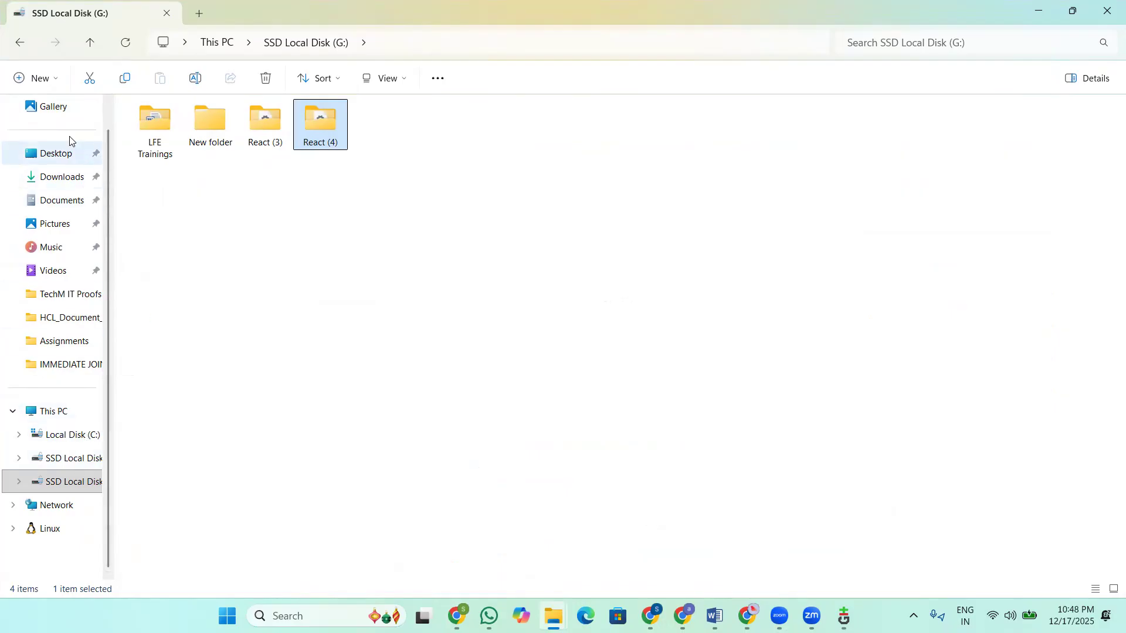
{"action": "left_click", "coordinate": [47, 109]}
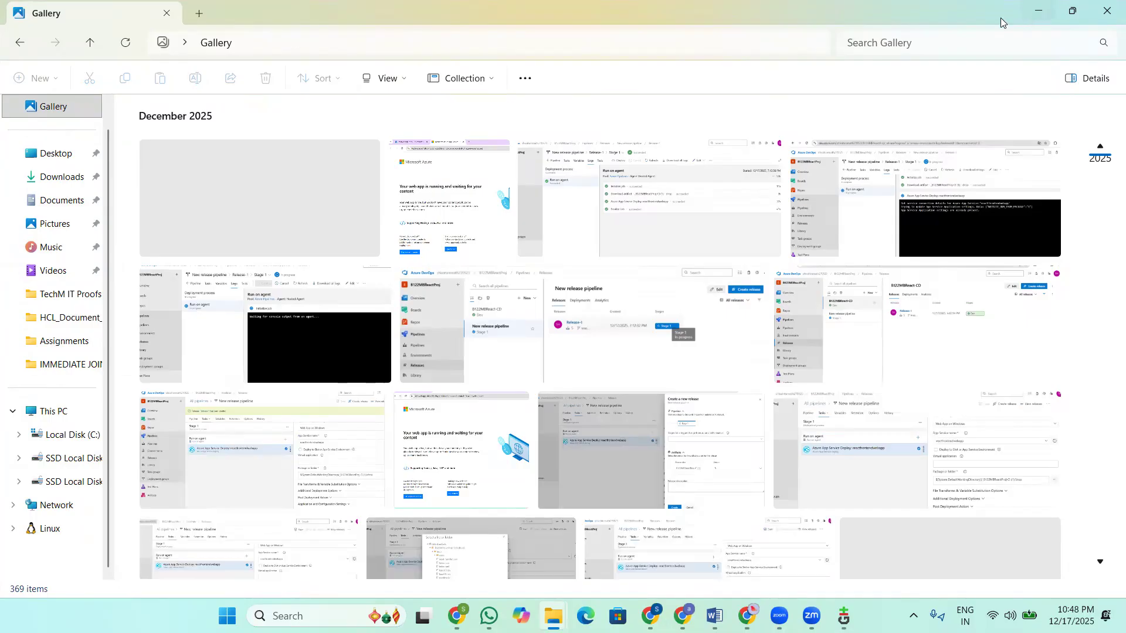
{"action": "double_click", "coordinate": [1000, 18]}
{"action": "left_click", "coordinate": [721, 97]}
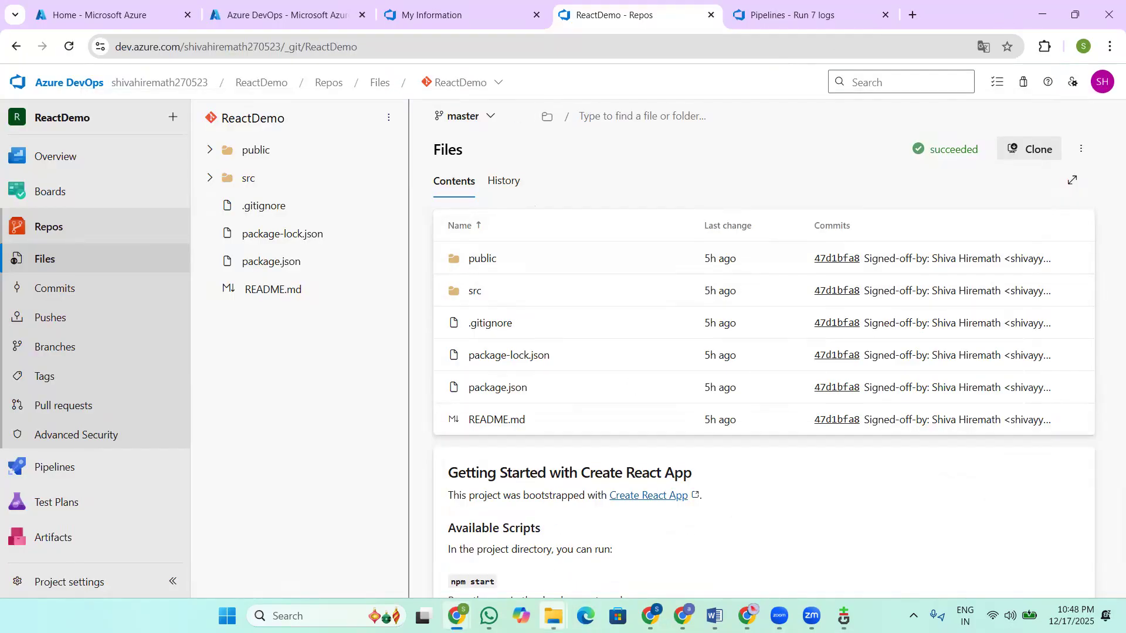
Step: Switch to File Explorer and check the size of the React (4) folder on the G: drive in its properties
{"action": "mouse_move", "coordinate": [552, 616]}
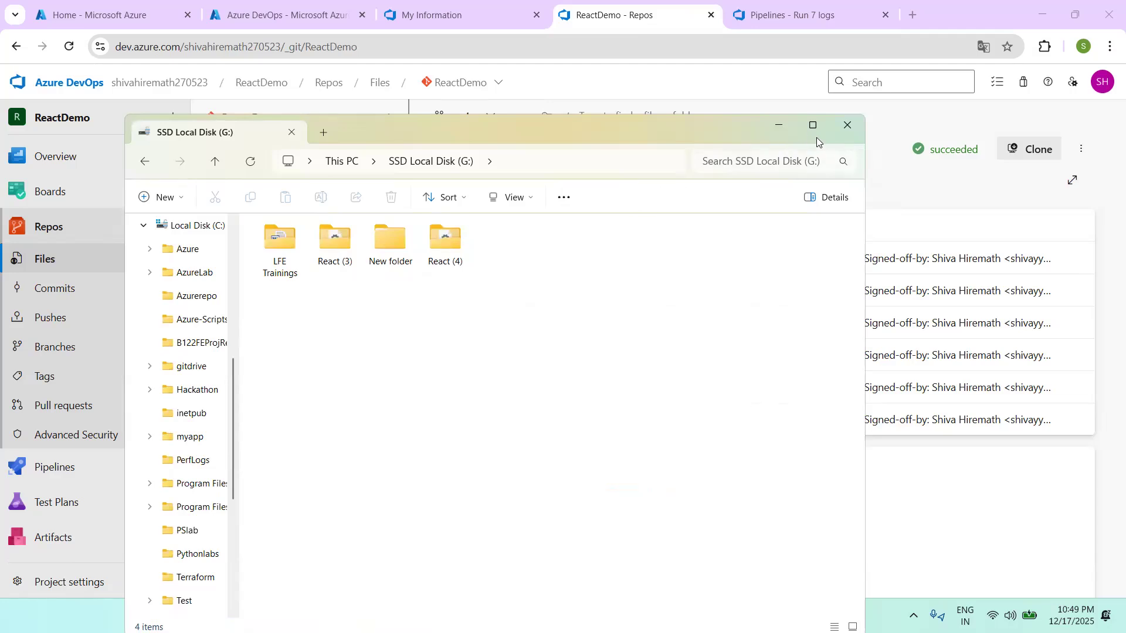
{"action": "left_click", "coordinate": [812, 126]}
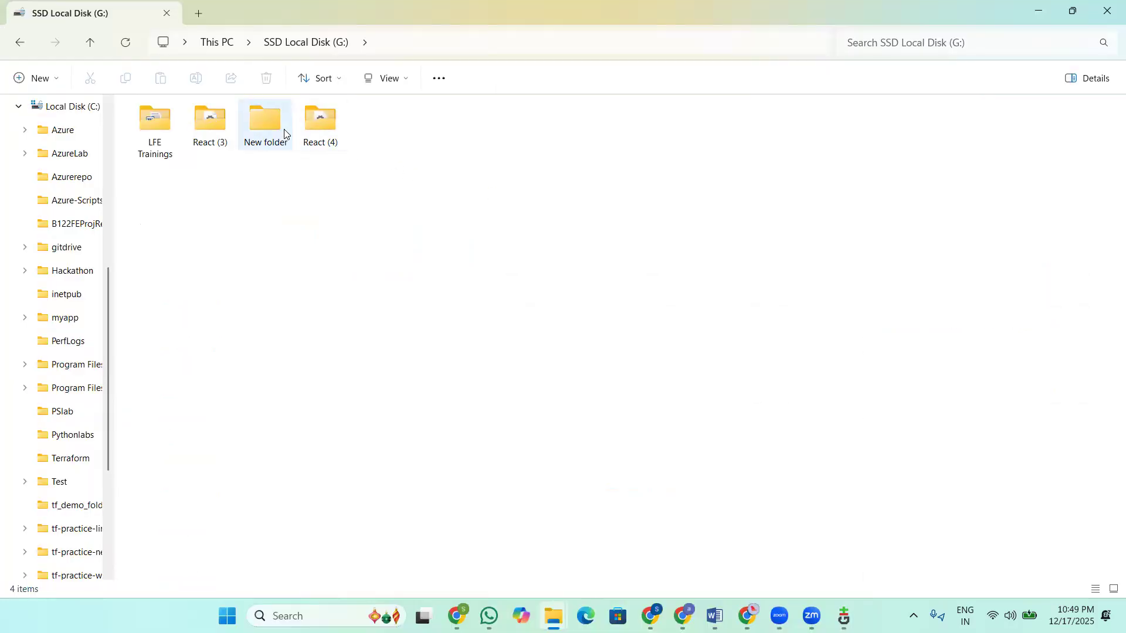
{"action": "right_click", "coordinate": [309, 132]}
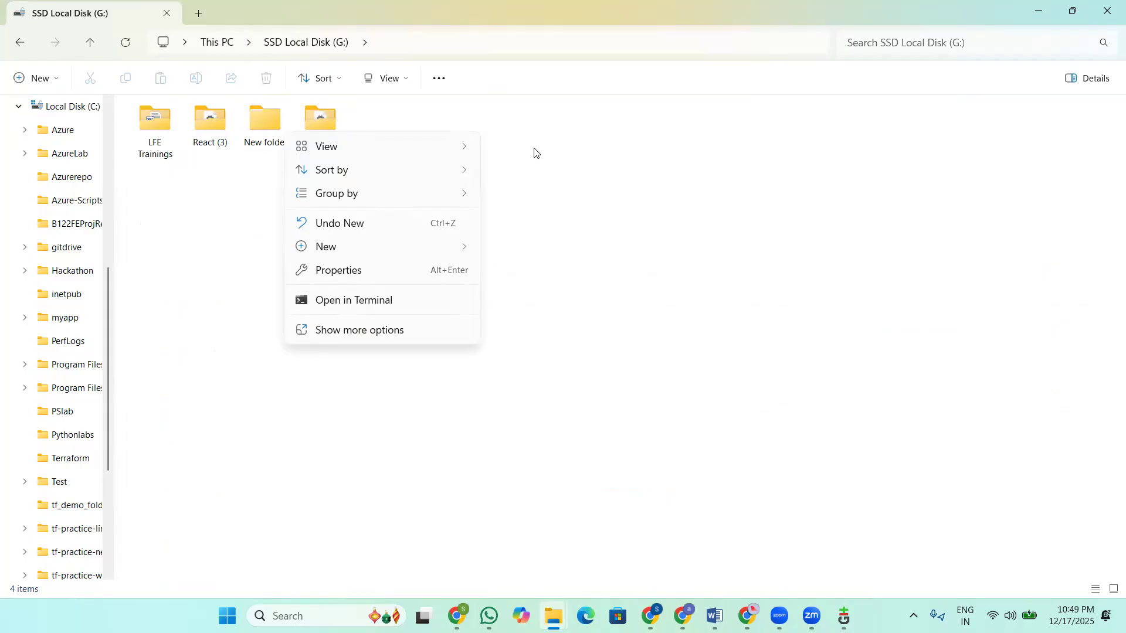
{"action": "left_click", "coordinate": [534, 152]}
{"action": "left_click", "coordinate": [310, 132]}
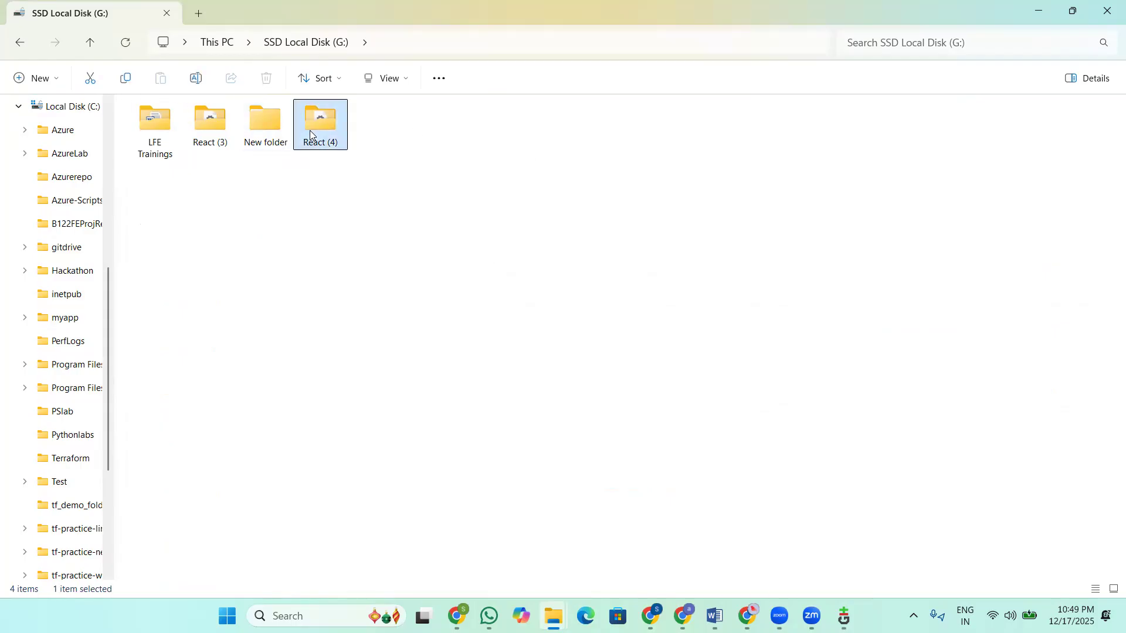
{"action": "right_click", "coordinate": [309, 130]}
{"action": "left_click", "coordinate": [365, 412]}
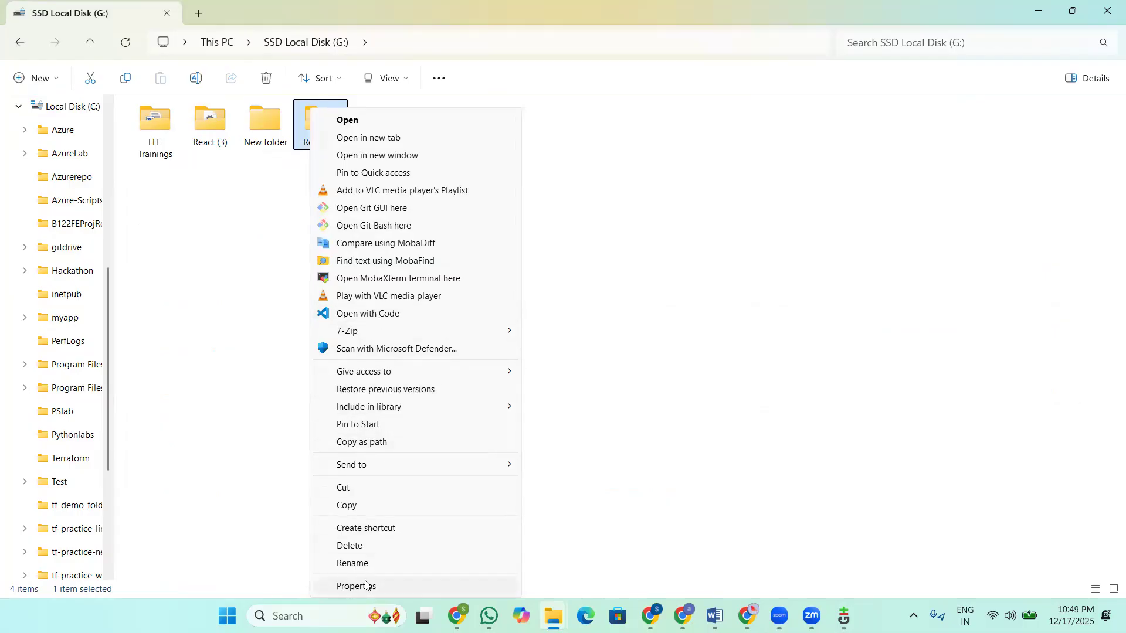
{"action": "left_click", "coordinate": [365, 585]}
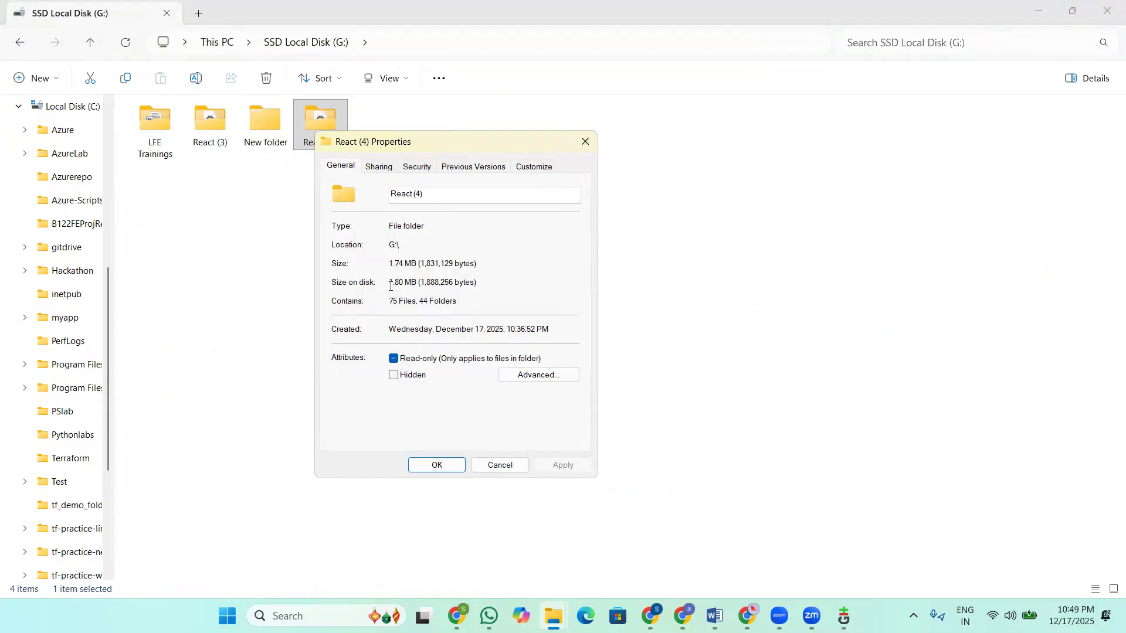
{"action": "left_click", "coordinate": [585, 141]}
Step: Look through the contents of the React (4) folder, return to the G: drive and minimize File Explorer
{"action": "double_click", "coordinate": [330, 144]}
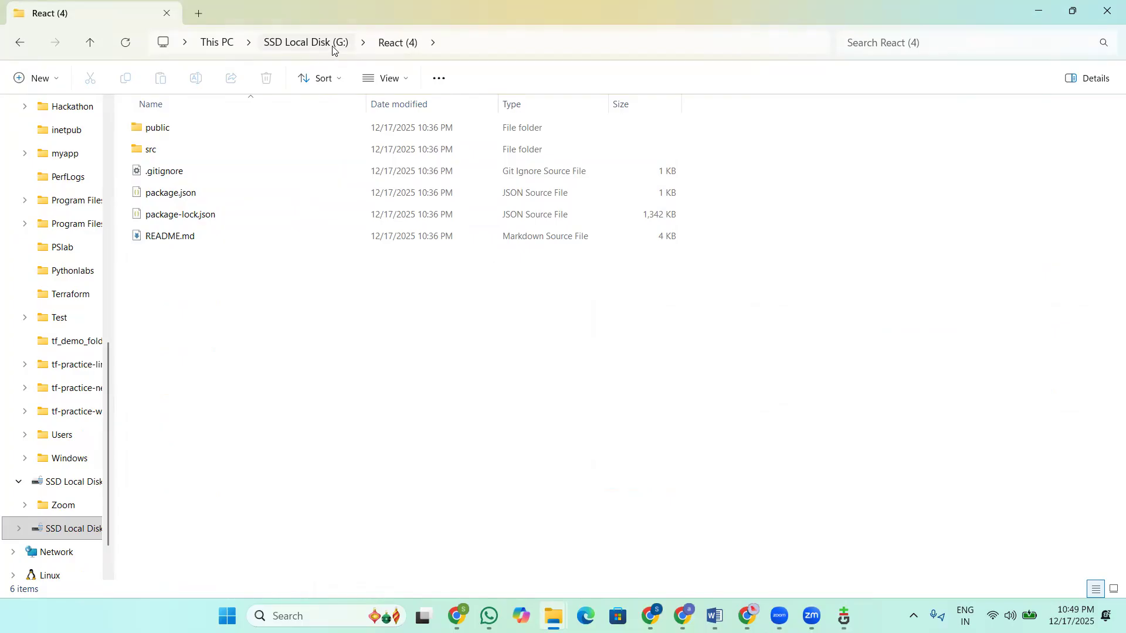
{"action": "left_click", "coordinate": [315, 43]}
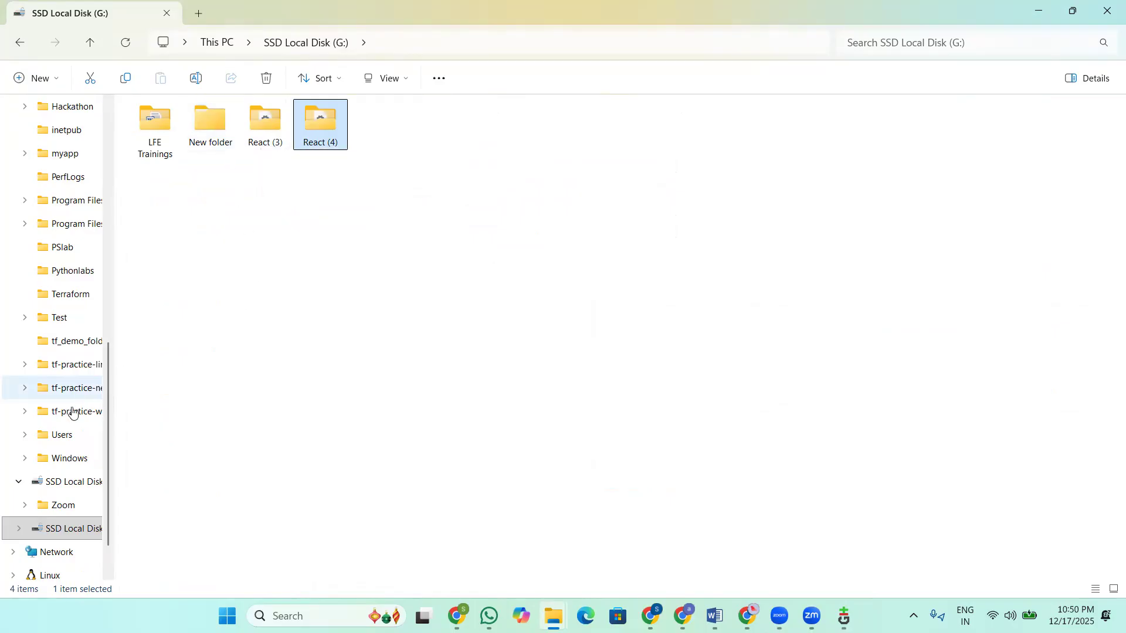
{"action": "scroll", "coordinate": [70, 415], "scroll_direction": "up", "scroll_amount": 5}
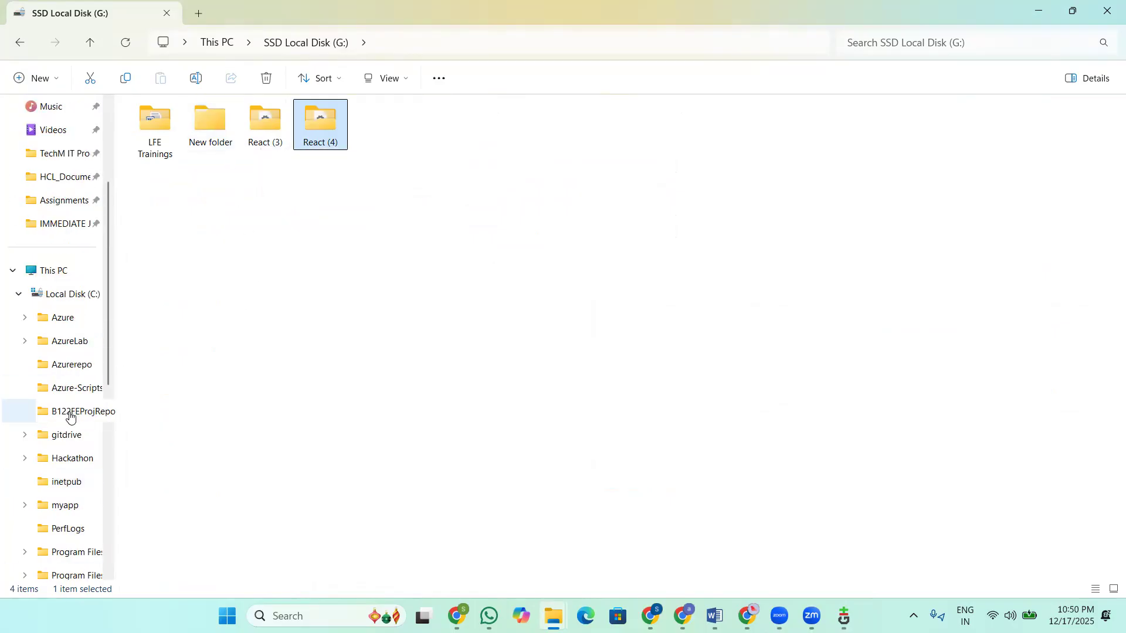
{"action": "scroll", "coordinate": [71, 415], "scroll_direction": "down", "scroll_amount": 6}
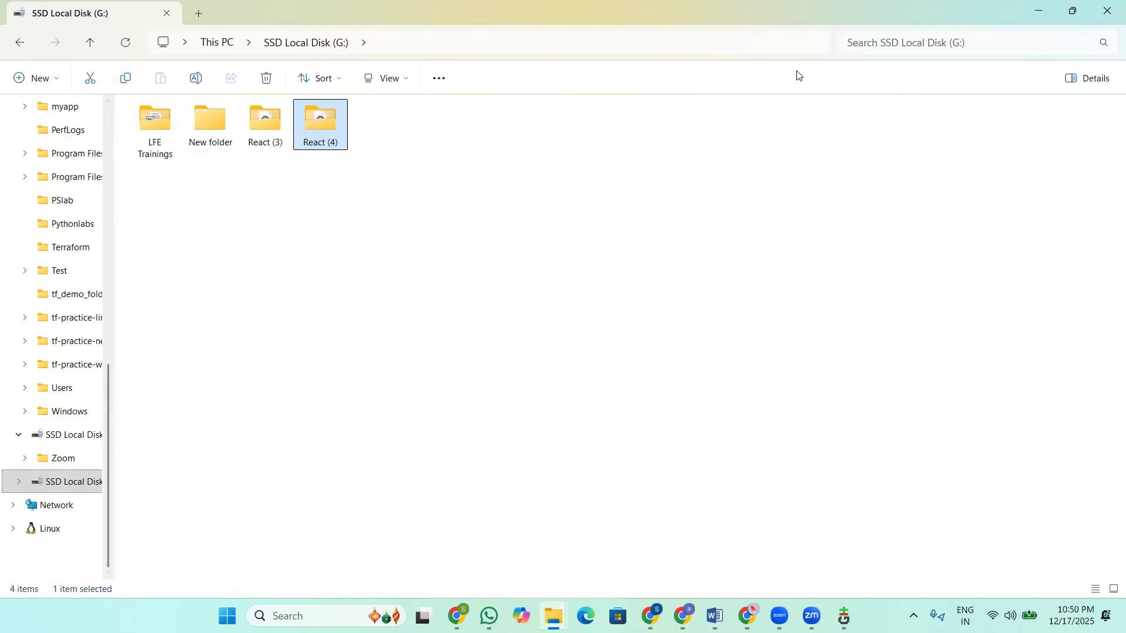
{"action": "left_click", "coordinate": [1034, 12]}
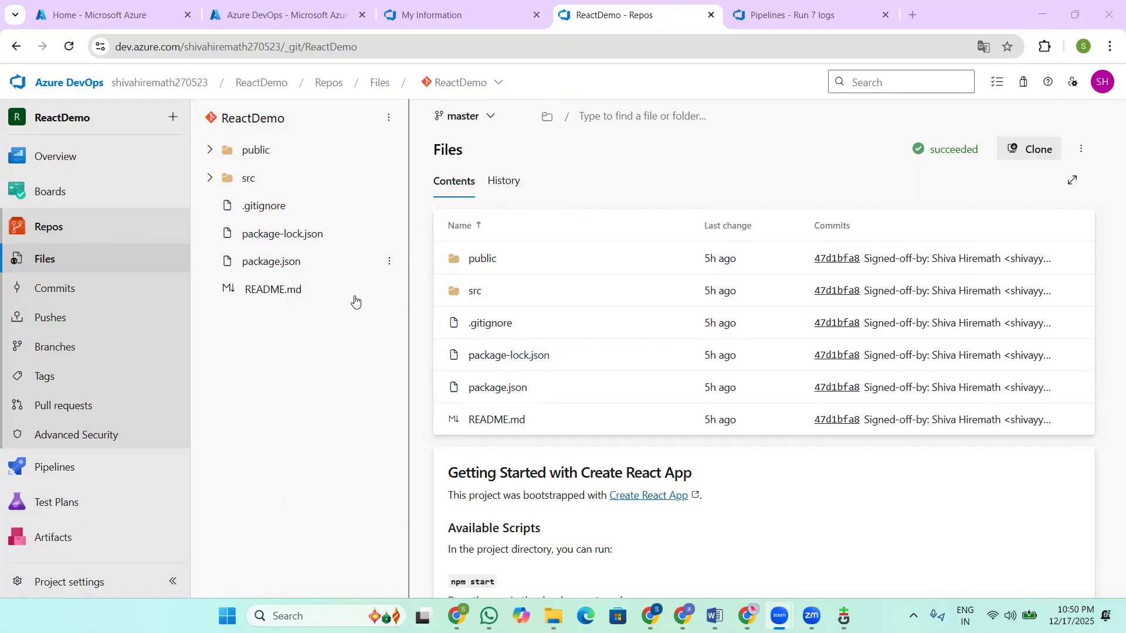
Step: Open run #7 of the ReactDemo-CI pipeline and show the summary of its Agent job 1
{"action": "scroll", "coordinate": [530, 405], "scroll_direction": "down", "scroll_amount": 3}
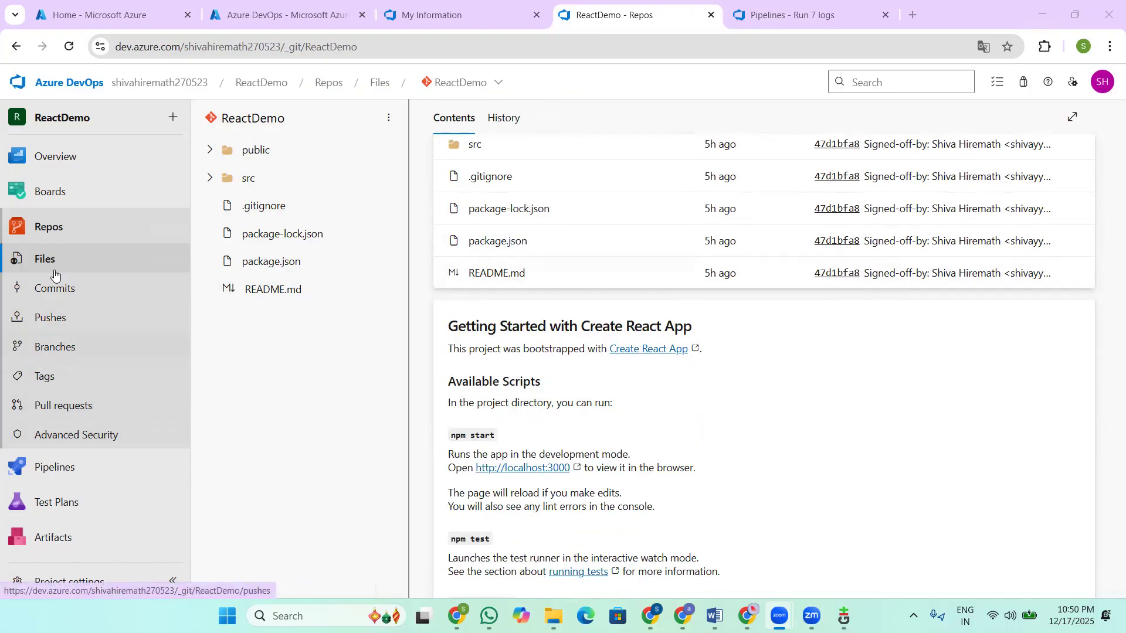
{"action": "left_click", "coordinate": [68, 477]}
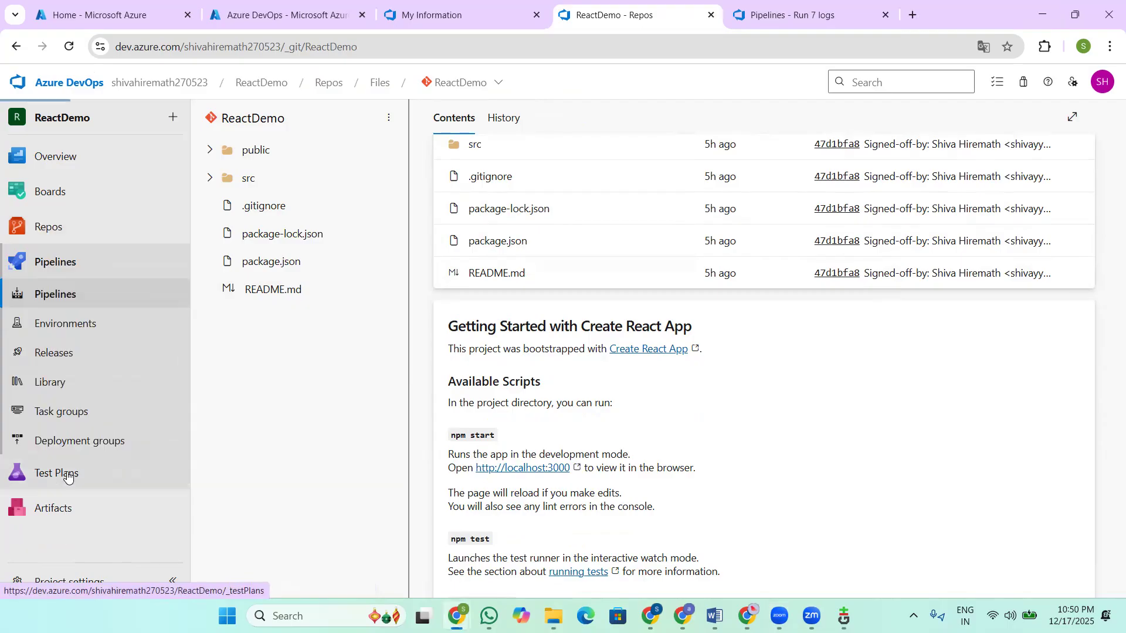
{"action": "left_click", "coordinate": [293, 289]}
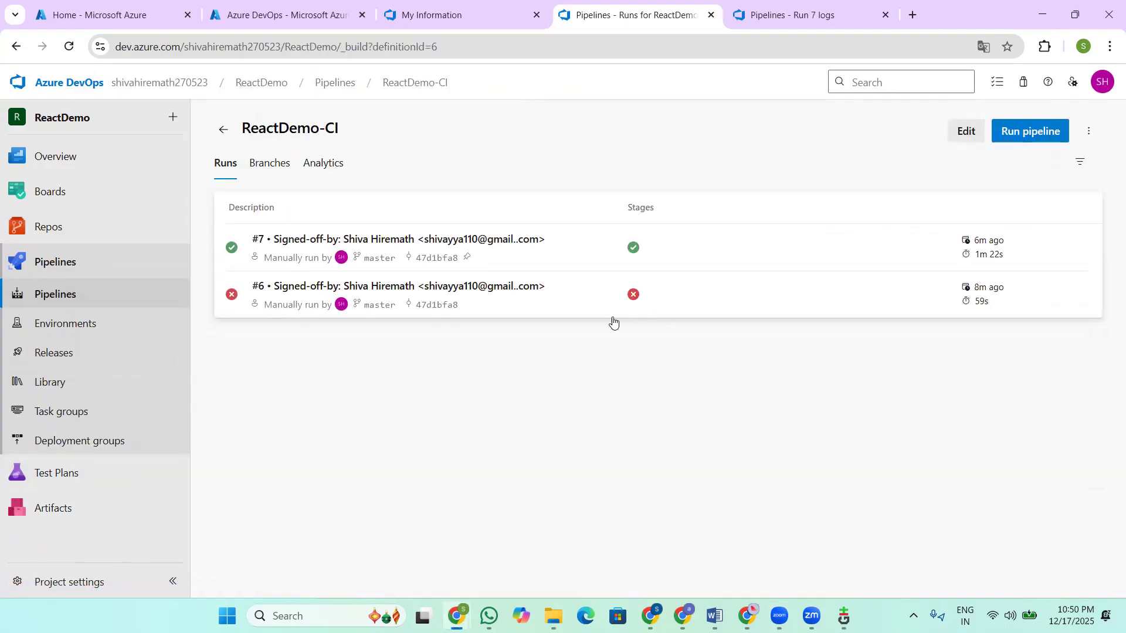
{"action": "left_click", "coordinate": [456, 239]}
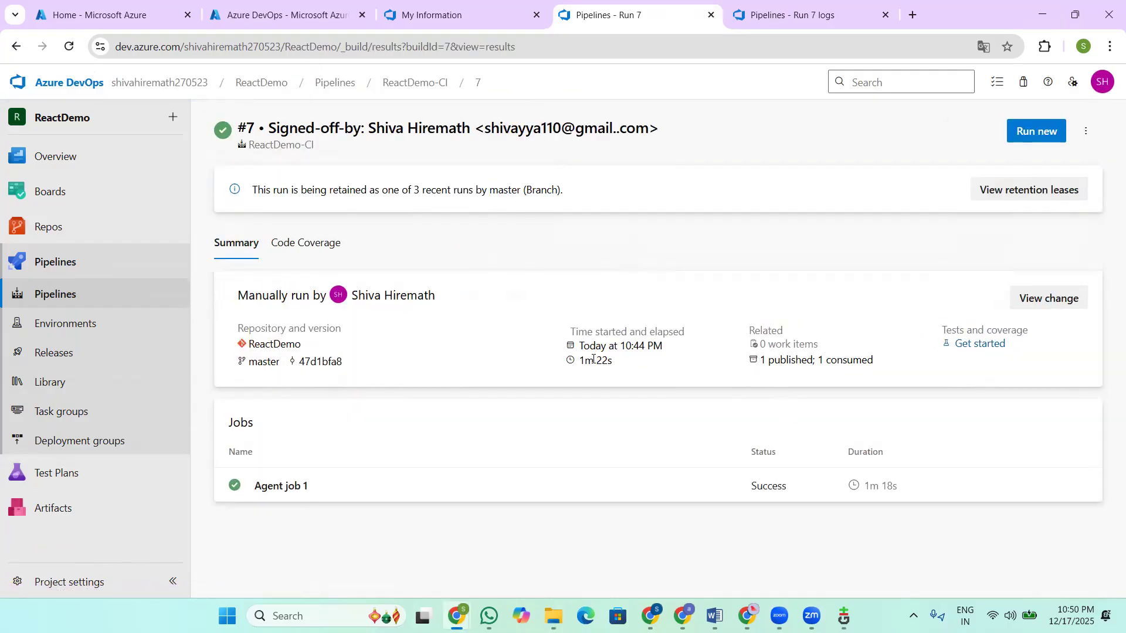
{"action": "left_click", "coordinate": [280, 488]}
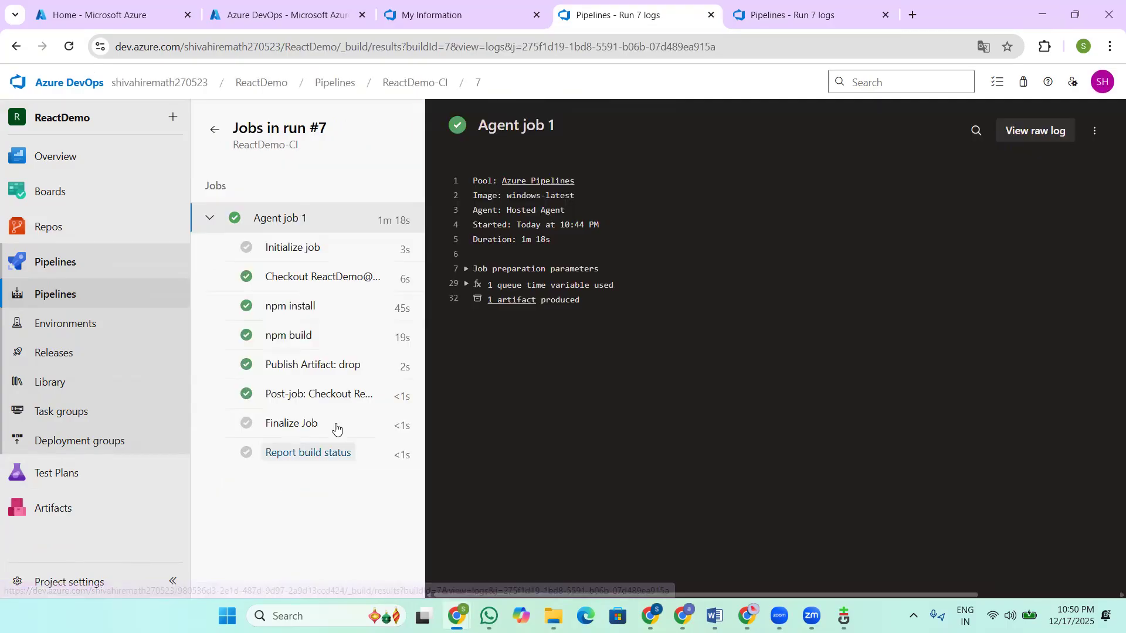
Step: Open the run's published artifacts, expand drop to examine its files and sizes, and collapse it again
{"action": "left_click", "coordinate": [508, 302]}
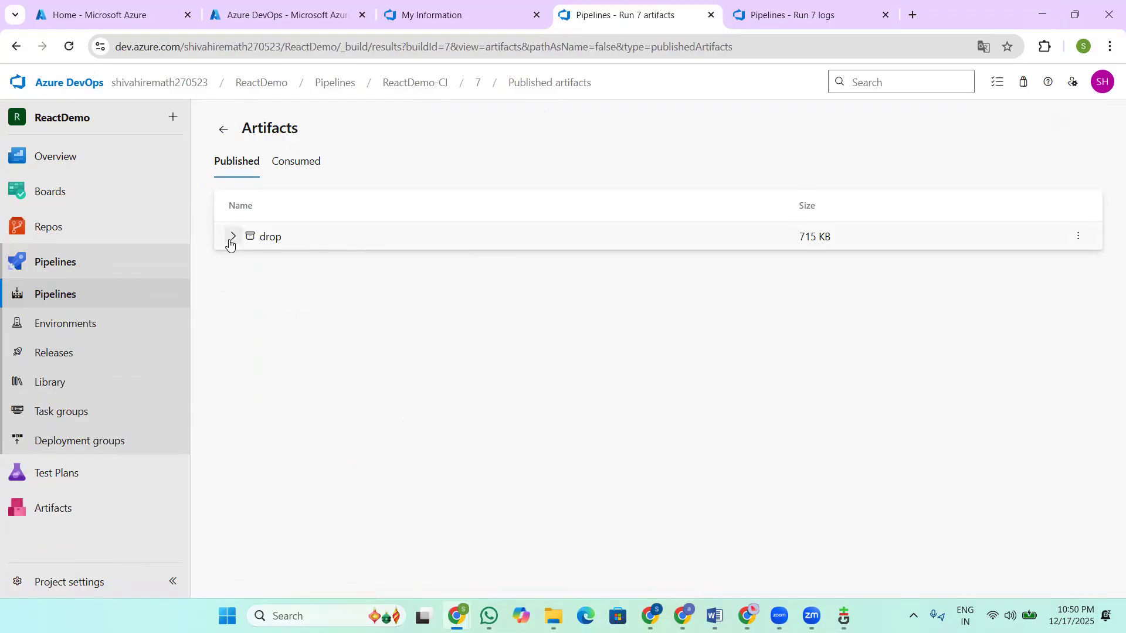
{"action": "left_click", "coordinate": [233, 237]}
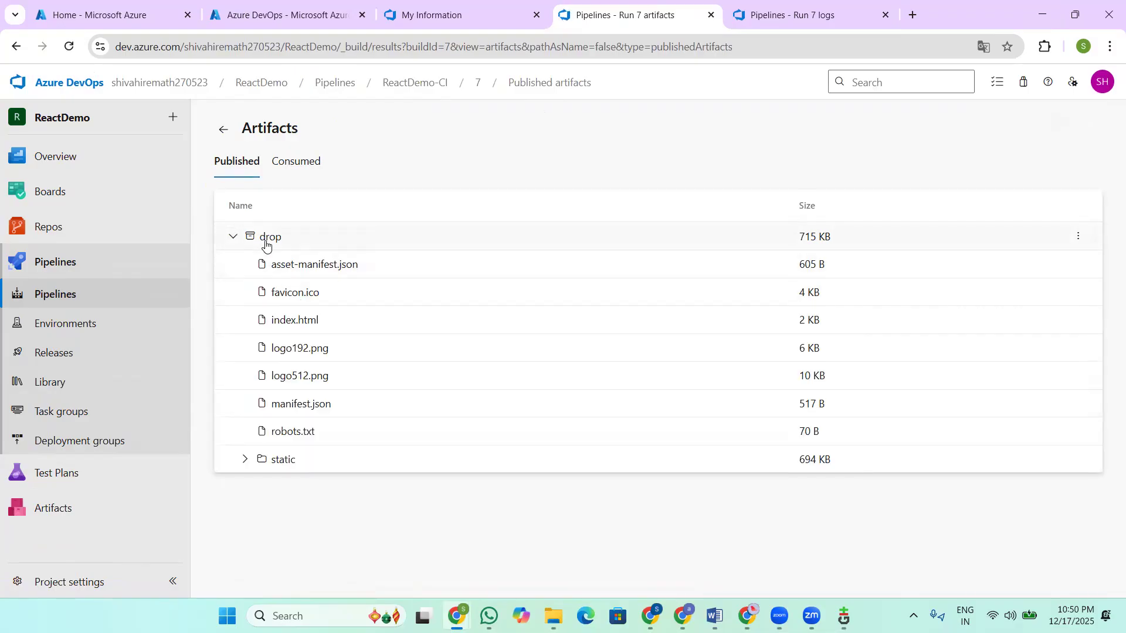
{"action": "left_click", "coordinate": [846, 243]}
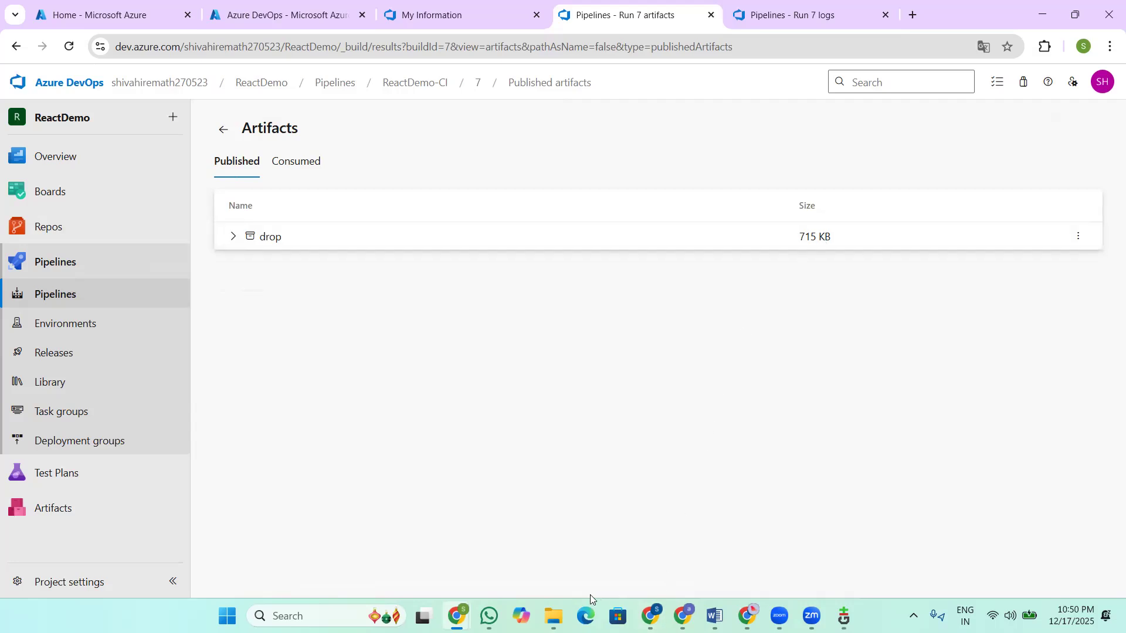
Step: Glance at the React (4) folder in File Explorer, return to the browser and open the ReactDemo-CI pipeline's runs list
{"action": "mouse_move", "coordinate": [553, 616]}
{"action": "left_click", "coordinate": [656, 556]}
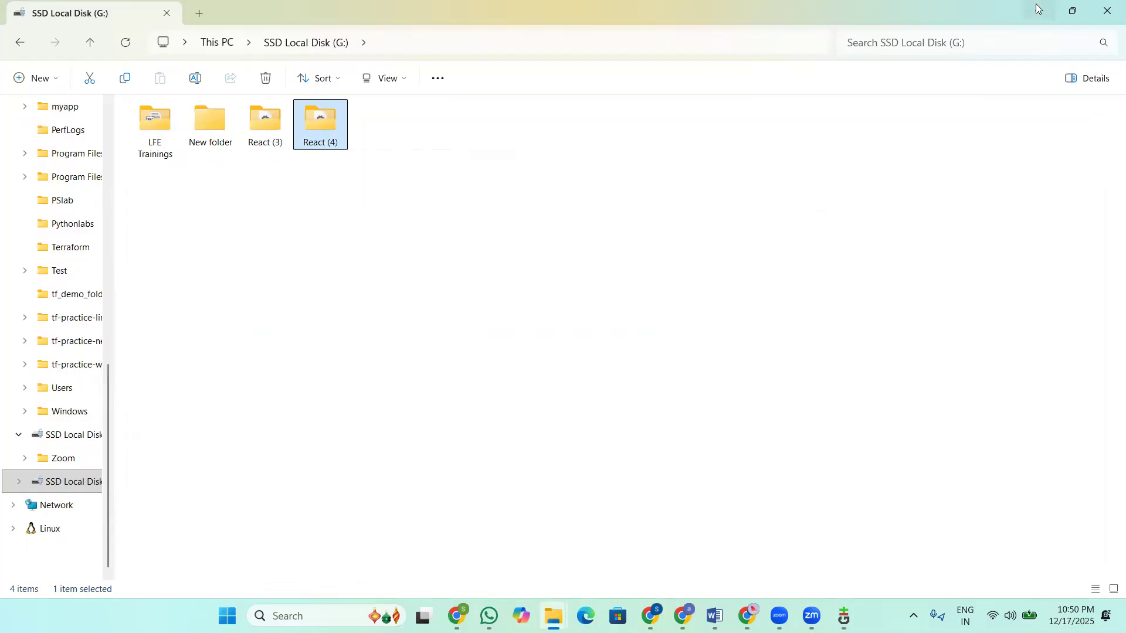
{"action": "key", "text": "alt+Tab"}
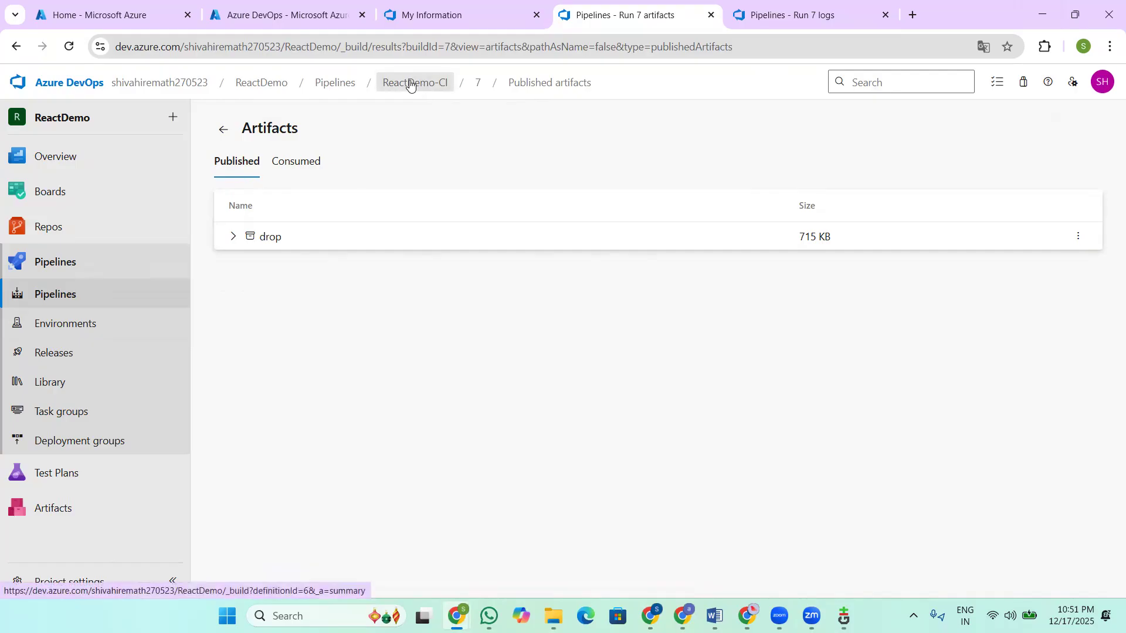
{"action": "left_click", "coordinate": [364, 92]}
{"action": "left_click_drag", "start_coordinate": [354, 130], "coordinate": [325, 128]}
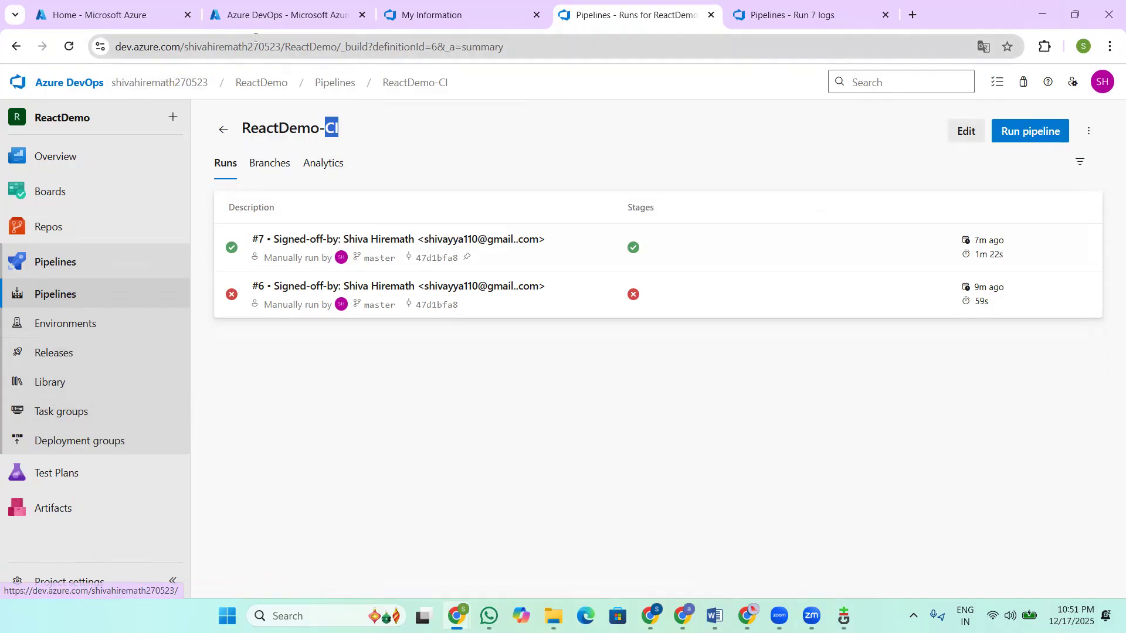
Step: Switch to the Azure portal, open App Services from the home page and start creating a Web App
{"action": "left_click", "coordinate": [256, 17]}
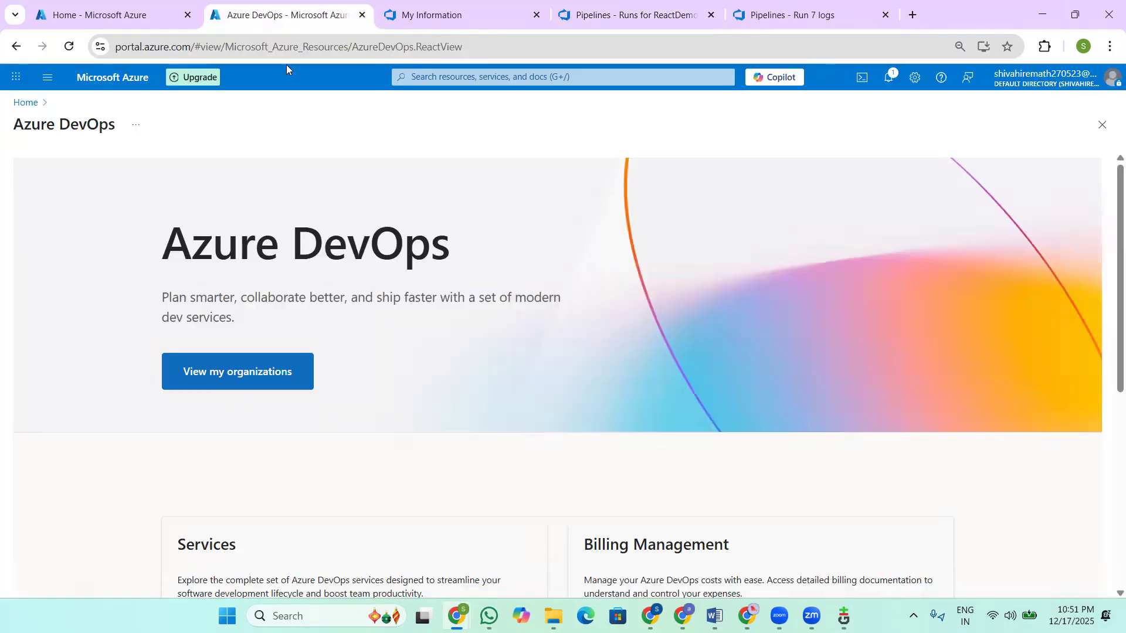
{"action": "left_click", "coordinate": [26, 104]}
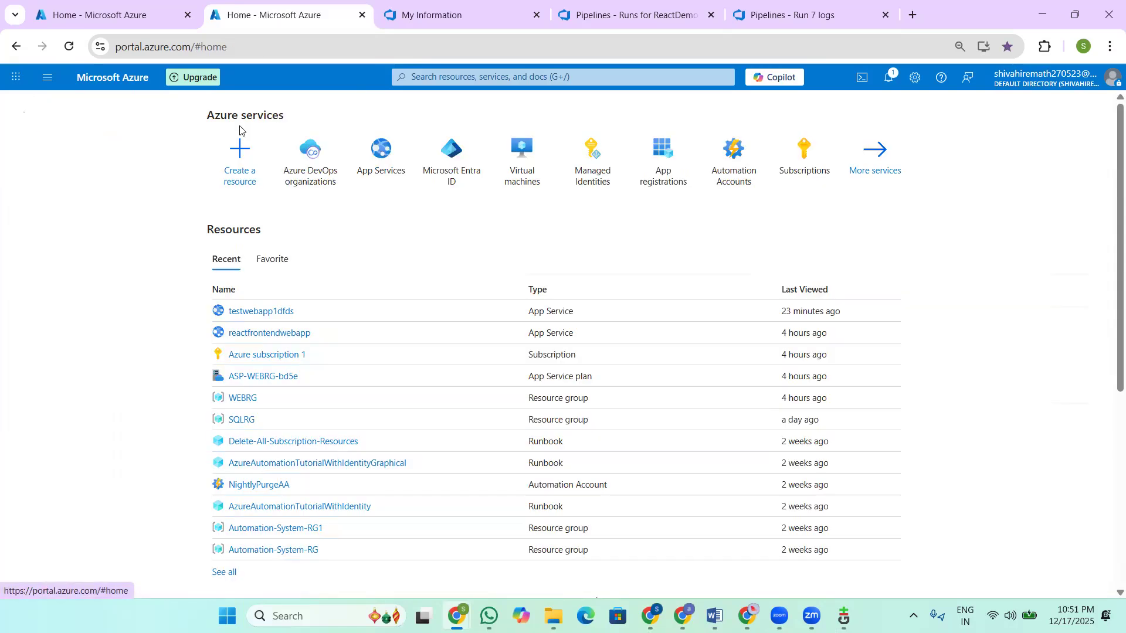
{"action": "left_click", "coordinate": [377, 151]}
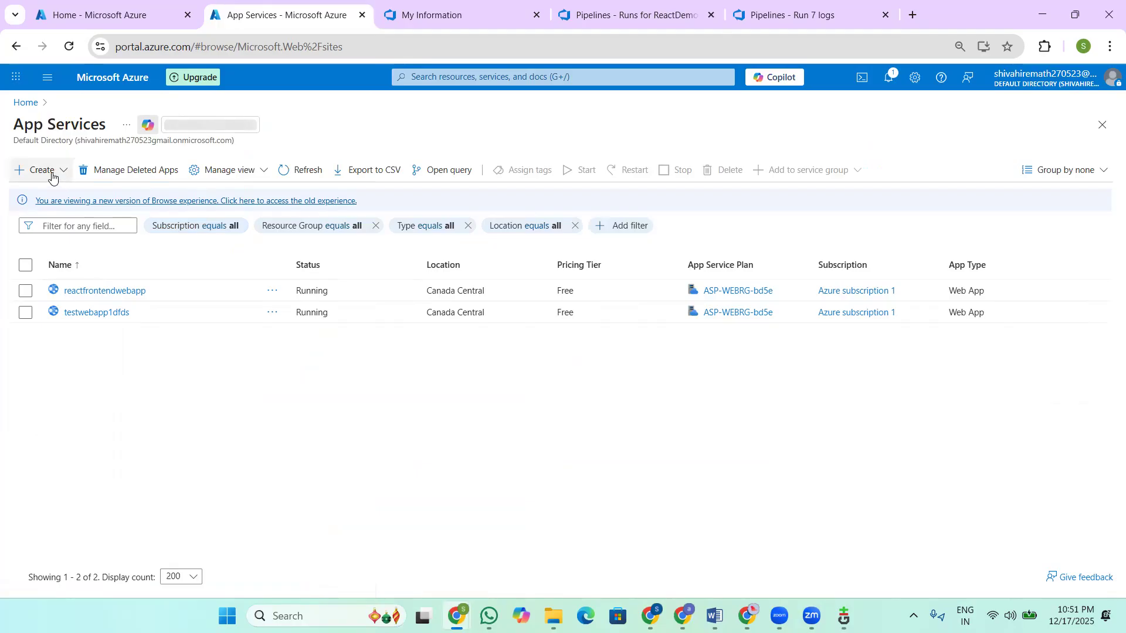
{"action": "left_click", "coordinate": [38, 170]}
{"action": "left_click", "coordinate": [53, 193]}
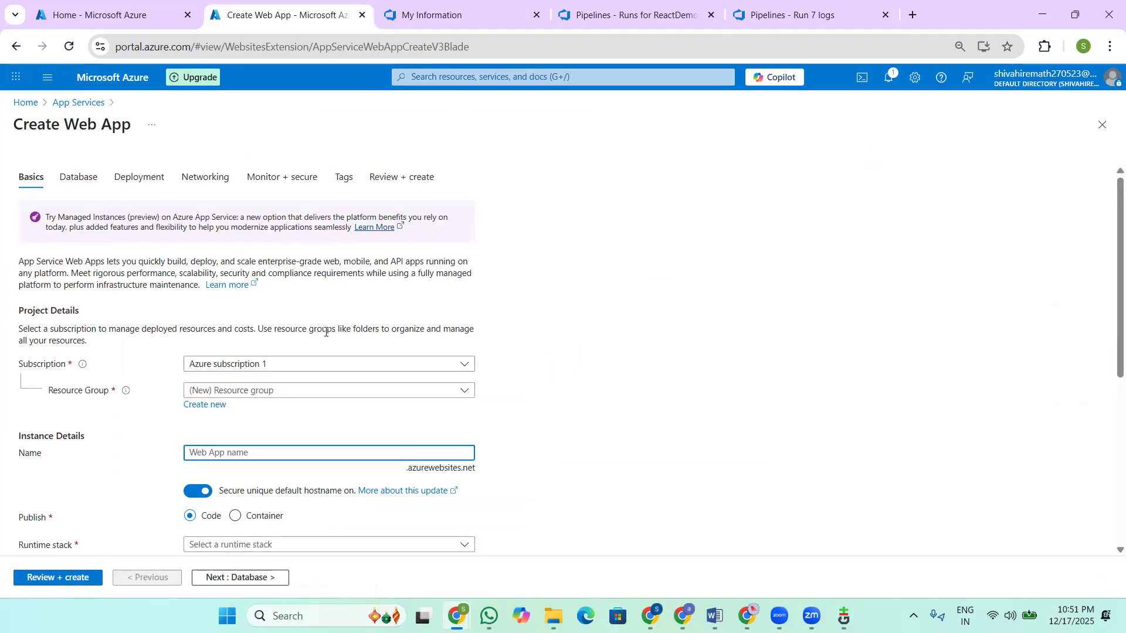
Step: Assign the new web app to the existing resource group WEBRG and name it ReactDemoWebApp
{"action": "scroll", "coordinate": [305, 331], "scroll_direction": "down", "scroll_amount": 3}
{"action": "left_click", "coordinate": [246, 244]}
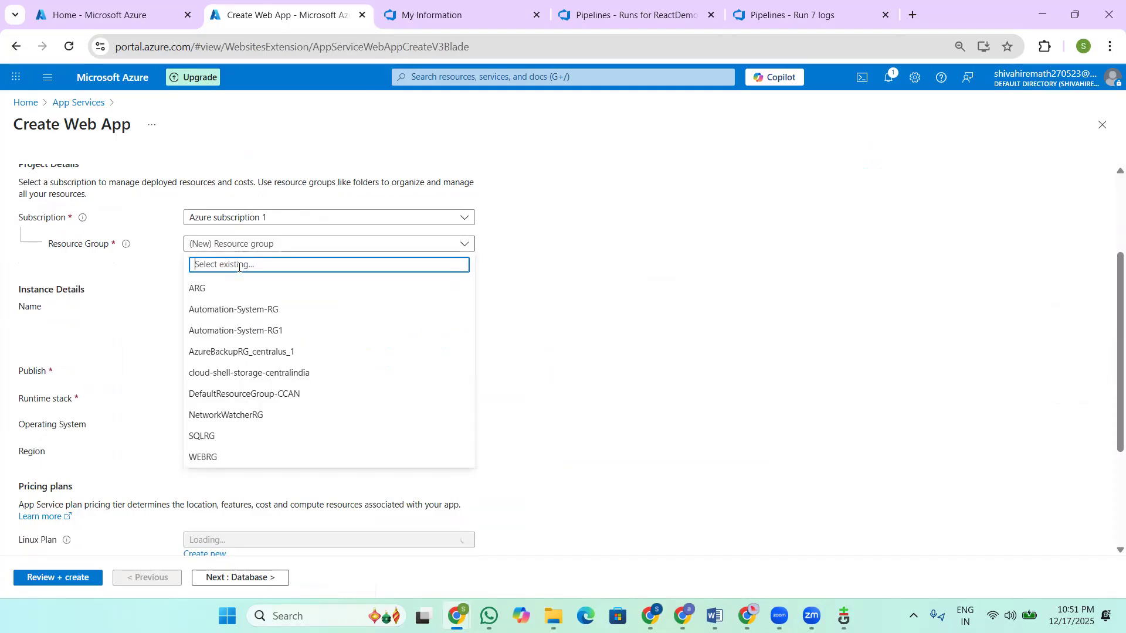
{"action": "scroll", "coordinate": [256, 366], "scroll_direction": "down", "scroll_amount": 3}
{"action": "scroll", "coordinate": [227, 285], "scroll_direction": "up", "scroll_amount": 4}
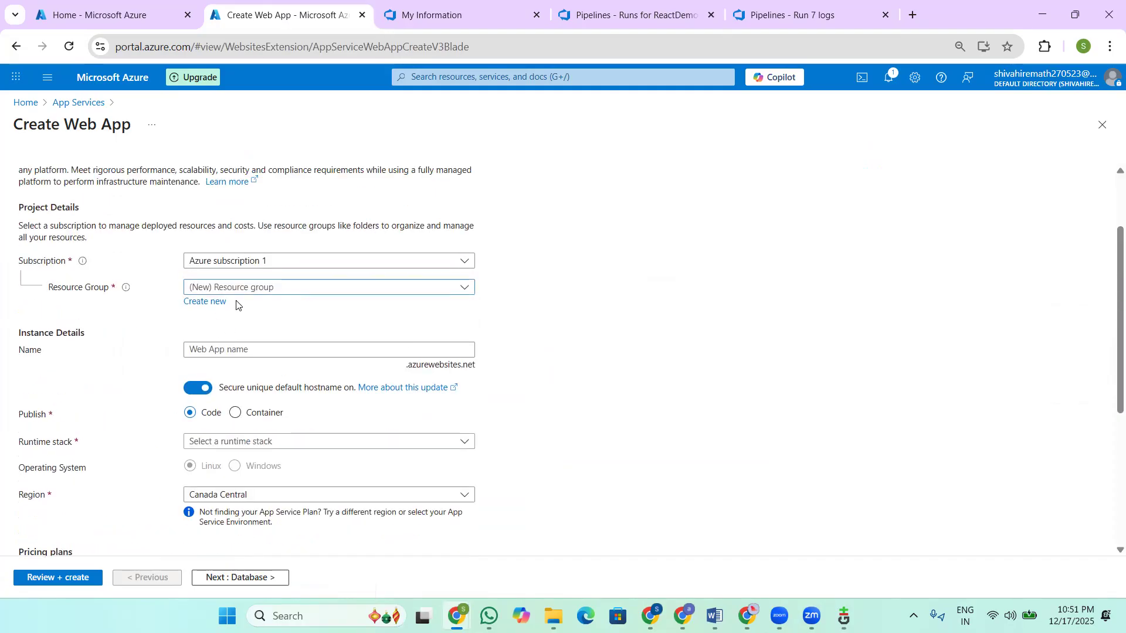
{"action": "left_click", "coordinate": [246, 286]}
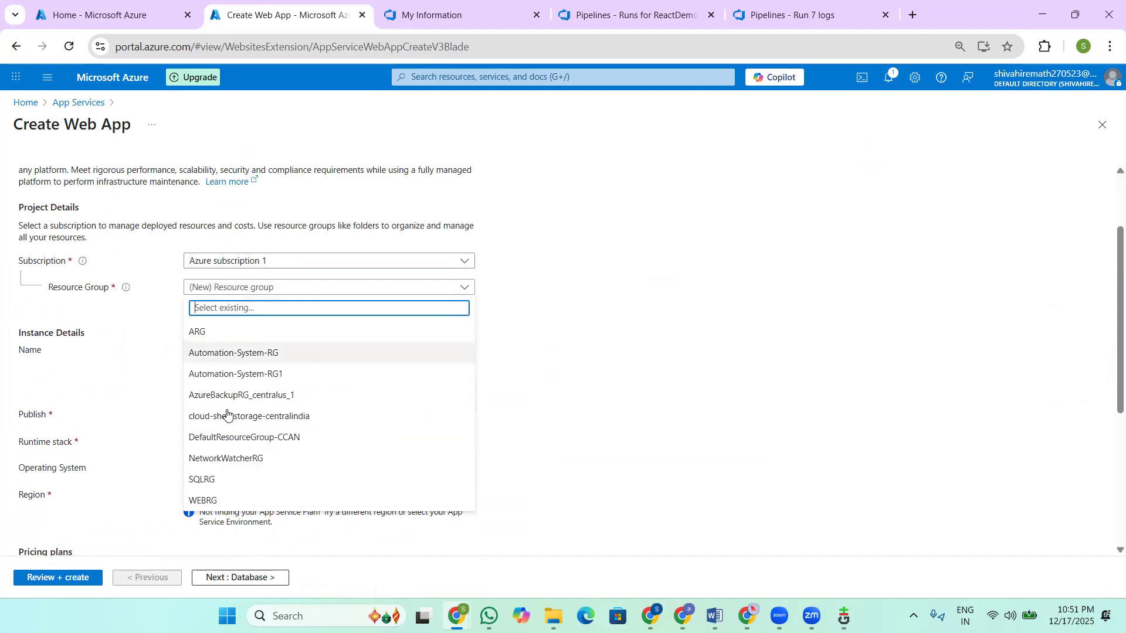
{"action": "left_click", "coordinate": [207, 500]}
{"action": "left_click", "coordinate": [225, 350]}
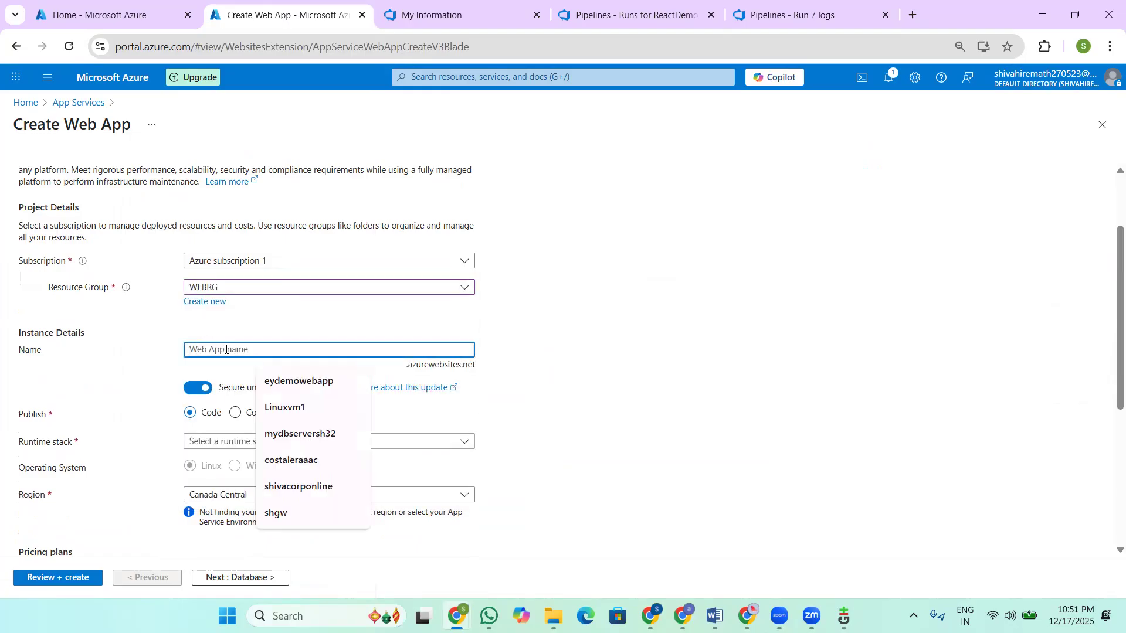
{"action": "type", "text": "ReactDe"}
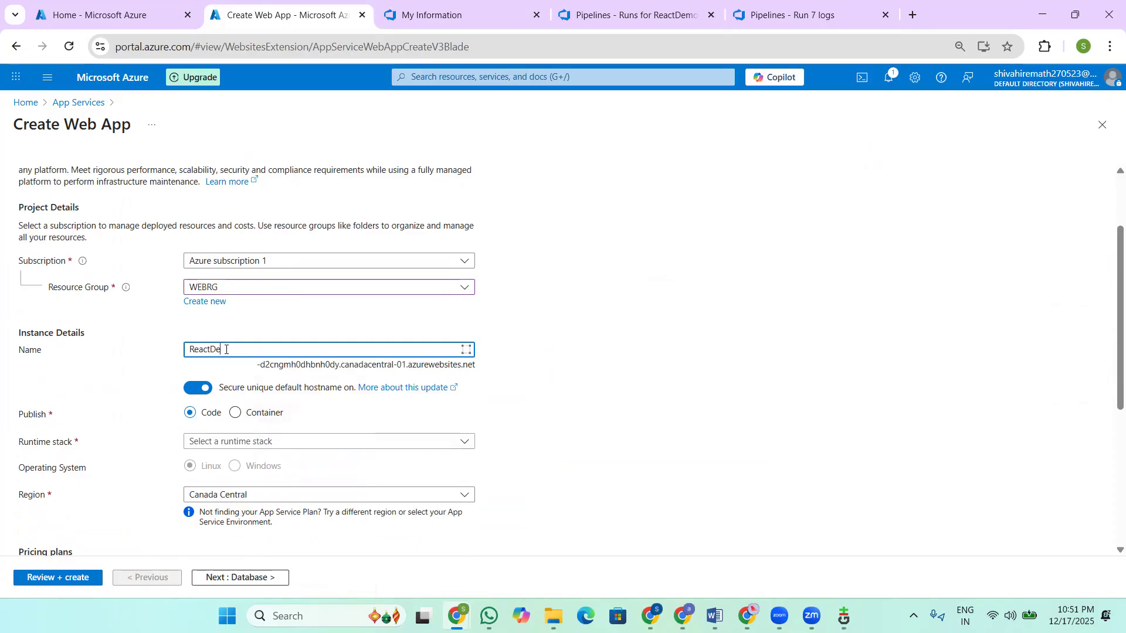
{"action": "type", "text": "mo"}
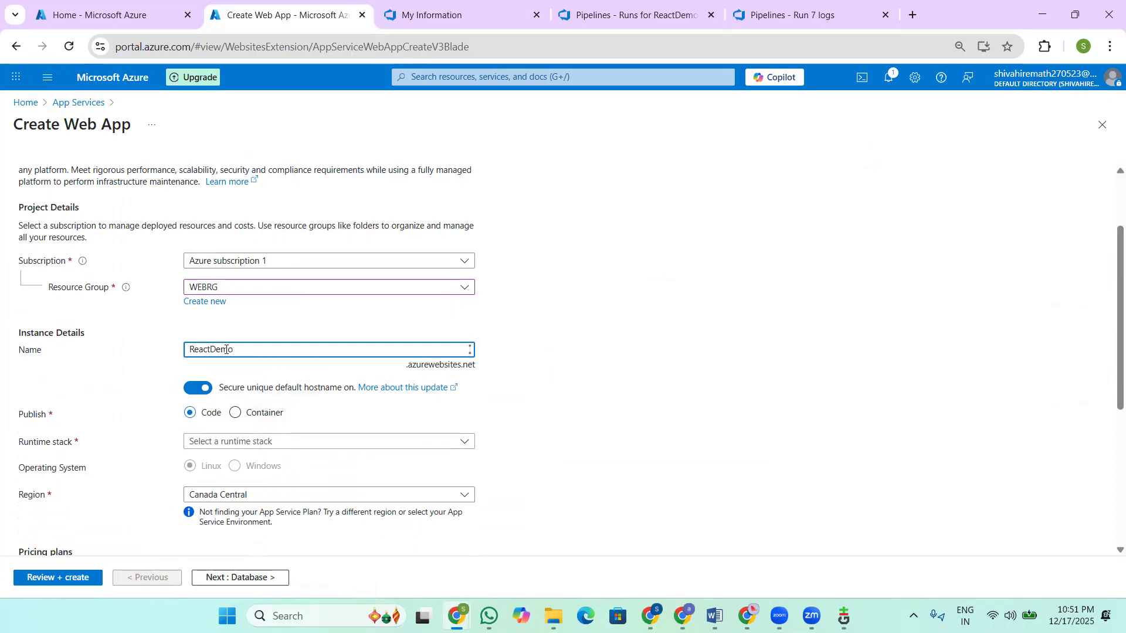
{"action": "type", "text": "WebApp"}
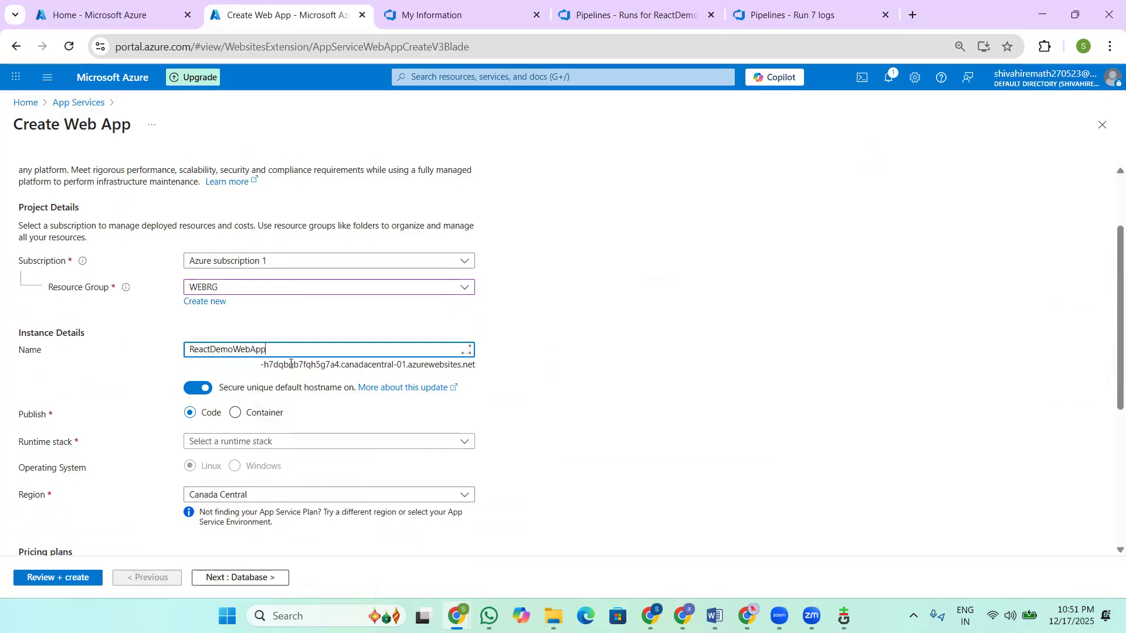
Step: Set the web app's runtime stack to Node 22 LTS
{"action": "scroll", "coordinate": [291, 364], "scroll_direction": "down", "scroll_amount": 2}
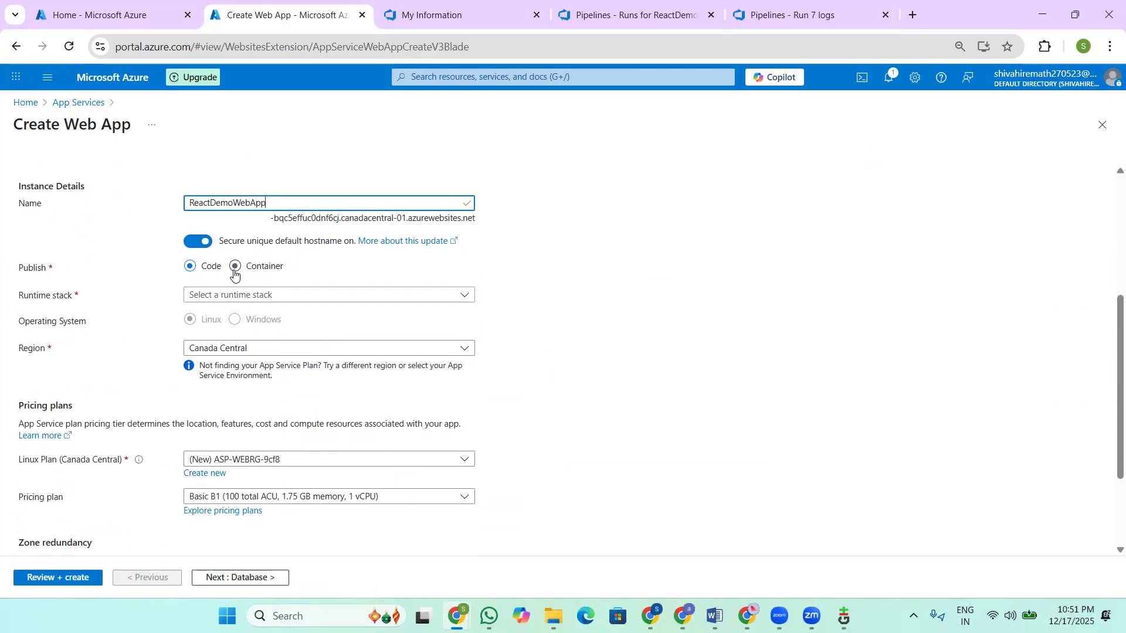
{"action": "left_click", "coordinate": [244, 296]}
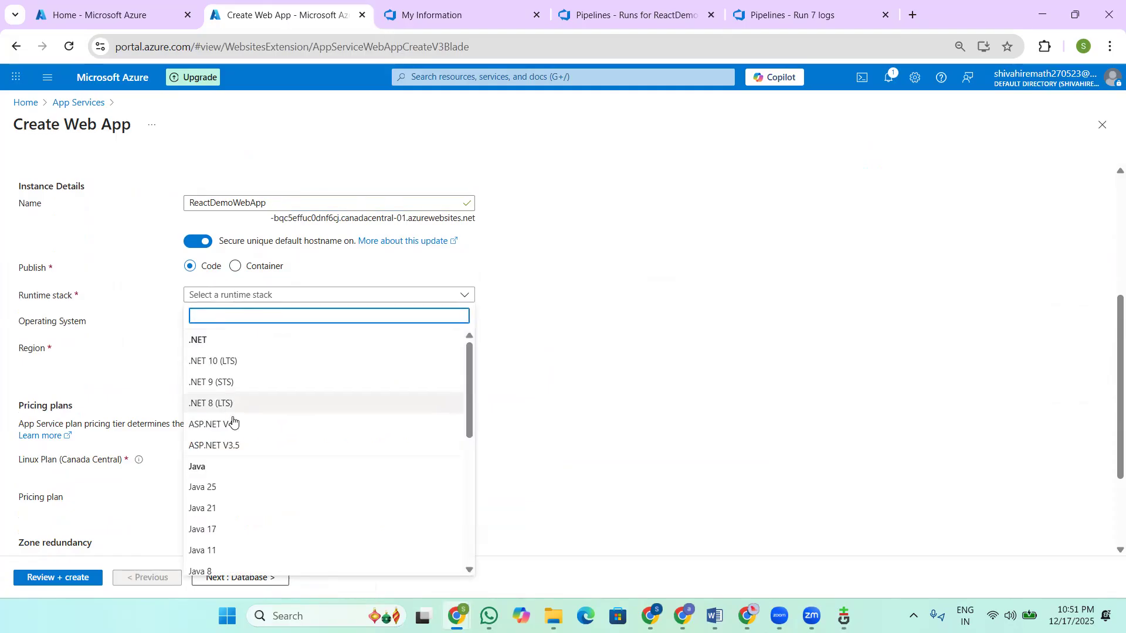
{"action": "scroll", "coordinate": [231, 423], "scroll_direction": "down", "scroll_amount": 3}
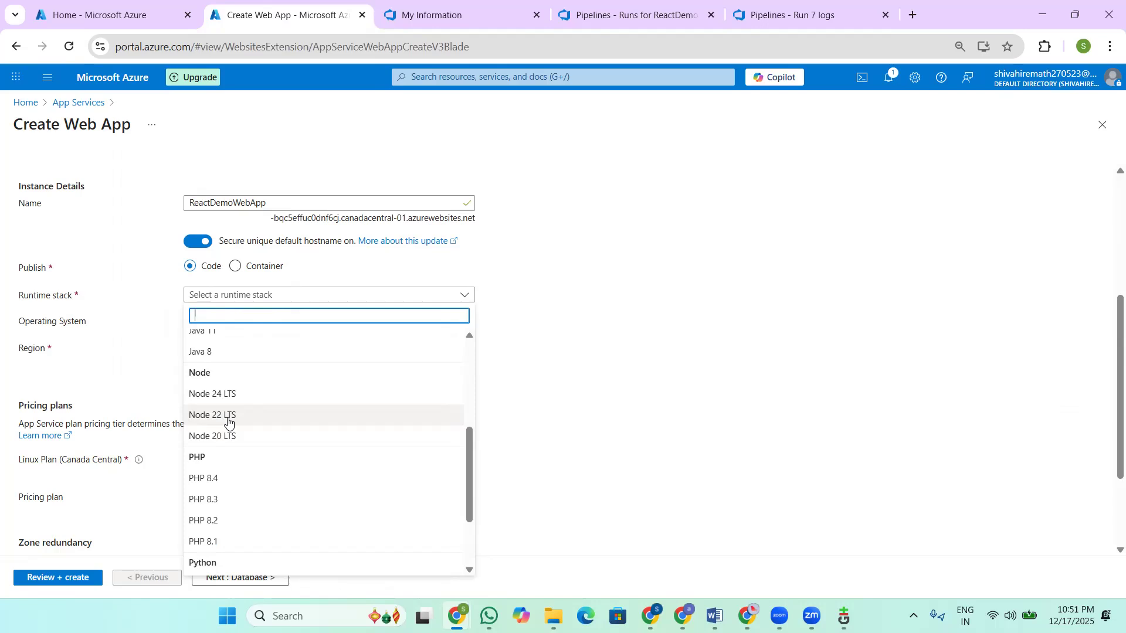
{"action": "left_click", "coordinate": [228, 416]}
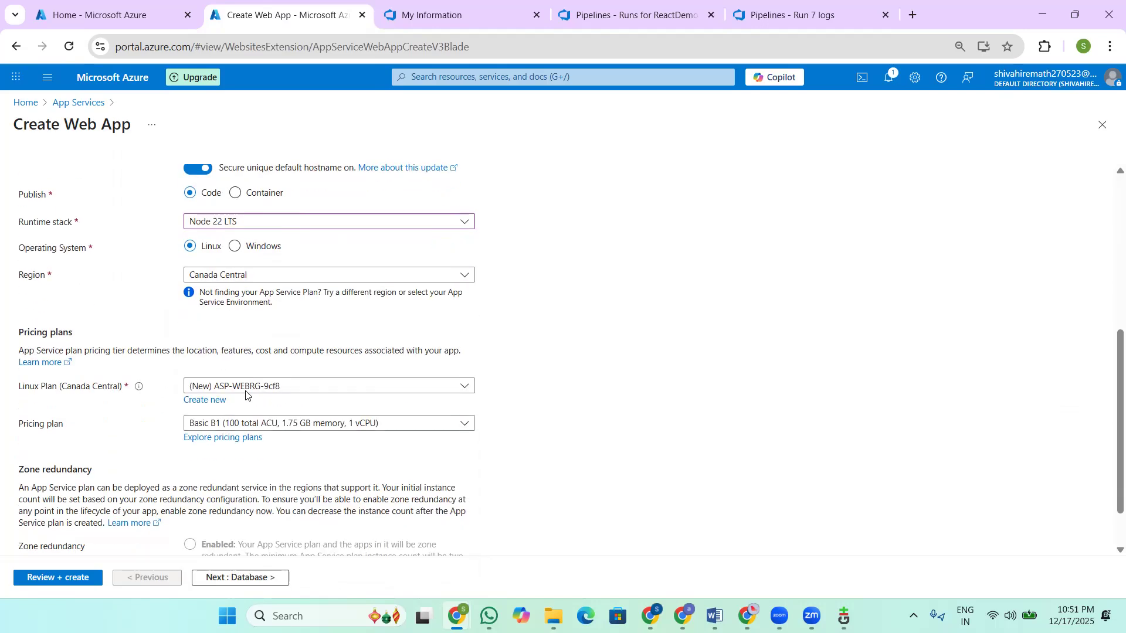
Step: Check the remaining web app settings, validate the configuration and create the web app
{"action": "scroll", "coordinate": [296, 293], "scroll_direction": "down", "scroll_amount": 1}
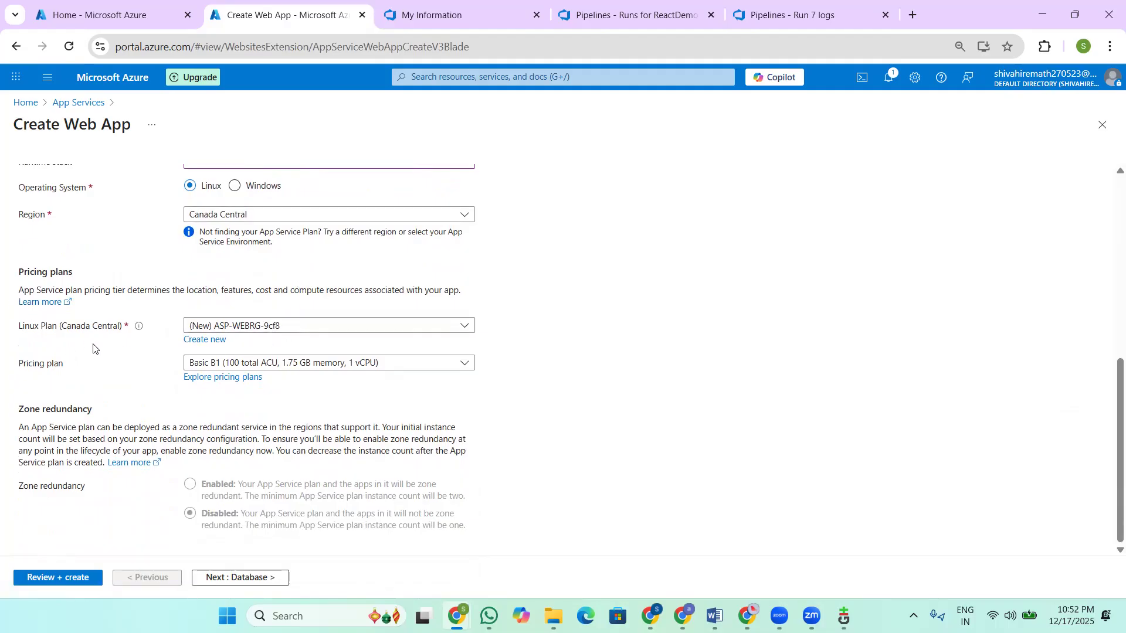
{"action": "scroll", "coordinate": [258, 467], "scroll_direction": "up", "scroll_amount": 8}
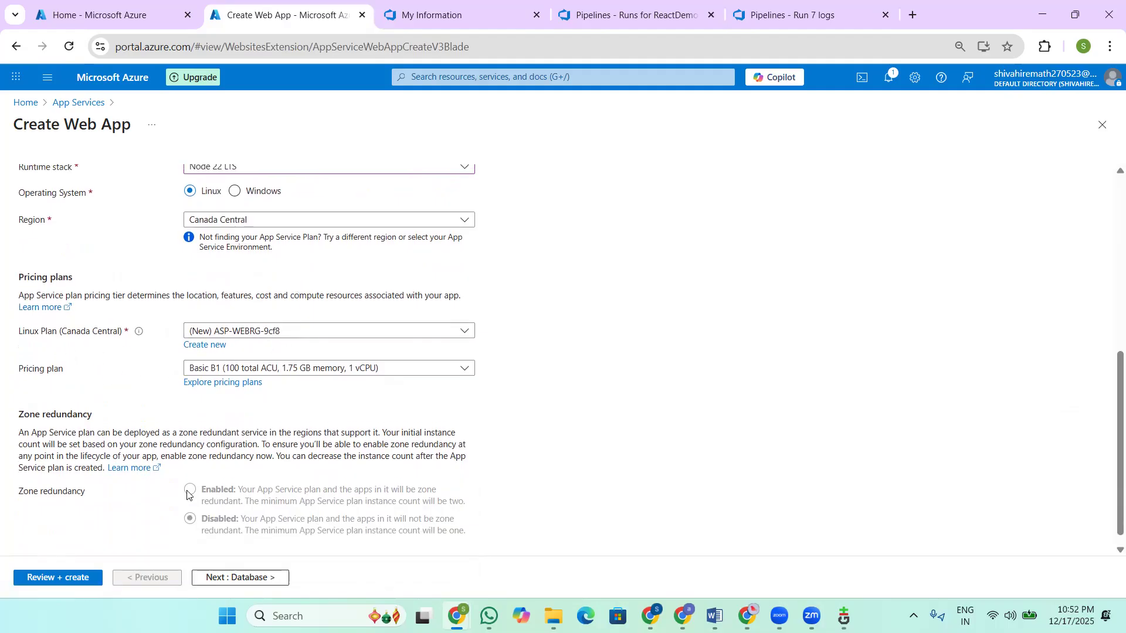
{"action": "left_click", "coordinate": [59, 578]}
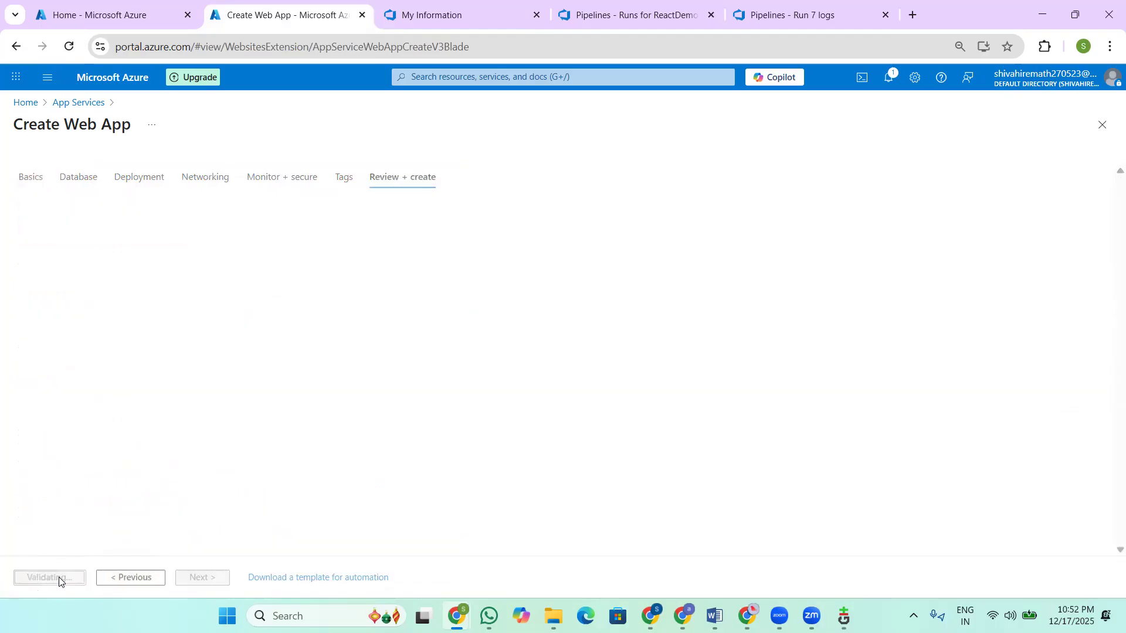
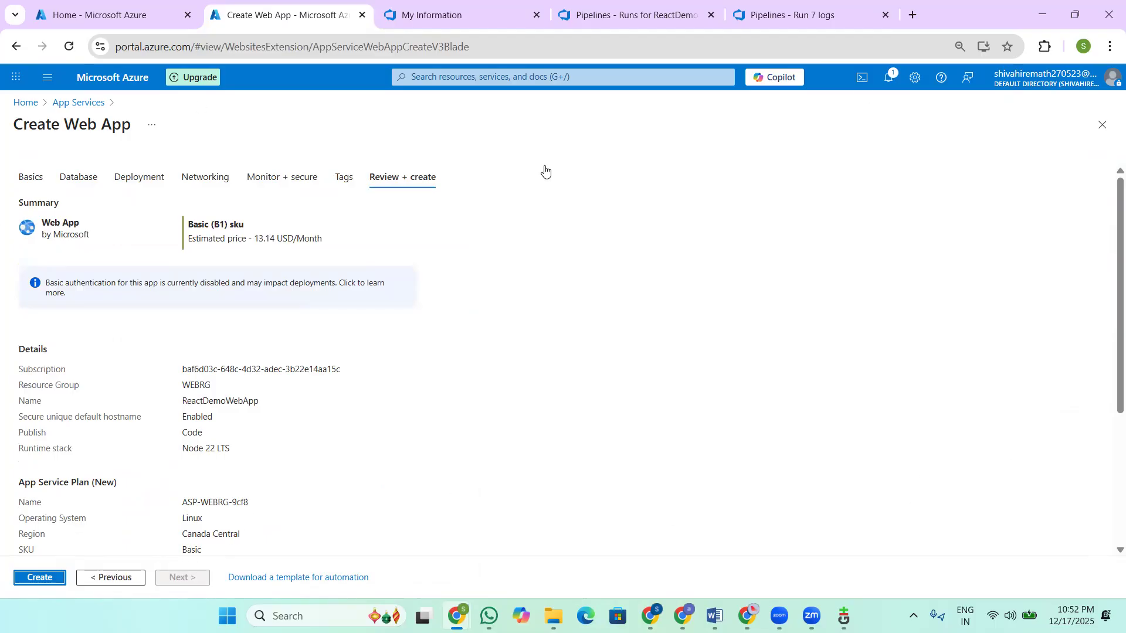
{"action": "left_click", "coordinate": [41, 576]}
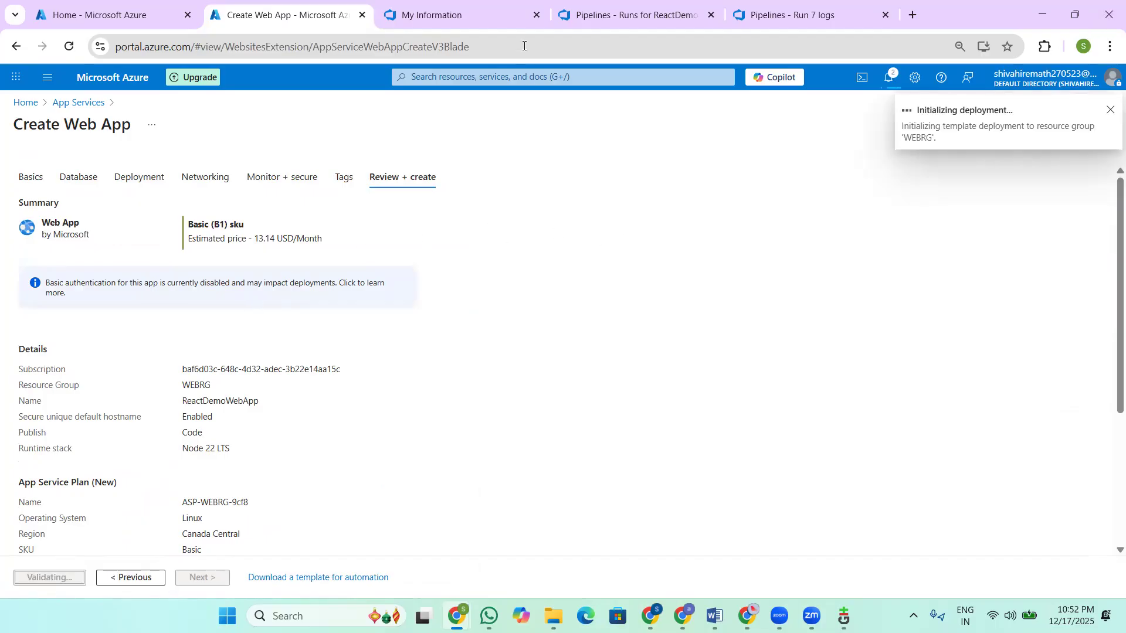
Step: Return to the ReactDemo project in Azure DevOps and start a new release pipeline
{"action": "left_click", "coordinate": [604, 21]}
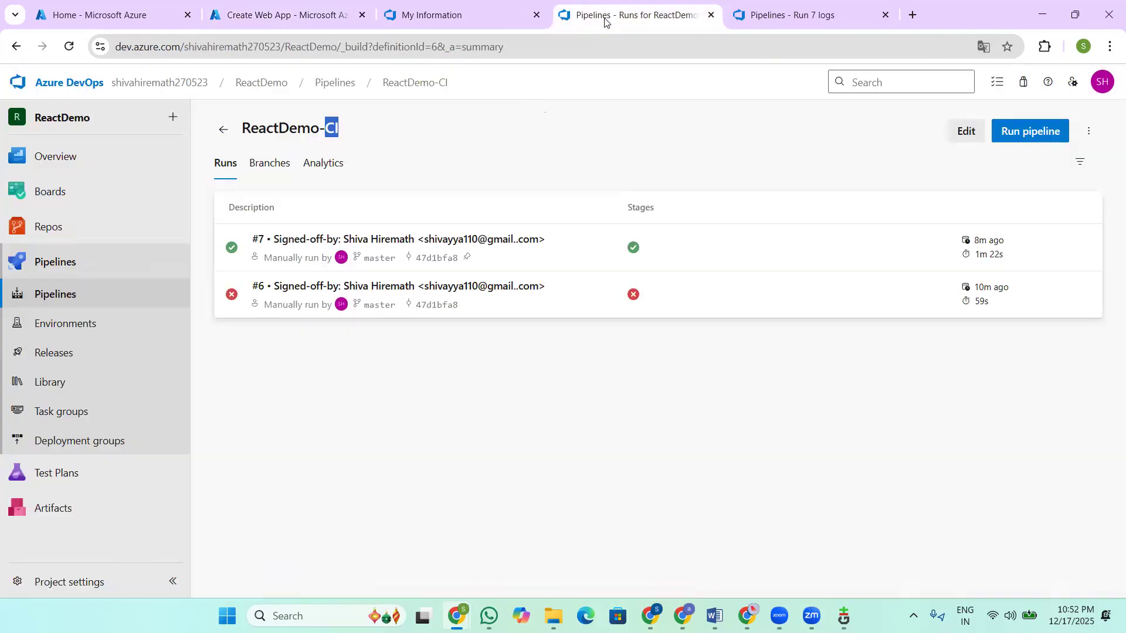
{"action": "left_click", "coordinate": [64, 365]}
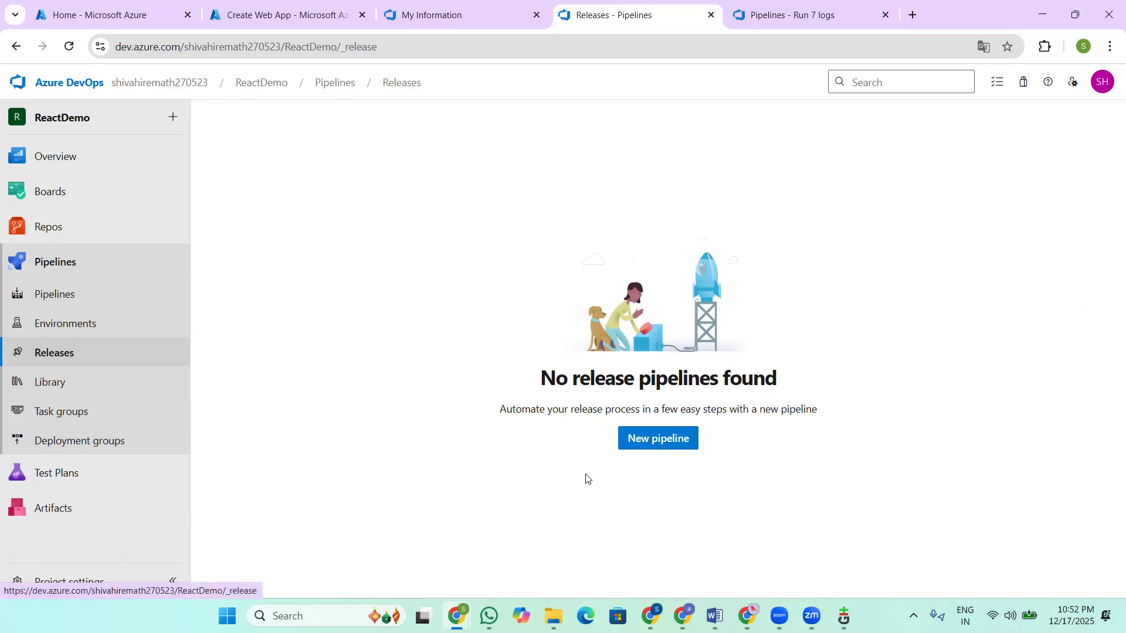
{"action": "left_click", "coordinate": [648, 441]}
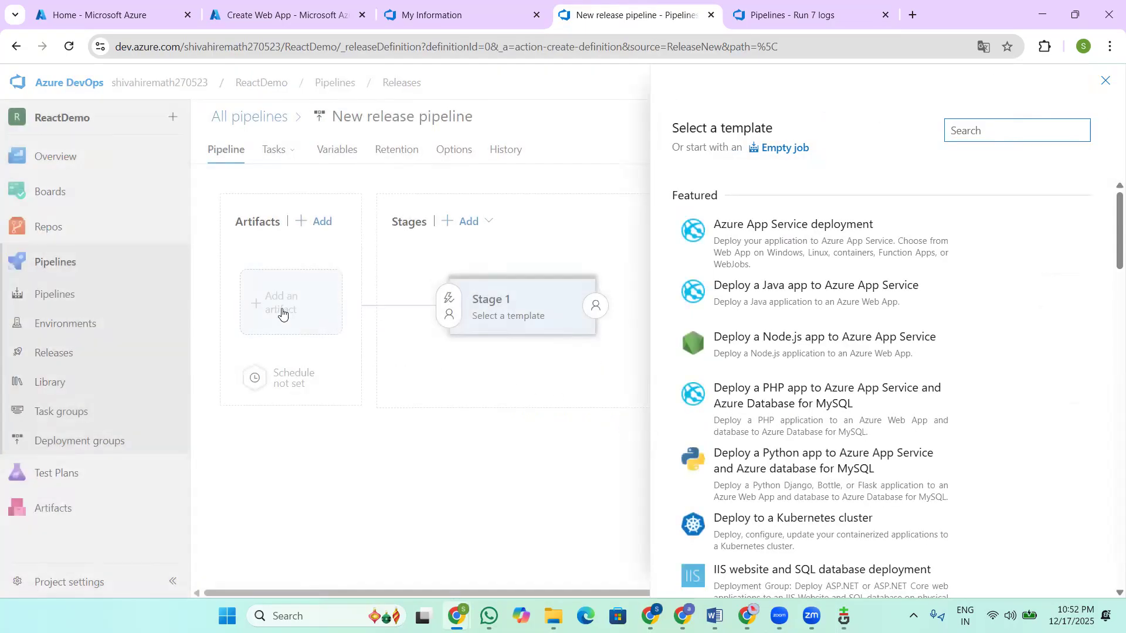
Step: Search the stage templates for azure app service and apply the Azure App Service deployment template
{"action": "mouse_move", "coordinate": [745, 237]}
{"action": "type", "text": "az"}
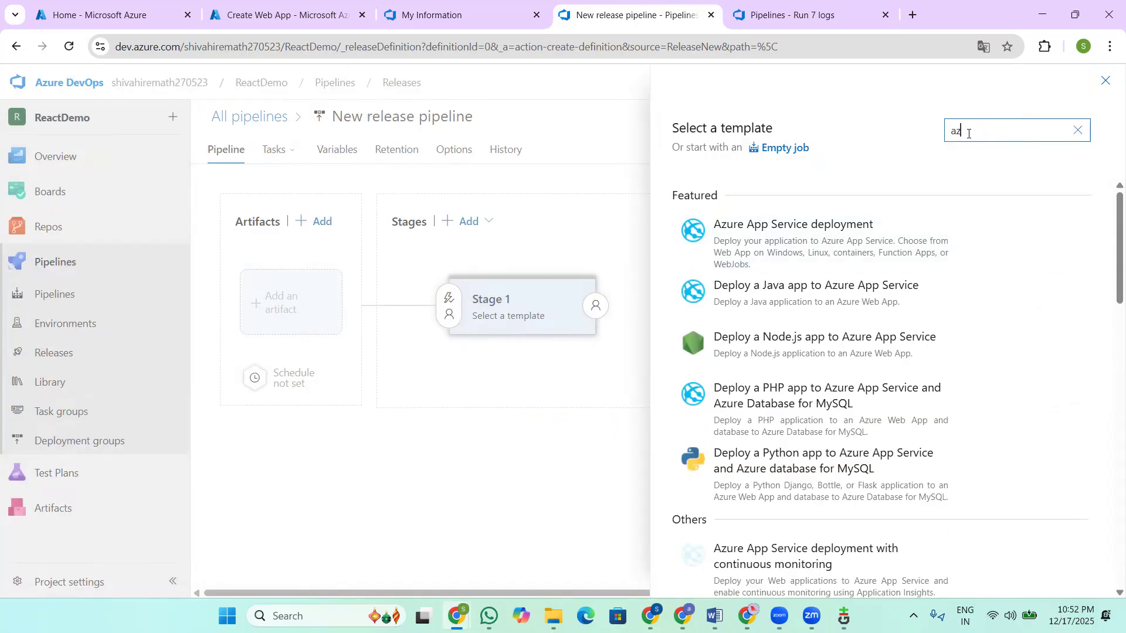
{"action": "type", "text": "ure app serv"}
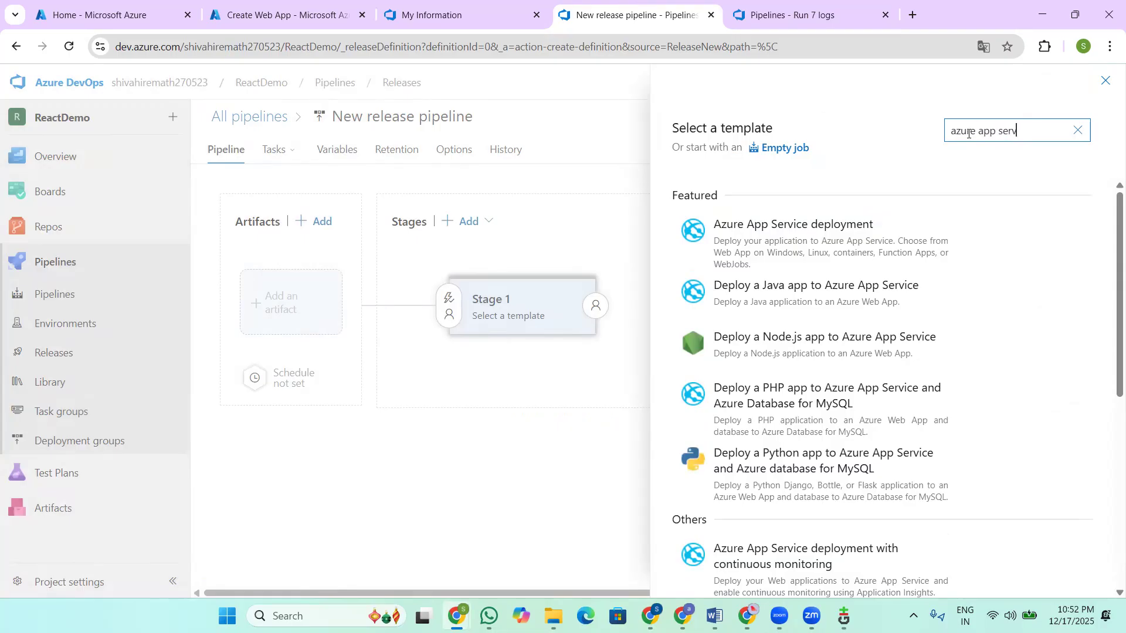
{"action": "type", "text": "ice d..."}
{"action": "left_click", "coordinate": [806, 230]}
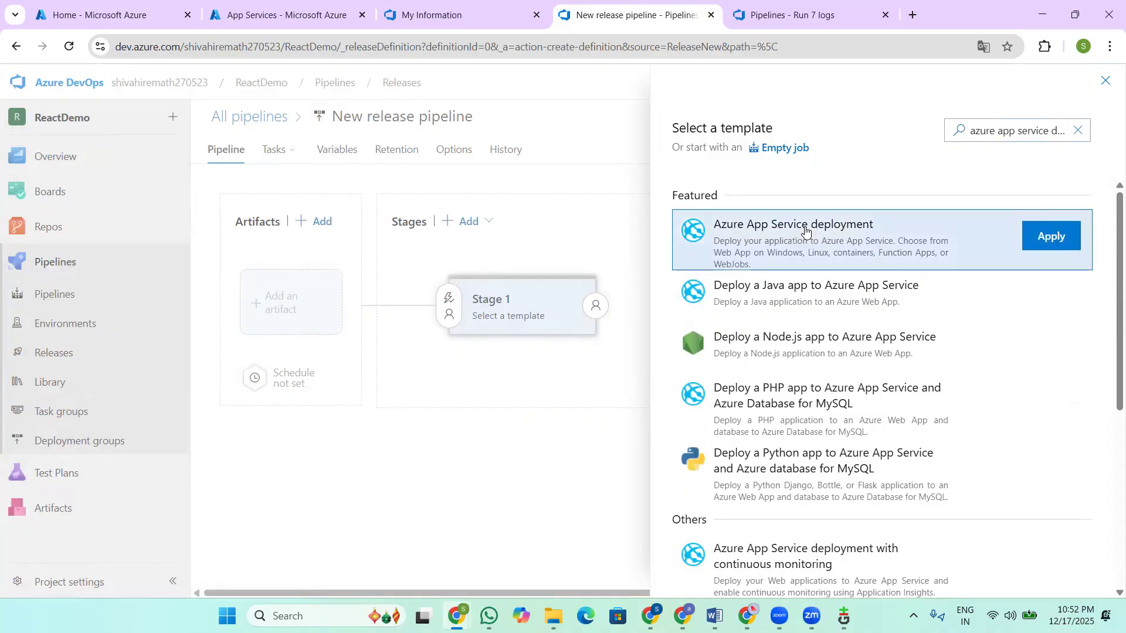
{"action": "left_click", "coordinate": [1037, 235]}
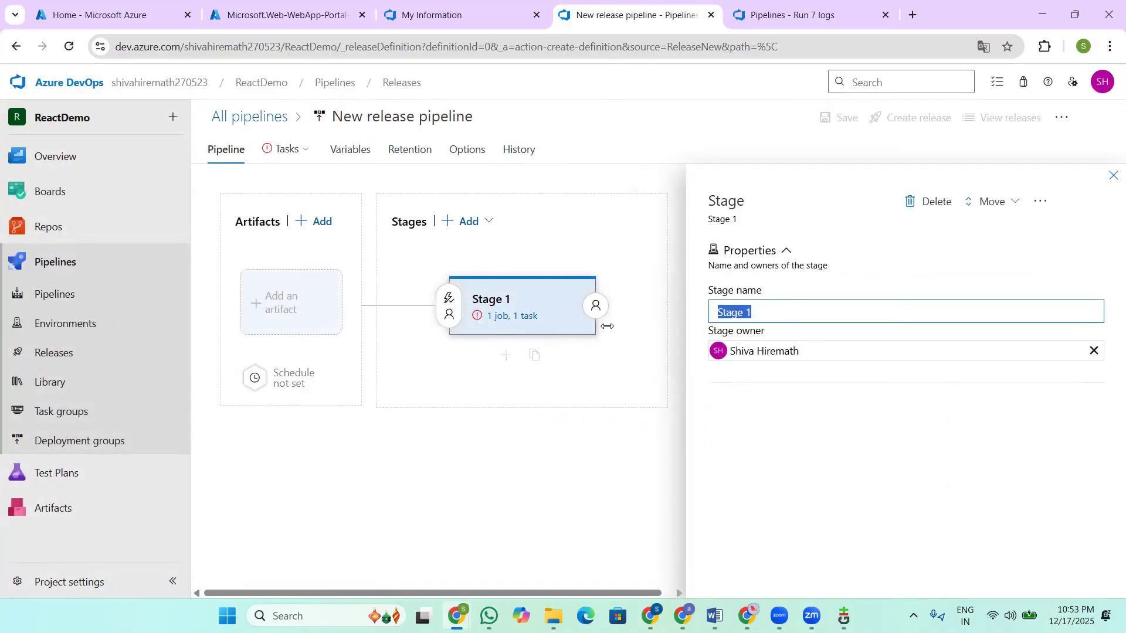
Step: Name the release stage Dev and close its properties
{"action": "type", "text": "Dev"}
{"action": "left_click", "coordinate": [799, 455]}
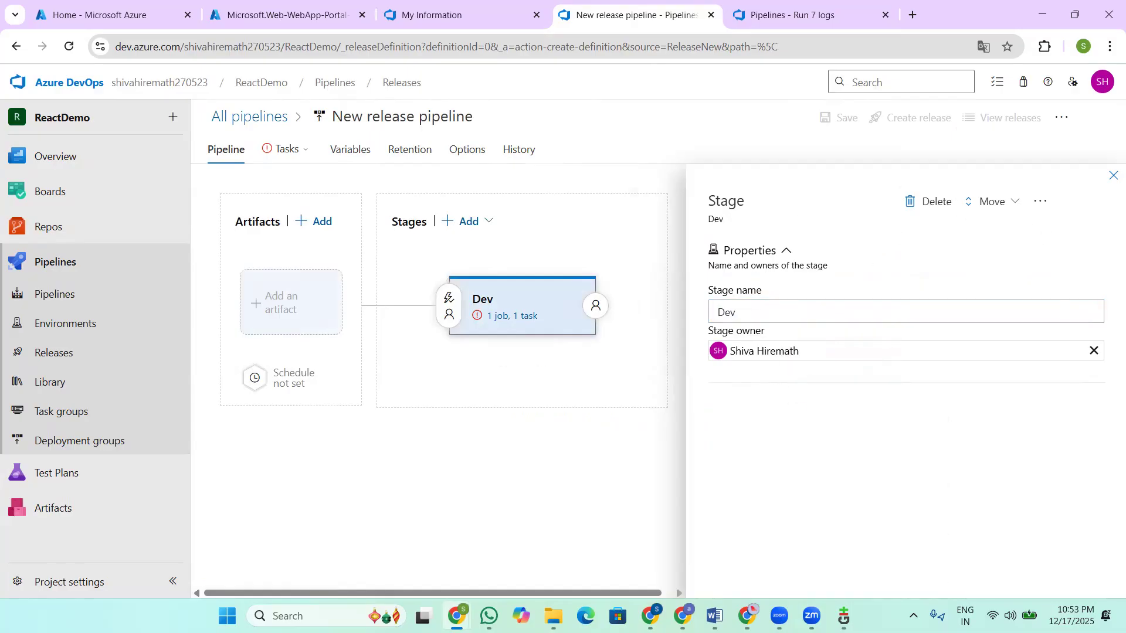
{"action": "left_click", "coordinate": [1113, 176]}
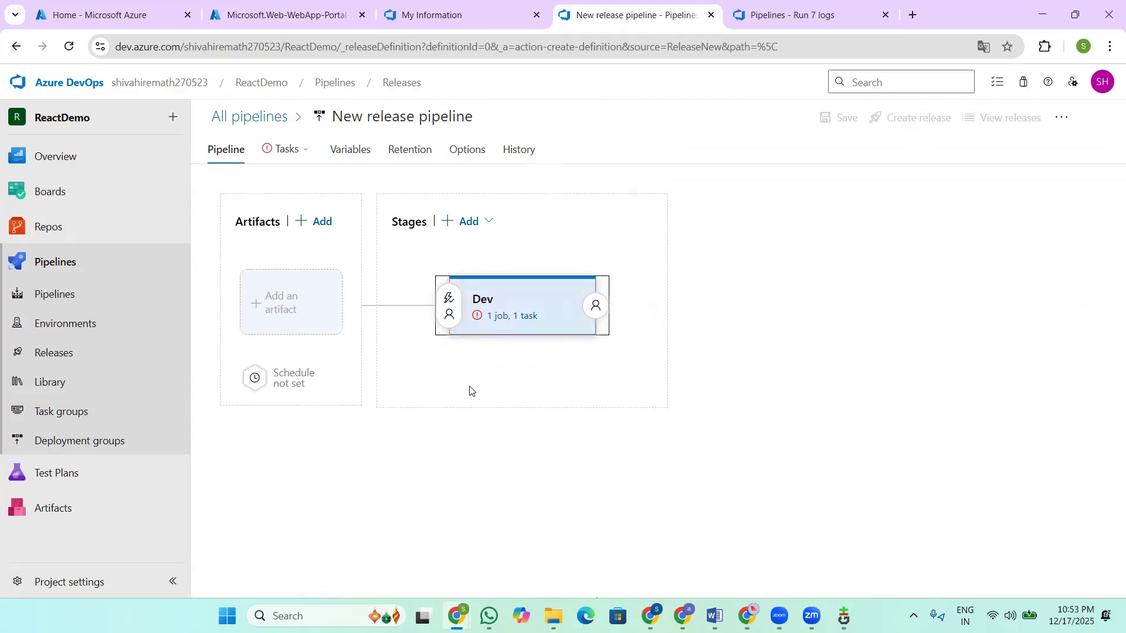
Step: Add the latest build of the ReactDemo-CI pipeline as the release artifact, keeping the alias _ReactDemo-CI
{"action": "left_click", "coordinate": [286, 306]}
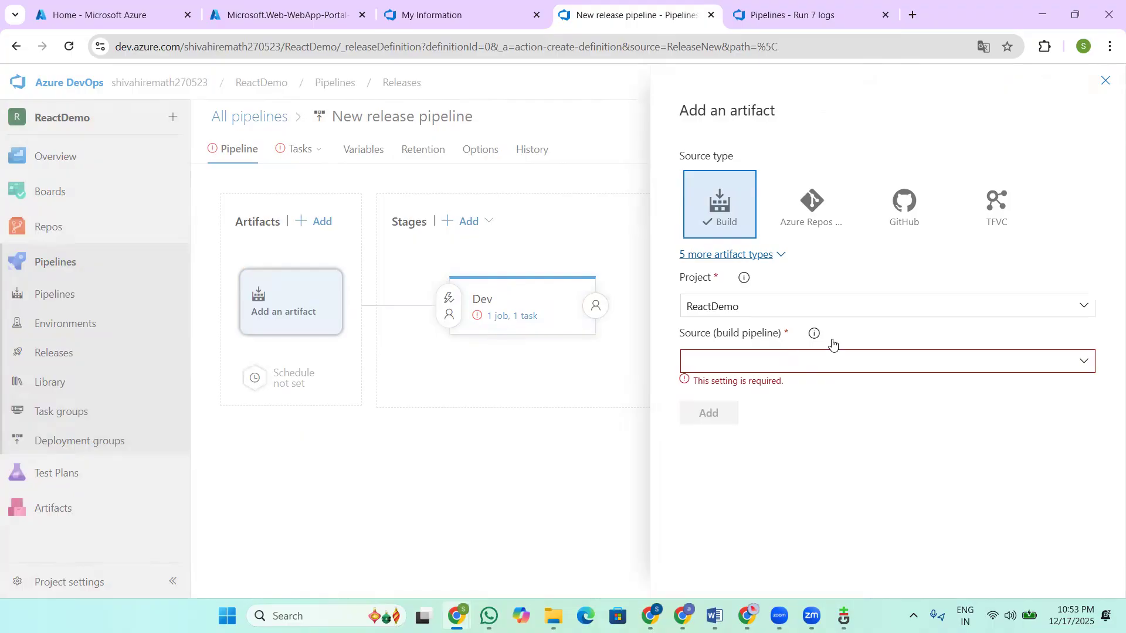
{"action": "left_click", "coordinate": [1089, 364]}
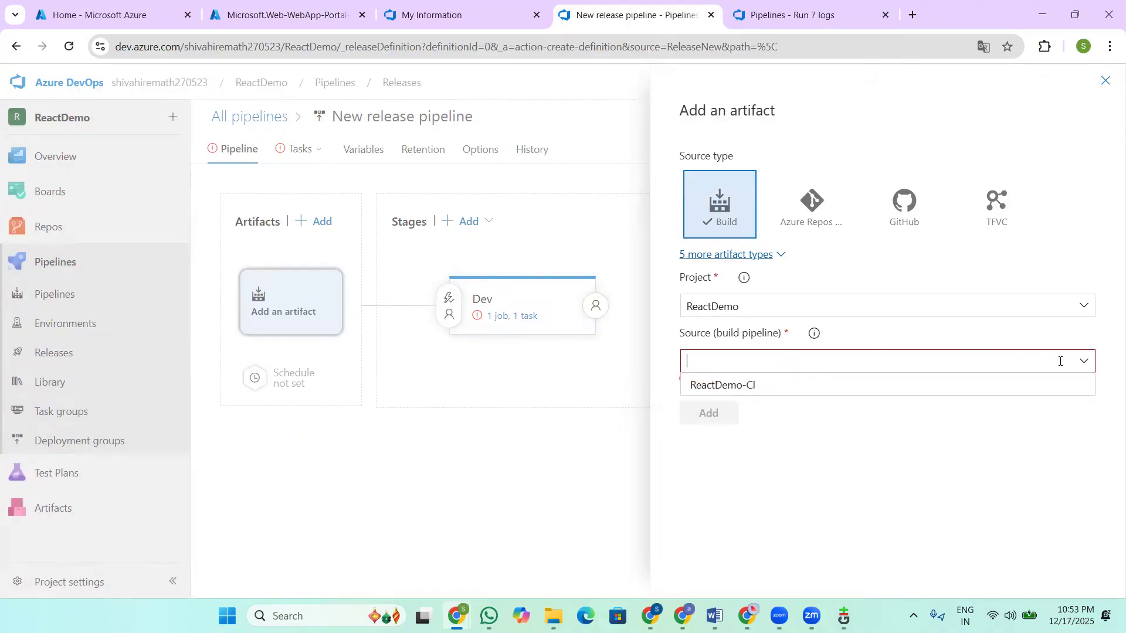
{"action": "left_click", "coordinate": [749, 387]}
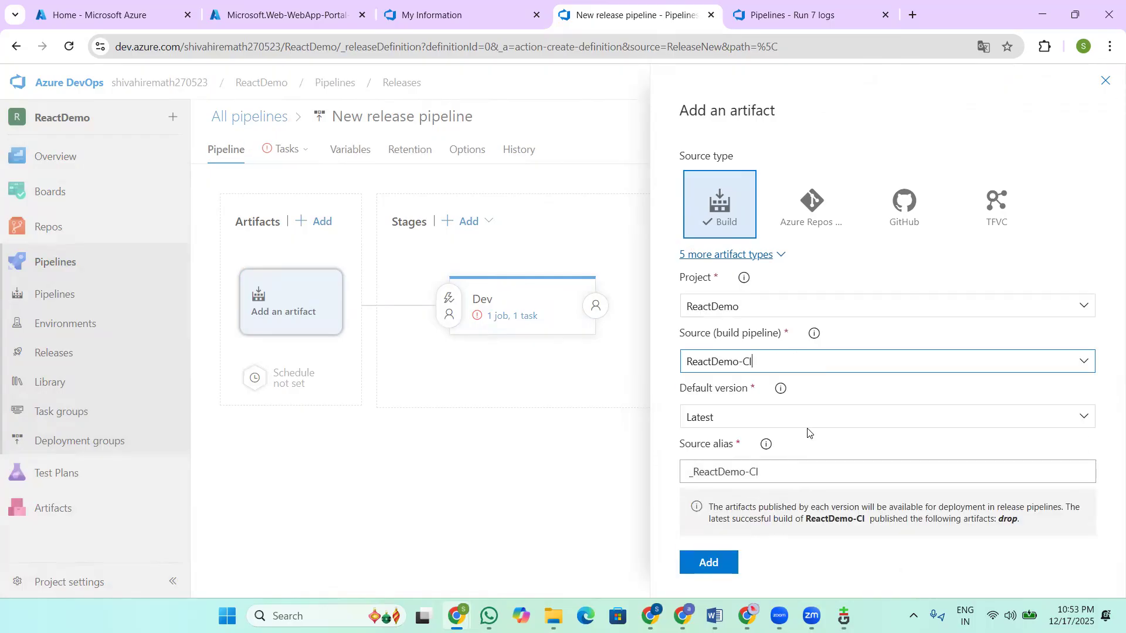
{"action": "left_click", "coordinate": [718, 568]}
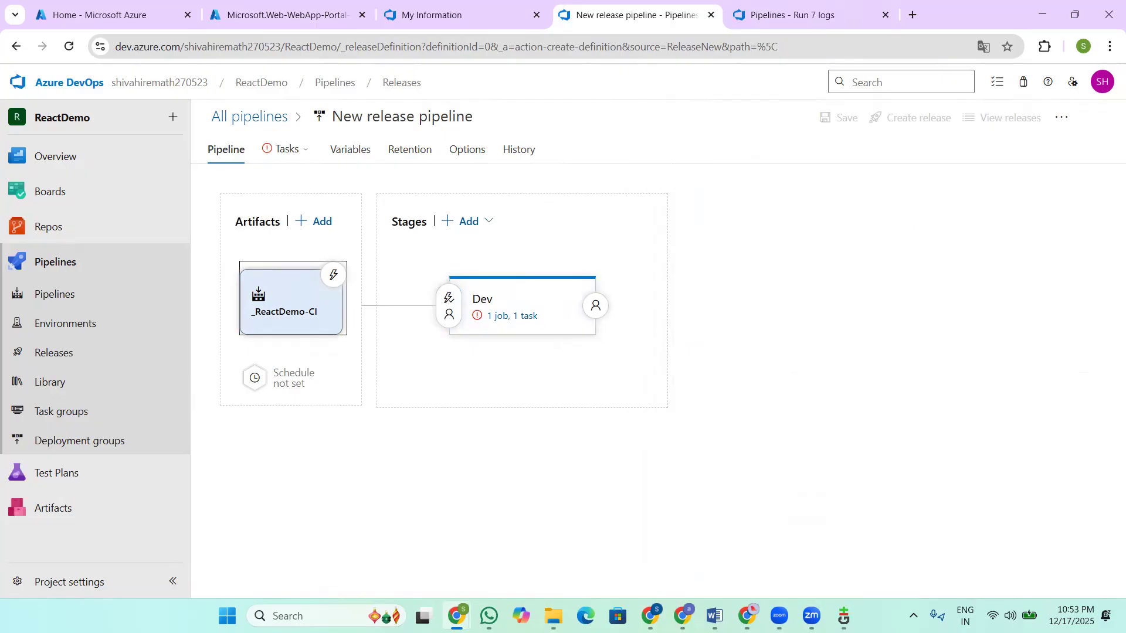
Step: Check run #7 of the ReactDemo-CI build pipeline and its Agent job 1 for the produced artifact
{"action": "left_click", "coordinate": [776, 12]}
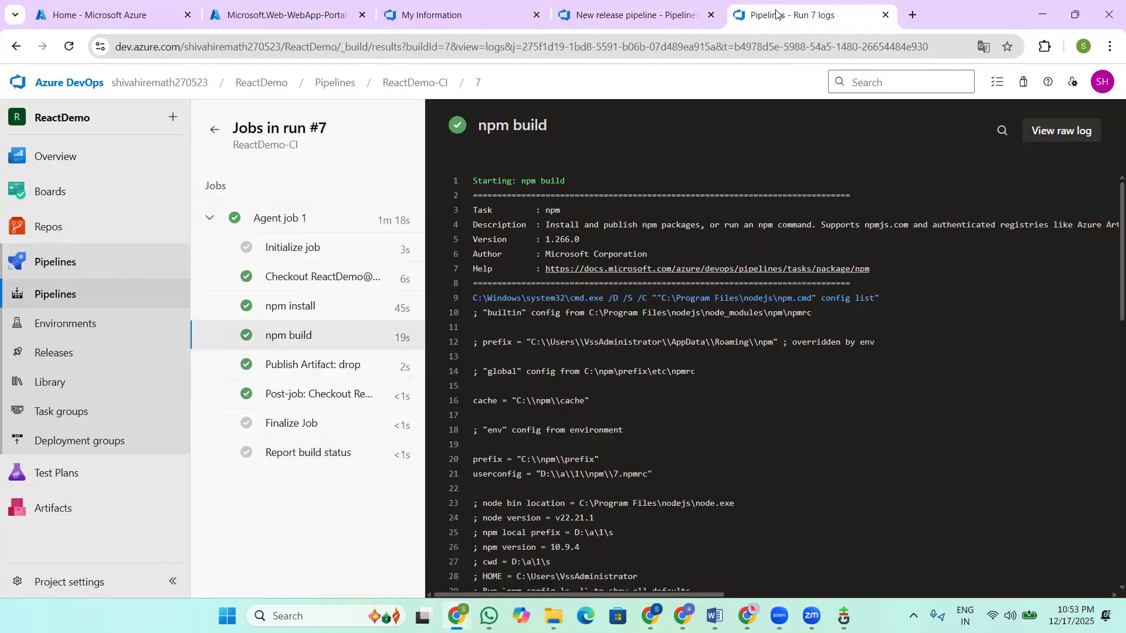
{"action": "left_click", "coordinate": [70, 306]}
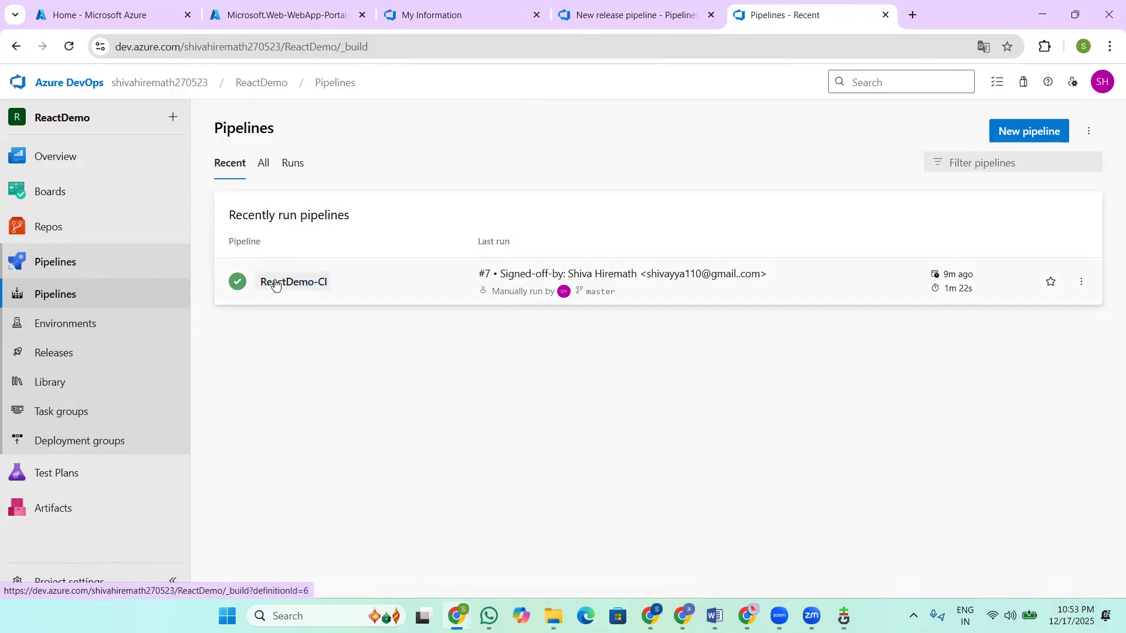
{"action": "left_click", "coordinate": [314, 287]}
{"action": "left_click", "coordinate": [441, 240]}
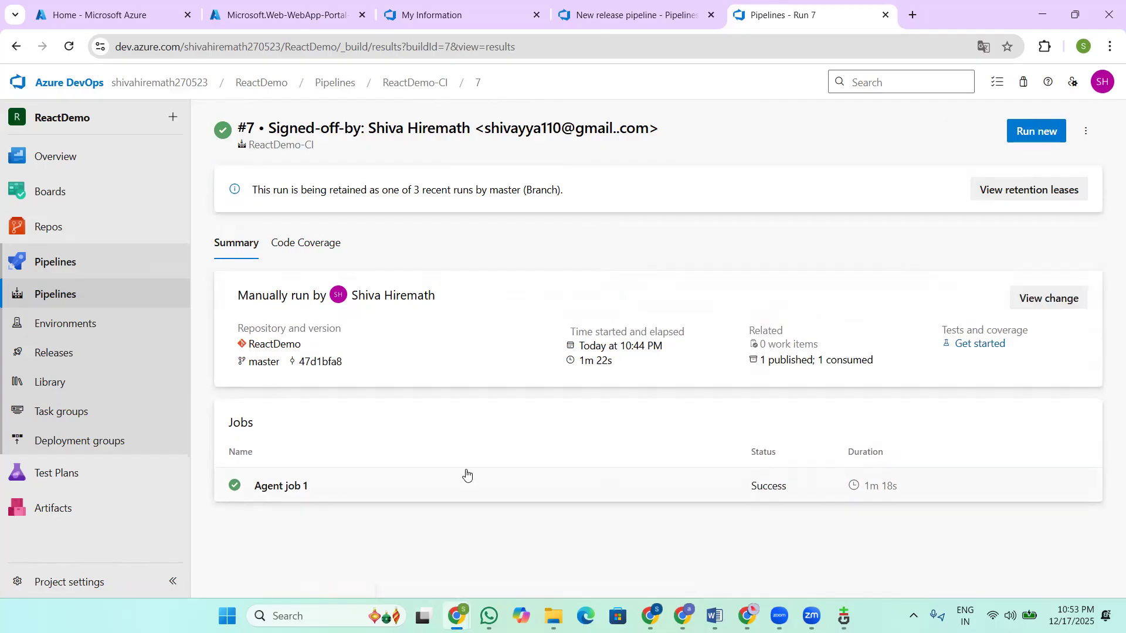
{"action": "left_click", "coordinate": [298, 491]}
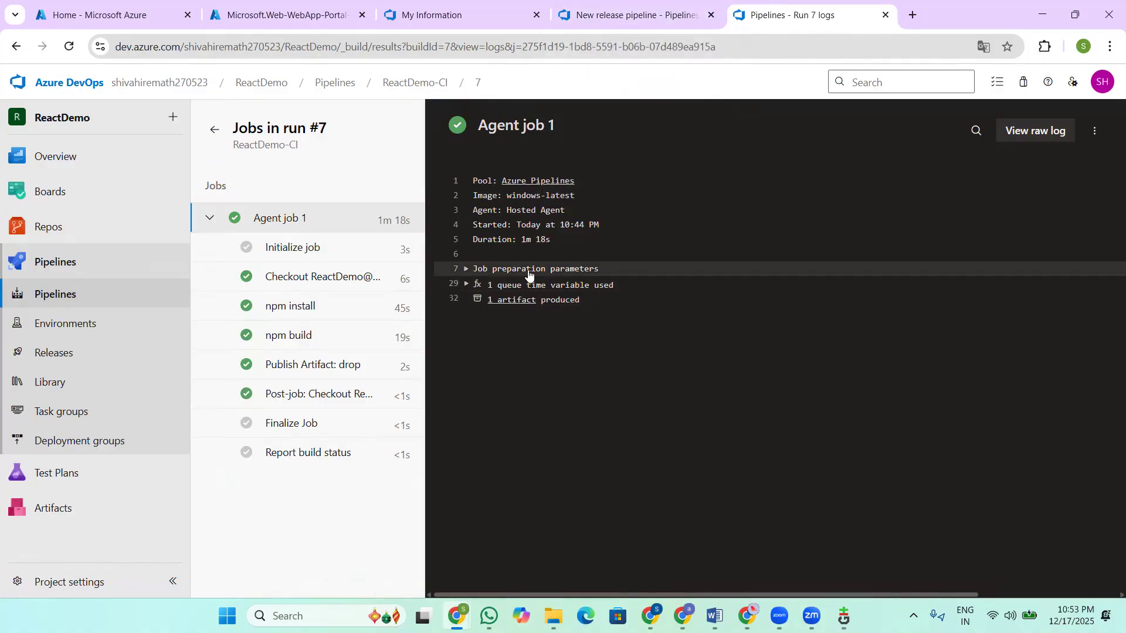
Step: Return to the new release pipeline and rename it ReactDemo-CD
{"action": "left_click", "coordinate": [598, 12]}
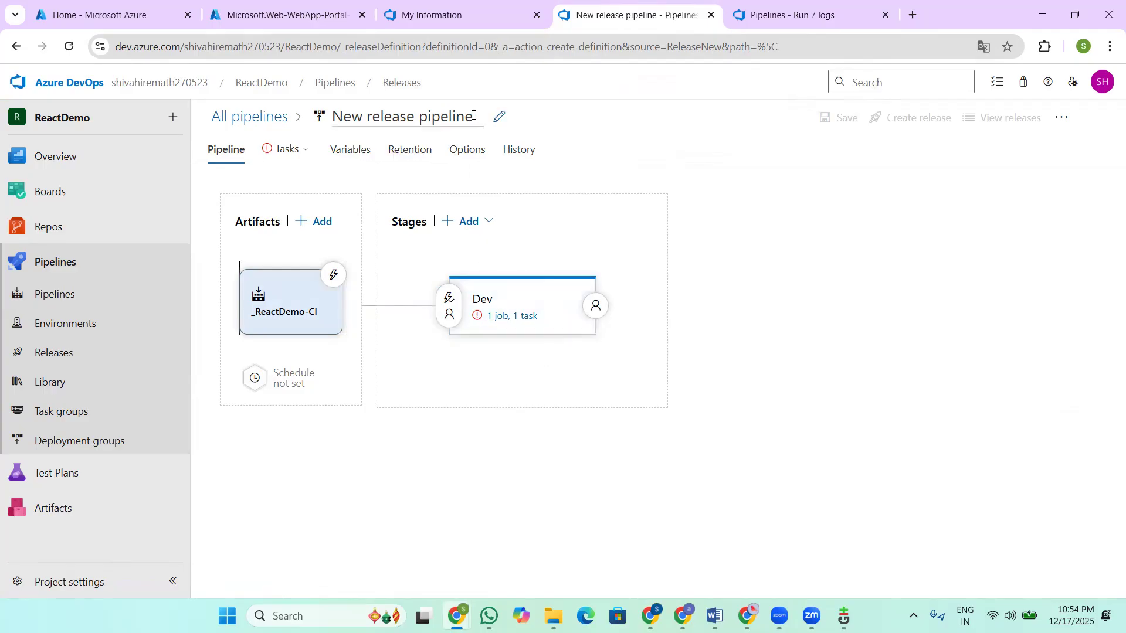
{"action": "left_click", "coordinate": [404, 117]}
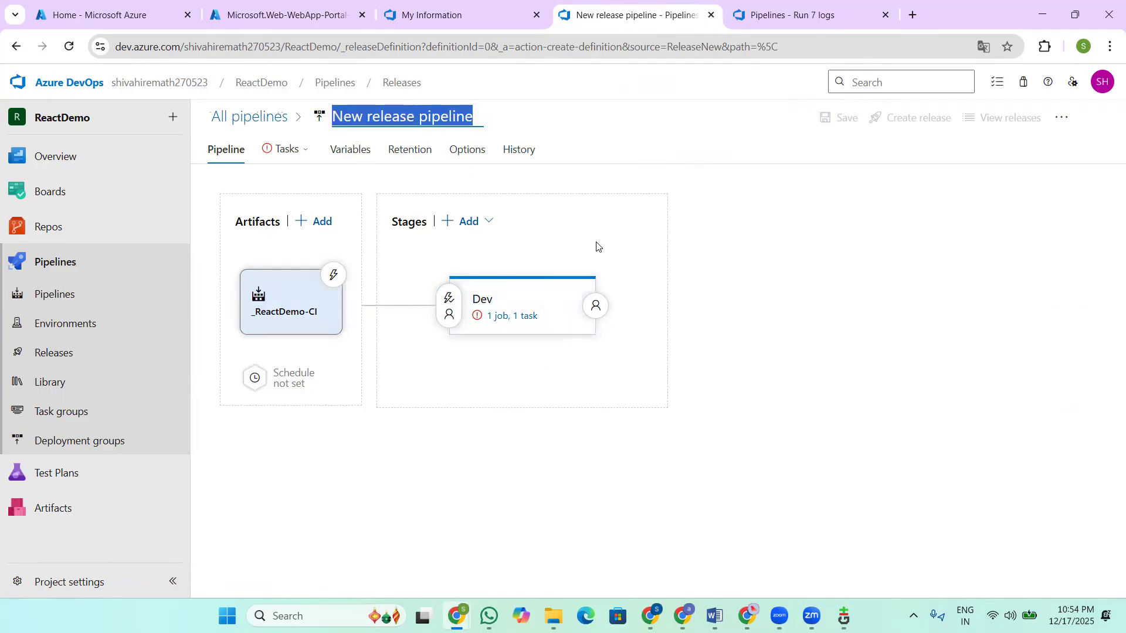
{"action": "type", "text": "Rea"}
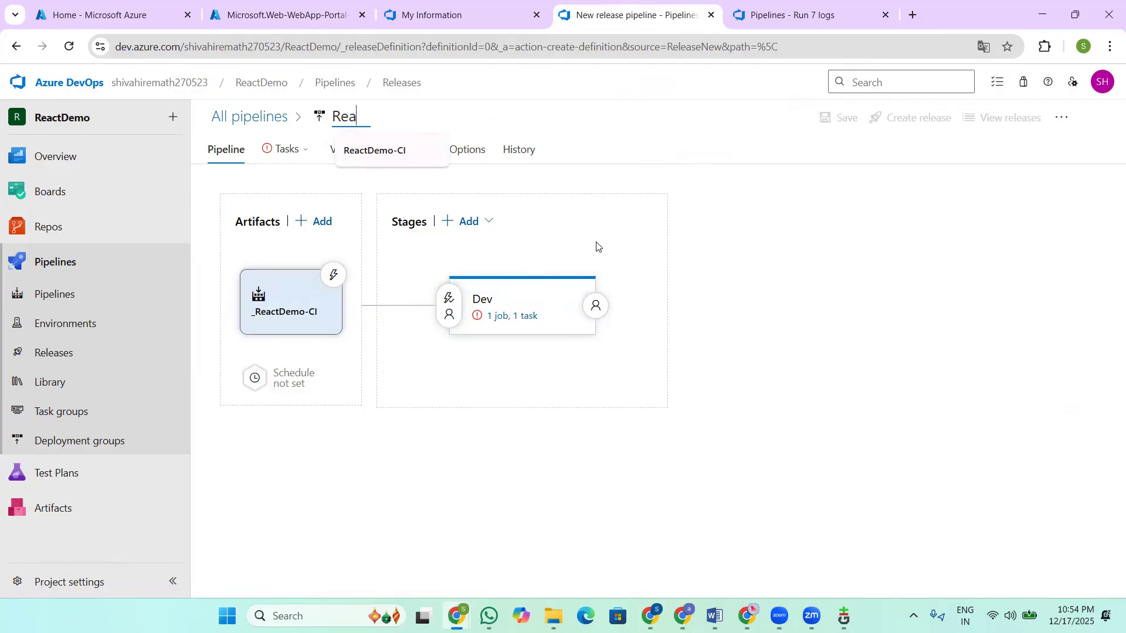
{"action": "key", "text": "Down"}
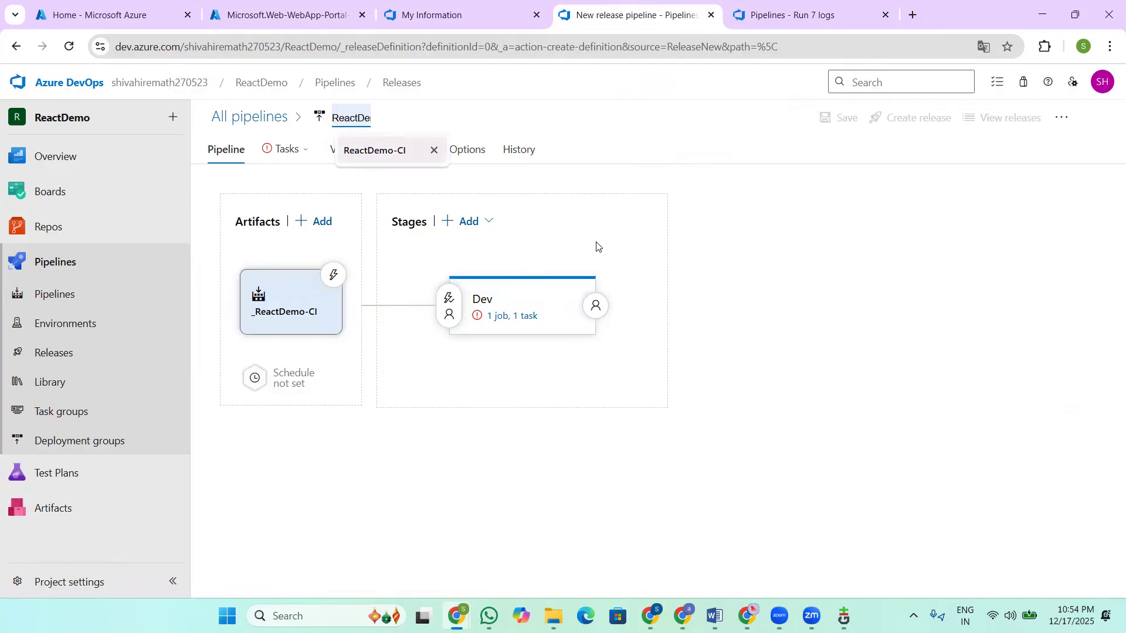
{"action": "left_click", "coordinate": [371, 151]}
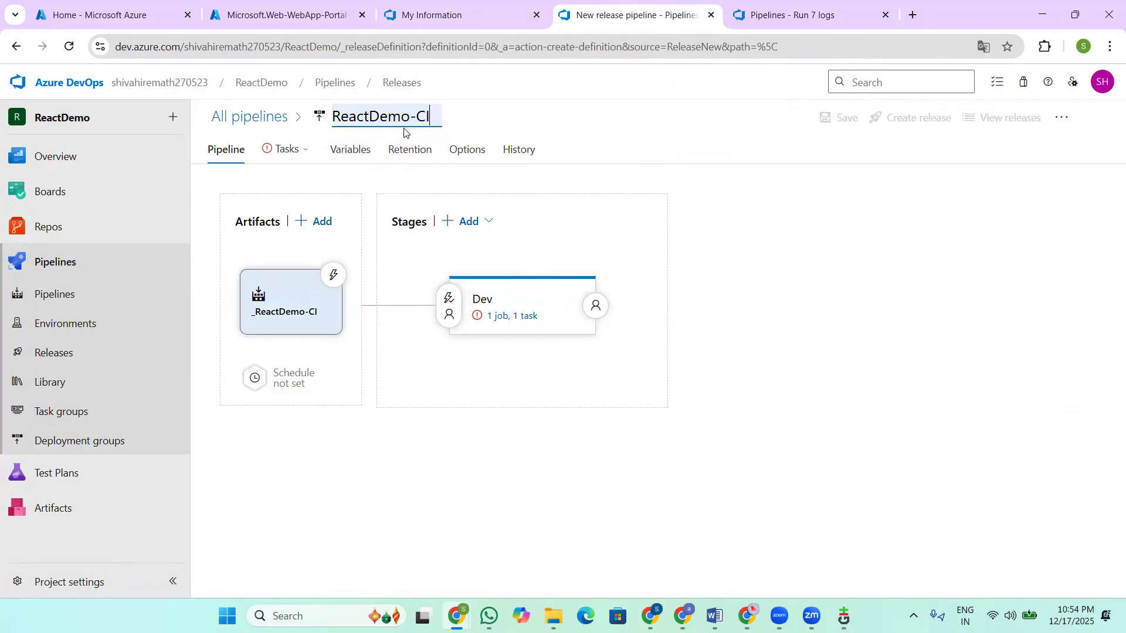
{"action": "key", "text": "BackSpace"}
{"action": "type", "text": "D"}
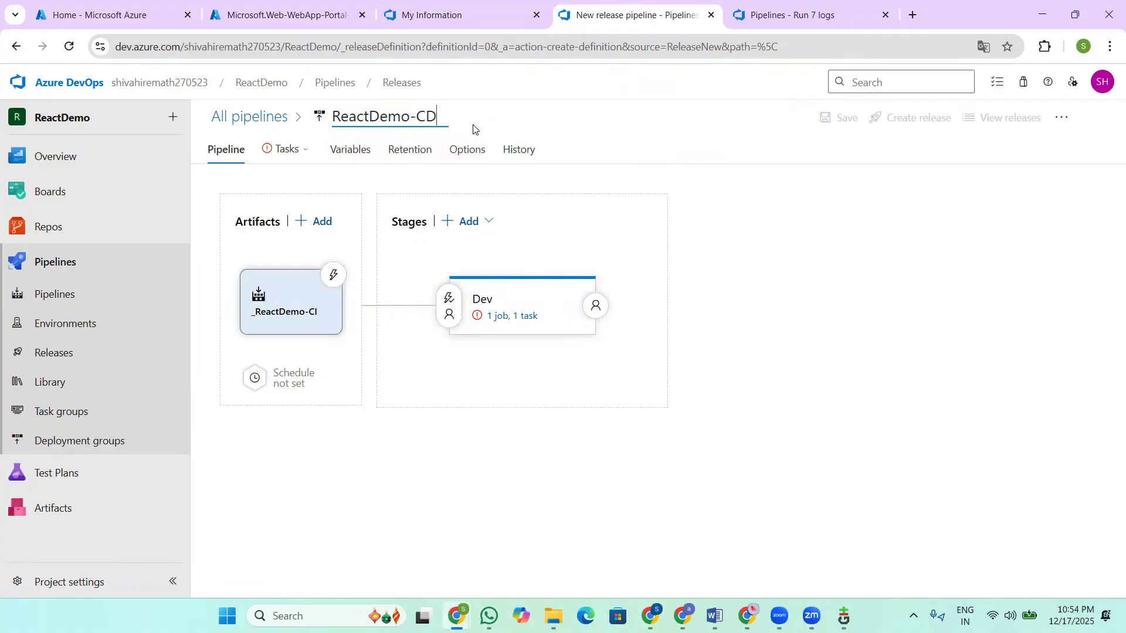
Step: Open the Dev stage's Deploy Azure App Service task and review its connection, subscription and app service settings
{"action": "left_click", "coordinate": [500, 316]}
{"action": "left_click", "coordinate": [424, 276]}
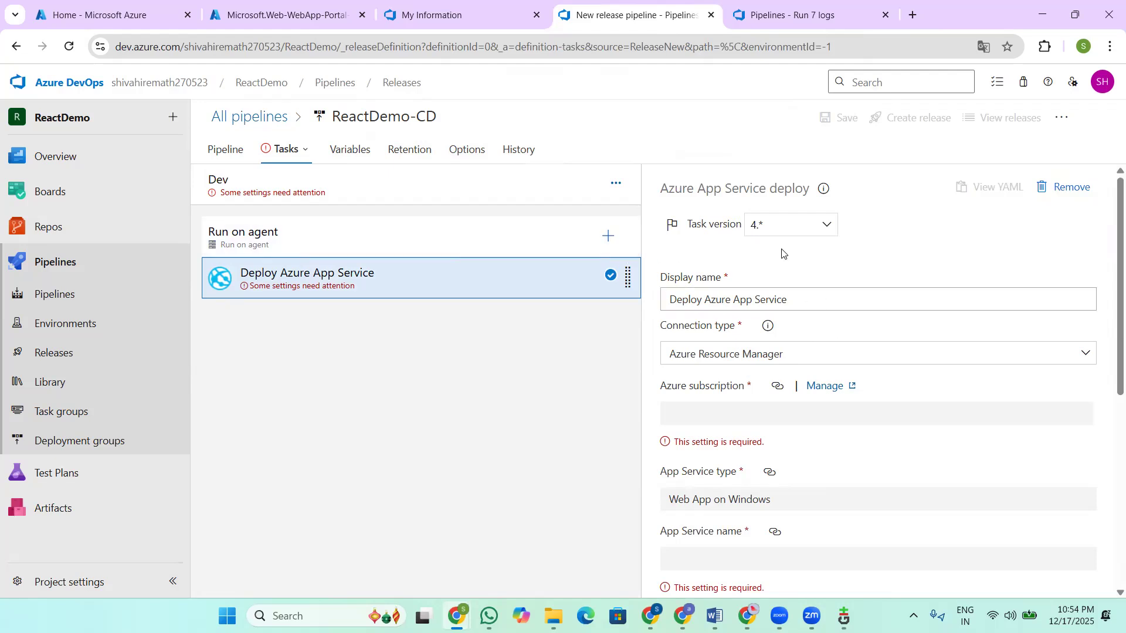
{"action": "scroll", "coordinate": [811, 252], "scroll_direction": "down", "scroll_amount": 2}
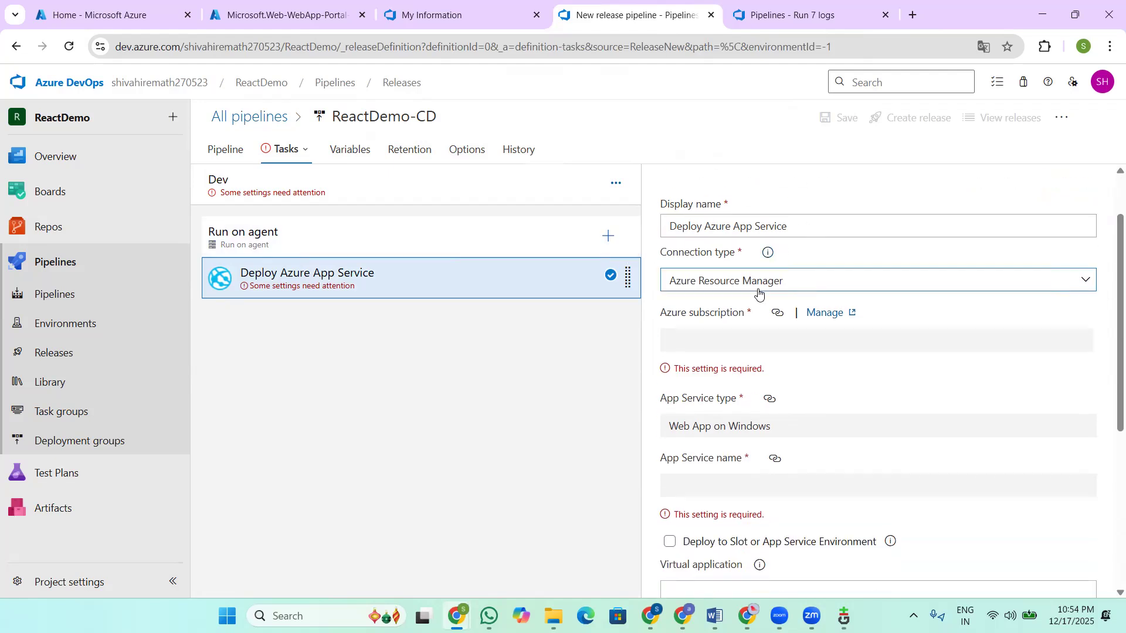
{"action": "scroll", "coordinate": [762, 288], "scroll_direction": "down", "scroll_amount": 1}
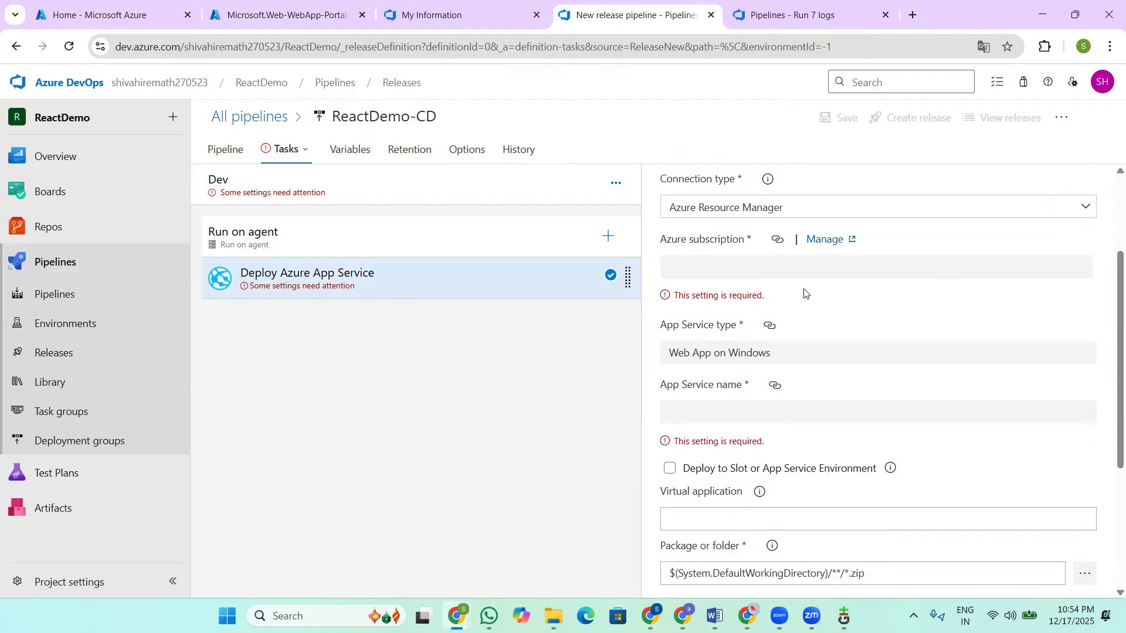
{"action": "scroll", "coordinate": [804, 293], "scroll_direction": "up", "scroll_amount": 2}
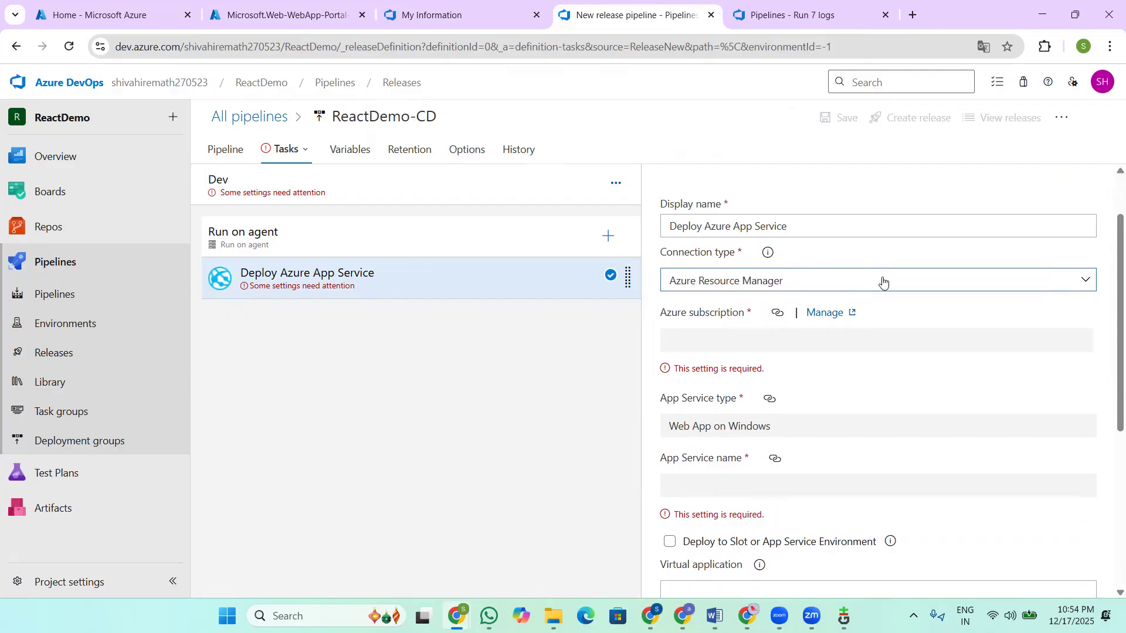
Step: Set the connection type of the Deploy Azure App Service task to Azure Resource Manager
{"action": "left_click", "coordinate": [982, 281]}
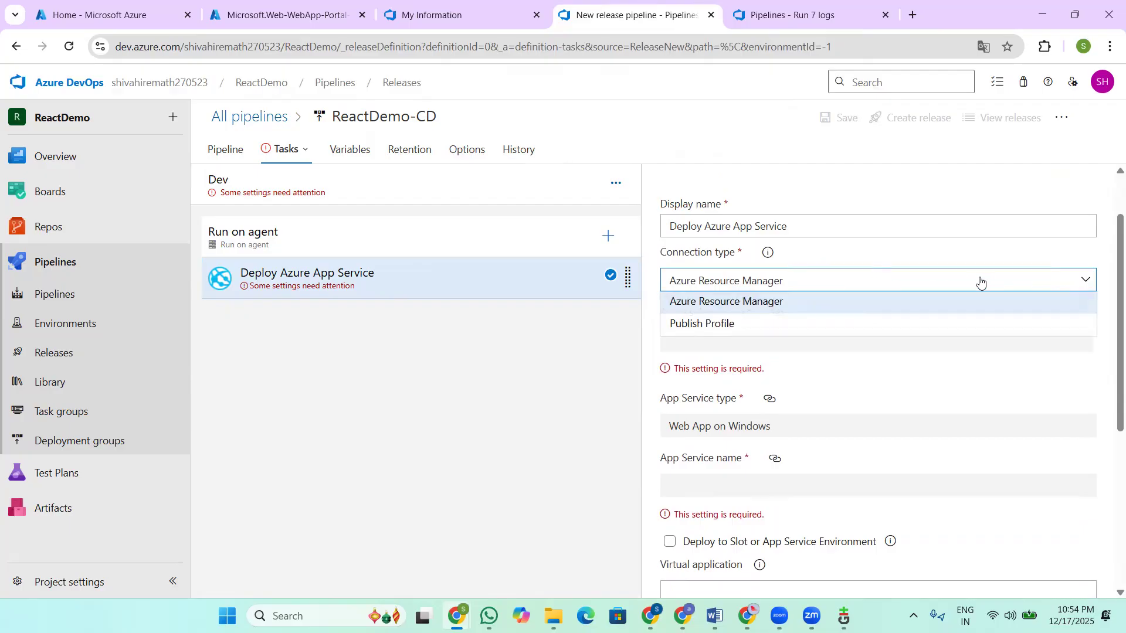
{"action": "left_click", "coordinate": [761, 302]}
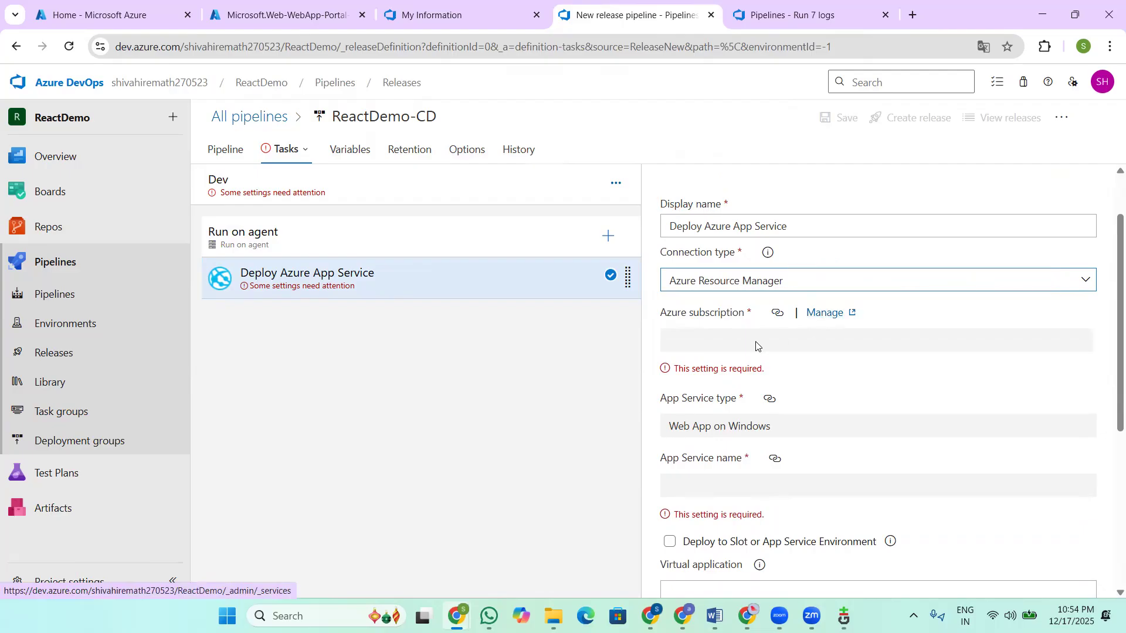
{"action": "scroll", "coordinate": [834, 392], "scroll_direction": "down", "scroll_amount": 4}
{"action": "scroll", "coordinate": [786, 371], "scroll_direction": "up", "scroll_amount": 4}
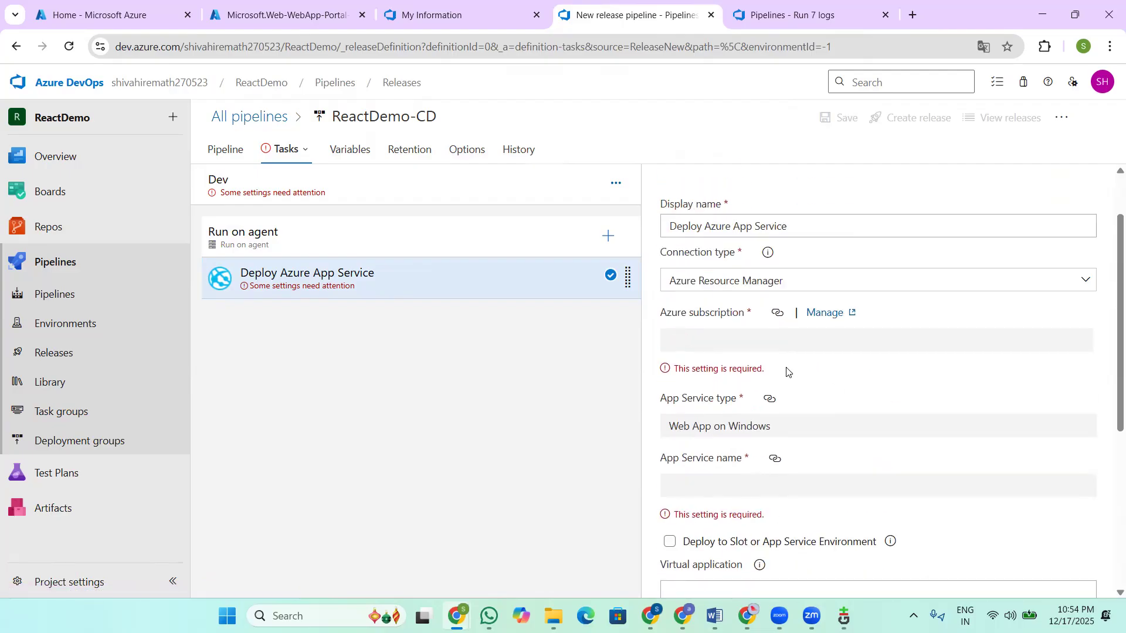
Step: Open the service connection management for the task's Azure subscription and start a new Azure Resource Manager service connection
{"action": "left_click", "coordinate": [810, 313]}
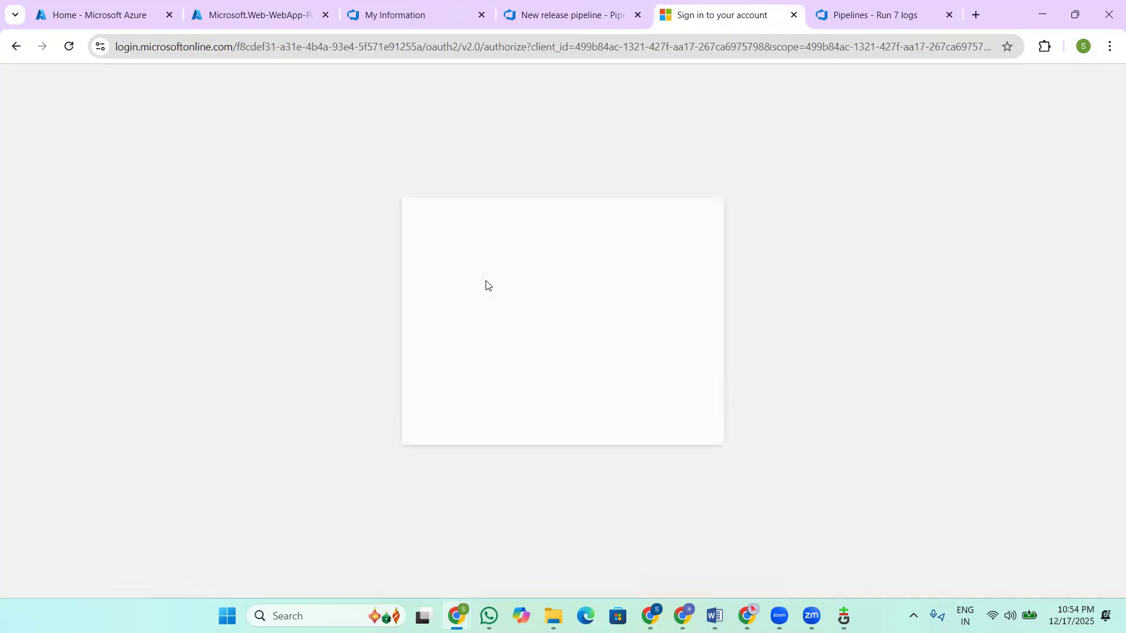
{"action": "left_click", "coordinate": [525, 317]}
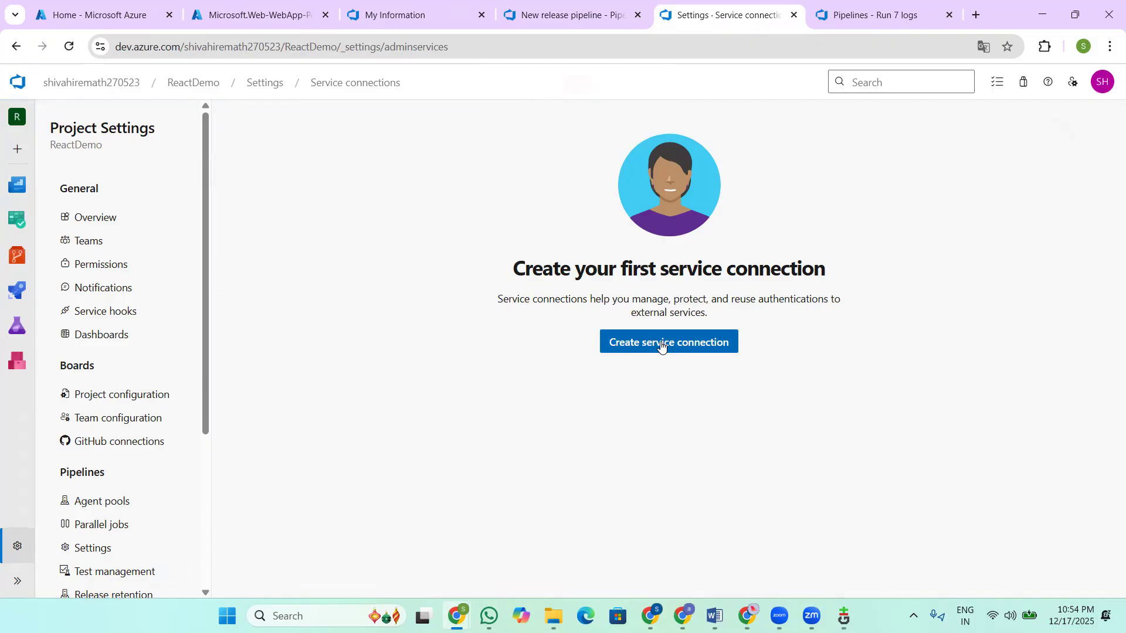
{"action": "left_click", "coordinate": [661, 346]}
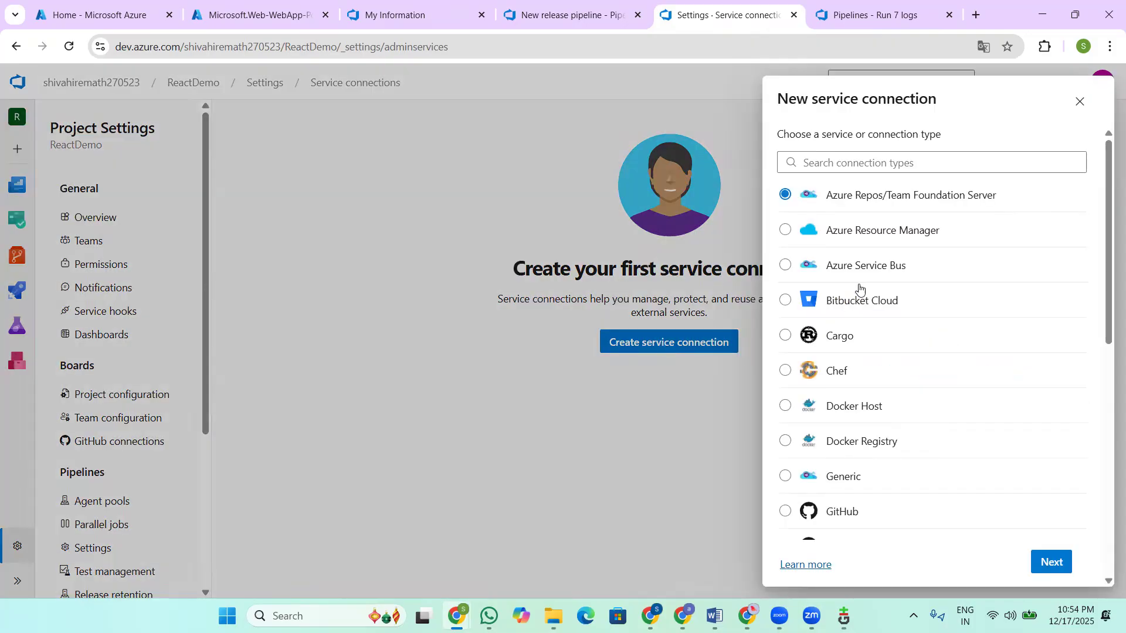
{"action": "left_click", "coordinate": [869, 242]}
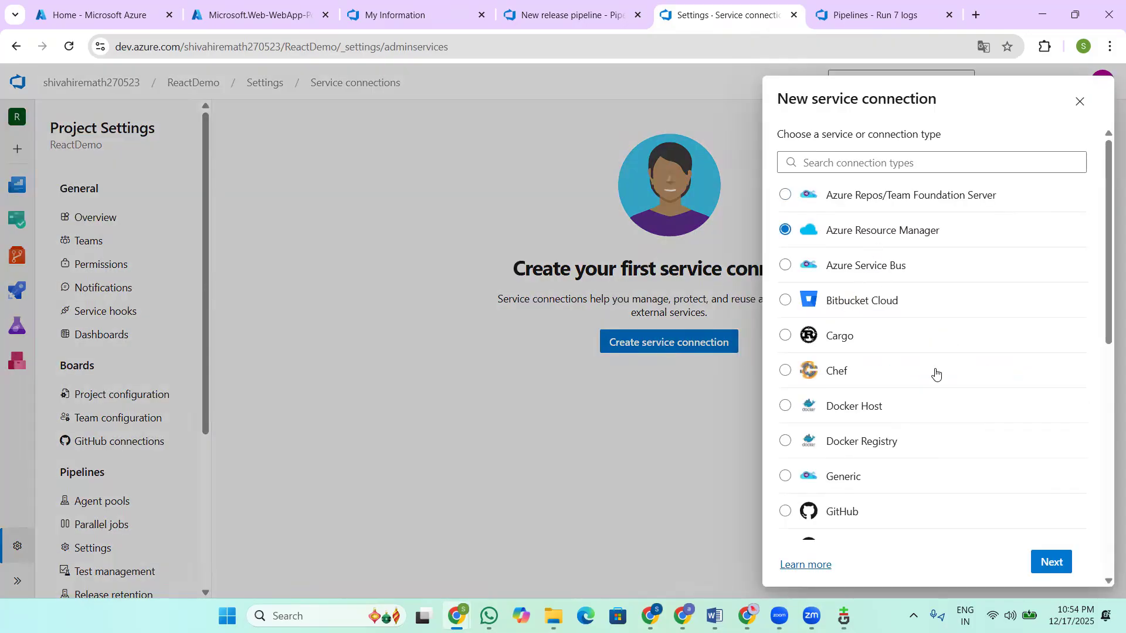
{"action": "left_click", "coordinate": [1043, 572]}
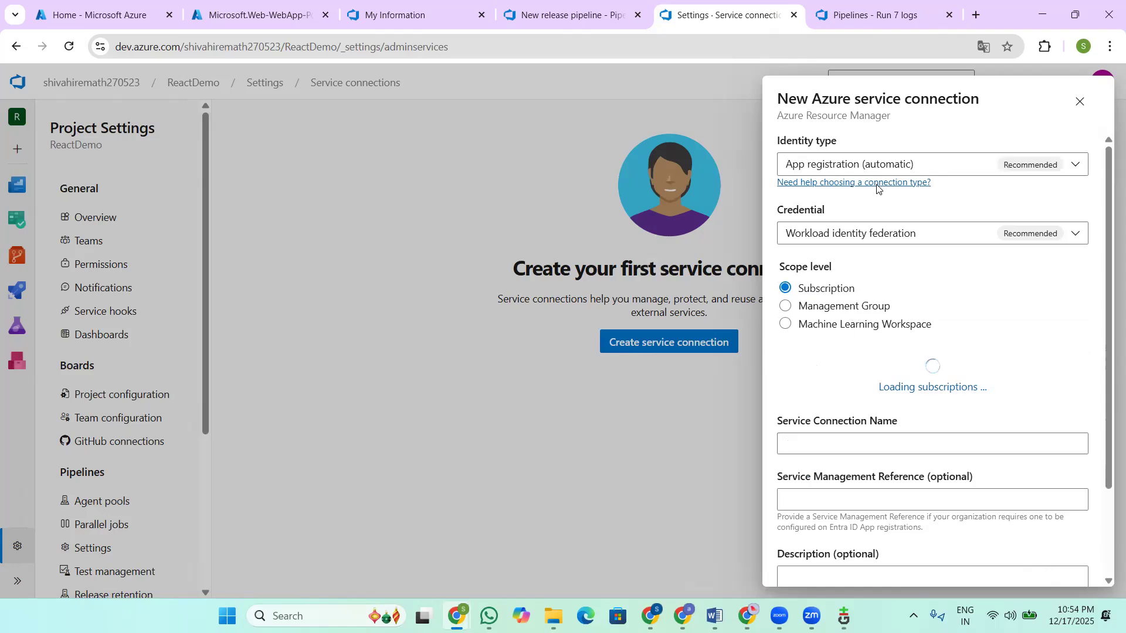
Step: Set the identity type to App registration or managed identity (manual) and the credential to Secret
{"action": "left_click", "coordinate": [940, 167]}
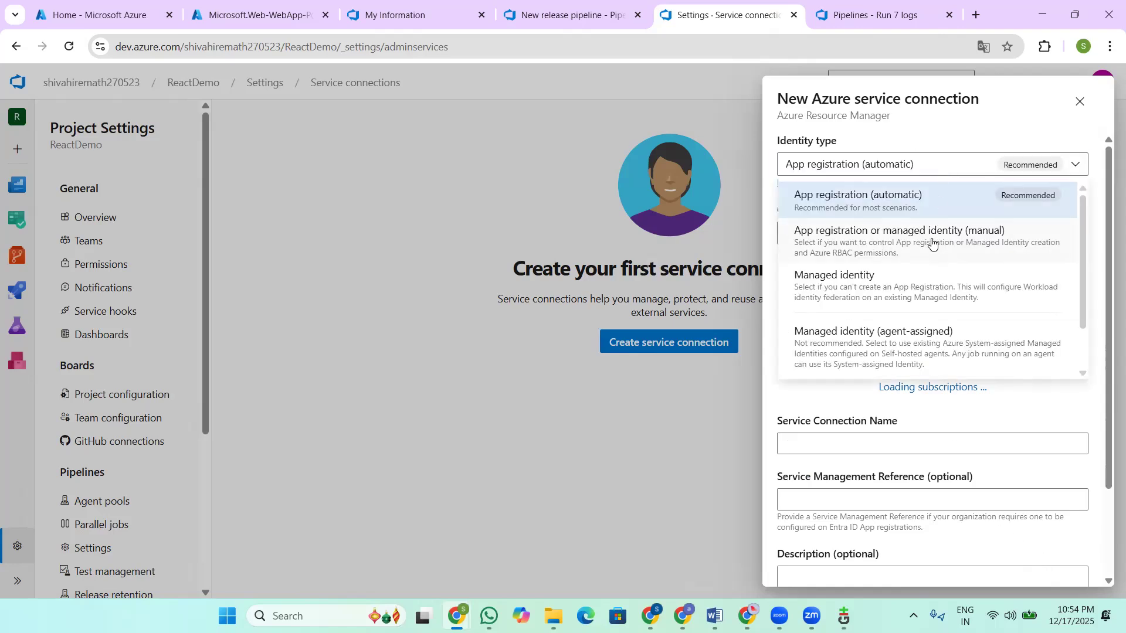
{"action": "left_click", "coordinate": [932, 243]}
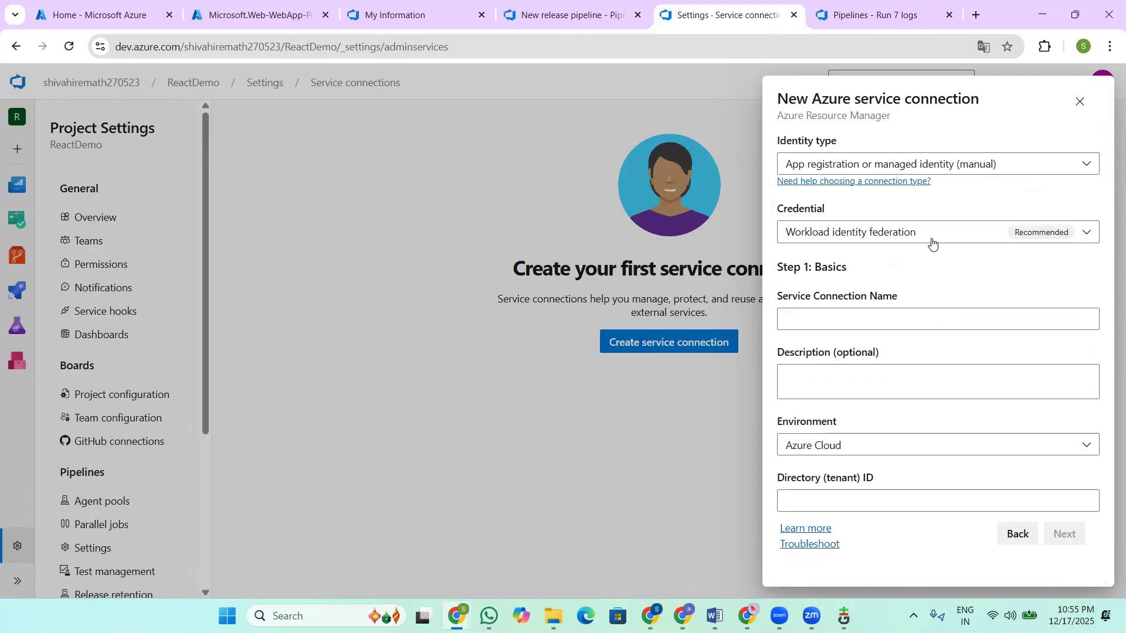
{"action": "left_click", "coordinate": [911, 236]}
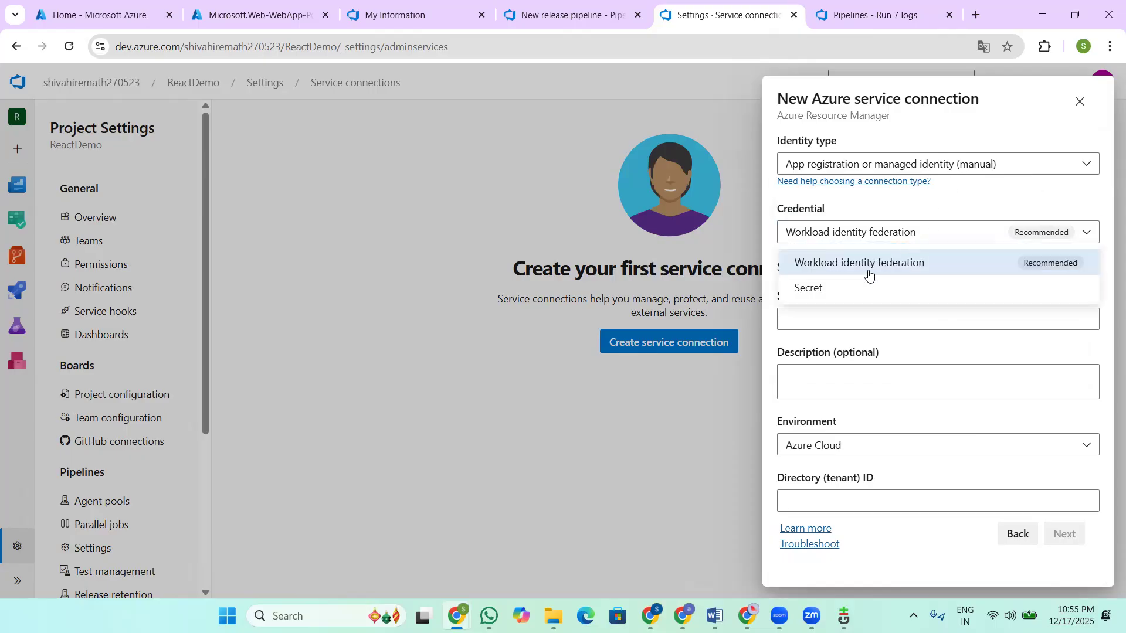
{"action": "left_click", "coordinate": [852, 287]}
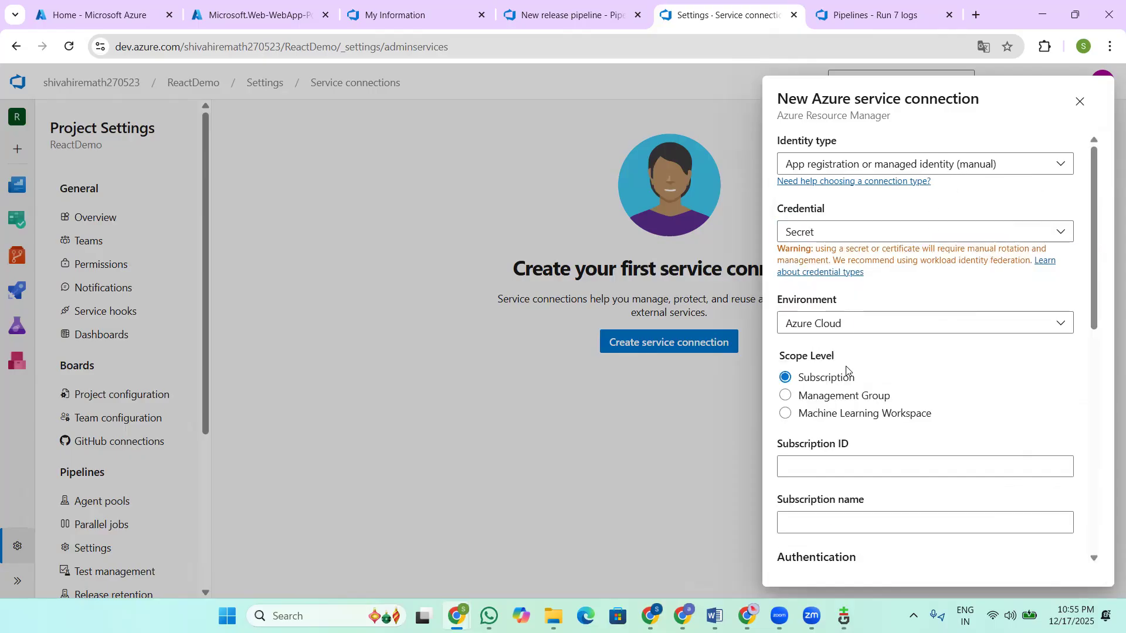
Step: Copy the subscription ID of Azure subscription 1 from the Azure portal into the service connection's Subscription ID
{"action": "scroll", "coordinate": [846, 370], "scroll_direction": "down", "scroll_amount": 2}
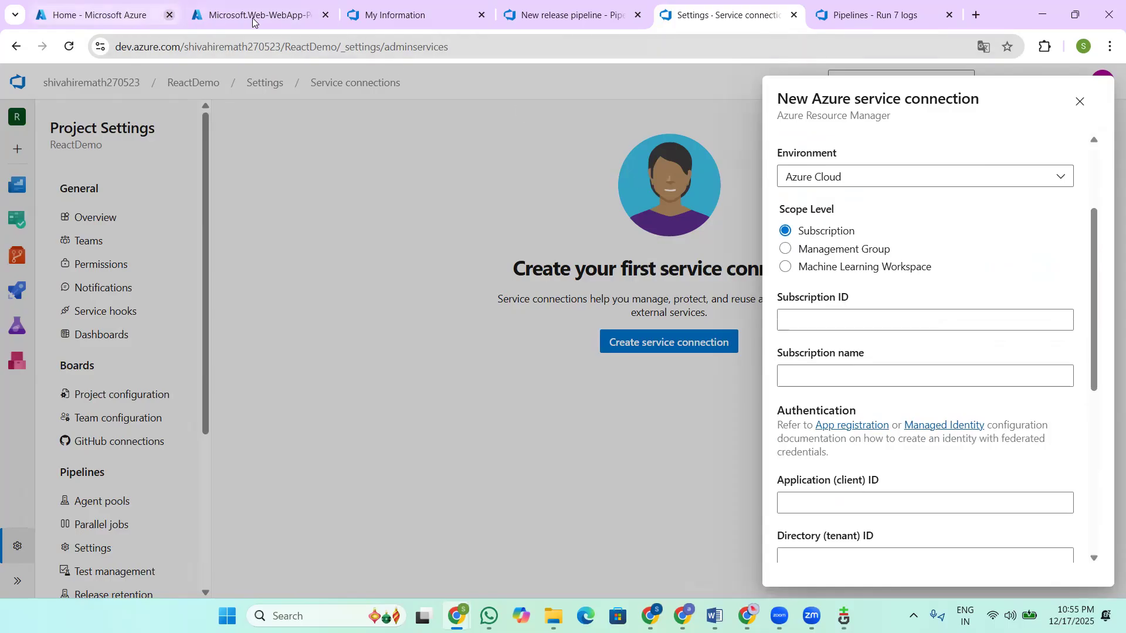
{"action": "left_click", "coordinate": [115, 16]}
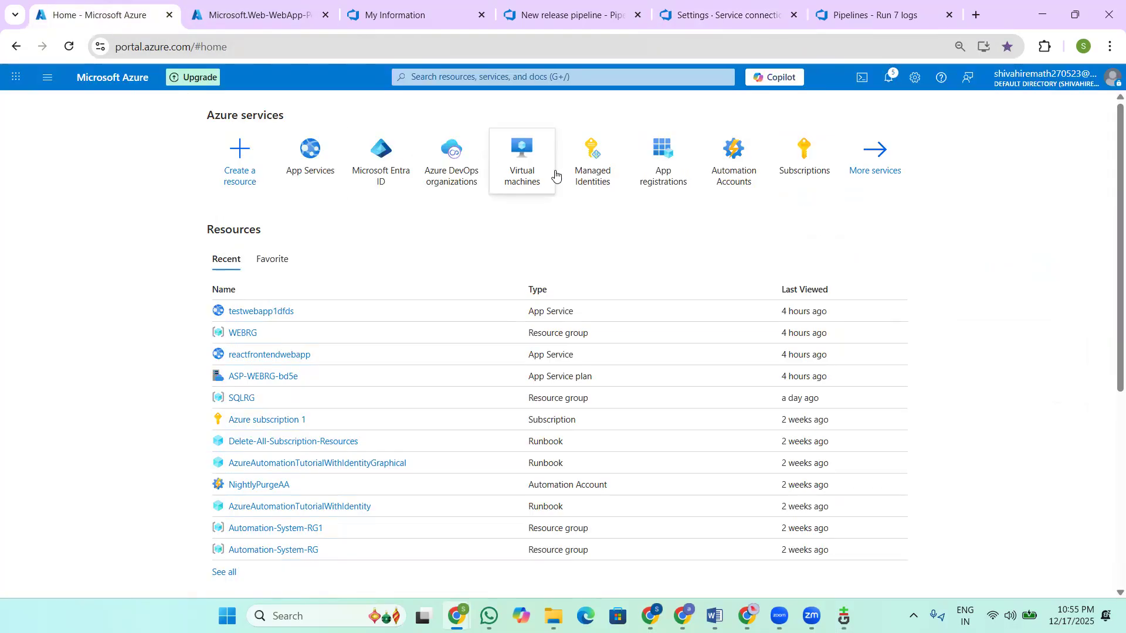
{"action": "left_click", "coordinate": [813, 171]}
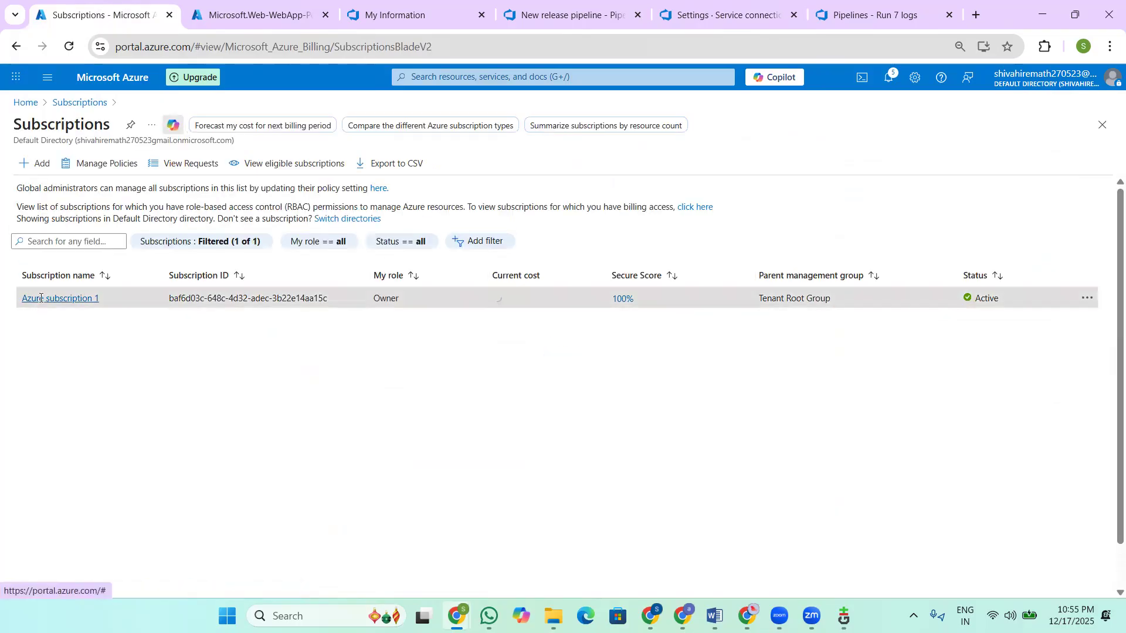
{"action": "left_click", "coordinate": [40, 298]}
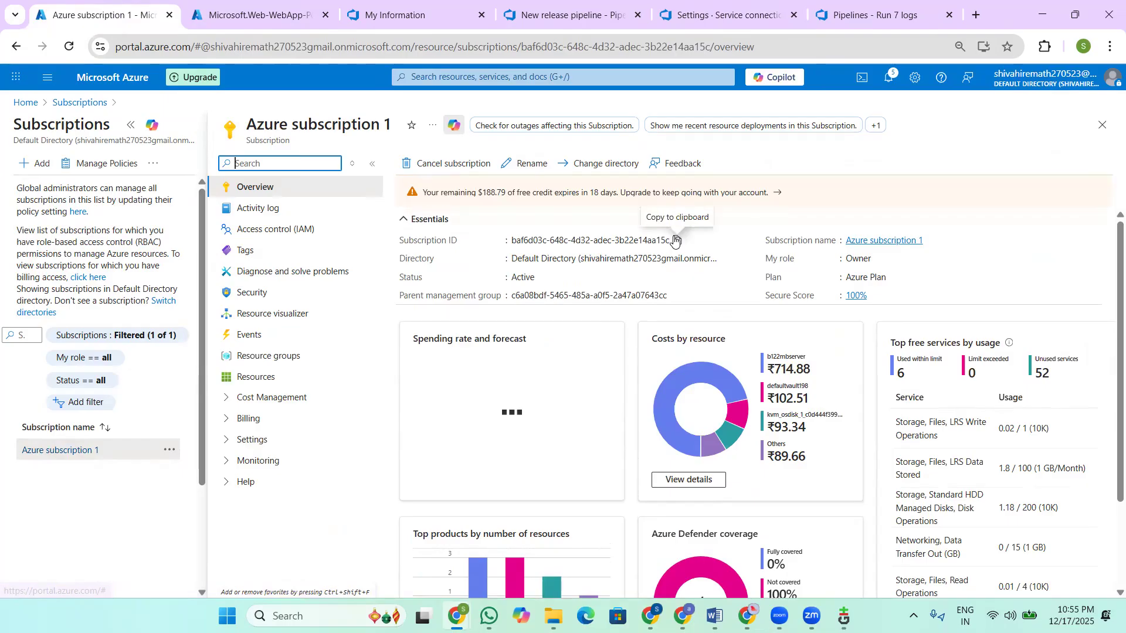
{"action": "left_click", "coordinate": [675, 241]}
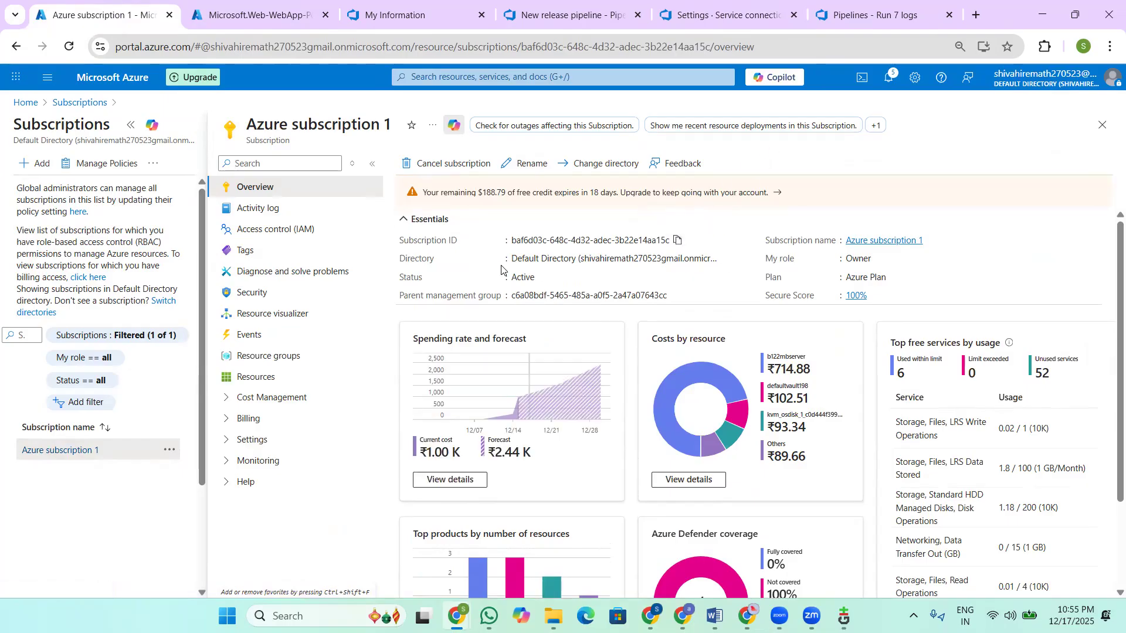
{"action": "left_click", "coordinate": [727, 15]}
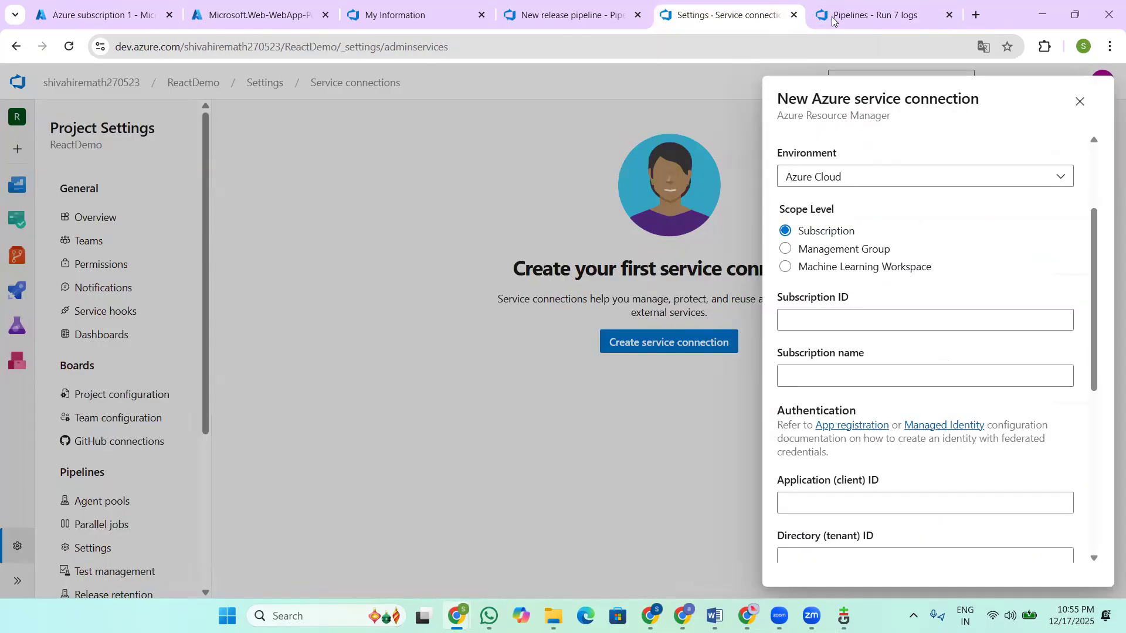
{"action": "left_click", "coordinate": [819, 319]}
{"action": "key", "text": "ctrl+v"}
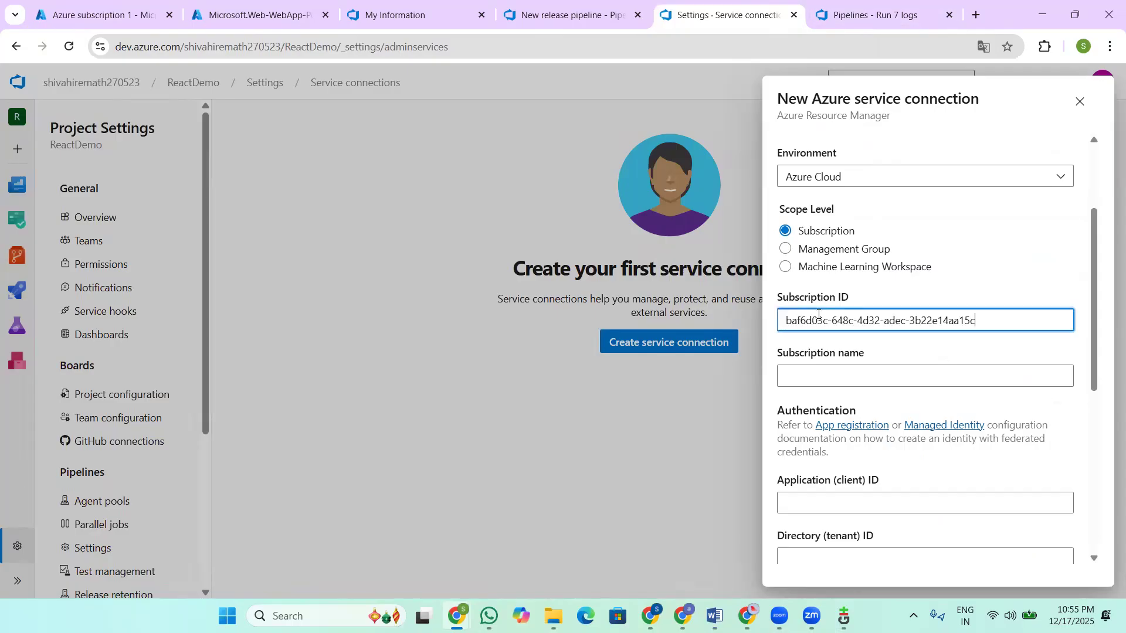
Step: Copy the name "Azure subscription 1" from the Azure portal into the service connection's Subscription name
{"action": "left_click", "coordinate": [115, 22]}
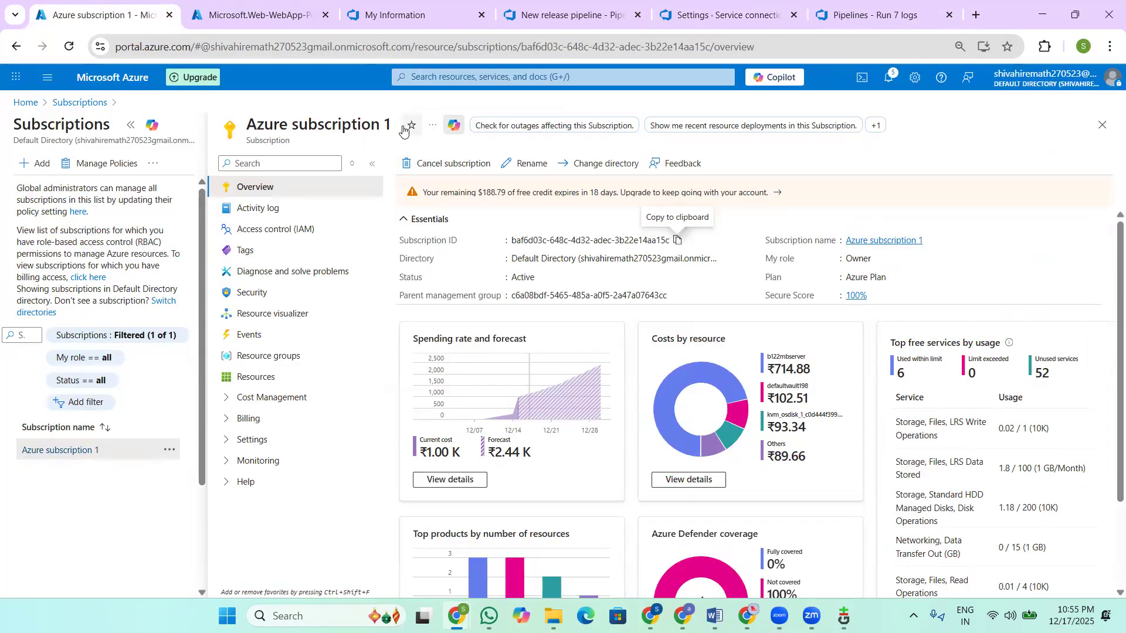
{"action": "left_click_drag", "start_coordinate": [392, 124], "coordinate": [263, 119]}
{"action": "key", "text": "ctrl+c"}
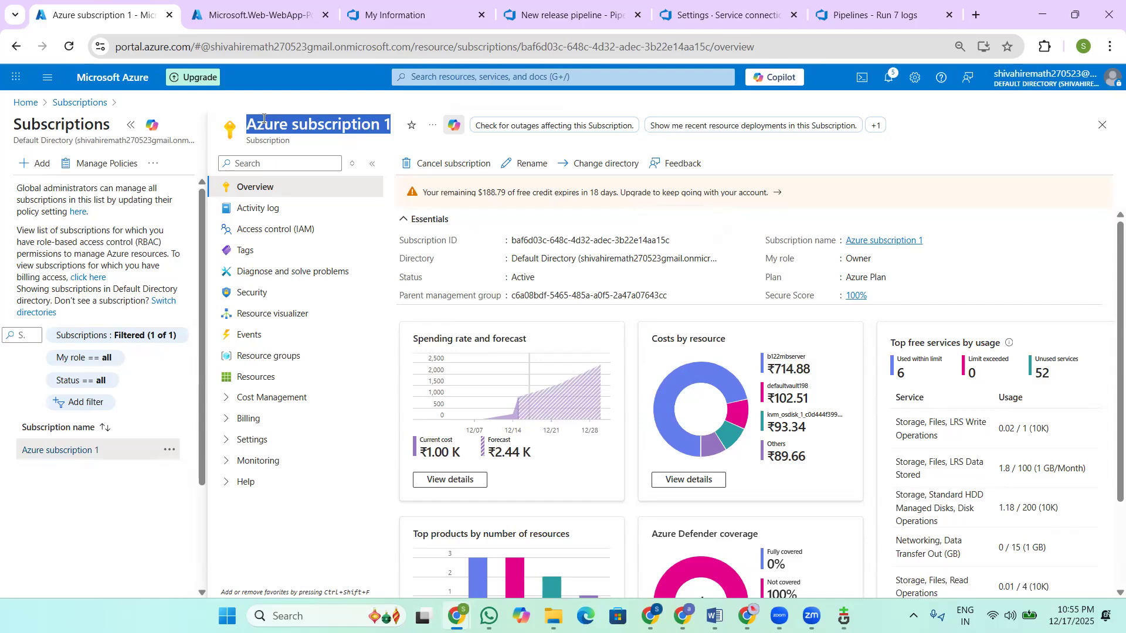
{"action": "left_click", "coordinate": [736, 11]}
{"action": "left_click", "coordinate": [826, 371]}
{"action": "key", "text": "ctrl+v"}
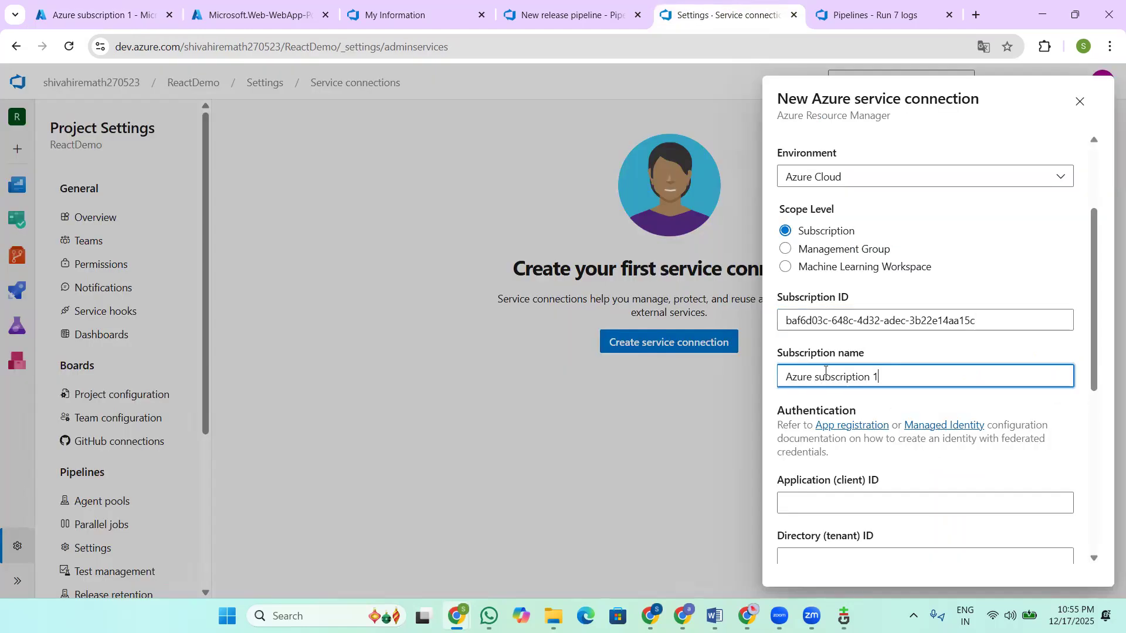
Step: Register a single-tenant application named ReactDemoAppReg under Microsoft Entra ID app registrations in the Azure portal
{"action": "scroll", "coordinate": [855, 328], "scroll_direction": "down", "scroll_amount": 5}
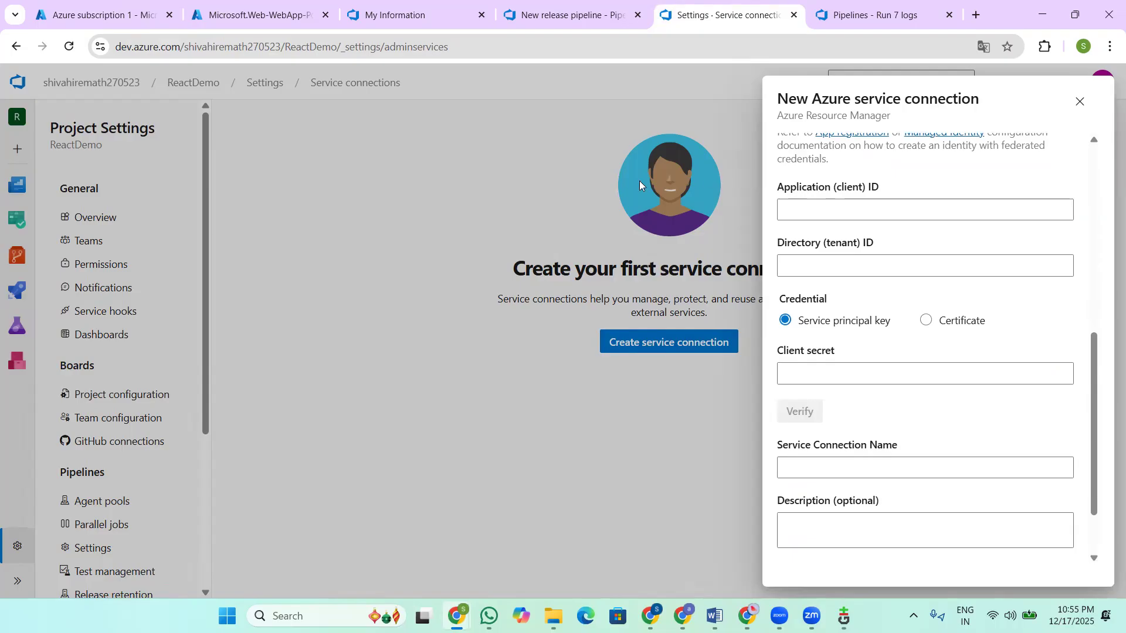
{"action": "left_click", "coordinate": [118, 24]}
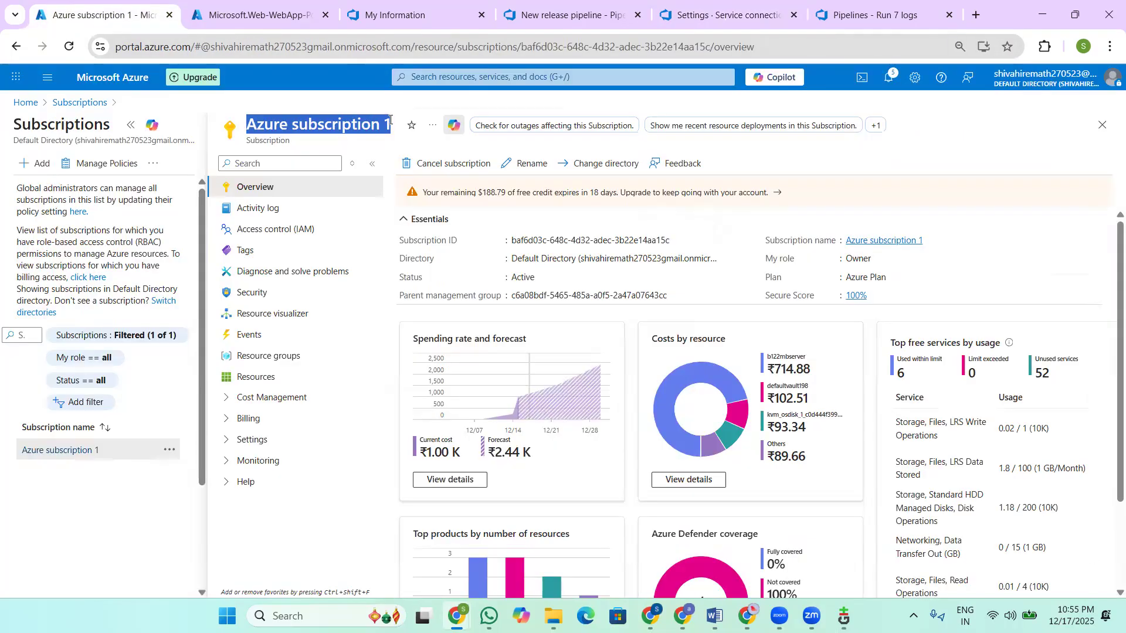
{"action": "left_click", "coordinate": [450, 77]}
{"action": "type", "text": "enr"}
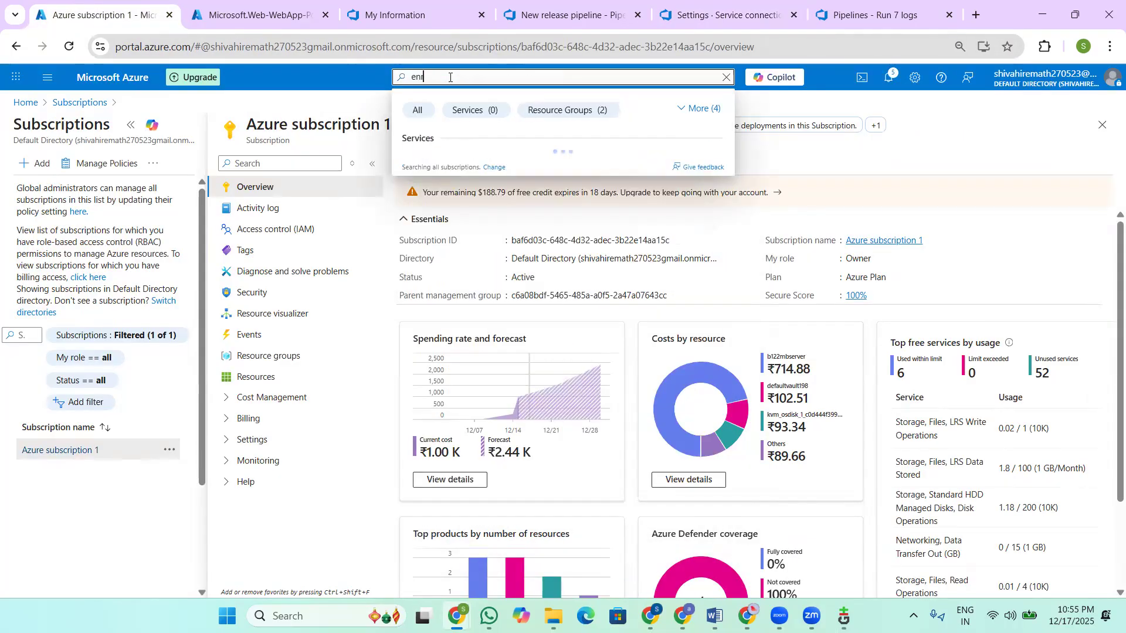
{"action": "type", "text": "tr"}
{"action": "left_click", "coordinate": [483, 169]}
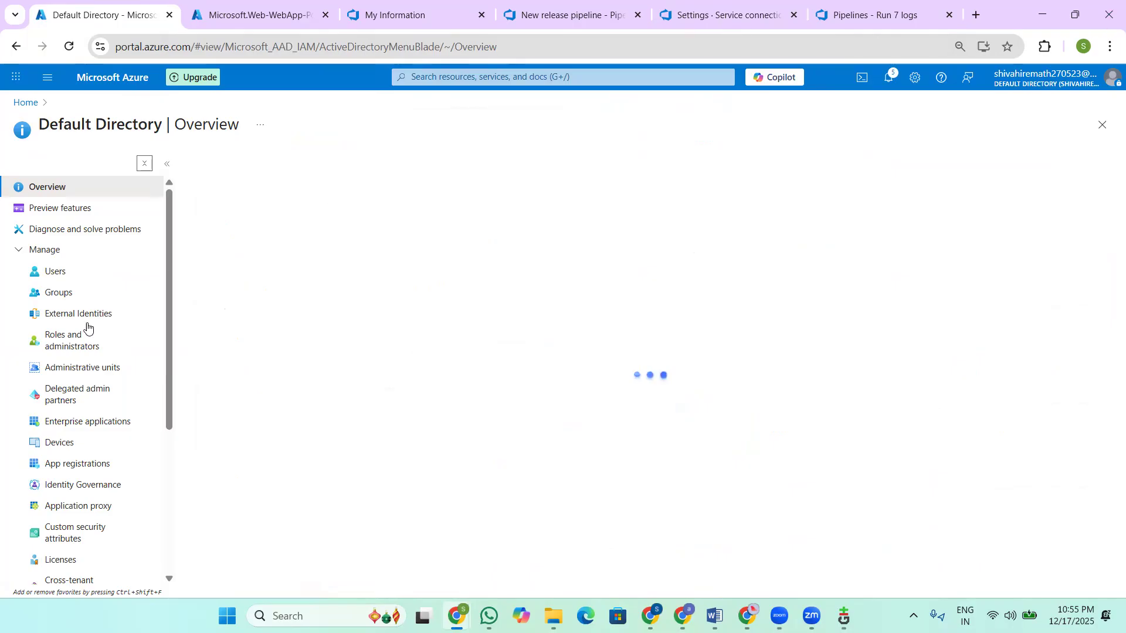
{"action": "left_click", "coordinate": [78, 469]}
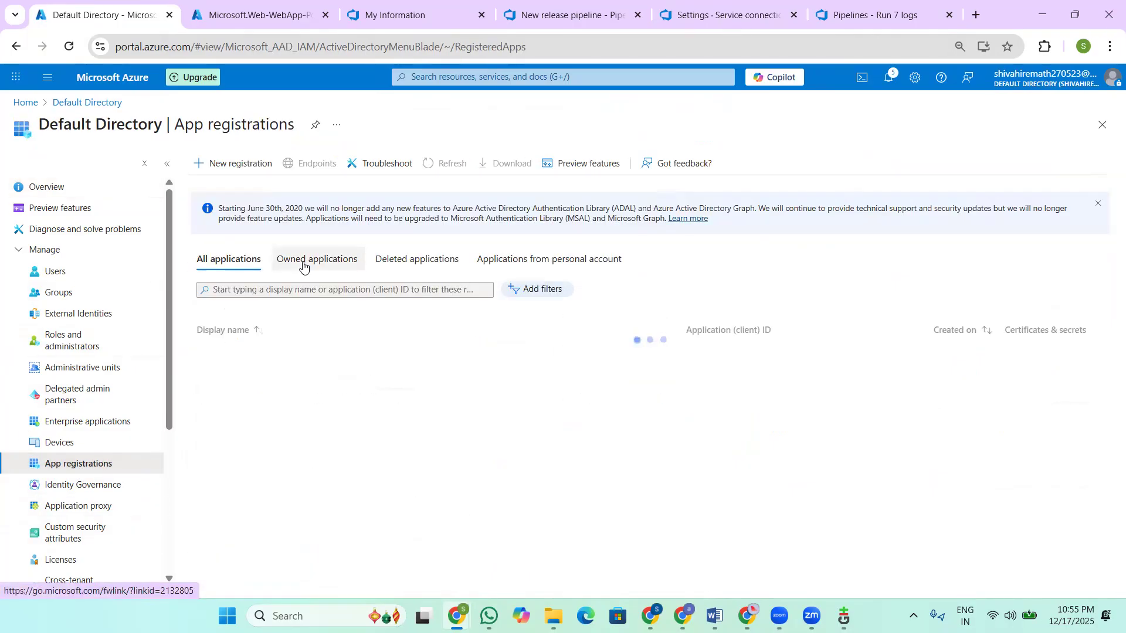
{"action": "left_click", "coordinate": [214, 163]}
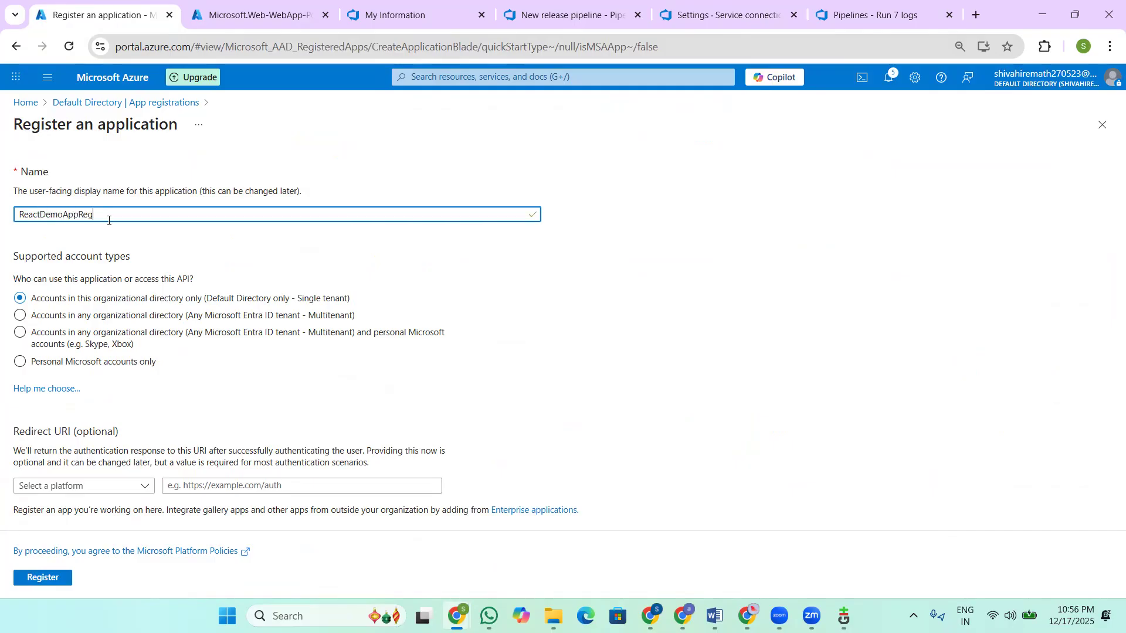
{"action": "left_click", "coordinate": [51, 576]}
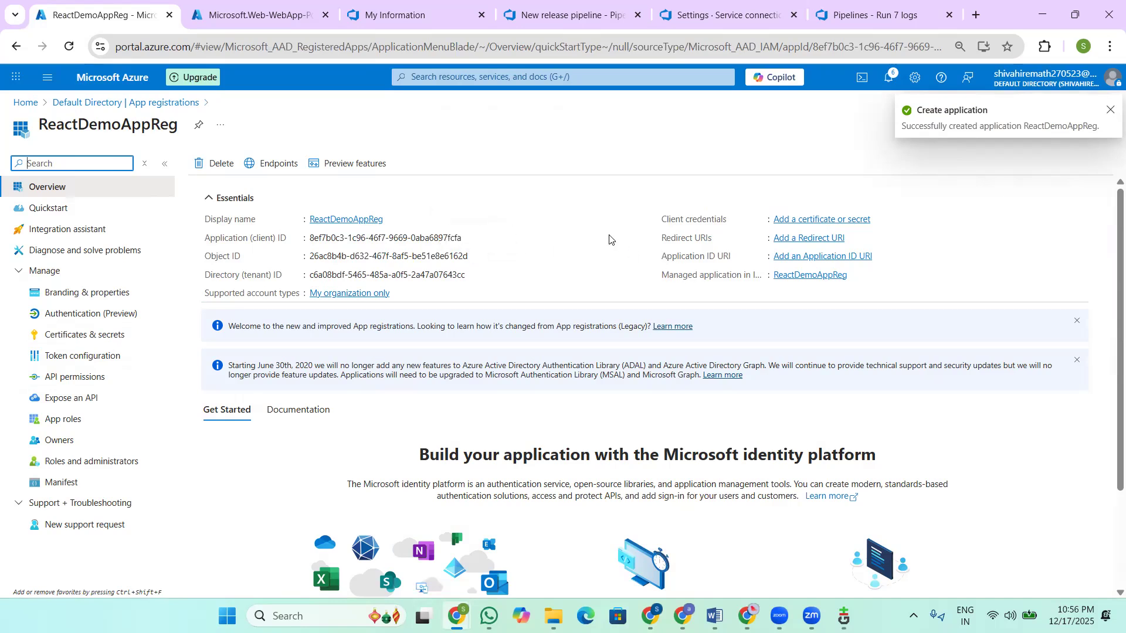
Step: Copy ReactDemoAppReg's application (client) ID into the matching field of the new service connection
{"action": "left_click", "coordinate": [470, 238]}
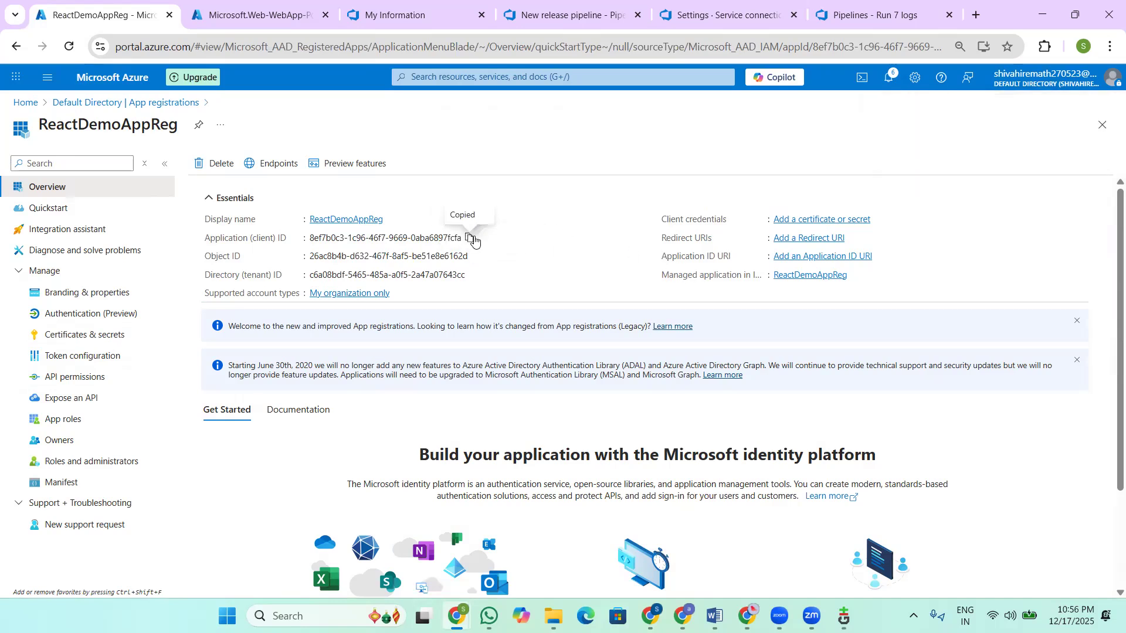
{"action": "left_click", "coordinate": [704, 16]}
{"action": "left_click", "coordinate": [816, 263]}
{"action": "left_click", "coordinate": [812, 206]}
{"action": "key", "text": "ctrl+v"}
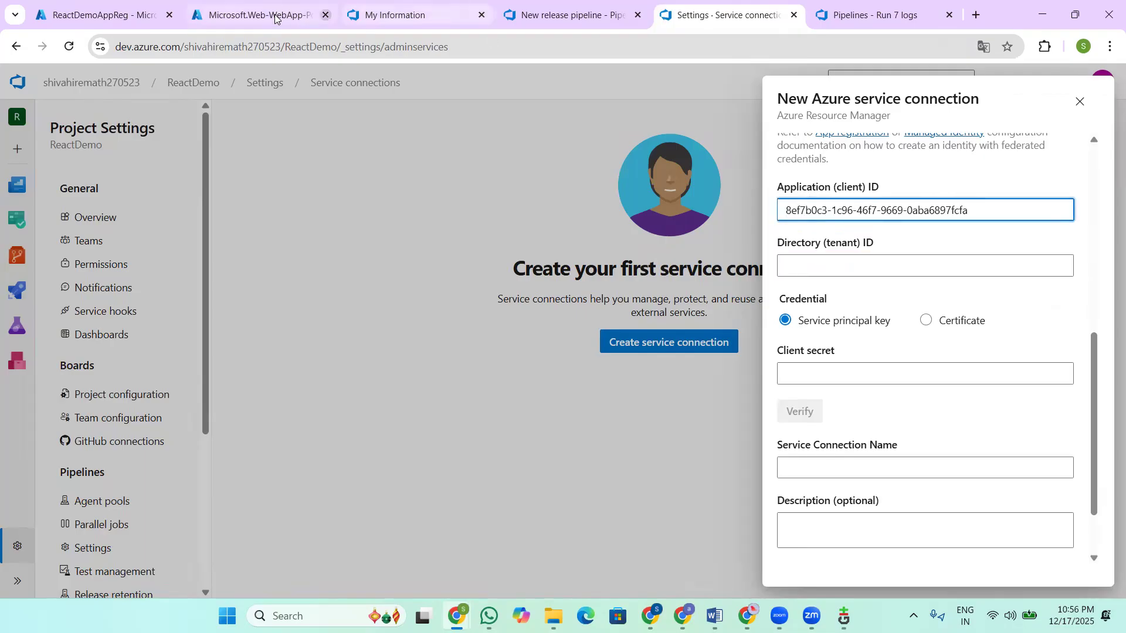
Step: Copy ReactDemoAppReg's directory (tenant) ID into the matching field of the new service connection
{"action": "left_click", "coordinate": [102, 15]}
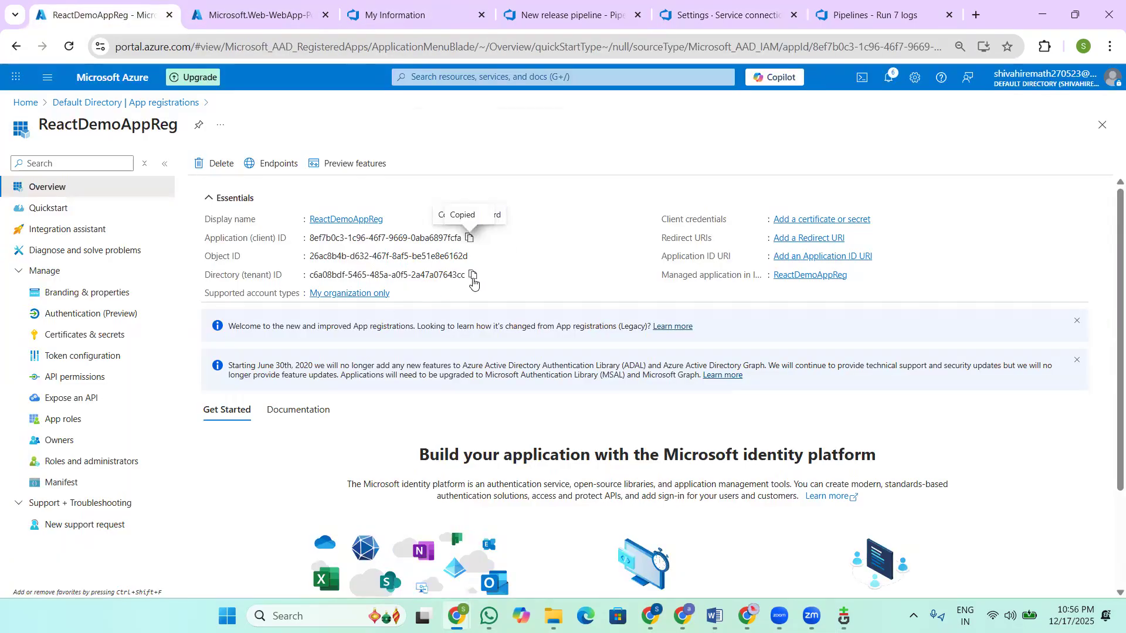
{"action": "left_click", "coordinate": [473, 275]}
{"action": "left_click", "coordinate": [724, 7]}
{"action": "left_click", "coordinate": [808, 269]}
{"action": "key", "text": "ctrl+v"}
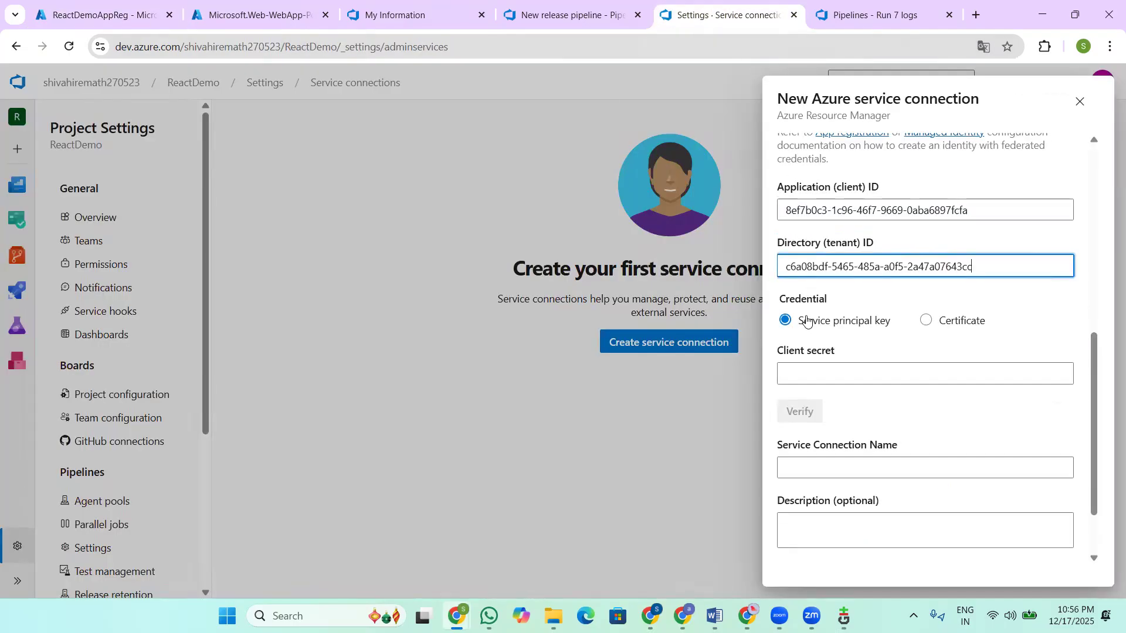
Step: Add a client secret described as ReactDemoSecrete to ReactDemoAppReg in the Azure portal, with a custom validity from 12/17/2025 to 01/08/2026
{"action": "left_click", "coordinate": [114, 18]}
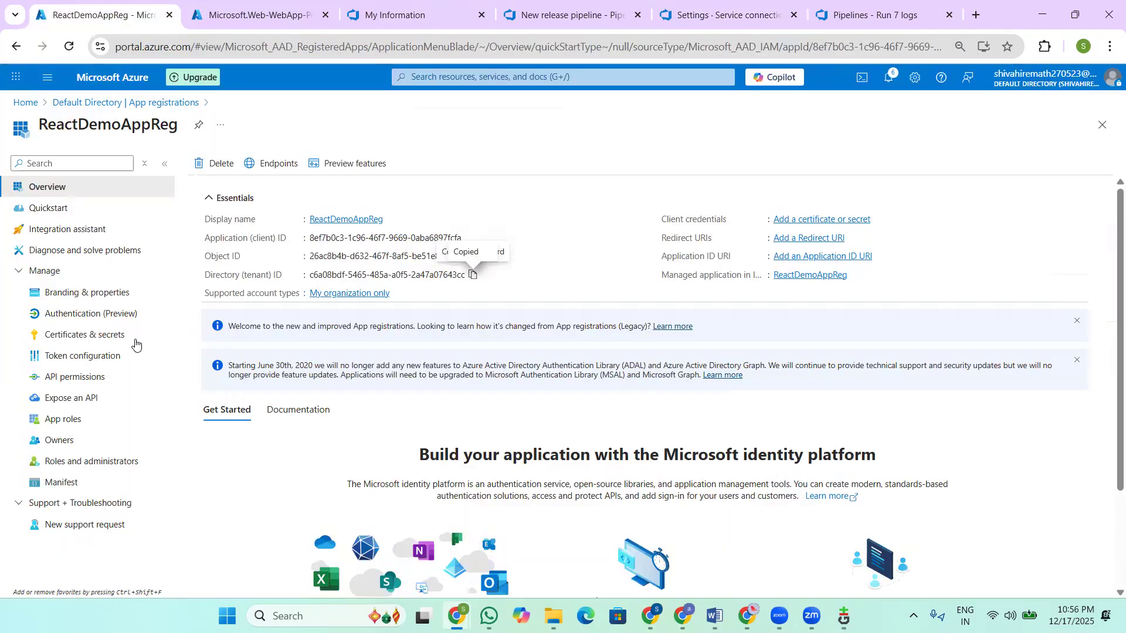
{"action": "left_click", "coordinate": [84, 336]}
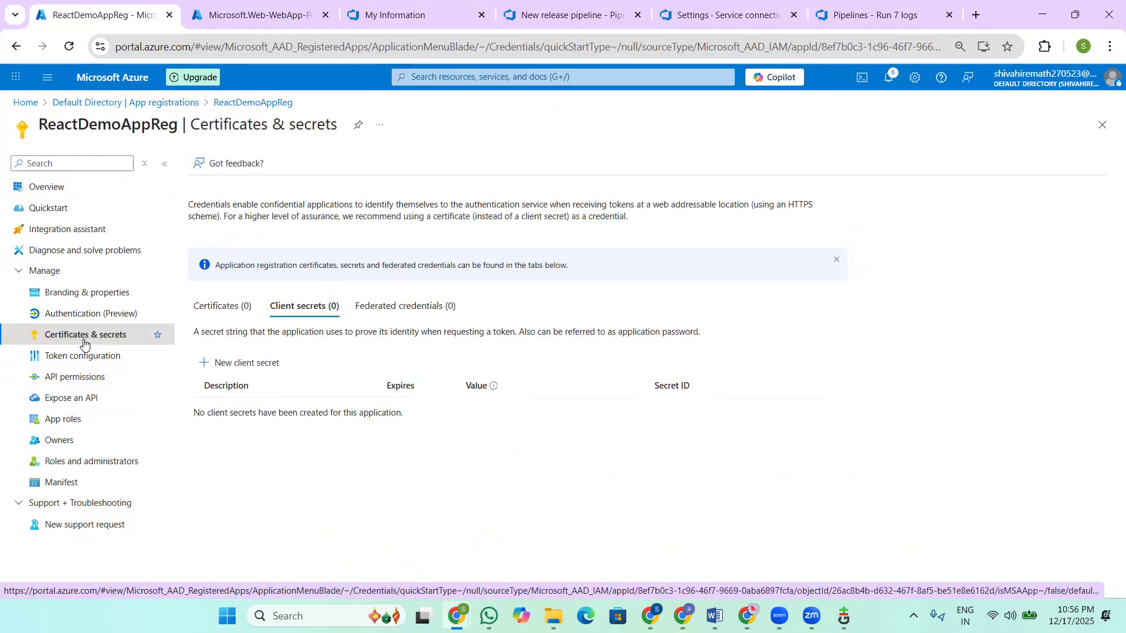
{"action": "left_click", "coordinate": [256, 367]}
{"action": "left_click", "coordinate": [968, 144]}
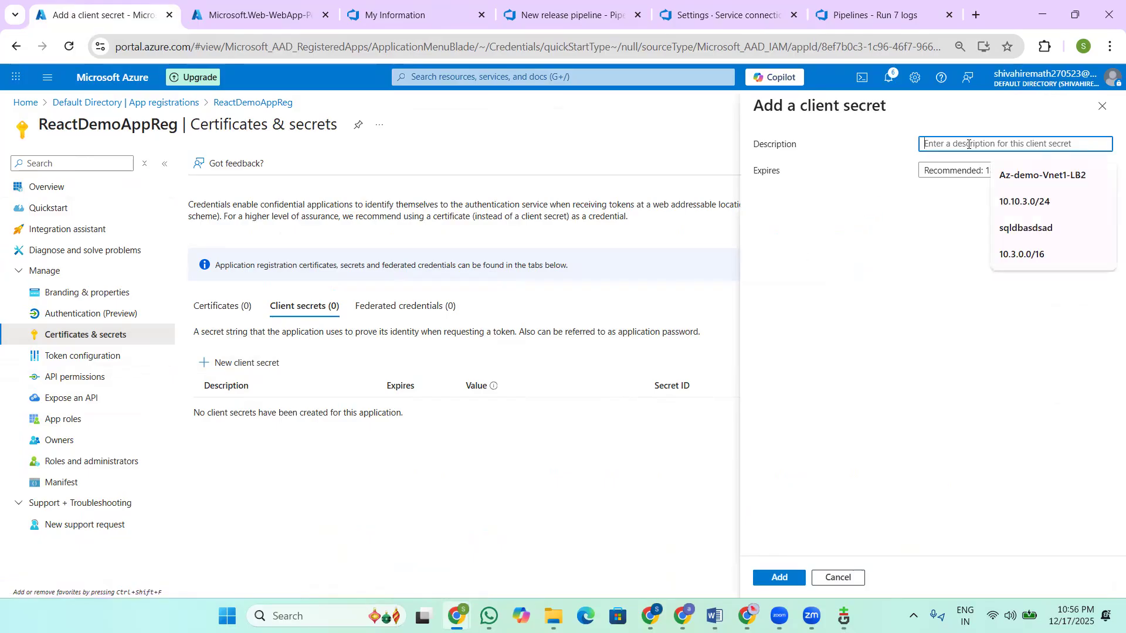
{"action": "type", "text": "ReactDemoSecrete"}
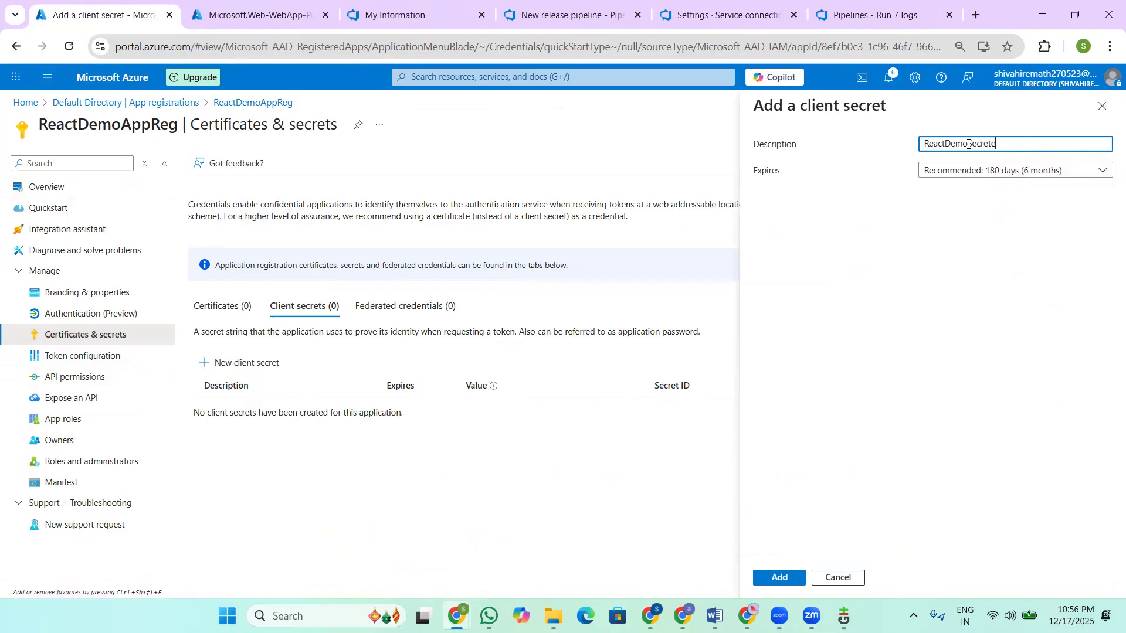
{"action": "left_click", "coordinate": [986, 171]}
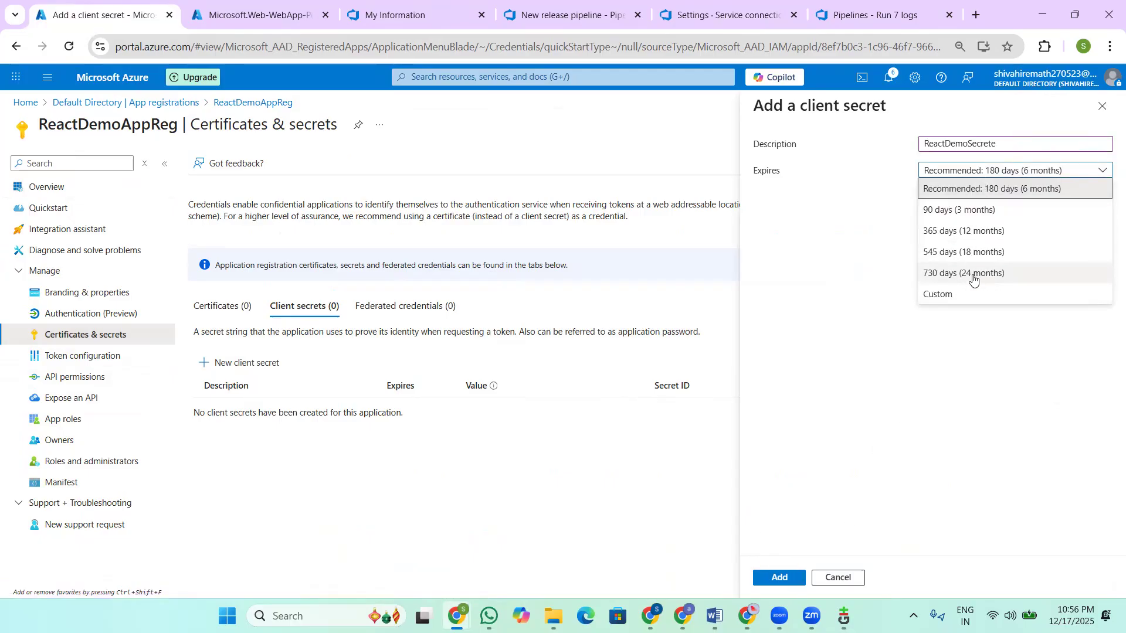
{"action": "left_click", "coordinate": [941, 299]}
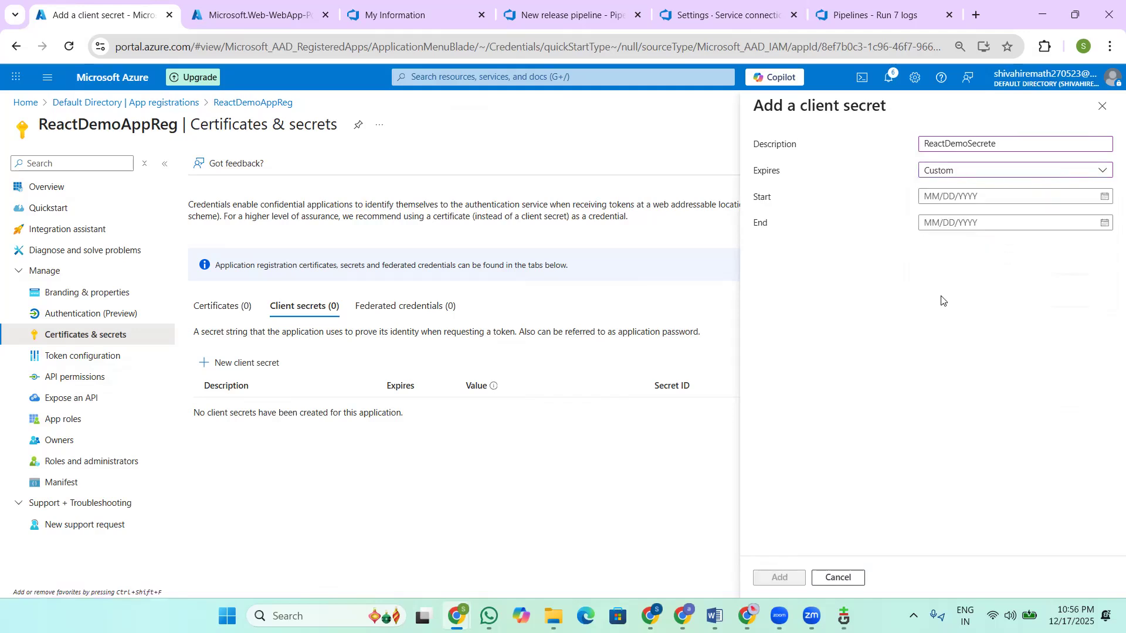
{"action": "left_click", "coordinate": [1104, 198]}
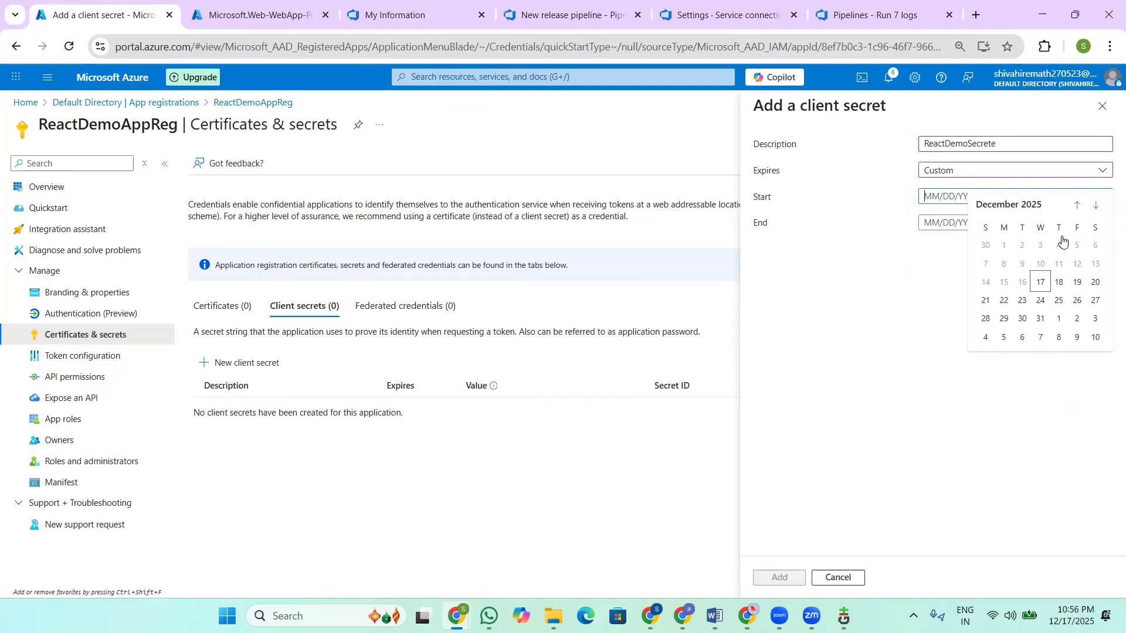
{"action": "left_click", "coordinate": [1042, 283]}
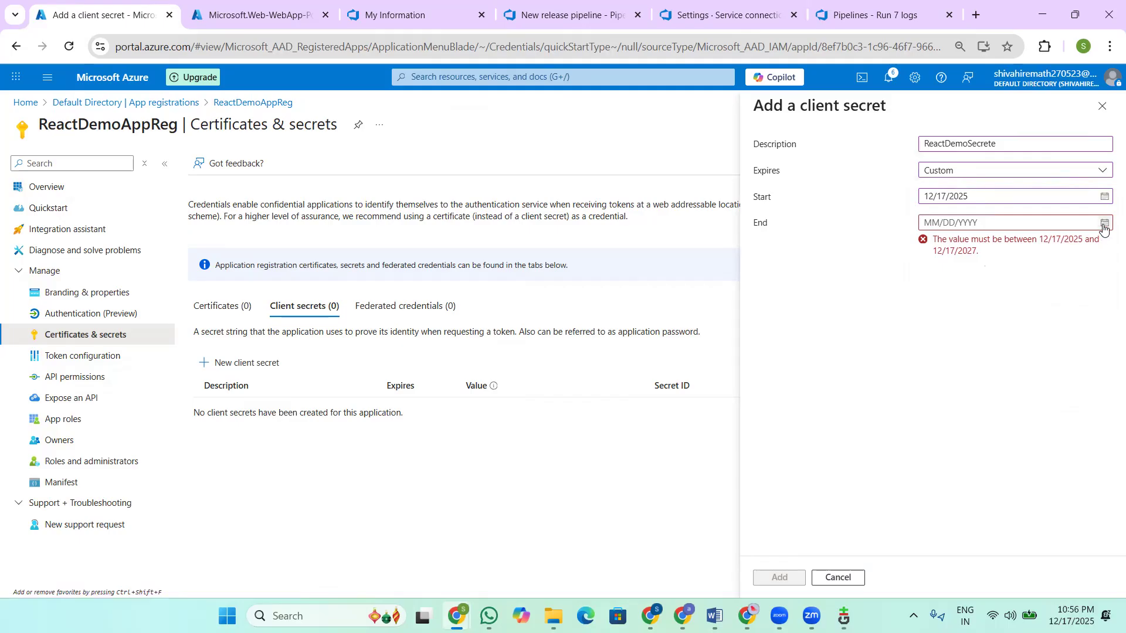
{"action": "left_click", "coordinate": [1105, 223]}
{"action": "left_click", "coordinate": [1059, 361]}
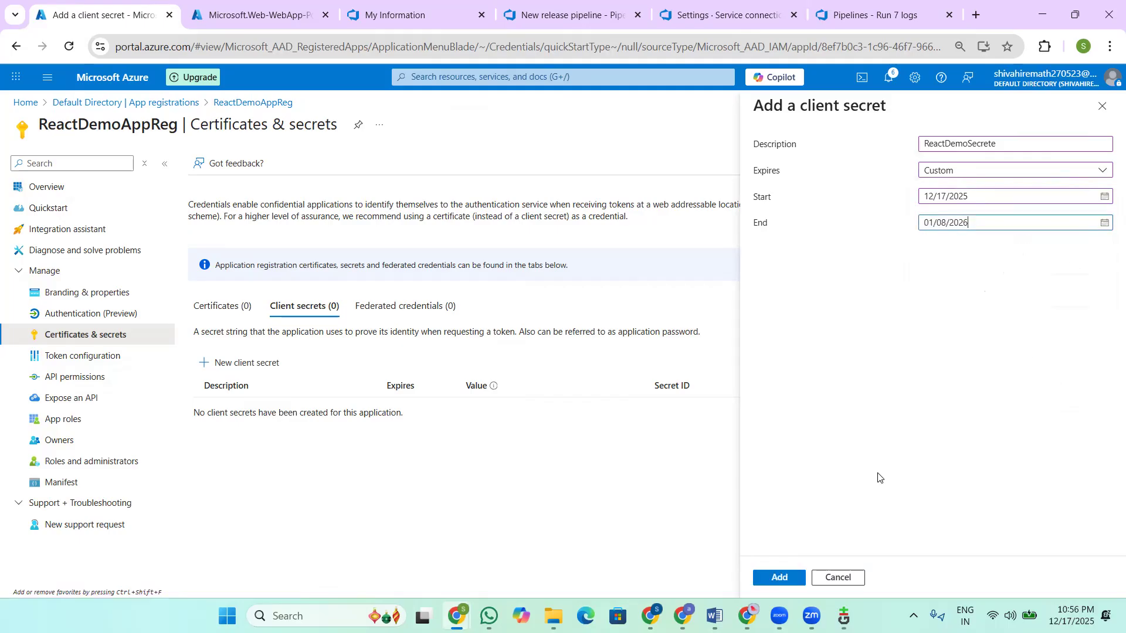
{"action": "left_click", "coordinate": [774, 580]}
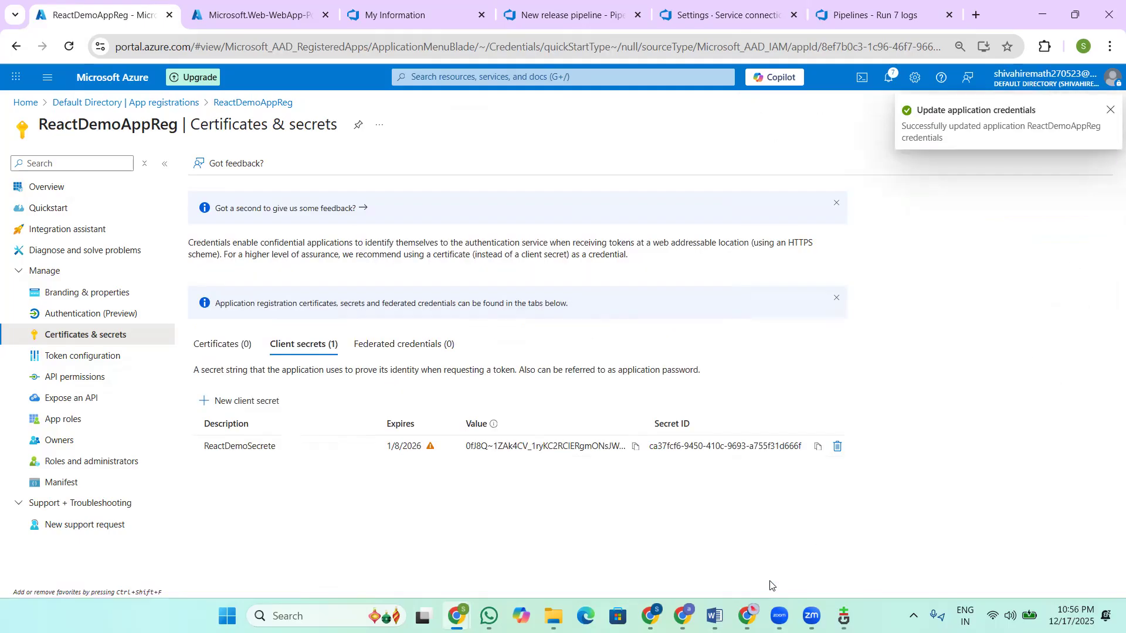
Step: Copy the ReactDemoSecrete value into the Client secret field of the new Azure DevOps service connection
{"action": "left_click", "coordinate": [631, 452]}
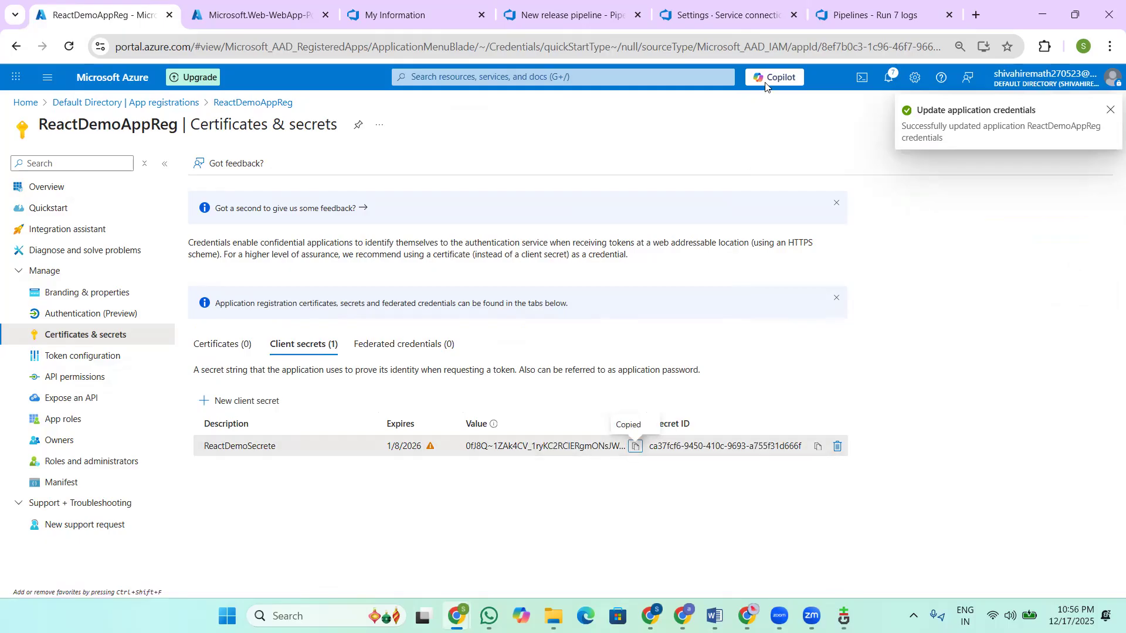
{"action": "left_click", "coordinate": [721, 23]}
{"action": "left_click", "coordinate": [842, 369]}
{"action": "key", "text": "ctrl+v"}
{"action": "left_click", "coordinate": [871, 468]}
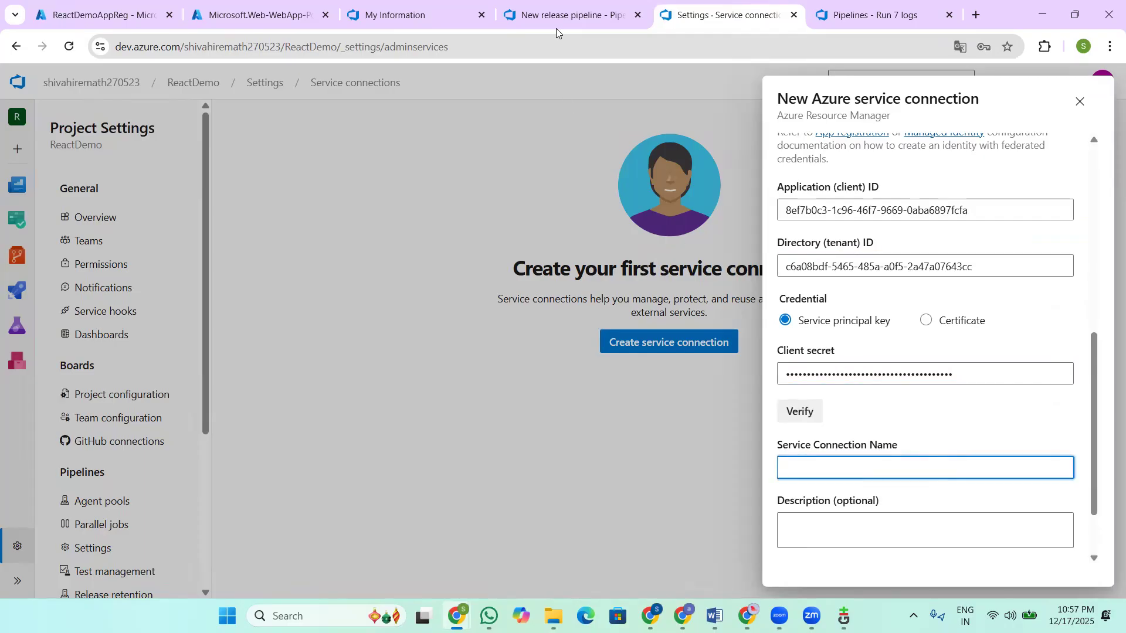
{"action": "left_click", "coordinate": [91, 18]}
{"action": "left_click_drag", "start_coordinate": [468, 444], "coordinate": [634, 445]}
{"action": "left_click_drag", "start_coordinate": [52, 123], "coordinate": [168, 128]}
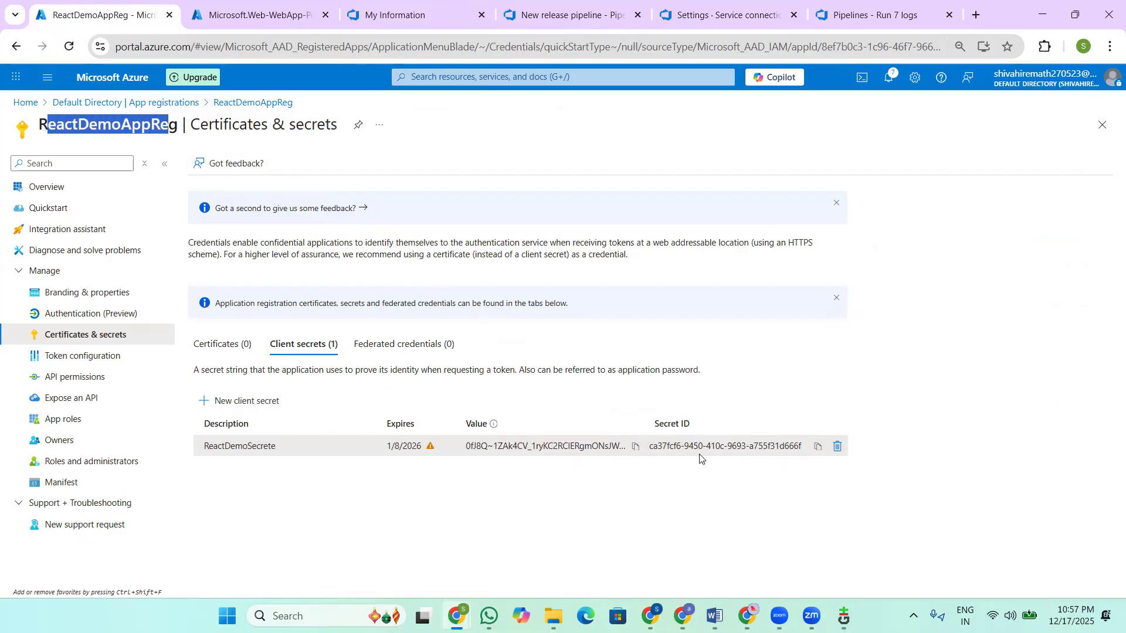
{"action": "left_click_drag", "start_coordinate": [463, 449], "coordinate": [634, 447]}
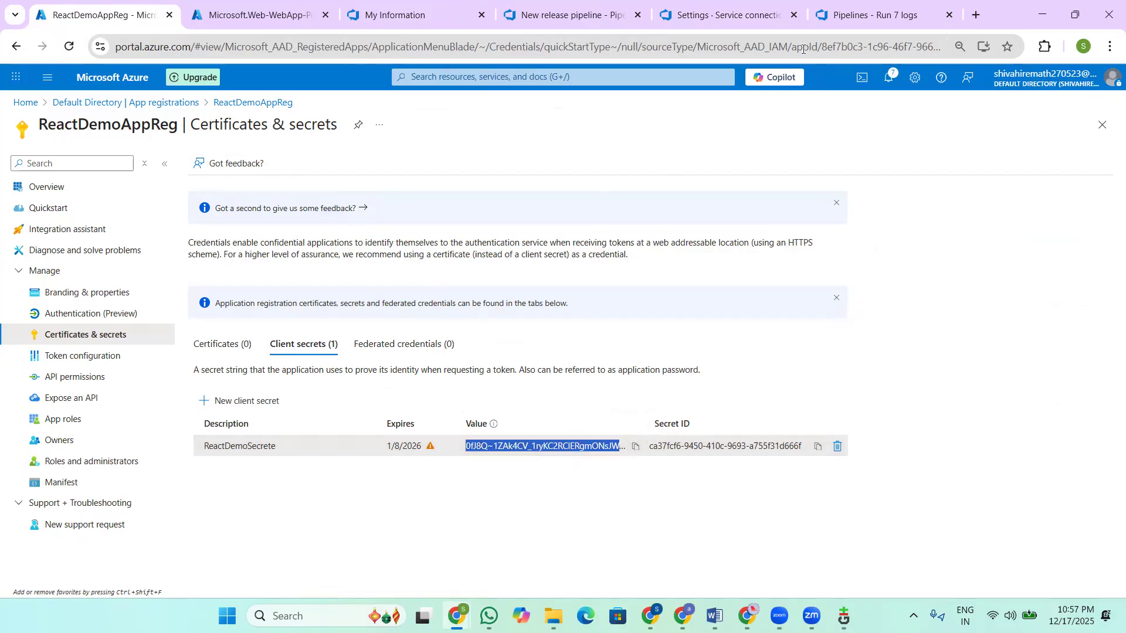
Step: Name the service connection ReactDemoServiceConnection and grant access permission to all pipelines
{"action": "left_click", "coordinate": [699, 22]}
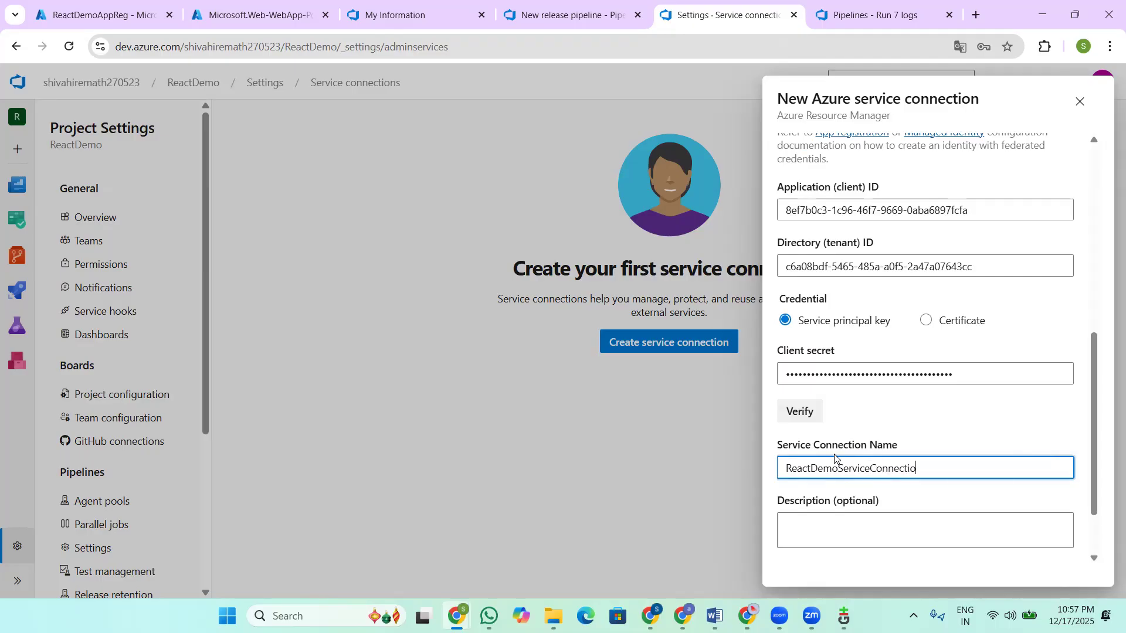
{"action": "scroll", "coordinate": [999, 397], "scroll_direction": "down", "scroll_amount": 2}
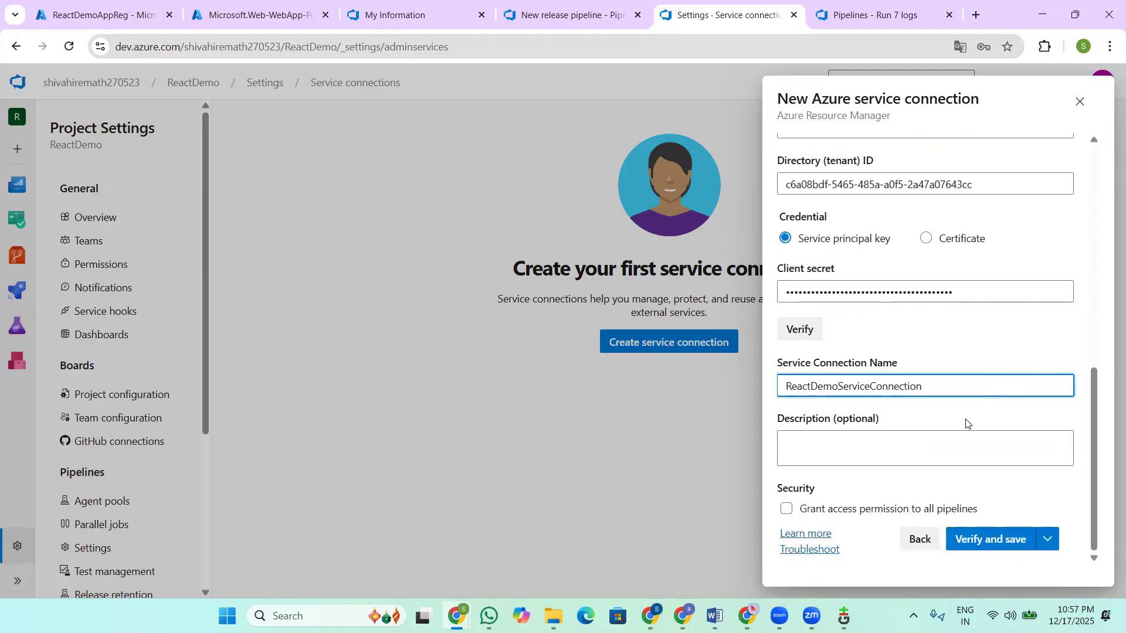
{"action": "left_click", "coordinate": [786, 511]}
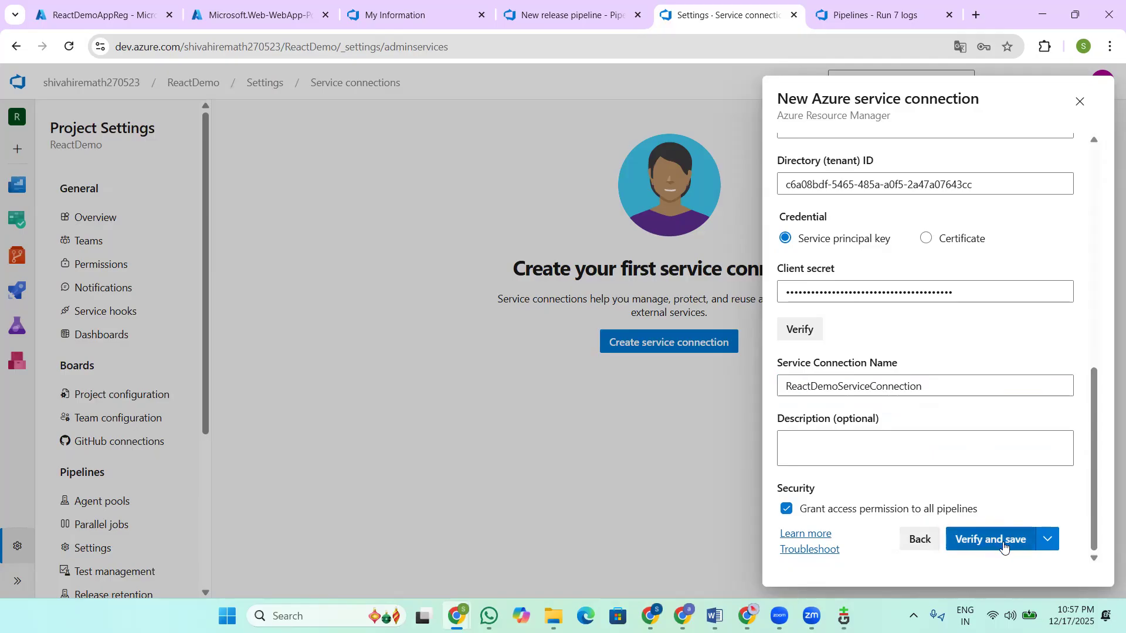
Step: Verify the service connection's credentials and examine the verification details
{"action": "left_click", "coordinate": [808, 329]}
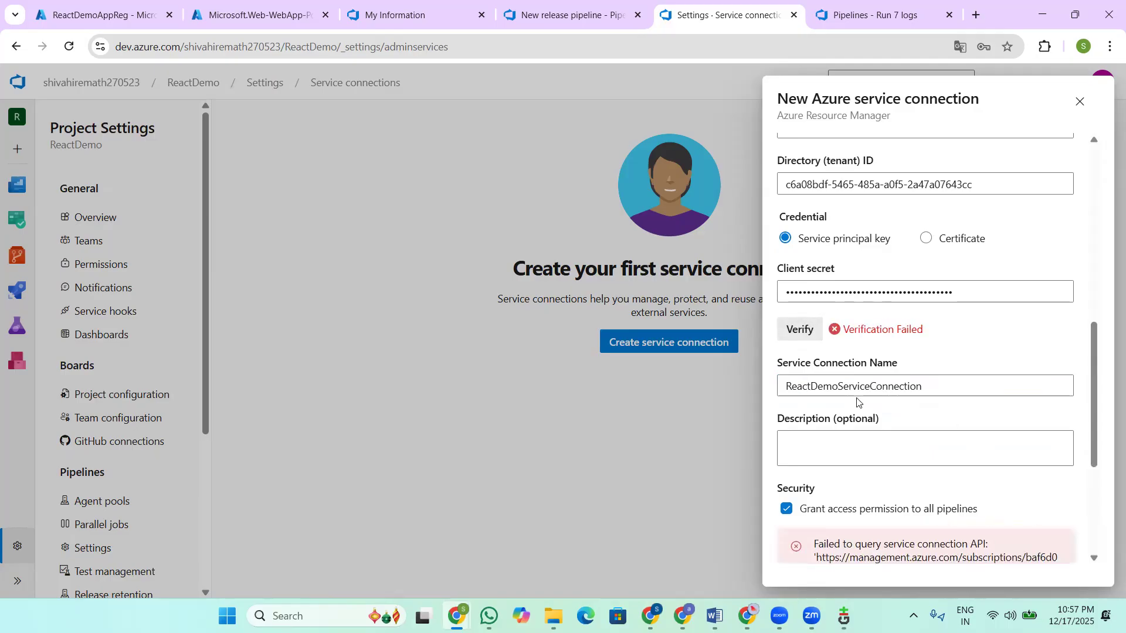
{"action": "scroll", "coordinate": [855, 405], "scroll_direction": "down", "scroll_amount": 4}
{"action": "scroll", "coordinate": [942, 402], "scroll_direction": "down", "scroll_amount": 1}
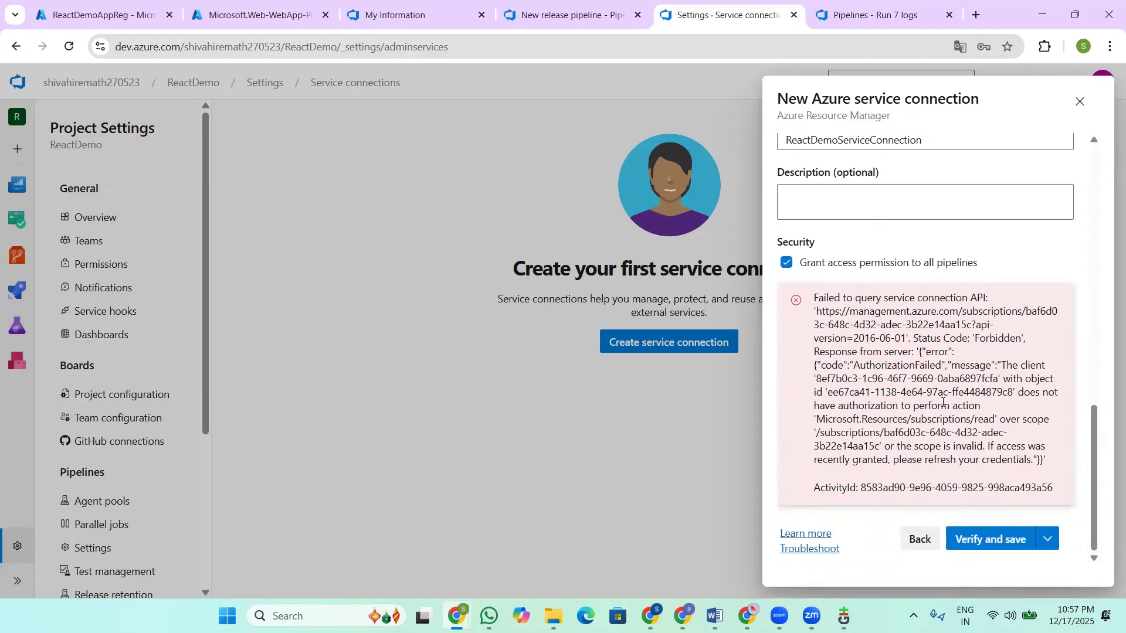
{"action": "scroll", "coordinate": [942, 402], "scroll_direction": "up", "scroll_amount": 5}
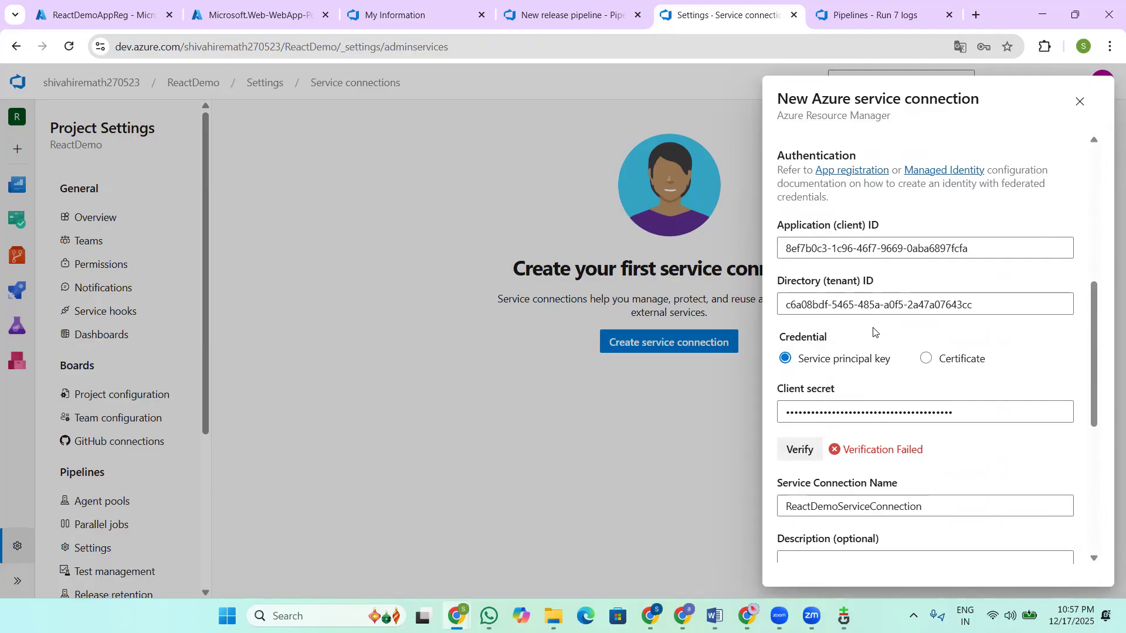
{"action": "scroll", "coordinate": [917, 393], "scroll_direction": "down", "scroll_amount": 4}
{"action": "scroll", "coordinate": [918, 396], "scroll_direction": "down", "scroll_amount": 1}
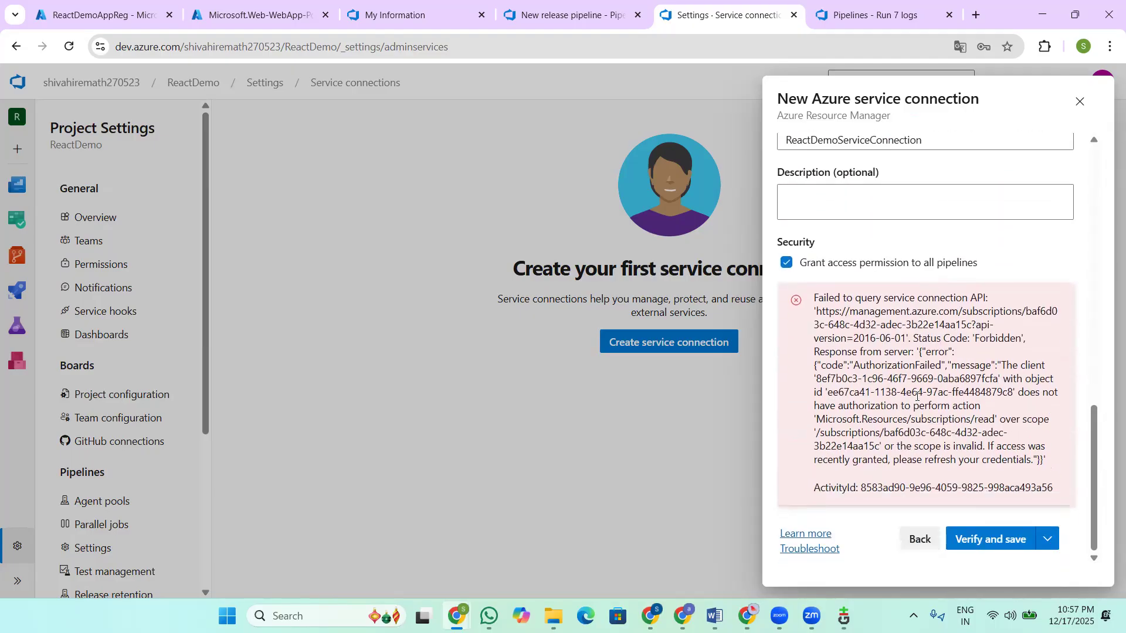
Step: Copy the app registration name ReactDemoAppReg in the Azure portal and open access control (IAM) for Azure subscription 1
{"action": "left_click", "coordinate": [96, 17]}
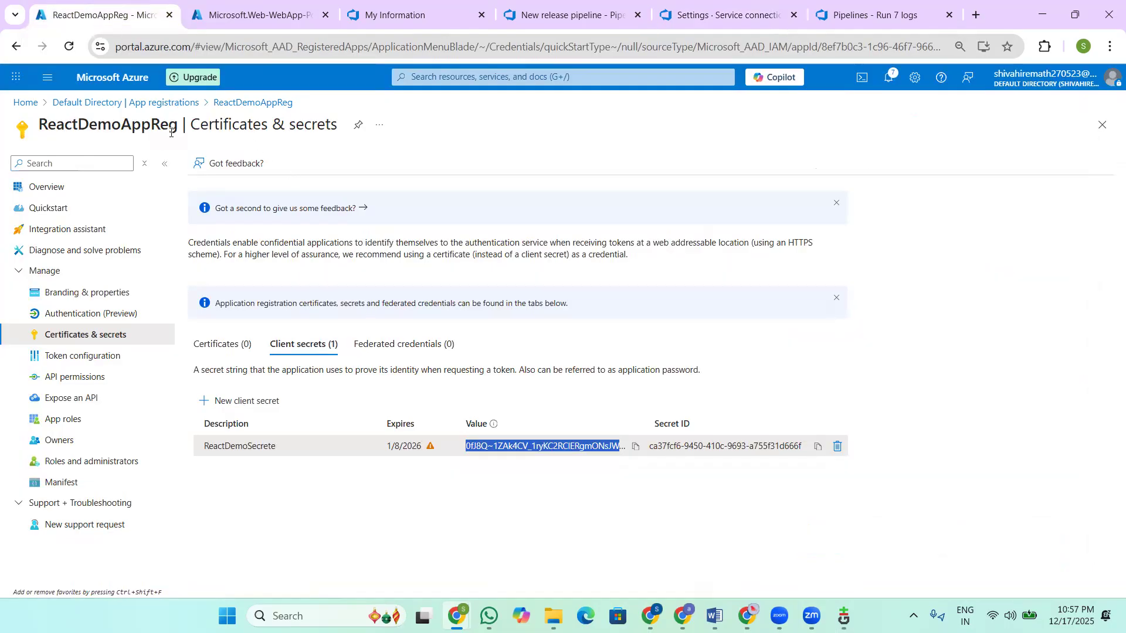
{"action": "double_click", "coordinate": [115, 126]}
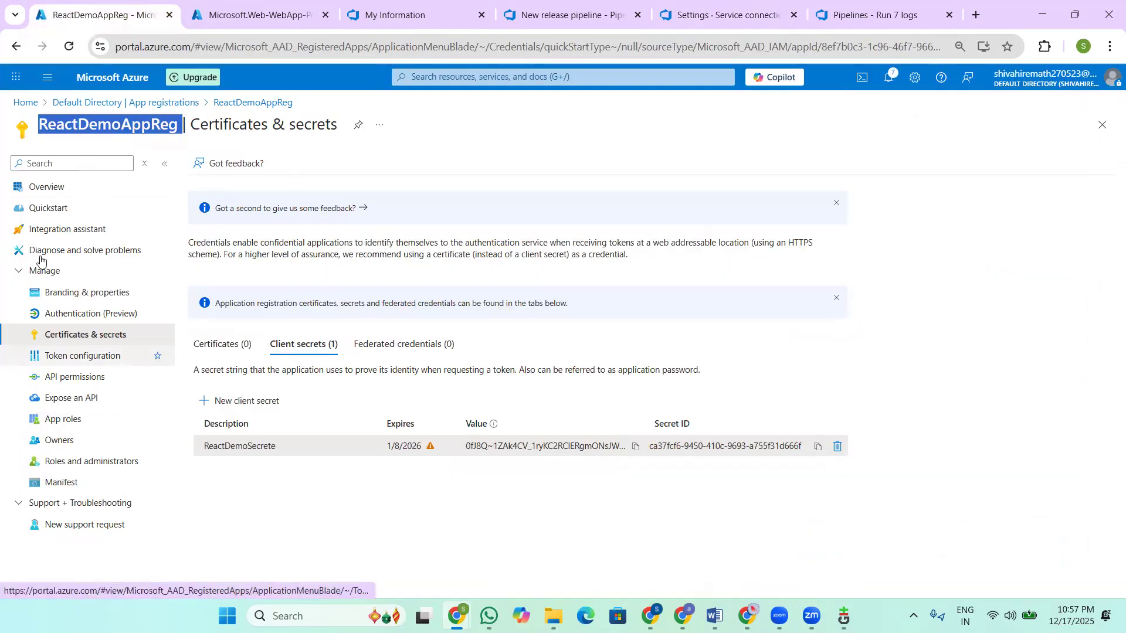
{"action": "left_click", "coordinate": [439, 78]}
{"action": "left_click", "coordinate": [498, 271]}
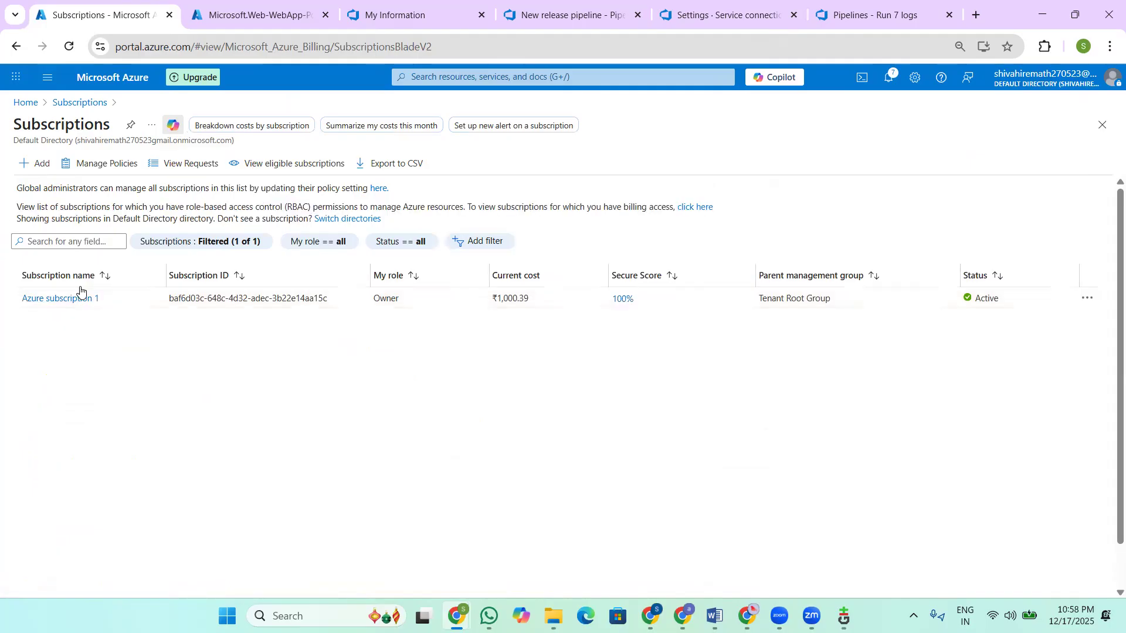
{"action": "left_click", "coordinate": [68, 302]}
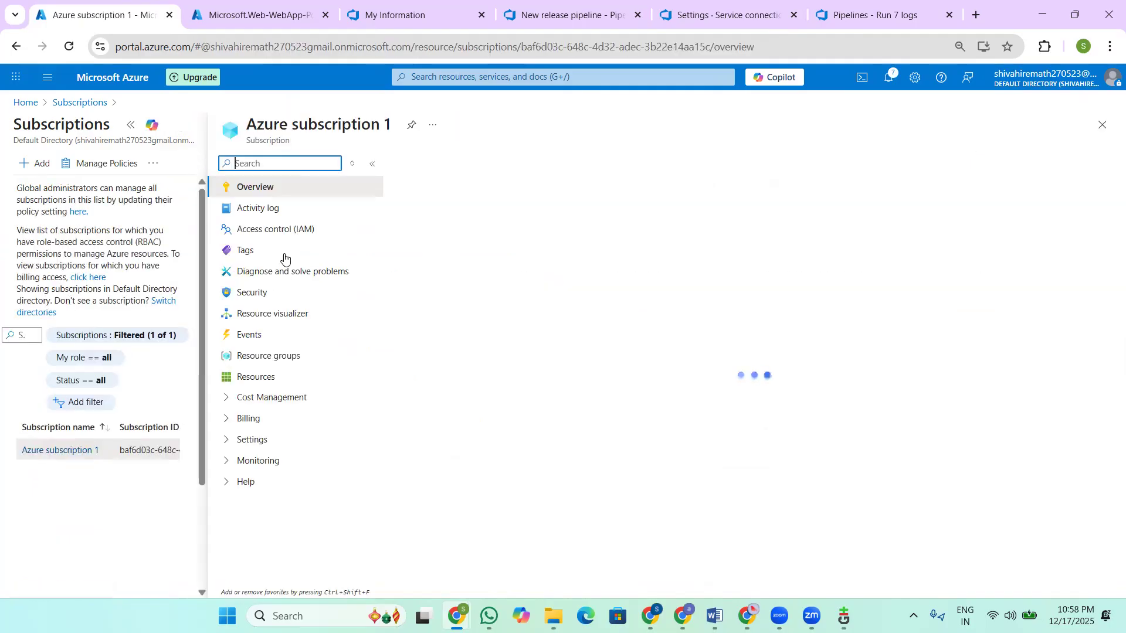
{"action": "left_click", "coordinate": [282, 228]}
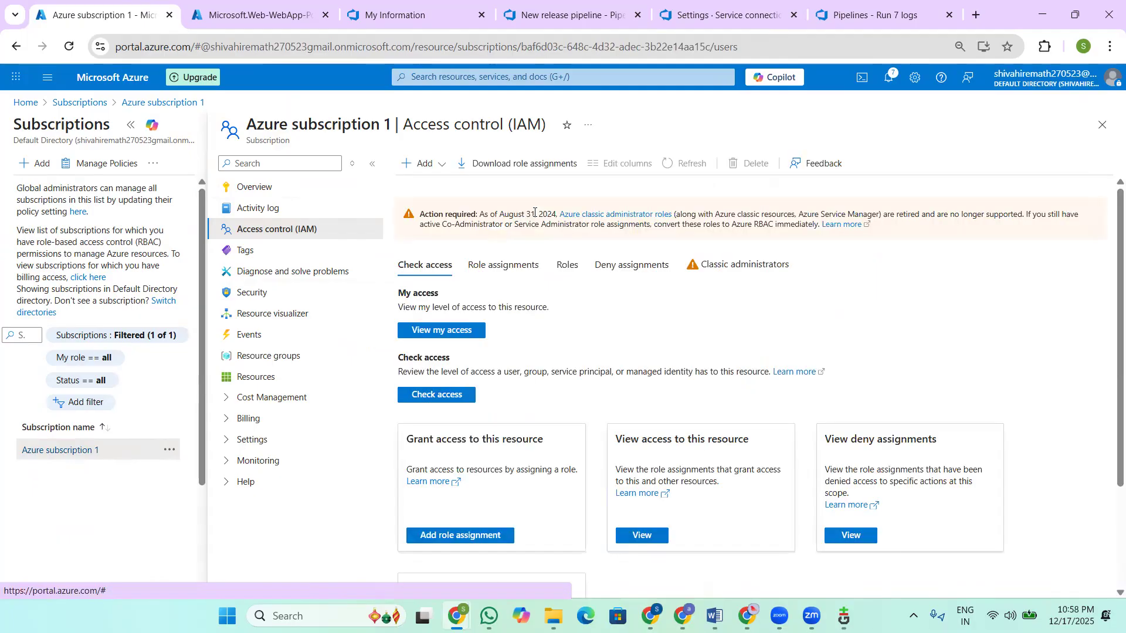
Step: Start a role assignment on the subscription using the privileged administrator role Contributor
{"action": "left_click", "coordinate": [426, 170]}
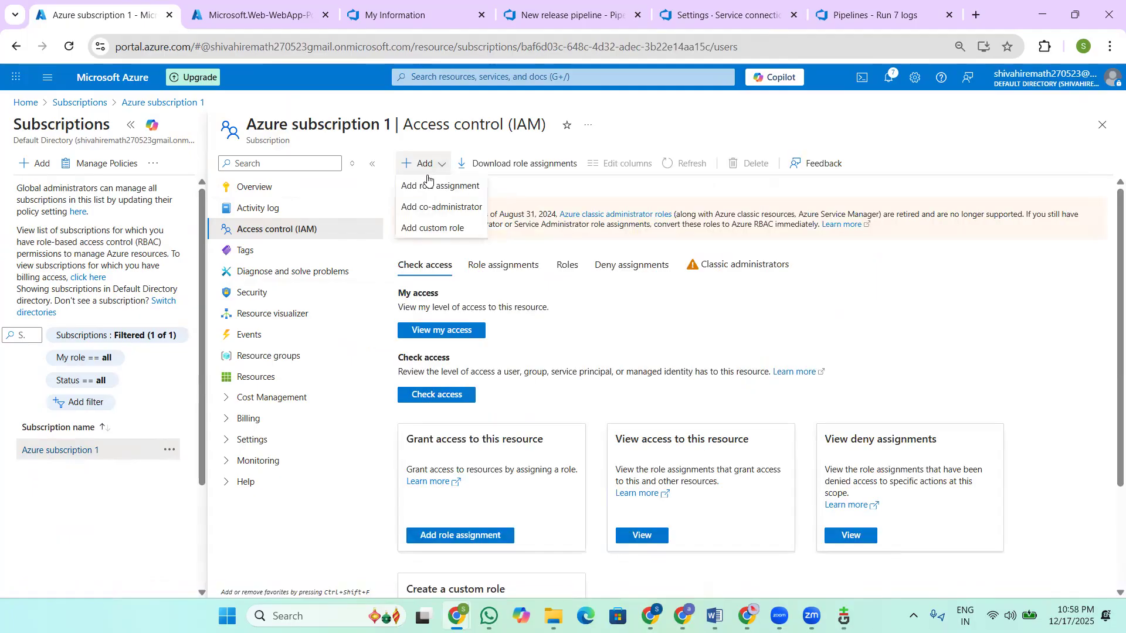
{"action": "left_click", "coordinate": [423, 186]}
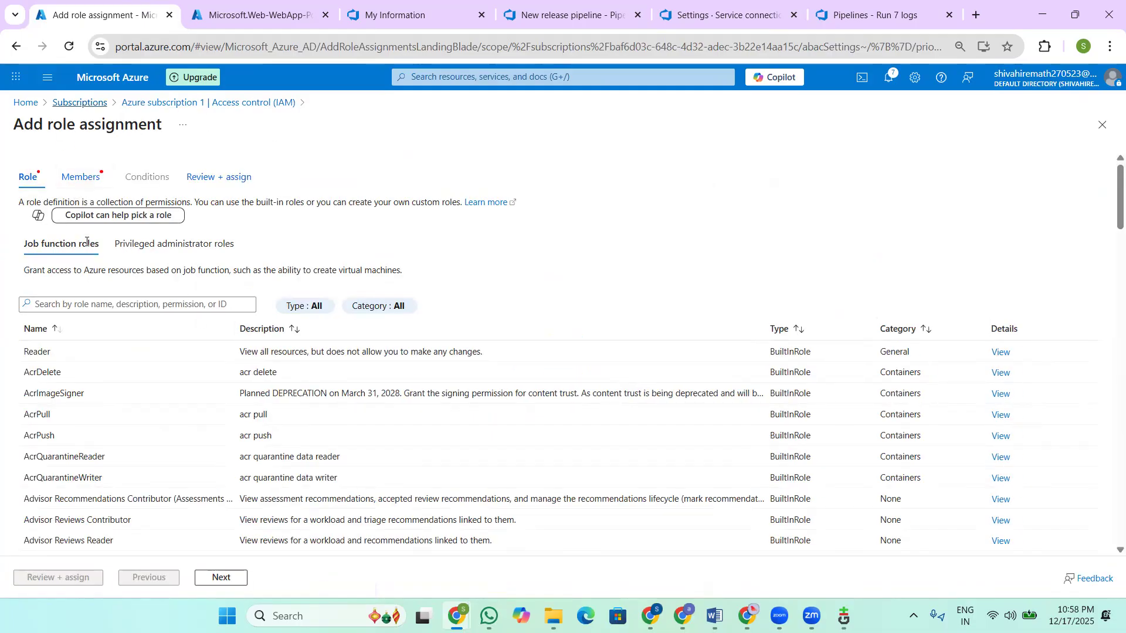
{"action": "left_click", "coordinate": [148, 248]}
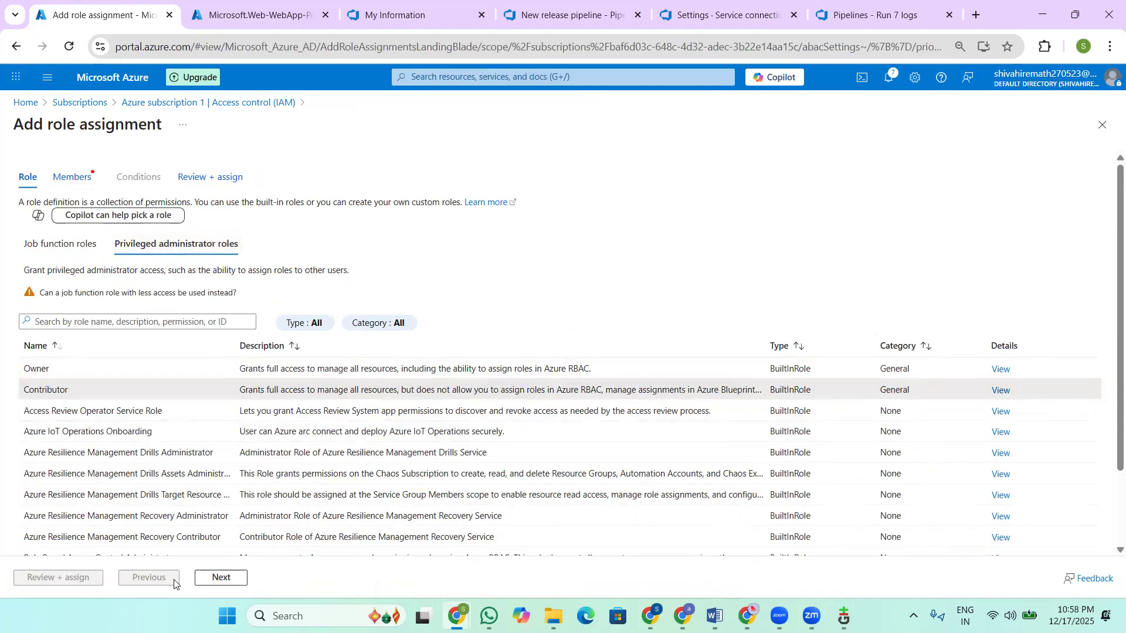
{"action": "left_click", "coordinate": [222, 577]}
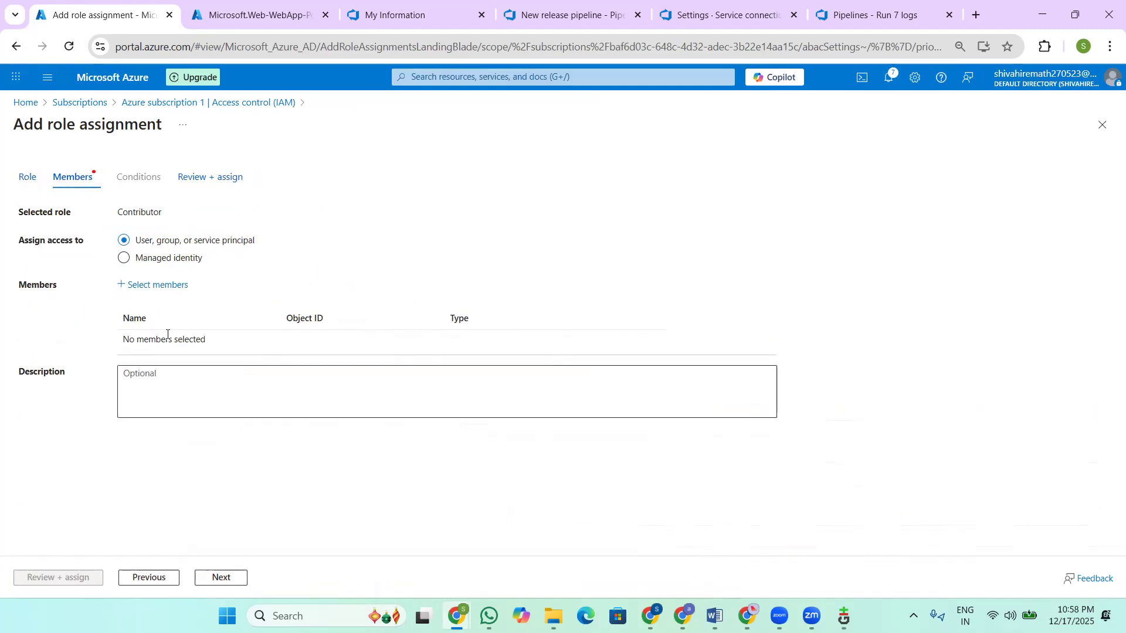
Step: Add the ReactDemoAppReg application as a member of the role assignment and proceed to its review
{"action": "left_click", "coordinate": [153, 291]}
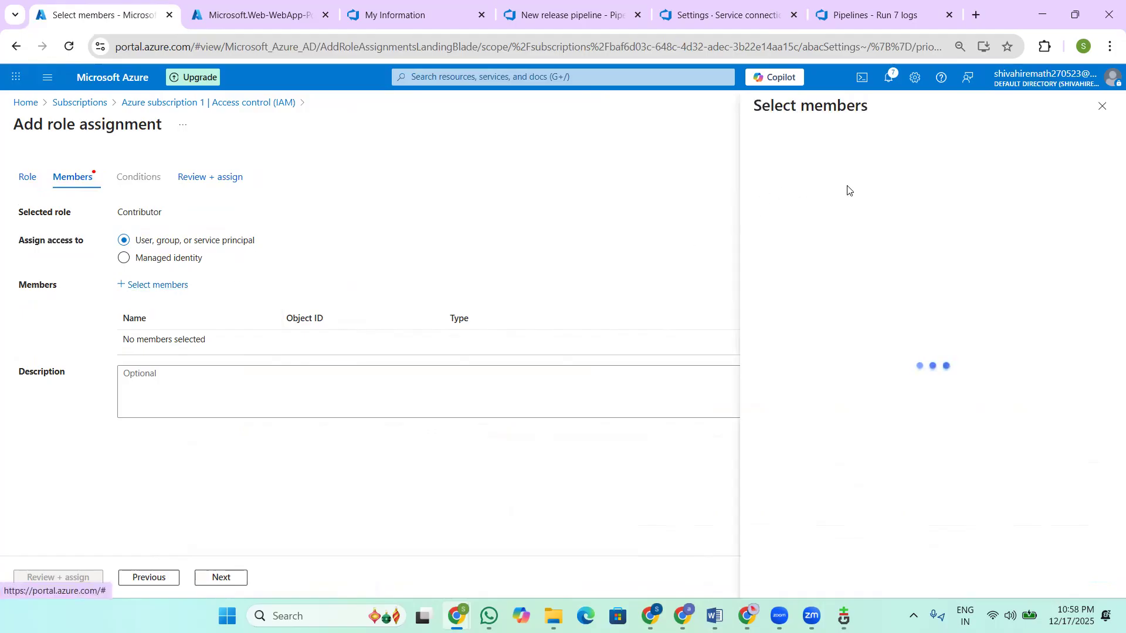
{"action": "type", "text": "ReactDemoAppReg"}
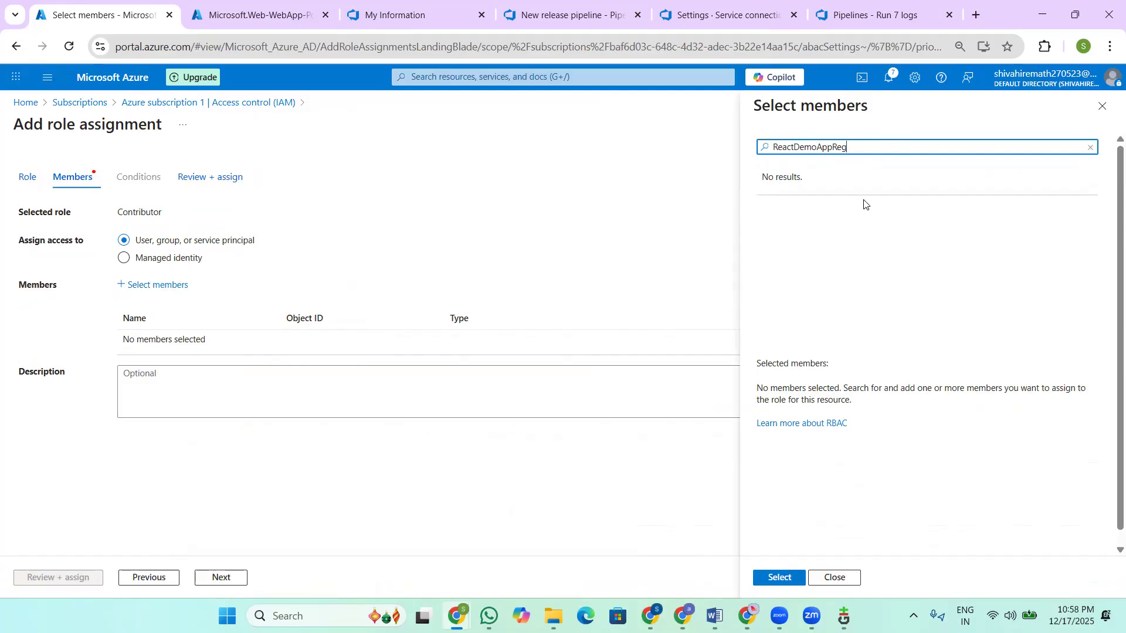
{"action": "left_click", "coordinate": [823, 196]}
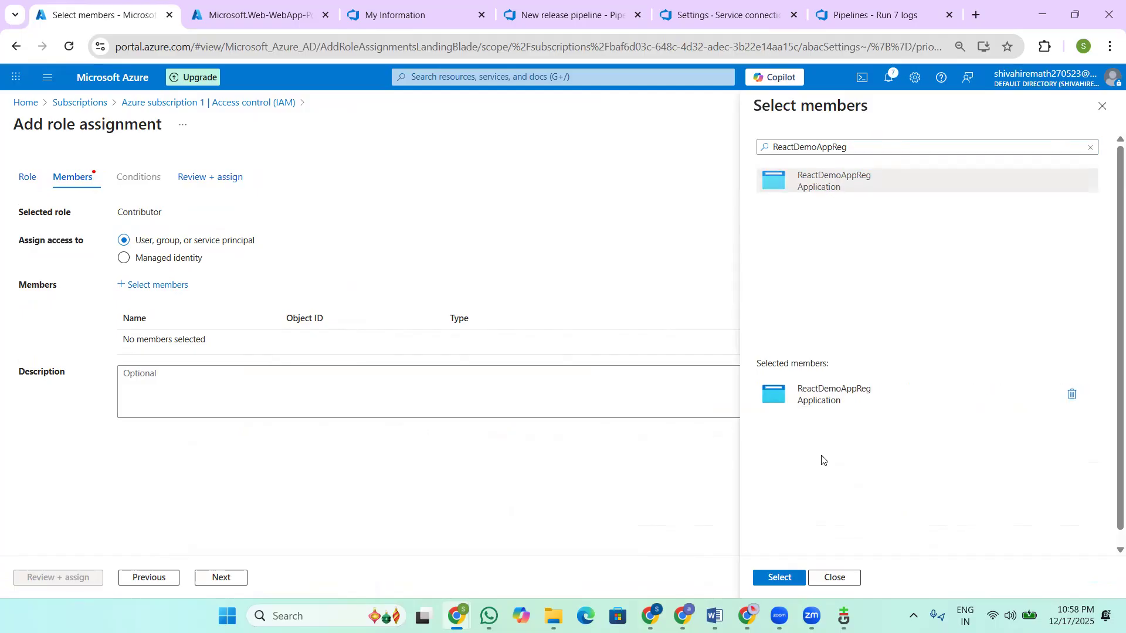
{"action": "left_click", "coordinate": [780, 578]}
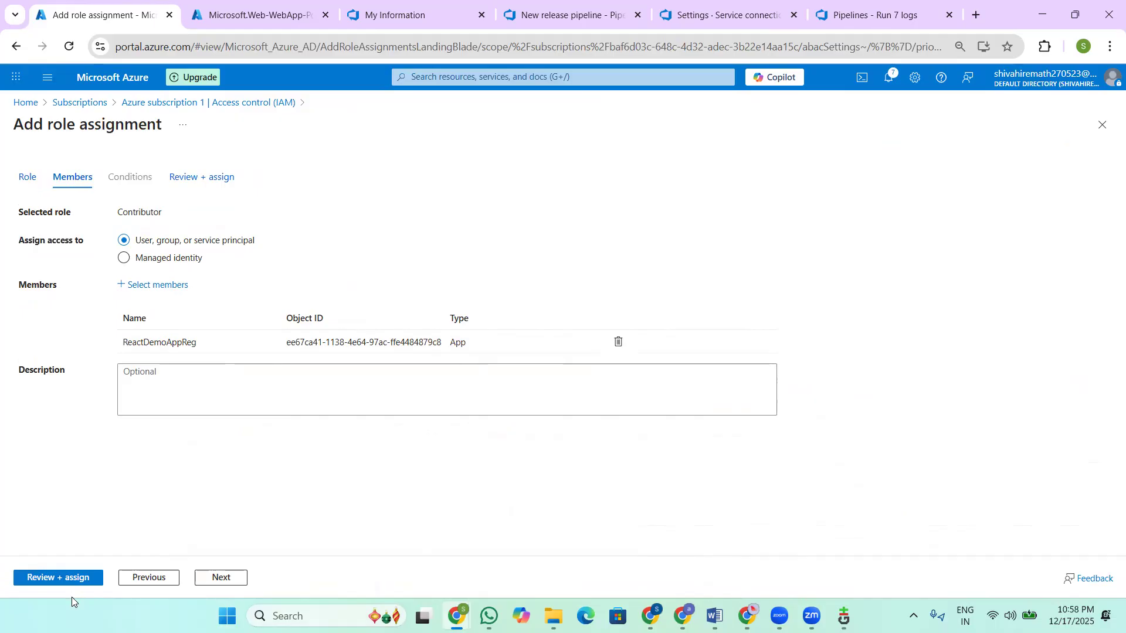
{"action": "left_click", "coordinate": [47, 581]}
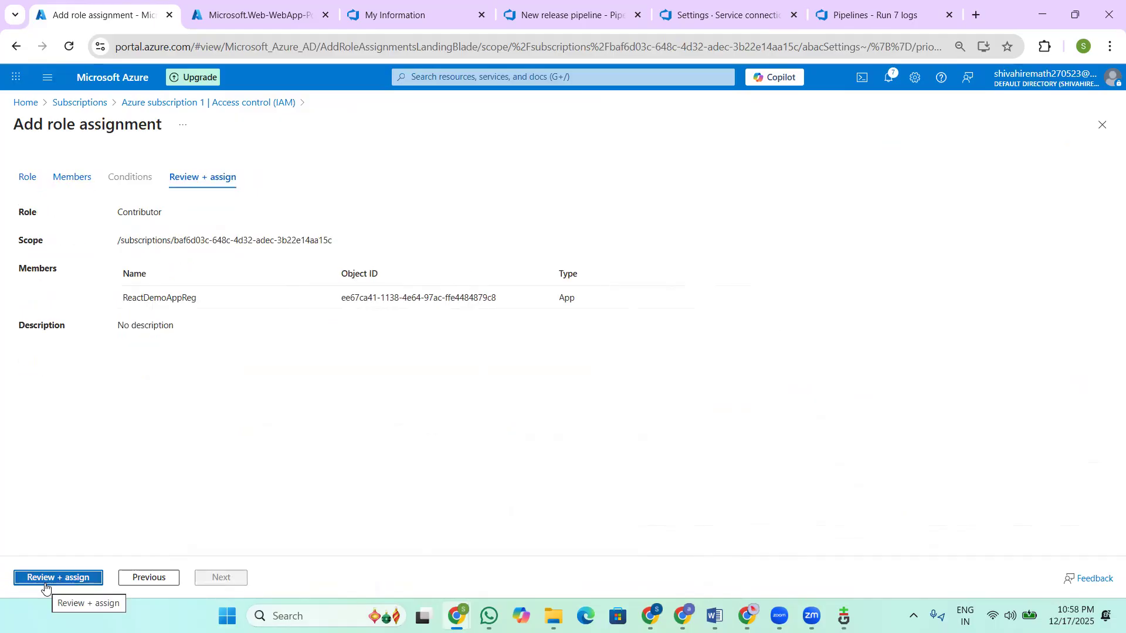
Step: Complete the Contributor role assignment for ReactDemoAppReg, and verify and save the ReactDemoServiceConnection service connection
{"action": "left_click", "coordinate": [47, 580]}
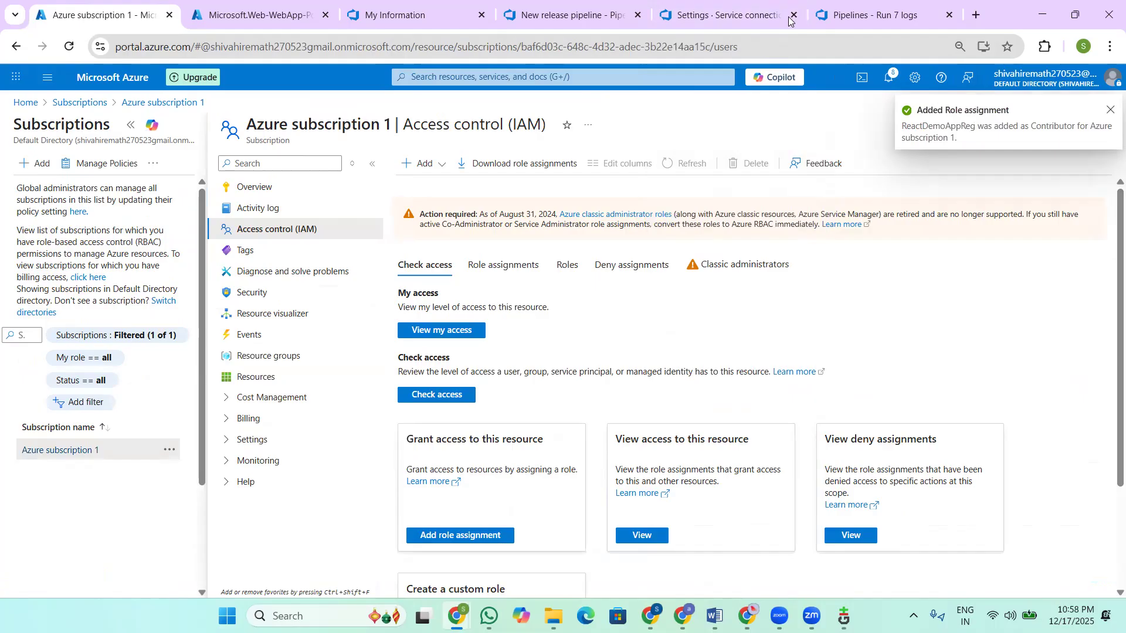
{"action": "left_click", "coordinate": [786, 19]}
{"action": "scroll", "coordinate": [922, 403], "scroll_direction": "up", "scroll_amount": 5}
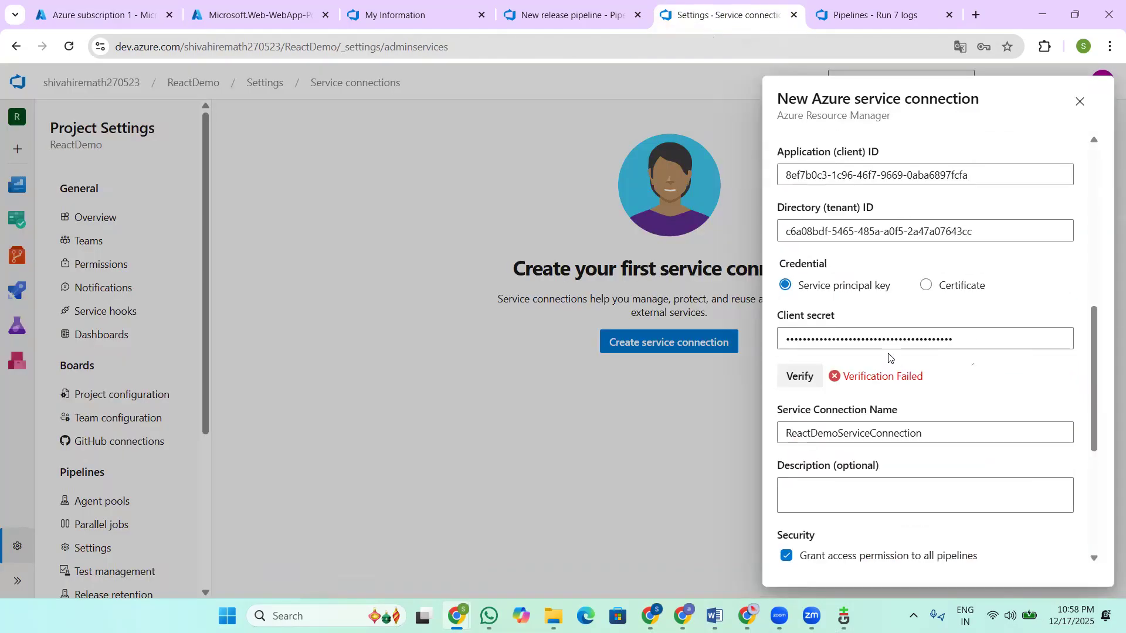
{"action": "left_click", "coordinate": [796, 378]}
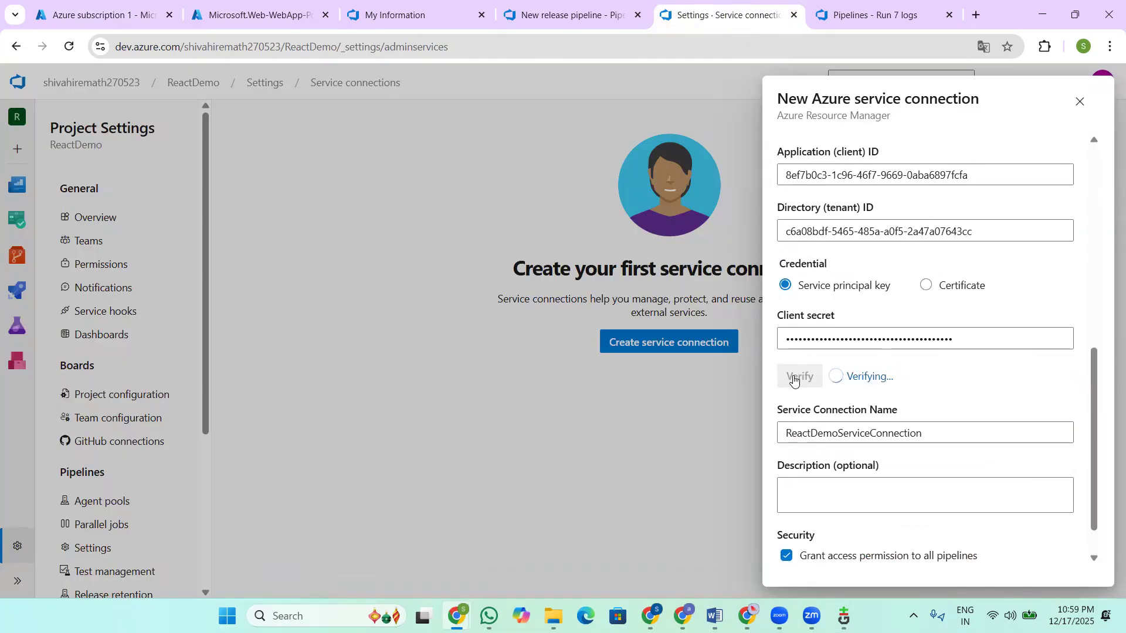
{"action": "scroll", "coordinate": [953, 395], "scroll_direction": "down", "scroll_amount": 2}
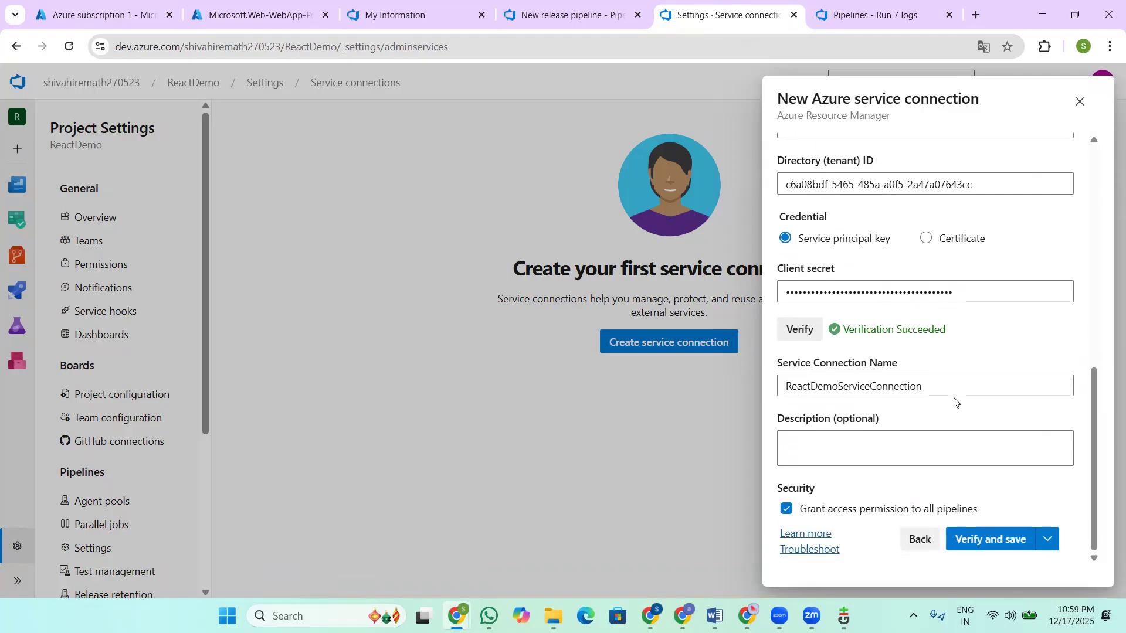
{"action": "left_click", "coordinate": [993, 544]}
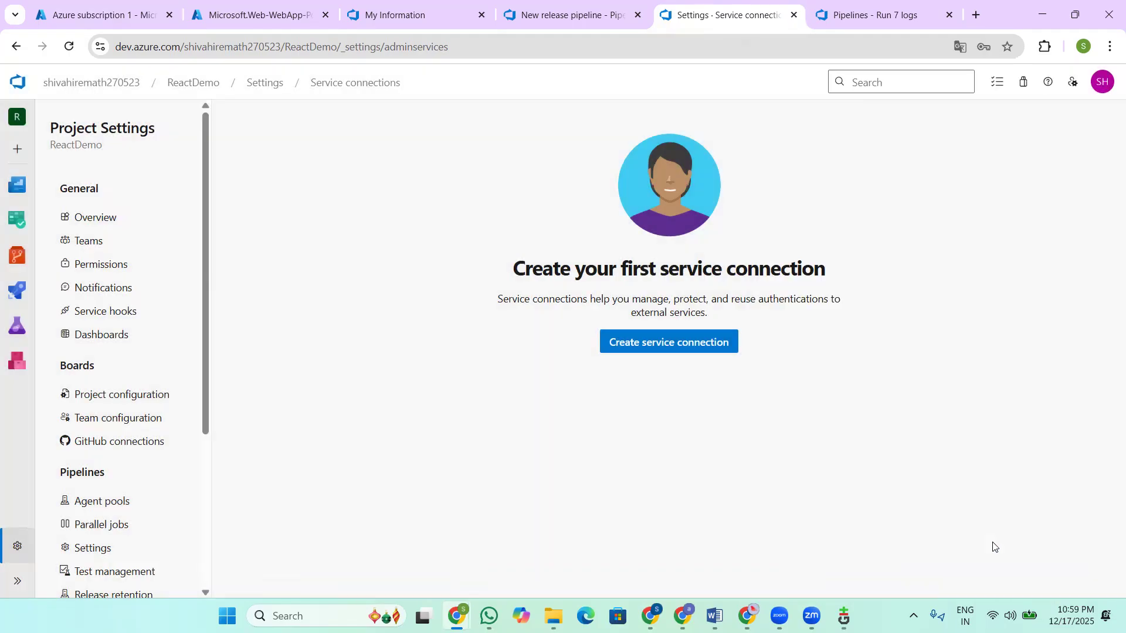
Step: Return to the unsaved ReactDemo-CD release pipeline and reload its page, discarding the unsaved changes
{"action": "left_click", "coordinate": [595, 16]}
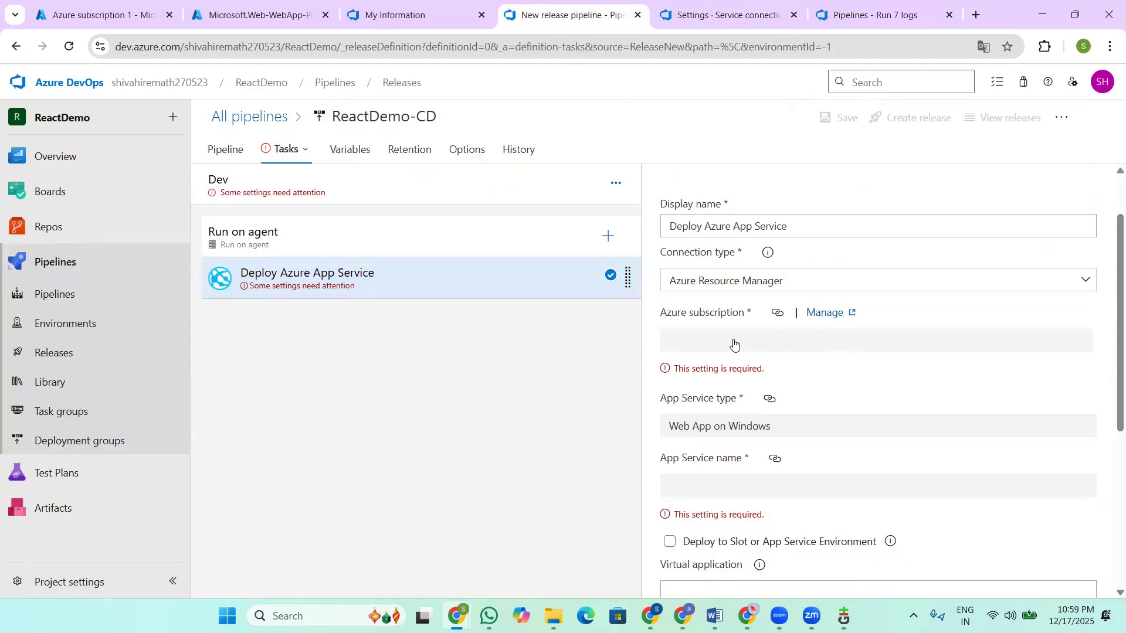
{"action": "scroll", "coordinate": [758, 451], "scroll_direction": "down", "scroll_amount": 2}
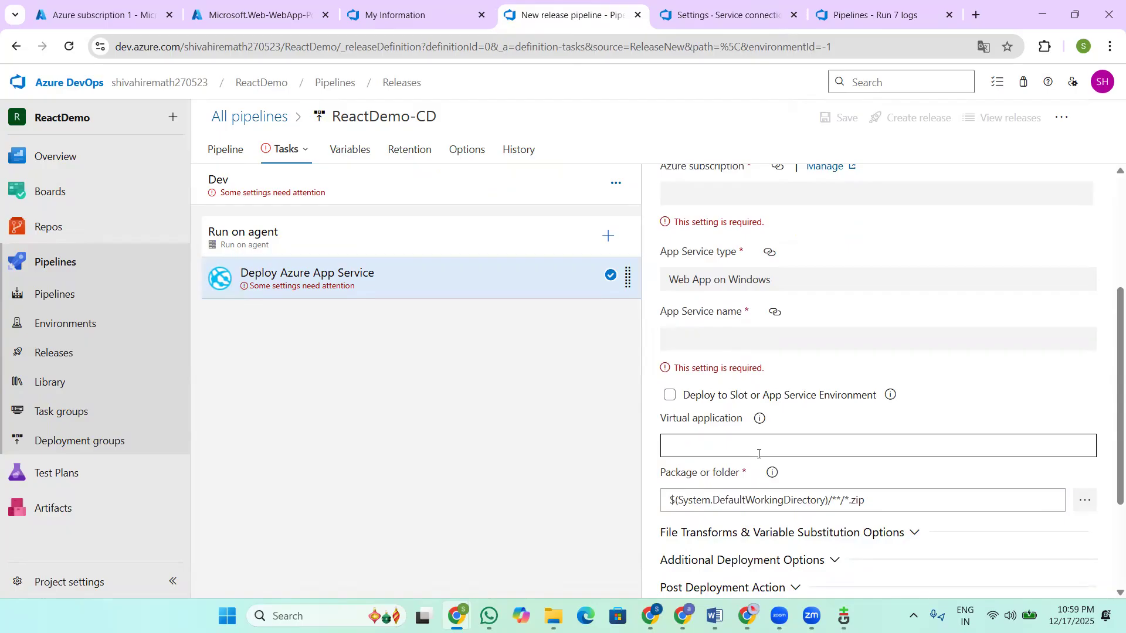
{"action": "scroll", "coordinate": [758, 453], "scroll_direction": "up", "scroll_amount": 3}
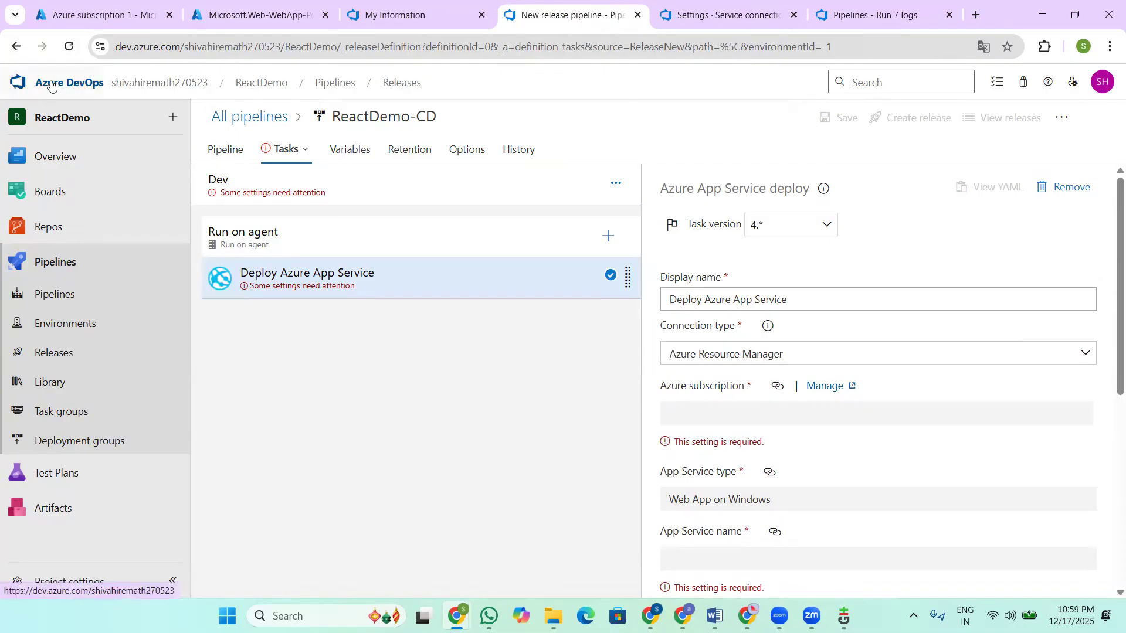
{"action": "left_click", "coordinate": [75, 54]}
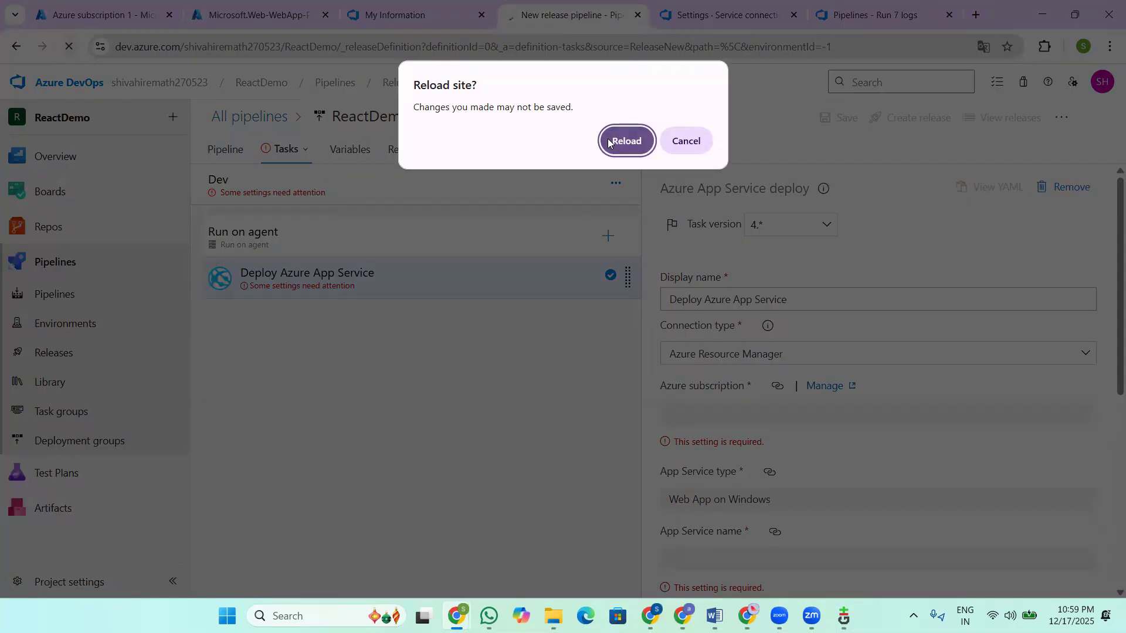
{"action": "left_click", "coordinate": [609, 144]}
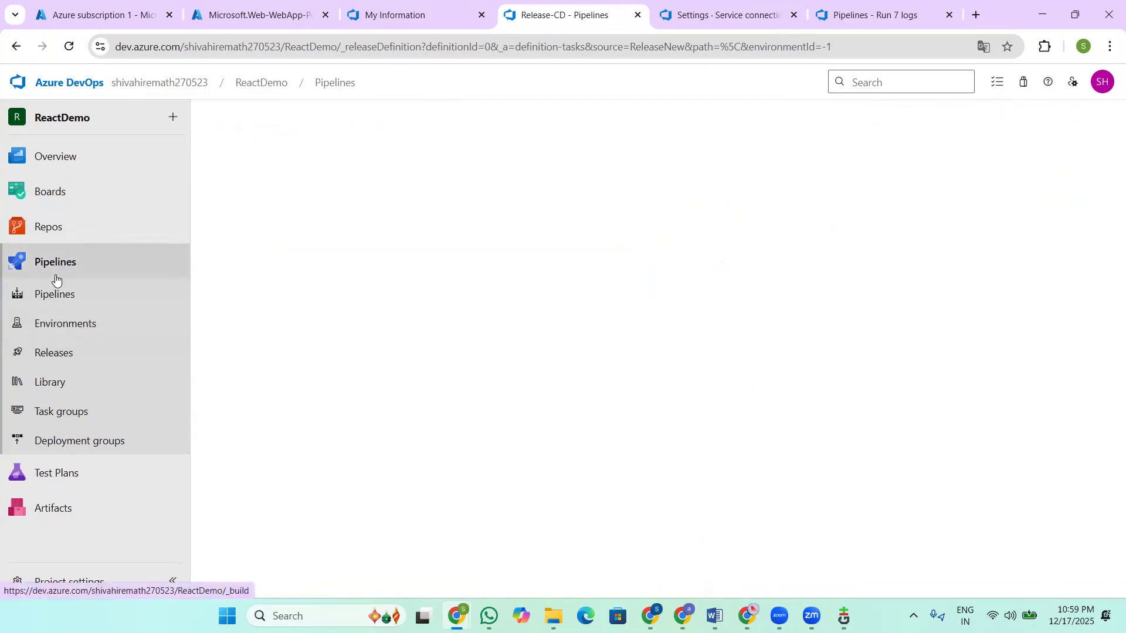
Step: Create a new release pipeline from the Azure App Service deployment template
{"action": "left_click", "coordinate": [54, 354]}
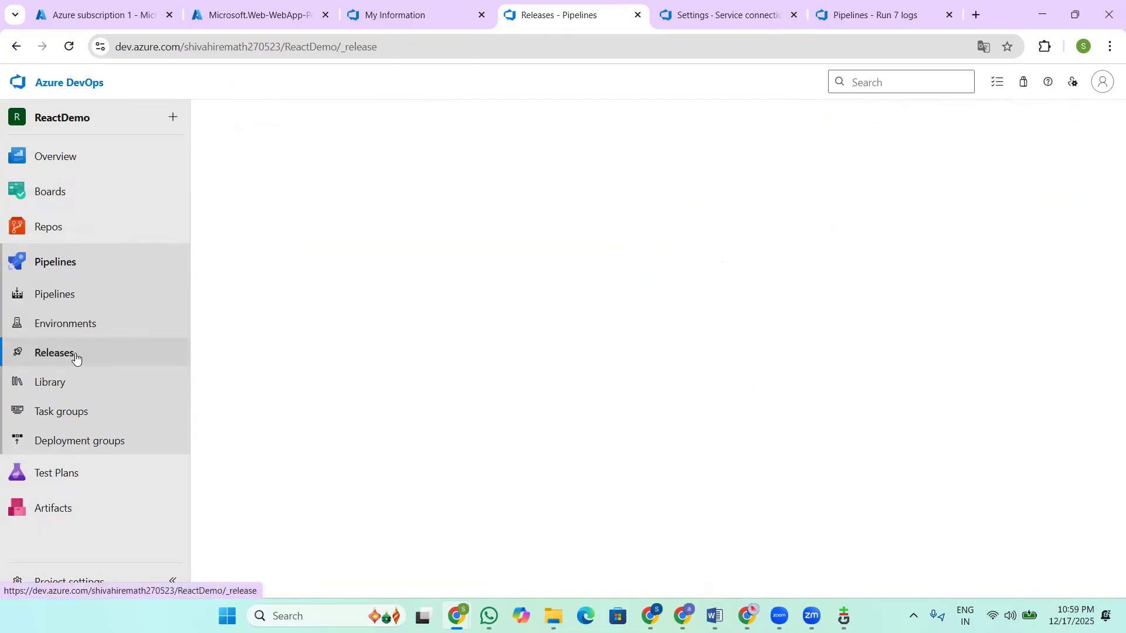
{"action": "left_click", "coordinate": [658, 440]}
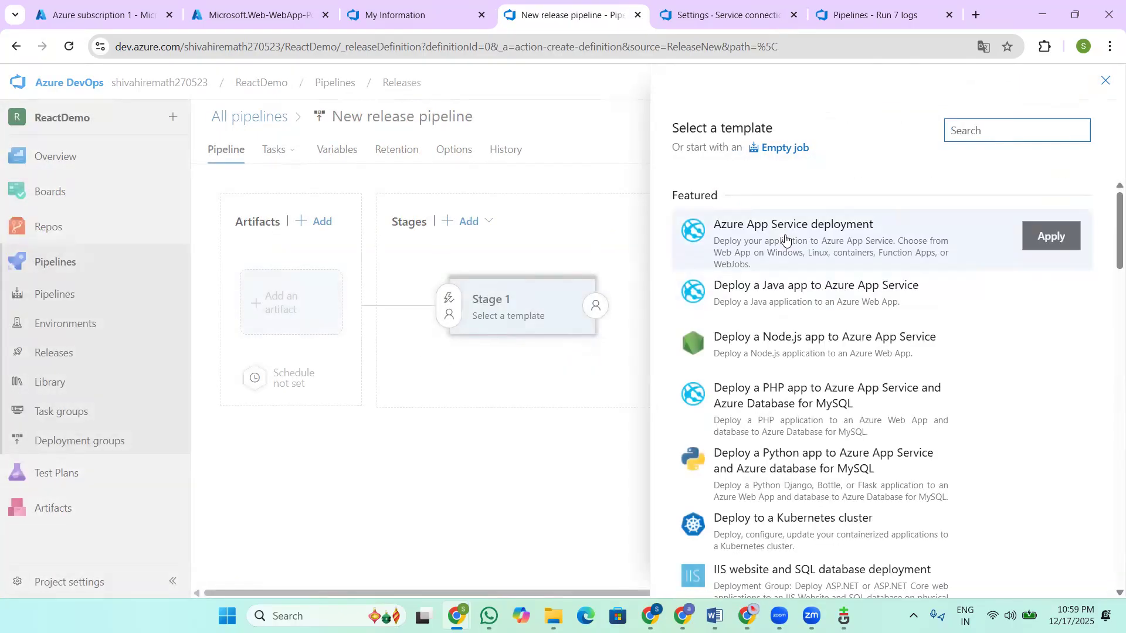
{"action": "left_click", "coordinate": [858, 240]}
{"action": "left_click", "coordinate": [1038, 238]}
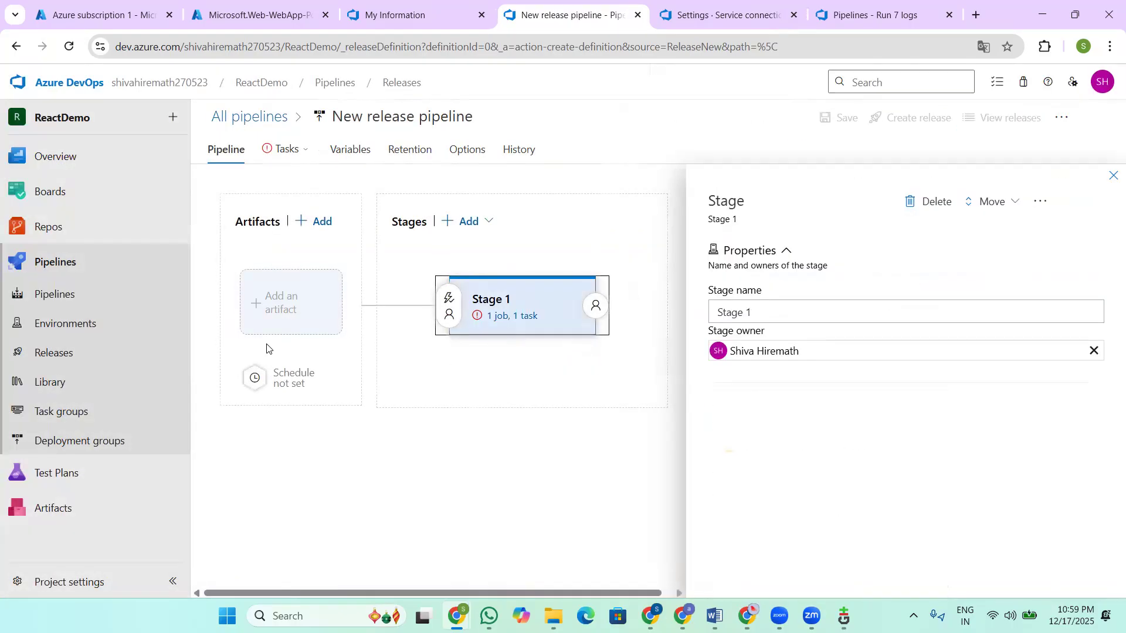
Step: Add the ReactDemo-CI build pipeline of the ReactDemo project as the release's artifact
{"action": "left_click", "coordinate": [332, 319]}
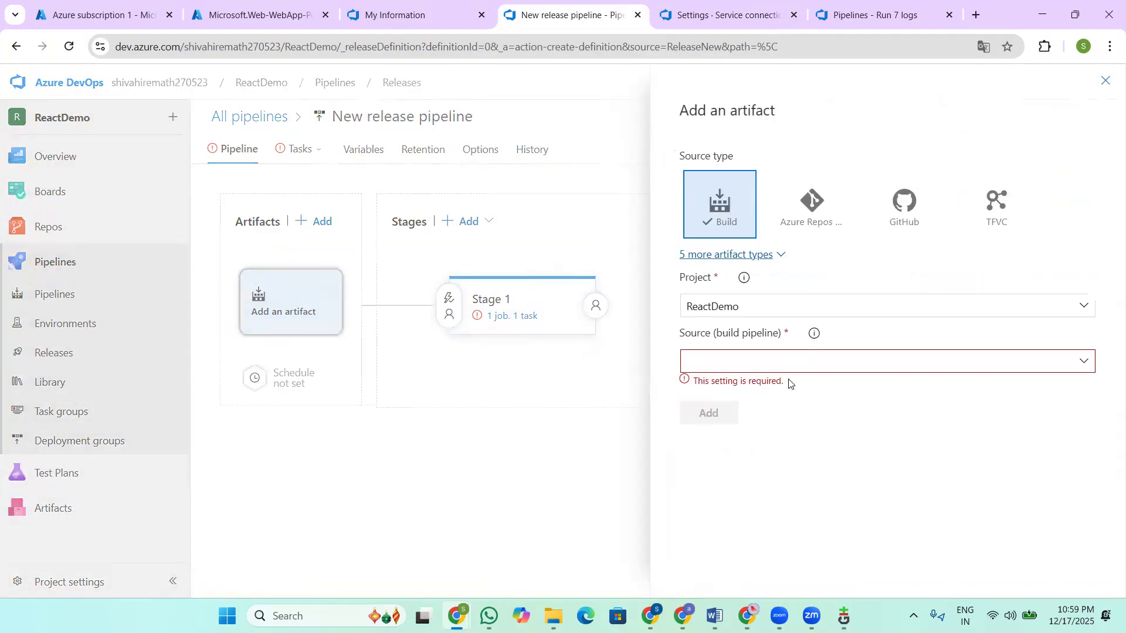
{"action": "left_click", "coordinate": [1086, 364]}
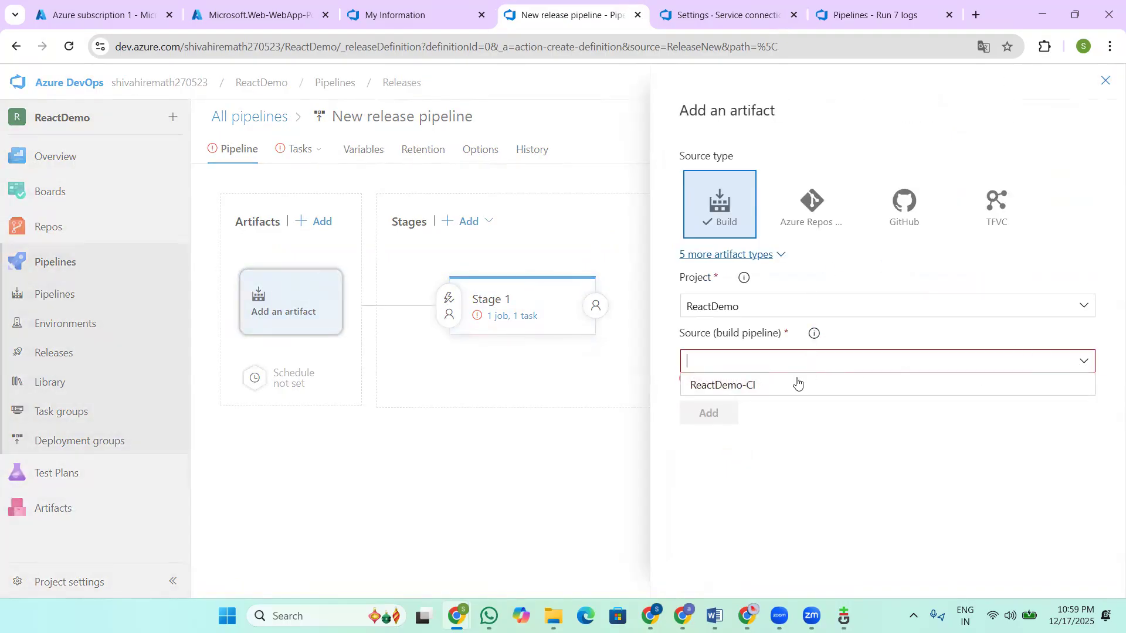
{"action": "left_click", "coordinate": [757, 382]}
{"action": "left_click", "coordinate": [709, 564]}
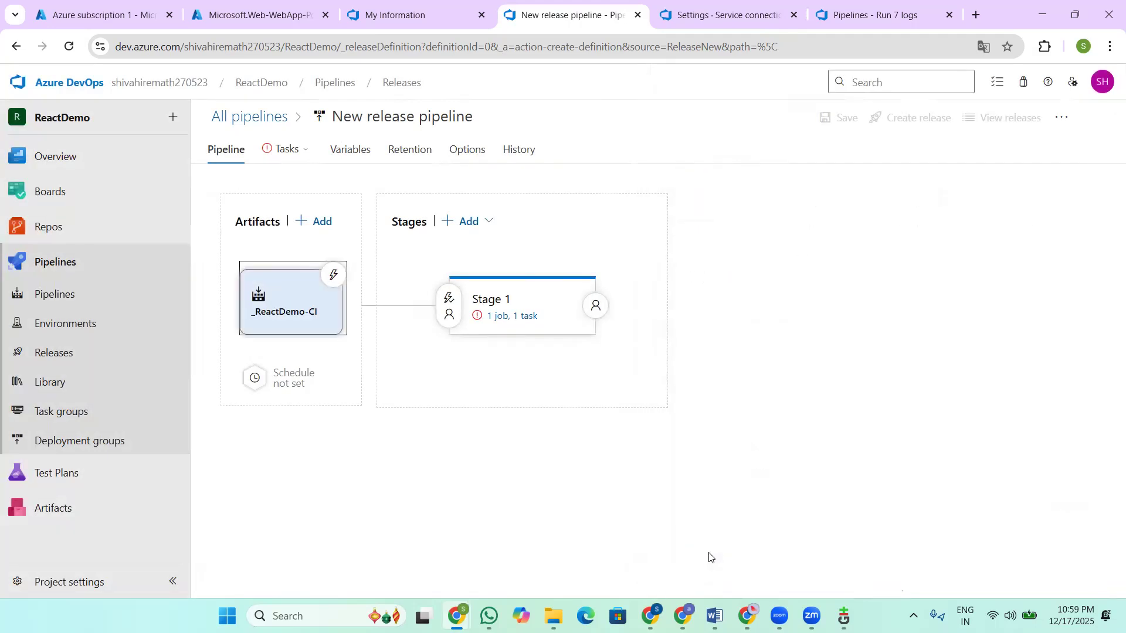
Step: Open the tasks of Stage 1 and rename the release pipeline as ReactDemo-CD
{"action": "left_click", "coordinate": [491, 316]}
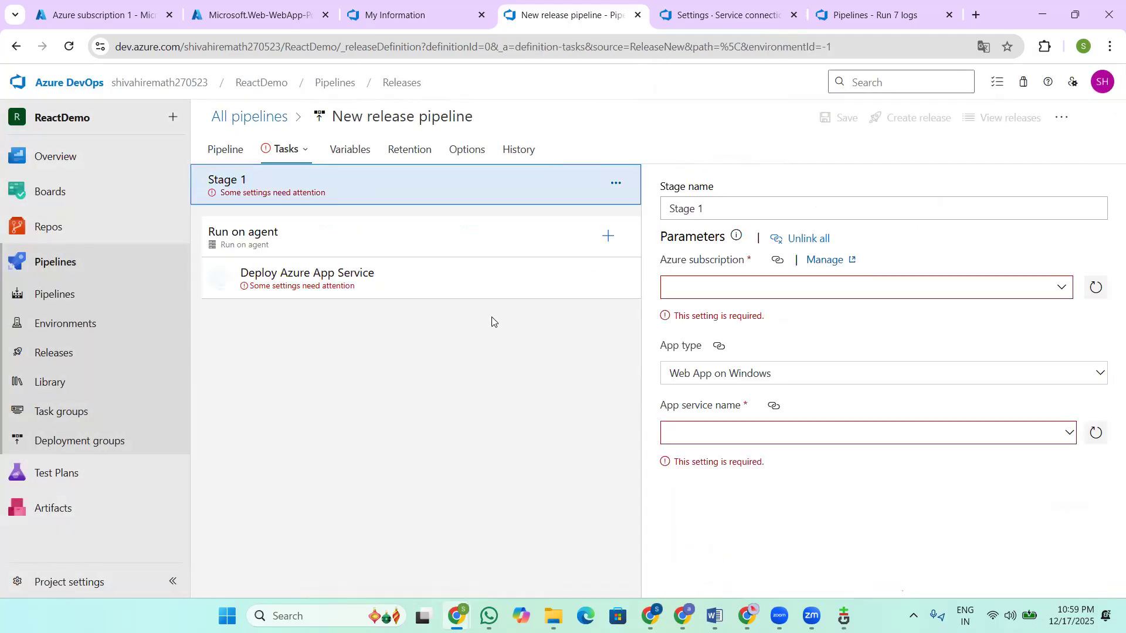
{"action": "left_click", "coordinate": [479, 118]}
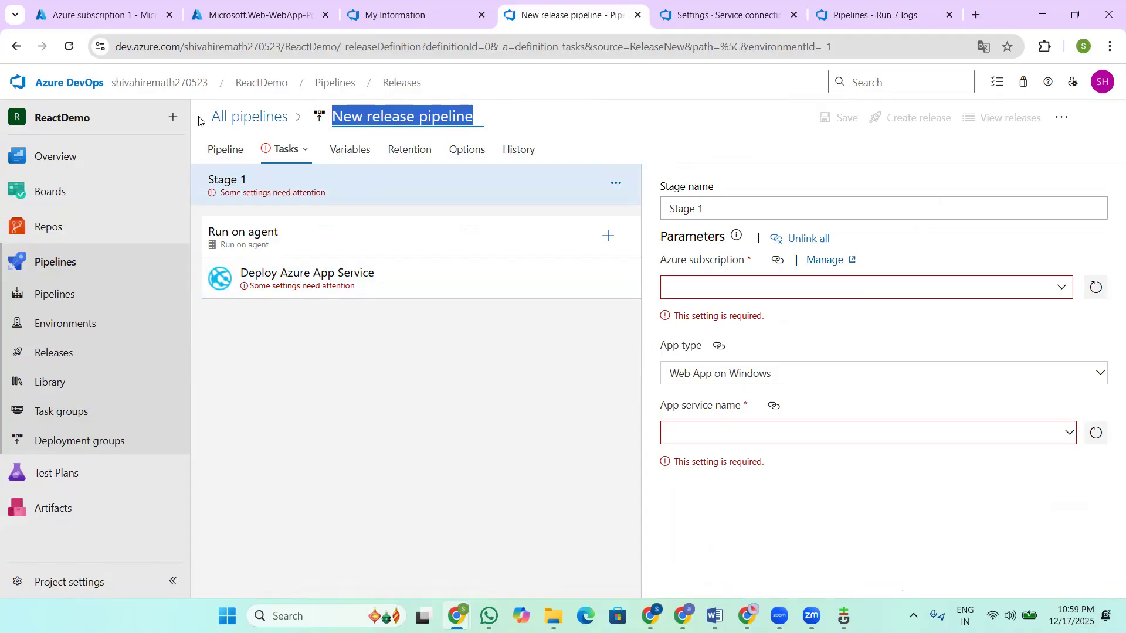
{"action": "type", "text": "r"}
{"action": "left_click", "coordinate": [405, 122]}
{"action": "key", "text": "BackSpace"}
{"action": "type", "text": "Demo-CD"}
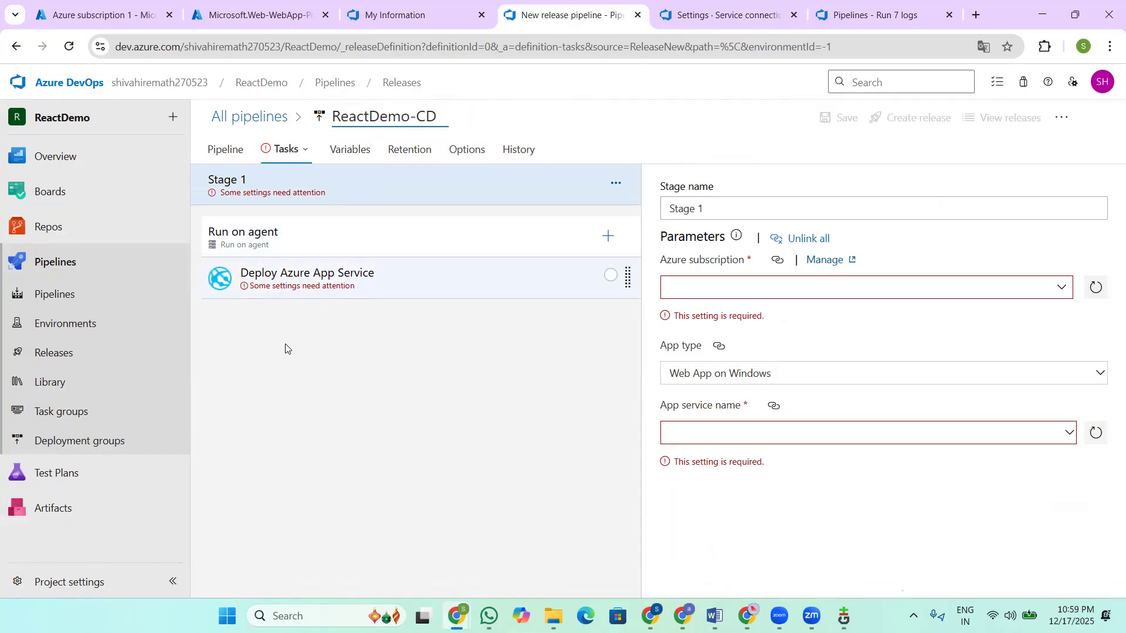
Step: Examine the Deploy Azure App Service task's settings, including its connection type options
{"action": "left_click", "coordinate": [294, 281]}
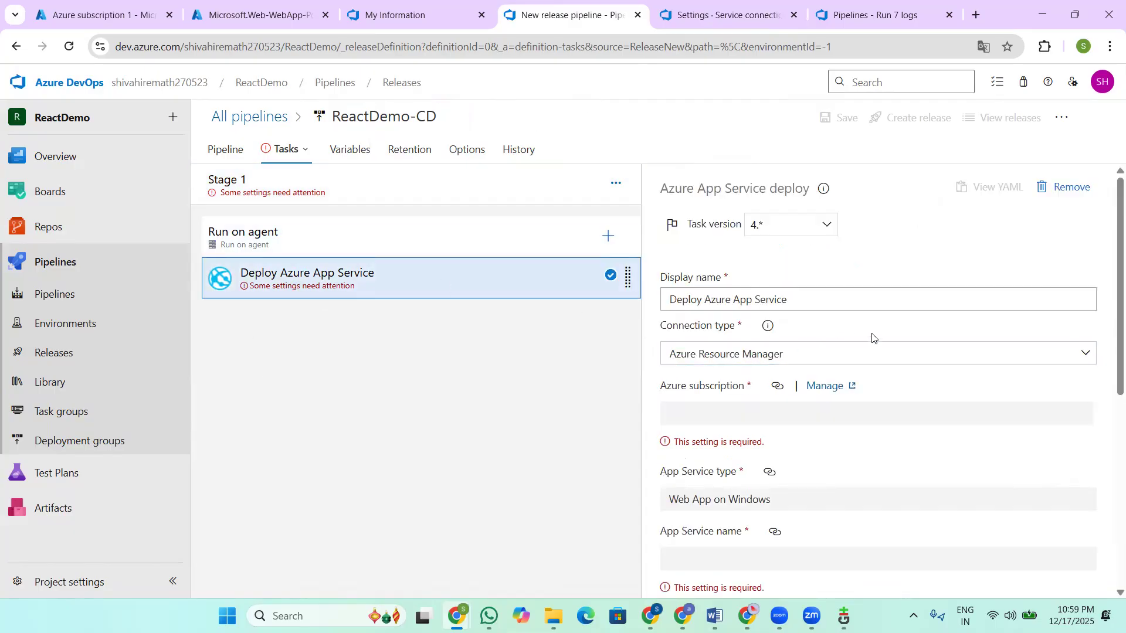
{"action": "scroll", "coordinate": [868, 352], "scroll_direction": "down", "scroll_amount": 1}
{"action": "left_click", "coordinate": [763, 346]}
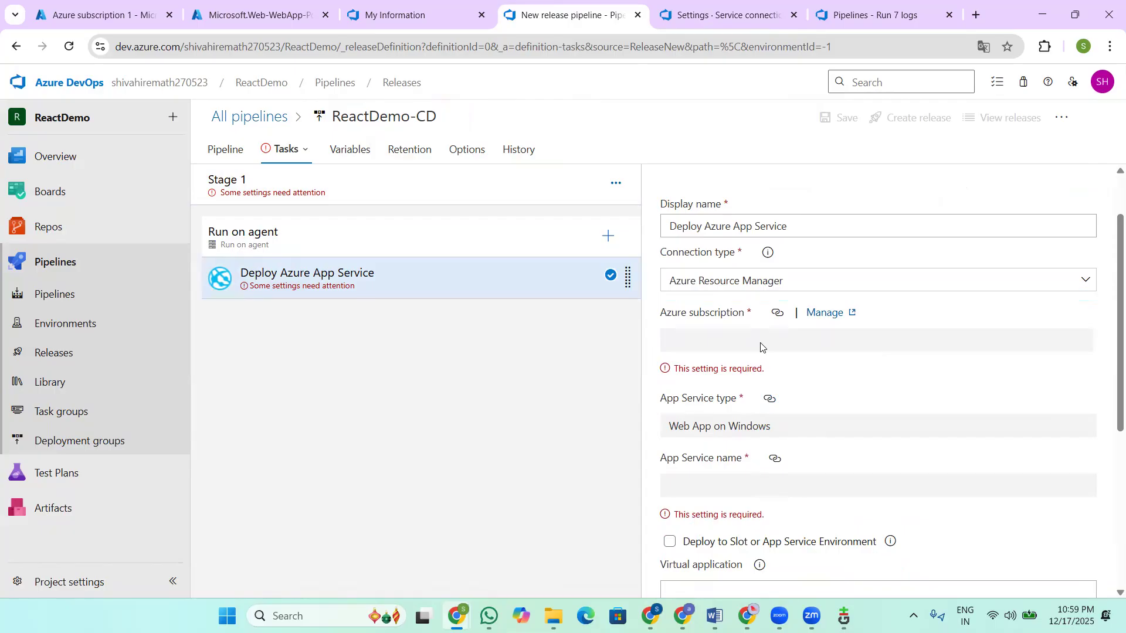
{"action": "scroll", "coordinate": [760, 346], "scroll_direction": "down", "scroll_amount": 2}
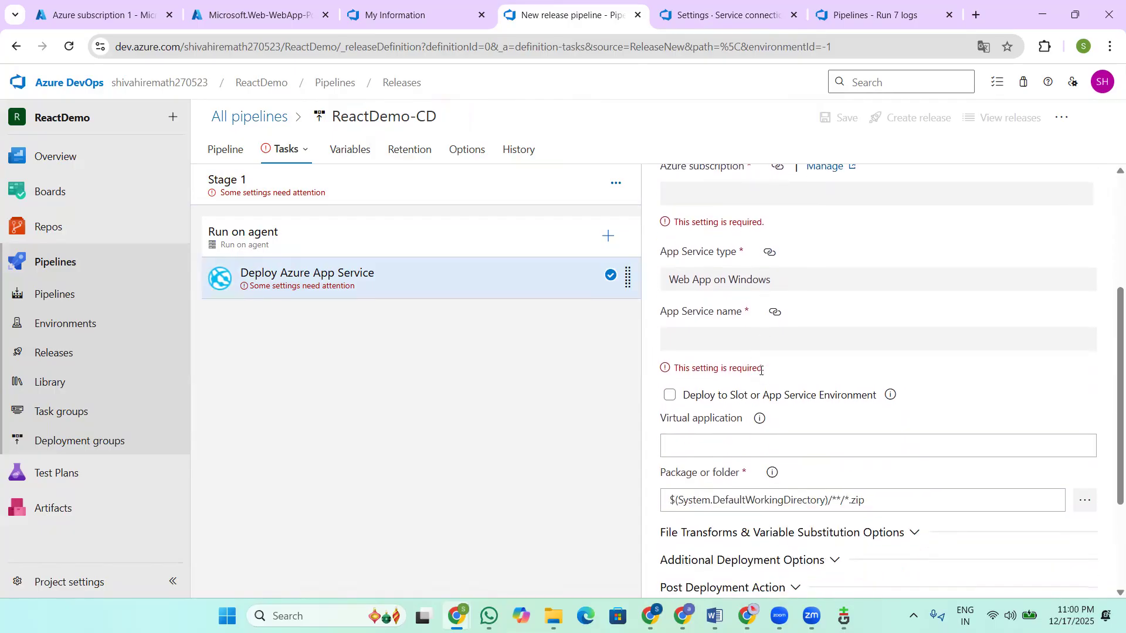
{"action": "scroll", "coordinate": [761, 370], "scroll_direction": "down", "scroll_amount": 2}
{"action": "scroll", "coordinate": [757, 360], "scroll_direction": "up", "scroll_amount": 5}
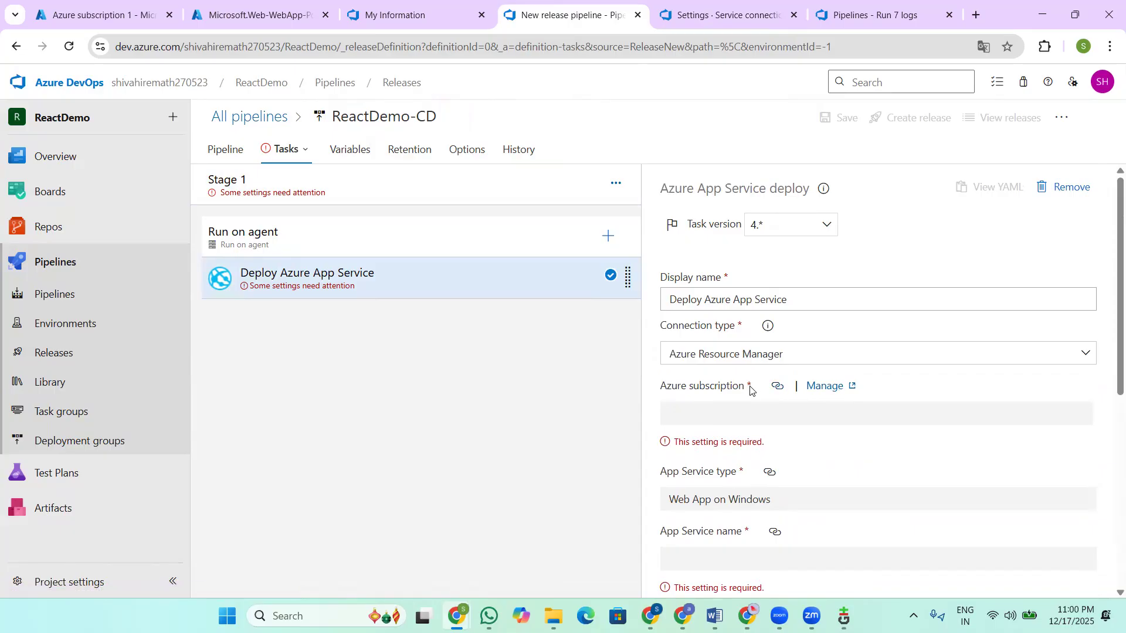
{"action": "left_click", "coordinate": [1079, 355]}
{"action": "left_click", "coordinate": [574, 402]}
Step: Check the project's service connections from the task's Azure subscription setting, signing in with the existing account, and return to the release pipeline
{"action": "left_click", "coordinate": [824, 386]}
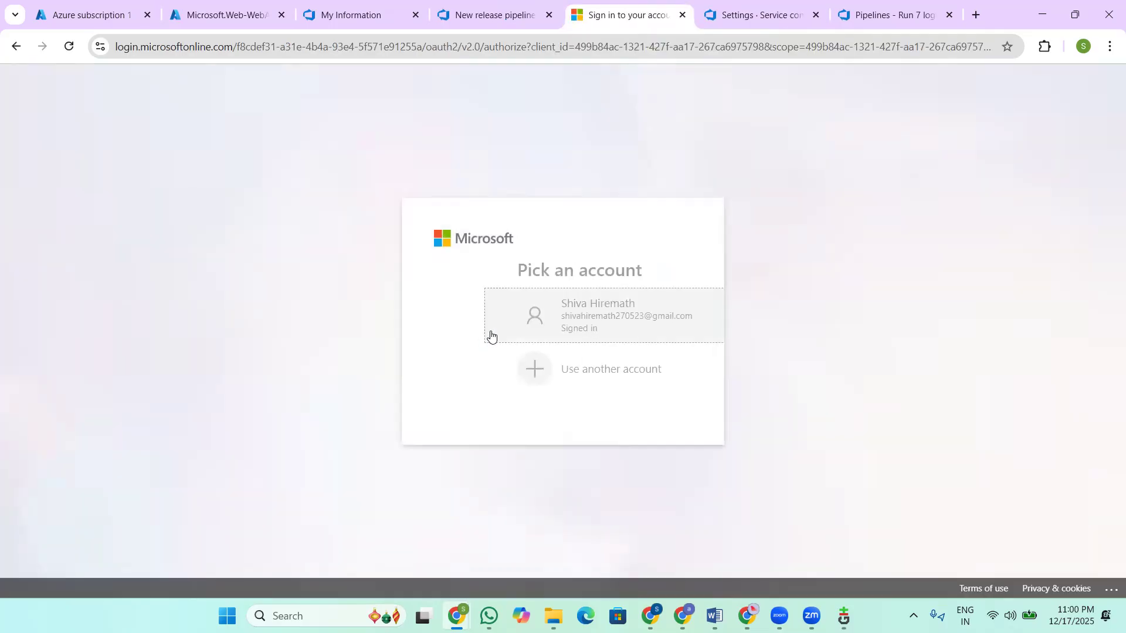
{"action": "left_click", "coordinate": [507, 315]}
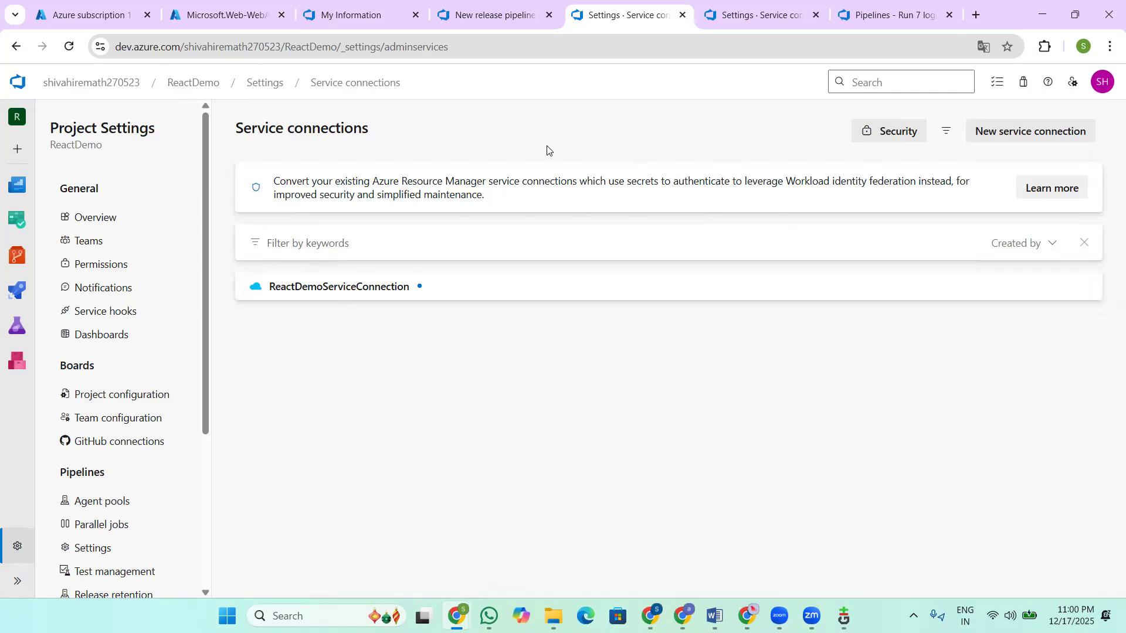
{"action": "left_click", "coordinate": [357, 16]}
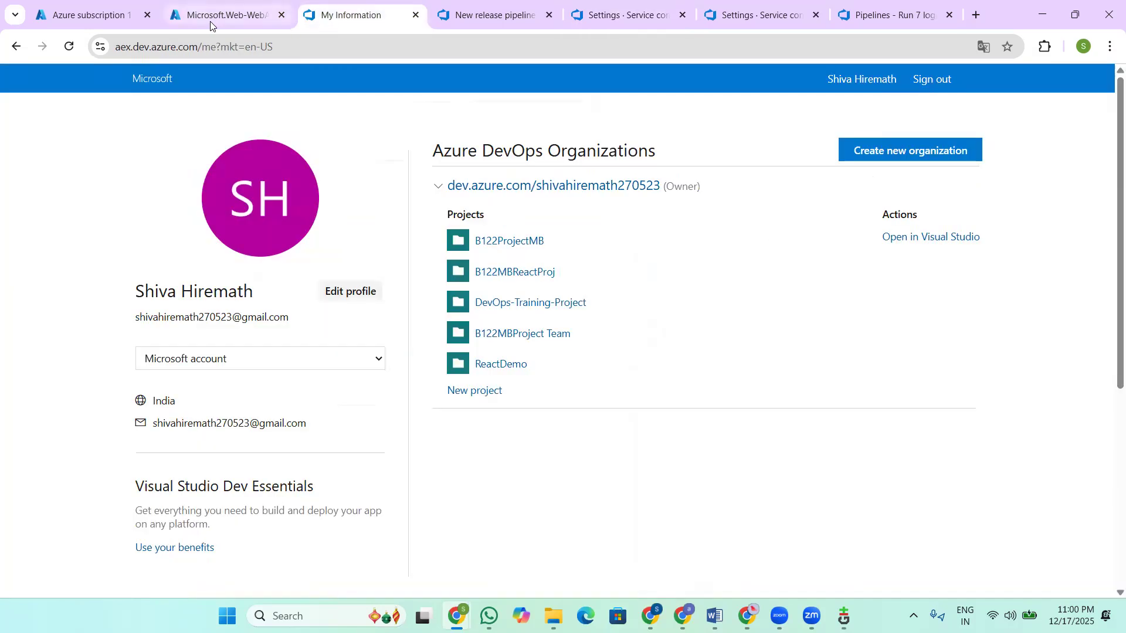
{"action": "left_click", "coordinate": [485, 13]}
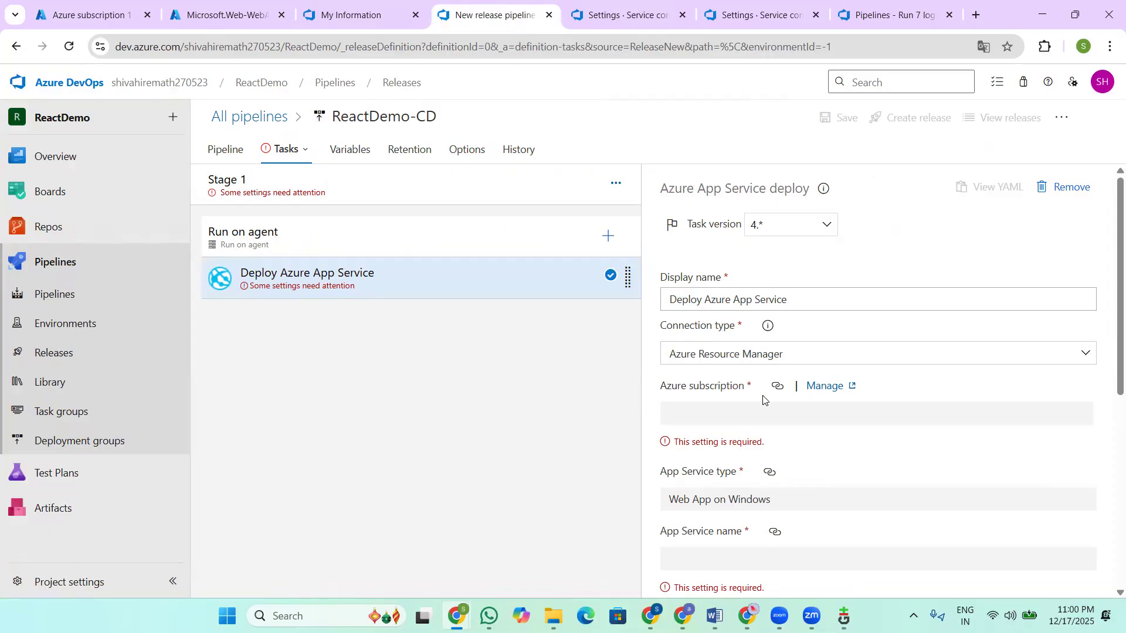
Step: Examine the task's Azure subscription link information and its remaining App Service and package settings
{"action": "scroll", "coordinate": [763, 399], "scroll_direction": "down", "scroll_amount": 2}
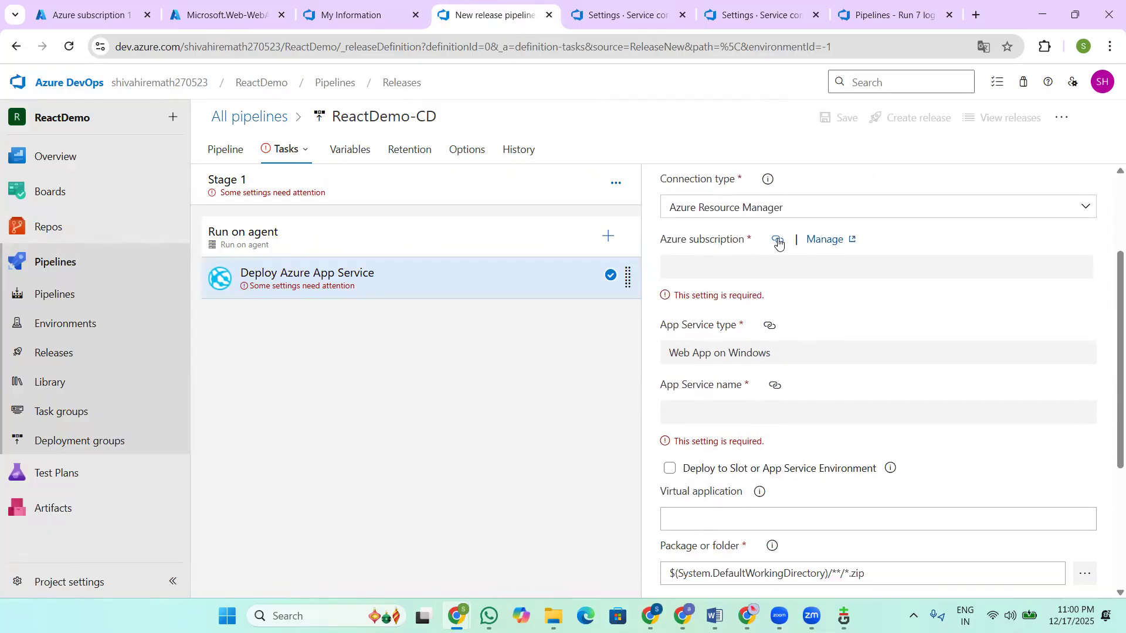
{"action": "mouse_move", "coordinate": [777, 243]}
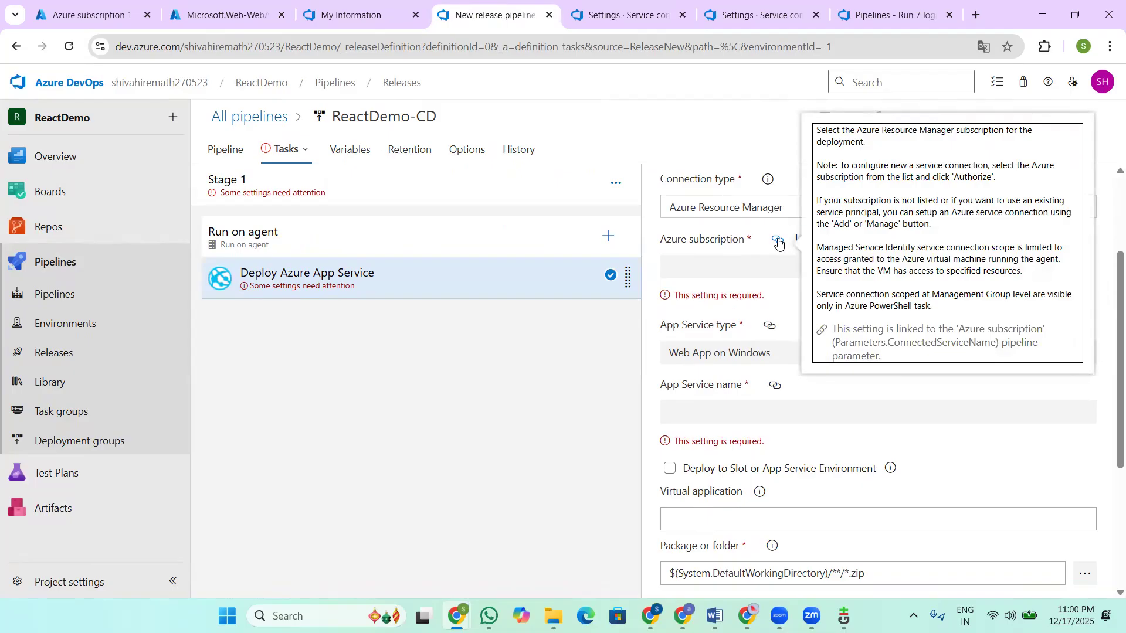
{"action": "scroll", "coordinate": [751, 293], "scroll_direction": "down", "scroll_amount": 2}
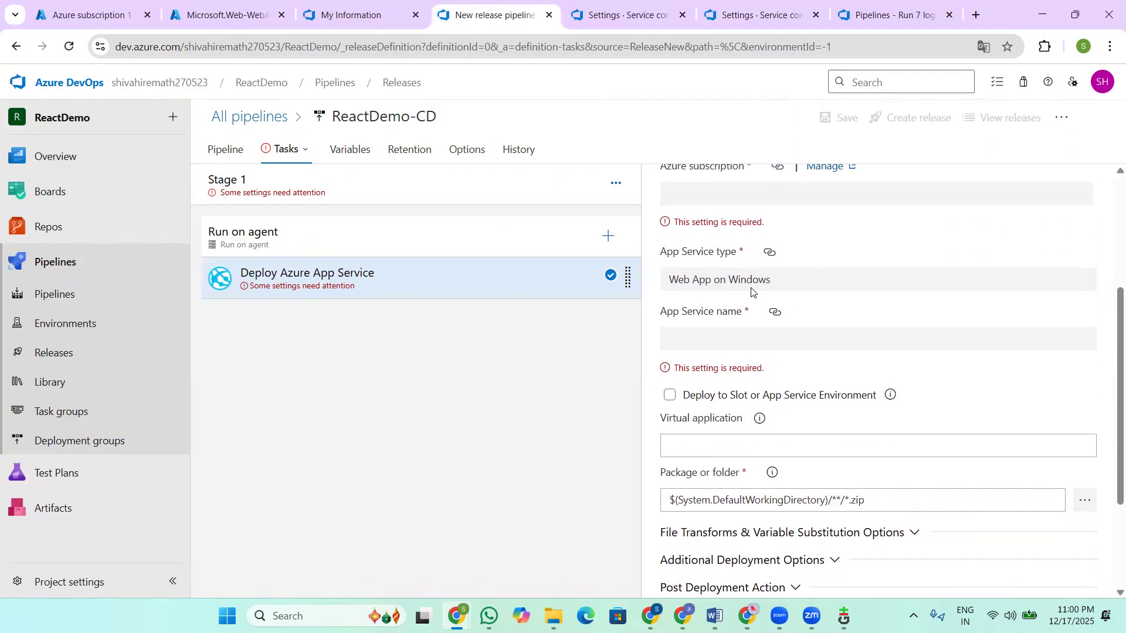
{"action": "scroll", "coordinate": [753, 313], "scroll_direction": "down", "scroll_amount": 1}
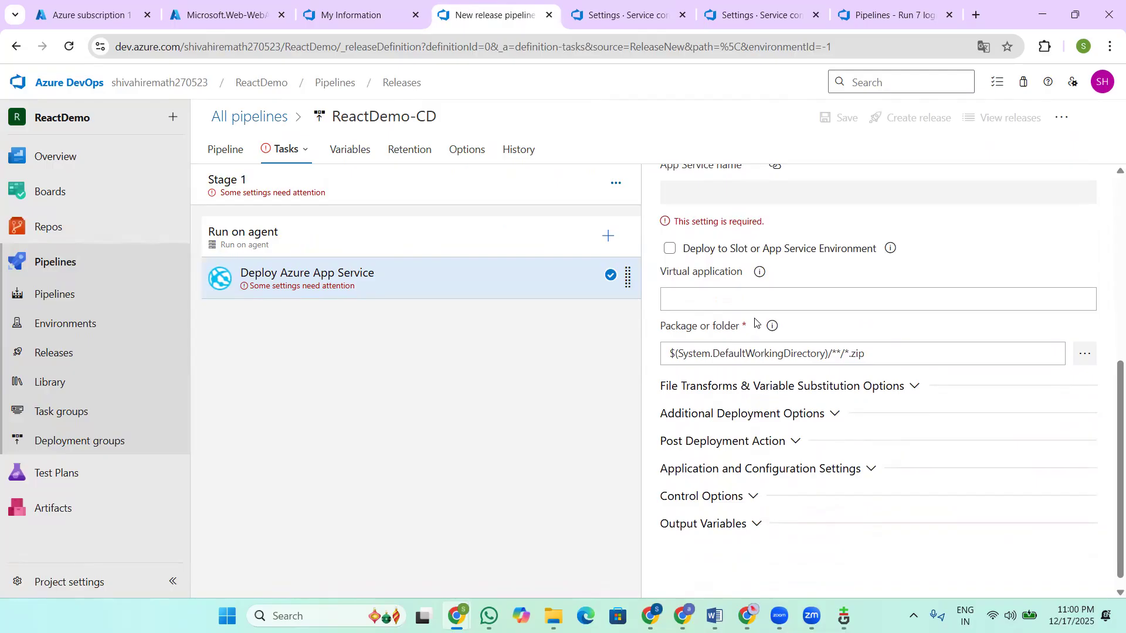
{"action": "scroll", "coordinate": [757, 320], "scroll_direction": "down", "scroll_amount": 1}
{"action": "scroll", "coordinate": [760, 317], "scroll_direction": "up", "scroll_amount": 3}
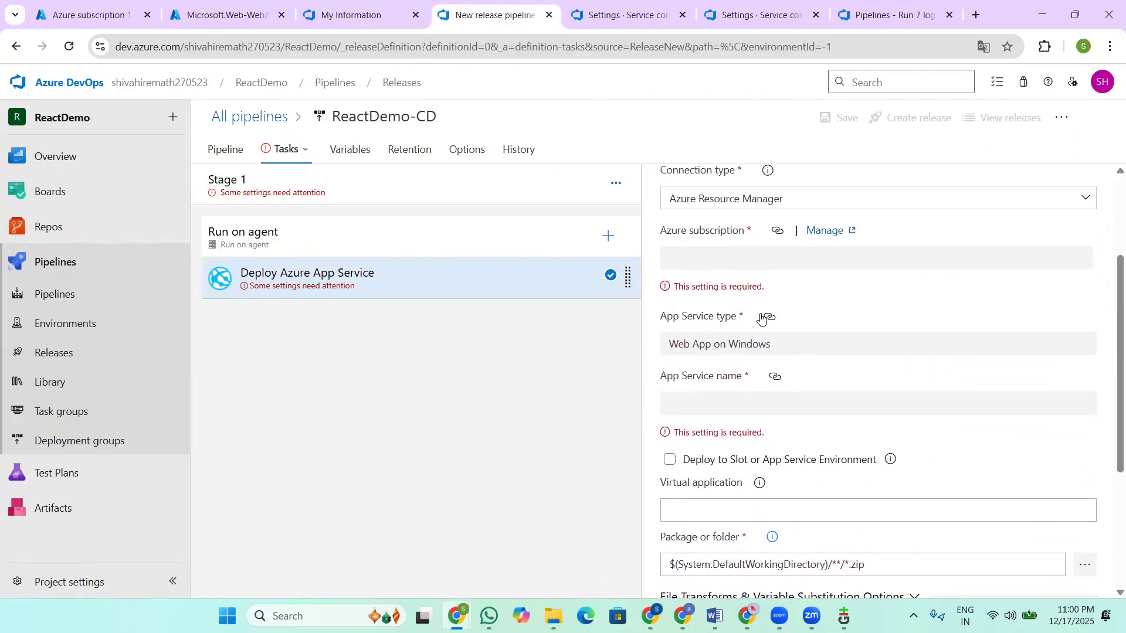
{"action": "scroll", "coordinate": [750, 318], "scroll_direction": "up", "scroll_amount": 2}
Step: Set the agent pool of the Run on agent job to Azure Pipelines
{"action": "left_click", "coordinate": [342, 248]}
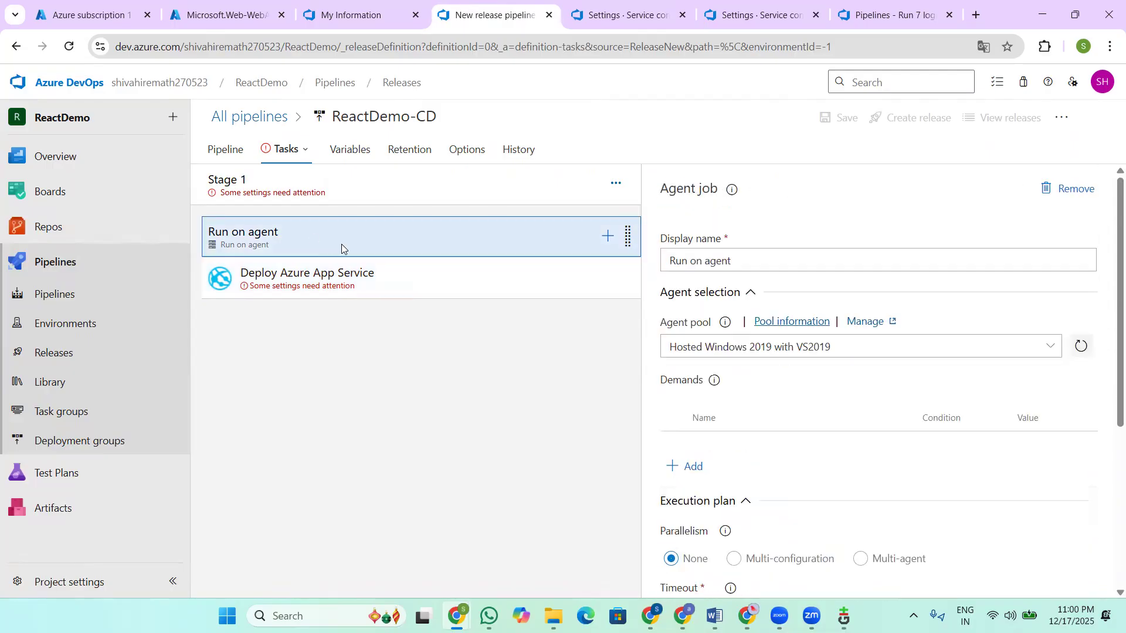
{"action": "left_click", "coordinate": [1050, 352]}
{"action": "left_click", "coordinate": [744, 393]}
{"action": "scroll", "coordinate": [823, 386], "scroll_direction": "down", "scroll_amount": 1}
{"action": "scroll", "coordinate": [819, 389], "scroll_direction": "down", "scroll_amount": 2}
{"action": "scroll", "coordinate": [1024, 330], "scroll_direction": "up", "scroll_amount": 2}
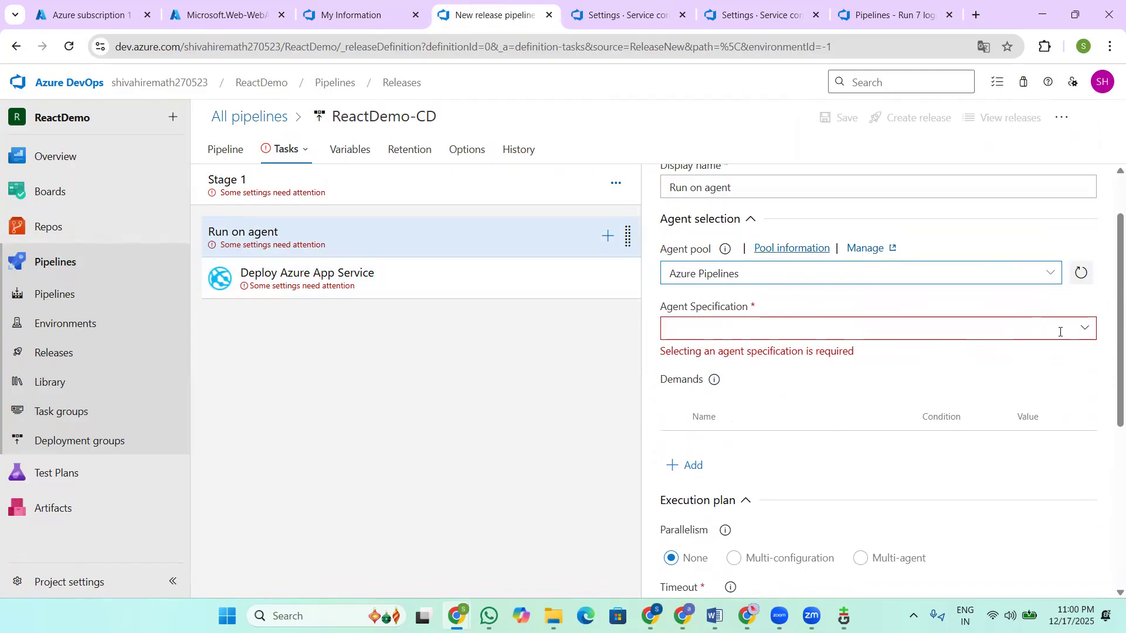
Step: Choose an agent specification for the Run on agent job and review its execution and artifact download options
{"action": "left_click", "coordinate": [1061, 329]}
{"action": "scroll", "coordinate": [715, 580], "scroll_direction": "down", "scroll_amount": 2}
{"action": "left_click", "coordinate": [716, 581]}
{"action": "scroll", "coordinate": [740, 500], "scroll_direction": "down", "scroll_amount": 5}
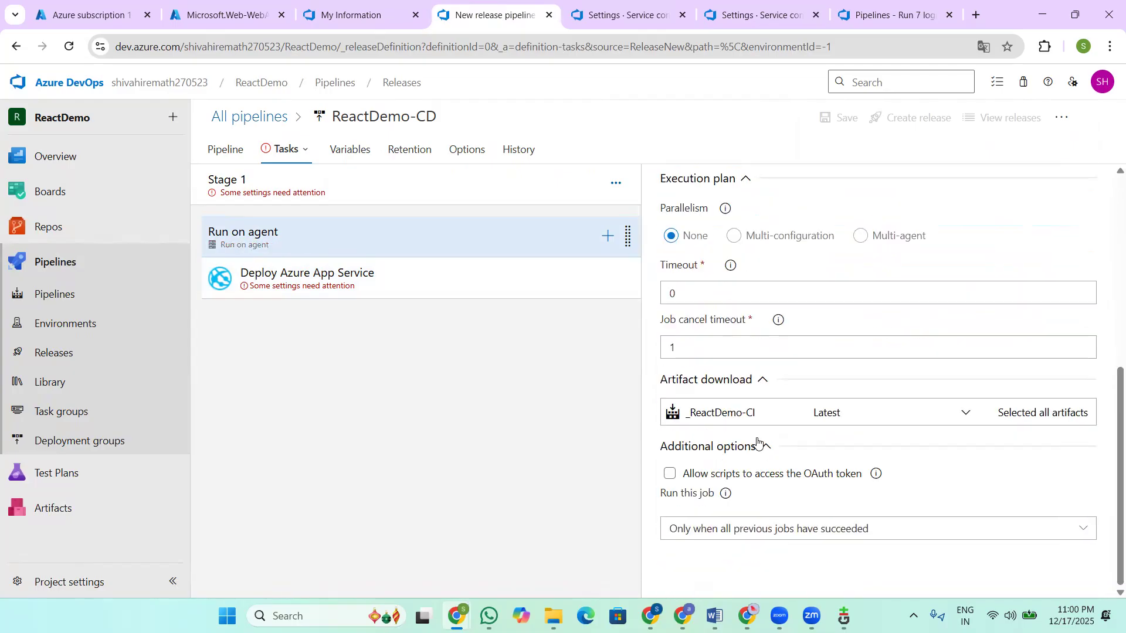
Step: Review the Deploy Azure App Service task's settings and remove the task from the Run on agent job
{"action": "scroll", "coordinate": [758, 444], "scroll_direction": "up", "scroll_amount": 6}
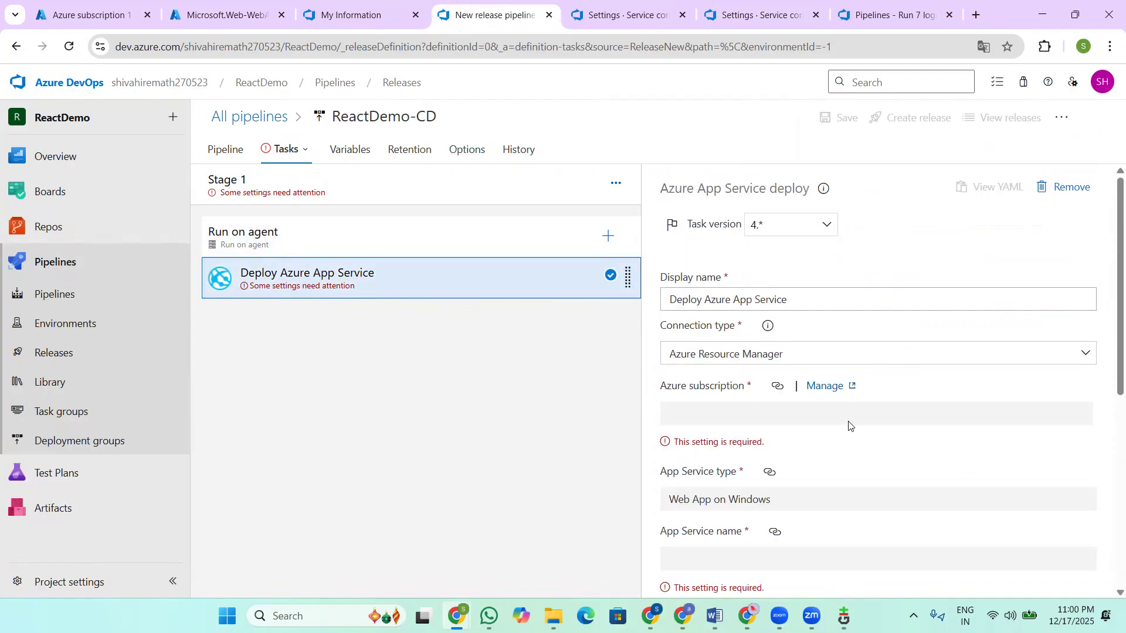
{"action": "scroll", "coordinate": [795, 442], "scroll_direction": "down", "scroll_amount": 6}
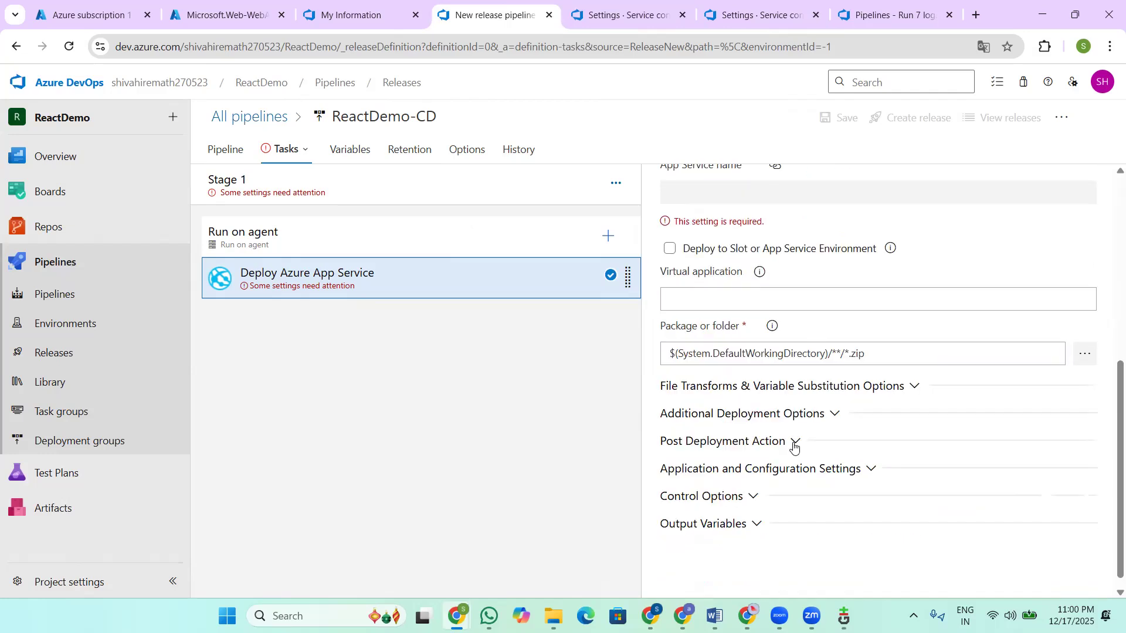
{"action": "scroll", "coordinate": [794, 444], "scroll_direction": "up", "scroll_amount": 7}
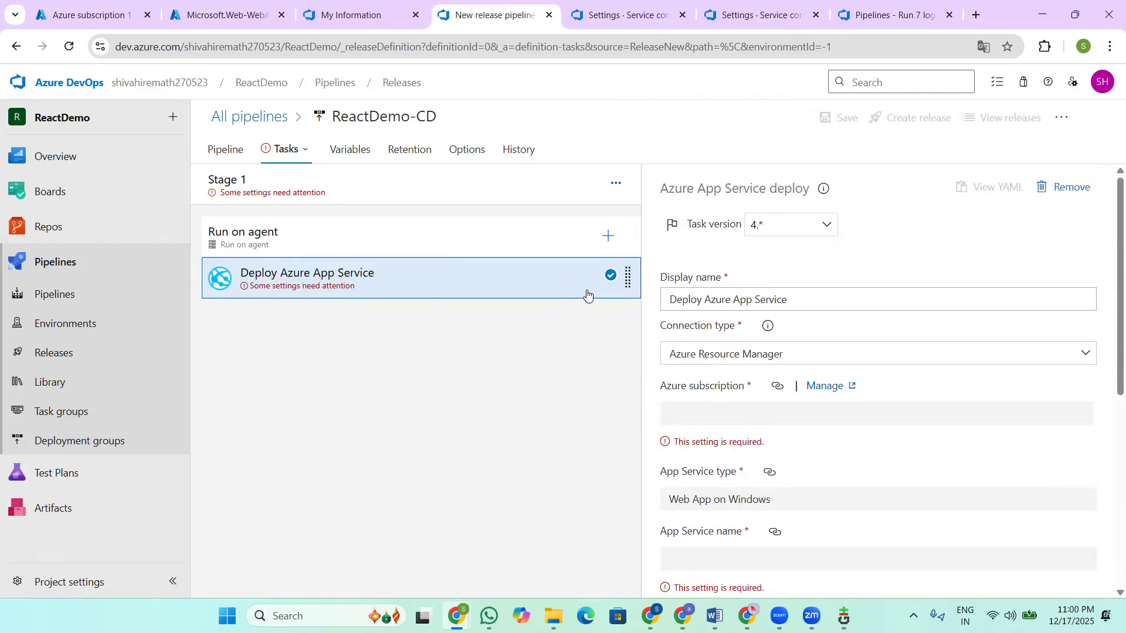
{"action": "left_click", "coordinate": [1065, 190]}
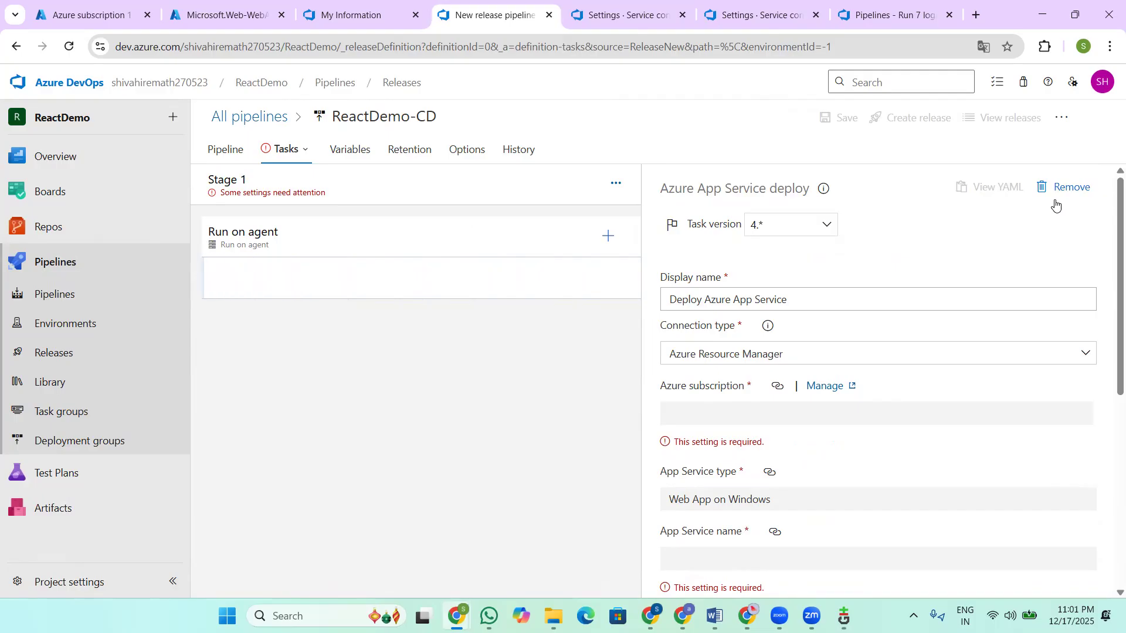
Step: Search the tasks for "azure app service", add Azure App Service deploy to the Run on agent job and open its settings
{"action": "left_click", "coordinate": [607, 236]}
{"action": "type", "text": "service"}
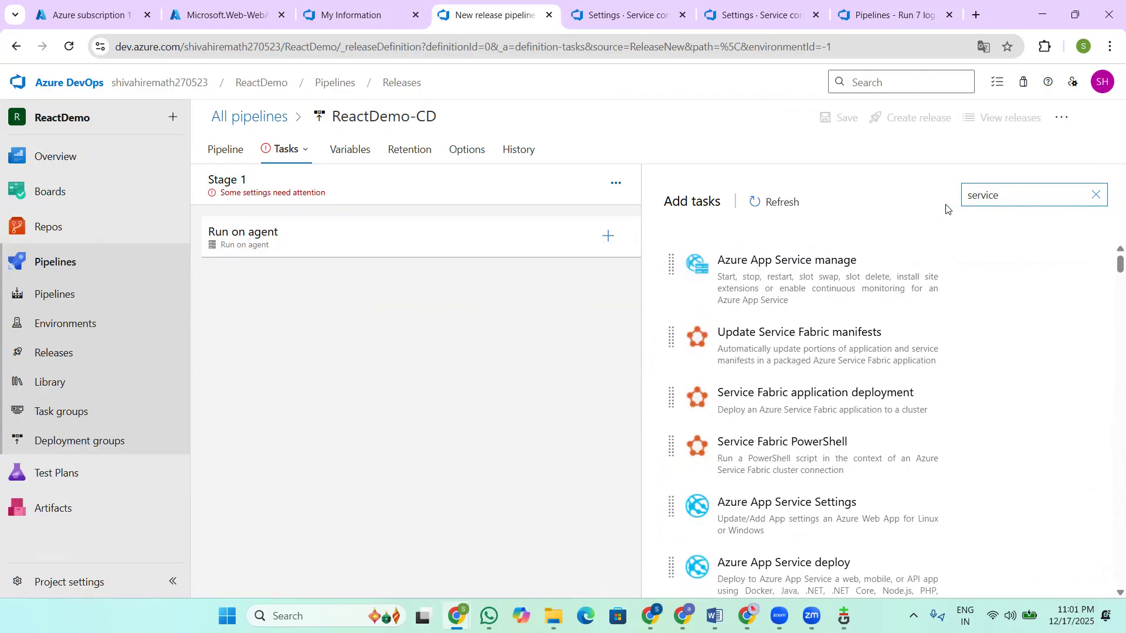
{"action": "type", "text": "azure app"}
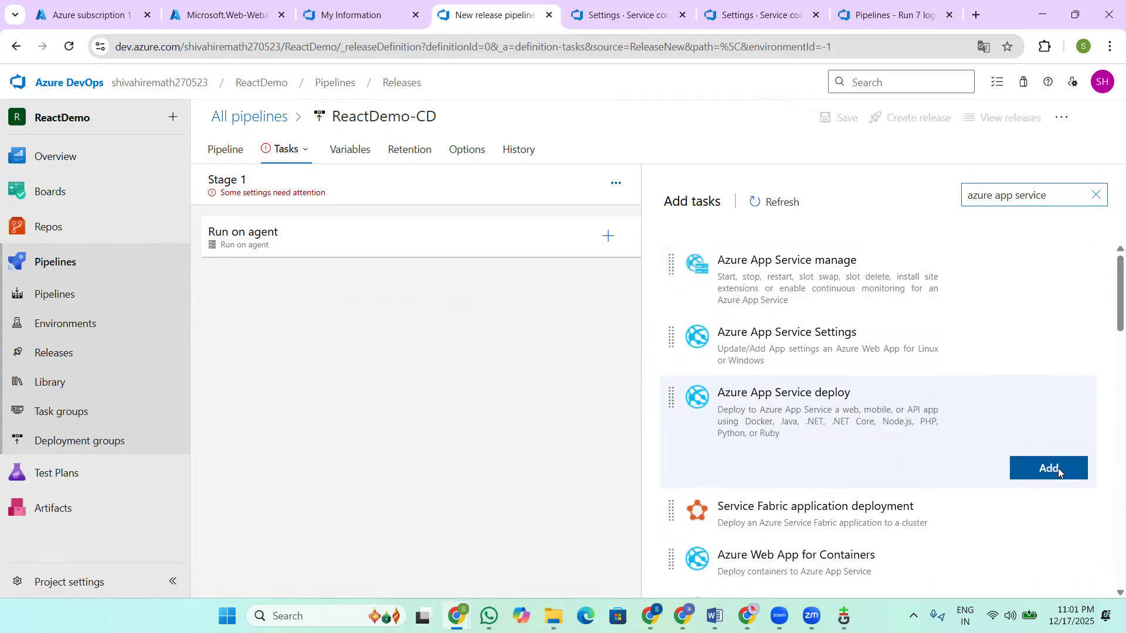
{"action": "left_click", "coordinate": [1057, 467]}
{"action": "left_click", "coordinate": [366, 291]}
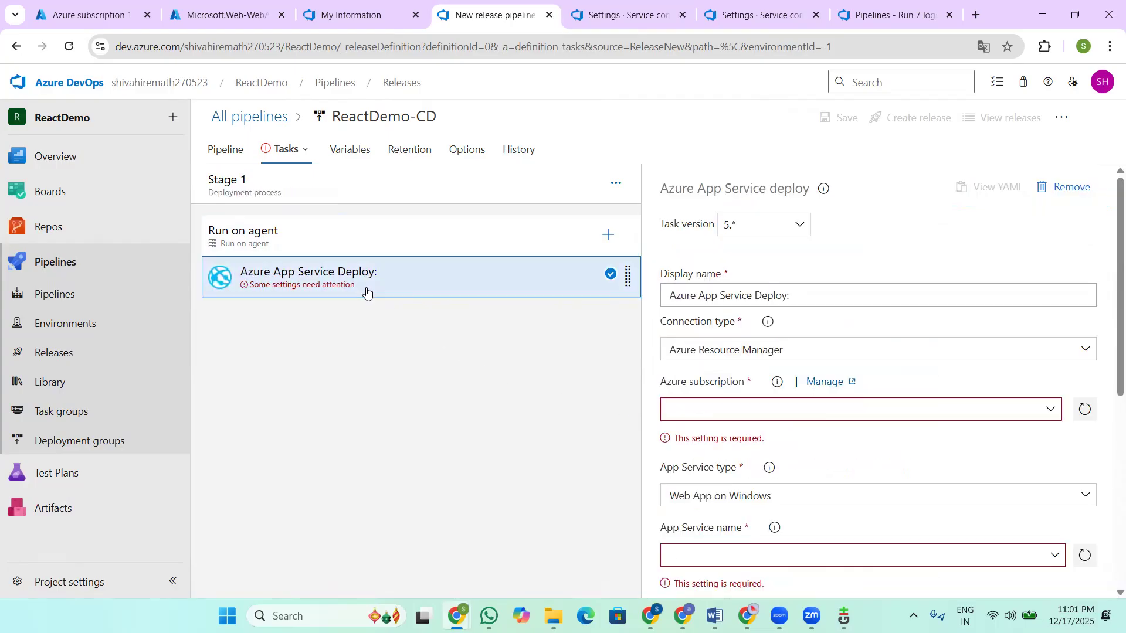
Step: Set the deploy task's Azure subscription to ReactDemoServiceConnection
{"action": "left_click", "coordinate": [1049, 411]}
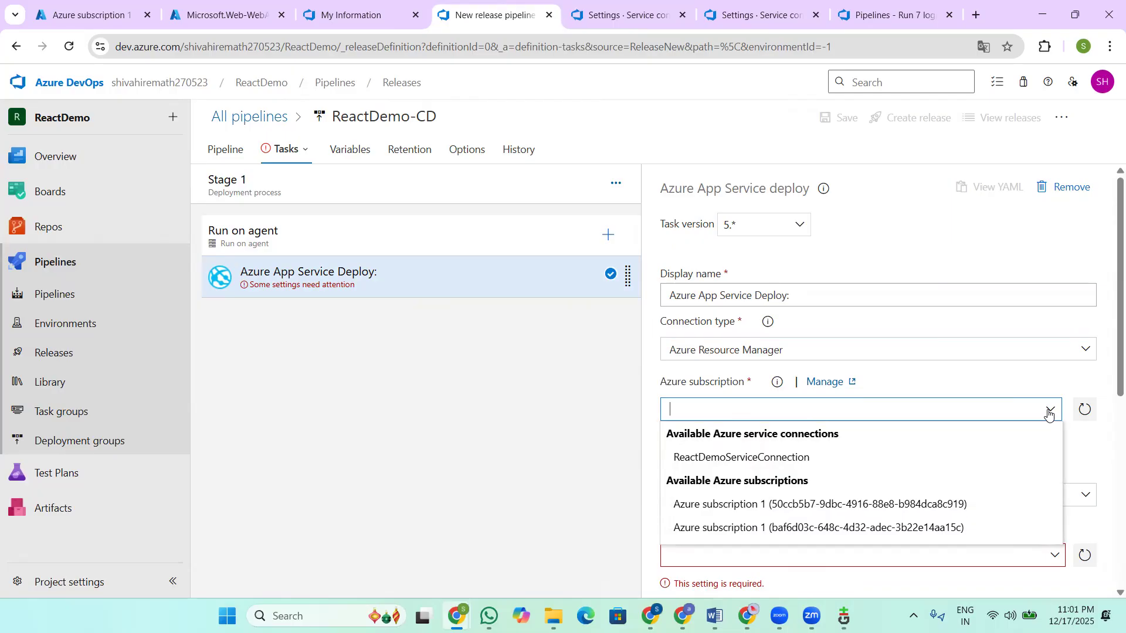
{"action": "left_click", "coordinate": [737, 462]}
{"action": "scroll", "coordinate": [829, 360], "scroll_direction": "down", "scroll_amount": 3}
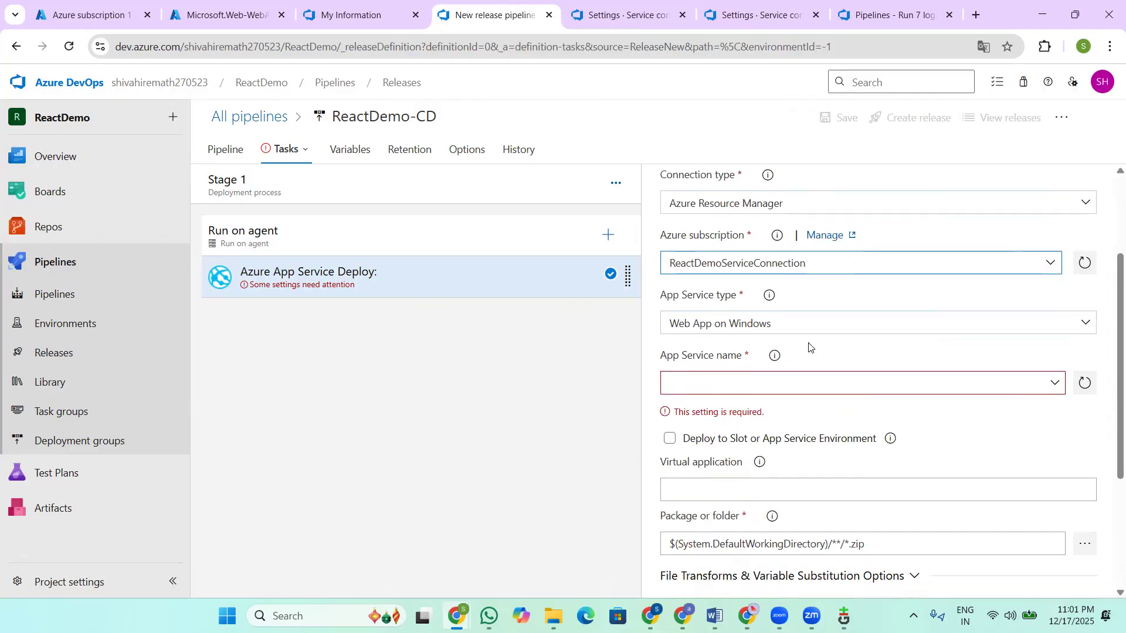
Step: Check the selectable App Service names against the ReactDemoWebApp overview in the Azure portal and the project's service connections
{"action": "left_click", "coordinate": [1054, 383]}
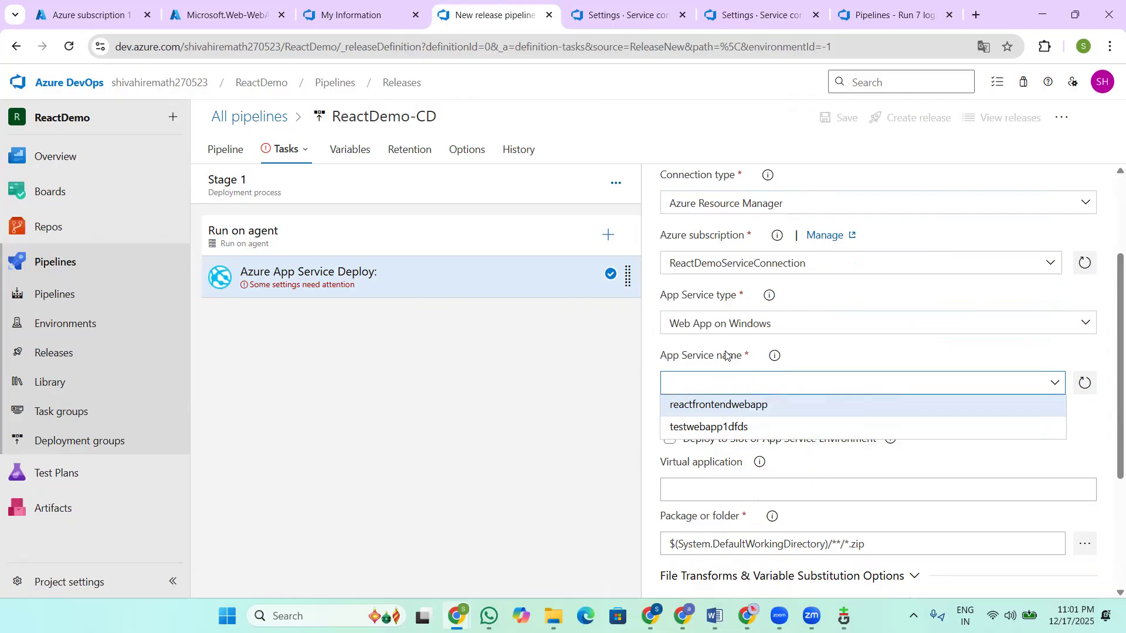
{"action": "left_click", "coordinate": [225, 17]}
{"action": "left_click", "coordinate": [264, 340]}
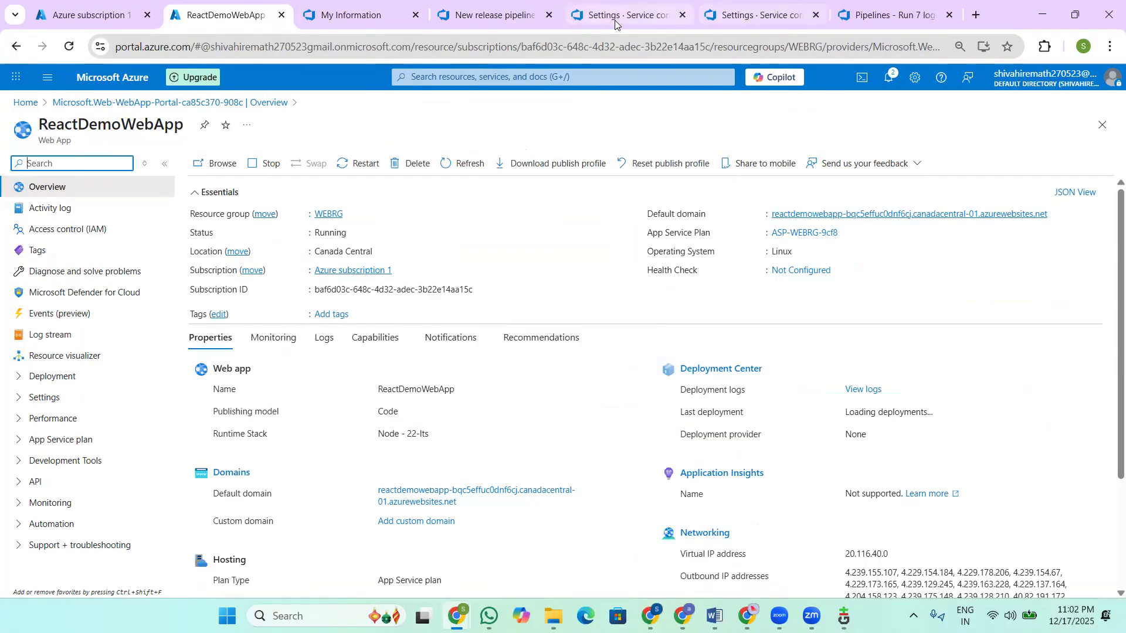
{"action": "left_click", "coordinate": [738, 20]}
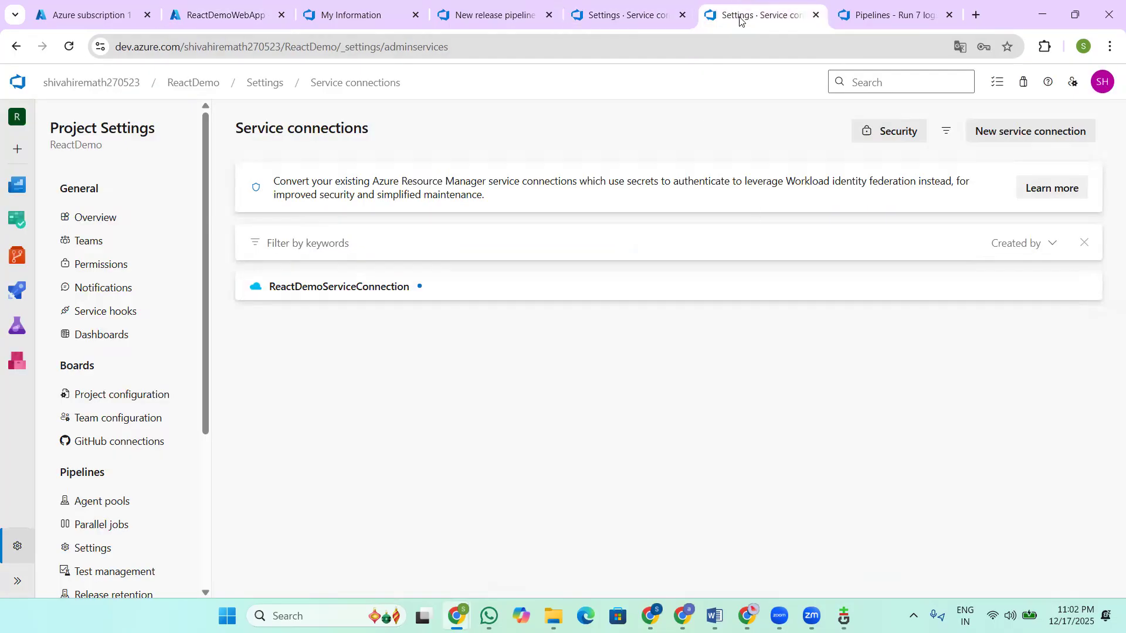
{"action": "left_click", "coordinate": [498, 17]}
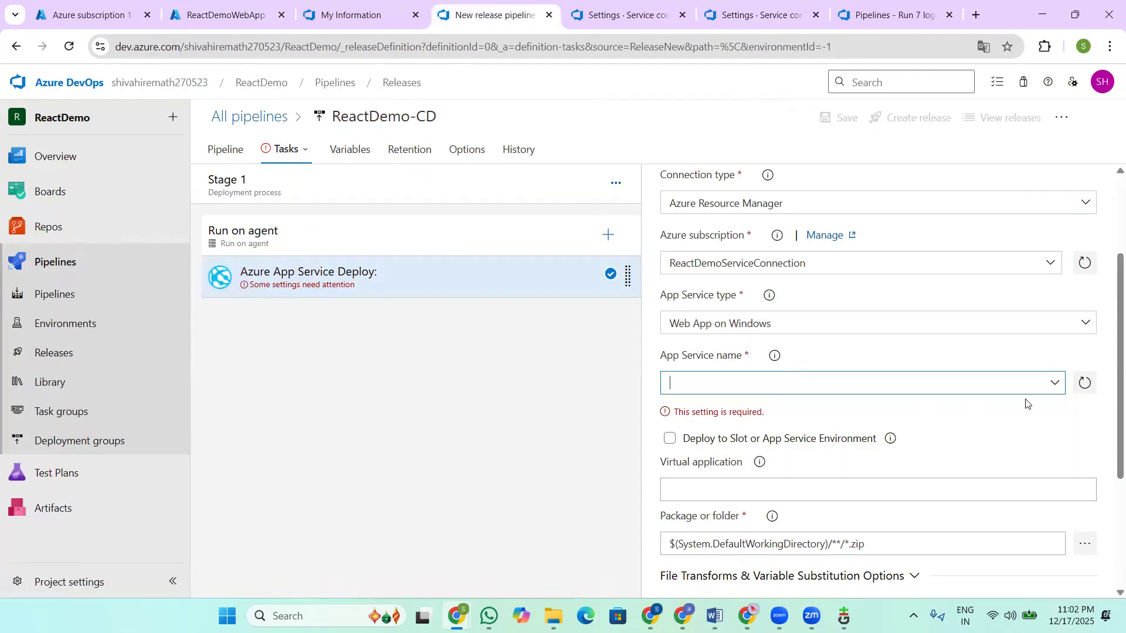
{"action": "left_click", "coordinate": [1059, 384]}
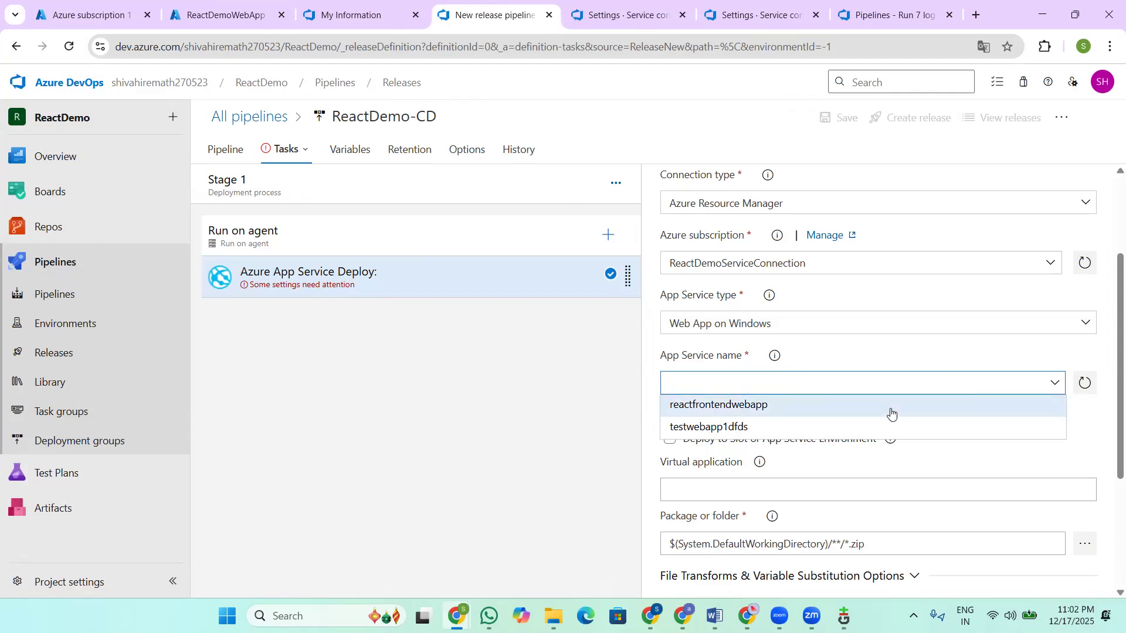
{"action": "left_click", "coordinate": [522, 434]}
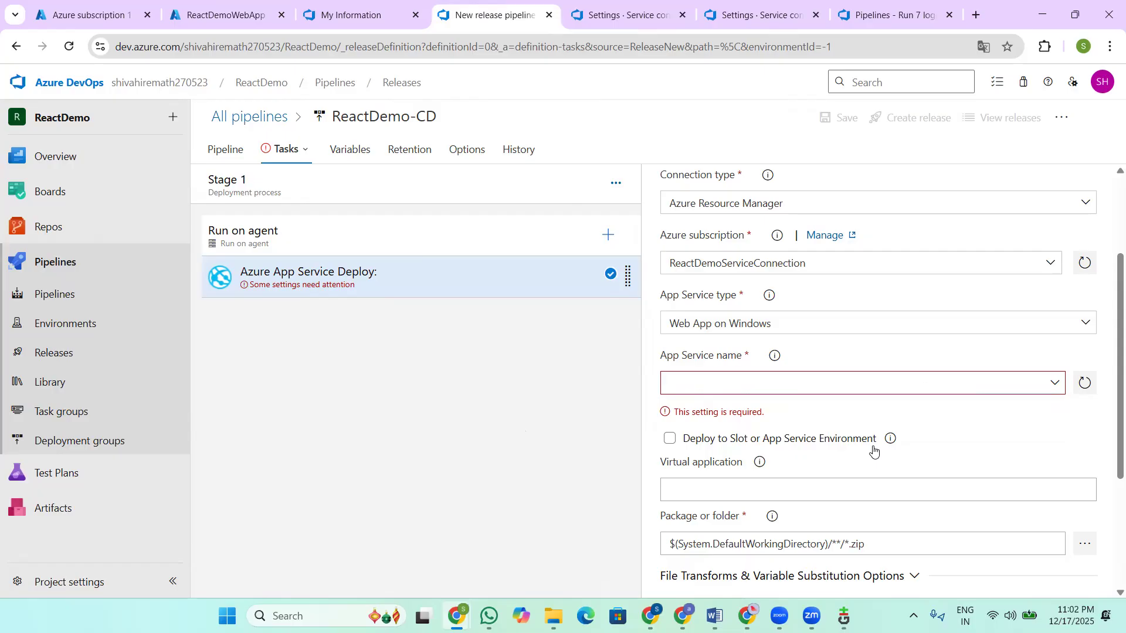
Step: Compare the deploy task's App Service type options with the operating system and name of ReactDemoWebApp in the Azure portal
{"action": "scroll", "coordinate": [873, 449], "scroll_direction": "up", "scroll_amount": 3}
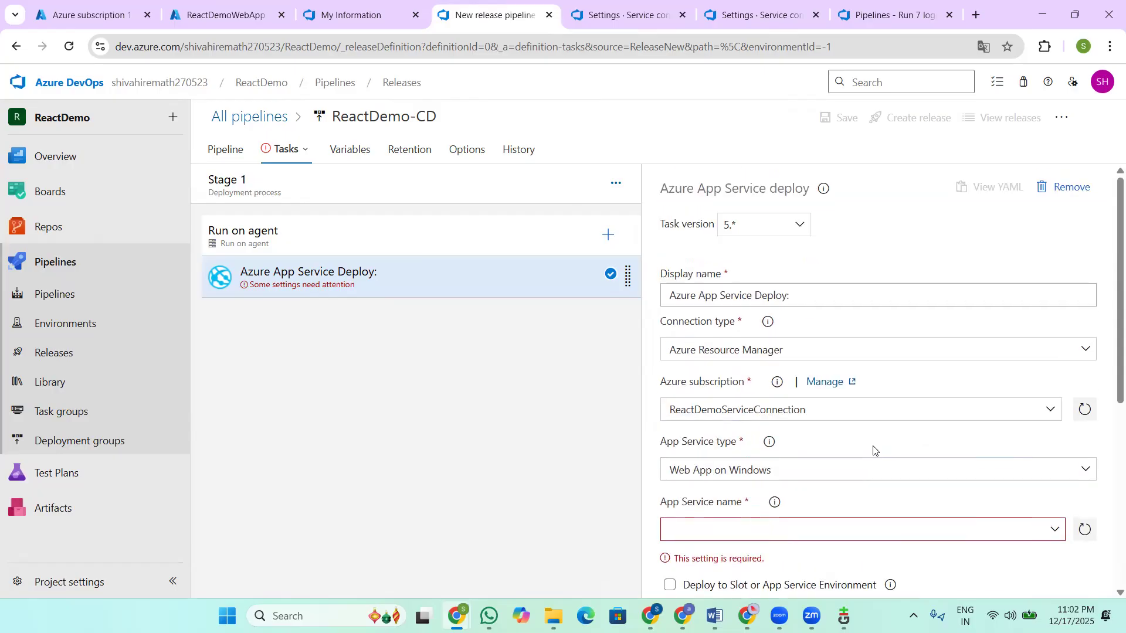
{"action": "scroll", "coordinate": [873, 449], "scroll_direction": "down", "scroll_amount": 5}
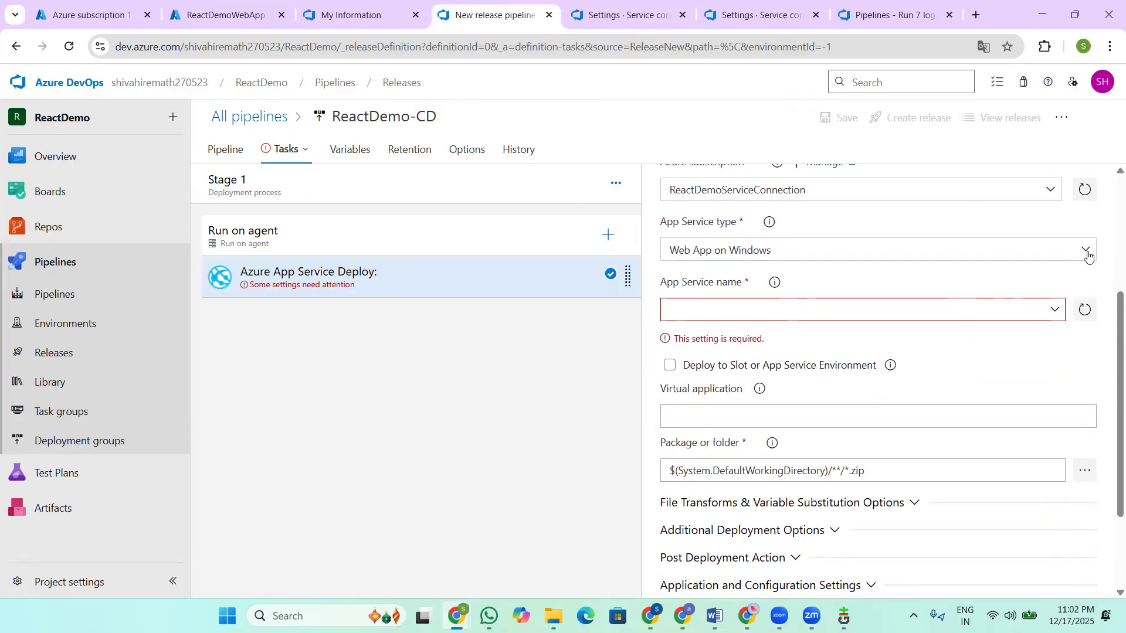
{"action": "left_click", "coordinate": [1086, 251]}
{"action": "left_click", "coordinate": [508, 402]}
{"action": "left_click", "coordinate": [202, 12]}
{"action": "left_click_drag", "start_coordinate": [769, 252], "coordinate": [797, 253]}
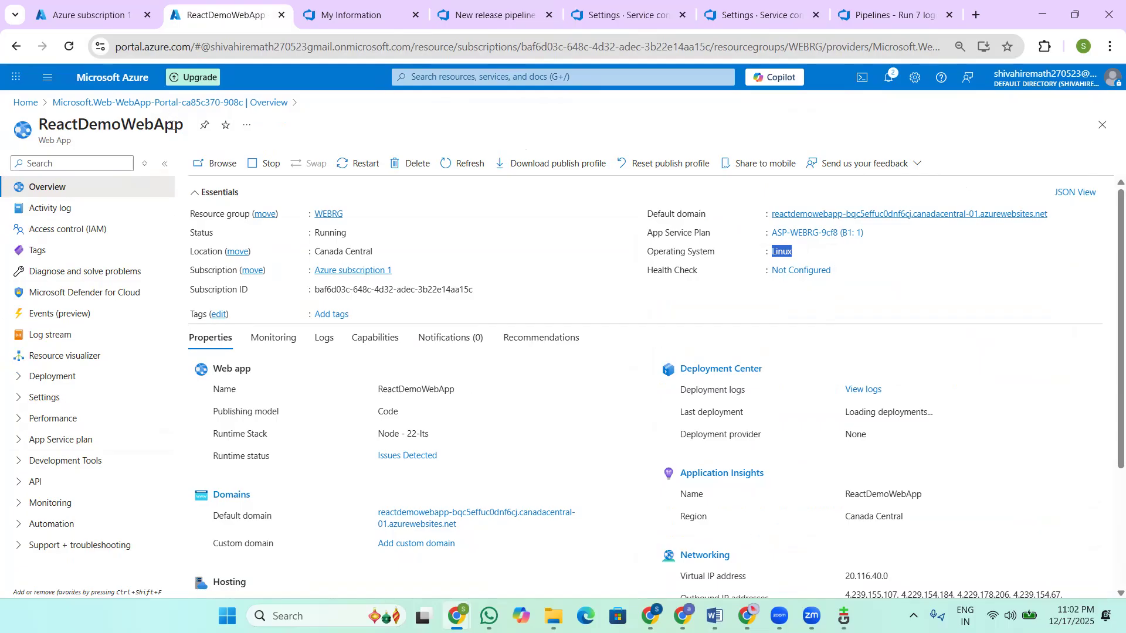
{"action": "left_click_drag", "start_coordinate": [181, 128], "coordinate": [43, 128]}
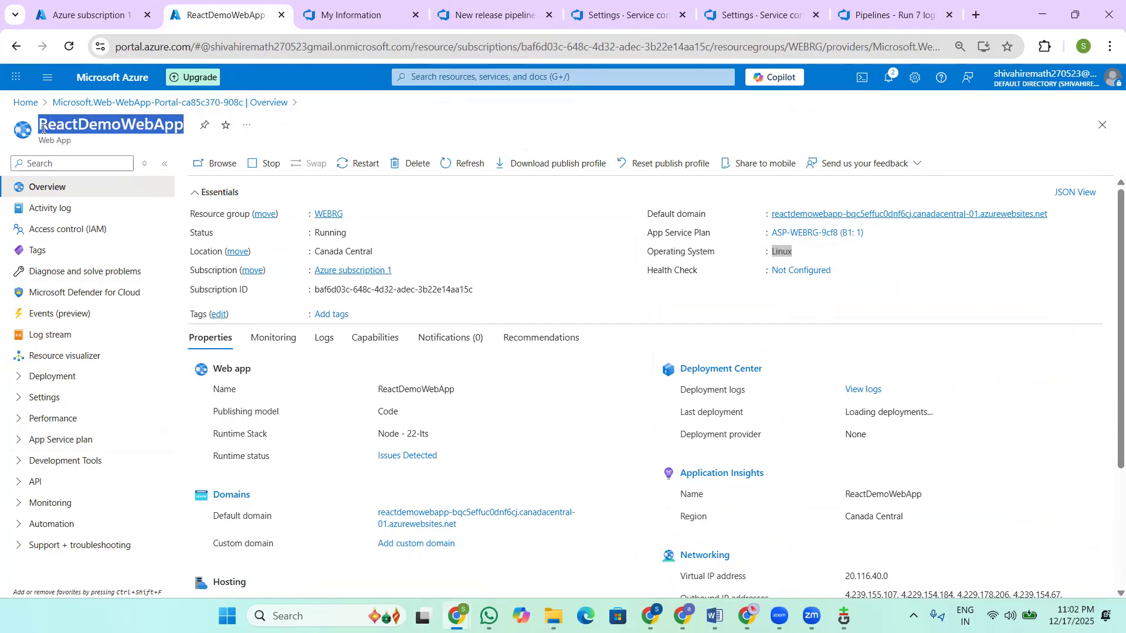
Step: Start creating a new Web App from App Services in the Azure portal
{"action": "left_click", "coordinate": [25, 102]}
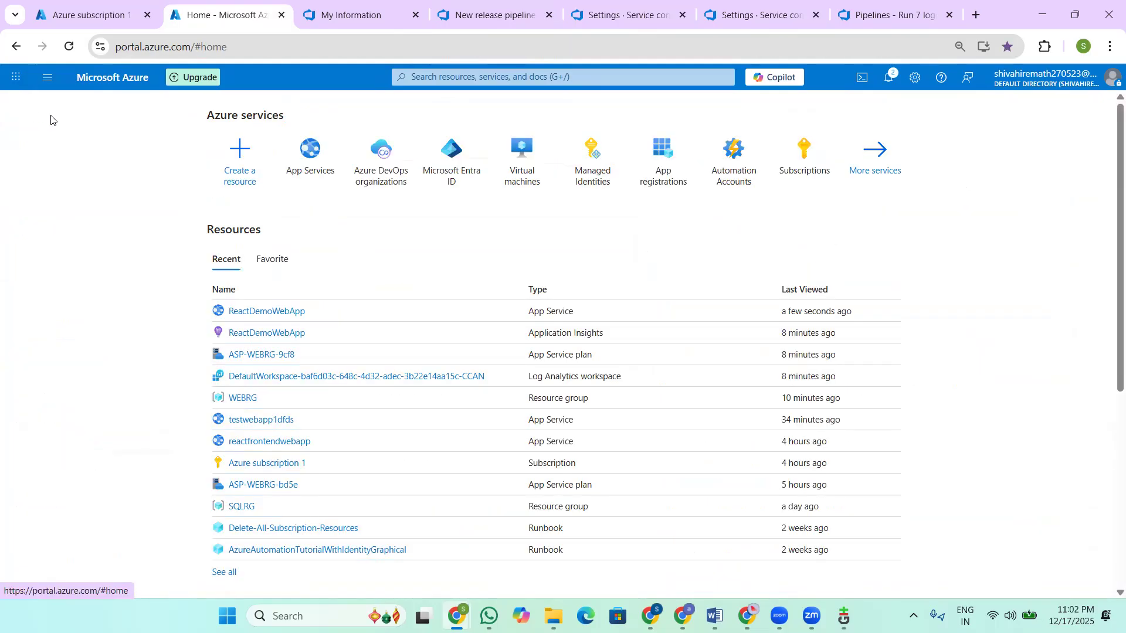
{"action": "left_click", "coordinate": [311, 169]}
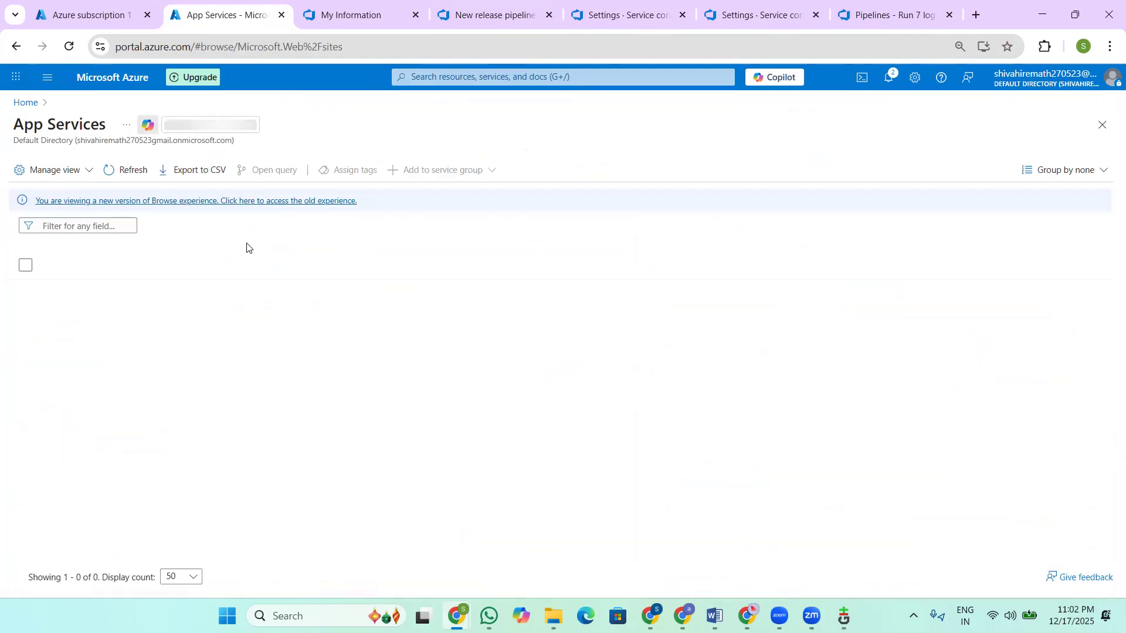
{"action": "left_click", "coordinate": [41, 170]}
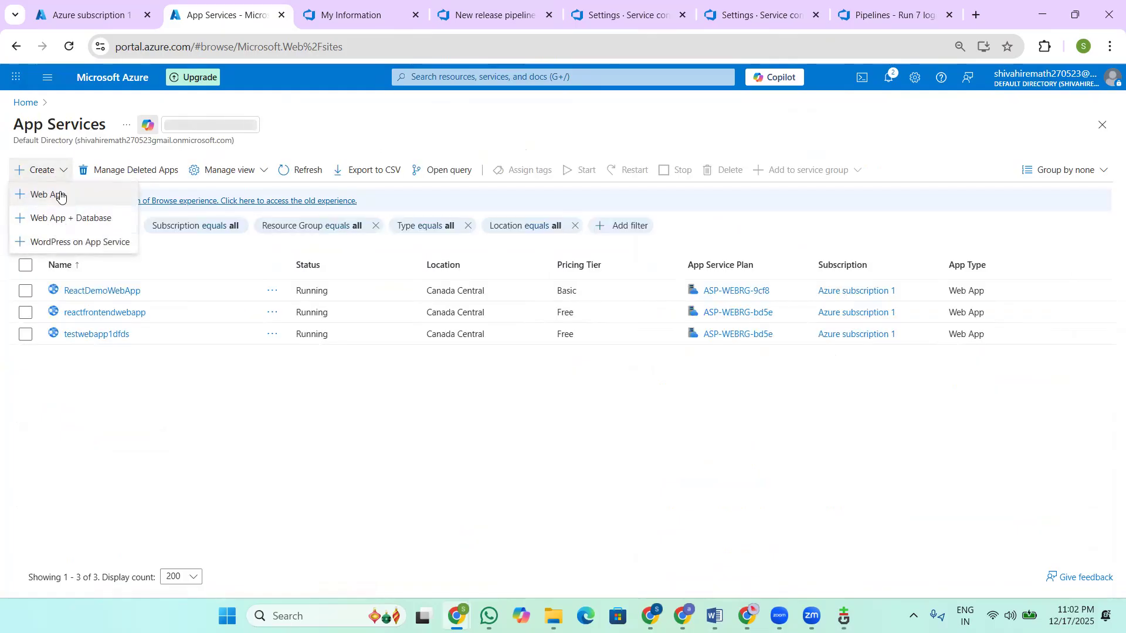
{"action": "left_click", "coordinate": [58, 193]}
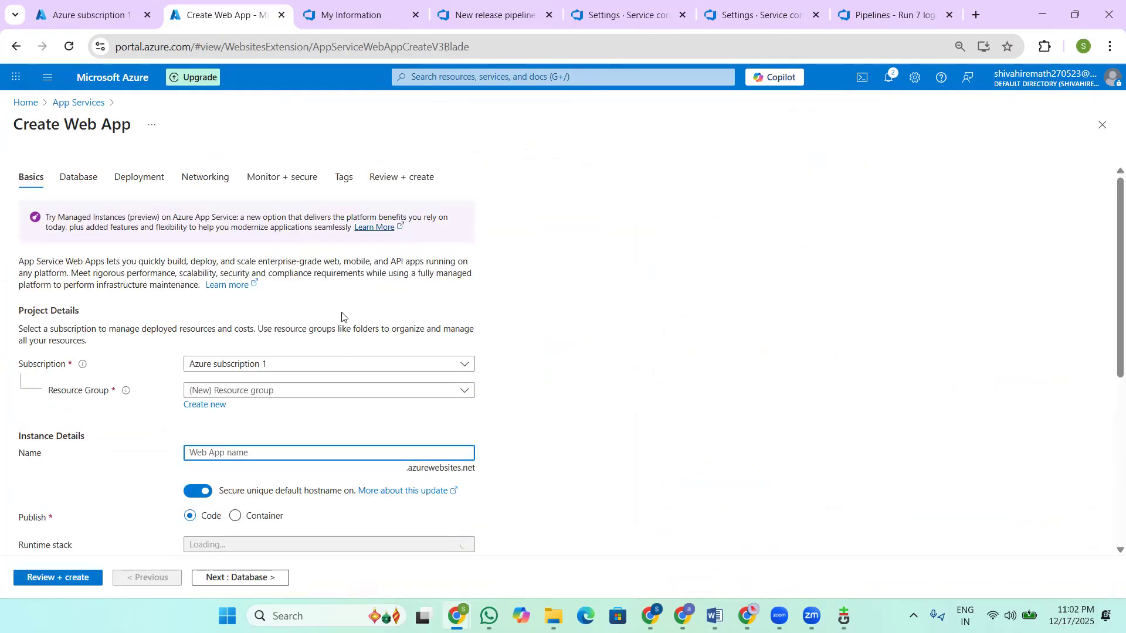
Step: Assign the new web app to resource group WEBRG and name it ReactDemoWebApp1
{"action": "scroll", "coordinate": [323, 311], "scroll_direction": "down", "scroll_amount": 3}
{"action": "scroll", "coordinate": [266, 211], "scroll_direction": "up", "scroll_amount": 1}
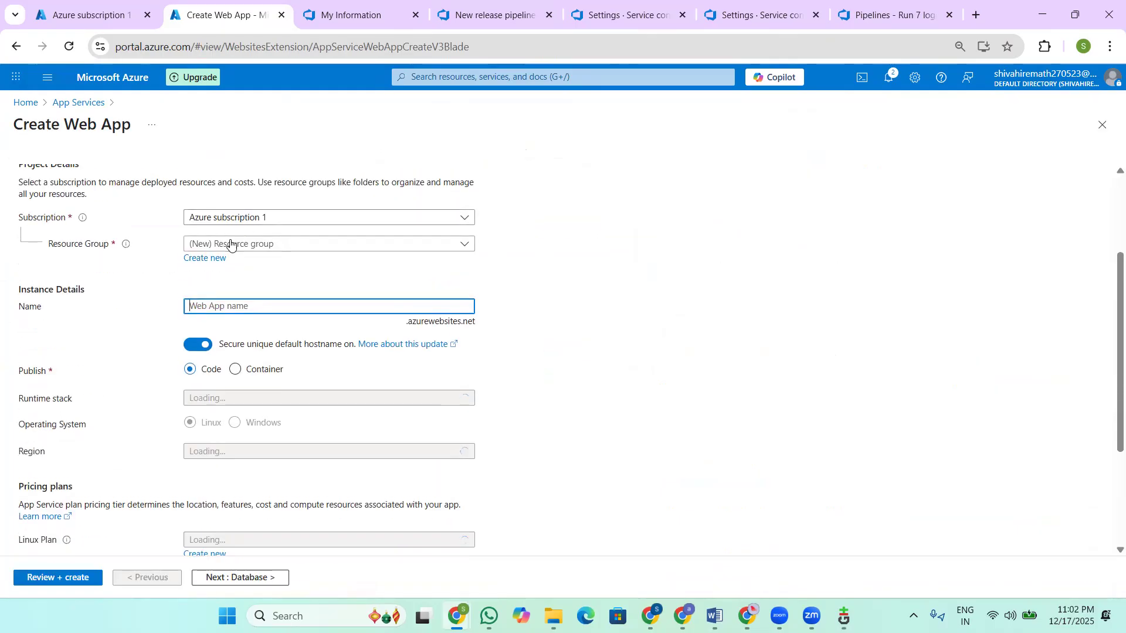
{"action": "left_click", "coordinate": [230, 245]}
{"action": "scroll", "coordinate": [235, 351], "scroll_direction": "down", "scroll_amount": 3}
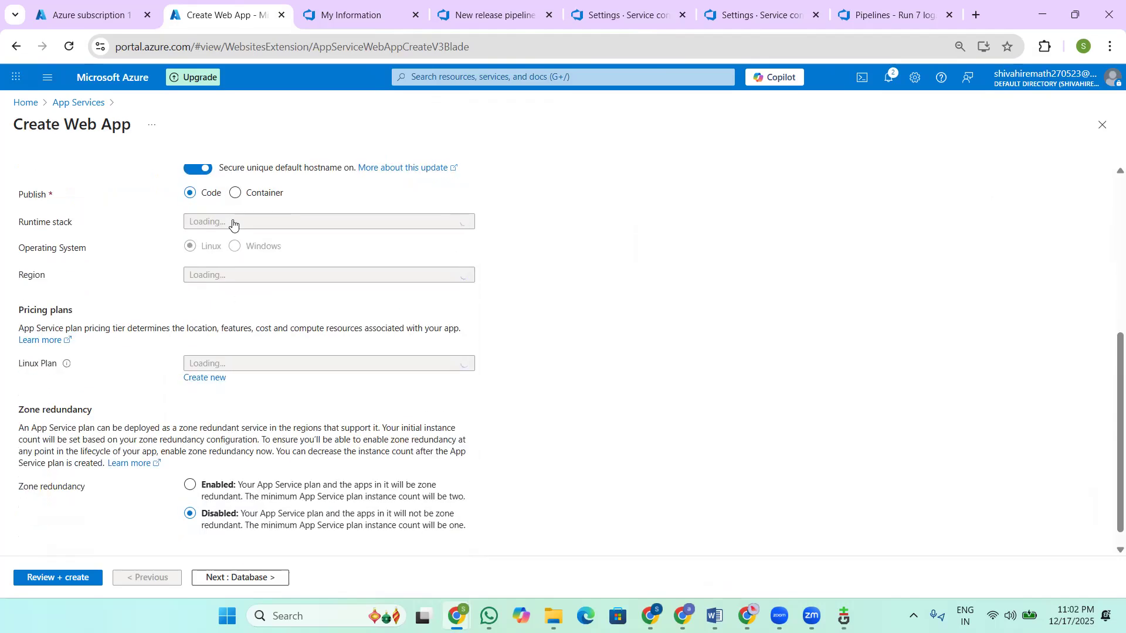
{"action": "scroll", "coordinate": [287, 286], "scroll_direction": "up", "scroll_amount": 3}
{"action": "left_click", "coordinate": [293, 287]}
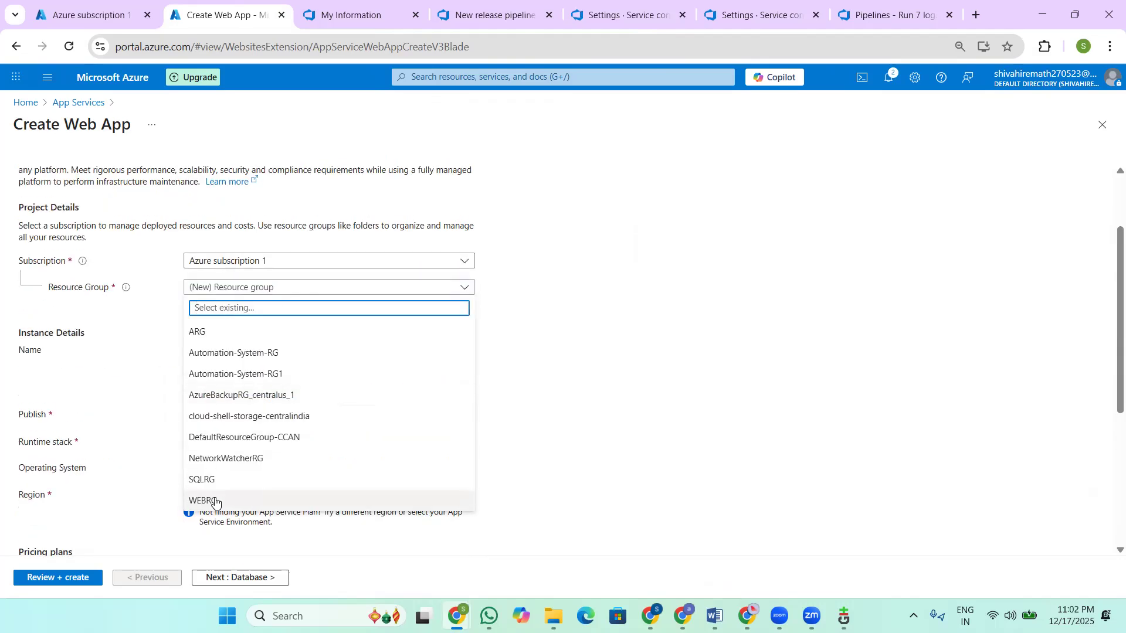
{"action": "left_click", "coordinate": [215, 501]}
{"action": "left_click", "coordinate": [214, 350]}
{"action": "type", "text": "ReactDemoWebApp1"}
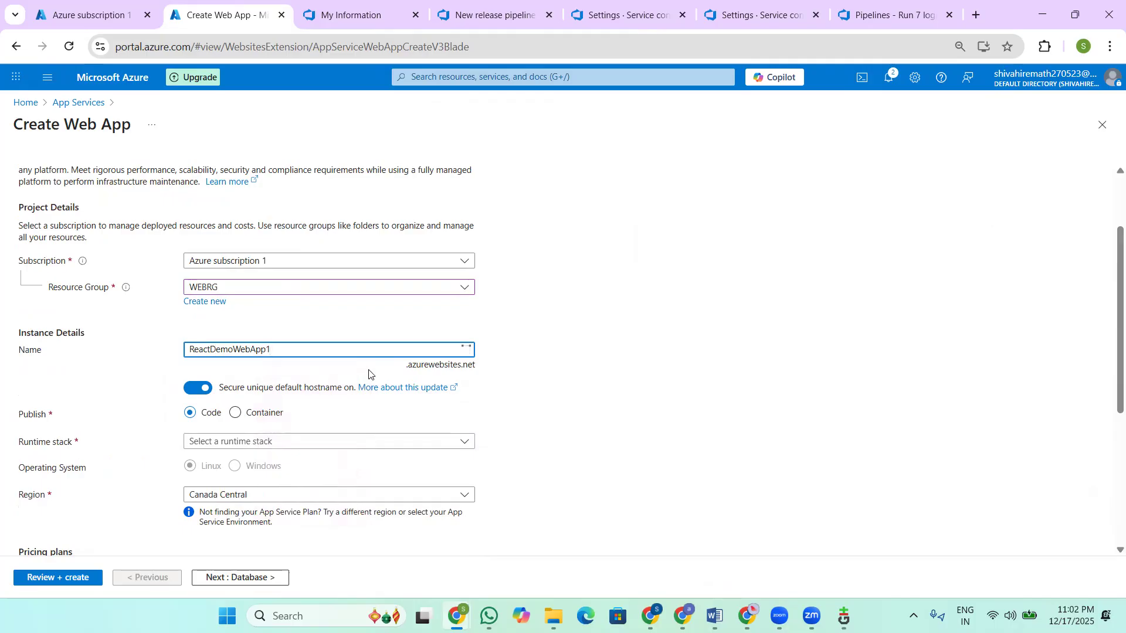
Step: Set the web app's runtime stack to Node 22 LTS and its operating system to Windows
{"action": "scroll", "coordinate": [352, 376], "scroll_direction": "down", "scroll_amount": 1}
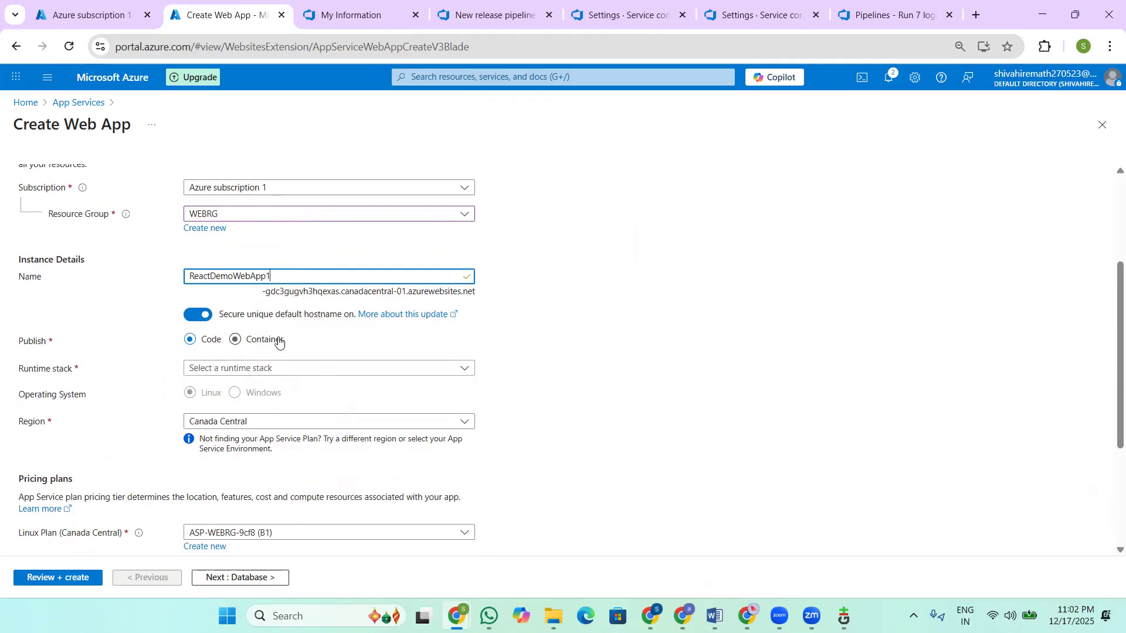
{"action": "scroll", "coordinate": [261, 394], "scroll_direction": "down", "scroll_amount": 1}
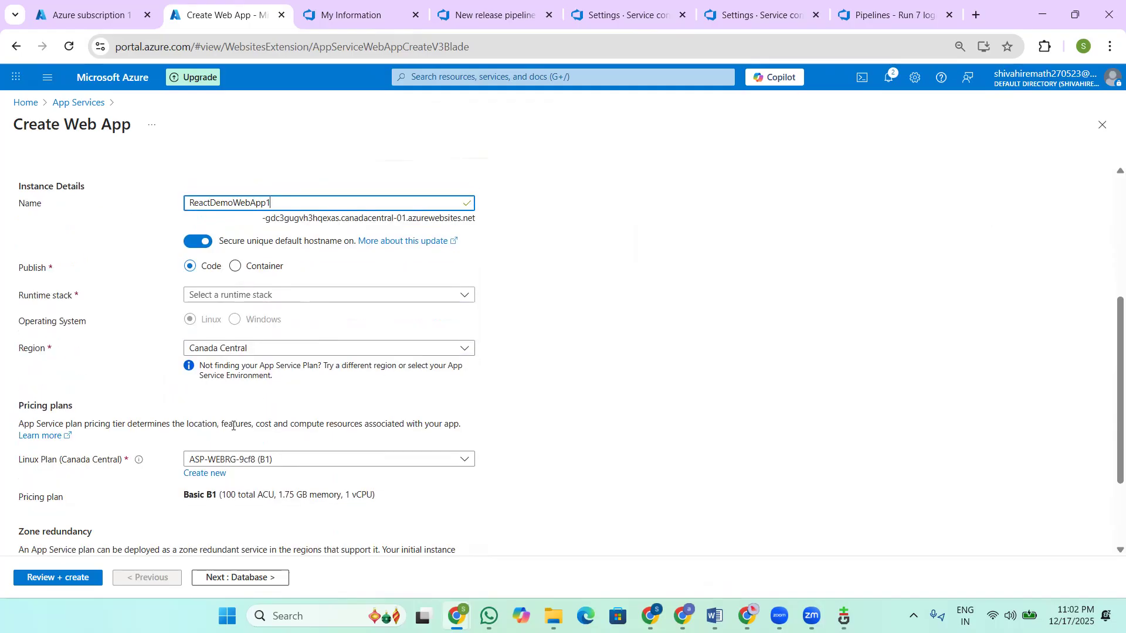
{"action": "left_click", "coordinate": [261, 294]}
{"action": "scroll", "coordinate": [244, 376], "scroll_direction": "down", "scroll_amount": 3}
{"action": "left_click", "coordinate": [221, 487]}
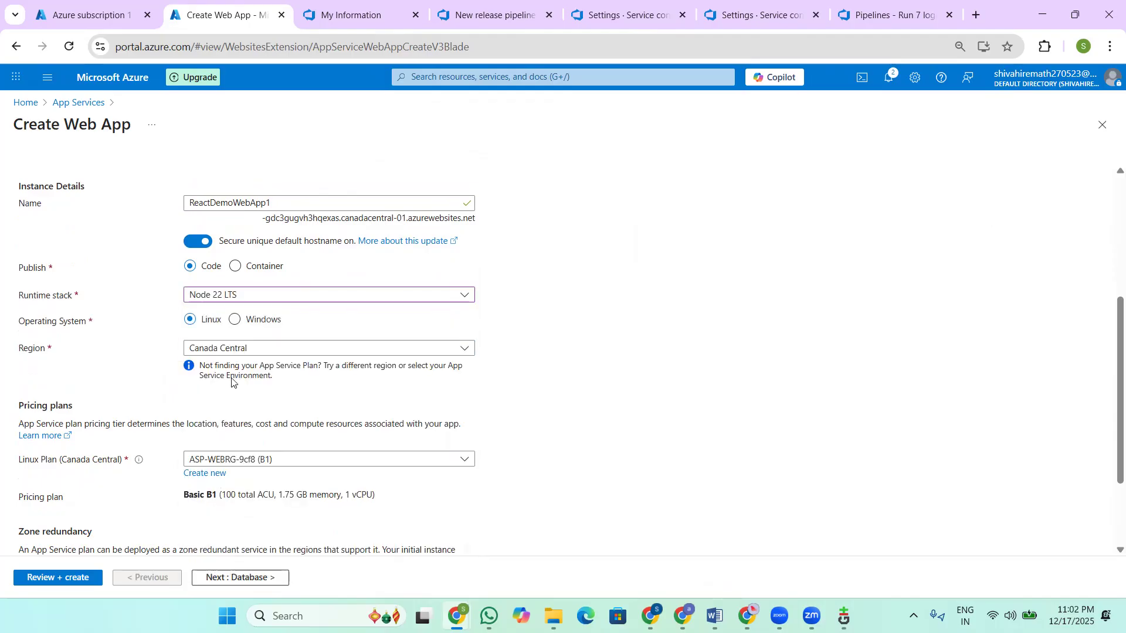
{"action": "left_click", "coordinate": [234, 320]}
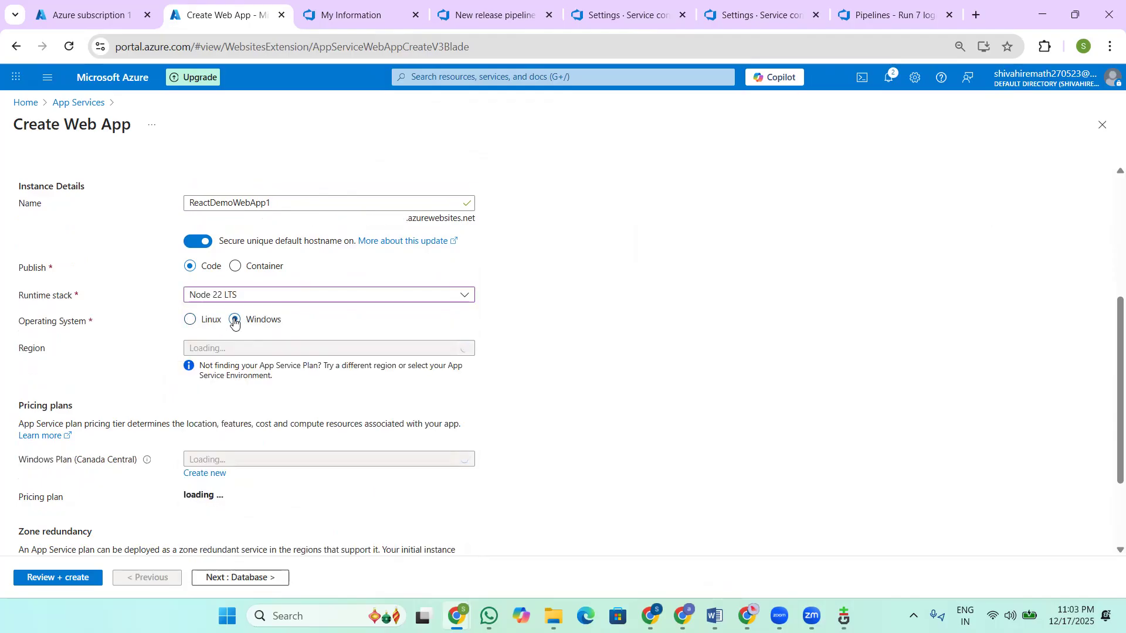
Step: Submit the creation of ReactDemoWebApp1 and return to the release pipeline's tasks in Azure DevOps
{"action": "left_click", "coordinate": [63, 579]}
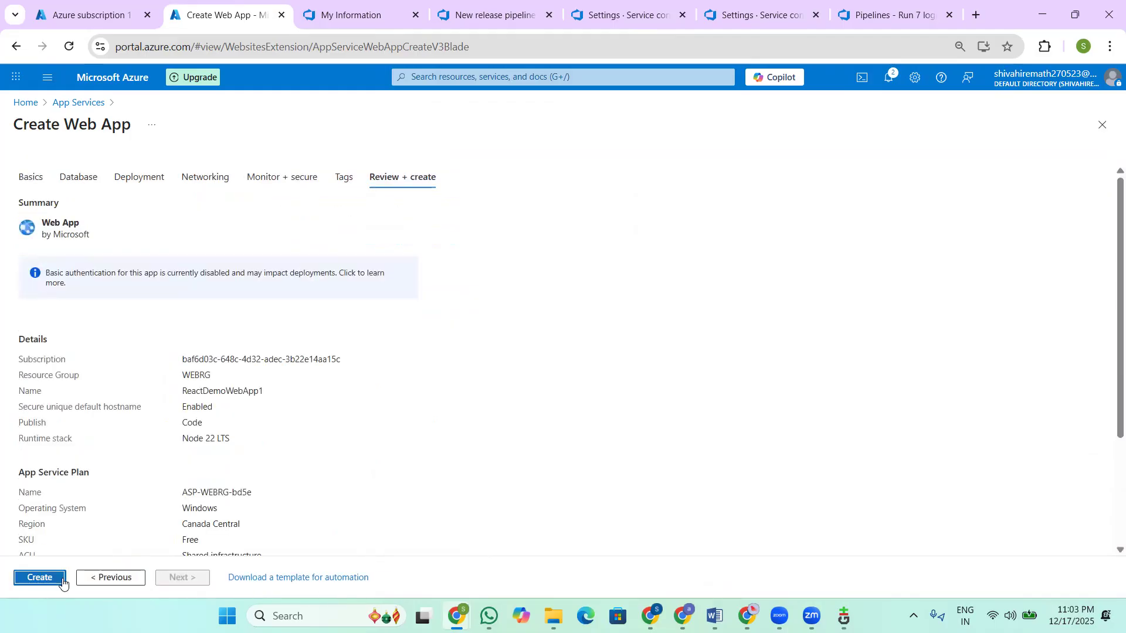
{"action": "left_click", "coordinate": [55, 579]}
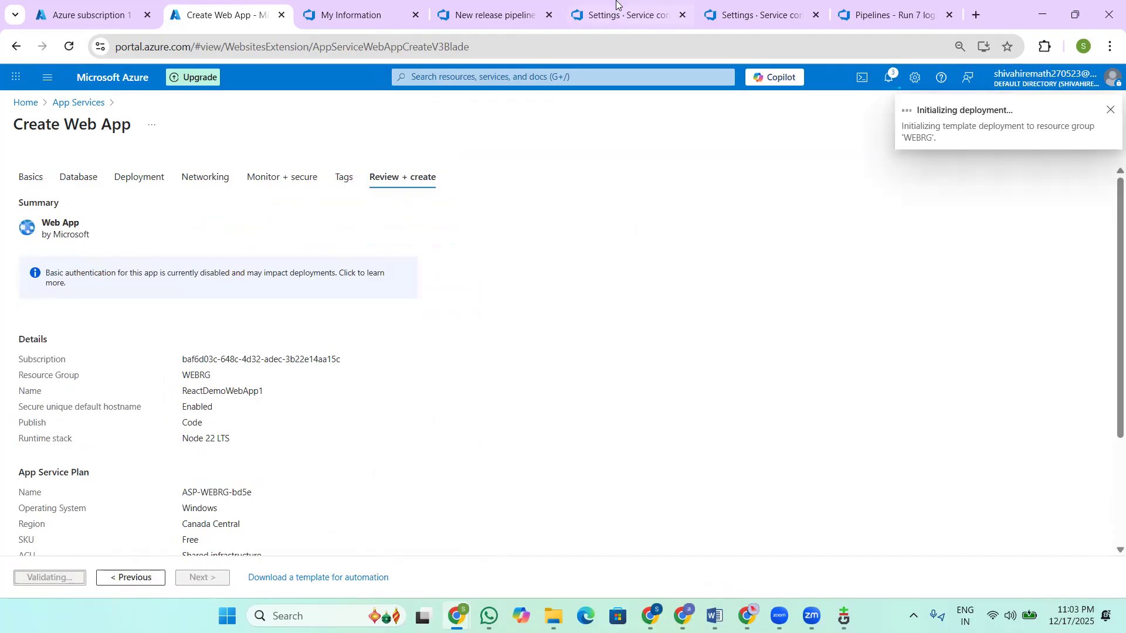
{"action": "left_click", "coordinate": [620, 18]}
{"action": "left_click", "coordinate": [756, 15]}
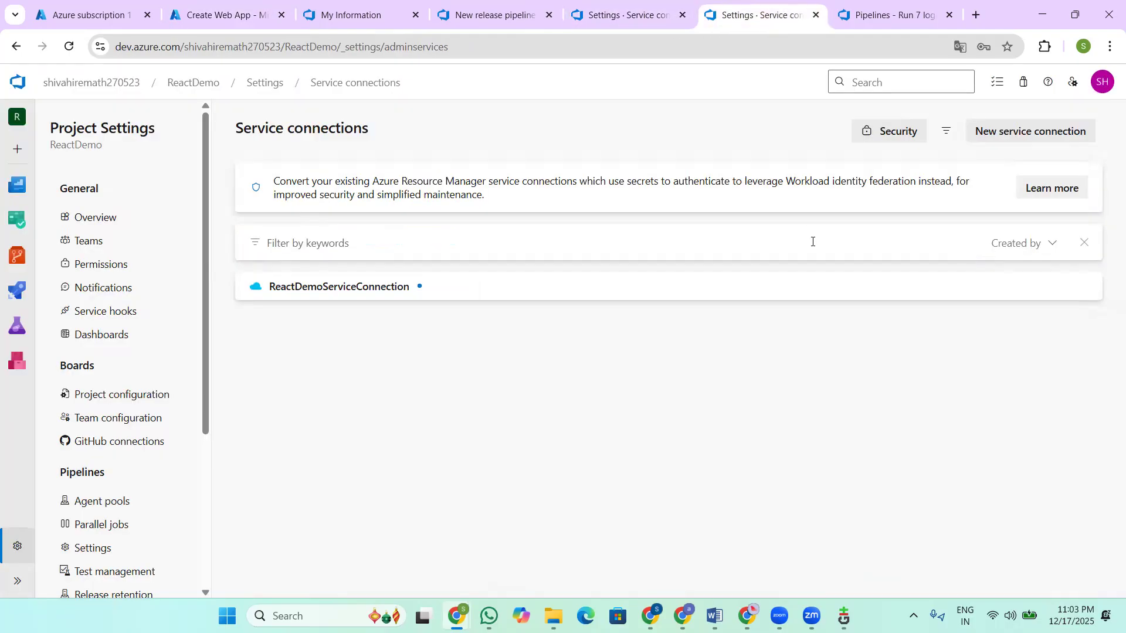
{"action": "left_click", "coordinate": [530, 16]}
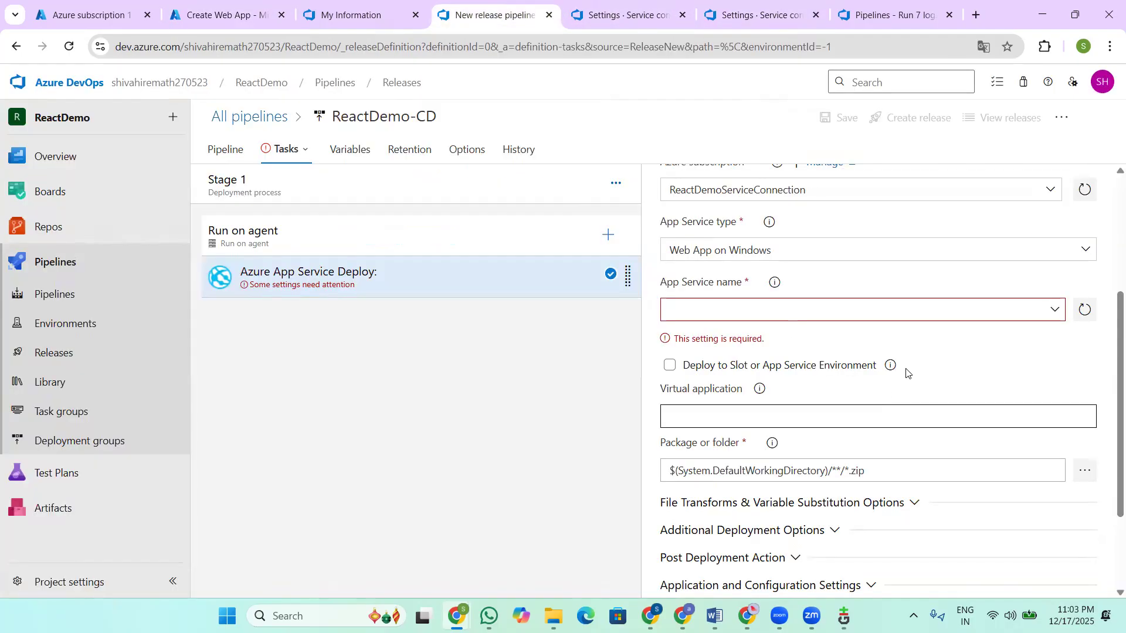
Step: Check the App Service names offered for the deploy task, and view the new web app's deployment progress in the Azure portal
{"action": "left_click", "coordinate": [1051, 315]}
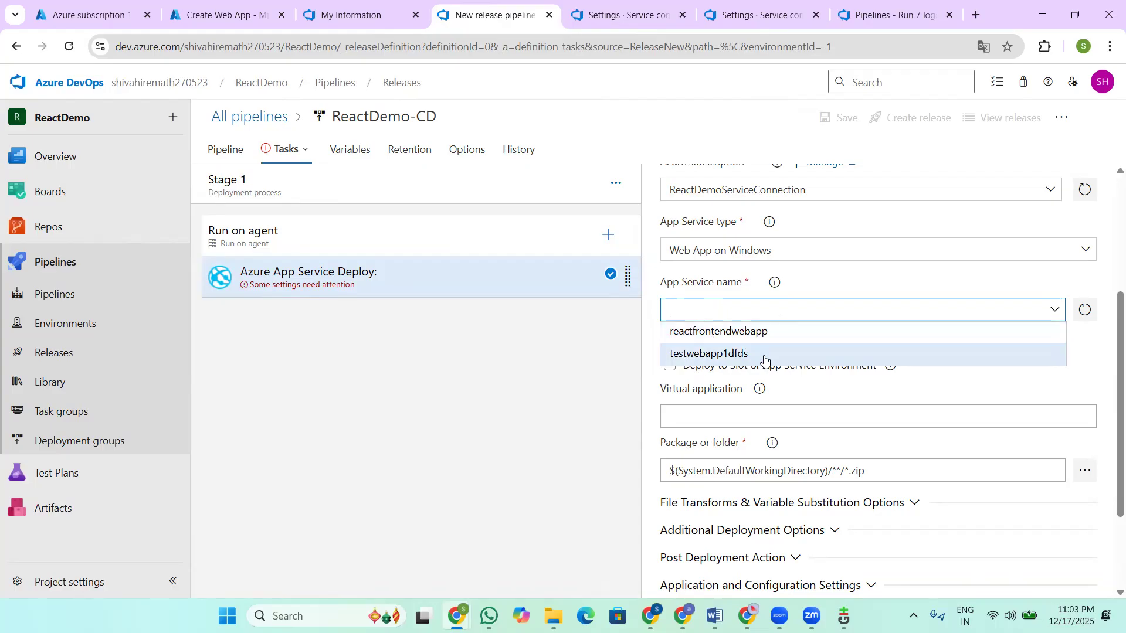
{"action": "left_click", "coordinate": [497, 462]}
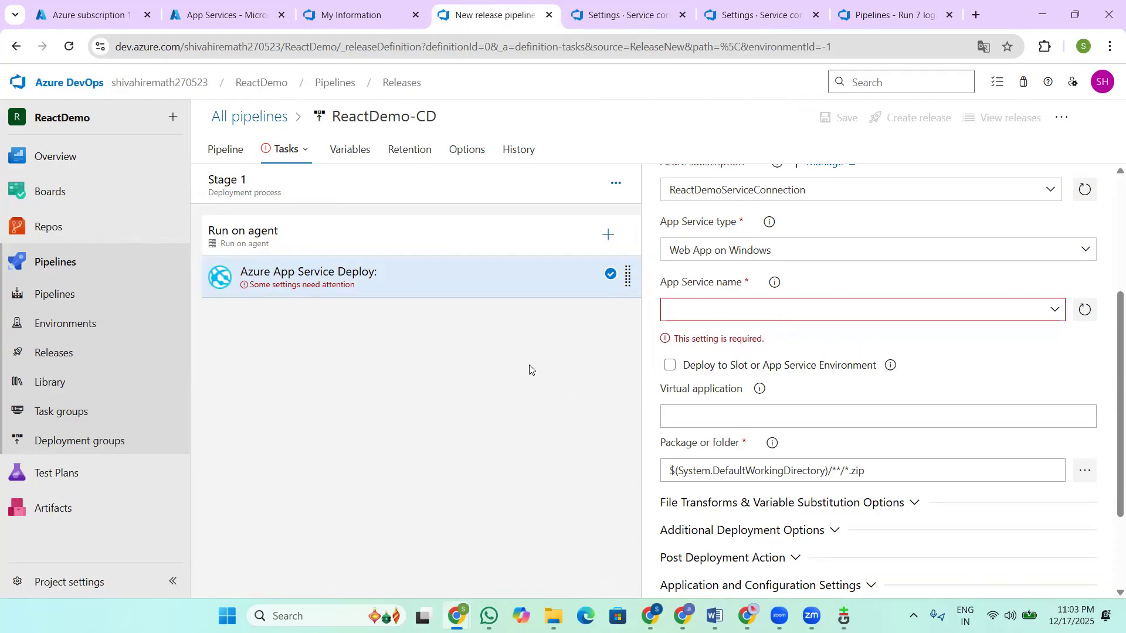
{"action": "left_click", "coordinate": [205, 15]}
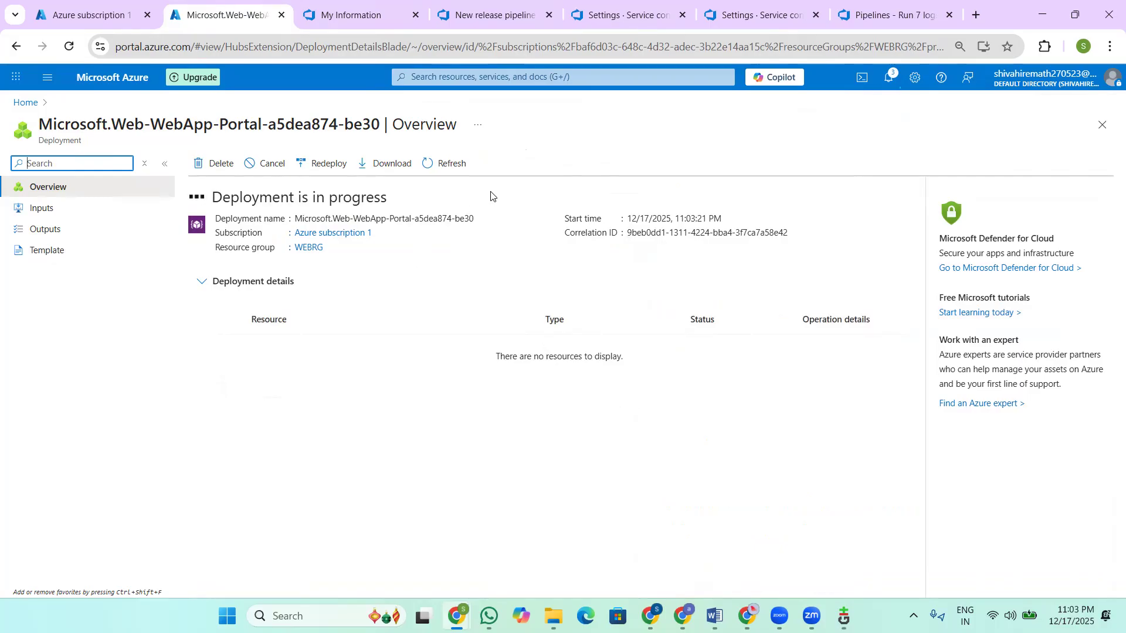
Step: Browse App Services in the other Azure portal tab and open the existing ReactDemoWebApp
{"action": "left_click", "coordinate": [64, 21]}
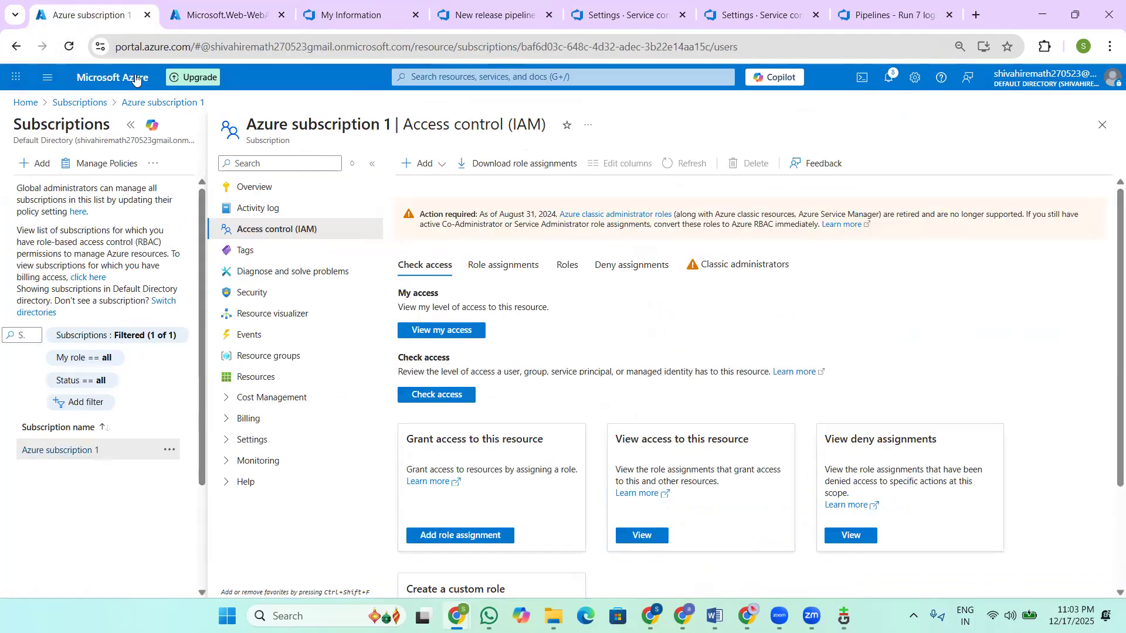
{"action": "left_click", "coordinate": [462, 74]}
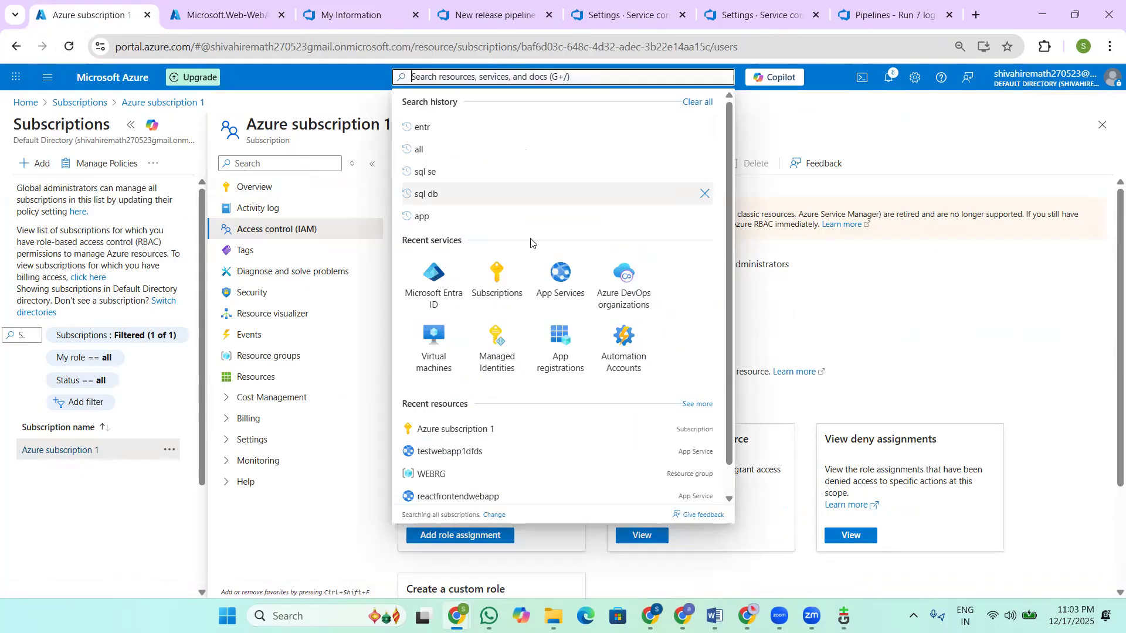
{"action": "left_click", "coordinate": [551, 296]}
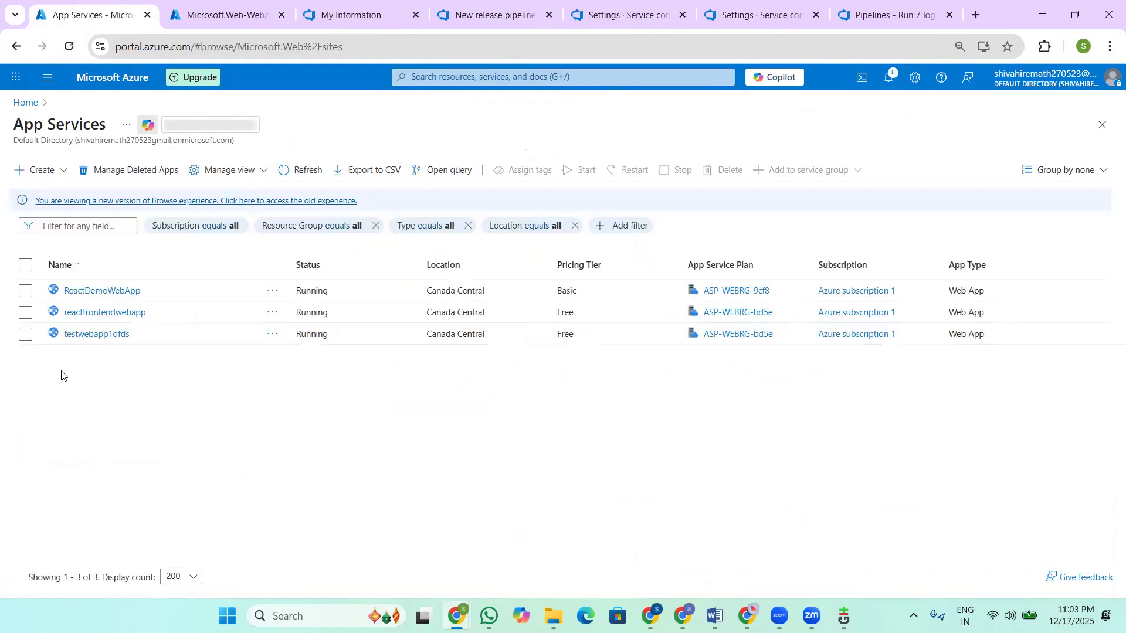
{"action": "left_click", "coordinate": [114, 291]}
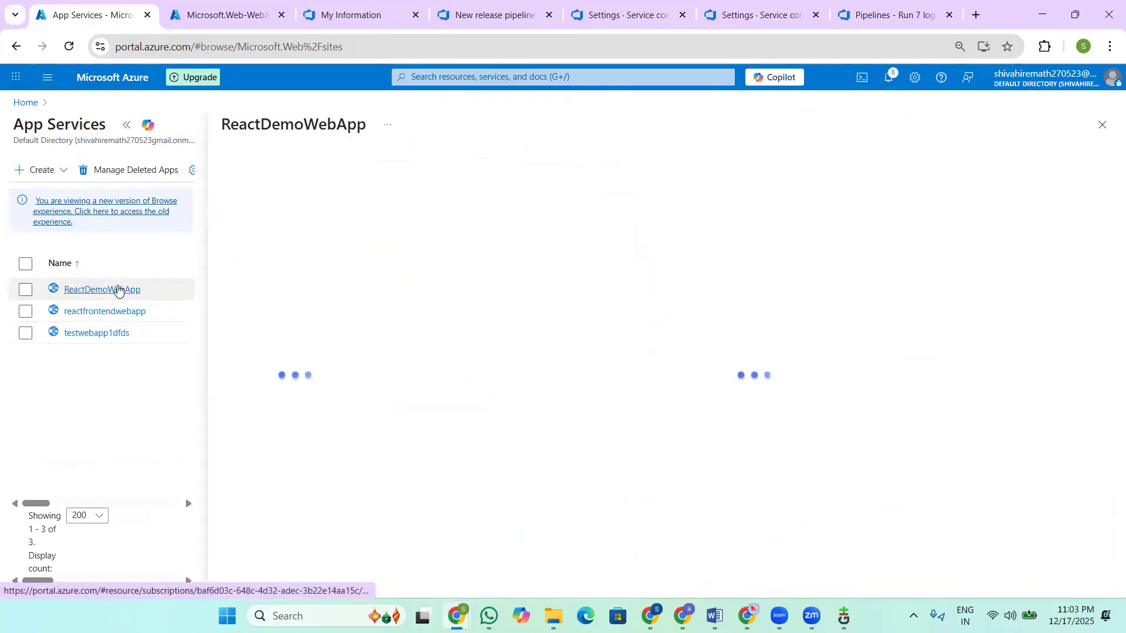
Step: In the Azure DevOps deploy task, try Web App on Linux to check its app names, and restore Web App on Windows
{"action": "left_click", "coordinate": [496, 16]}
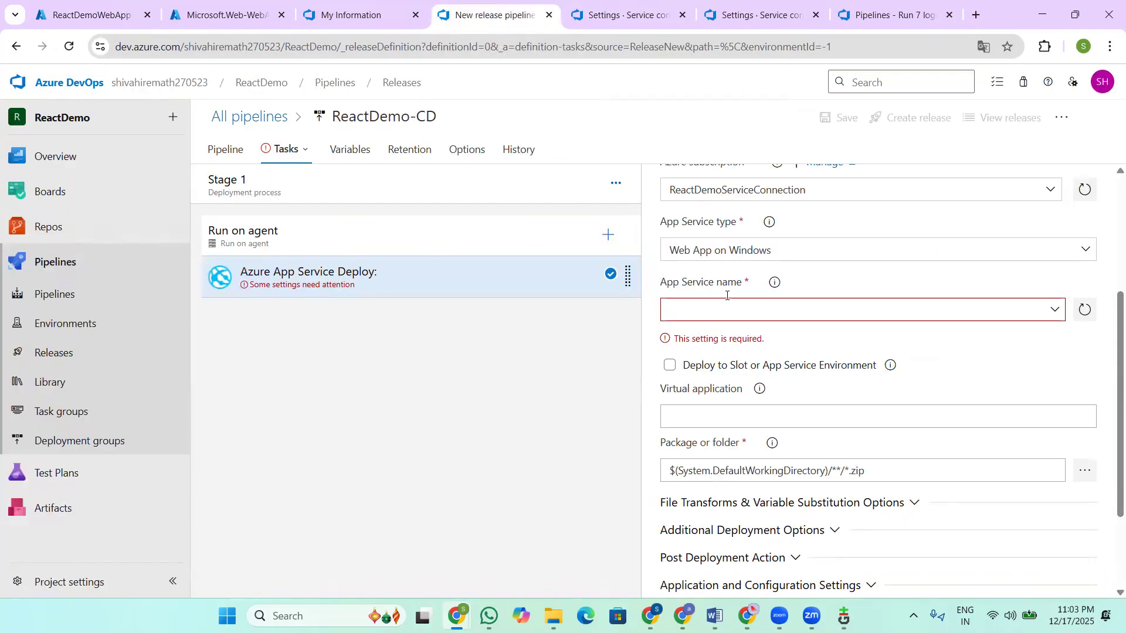
{"action": "left_click", "coordinate": [1080, 248]}
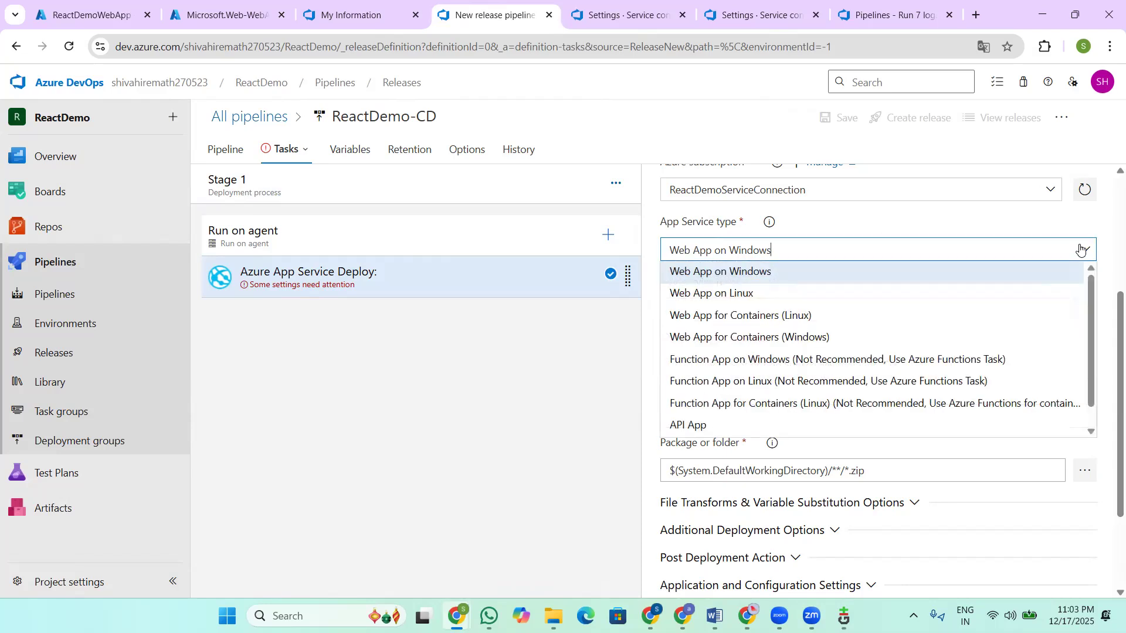
{"action": "left_click", "coordinate": [756, 295]}
{"action": "left_click", "coordinate": [1053, 311]}
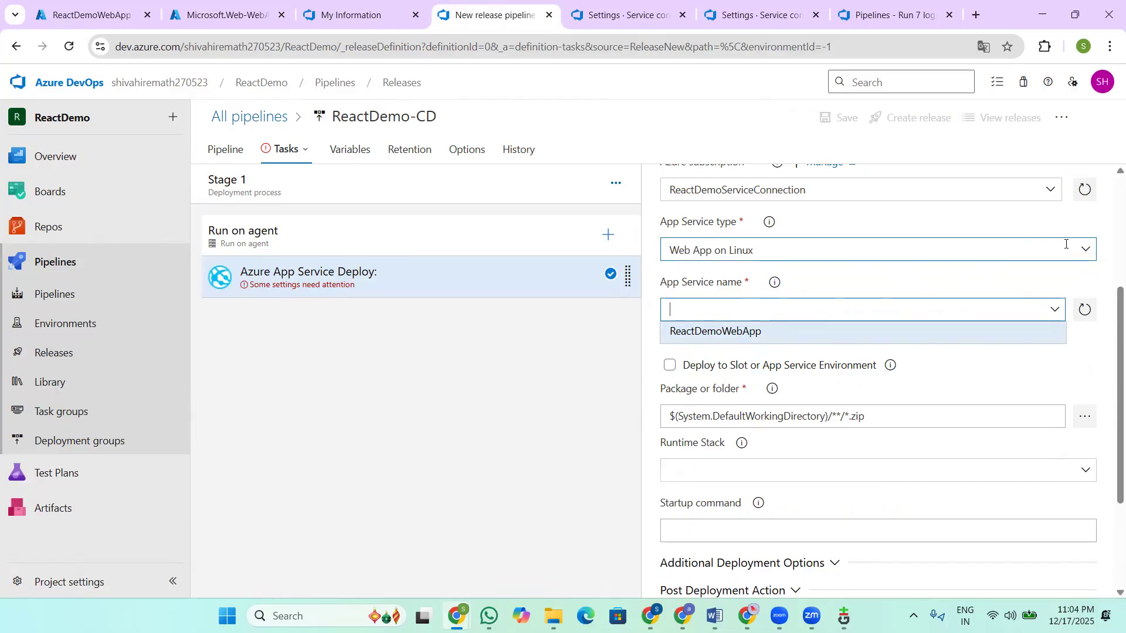
{"action": "left_click", "coordinate": [1079, 251]}
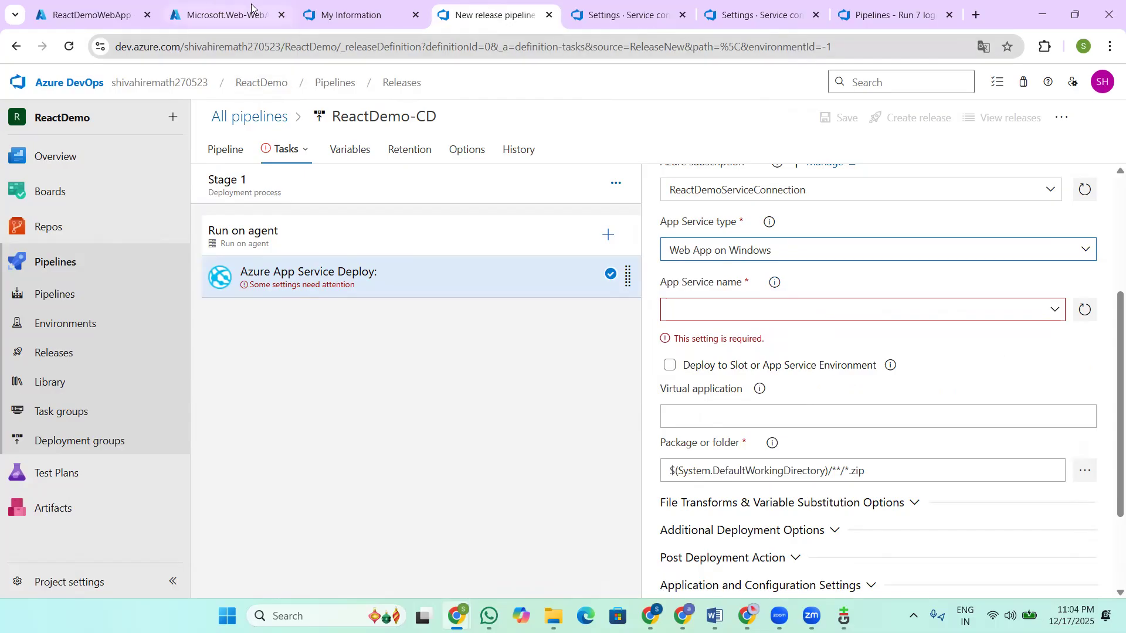
Step: Open the deployed web app's resource in the Azure portal, and select ReactDemoWebApp1 as the deploy task's App Service name in Azure DevOps
{"action": "left_click", "coordinate": [230, 16]}
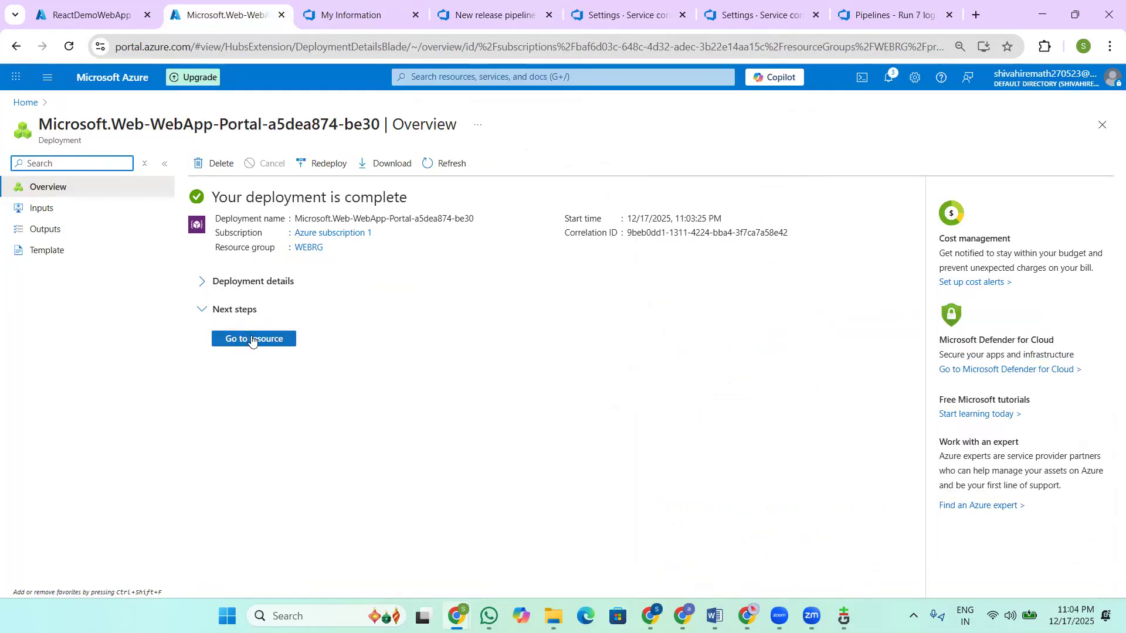
{"action": "left_click", "coordinate": [252, 339]}
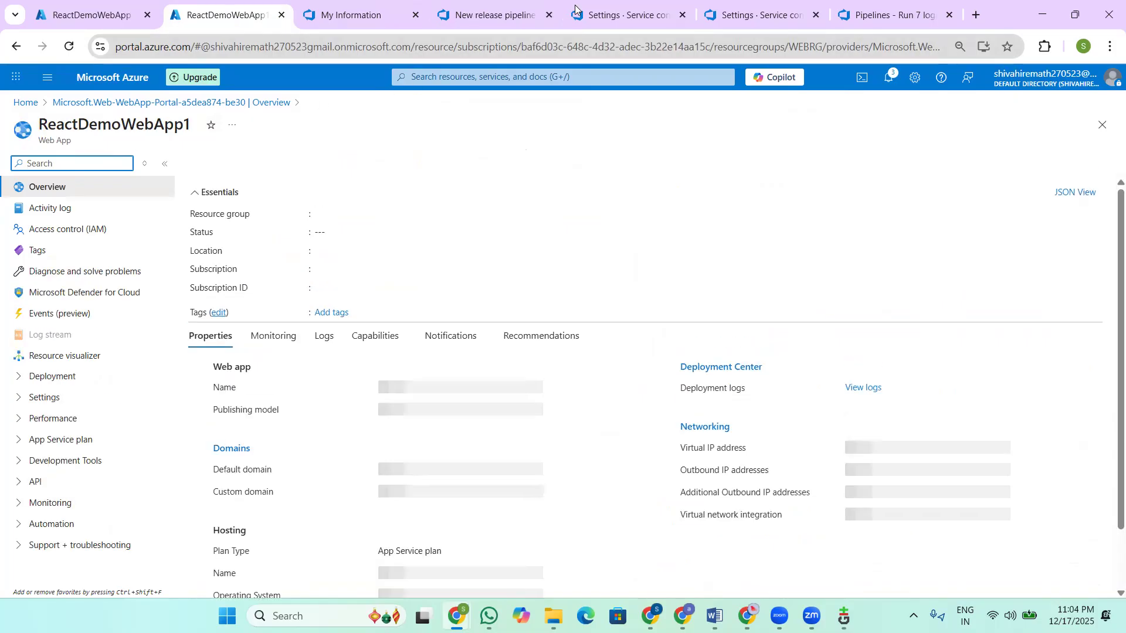
{"action": "left_click", "coordinate": [592, 14]}
{"action": "left_click", "coordinate": [494, 15]}
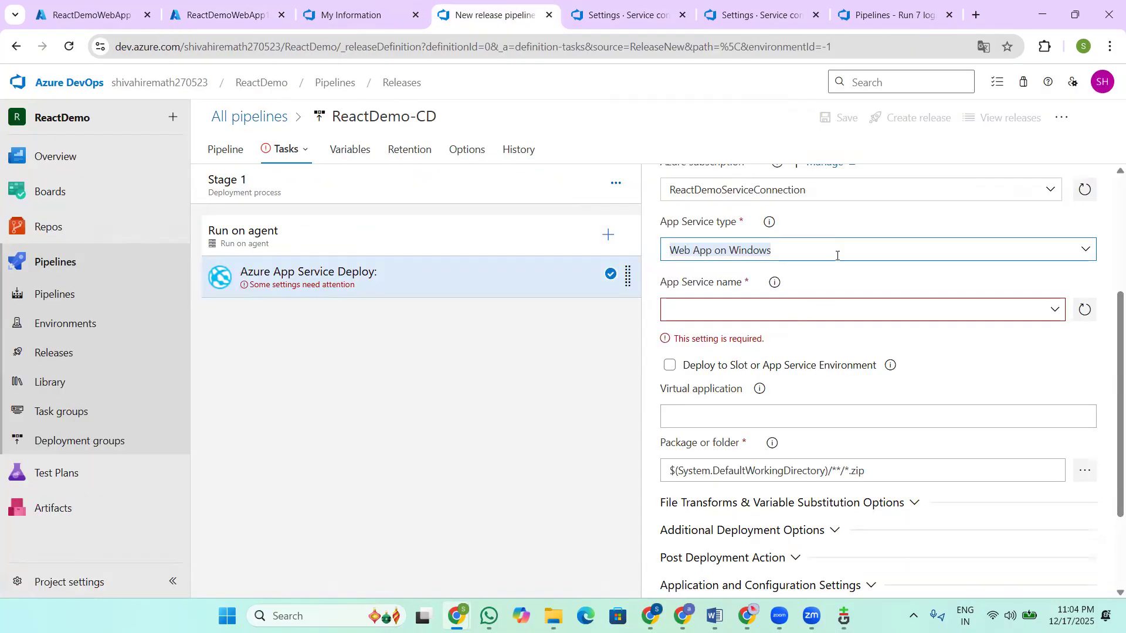
{"action": "left_click", "coordinate": [1055, 310]}
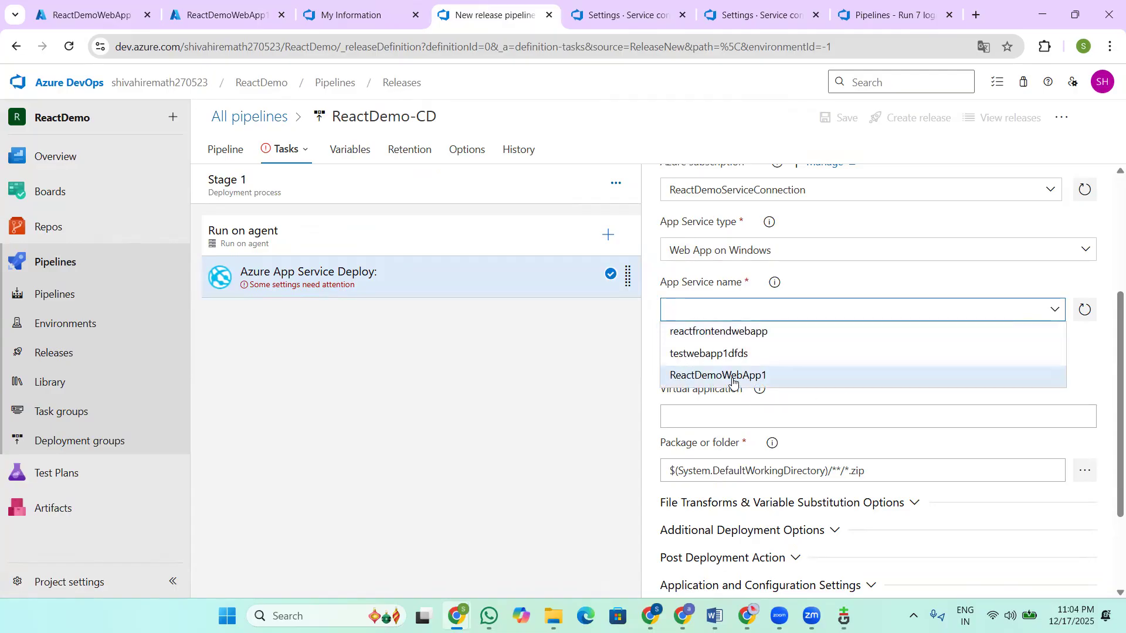
{"action": "left_click", "coordinate": [732, 378]}
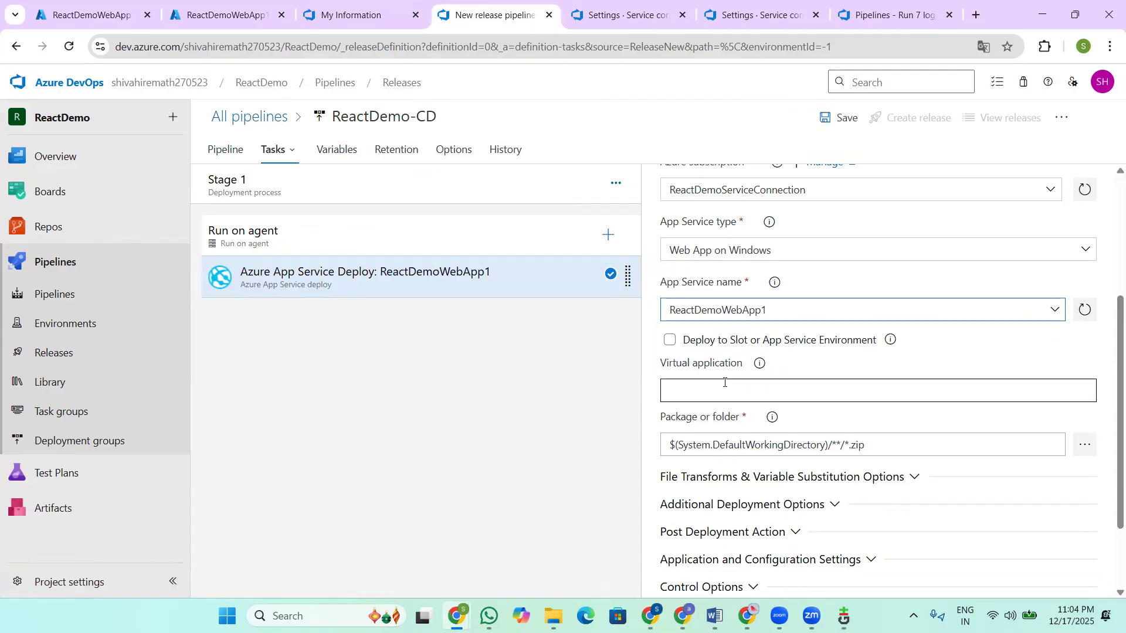
Step: Set the deploy task's package or folder to the drop folder of the linked ReactDemo-CI build artifact
{"action": "scroll", "coordinate": [821, 414], "scroll_direction": "down", "scroll_amount": 1}
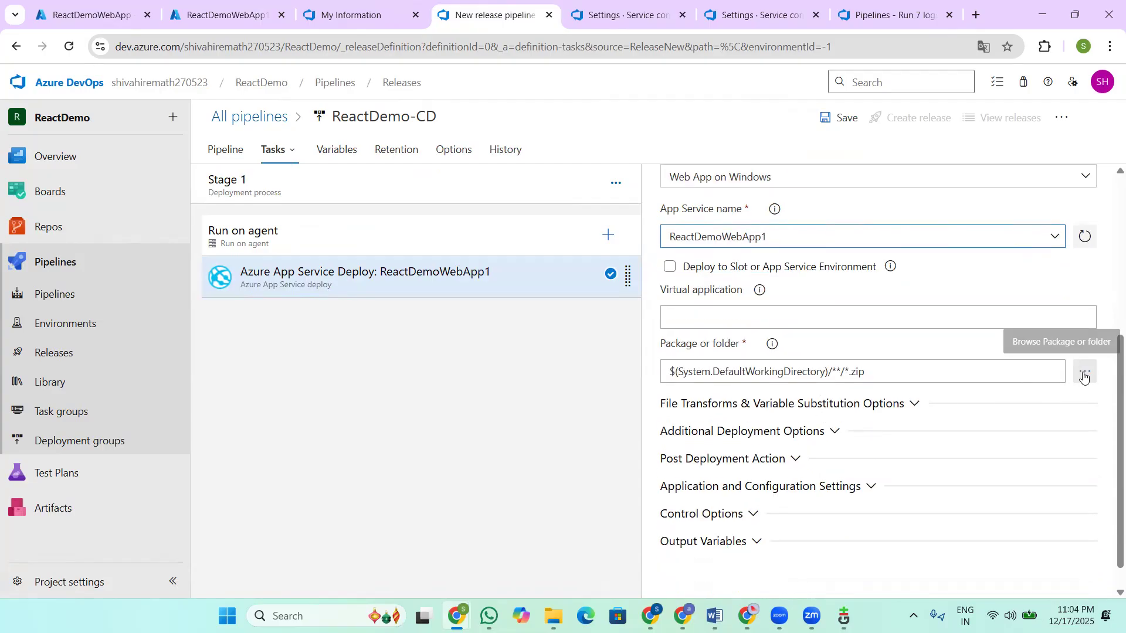
{"action": "left_click", "coordinate": [1083, 375]}
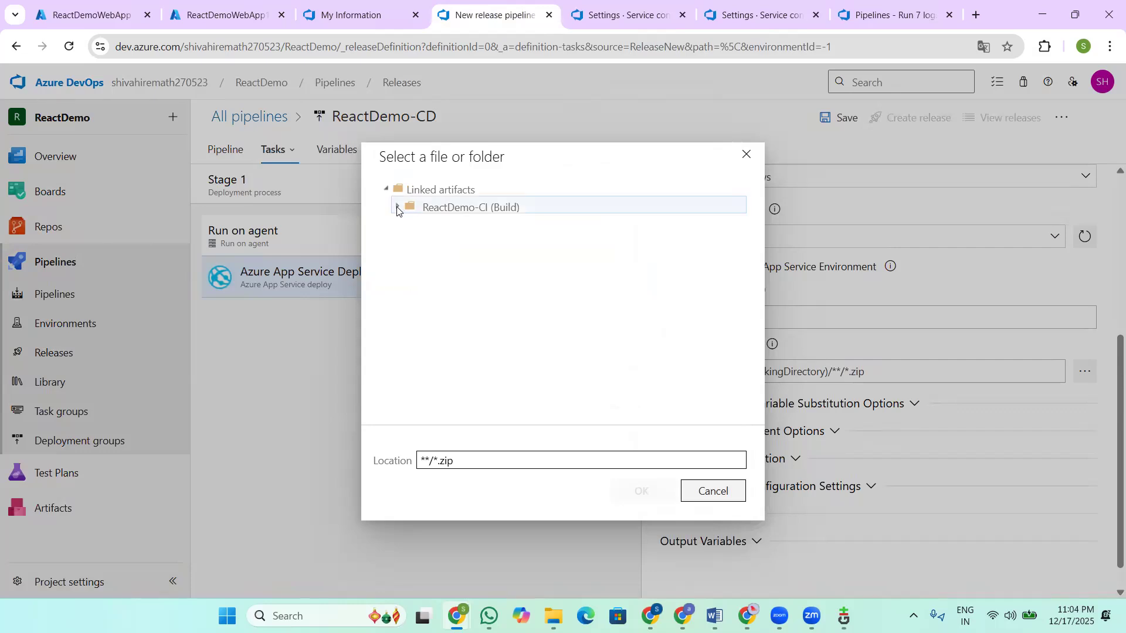
{"action": "left_click", "coordinate": [397, 208]}
{"action": "left_click", "coordinate": [444, 227]}
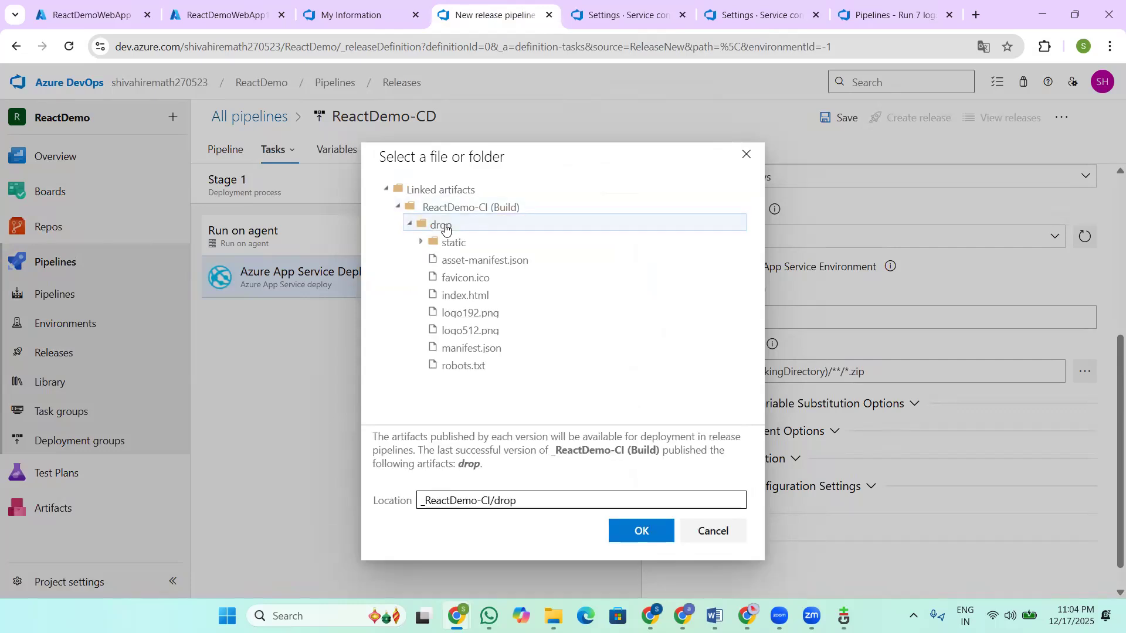
{"action": "left_click", "coordinate": [639, 532]}
Step: Save the ReactDemo-CD pipeline in the root folder and create a release from it using version 7 of the _ReactDemo-CI artifact
{"action": "scroll", "coordinate": [879, 351], "scroll_direction": "up", "scroll_amount": 5}
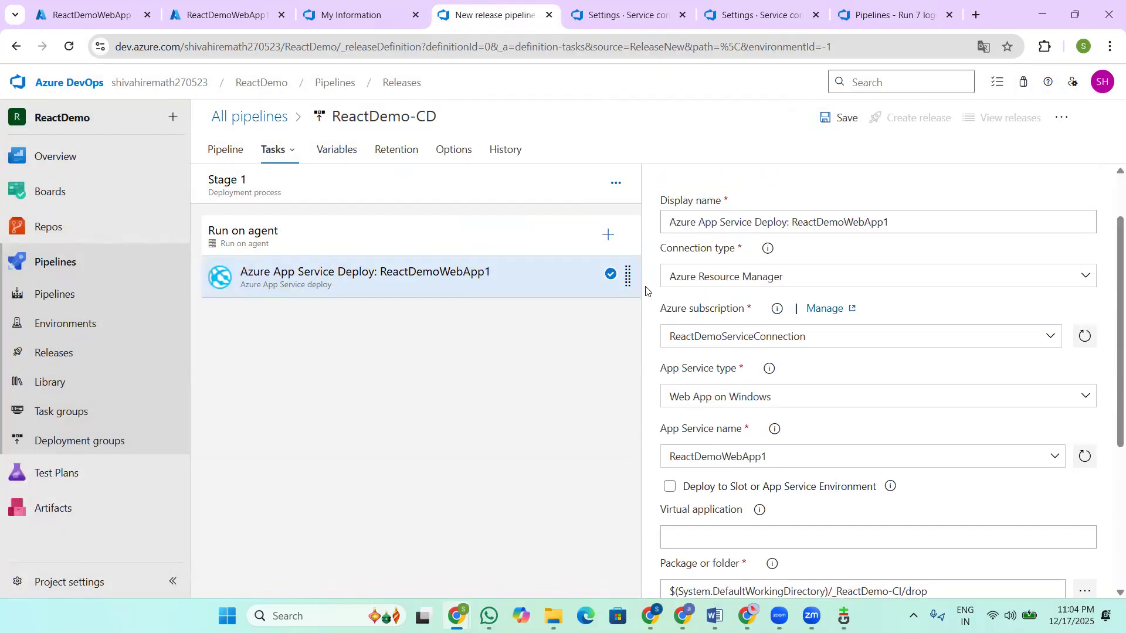
{"action": "left_click", "coordinate": [839, 119]}
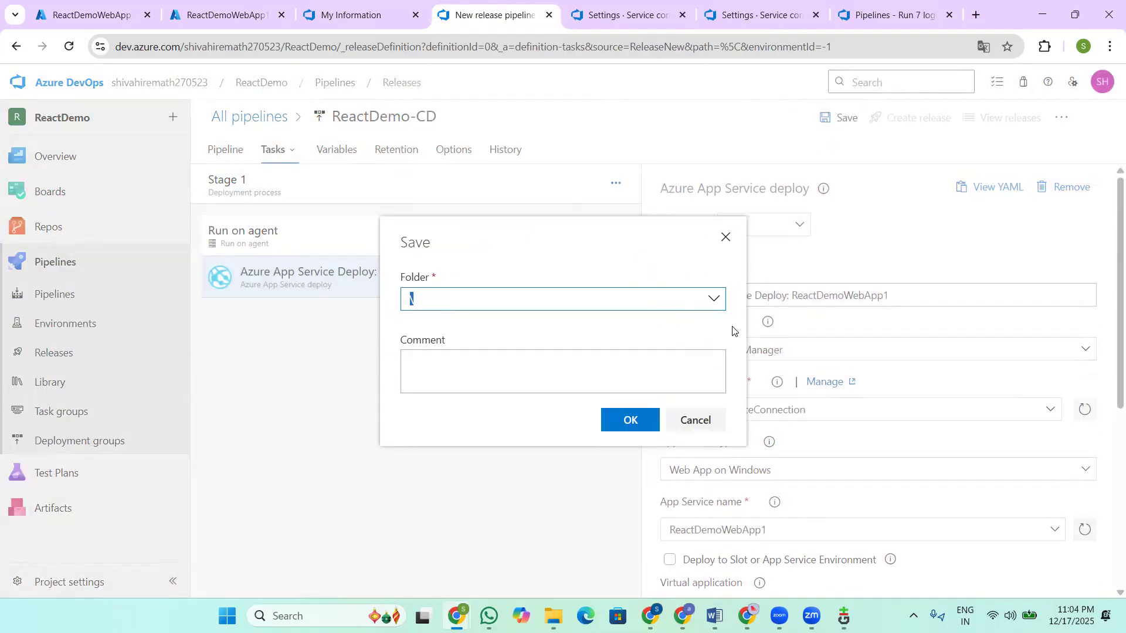
{"action": "left_click", "coordinate": [620, 426]}
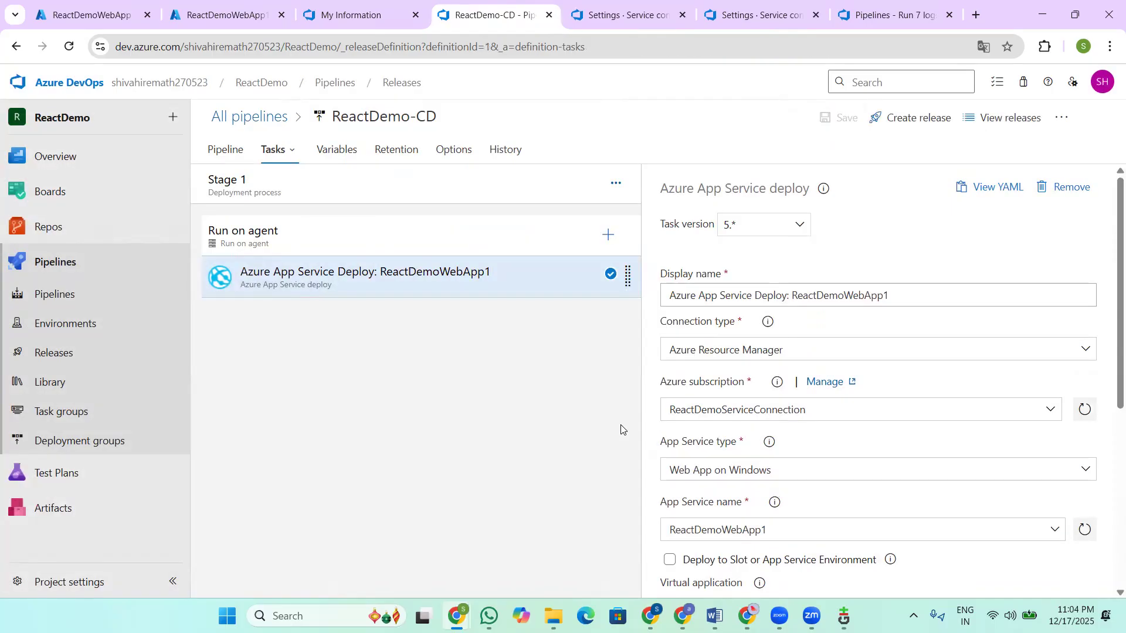
{"action": "left_click", "coordinate": [917, 128]}
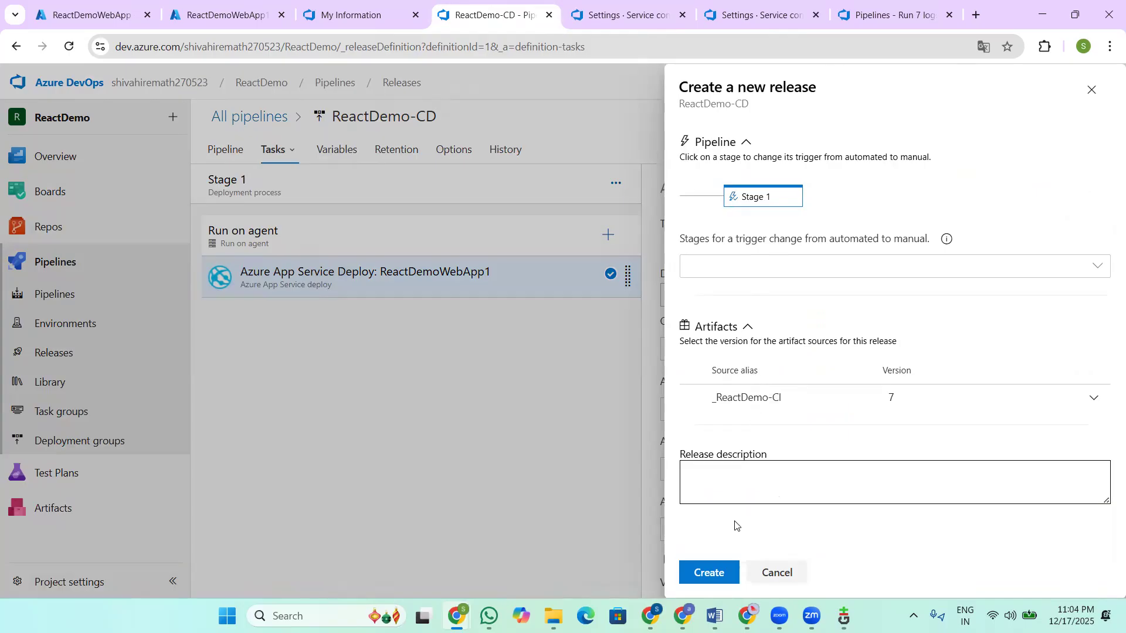
{"action": "left_click", "coordinate": [709, 573]}
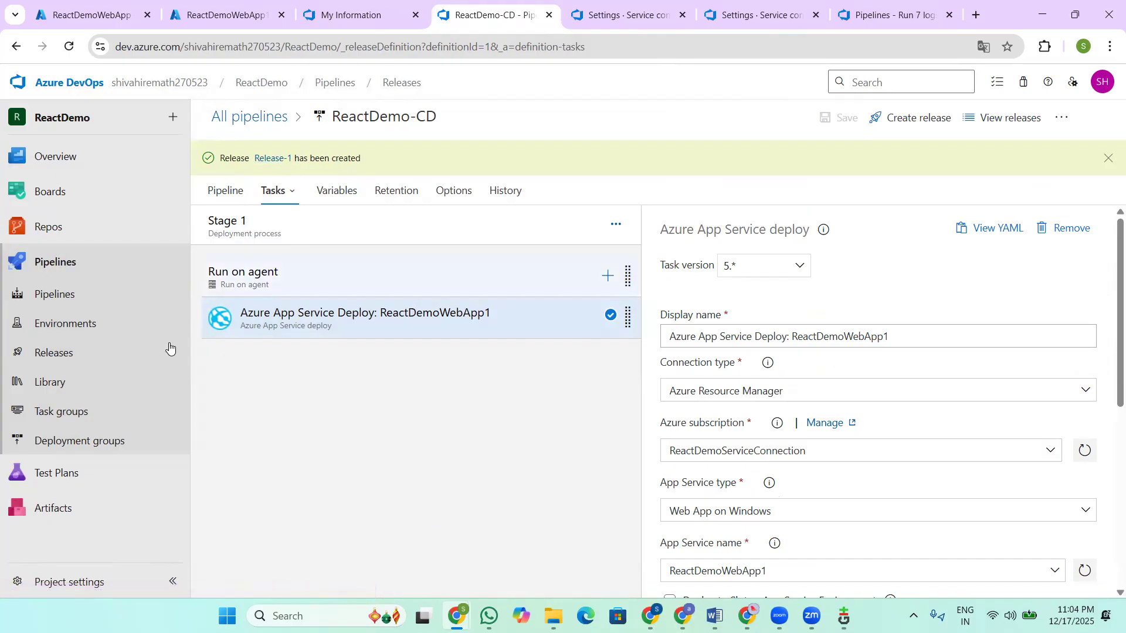
Step: Open Release-1 from the project's releases and view the Stage 1 deployment logs
{"action": "left_click", "coordinate": [64, 354]}
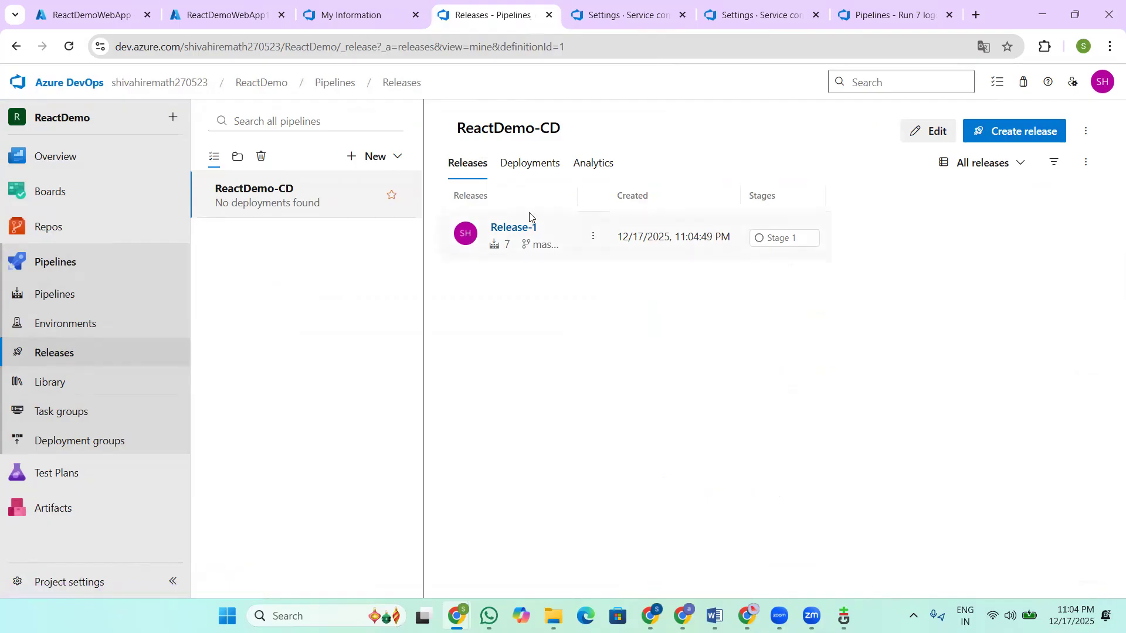
{"action": "left_click", "coordinate": [496, 232]}
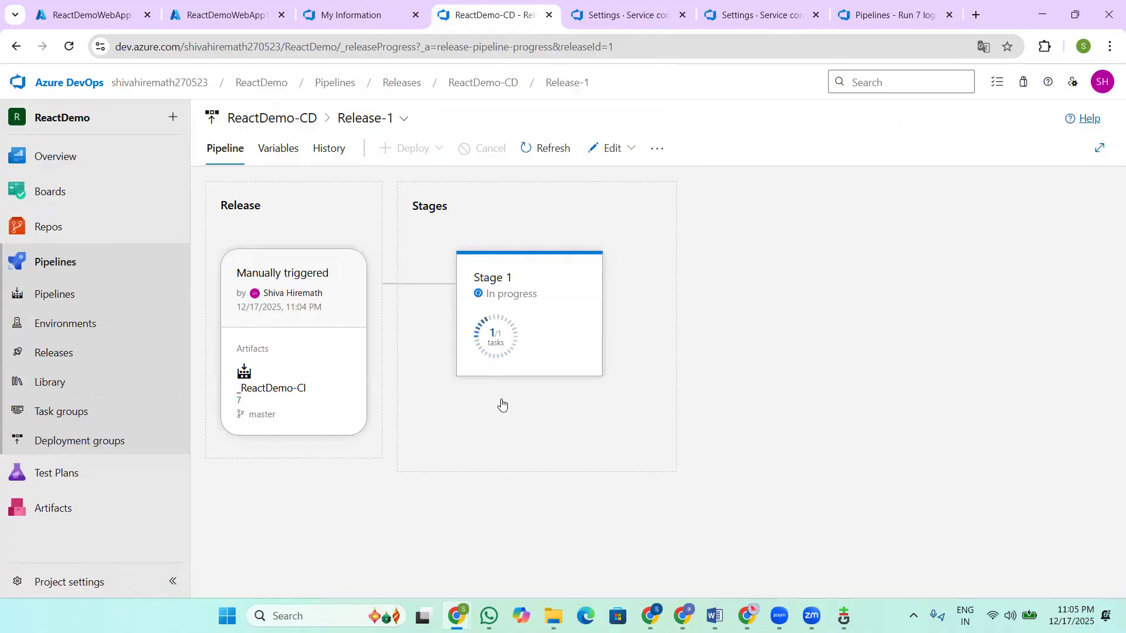
{"action": "mouse_move", "coordinate": [516, 279]}
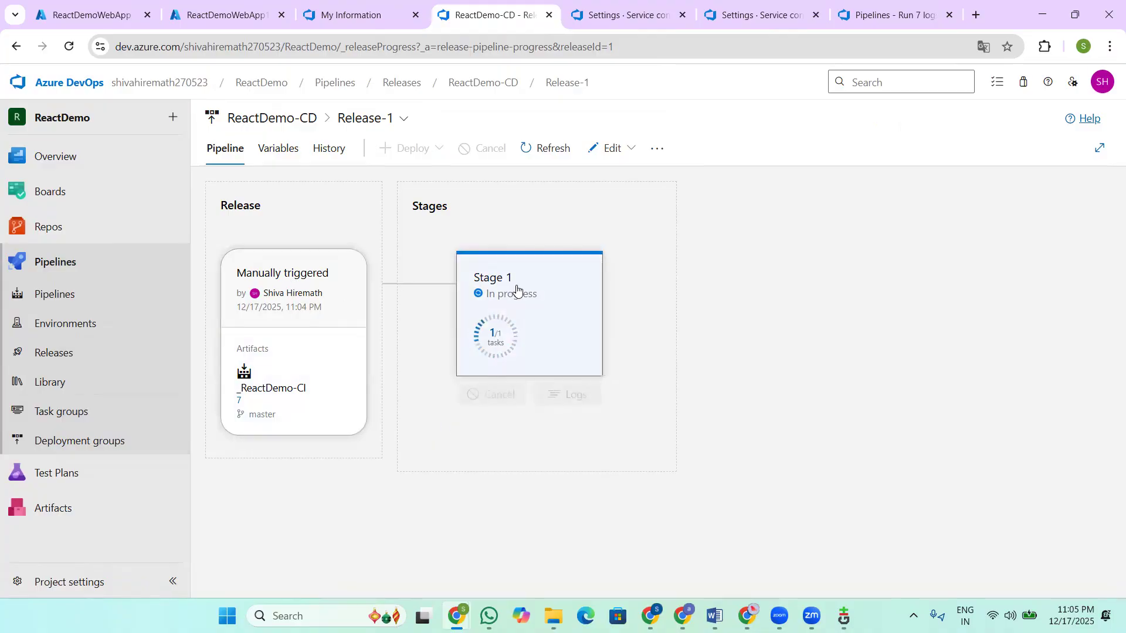
{"action": "left_click", "coordinate": [503, 327]}
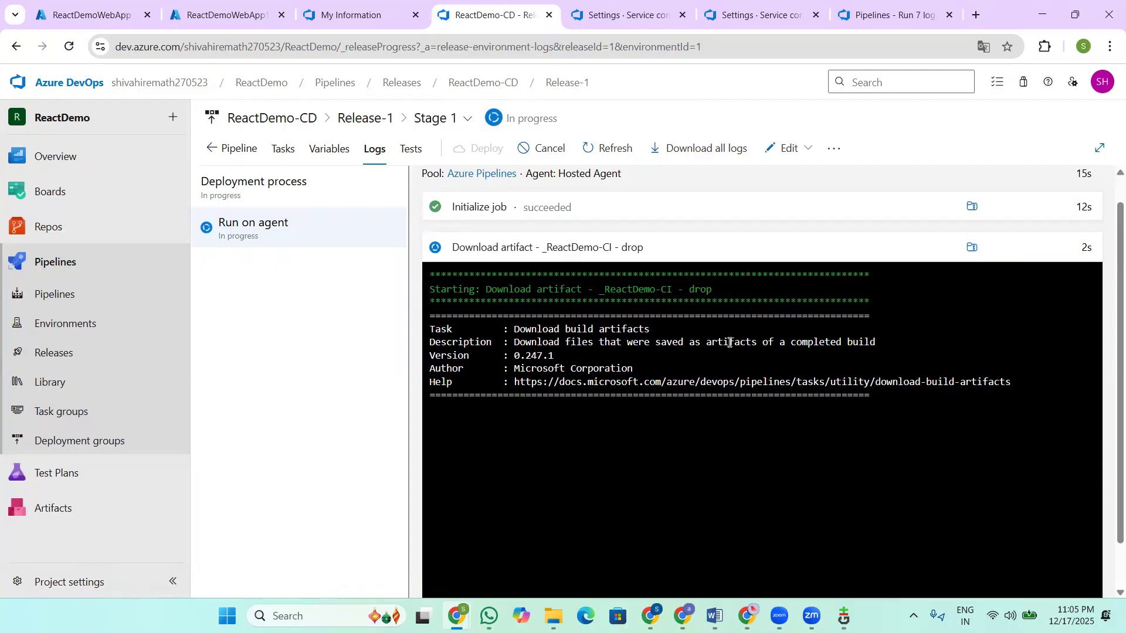
Step: Open ReactDemoWebApp1's default domain from its Azure portal overview and read the page's heading
{"action": "left_click", "coordinate": [213, 10]}
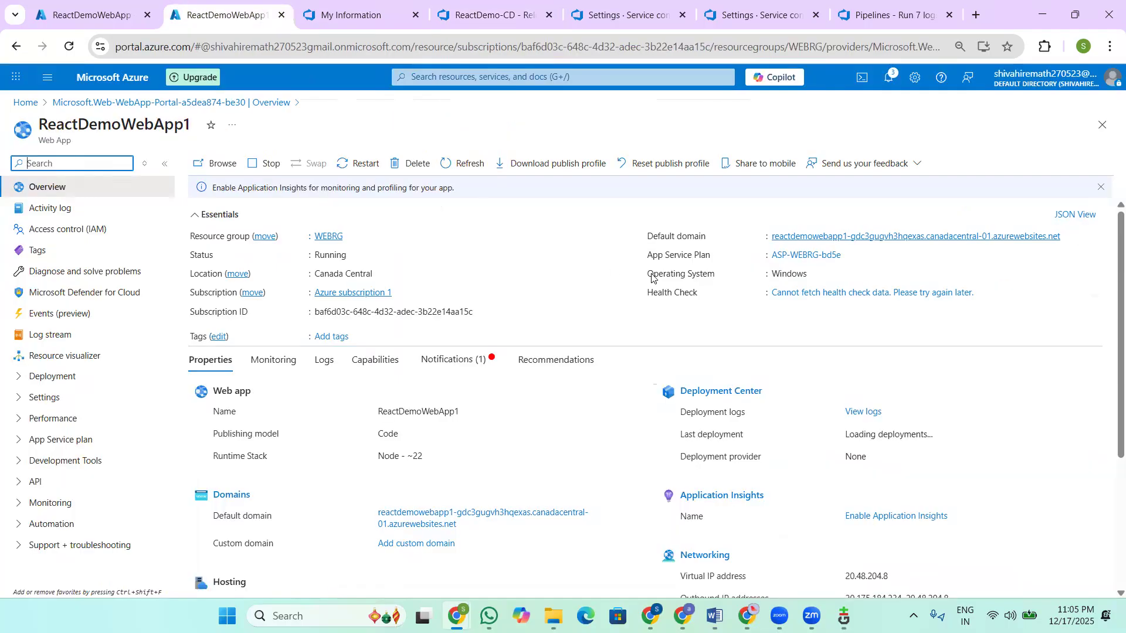
{"action": "left_click", "coordinate": [833, 236]}
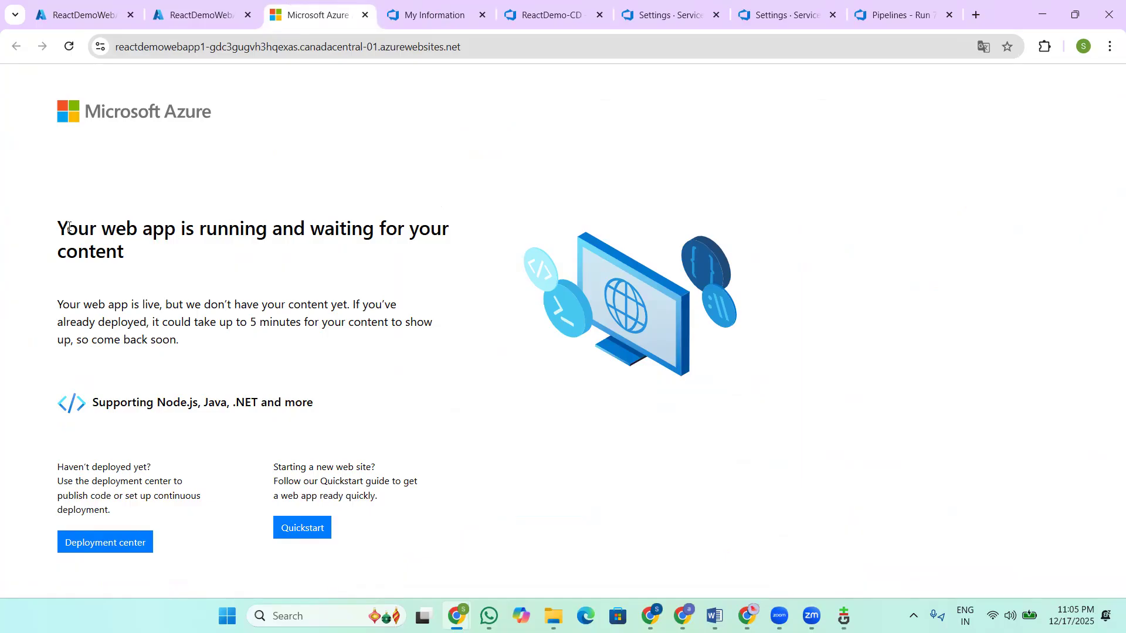
{"action": "left_click_drag", "start_coordinate": [65, 228], "coordinate": [449, 224]}
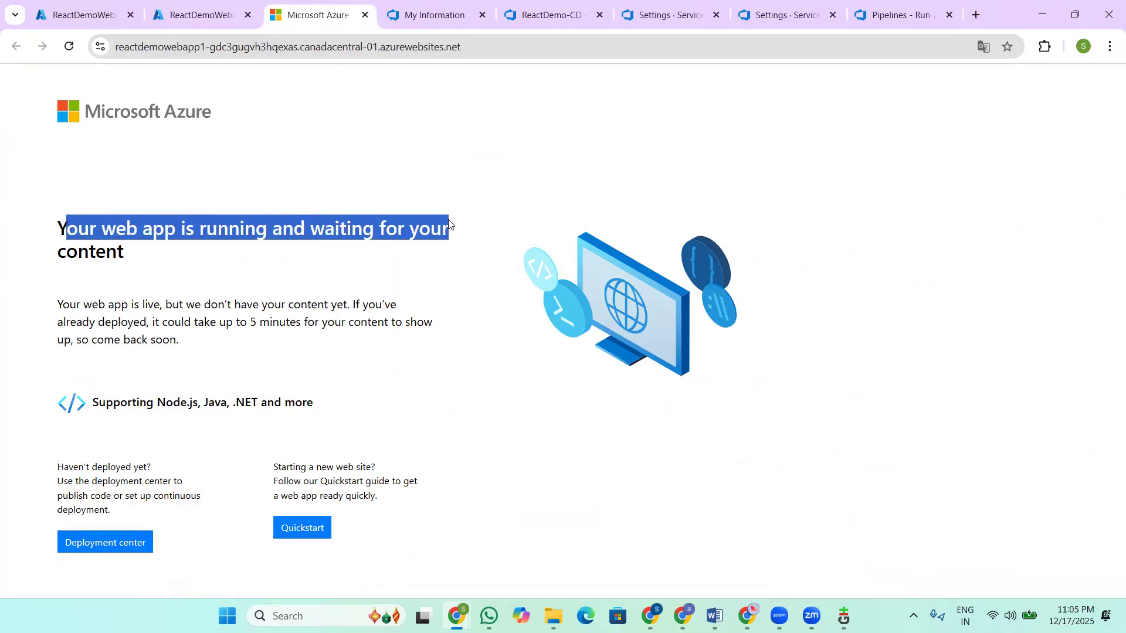
{"action": "left_click_drag", "start_coordinate": [69, 252], "coordinate": [137, 252]}
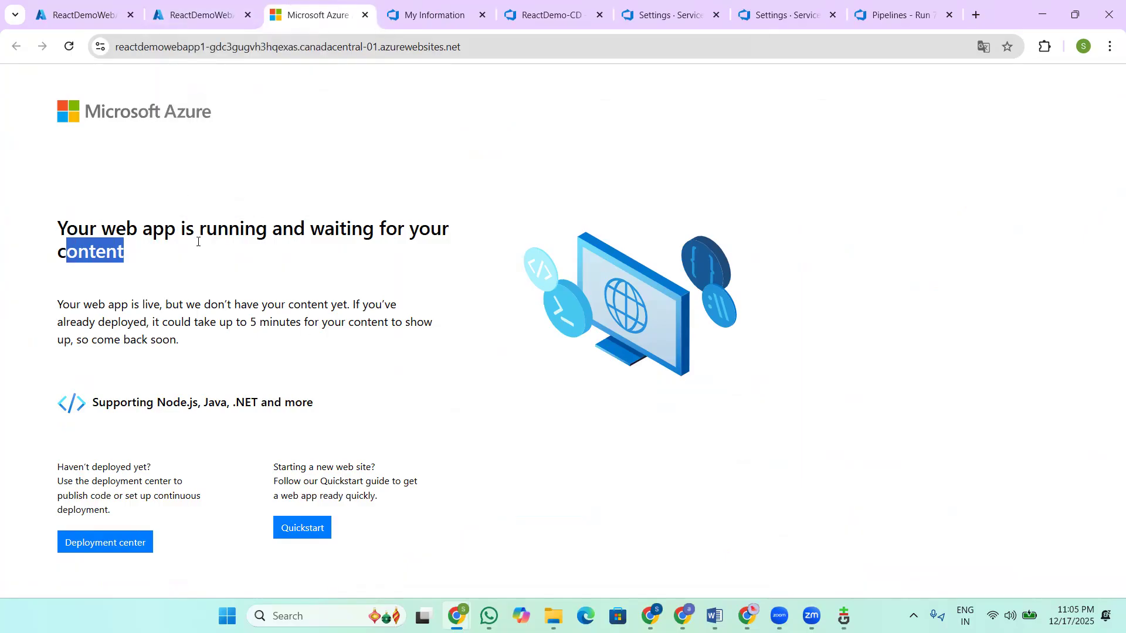
Step: Check the Stage 1 deployment logs in Azure DevOps and return to ReactDemoWebApp1's overview in the Azure portal
{"action": "left_click", "coordinate": [674, 16]}
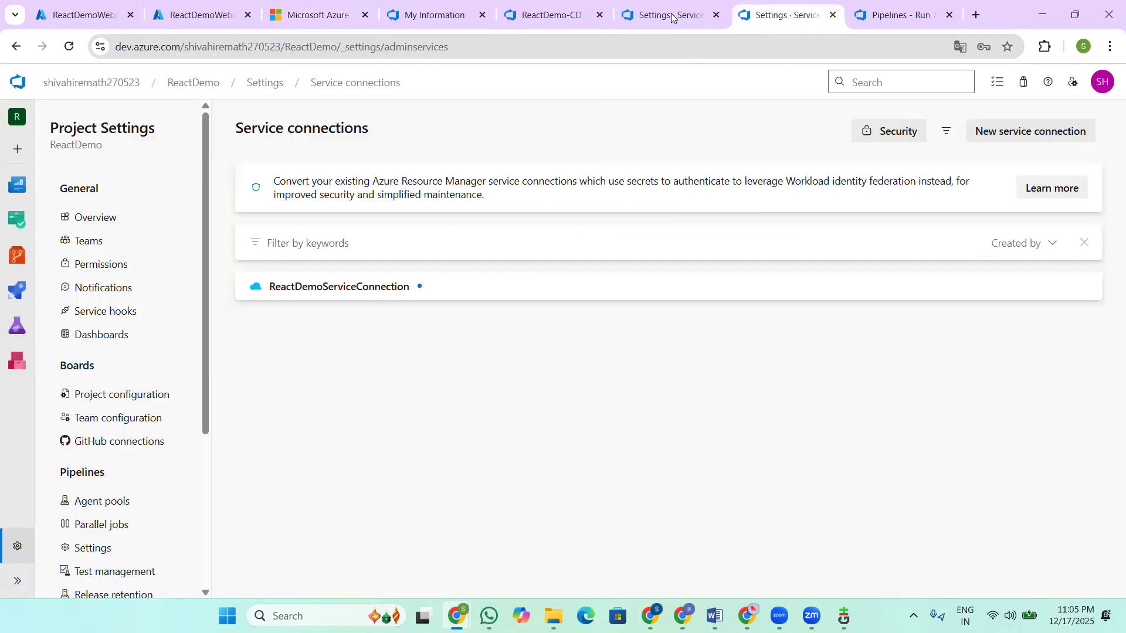
{"action": "left_click", "coordinate": [550, 15]}
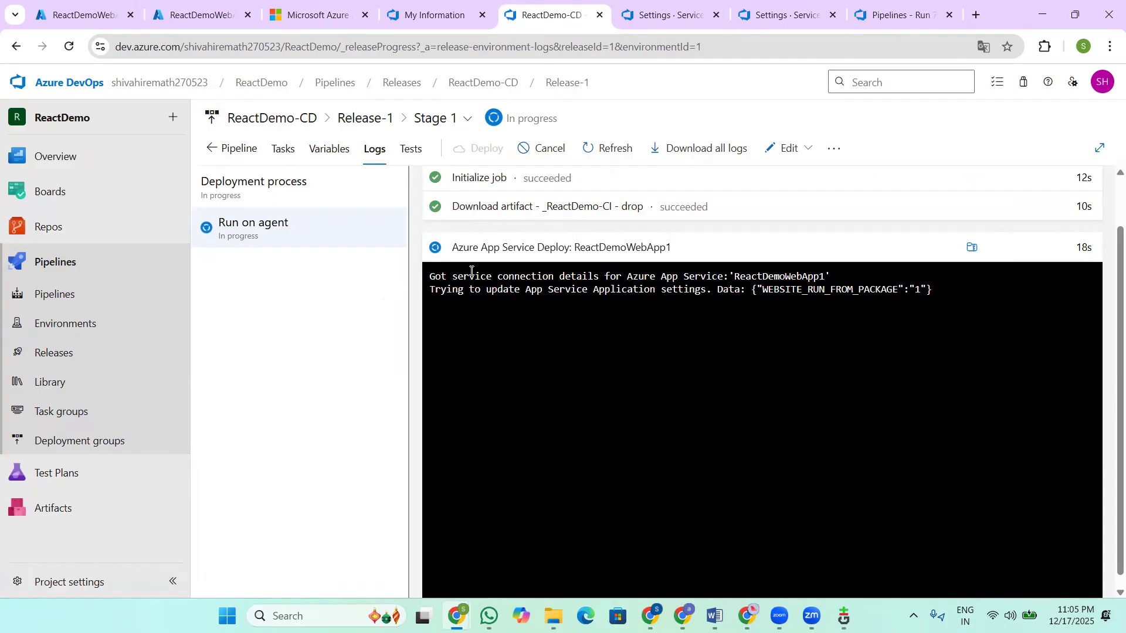
{"action": "left_click", "coordinate": [199, 18]}
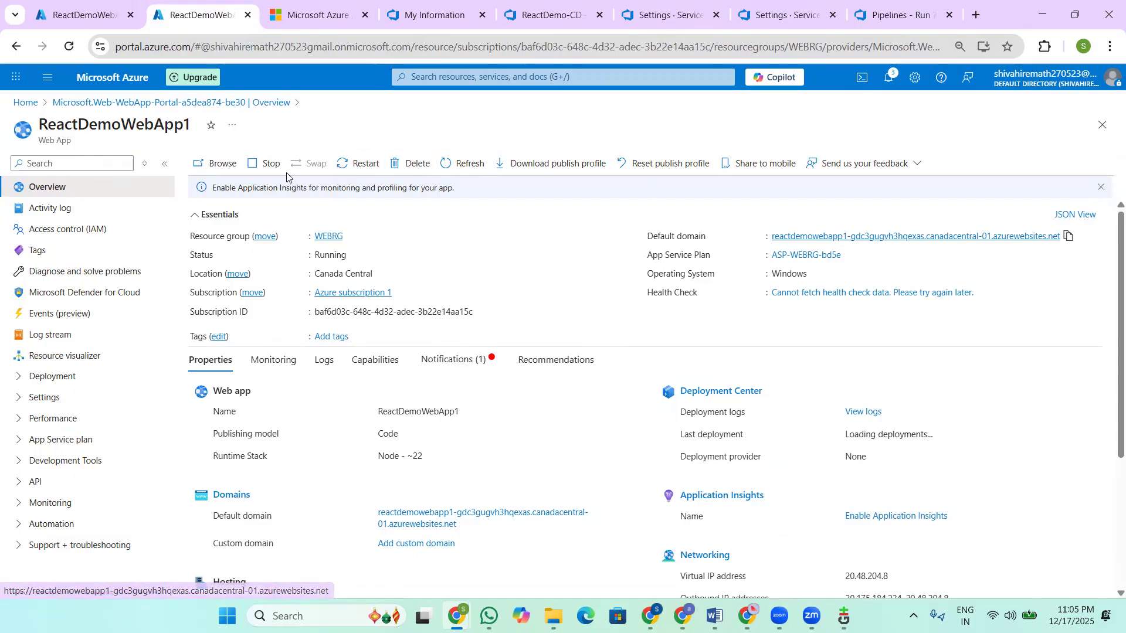
Step: Browse ReactDemoWebApp1's site twice from its overview, including through the default domain, and close both opened pages
{"action": "left_click", "coordinate": [205, 166]}
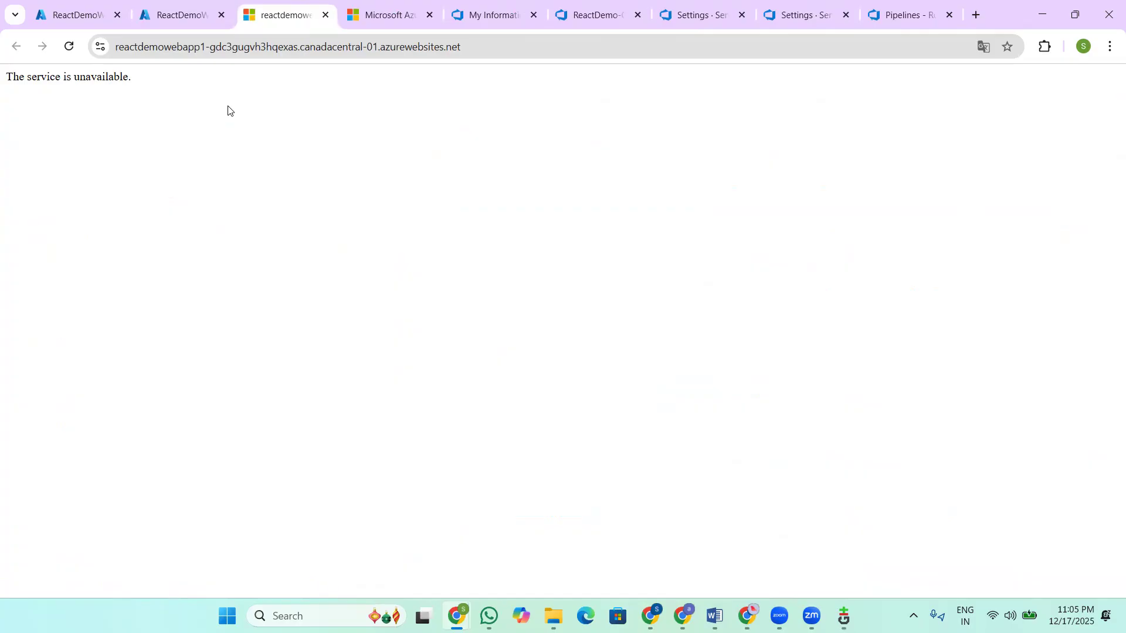
{"action": "left_click", "coordinate": [194, 17]}
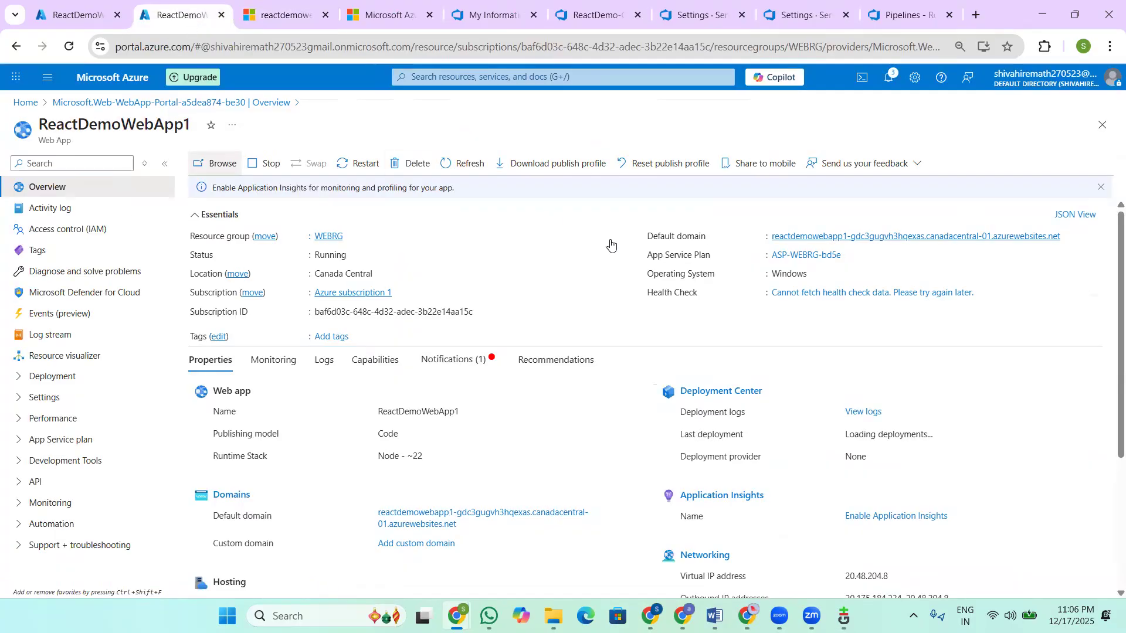
{"action": "left_click", "coordinate": [814, 236]}
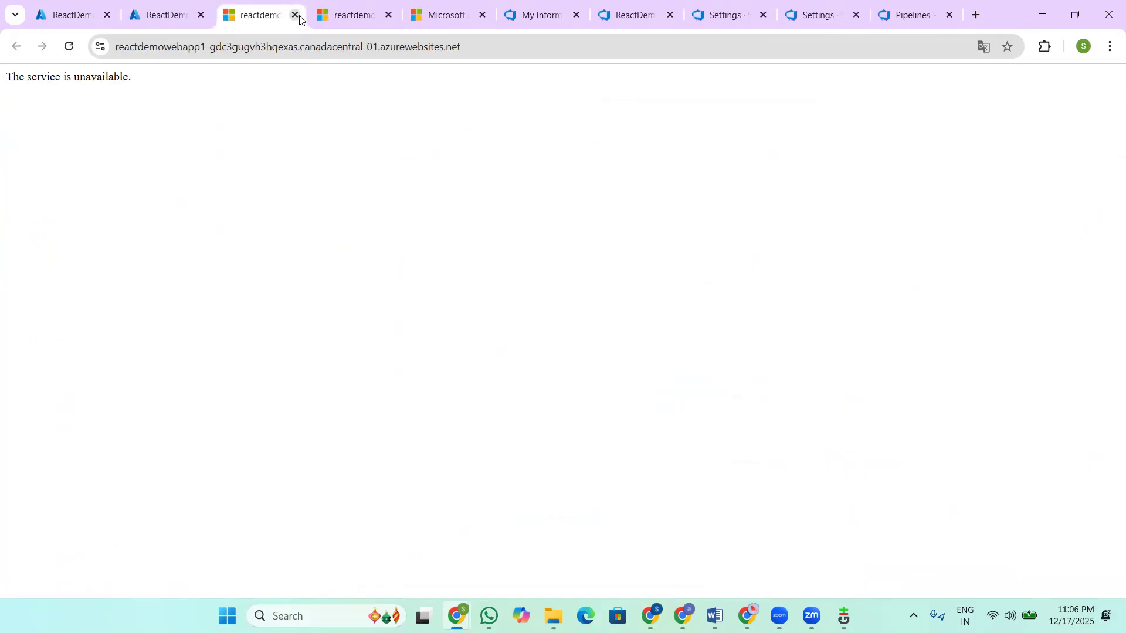
{"action": "left_click", "coordinate": [294, 16]}
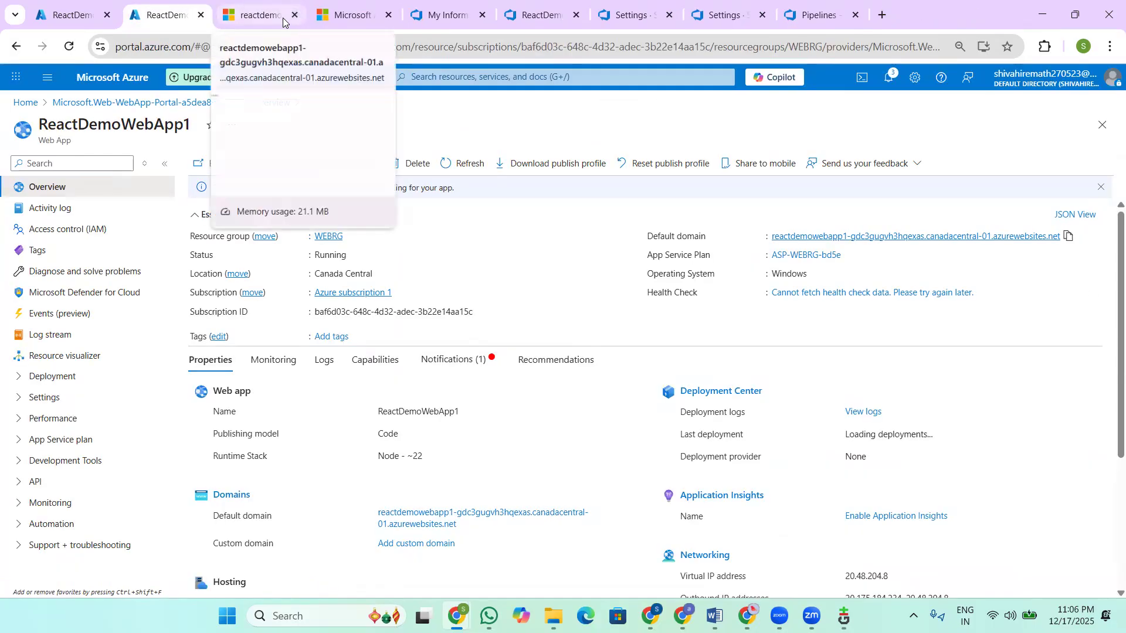
{"action": "left_click", "coordinate": [294, 16]}
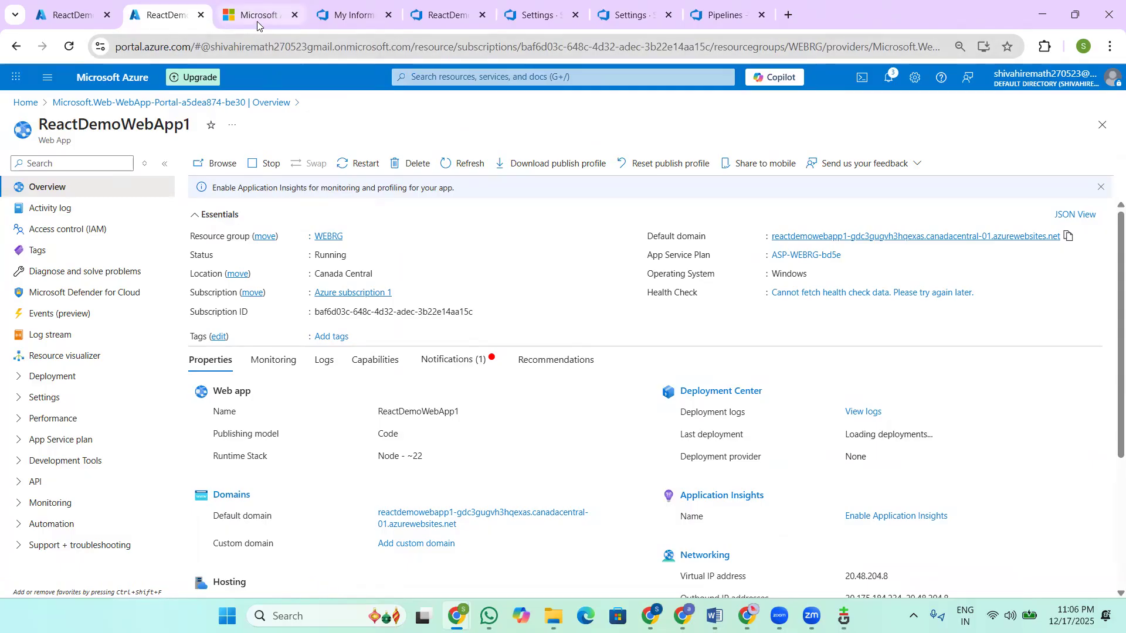
Step: Read the earlier opened Azure placeholder page of the web app and check the Stage 1 deployment logs in Azure DevOps
{"action": "left_click", "coordinate": [260, 27]}
{"action": "left_click_drag", "start_coordinate": [418, 540], "coordinate": [50, 181]}
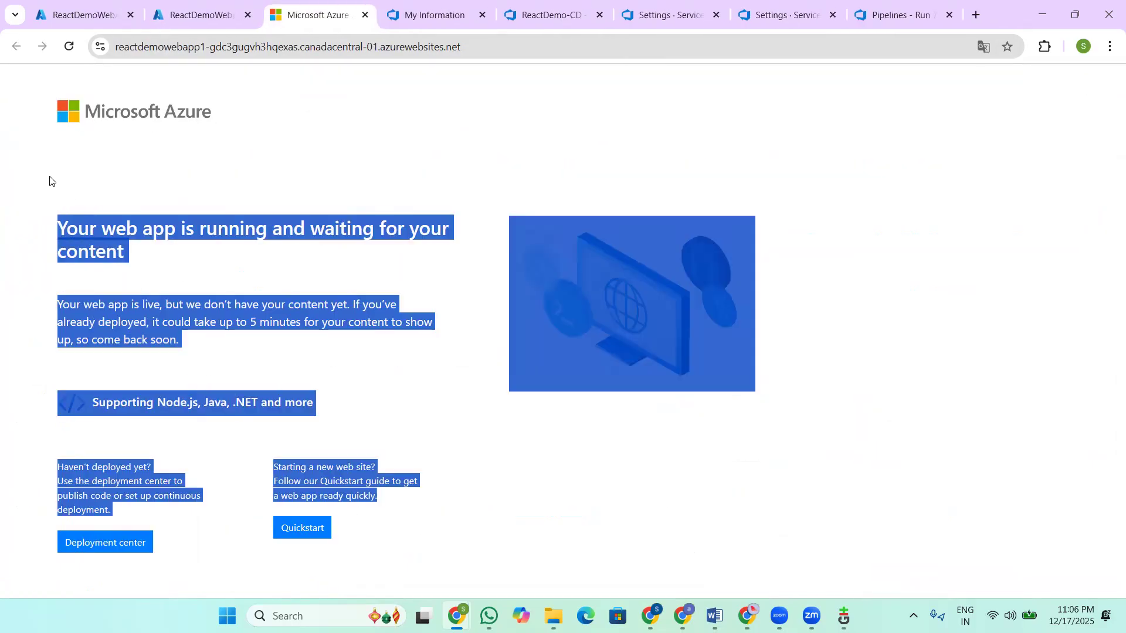
{"action": "left_click", "coordinate": [293, 168]}
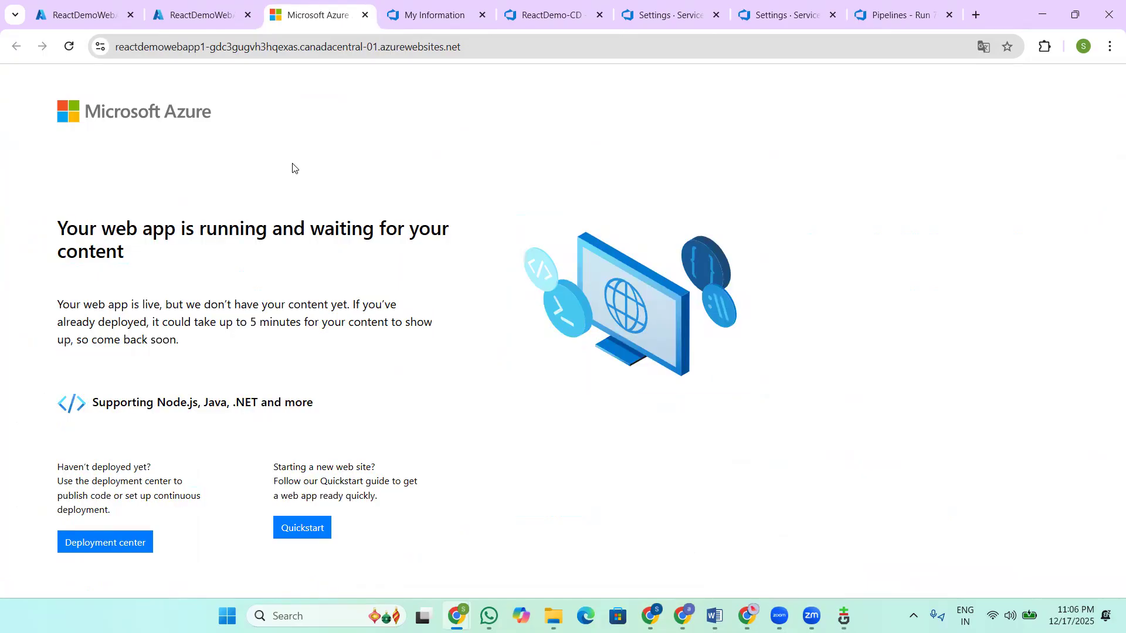
{"action": "left_click", "coordinate": [642, 17]}
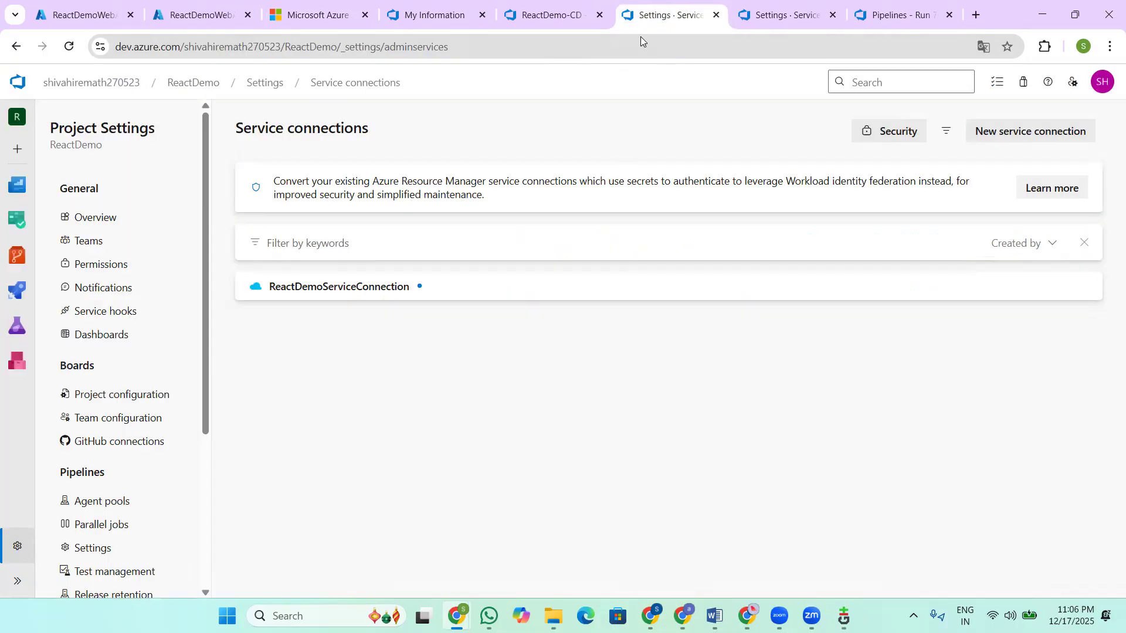
{"action": "left_click", "coordinate": [775, 14]}
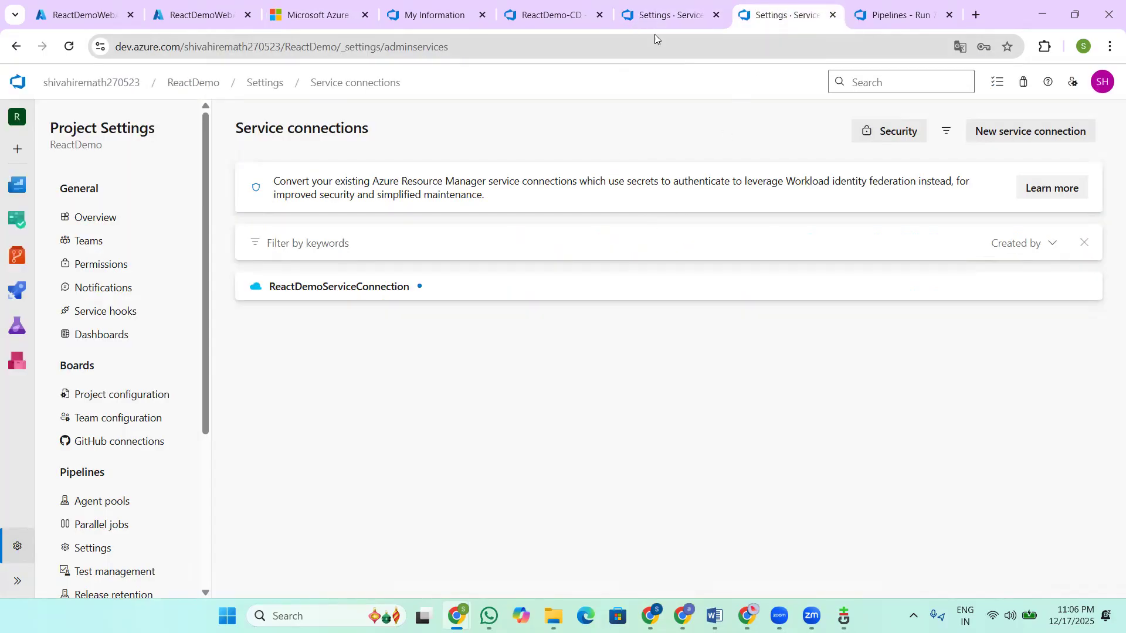
{"action": "left_click", "coordinate": [551, 14]}
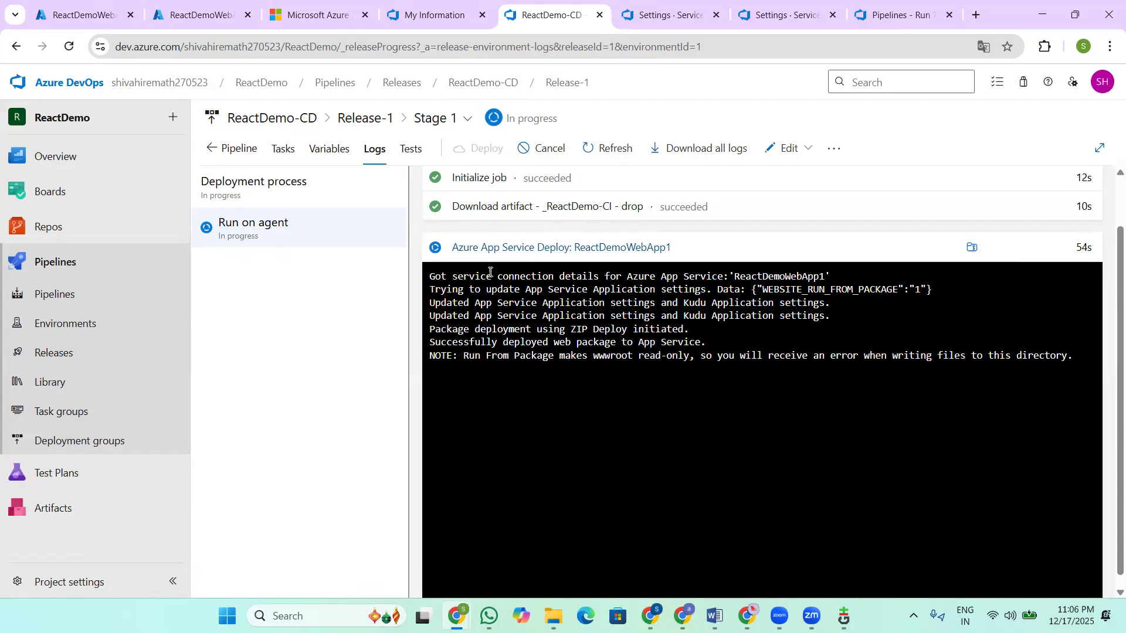
Step: Open index.html from the public folder of the ReactDemo repository and review its code
{"action": "left_click", "coordinate": [656, 15]}
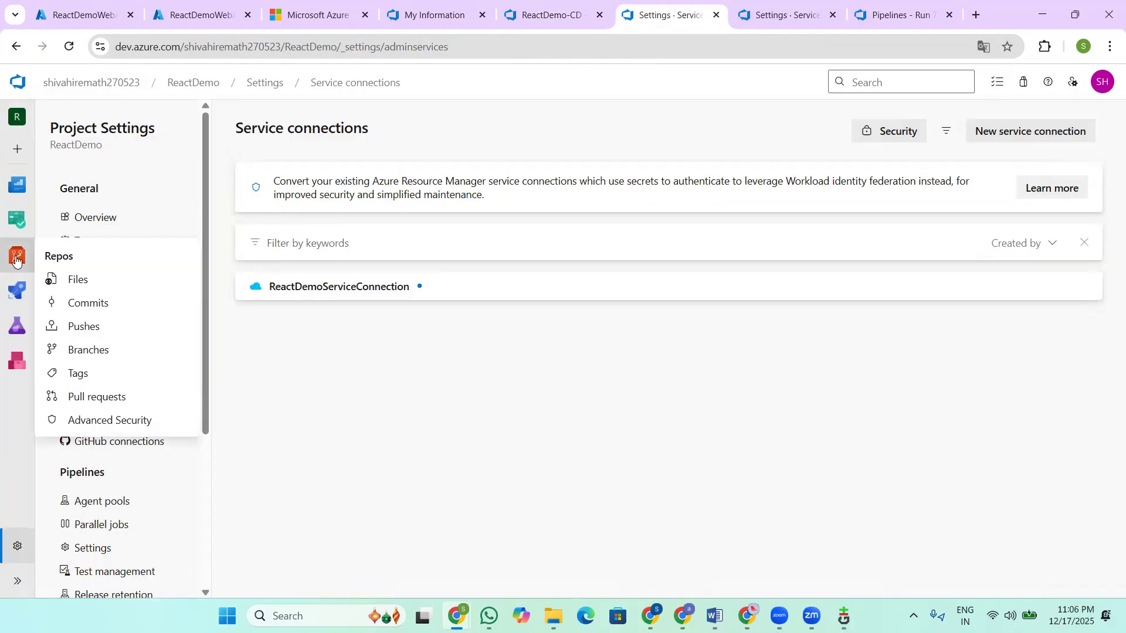
{"action": "left_click", "coordinate": [18, 261]}
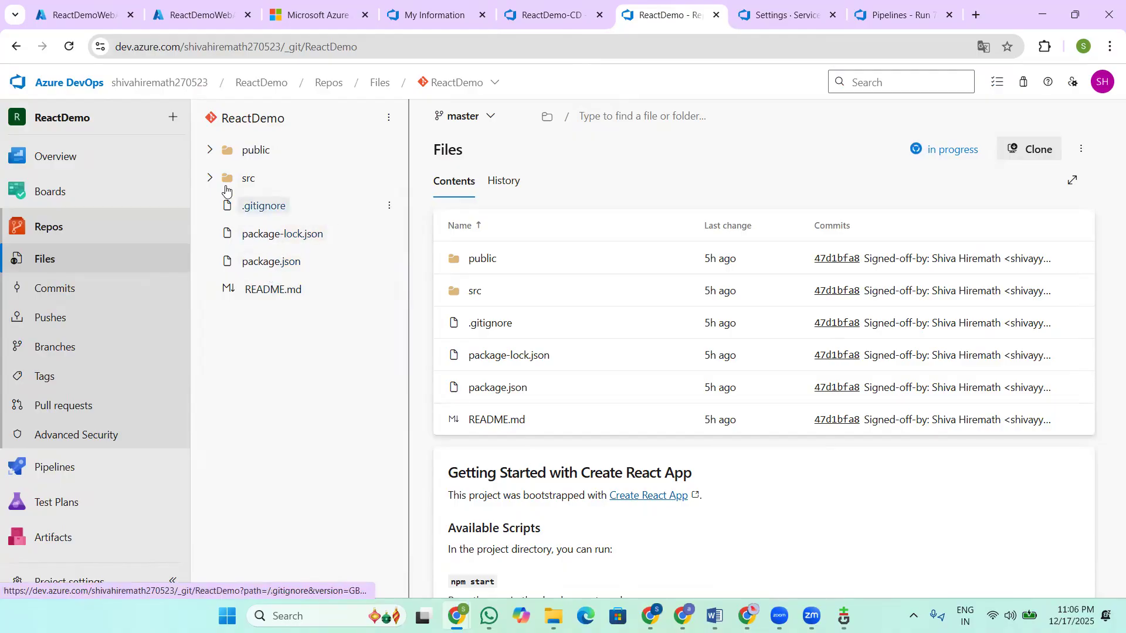
{"action": "left_click", "coordinate": [210, 179]}
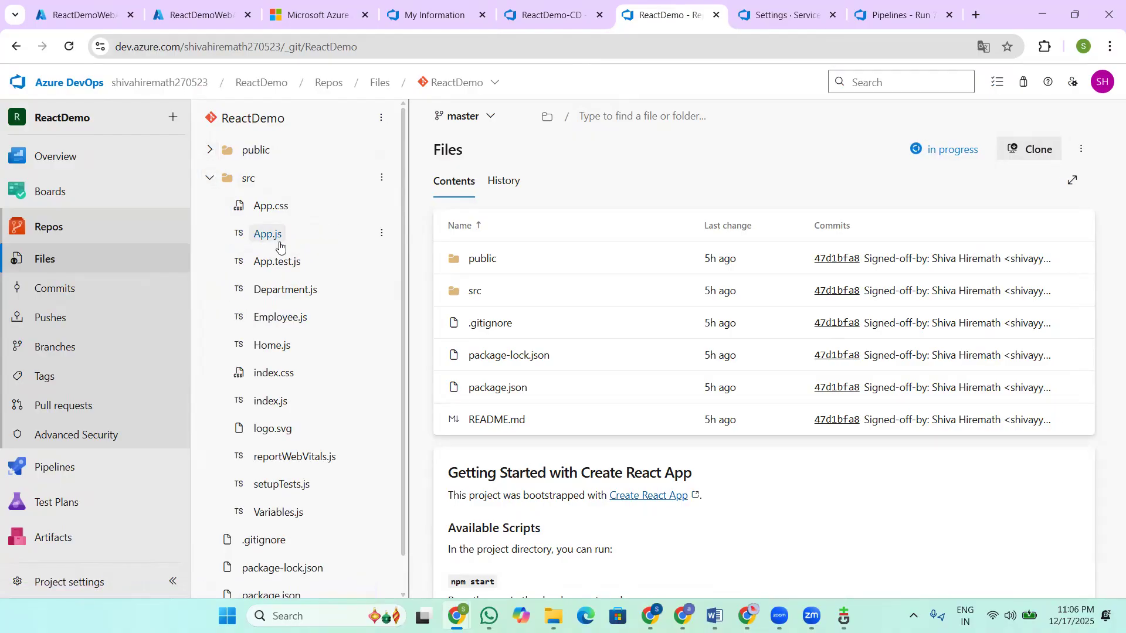
{"action": "left_click", "coordinate": [209, 149]}
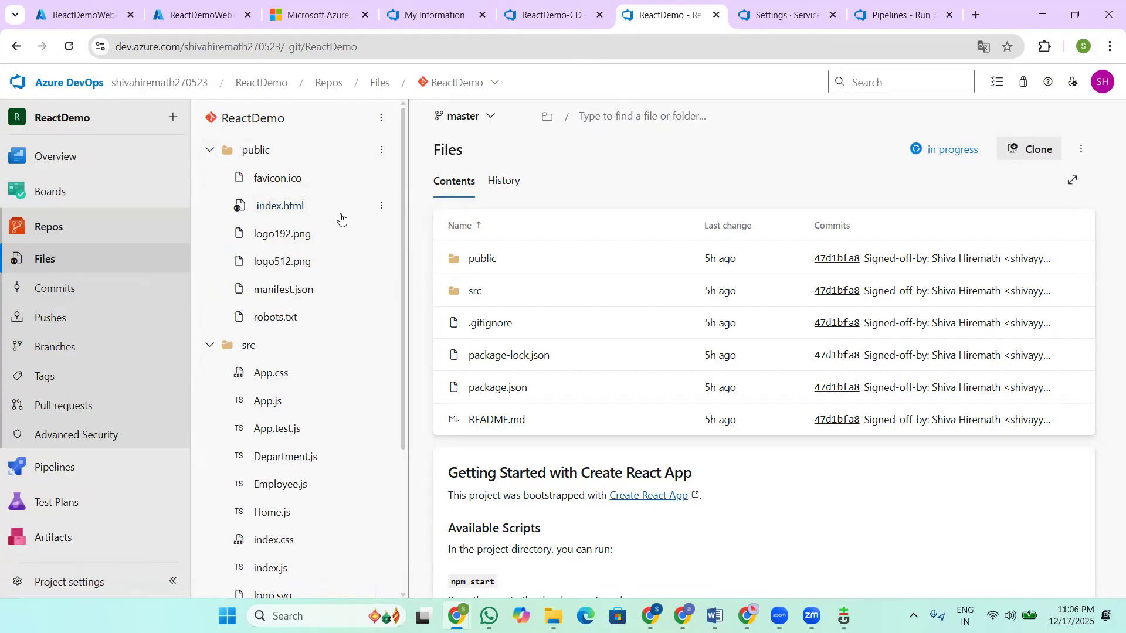
{"action": "left_click", "coordinate": [276, 206]}
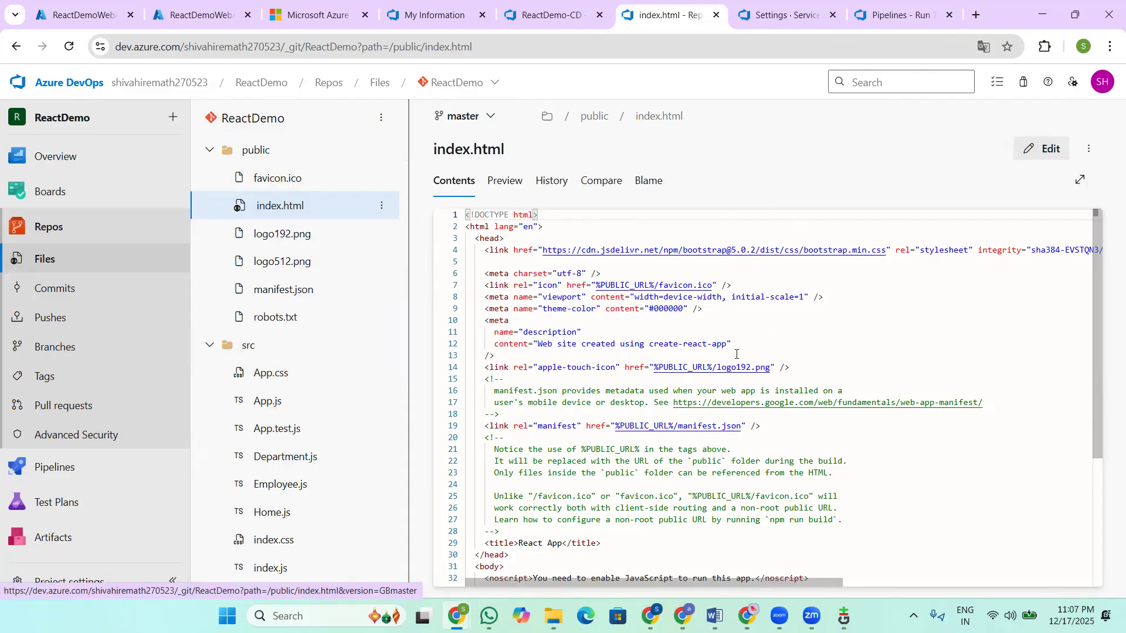
{"action": "scroll", "coordinate": [736, 354], "scroll_direction": "down", "scroll_amount": 3}
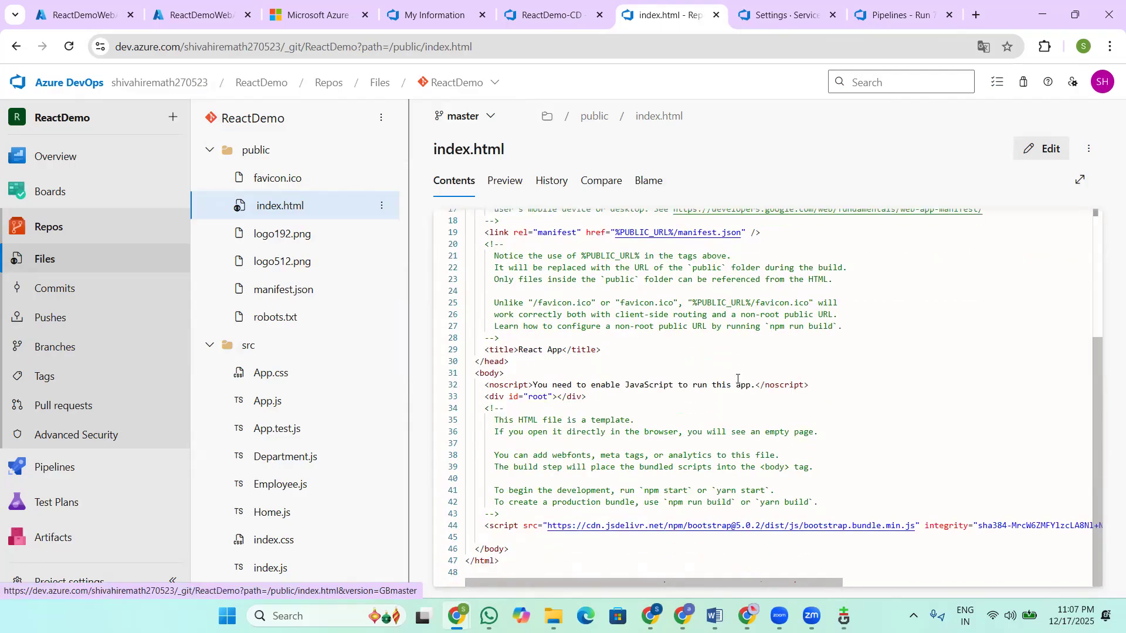
{"action": "scroll", "coordinate": [737, 378], "scroll_direction": "up", "scroll_amount": 3}
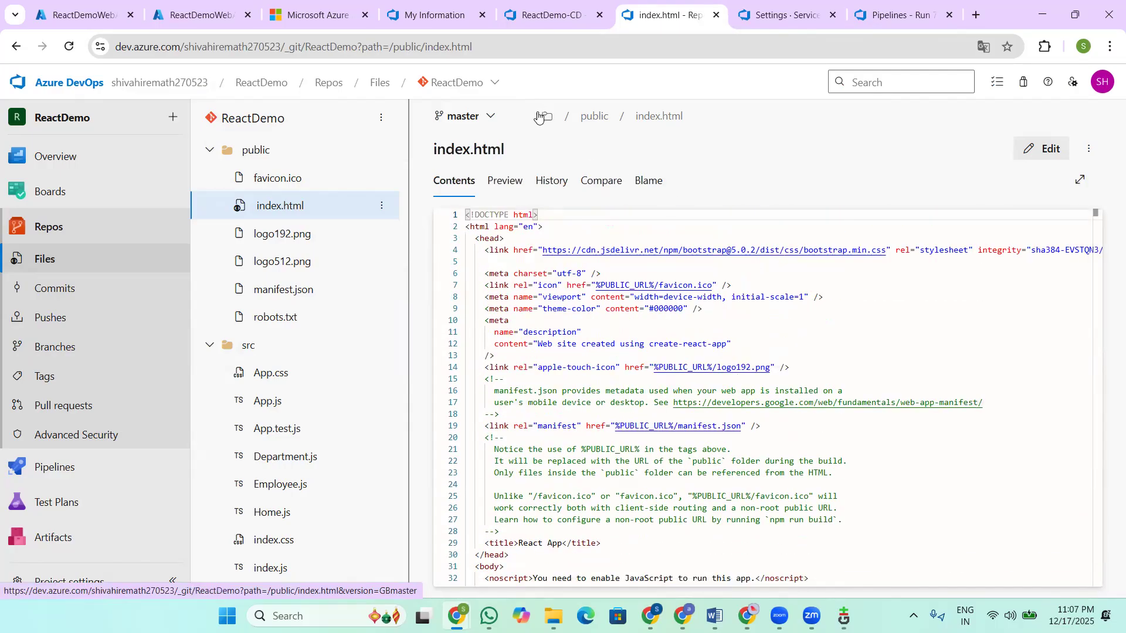
Step: Check Release-1's Stage 1 deployment logs and go to the project's releases list
{"action": "left_click", "coordinate": [596, 25]}
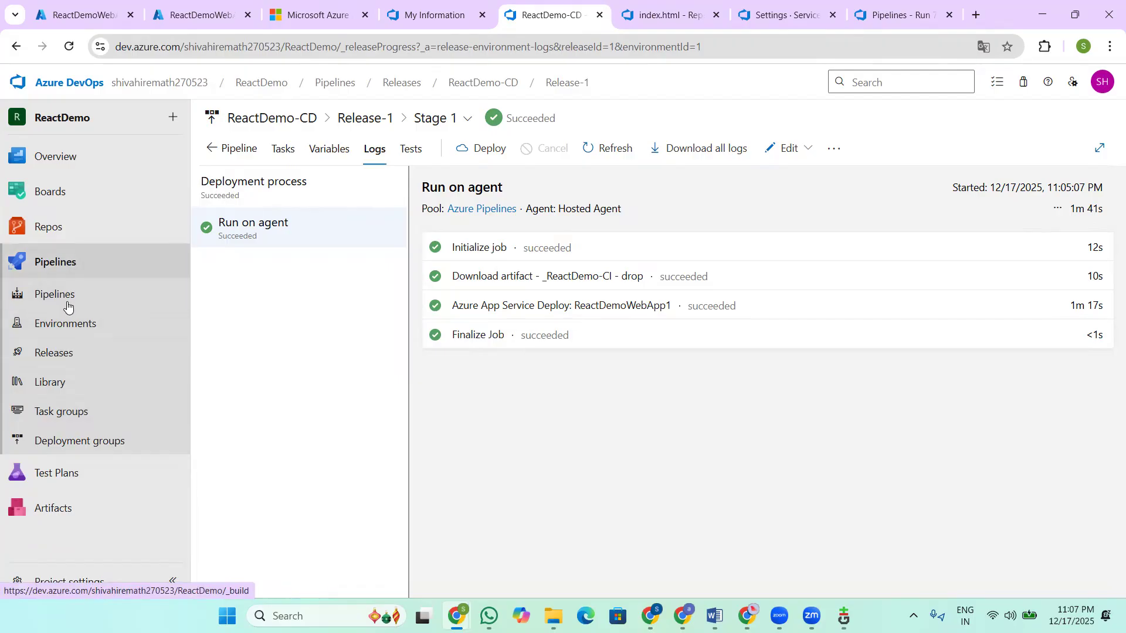
{"action": "left_click", "coordinate": [66, 354]}
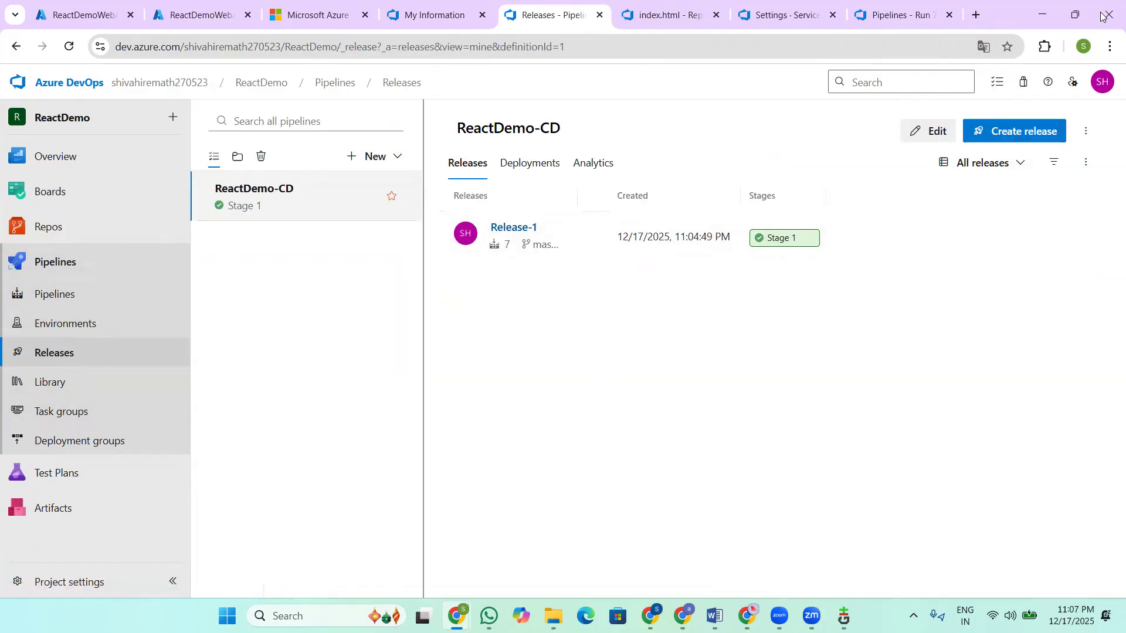
Step: Browse the deployed site from ReactDemoWebApp1's Azure portal overview and view its Home and Department pages
{"action": "left_click", "coordinate": [349, 16]}
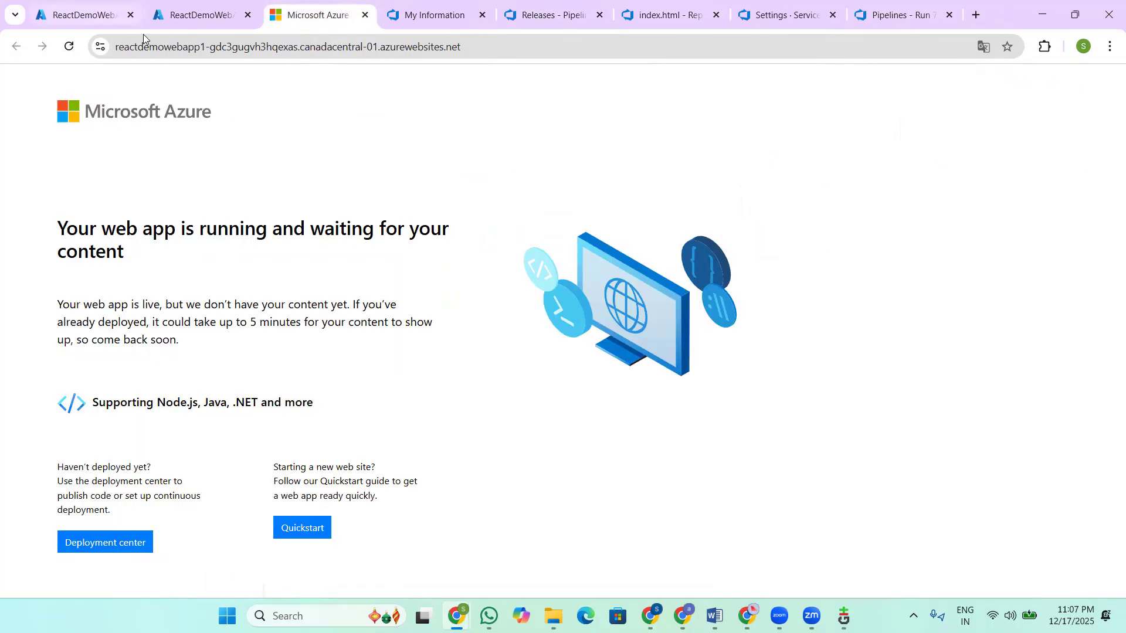
{"action": "left_click", "coordinate": [197, 10]}
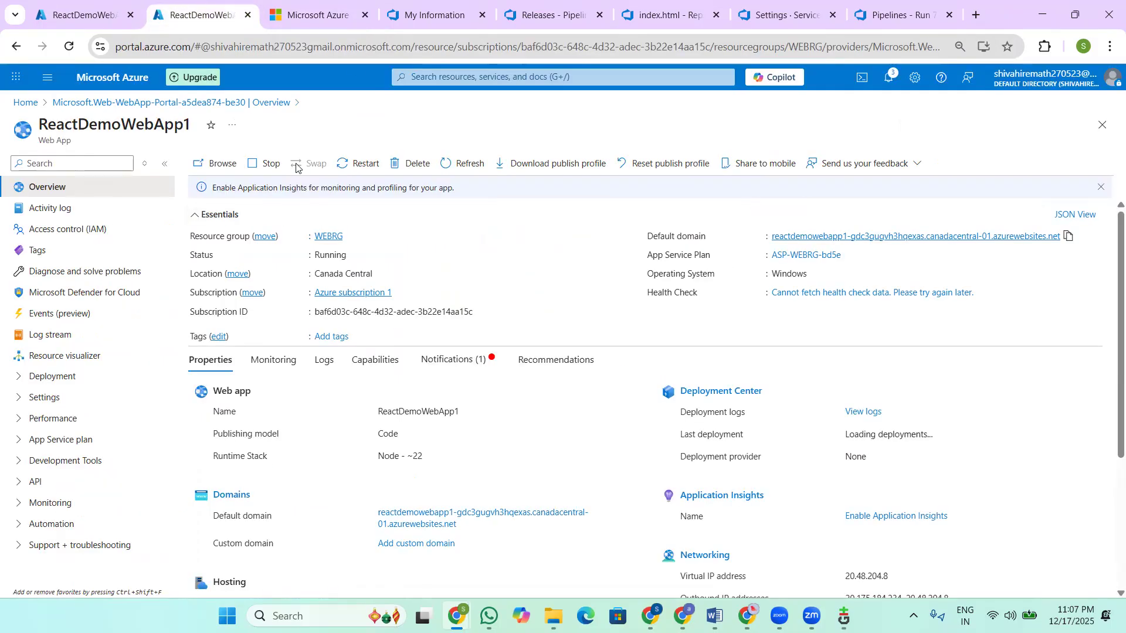
{"action": "left_click", "coordinate": [218, 163]}
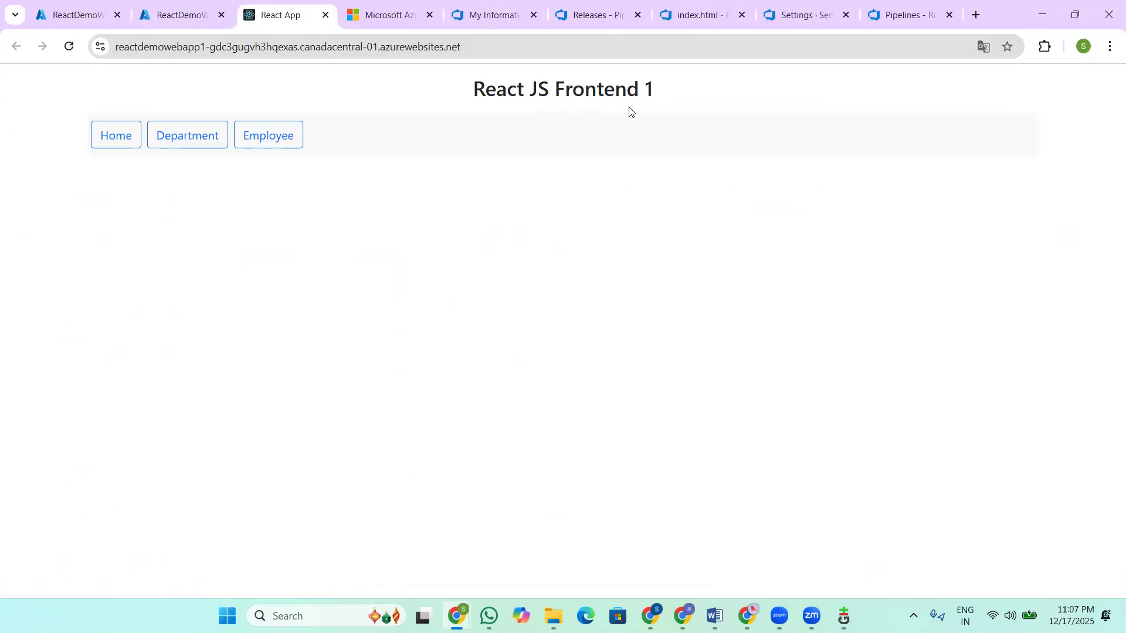
{"action": "left_click", "coordinate": [128, 141]}
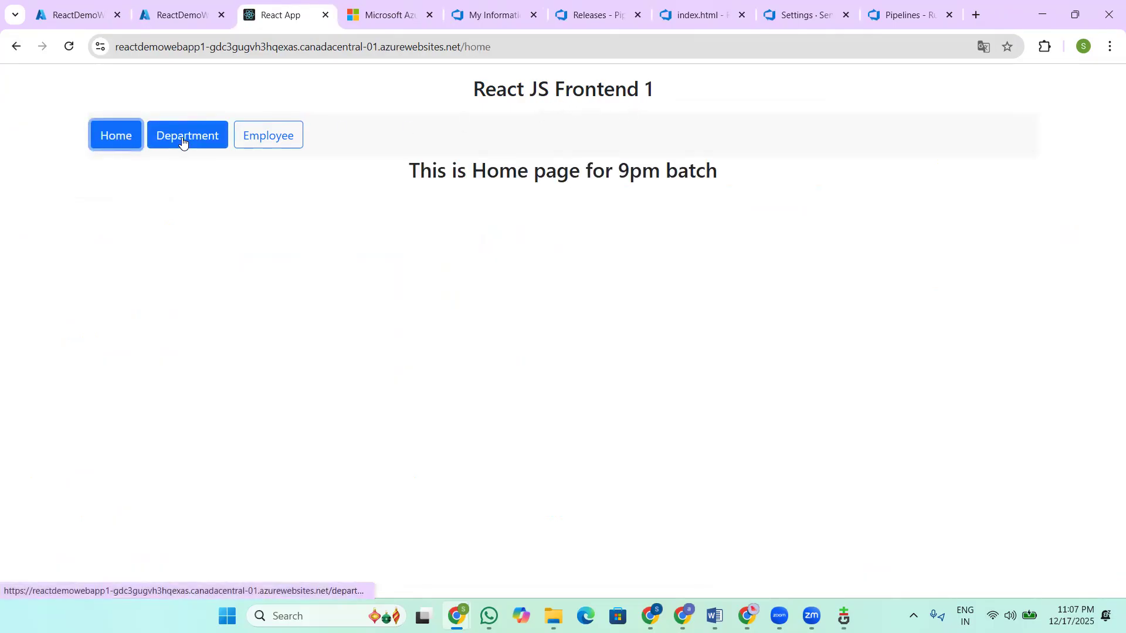
{"action": "left_click", "coordinate": [183, 143]}
{"action": "left_click", "coordinate": [186, 135]}
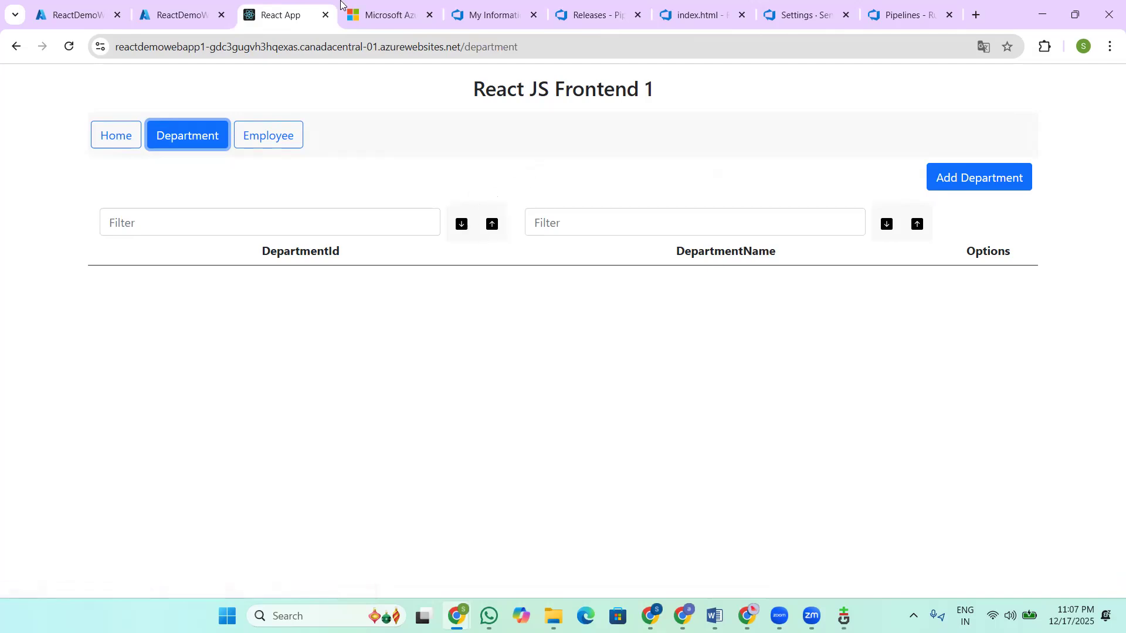
Step: Compare the earlier Azure placeholder page with the deployed React app and return to the ReactDemo-CD releases in Azure DevOps
{"action": "left_click", "coordinate": [392, 19]}
{"action": "left_click", "coordinate": [282, 15]}
{"action": "left_click", "coordinate": [170, 17]}
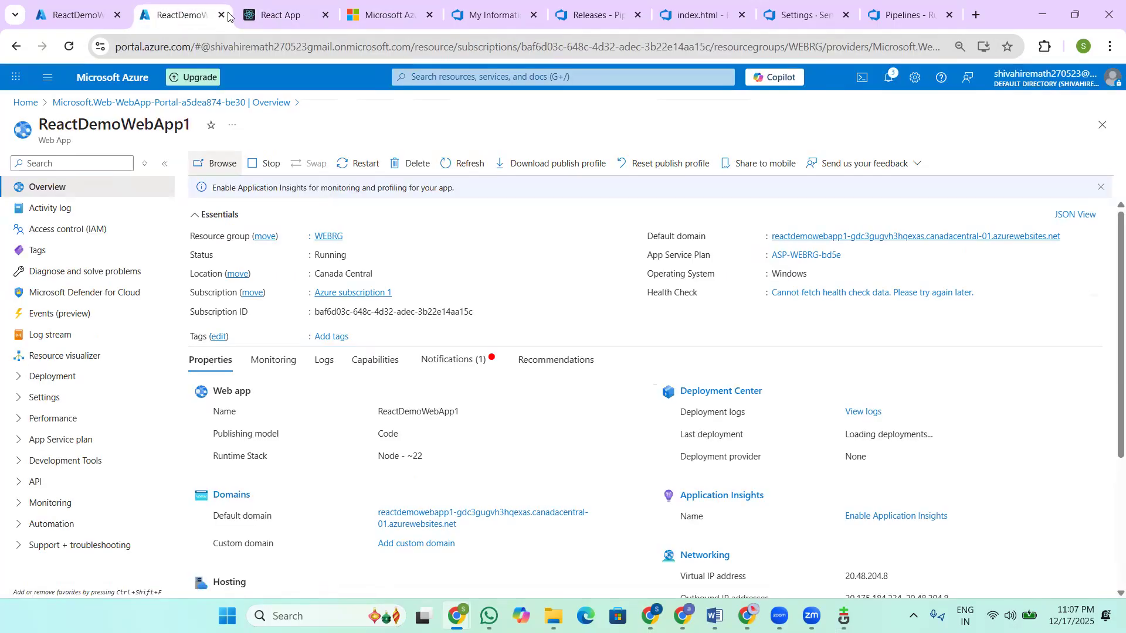
{"action": "left_click", "coordinate": [287, 13]}
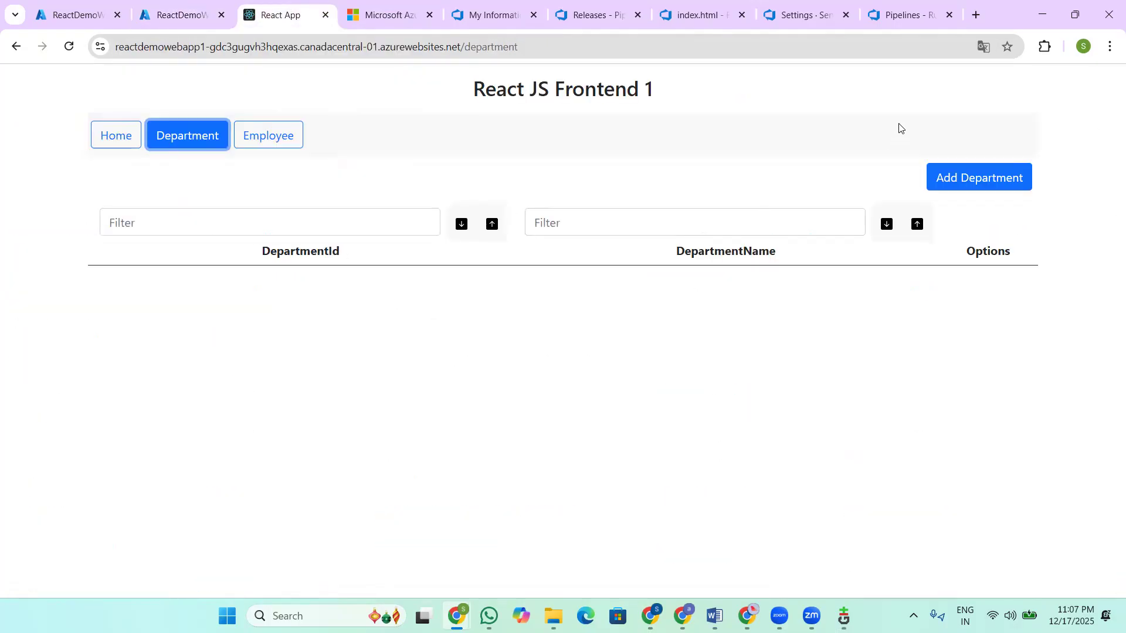
{"action": "left_click", "coordinate": [592, 25]}
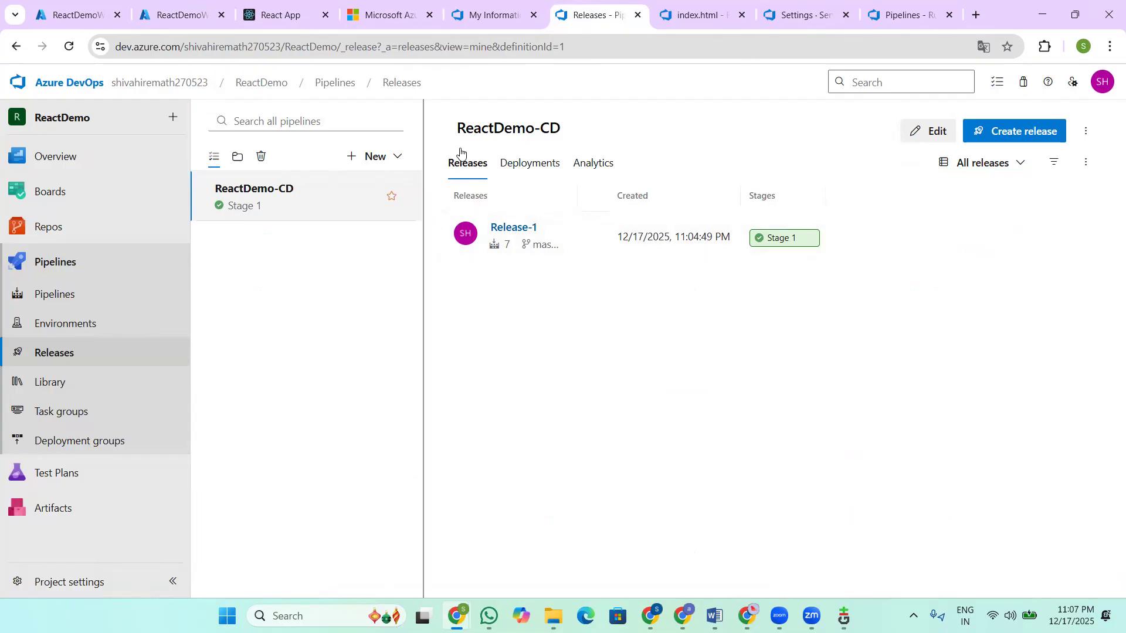
Step: Open index.html from the public folder of React (4) on drive G: once in Google Chrome
{"action": "mouse_move", "coordinate": [553, 616]}
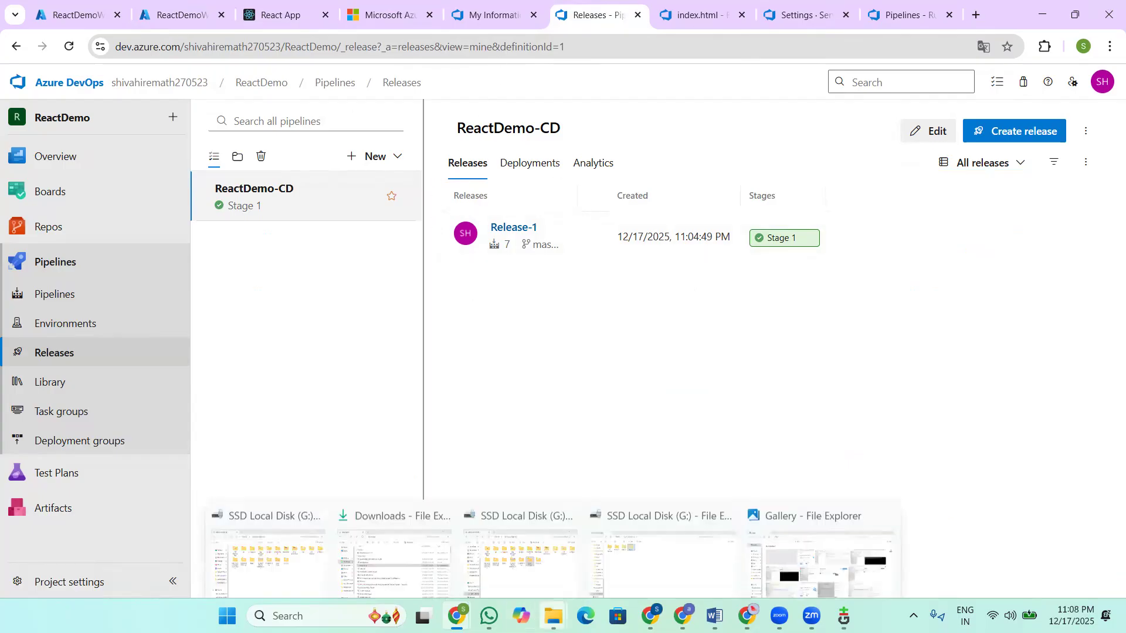
{"action": "left_click", "coordinate": [647, 554]}
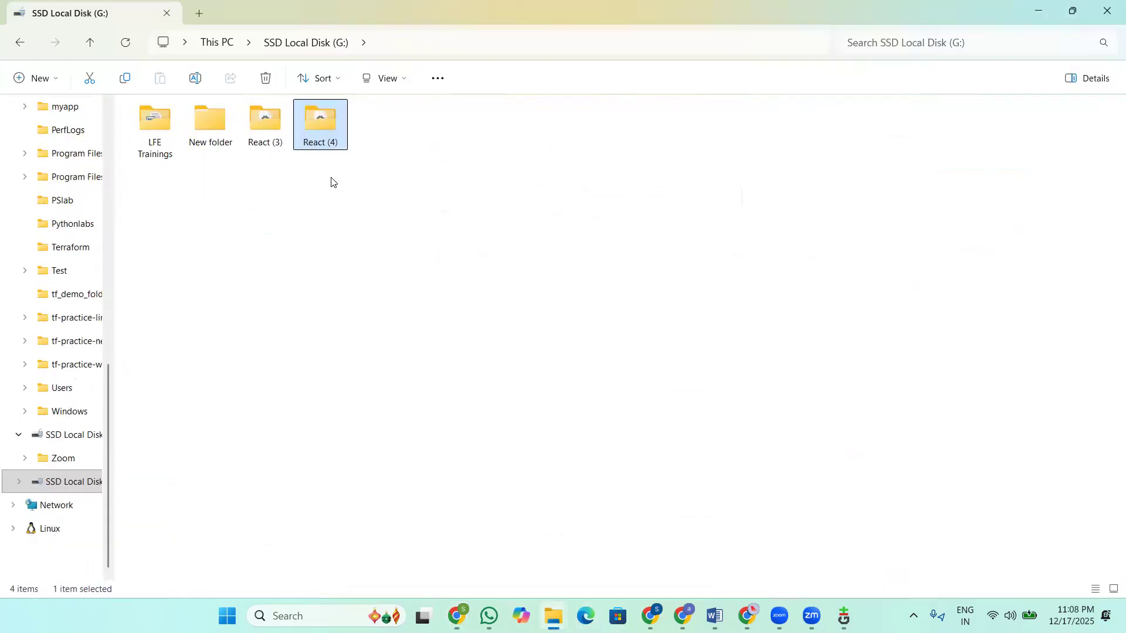
{"action": "mouse_move", "coordinate": [324, 149]}
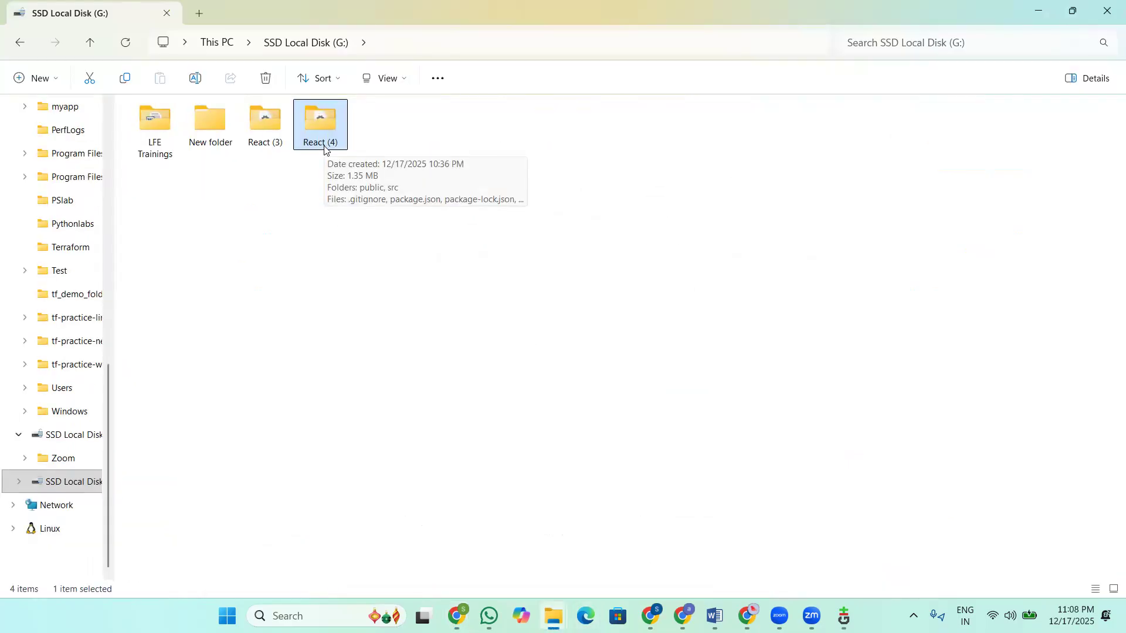
{"action": "double_click", "coordinate": [327, 135]}
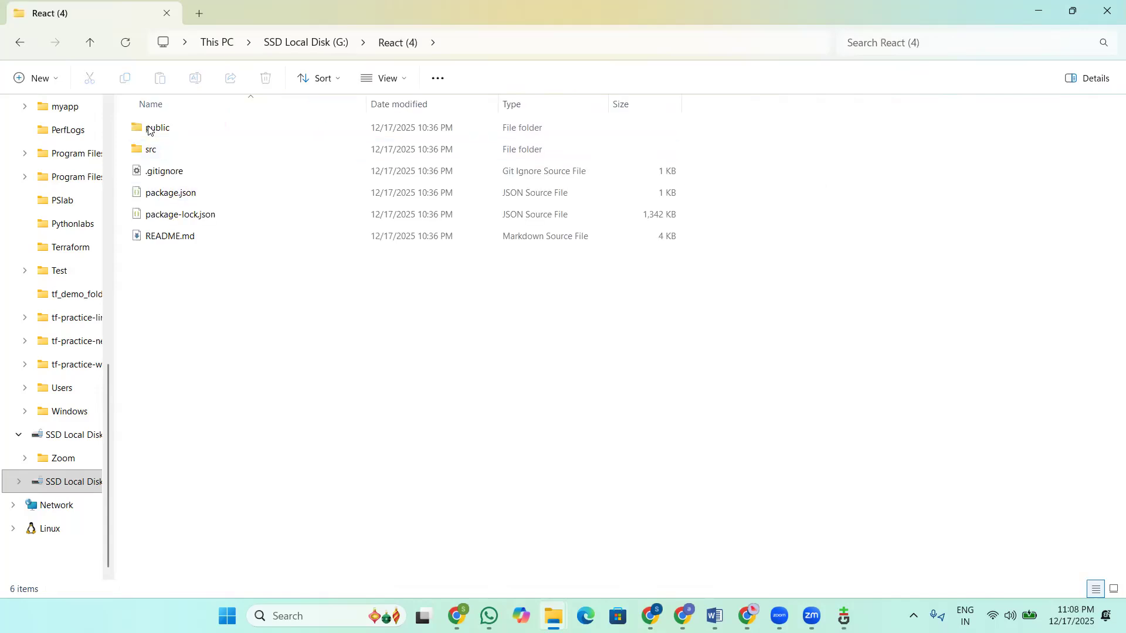
{"action": "left_click", "coordinate": [155, 134]}
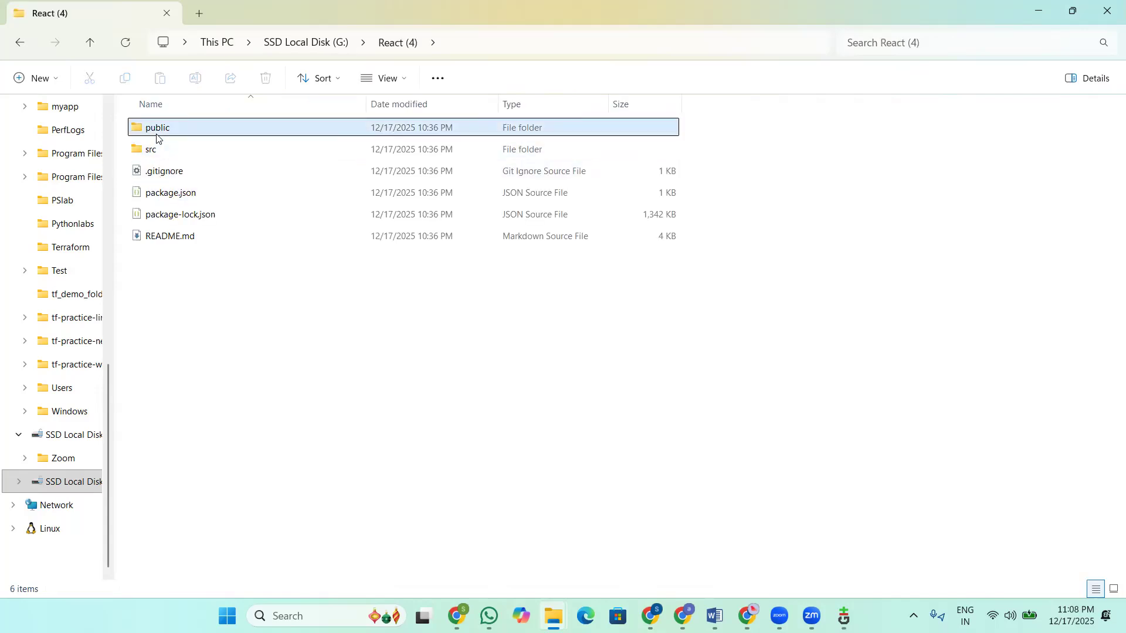
{"action": "double_click", "coordinate": [156, 137]}
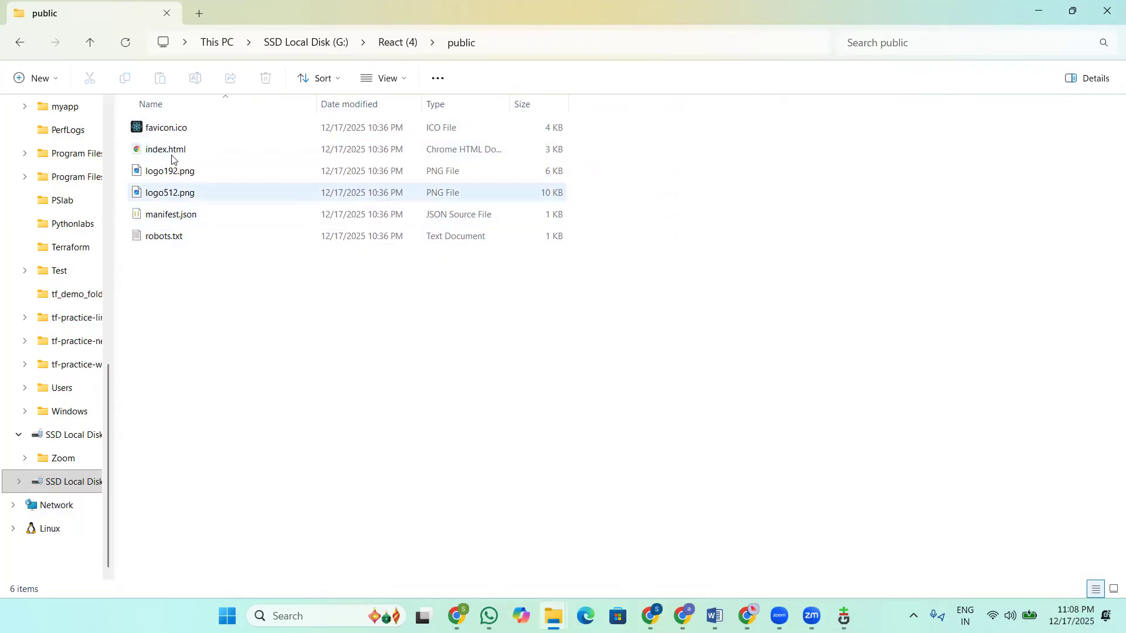
{"action": "left_click", "coordinate": [172, 154]}
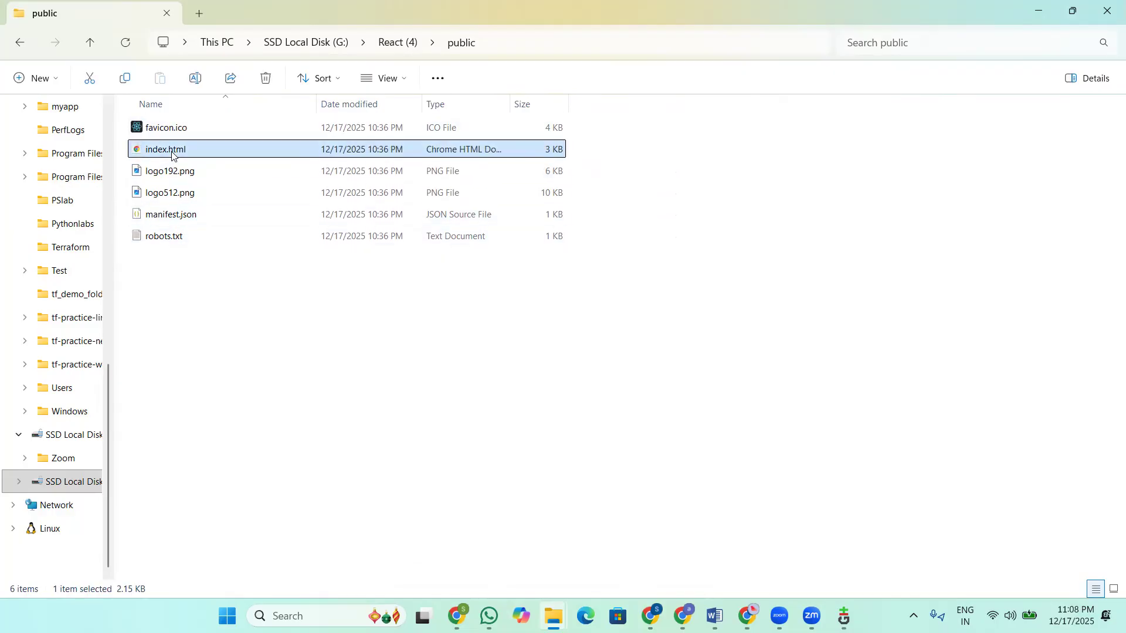
{"action": "double_click", "coordinate": [172, 153]}
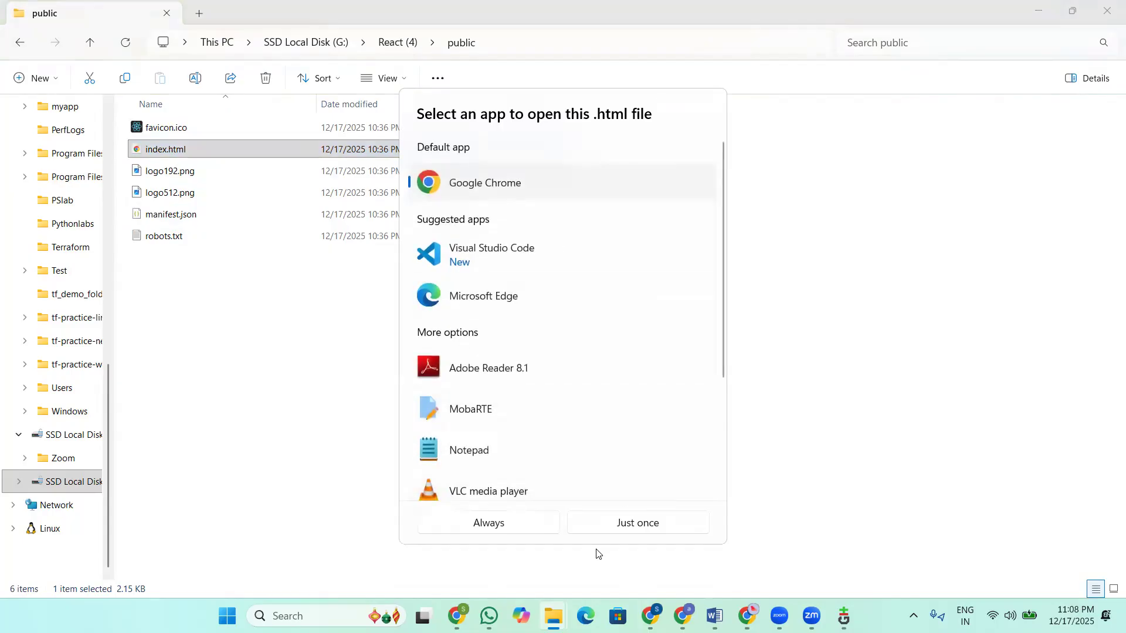
{"action": "left_click", "coordinate": [638, 531]}
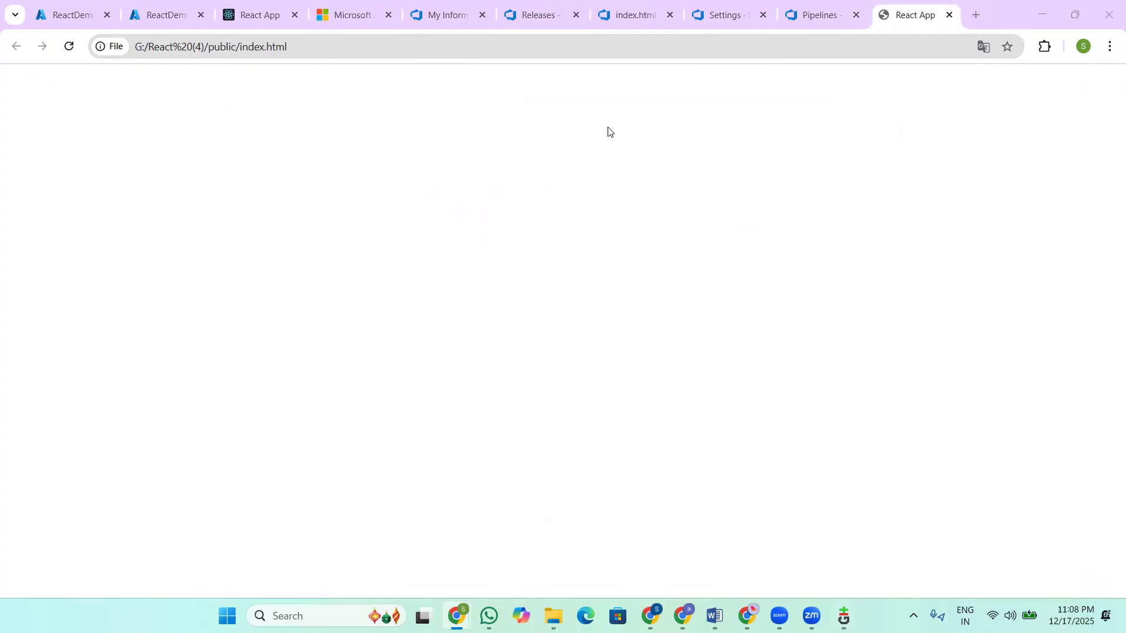
Step: Look through the src folder of React (4) in File Explorer and return to the React (4) folder
{"action": "left_click", "coordinate": [552, 616]}
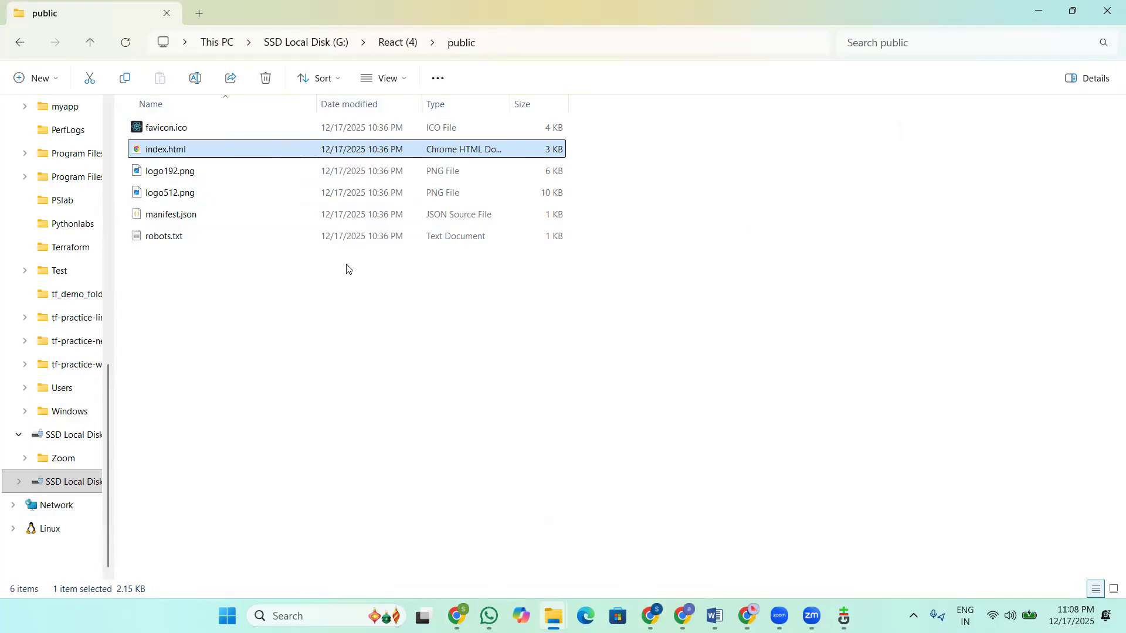
{"action": "left_click", "coordinate": [398, 42]}
{"action": "double_click", "coordinate": [166, 150]}
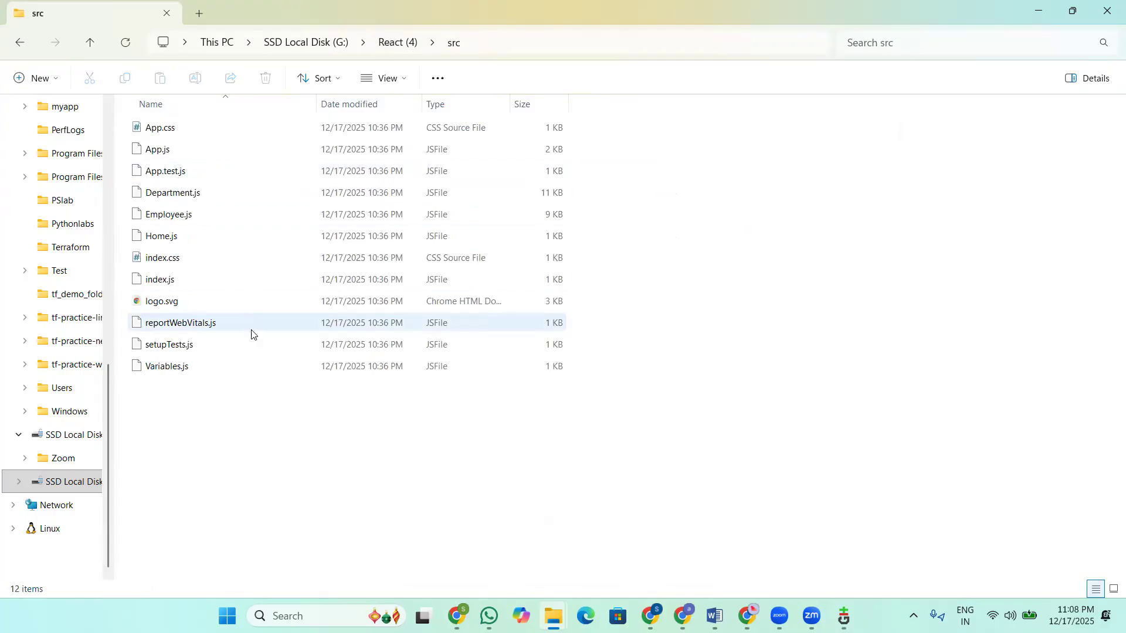
{"action": "left_click", "coordinate": [381, 44]}
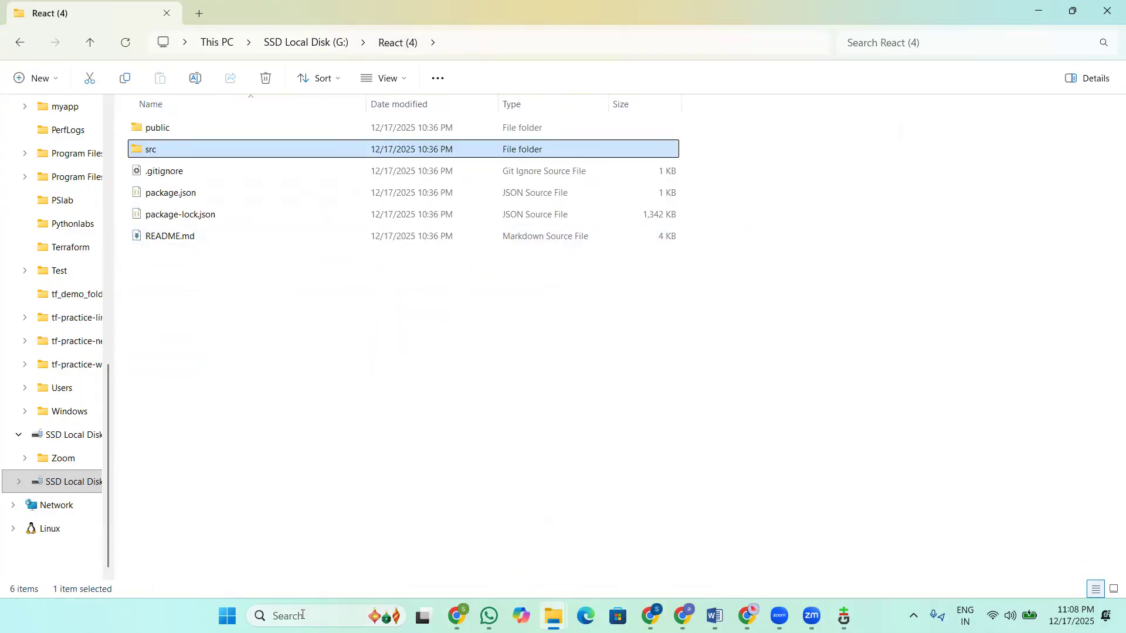
Step: Launch Git Gui and bring up its form for cloning an existing repository
{"action": "left_click", "coordinate": [351, 615]}
{"action": "type", "text": "git"}
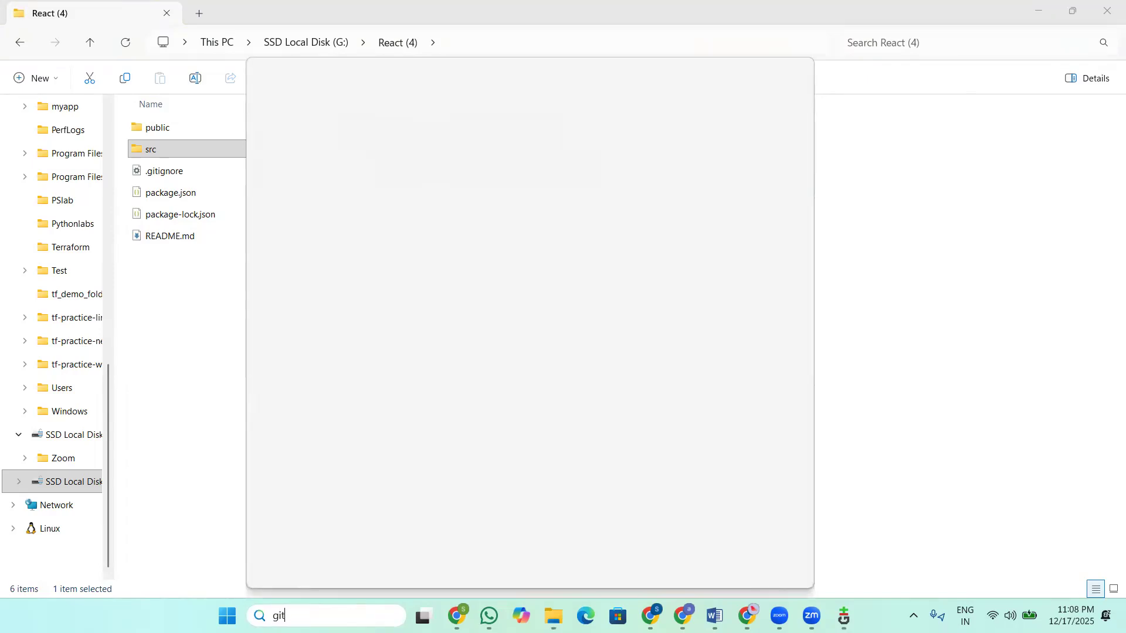
{"action": "left_click", "coordinate": [339, 155]}
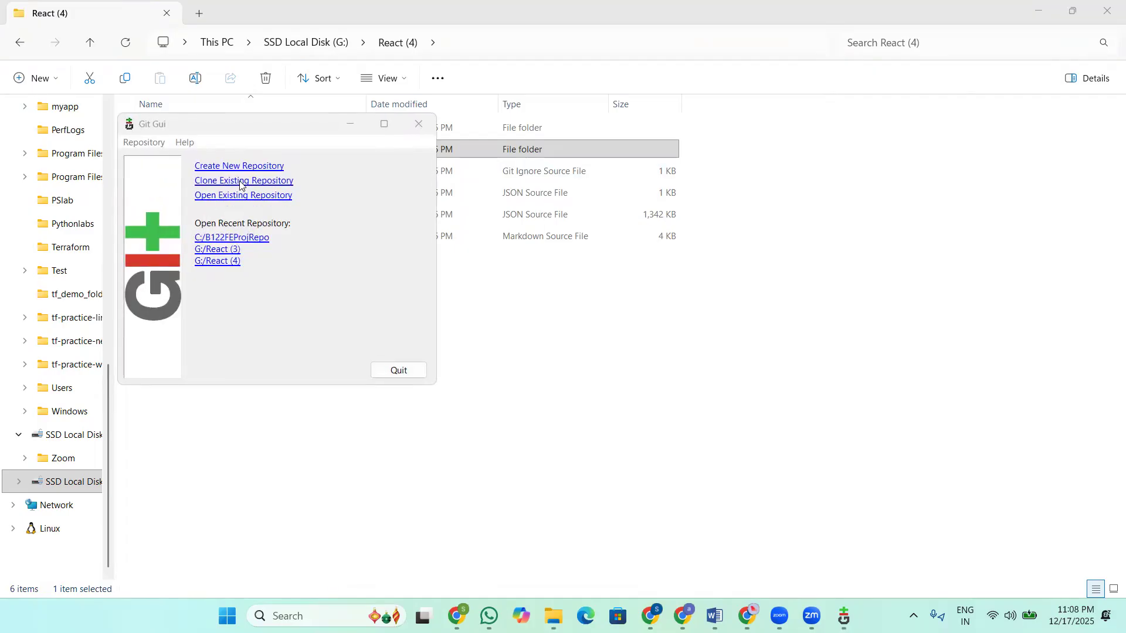
{"action": "left_click", "coordinate": [240, 182]}
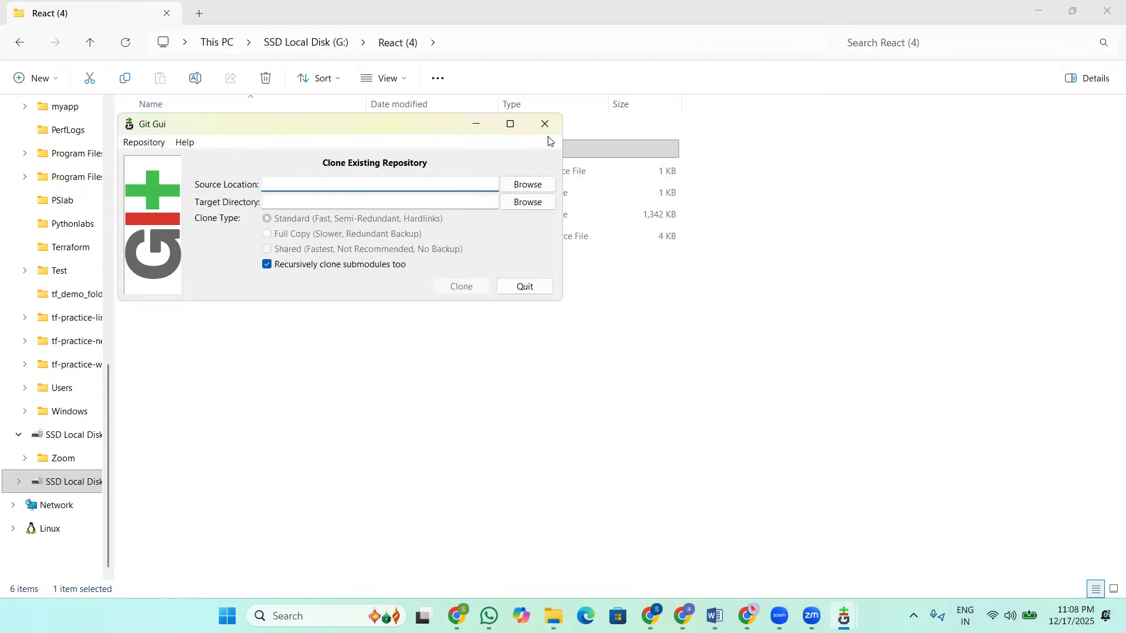
Step: Switch to Azure DevOps in Chrome and display the HTTPS clone URL from the ReactDemo repository's root files page
{"action": "left_click", "coordinate": [457, 616]}
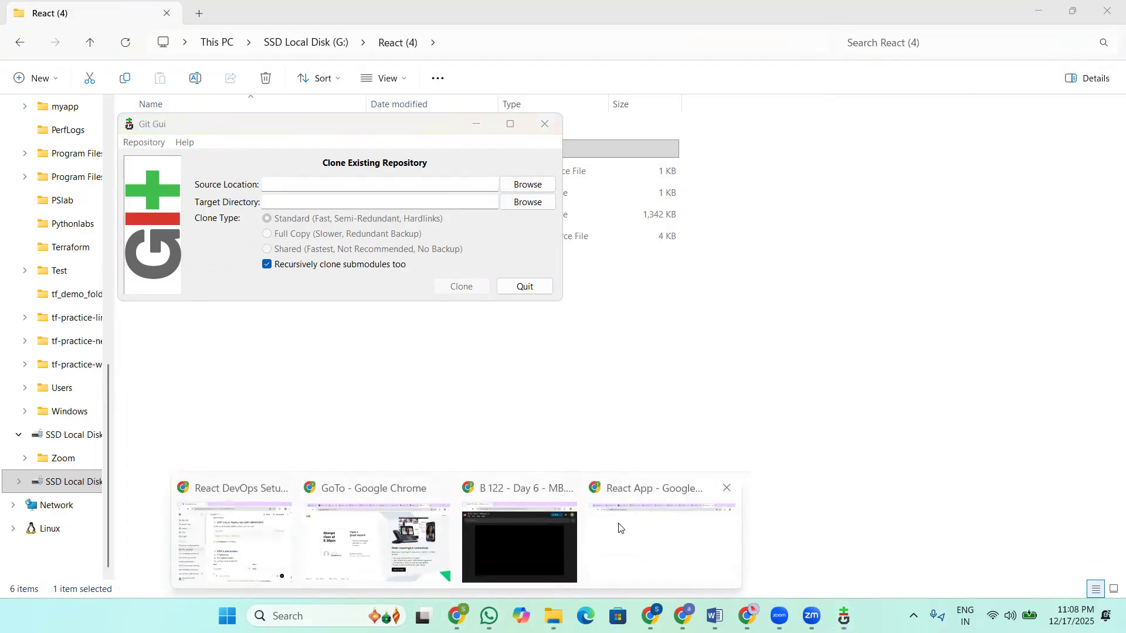
{"action": "left_click", "coordinate": [651, 515]}
{"action": "left_click", "coordinate": [636, 17]}
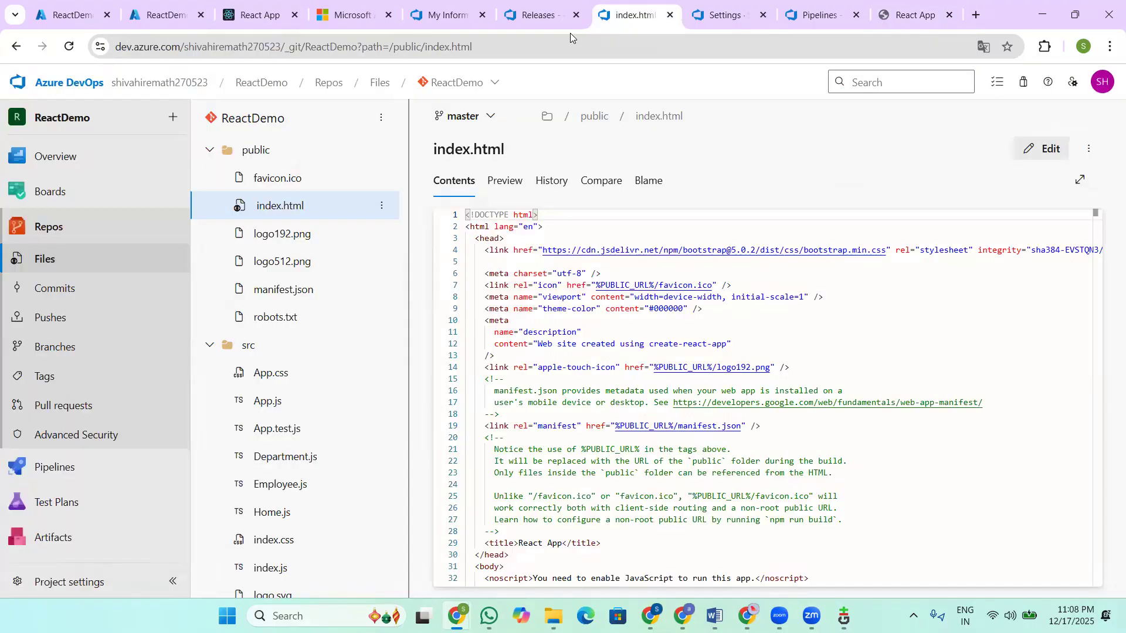
{"action": "left_click", "coordinate": [45, 259]}
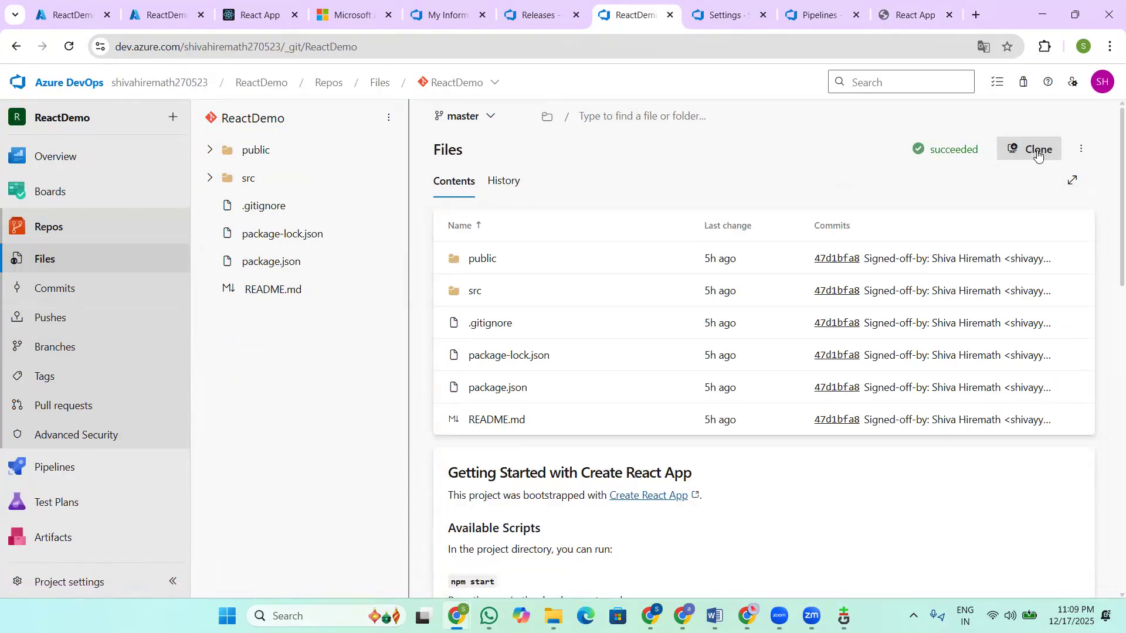
{"action": "left_click", "coordinate": [1037, 153]}
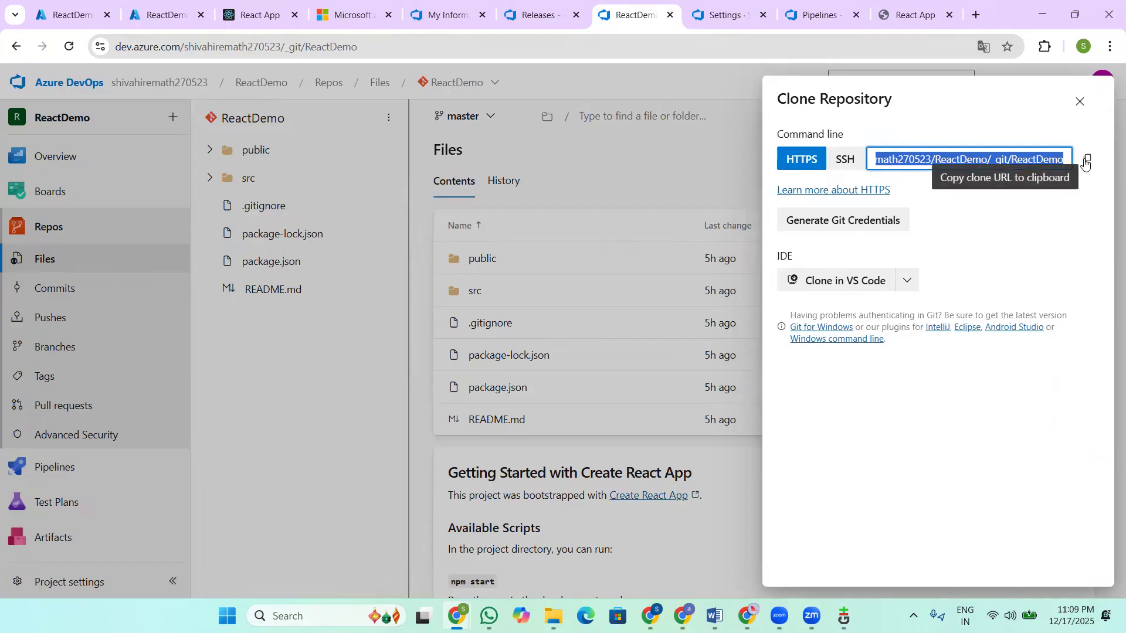
Step: Check the Git Gui clone form against the repository's clone URL and close the Clone Repository details
{"action": "left_click", "coordinate": [843, 615]}
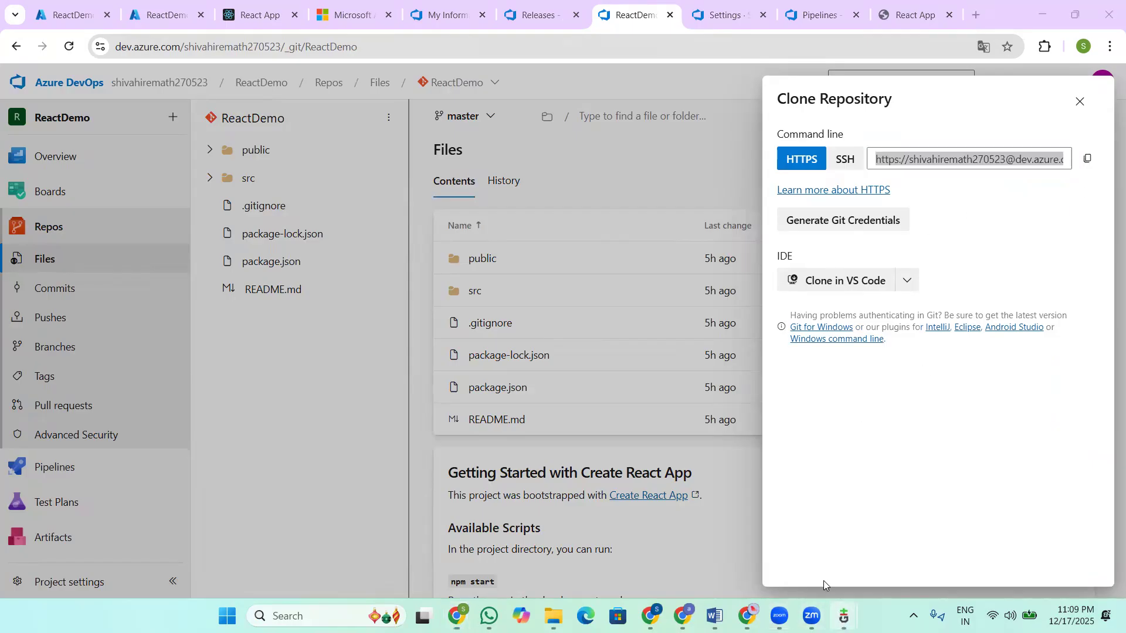
{"action": "left_click", "coordinate": [924, 539]}
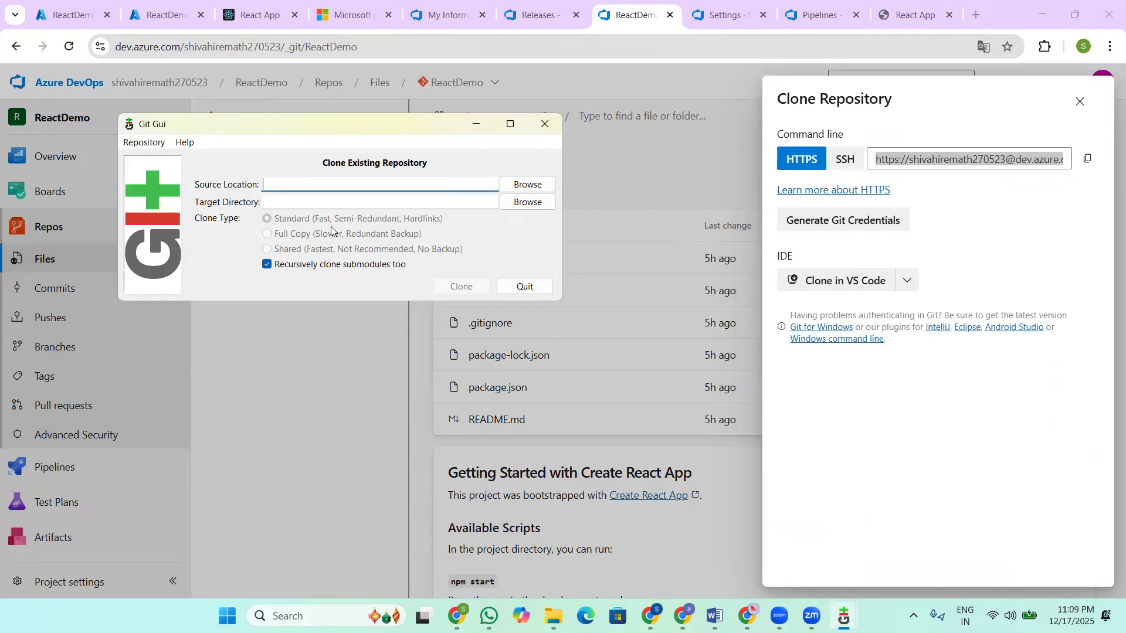
{"action": "left_click", "coordinate": [997, 159]}
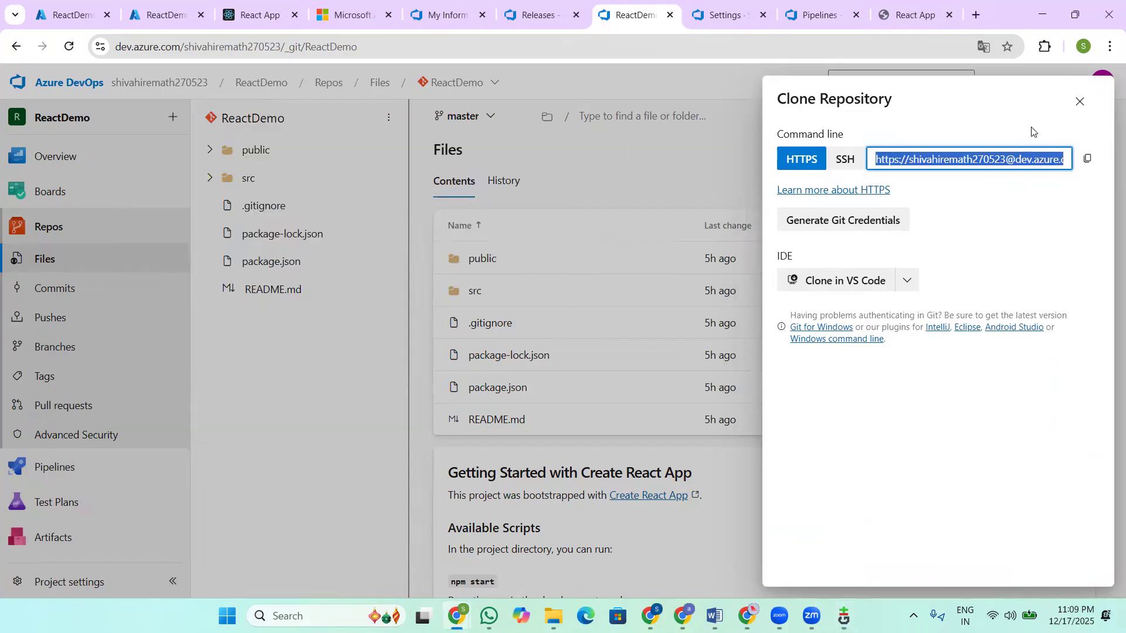
{"action": "left_click", "coordinate": [1079, 101]}
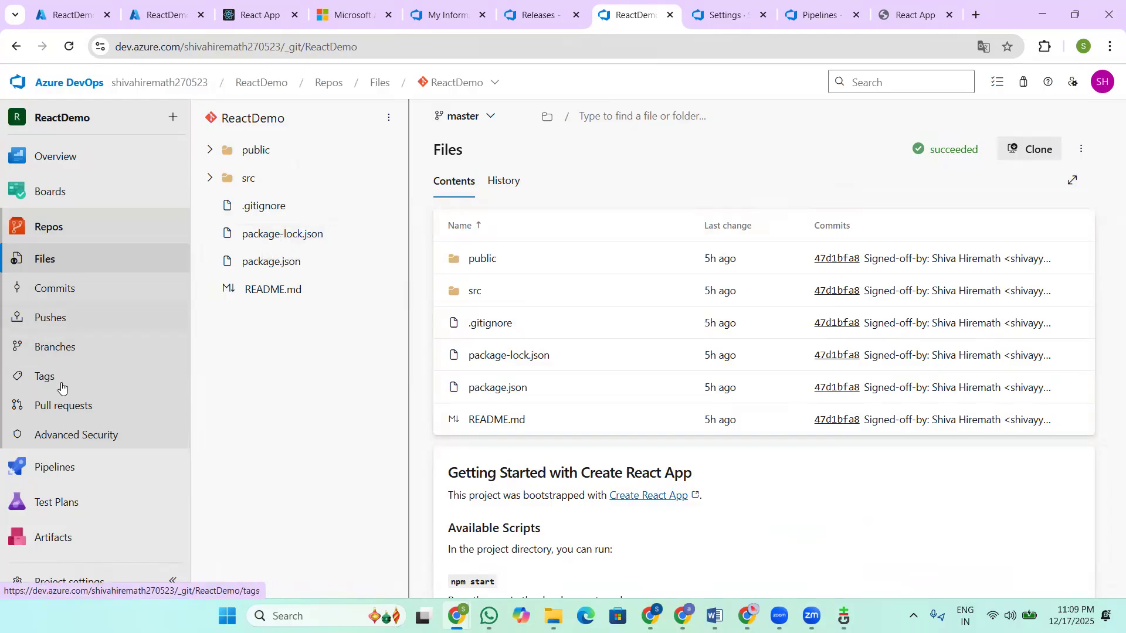
Step: Create a new classic-editor pipeline from the Azure Repos Git repository ReactDemo, branch master, starting with an empty job
{"action": "left_click", "coordinate": [60, 467]}
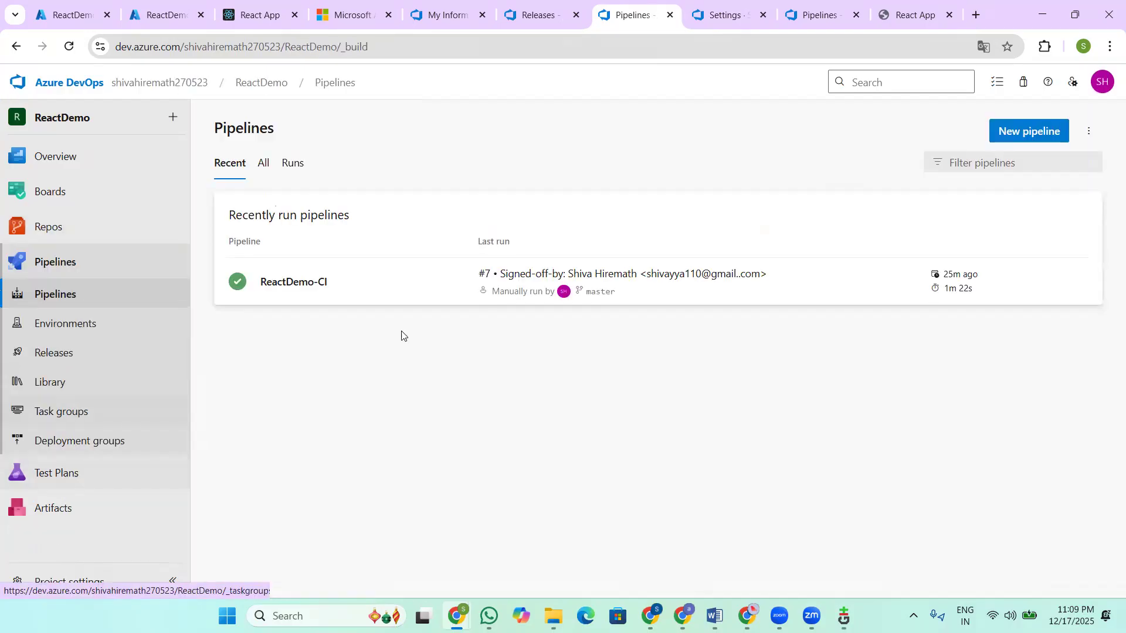
{"action": "left_click", "coordinate": [1009, 140]}
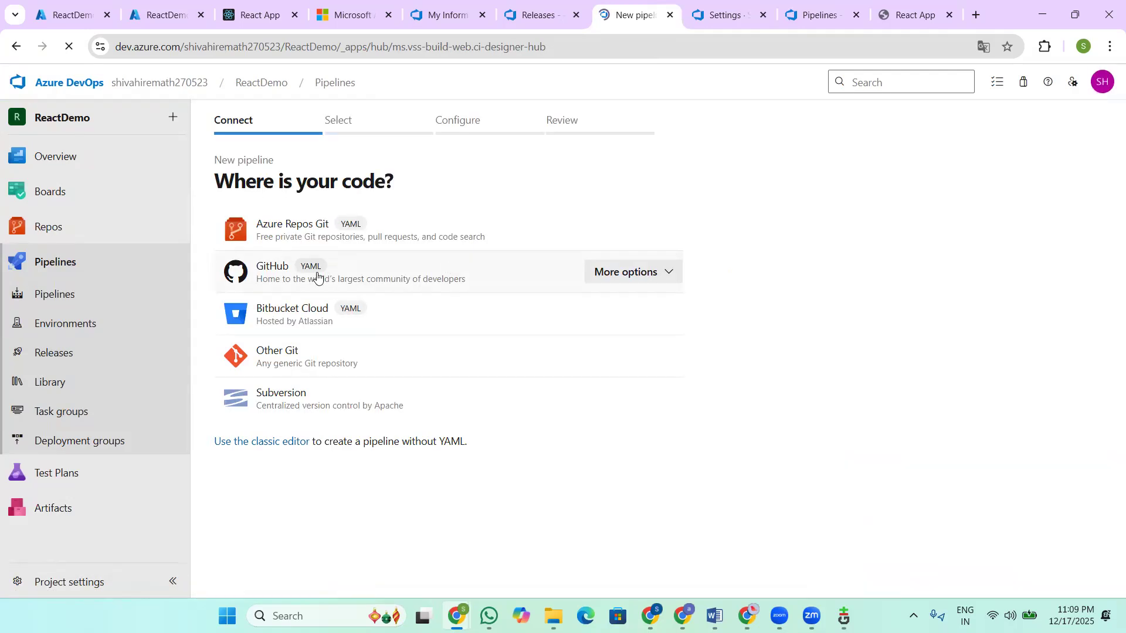
{"action": "left_click", "coordinate": [252, 446]}
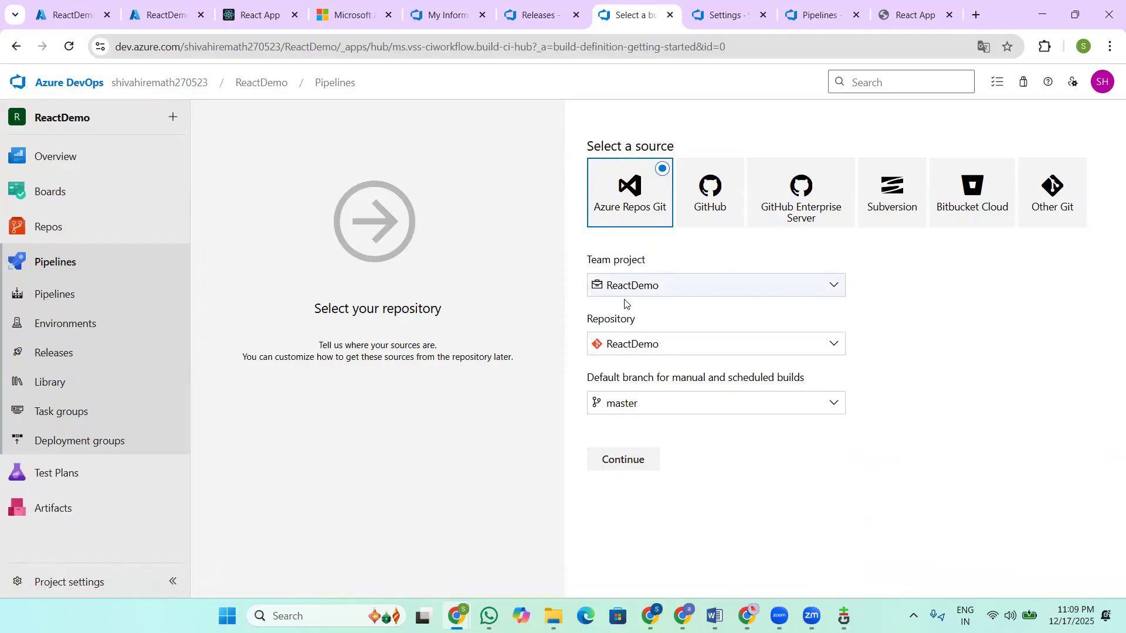
{"action": "left_click", "coordinate": [627, 463]}
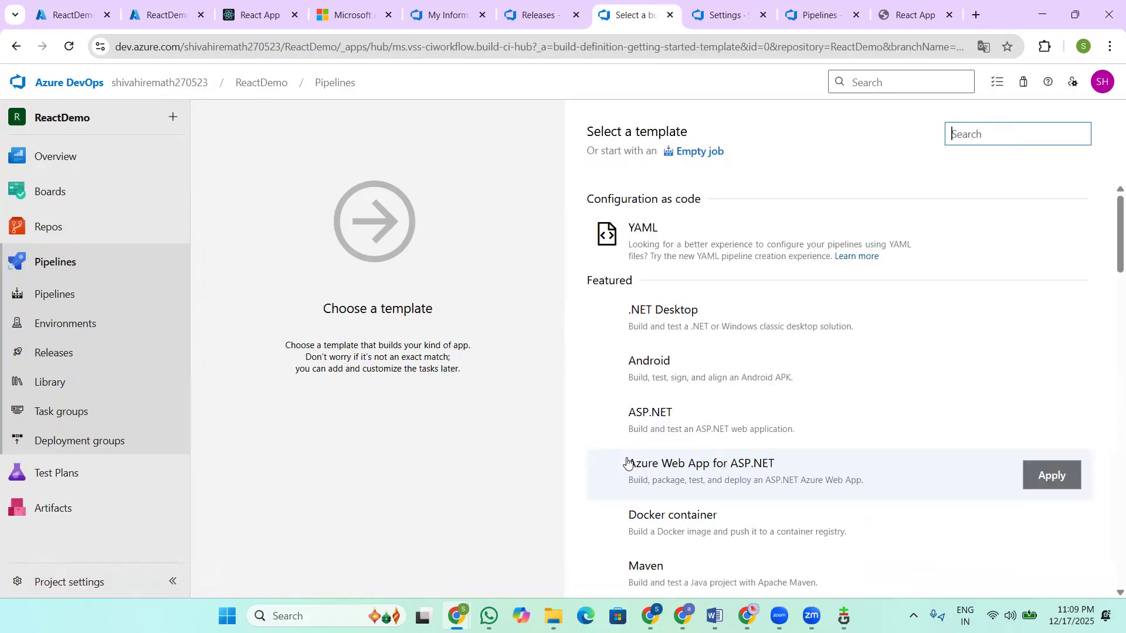
{"action": "left_click", "coordinate": [696, 153]}
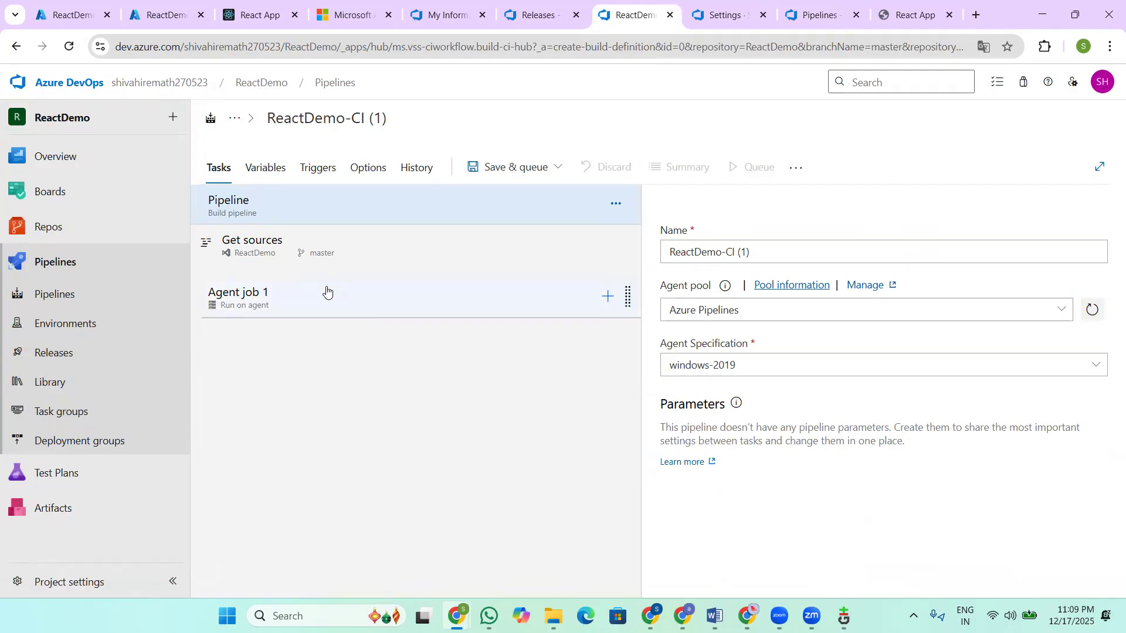
Step: Set Agent job 1 to the Azure Pipelines agent pool with the windows-latest agent specification
{"action": "left_click", "coordinate": [316, 313]}
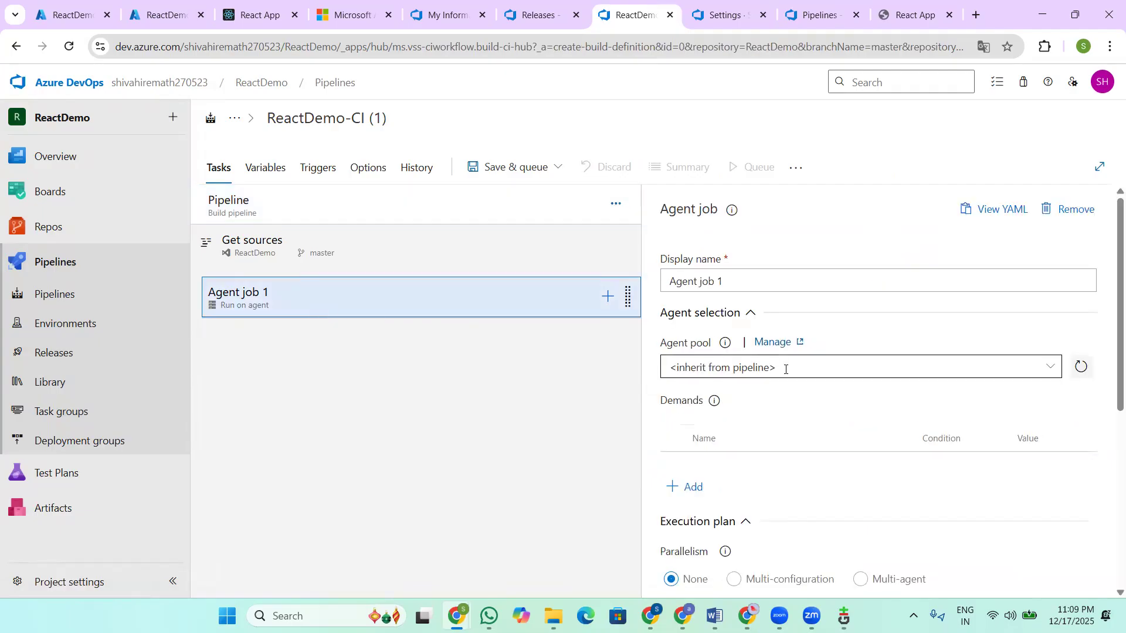
{"action": "left_click", "coordinate": [1039, 366]}
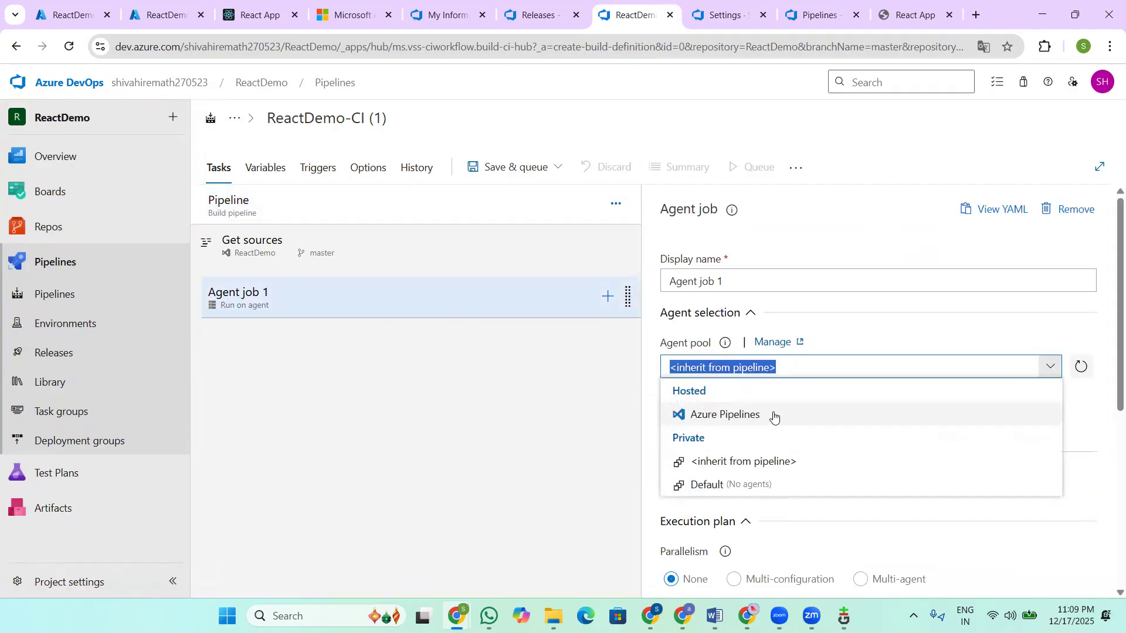
{"action": "left_click", "coordinate": [774, 415]}
{"action": "left_click", "coordinate": [1078, 422]}
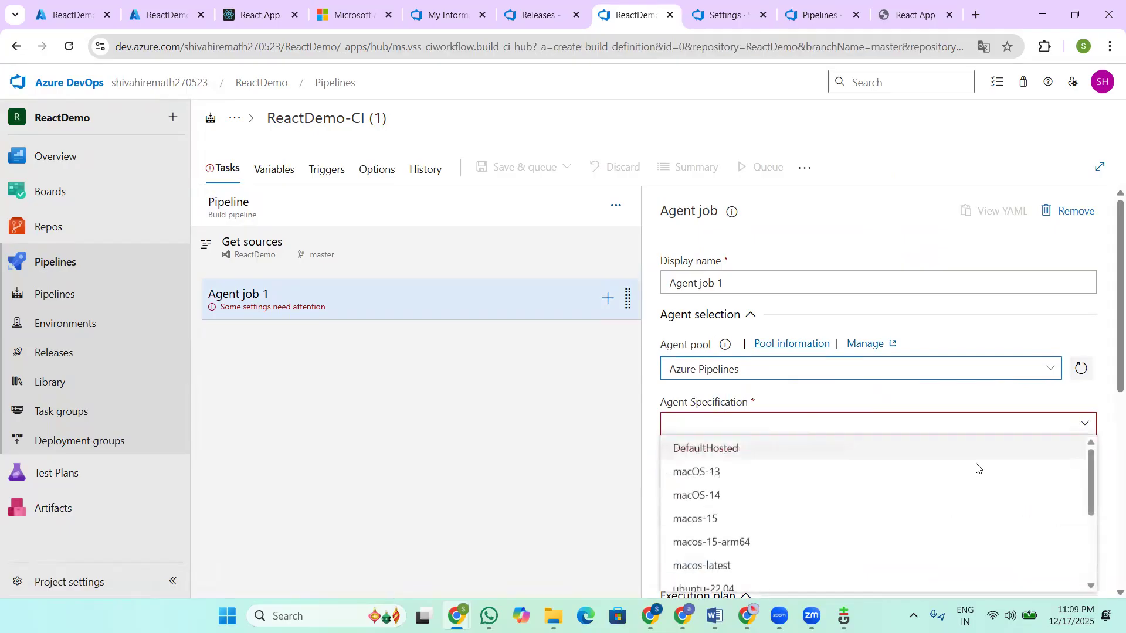
{"action": "scroll", "coordinate": [757, 577], "scroll_direction": "down", "scroll_amount": 5}
{"action": "left_click", "coordinate": [712, 582]}
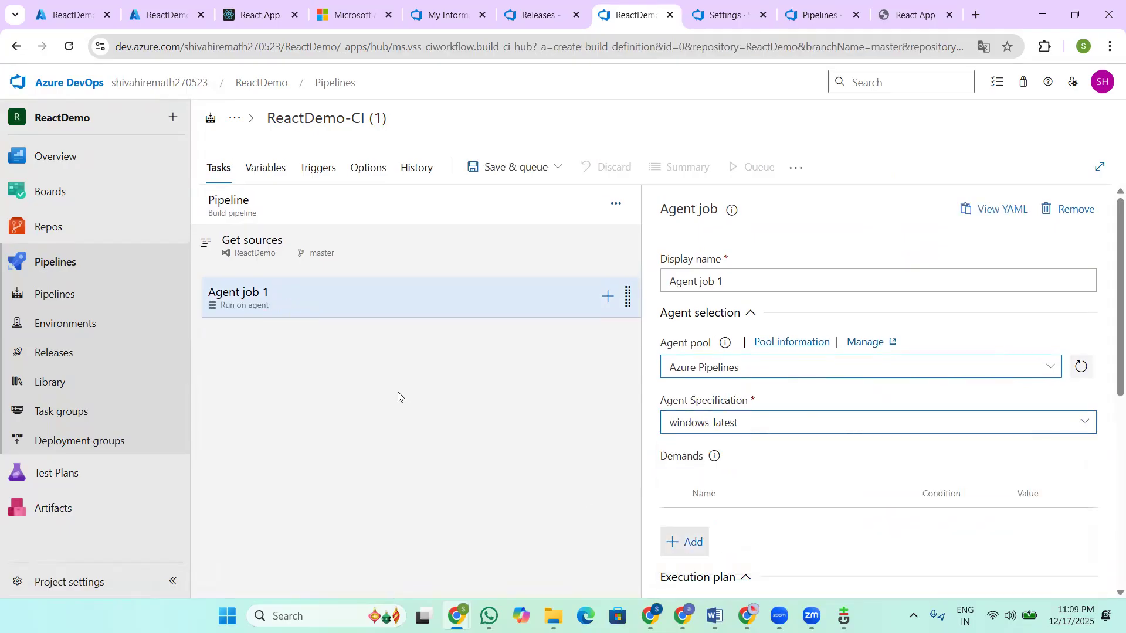
Step: Add two npm tasks to Agent job 1 and open the first npm install task's settings
{"action": "left_click", "coordinate": [608, 297]}
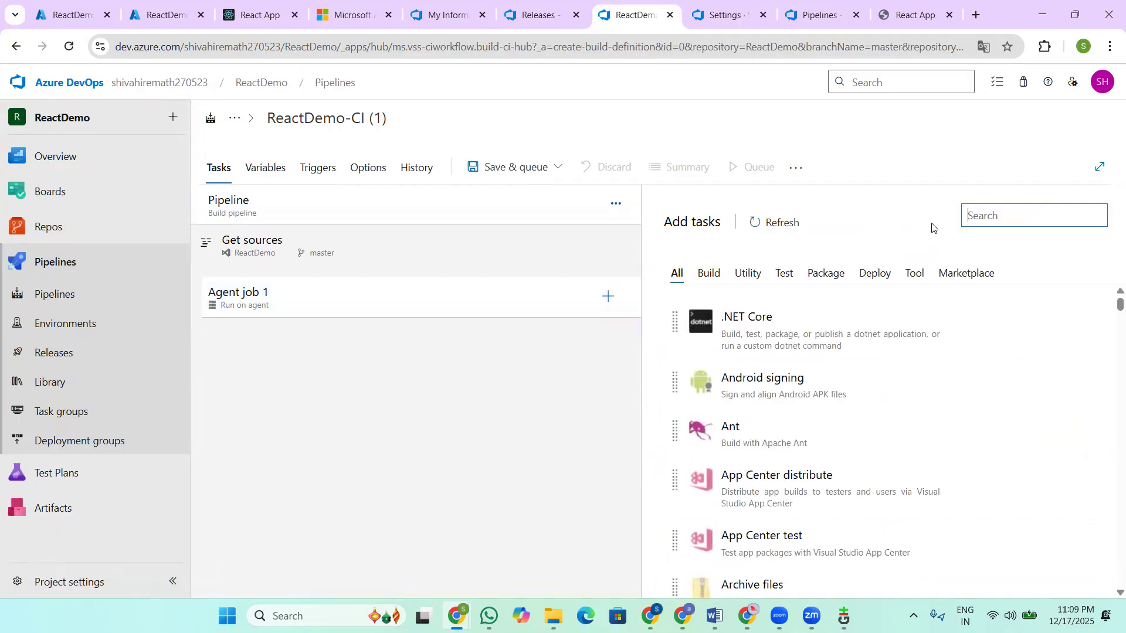
{"action": "type", "text": "npm"}
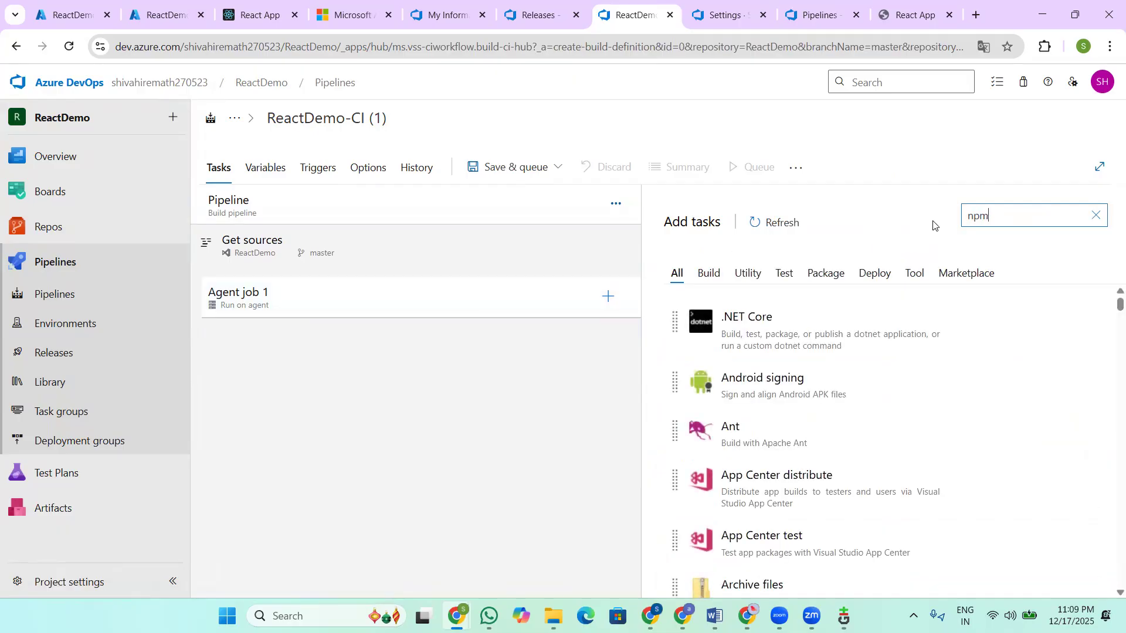
{"action": "mouse_move", "coordinate": [872, 304]}
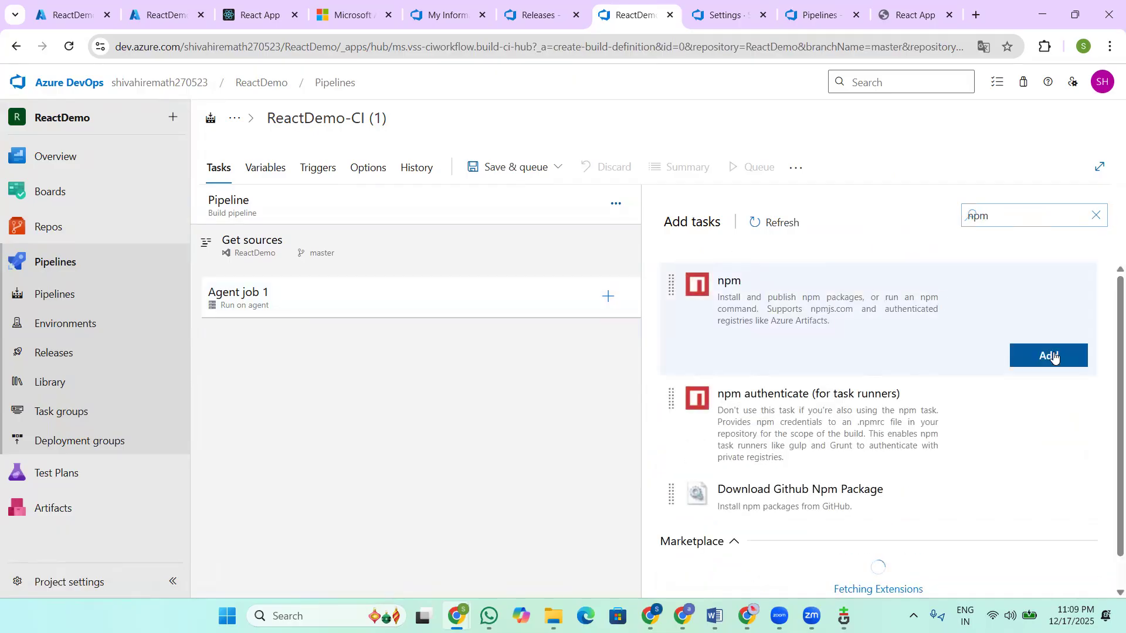
{"action": "left_click", "coordinate": [1049, 356]}
{"action": "left_click", "coordinate": [1050, 356]}
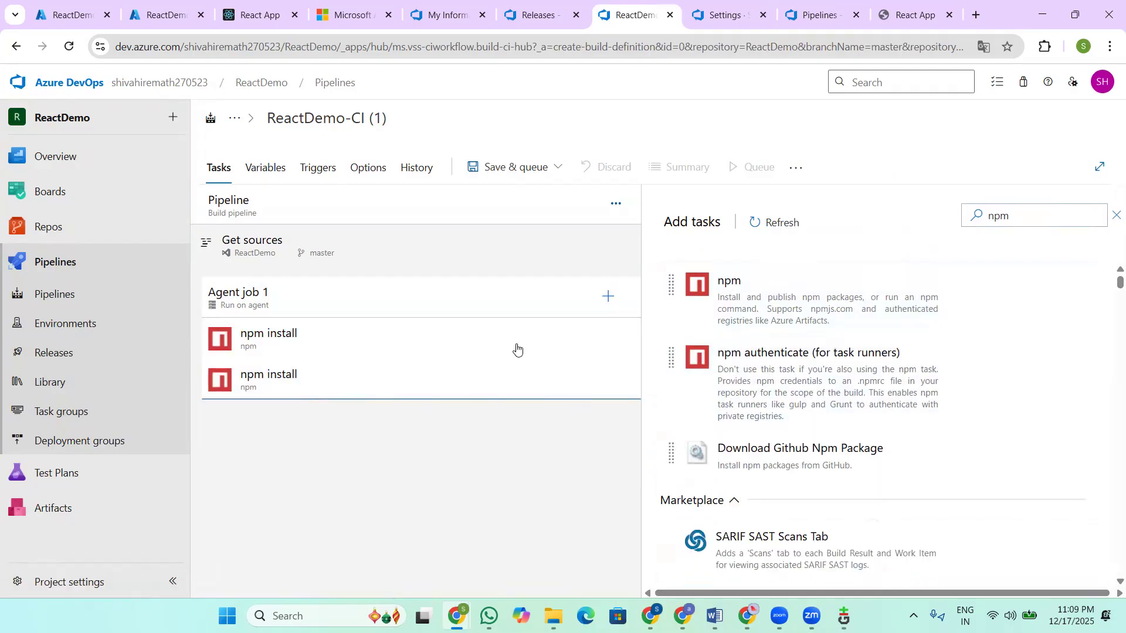
{"action": "left_click", "coordinate": [367, 349]}
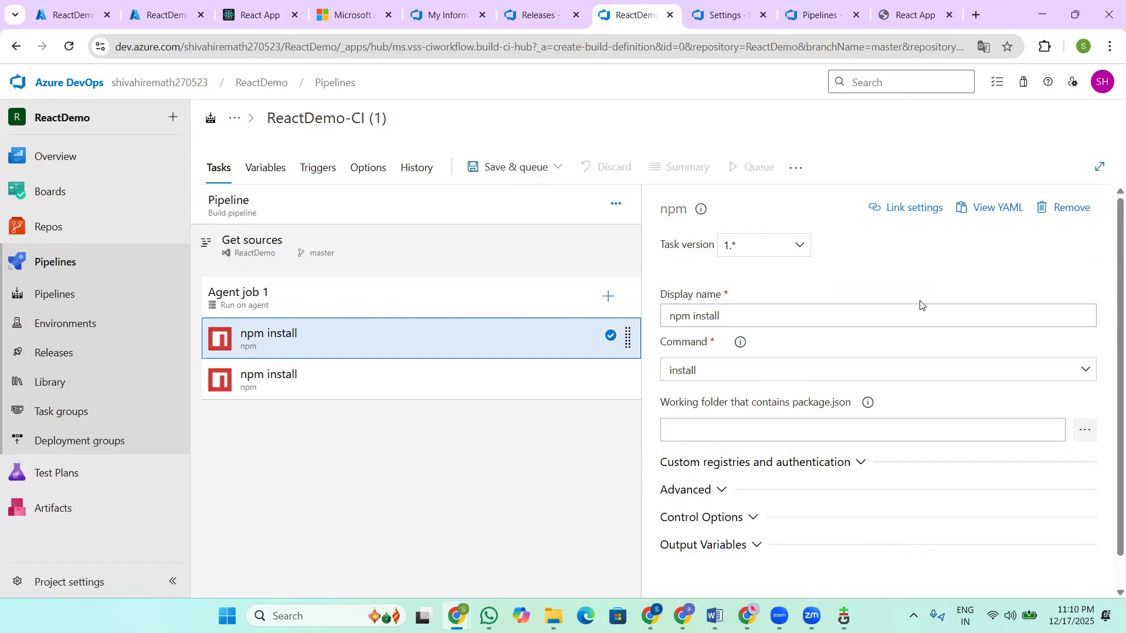
Step: Add a Publish build artifacts task to Agent job 1 and open its settings
{"action": "left_click", "coordinate": [608, 296]}
{"action": "type", "text": "publis"}
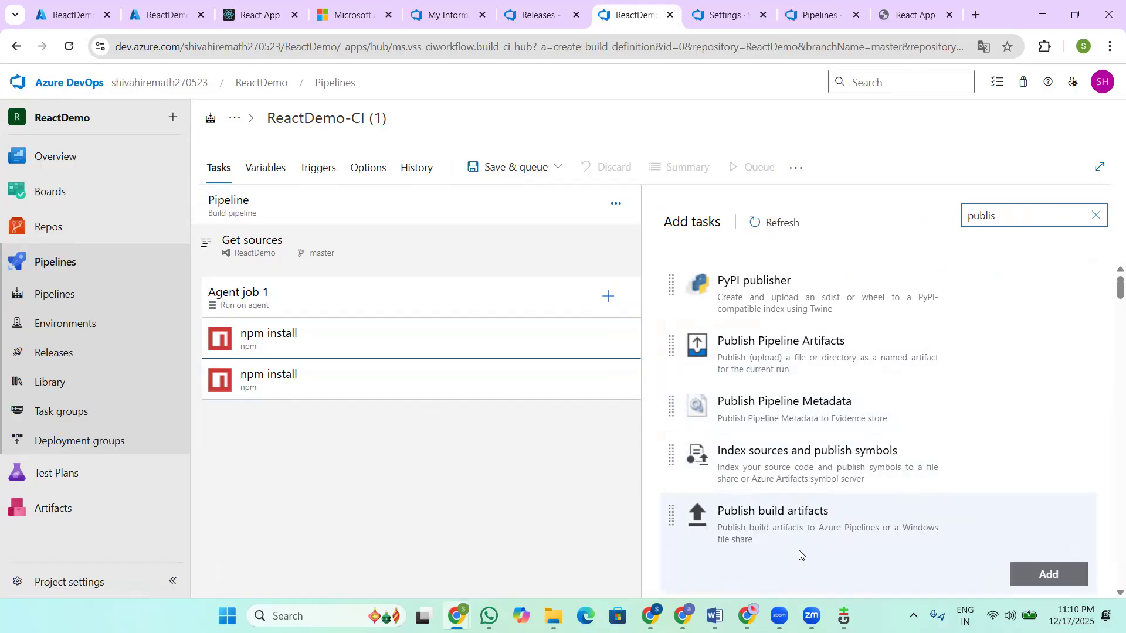
{"action": "left_click", "coordinate": [1048, 574]}
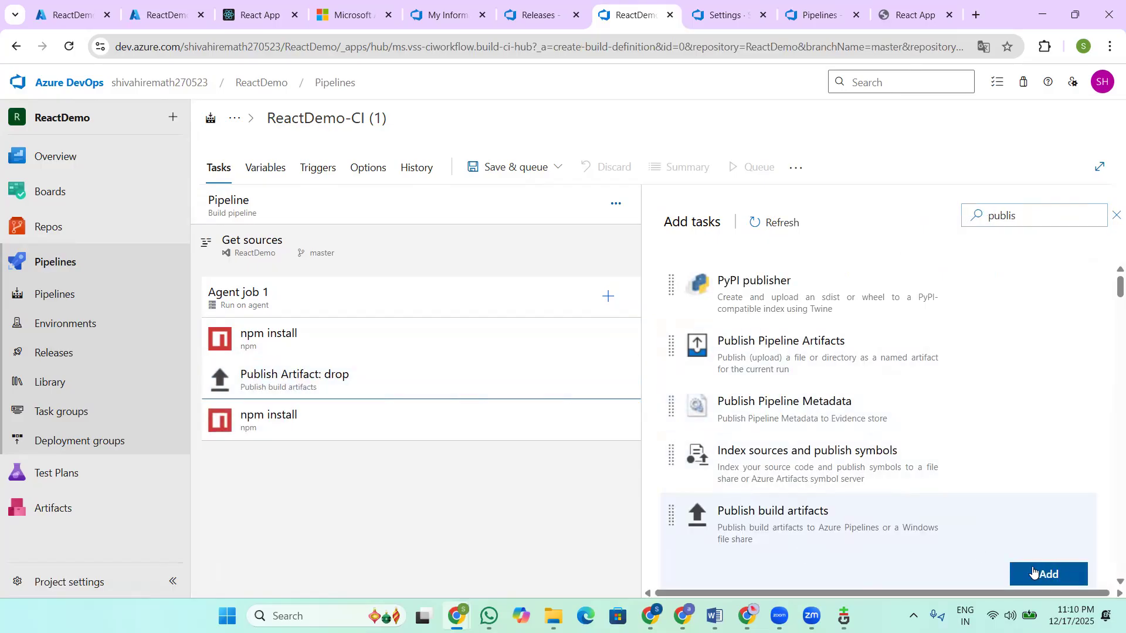
{"action": "left_click", "coordinate": [254, 377]}
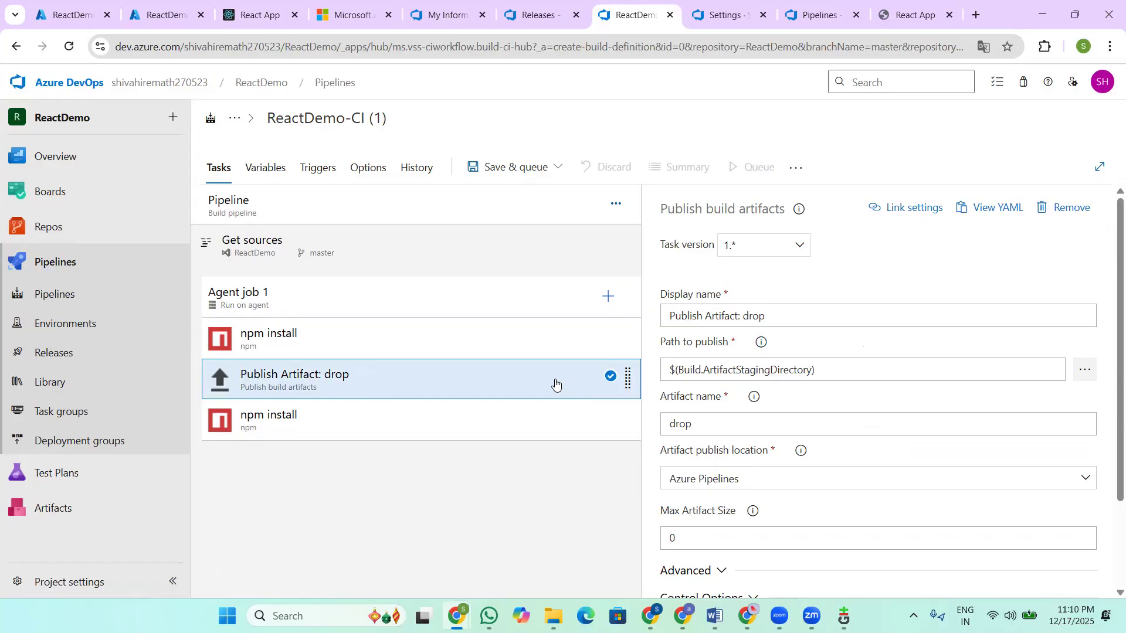
Step: Reorder the Agent job 1 tasks so both npm install tasks run before Publish Artifact: drop
{"action": "left_click", "coordinate": [274, 341]}
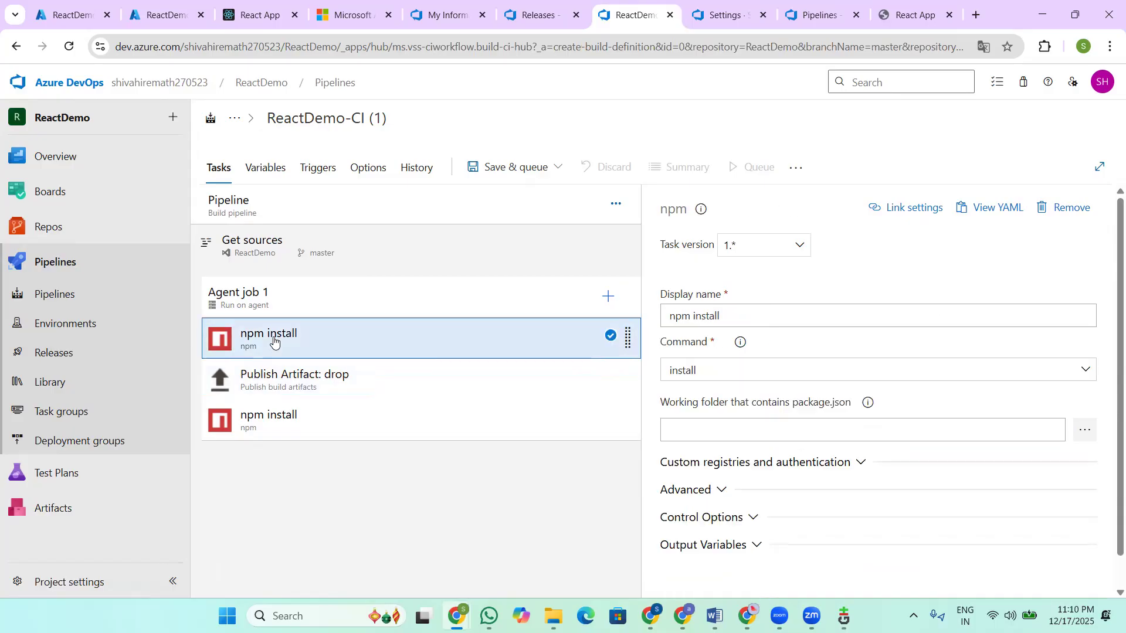
{"action": "left_click", "coordinate": [328, 414]}
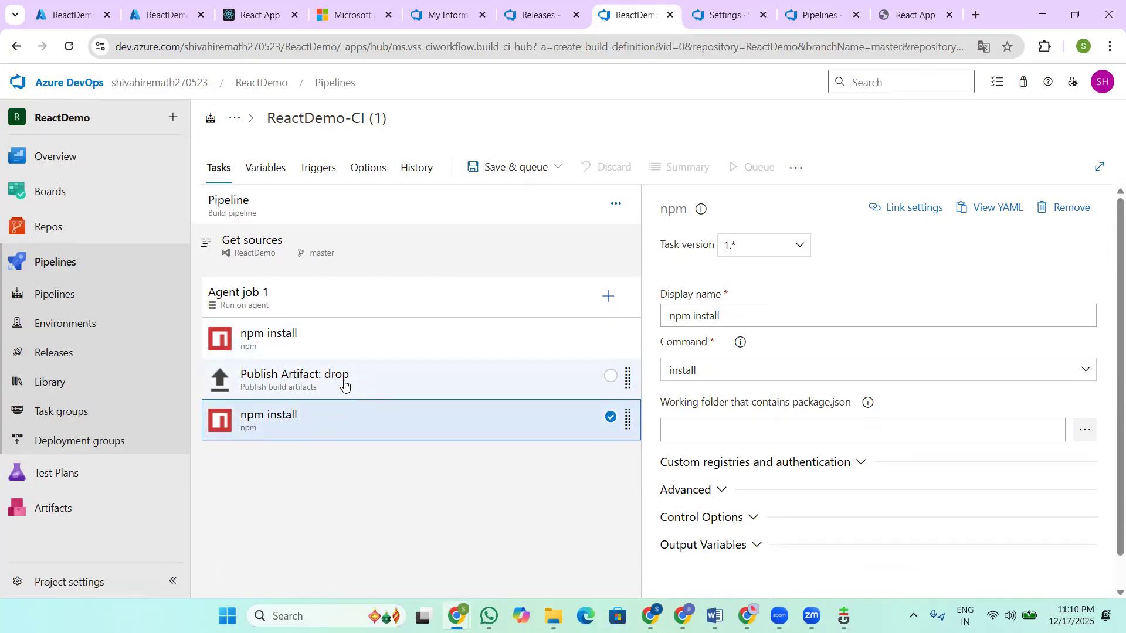
{"action": "left_click", "coordinate": [344, 381]}
{"action": "left_click_drag", "start_coordinate": [338, 389], "coordinate": [483, 456]}
{"action": "left_click", "coordinate": [389, 423]}
{"action": "left_click_drag", "start_coordinate": [390, 423], "coordinate": [331, 393]}
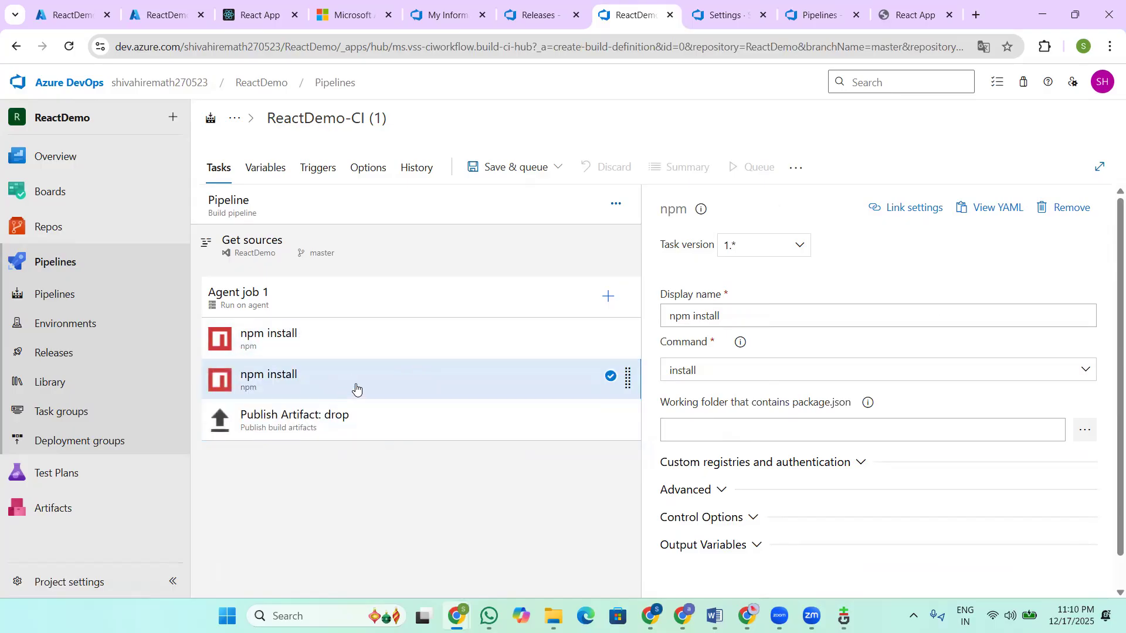
Step: Rename the second npm task to npm build and set its command to custom with the arguments run build
{"action": "left_click_drag", "start_coordinate": [721, 316], "coordinate": [692, 323]}
{"action": "key", "text": "BackSpace"}
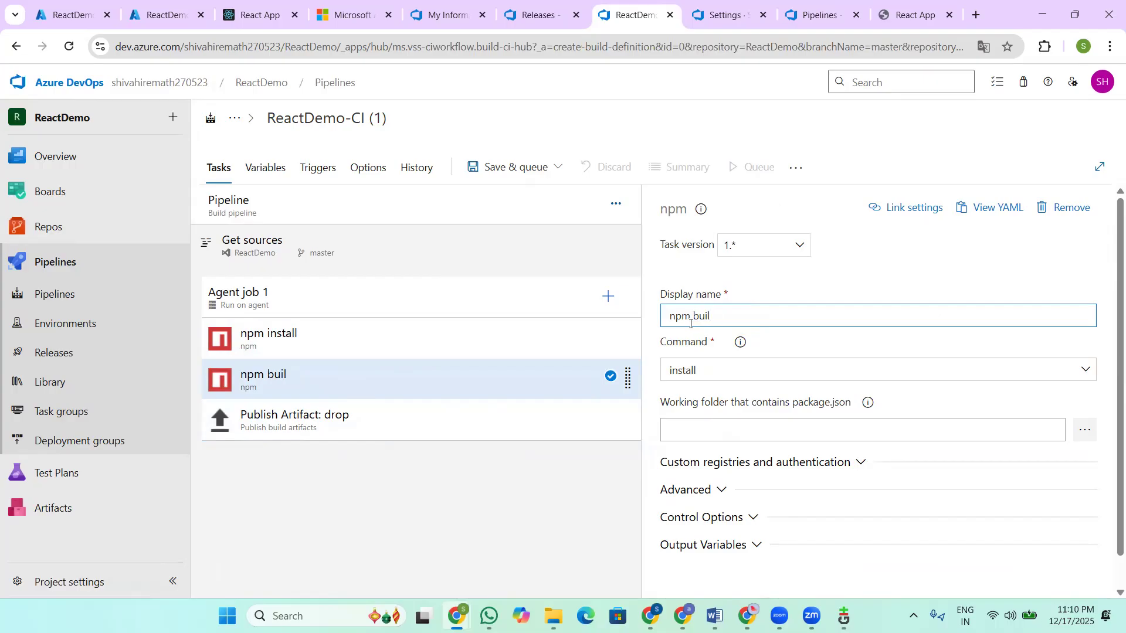
{"action": "type", "text": "build"}
{"action": "left_click", "coordinate": [731, 372]}
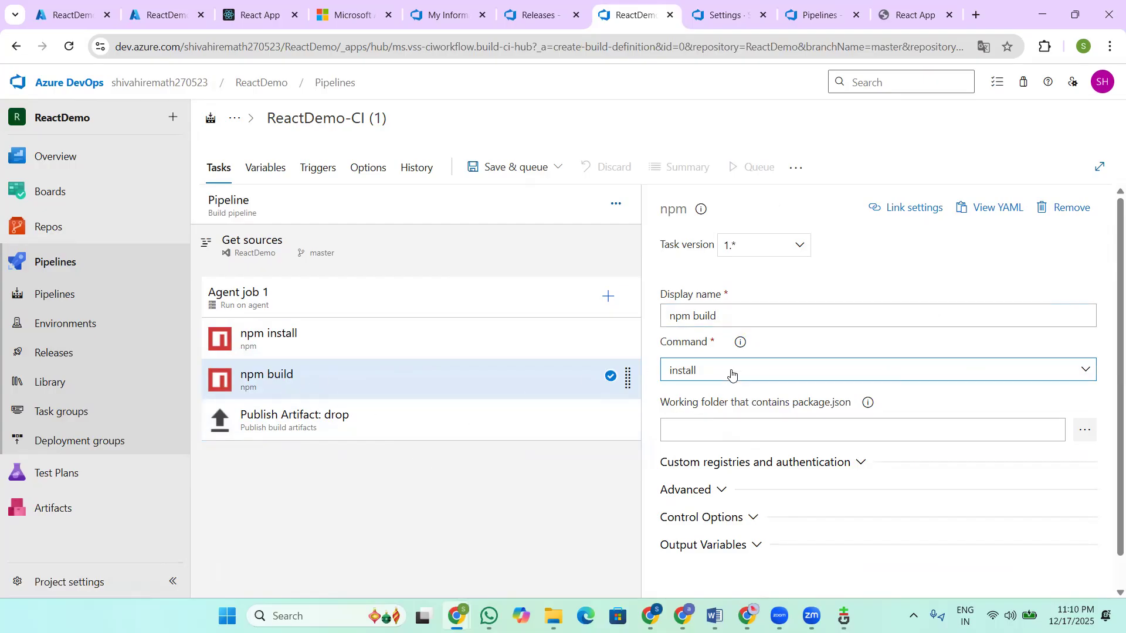
{"action": "left_click", "coordinate": [698, 455]}
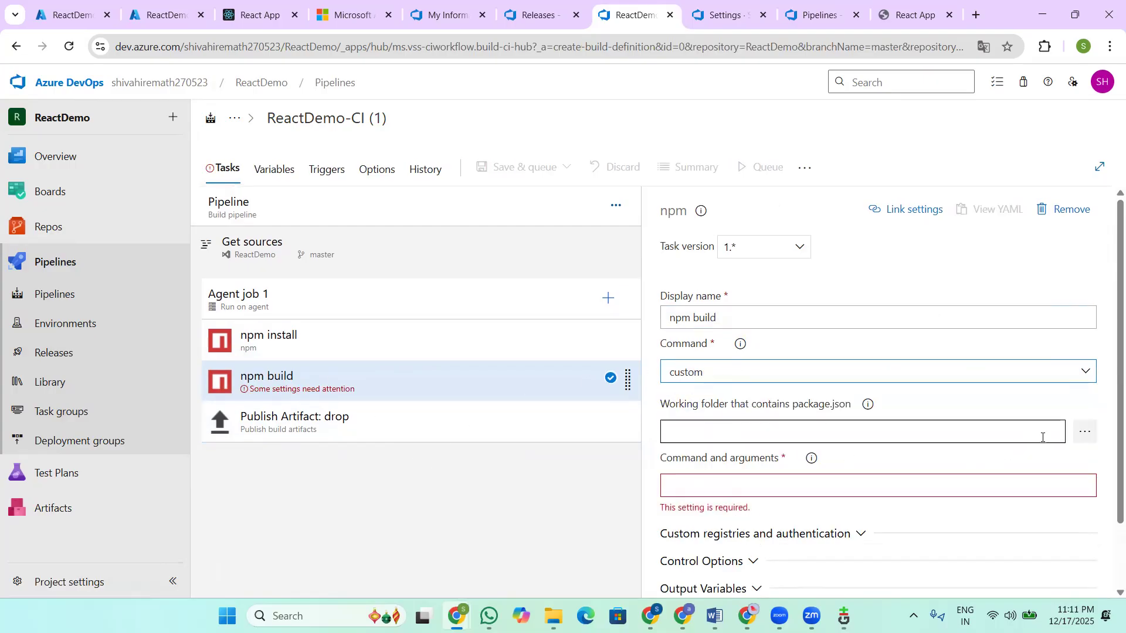
{"action": "left_click", "coordinate": [705, 483]}
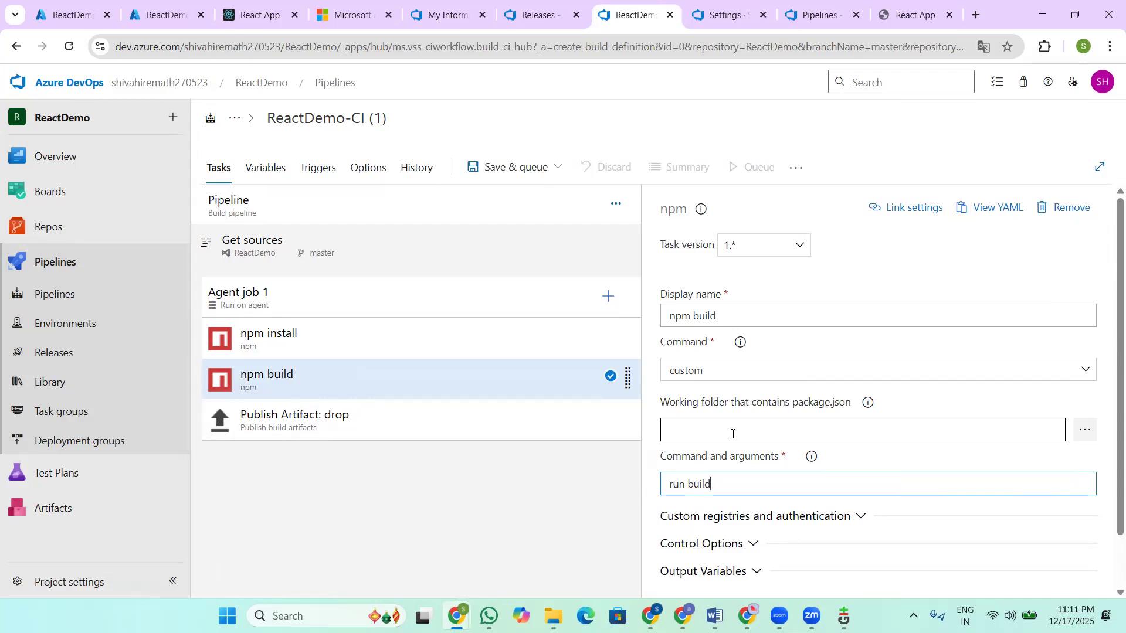
Step: Leave the CI pipeline without saving and create a new release pipeline using the Azure App Service deployment template
{"action": "mouse_move", "coordinate": [811, 616]}
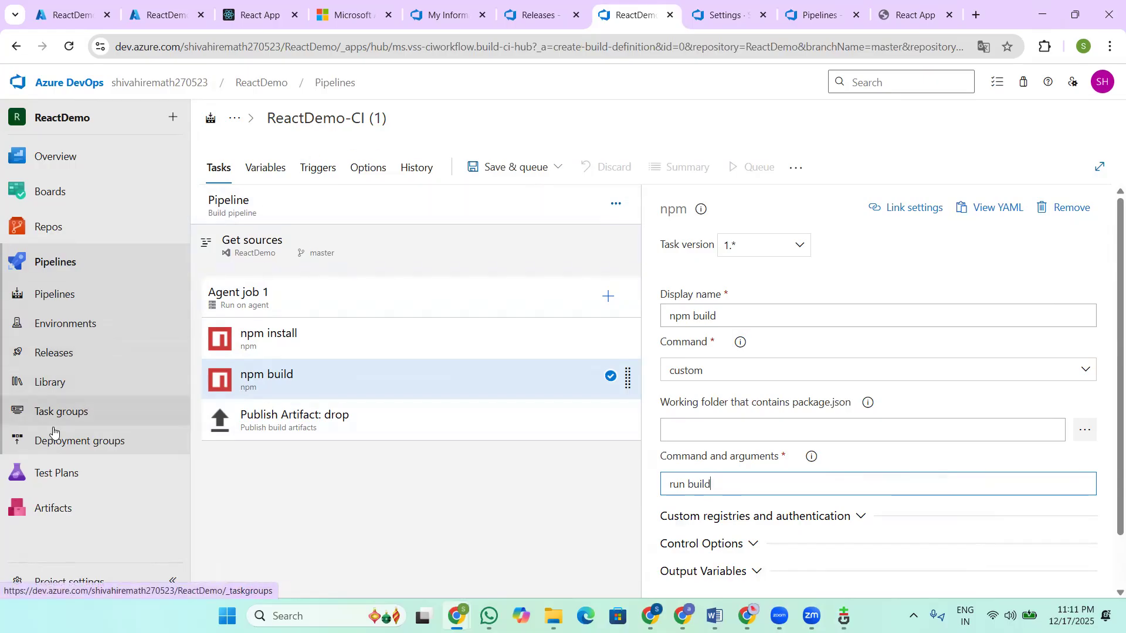
{"action": "left_click", "coordinate": [64, 354]}
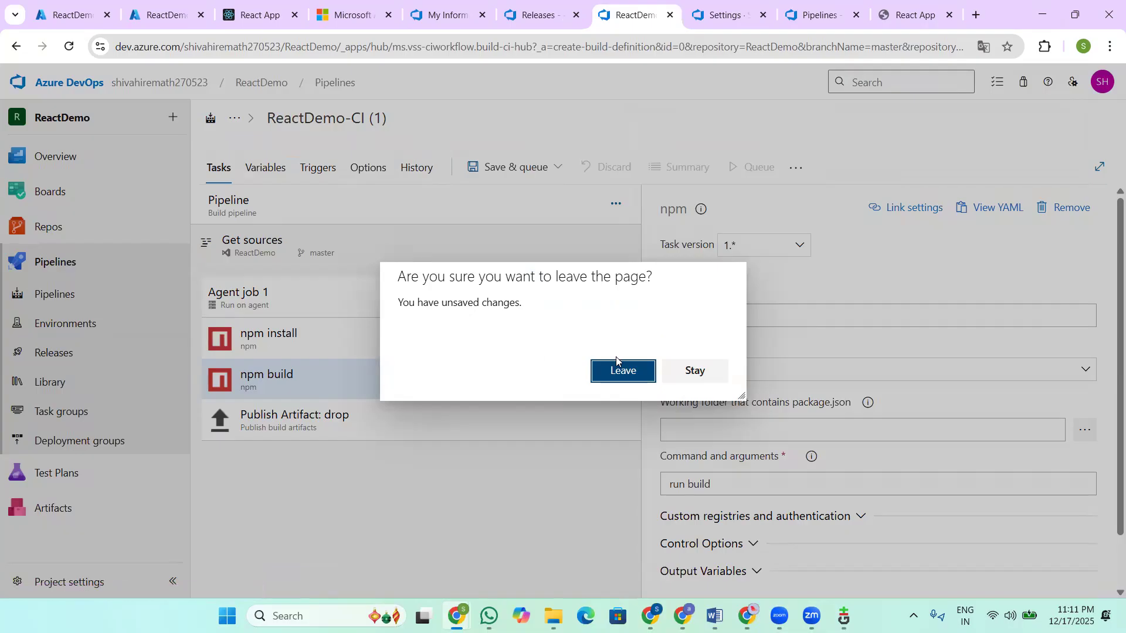
{"action": "left_click", "coordinate": [628, 374]}
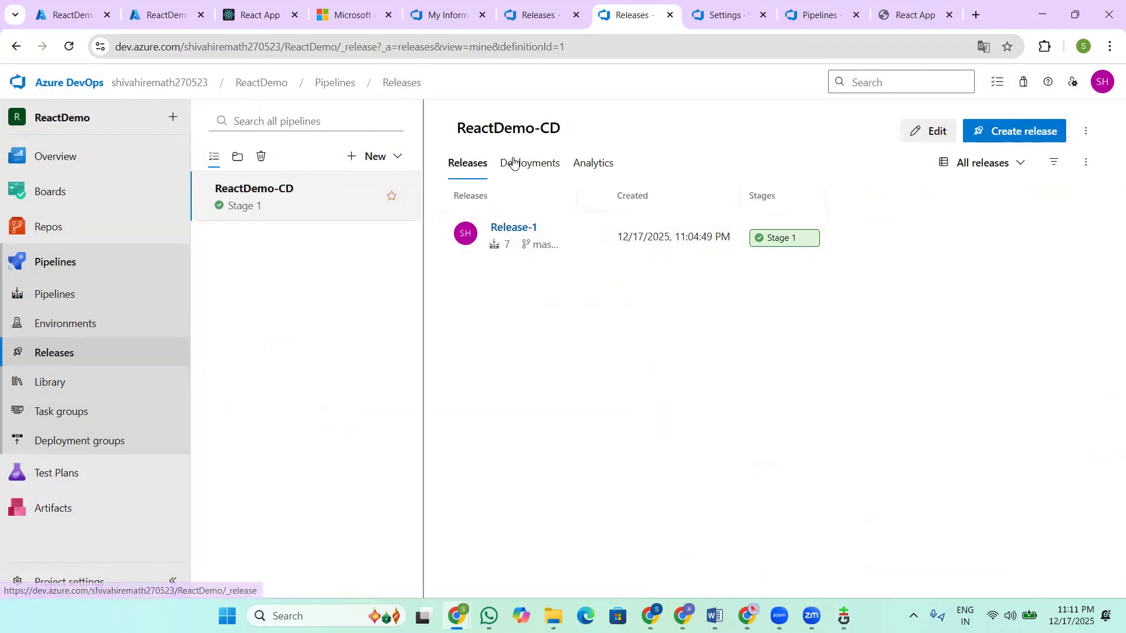
{"action": "left_click", "coordinate": [388, 155]}
{"action": "left_click", "coordinate": [319, 186]}
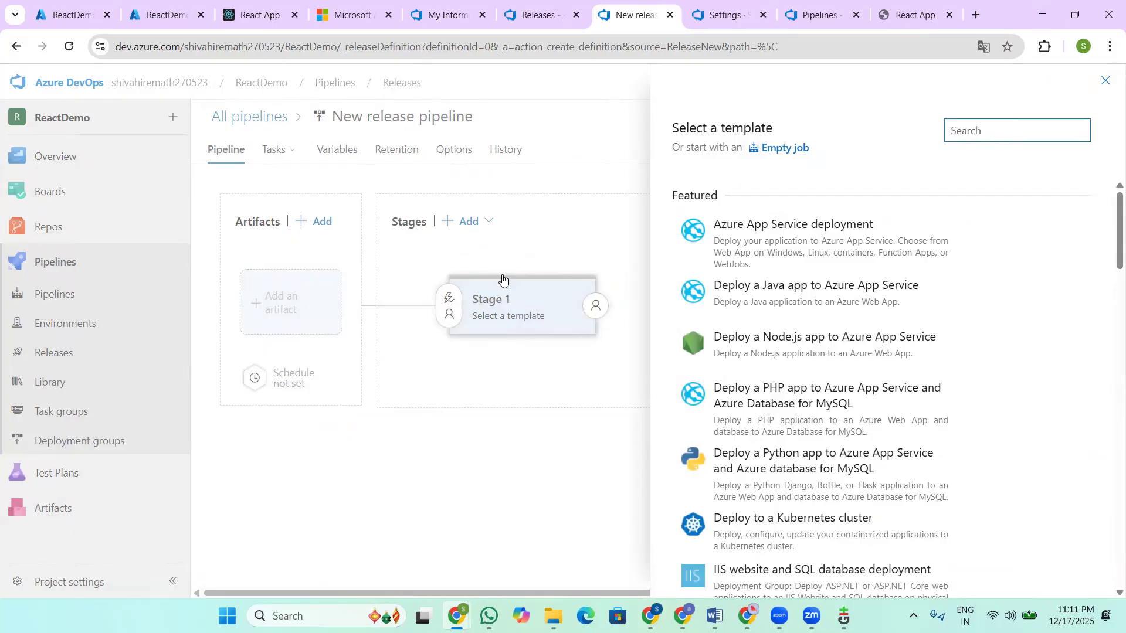
{"action": "mouse_move", "coordinate": [822, 221]}
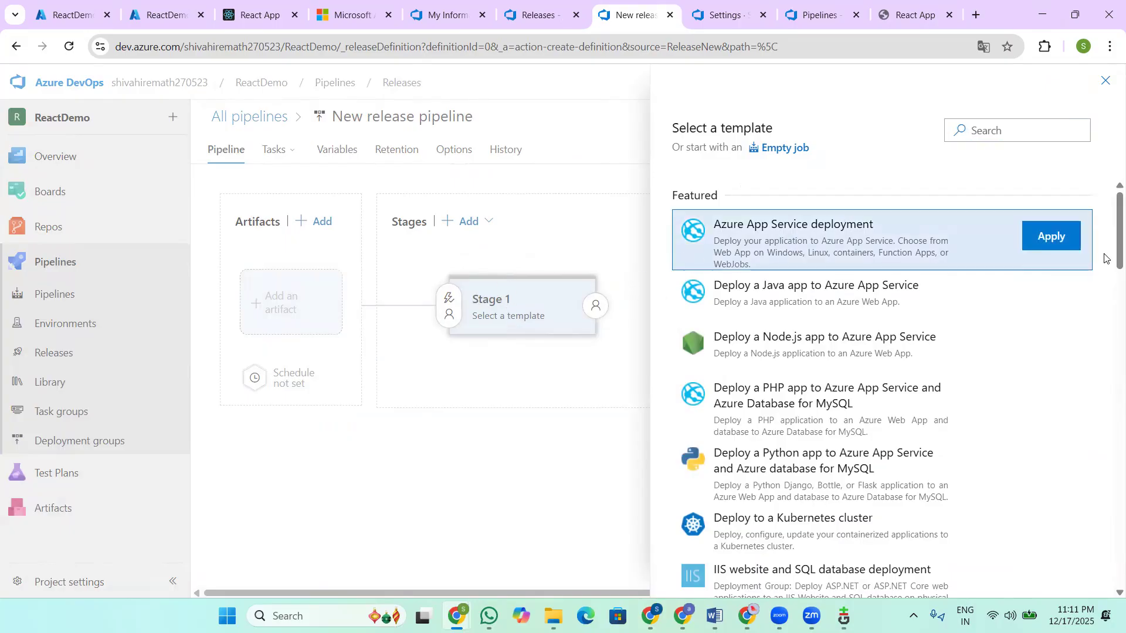
{"action": "left_click", "coordinate": [1044, 240]}
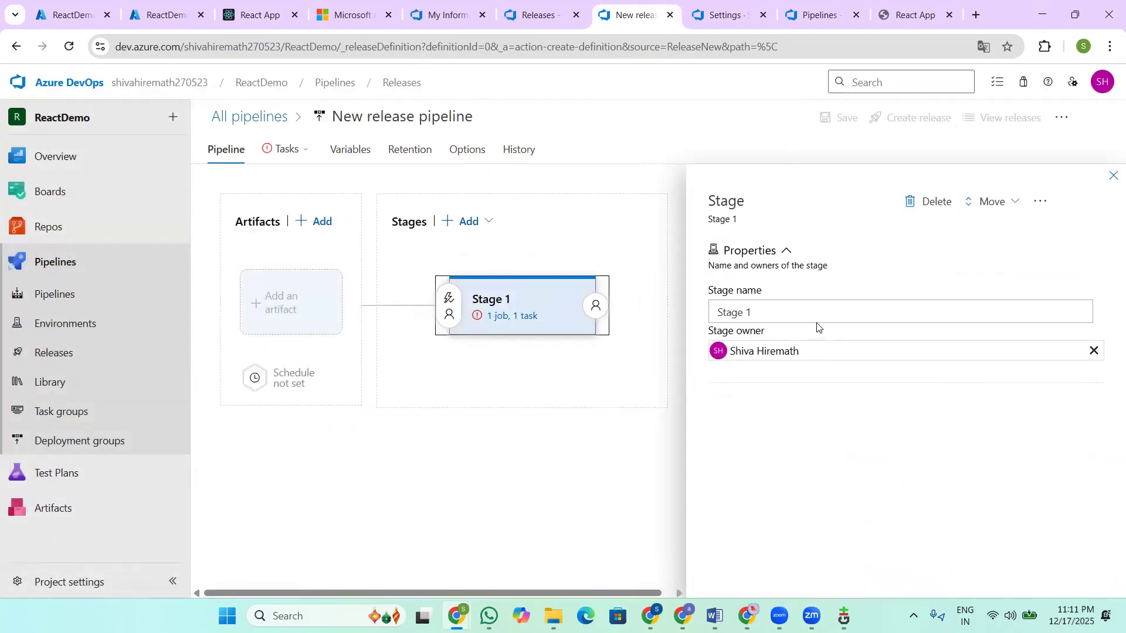
Step: Open Stage 1's Deploy Azure App Service task and review its connection, subscription, App Service and package settings
{"action": "left_click", "coordinate": [508, 318]}
{"action": "left_click", "coordinate": [378, 278]}
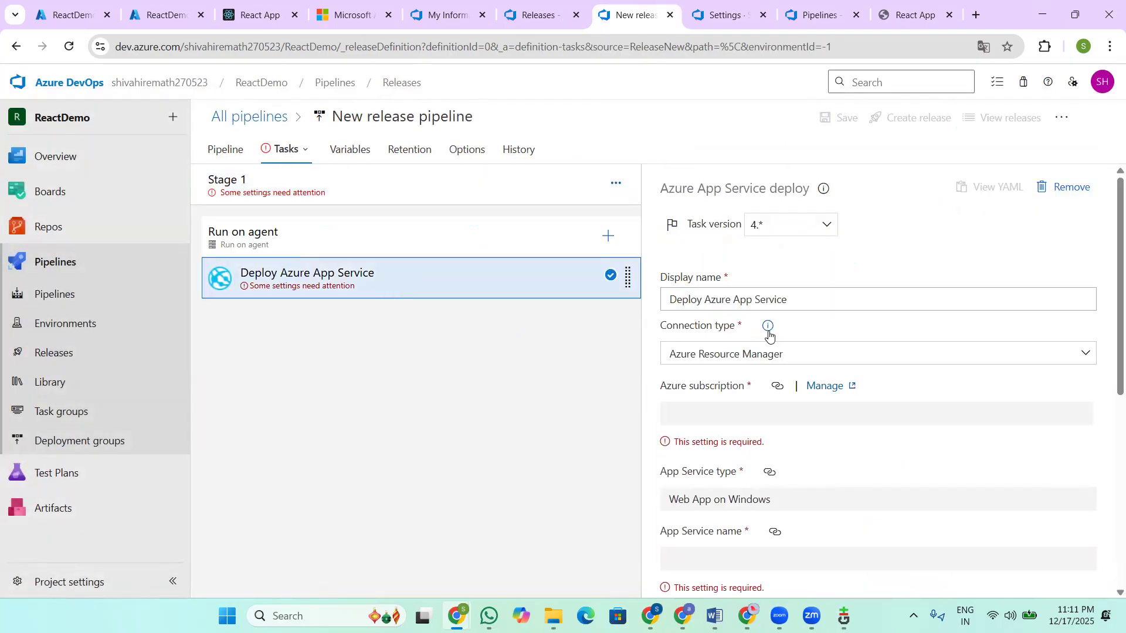
{"action": "scroll", "coordinate": [769, 329], "scroll_direction": "down", "scroll_amount": 3}
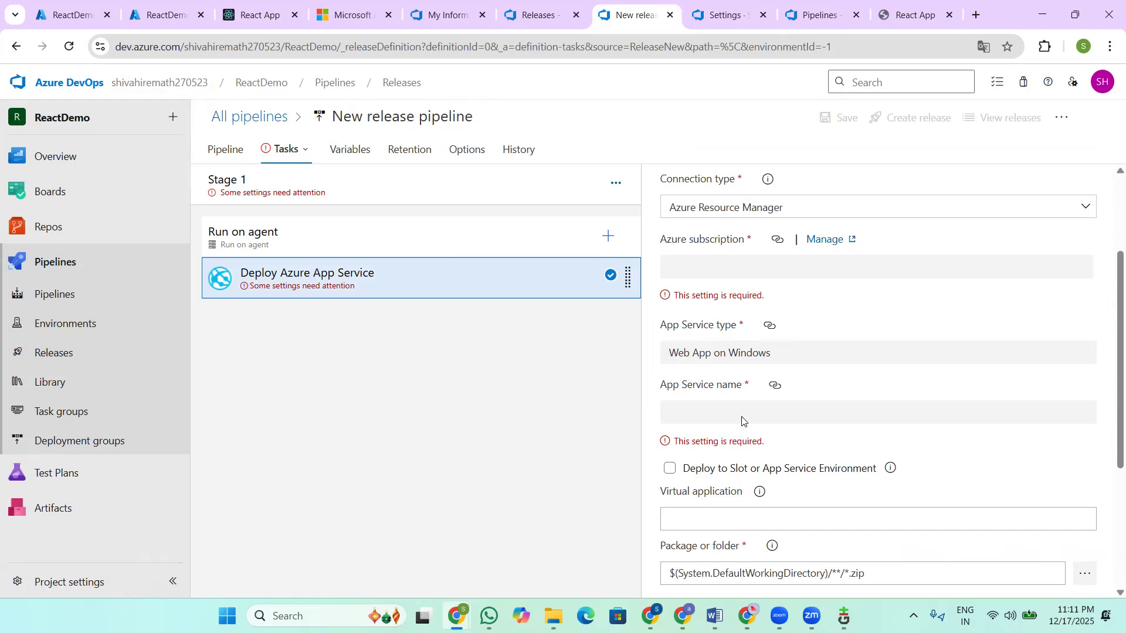
{"action": "scroll", "coordinate": [764, 476], "scroll_direction": "down", "scroll_amount": 3}
{"action": "scroll", "coordinate": [767, 472], "scroll_direction": "up", "scroll_amount": 6}
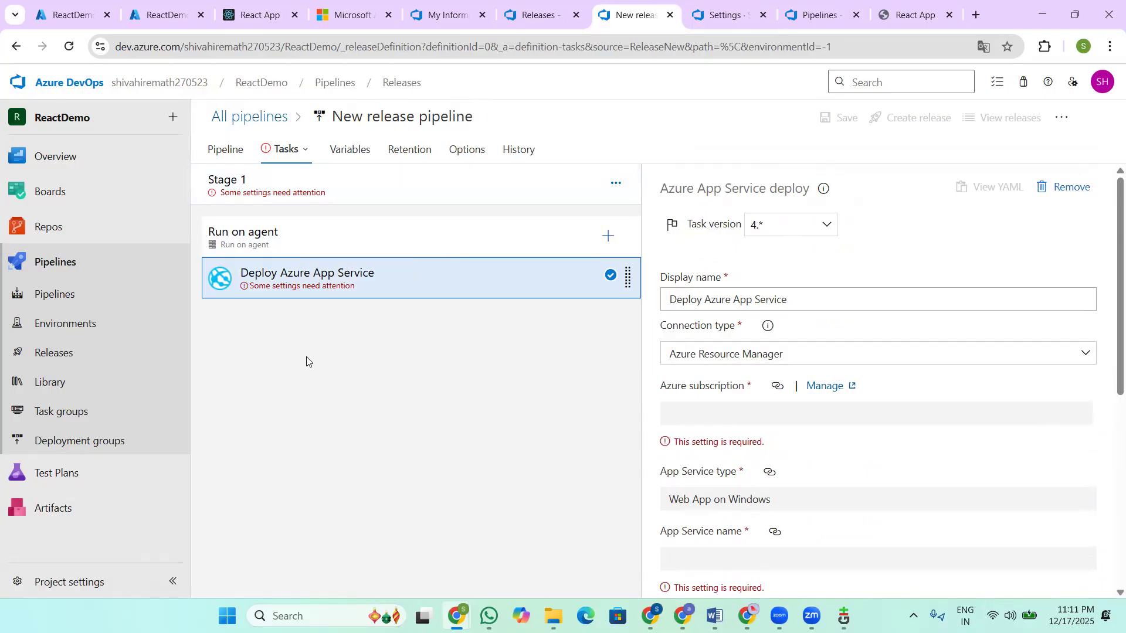
Step: Leave the new release pipeline for the project's Repos area
{"action": "mouse_move", "coordinate": [263, 28]}
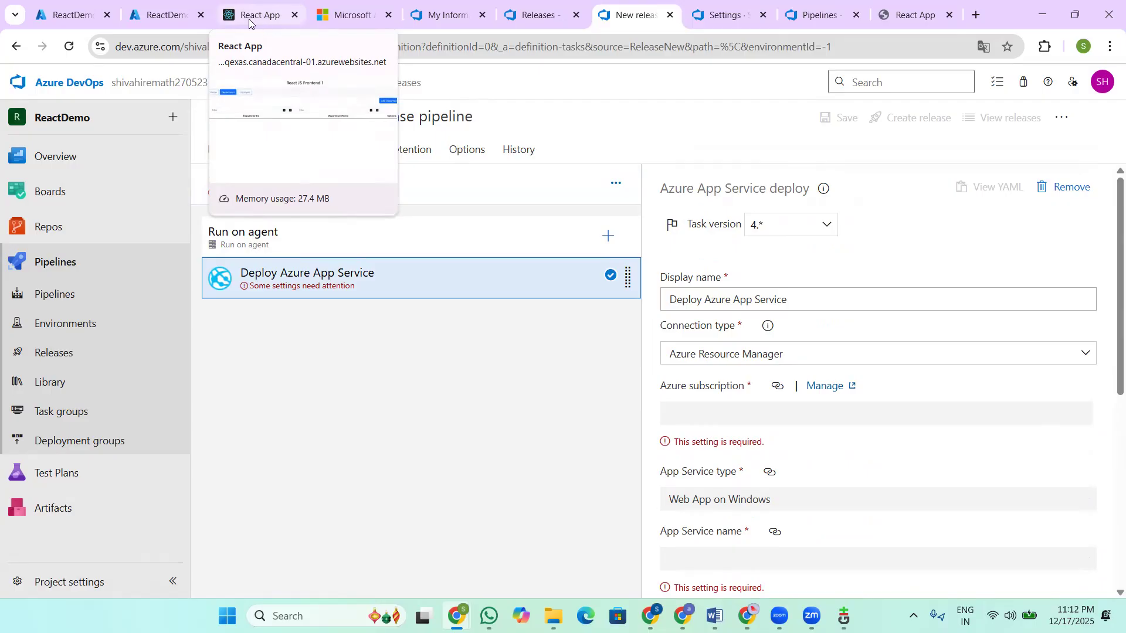
{"action": "left_click", "coordinate": [69, 226]}
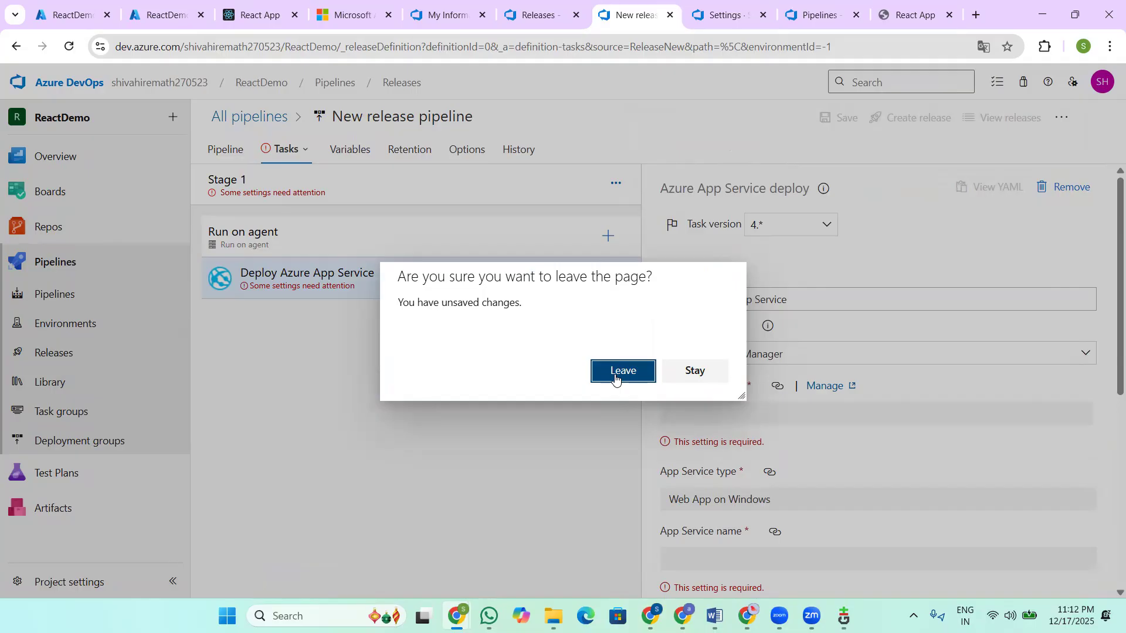
{"action": "mouse_move", "coordinate": [811, 615]}
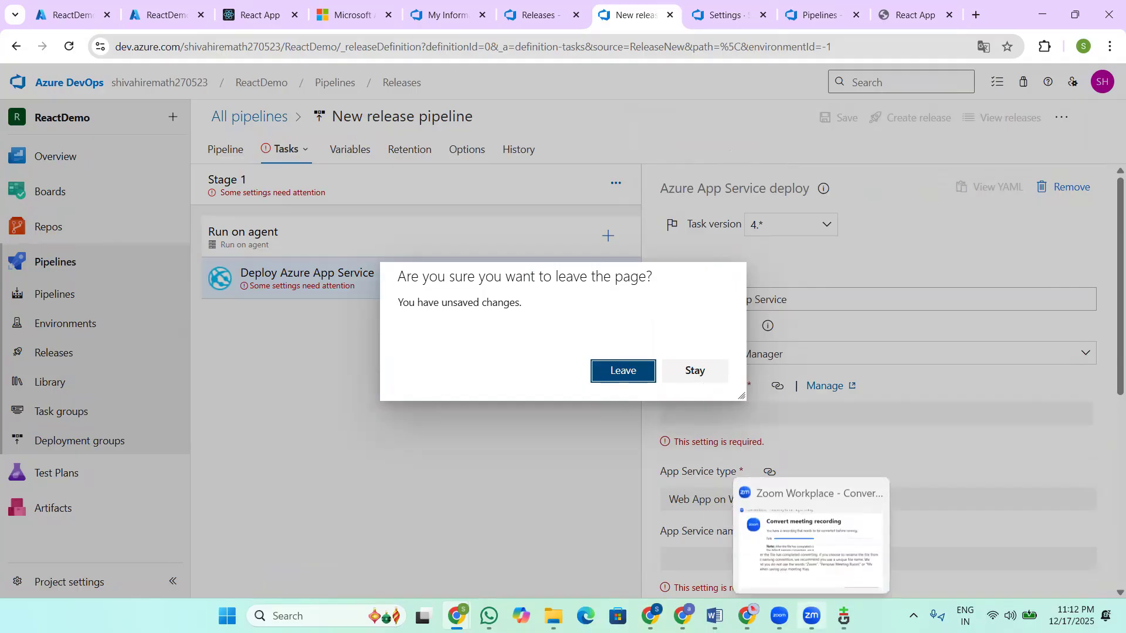